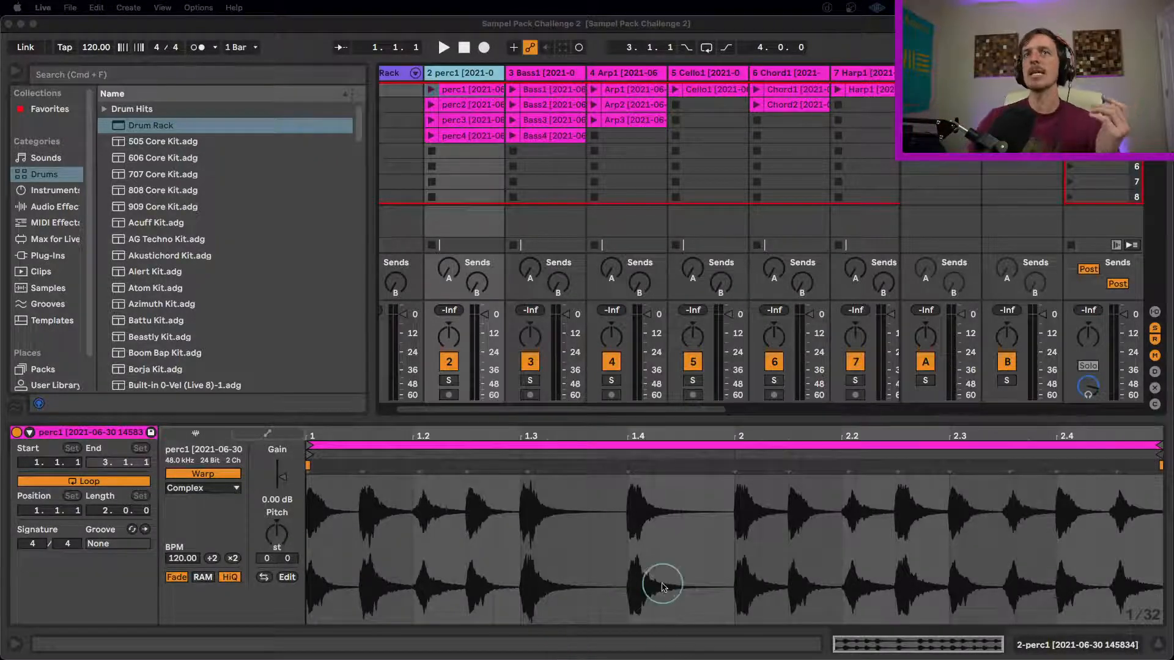
- Audition the perc1 and perc2 clips on the percussion track
mouse_move(585, 413)
left_mouse_down()
mouse_move(556, 410)
mouse_move(794, 419)
mouse_move(725, 429)
mouse_move(561, 422)
mouse_move(580, 416)
left_mouse_up()
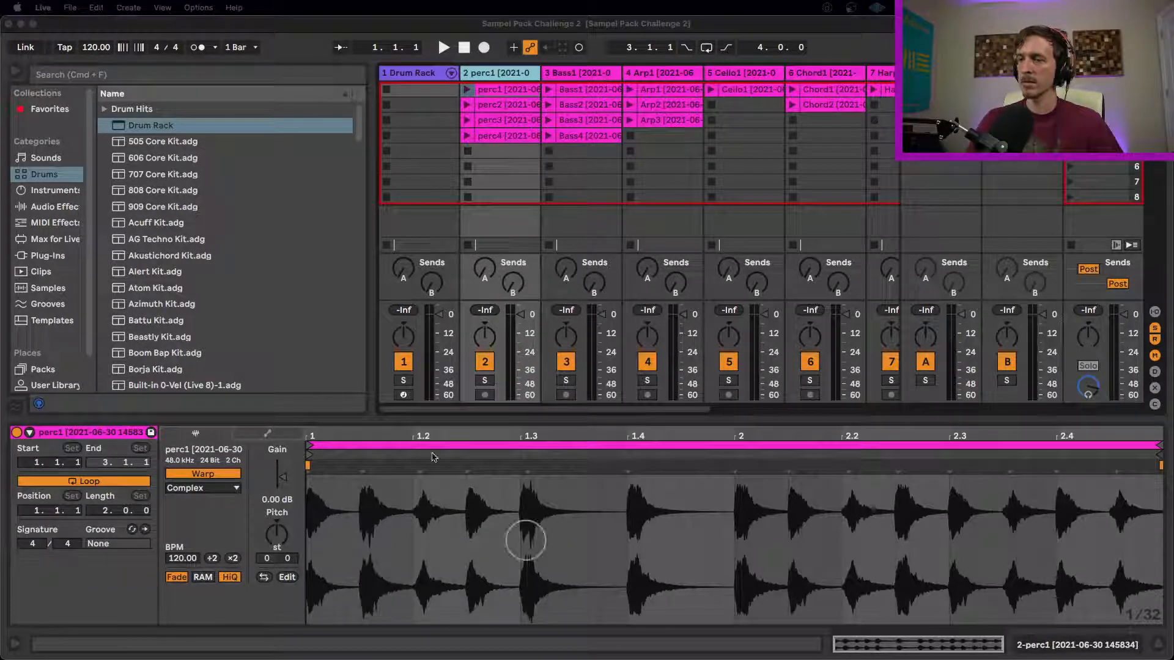
left_click(466, 92)
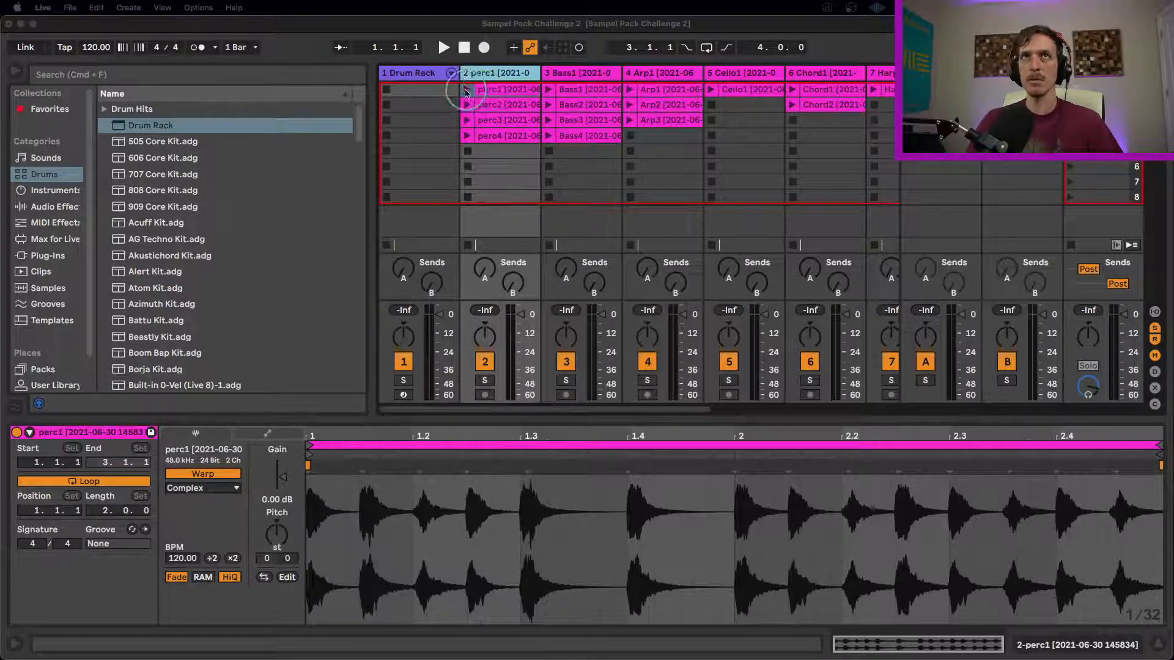
left_click(466, 91)
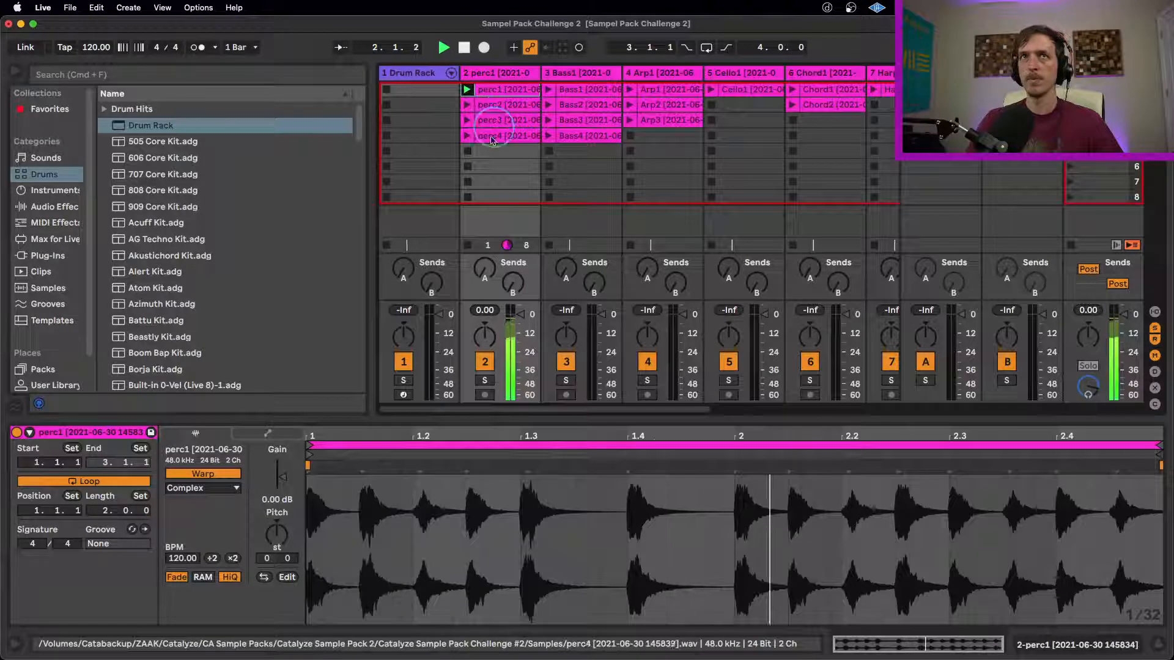
left_click(469, 153)
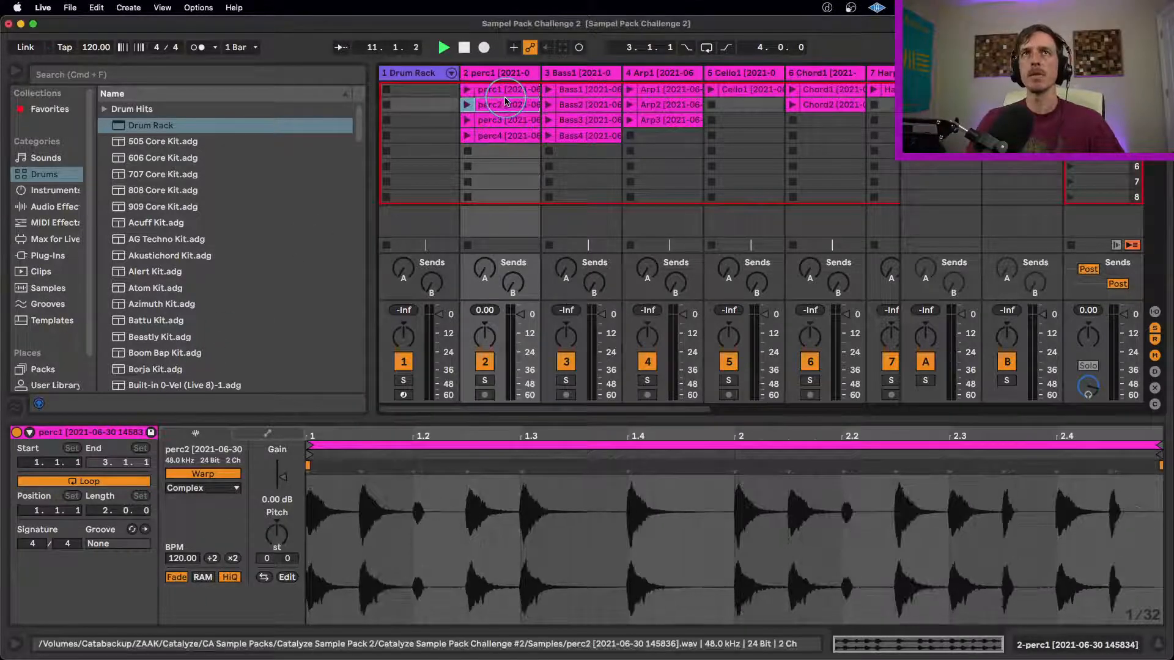
left_click(468, 105)
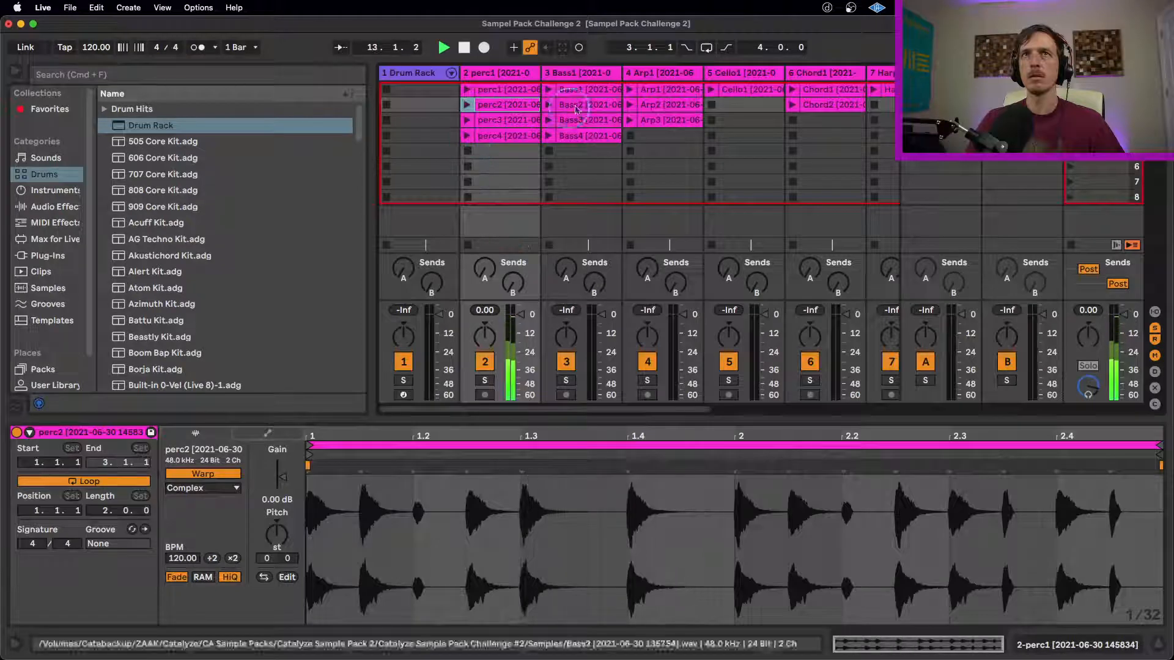
- Audition the Bass1, Bass2, Bass3 and Bass4 clips one after another, and stop playback on the bass track
left_click(549, 89)
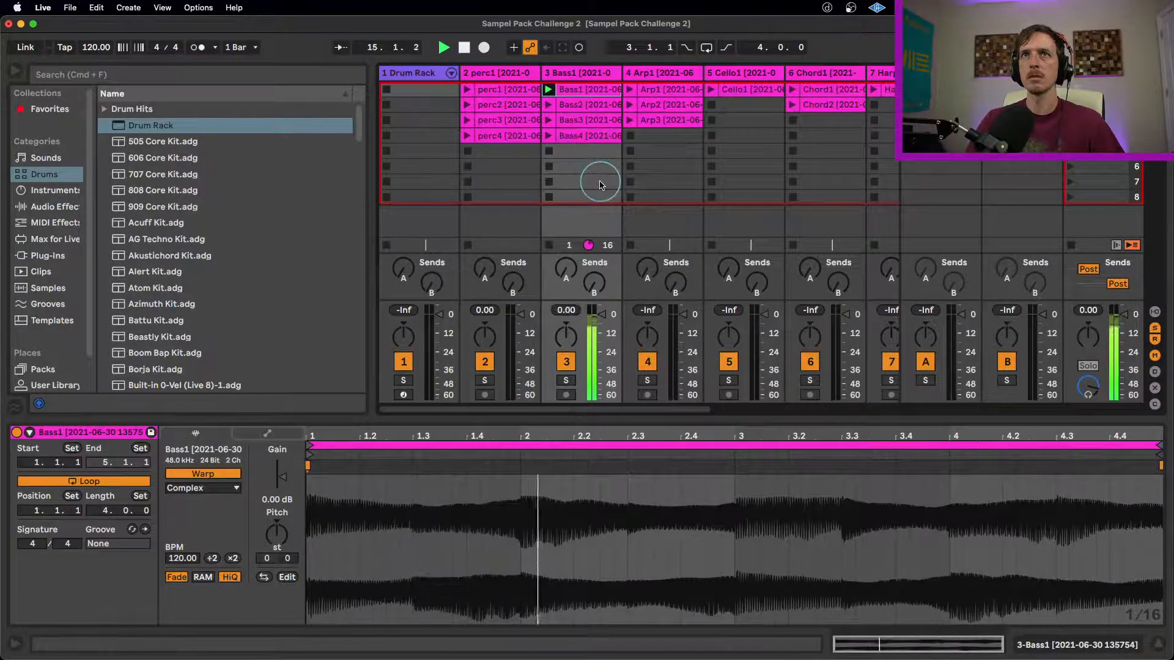
left_click(548, 105)
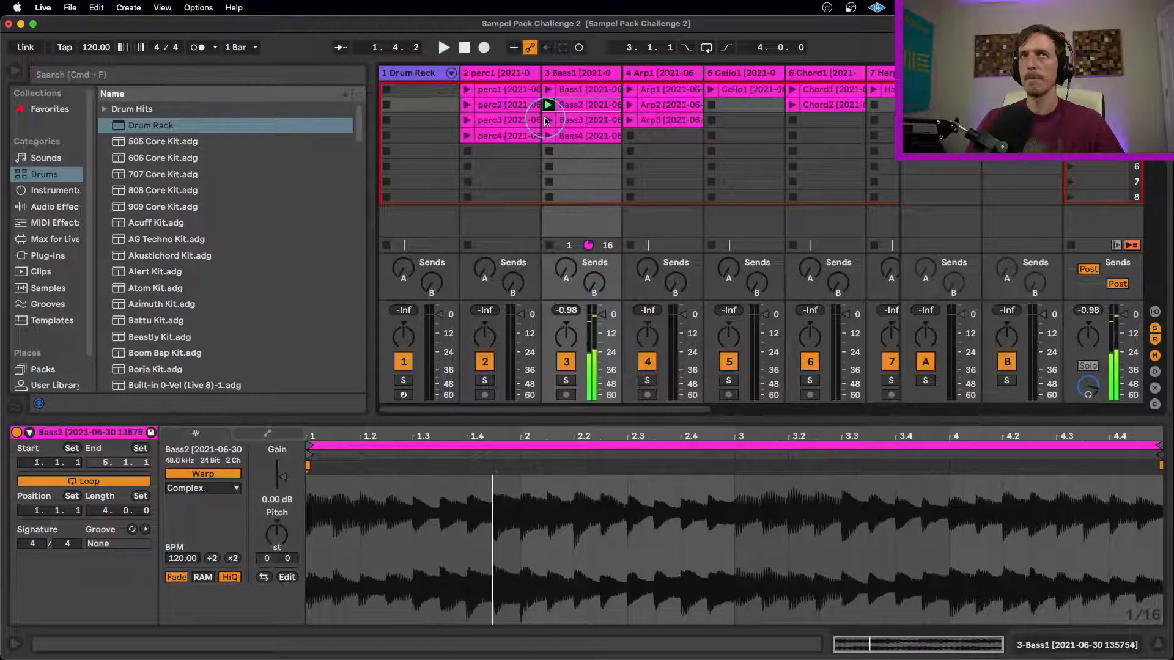
left_click(549, 120)
left_click(549, 135)
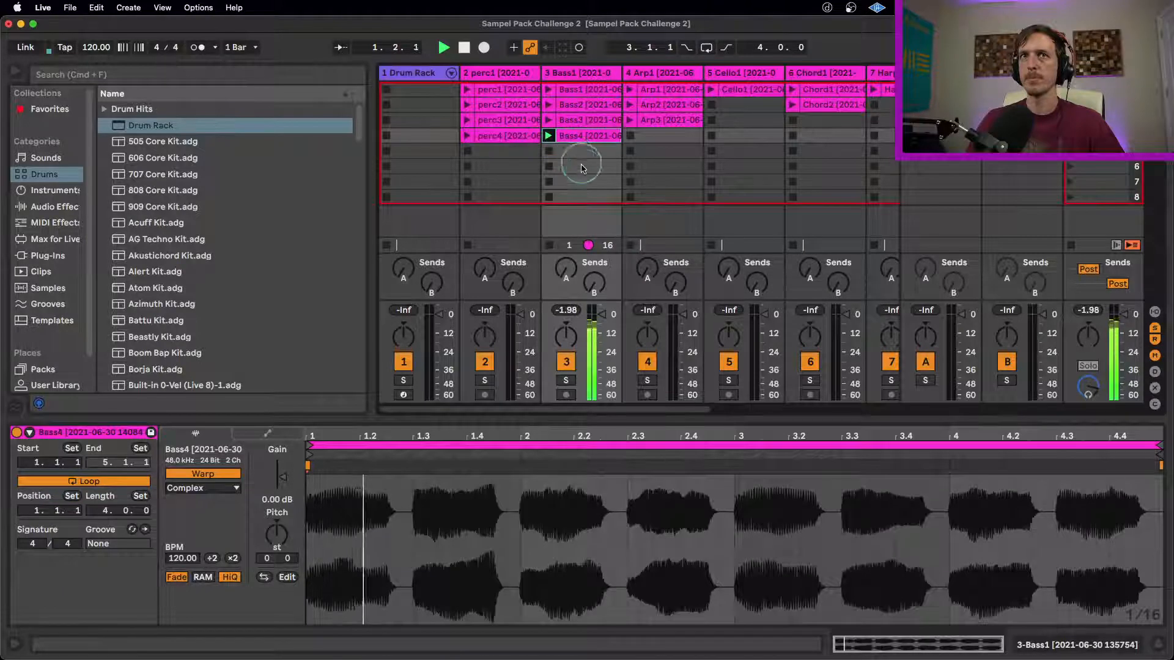
left_click(548, 151)
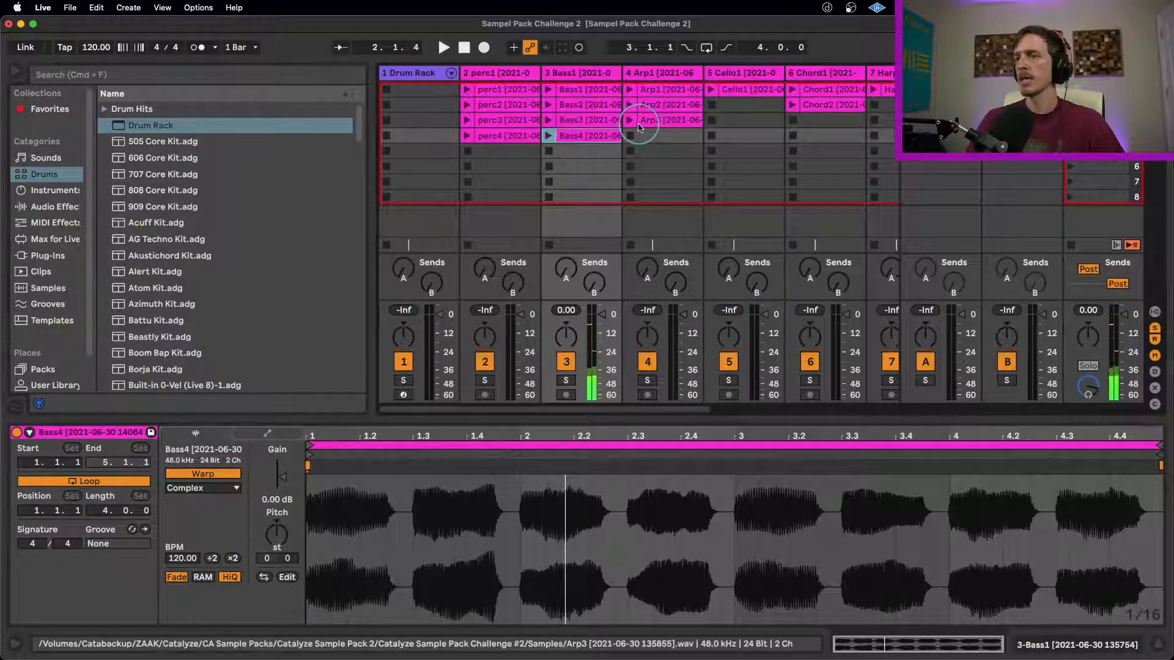
- Audition the Arp1 and Arp2 clips, and colour the Arp2 clip blue
left_click(629, 89)
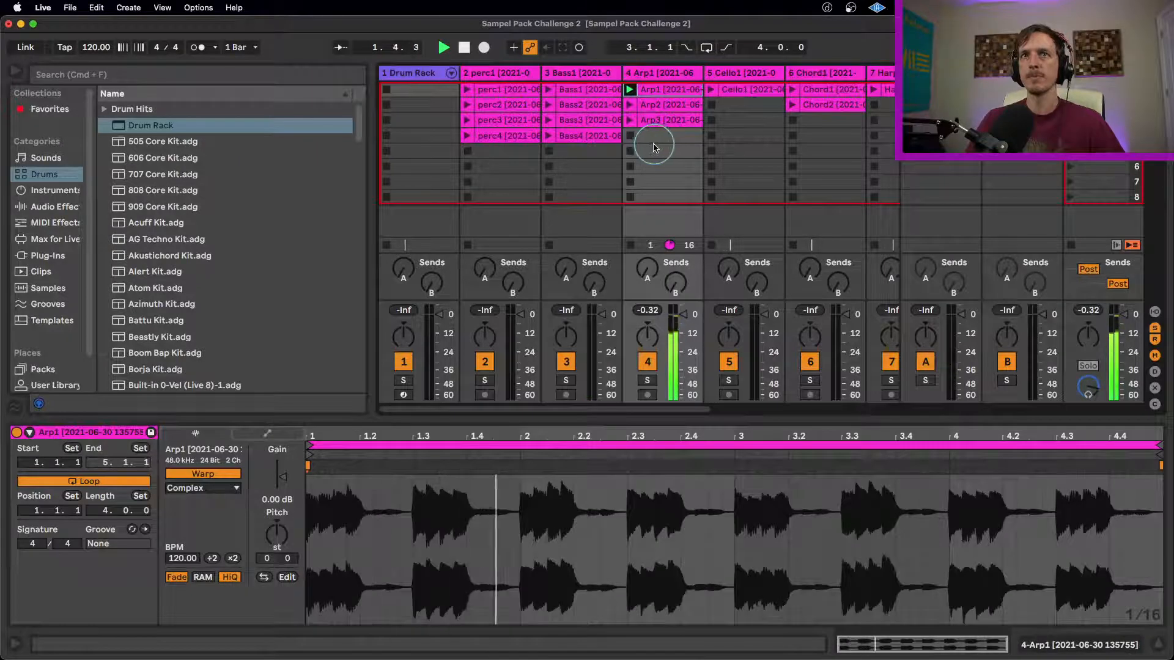
left_click(630, 104)
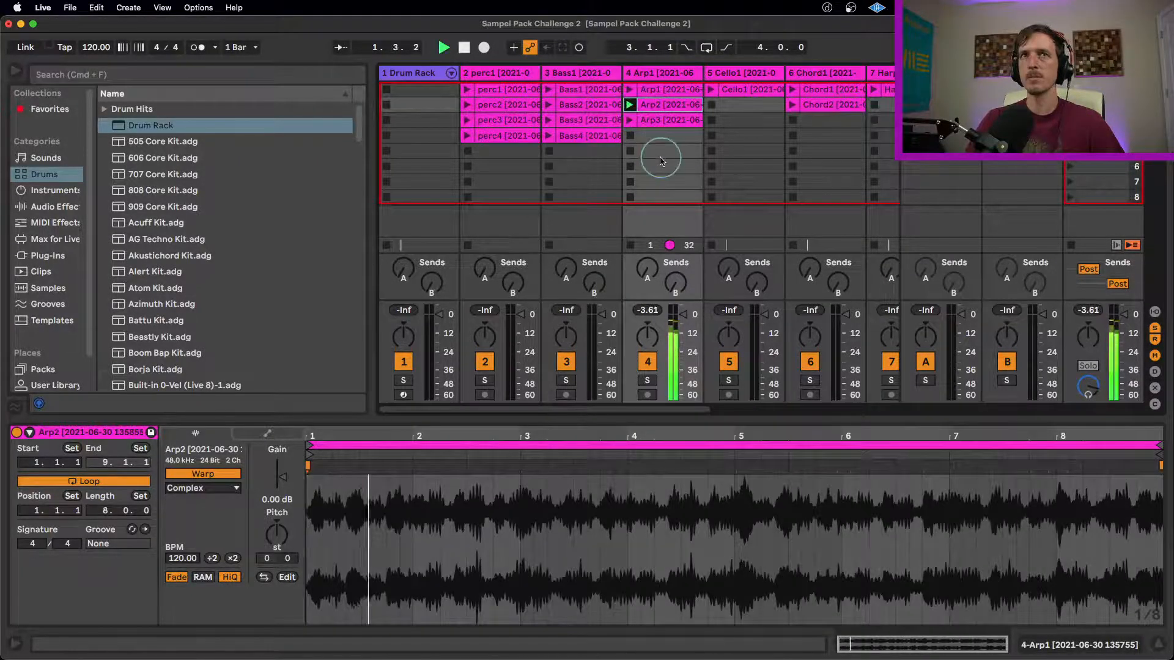
right_click(666, 115)
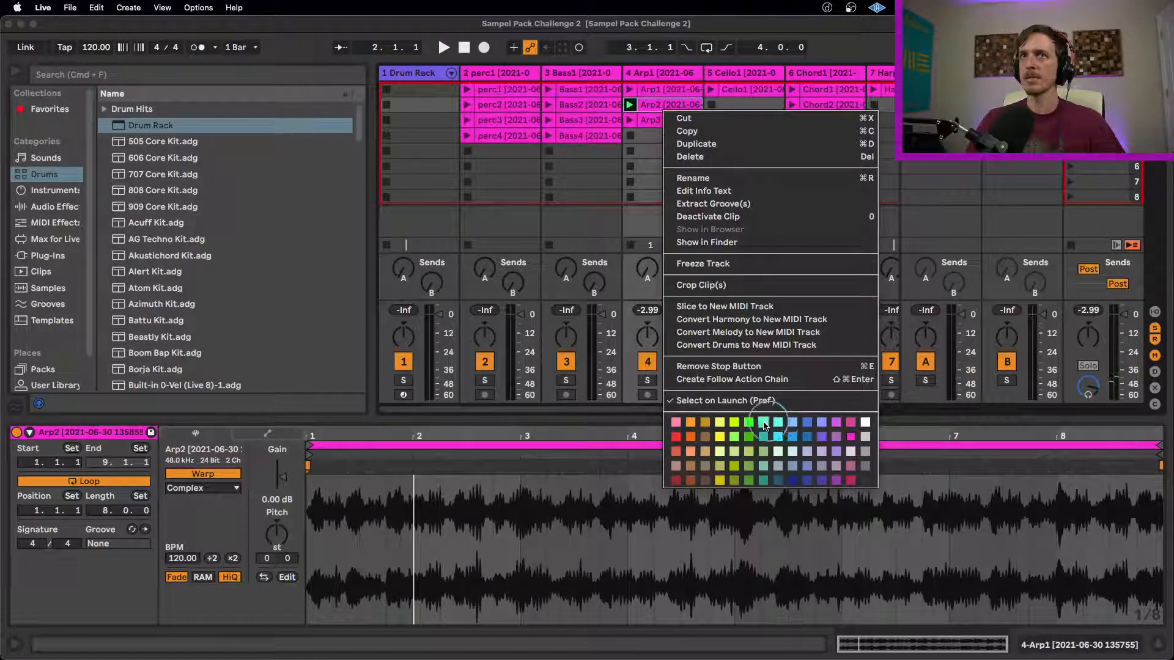
left_click(793, 436)
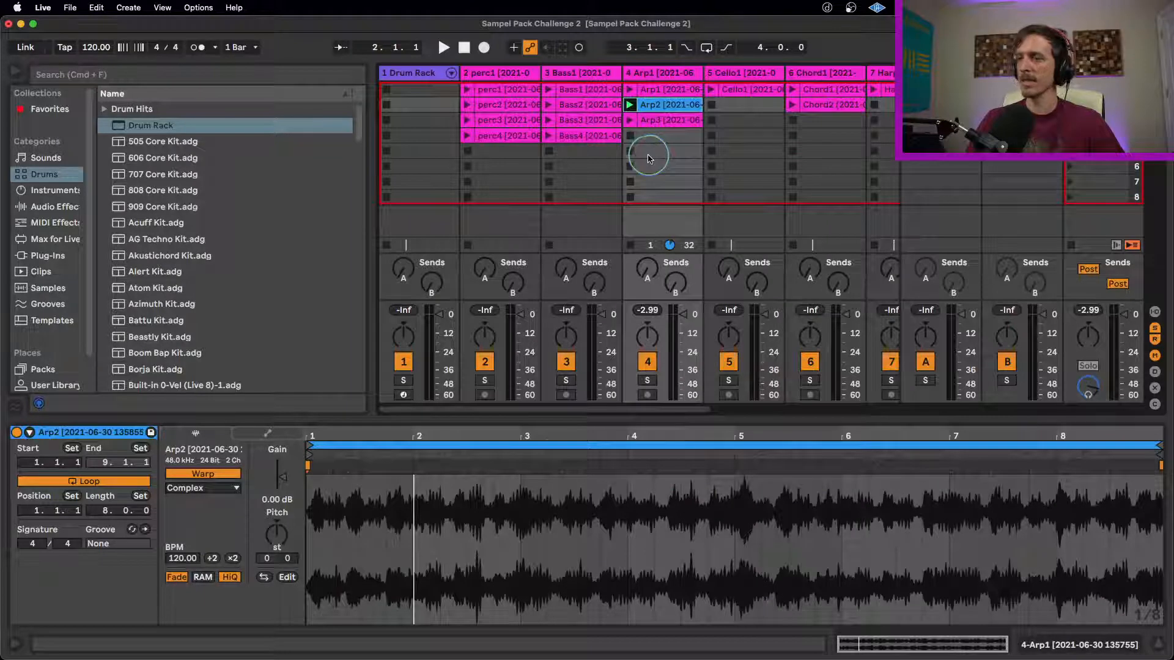
- Audition the Arp3 clip and give it the same blue colour as the Arp2 clip
left_click(629, 121)
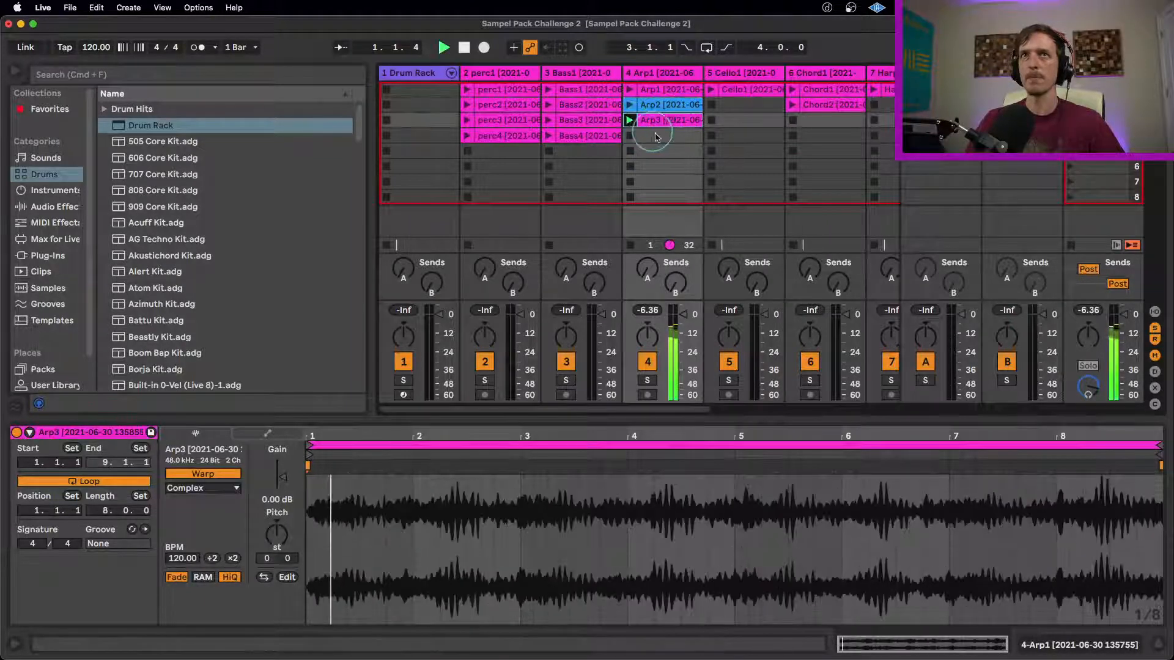
right_click(665, 126)
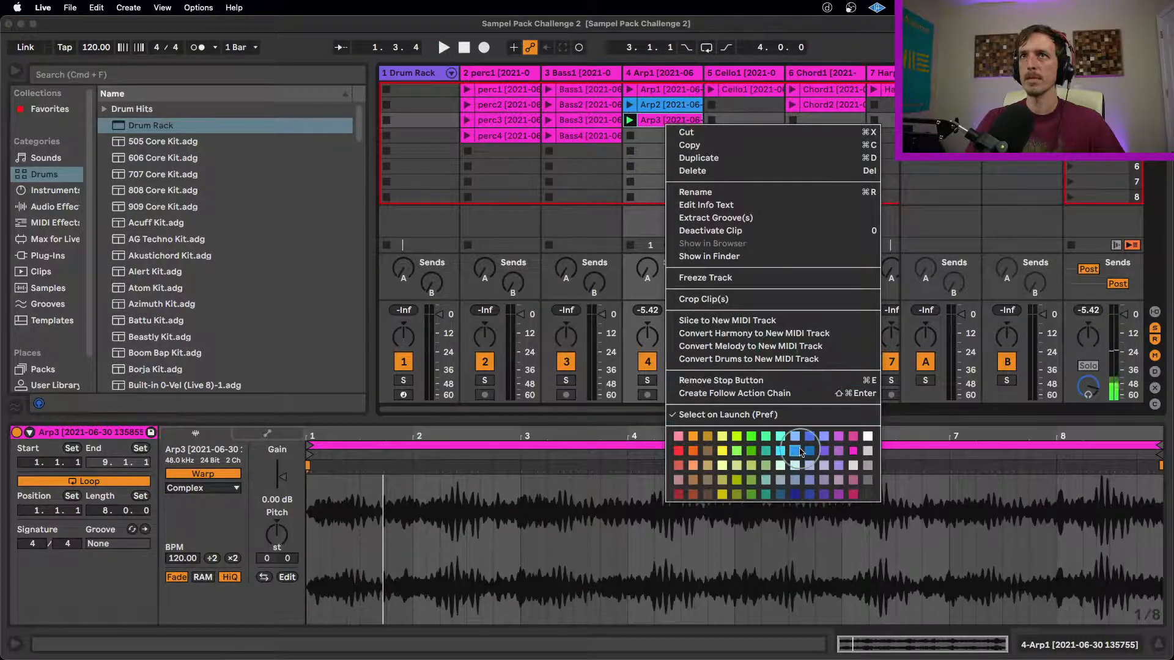
left_click(795, 451)
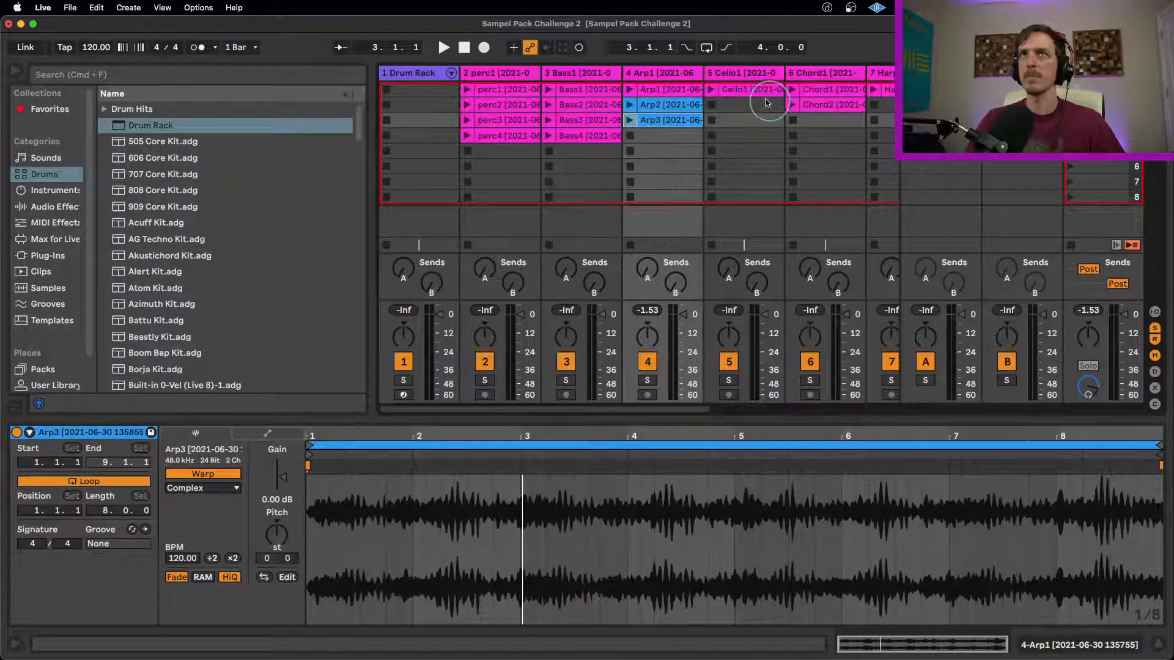
- Audition the Cello1 clip and both chord clips, Chord1 and Chord2
left_click(711, 89)
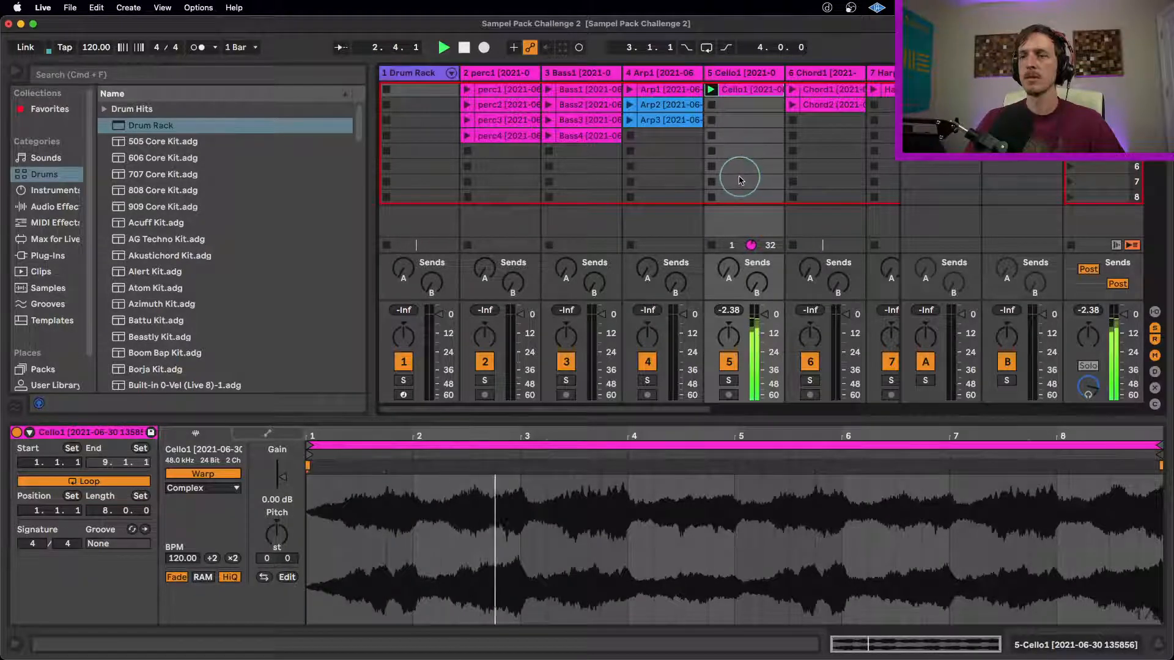
key("space")
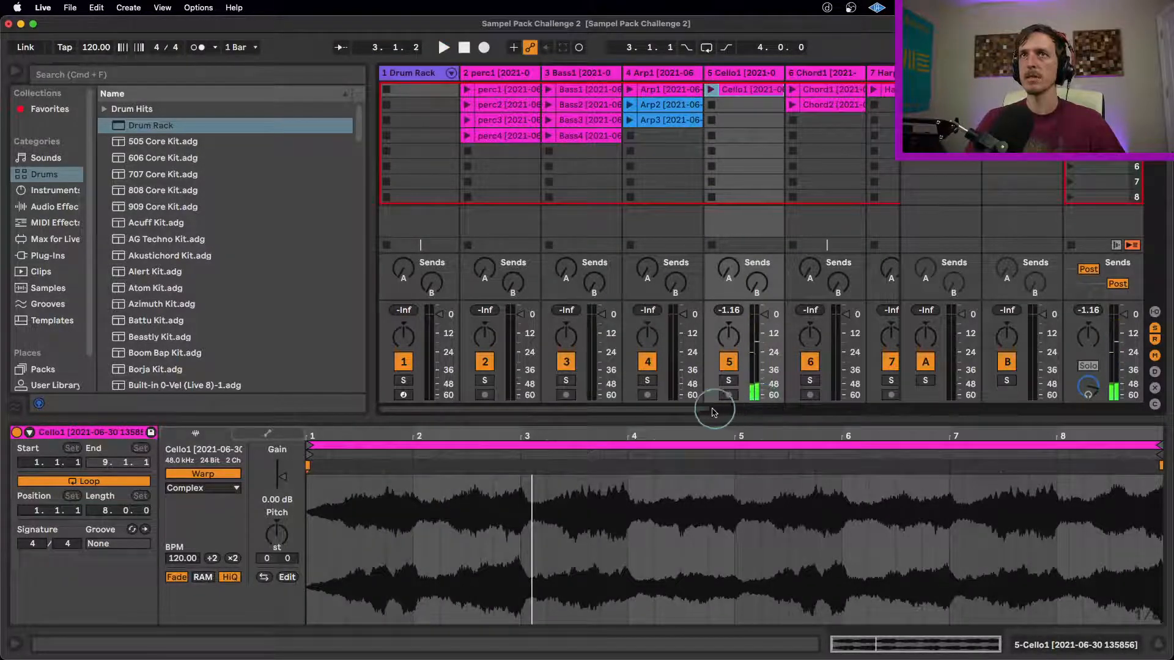
left_click_drag(714, 412, 799, 411)
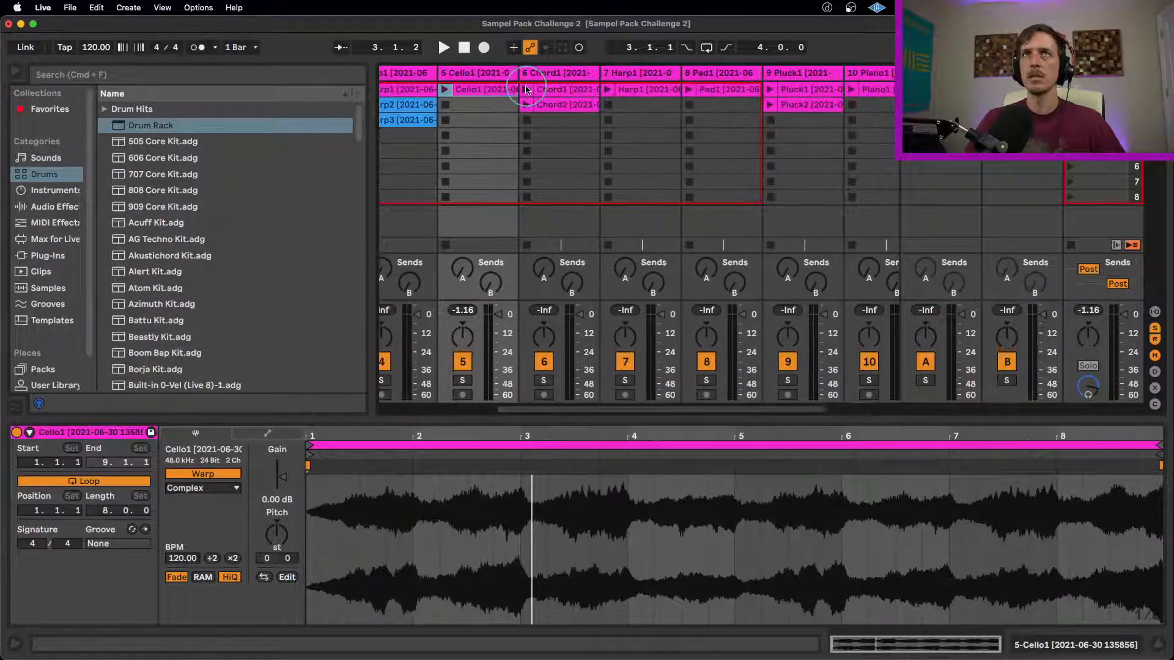
left_click(526, 90)
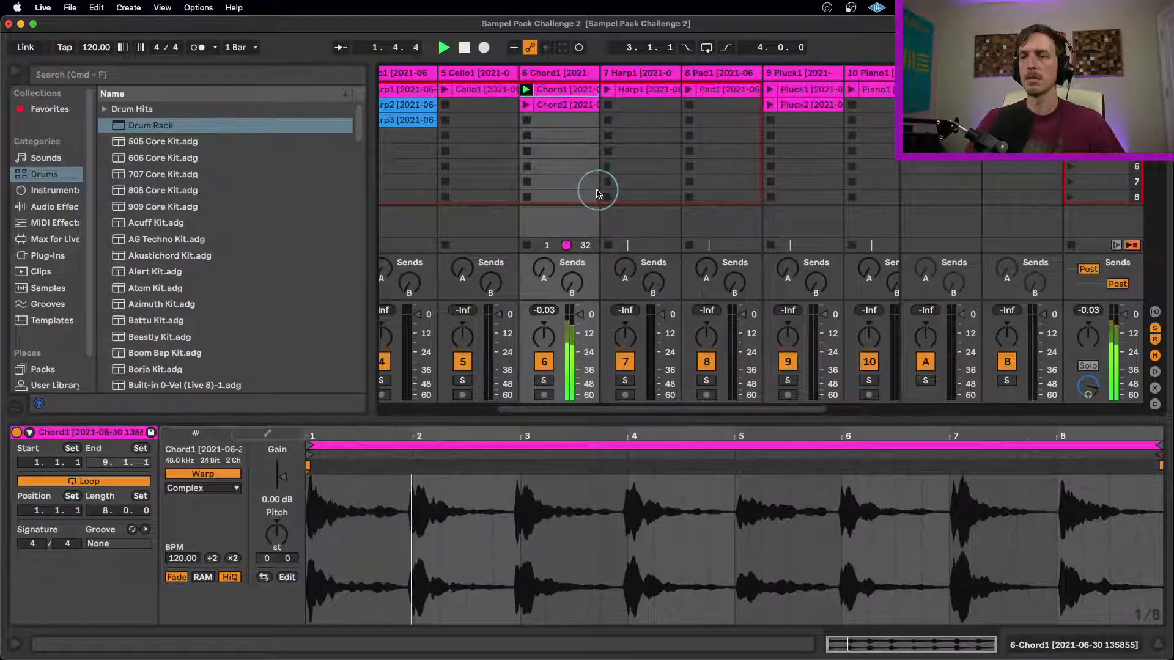
left_click(526, 105)
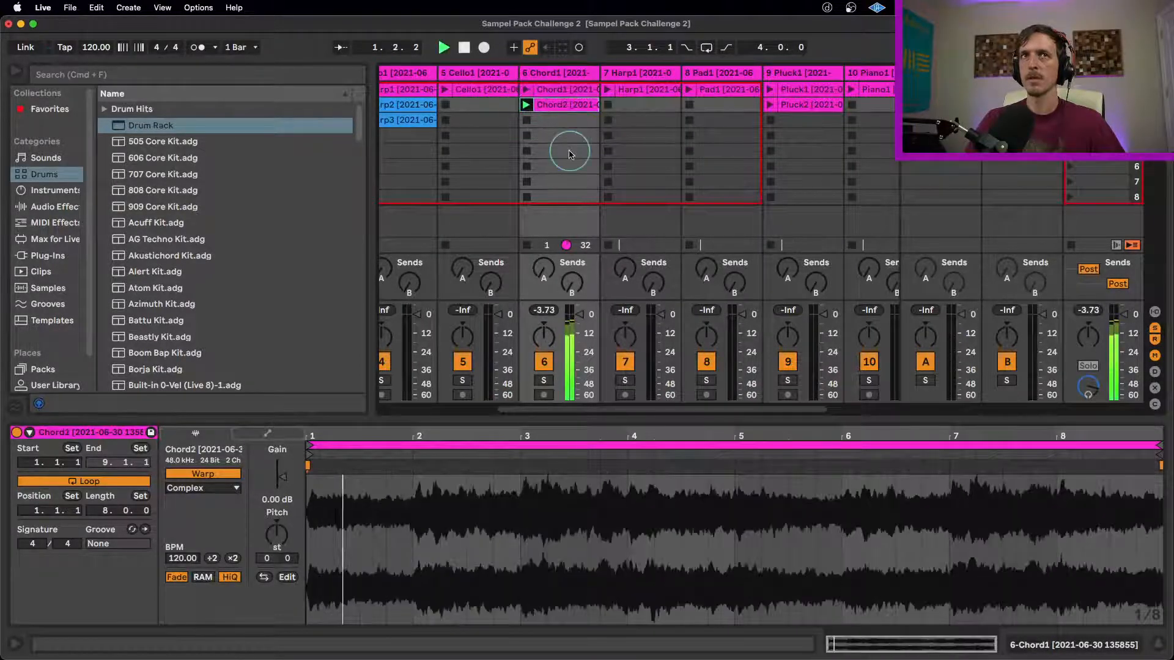
left_click(527, 137)
- Audition the Harp1 clip and colour it blue
left_click(607, 90)
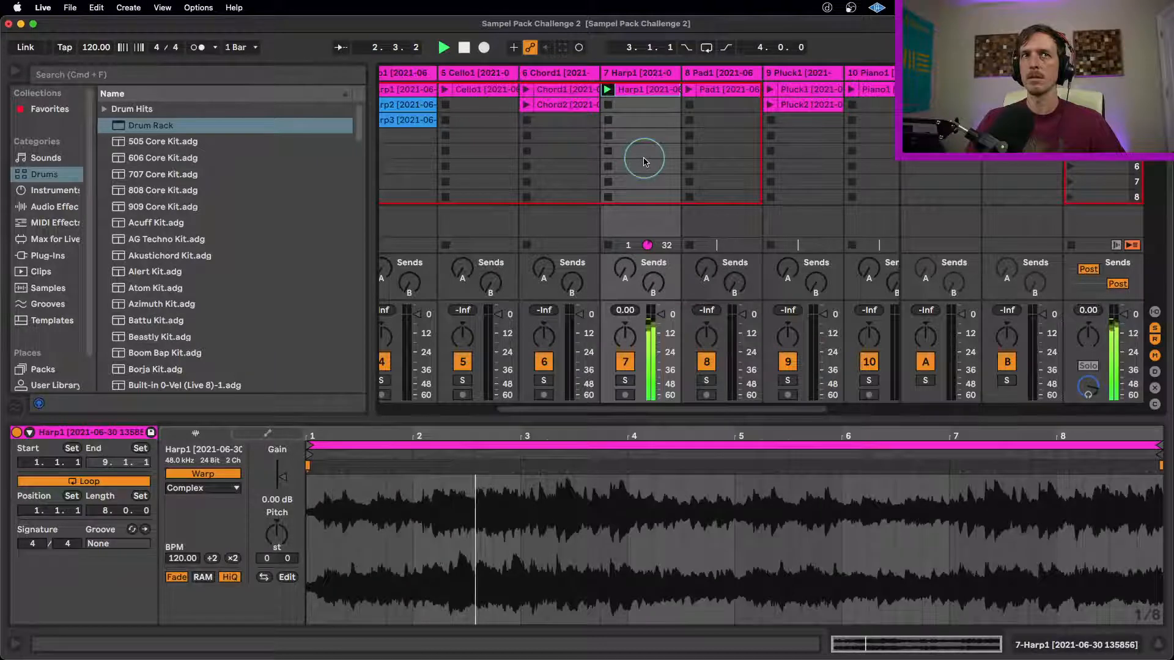
right_click(632, 90)
left_click(752, 405)
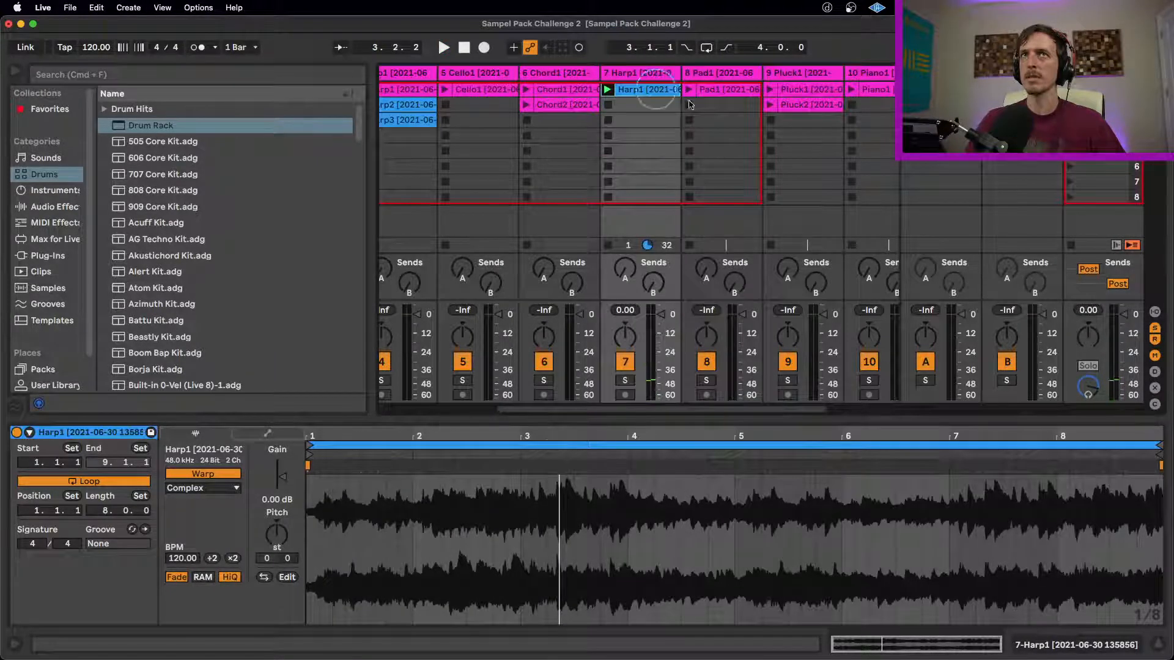
left_click(608, 106)
- Audition the Pad1, Pluck1, Pluck2 and Piano1 clips in turn
left_click(687, 90)
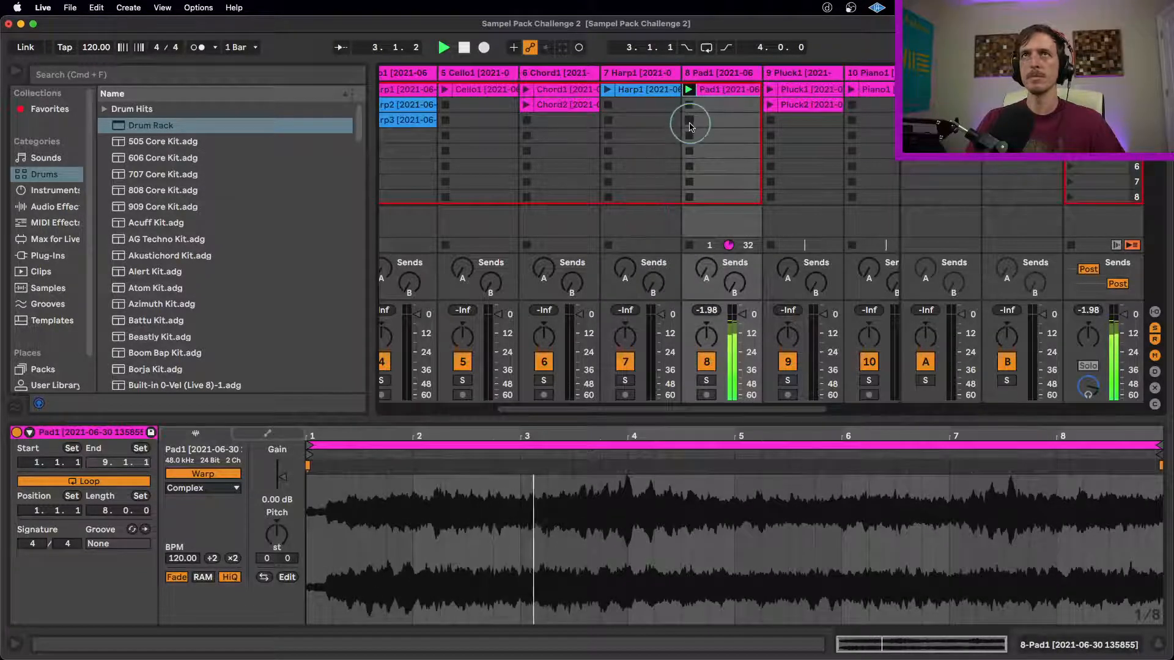
left_click(770, 89)
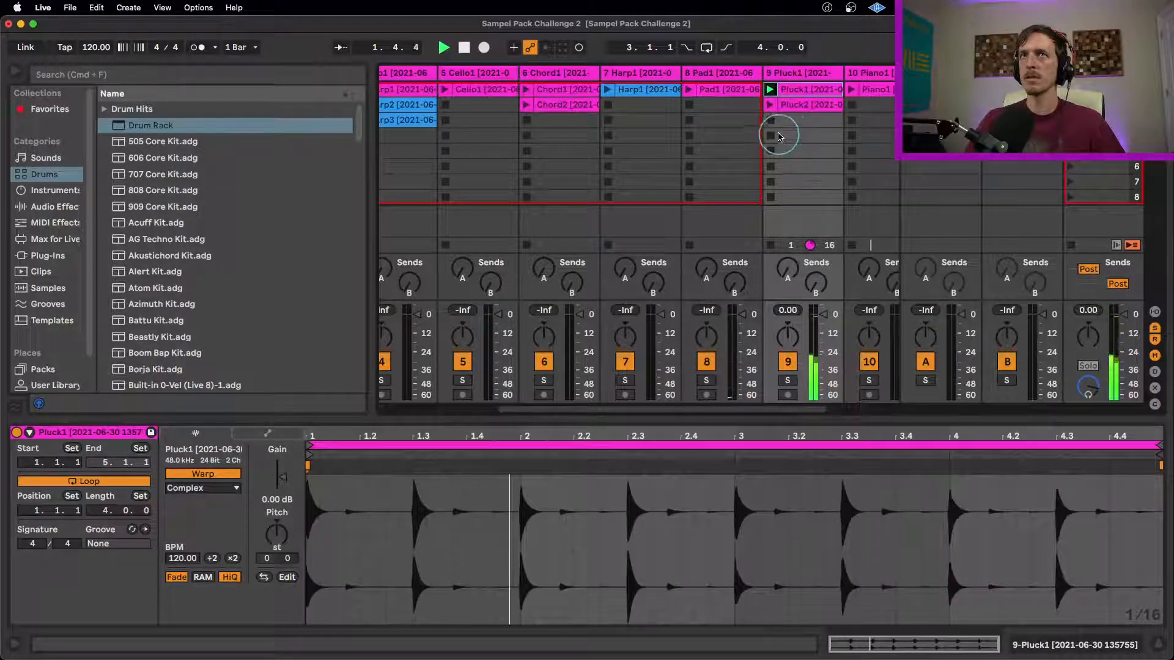
left_click(771, 105)
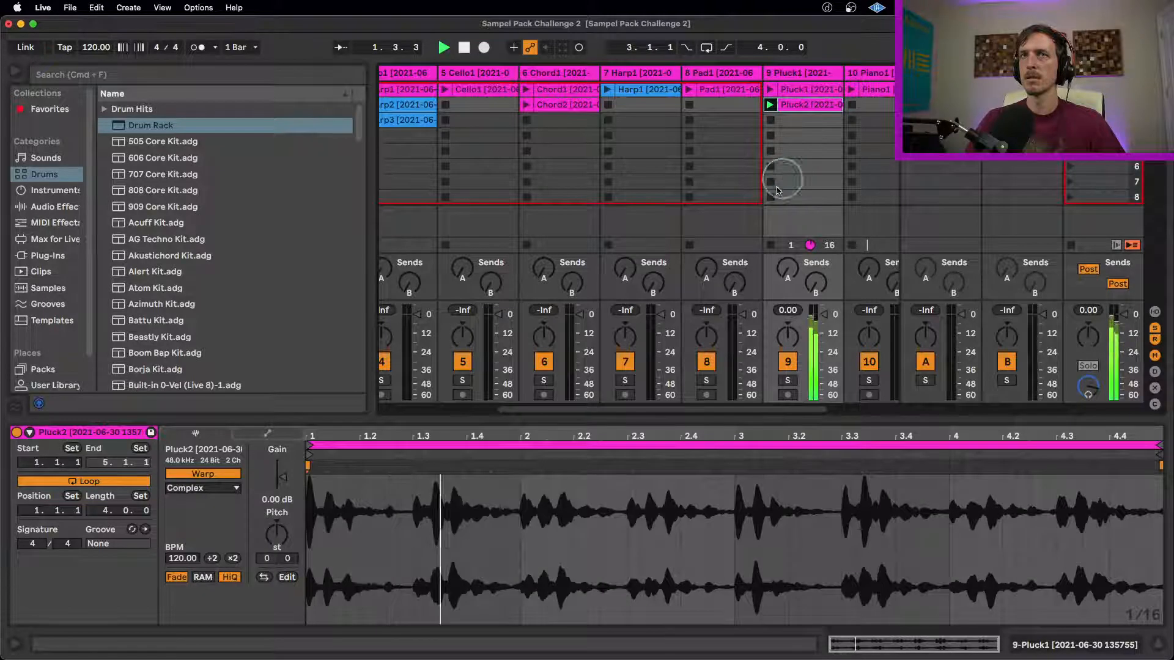
left_click_drag(684, 411, 713, 406)
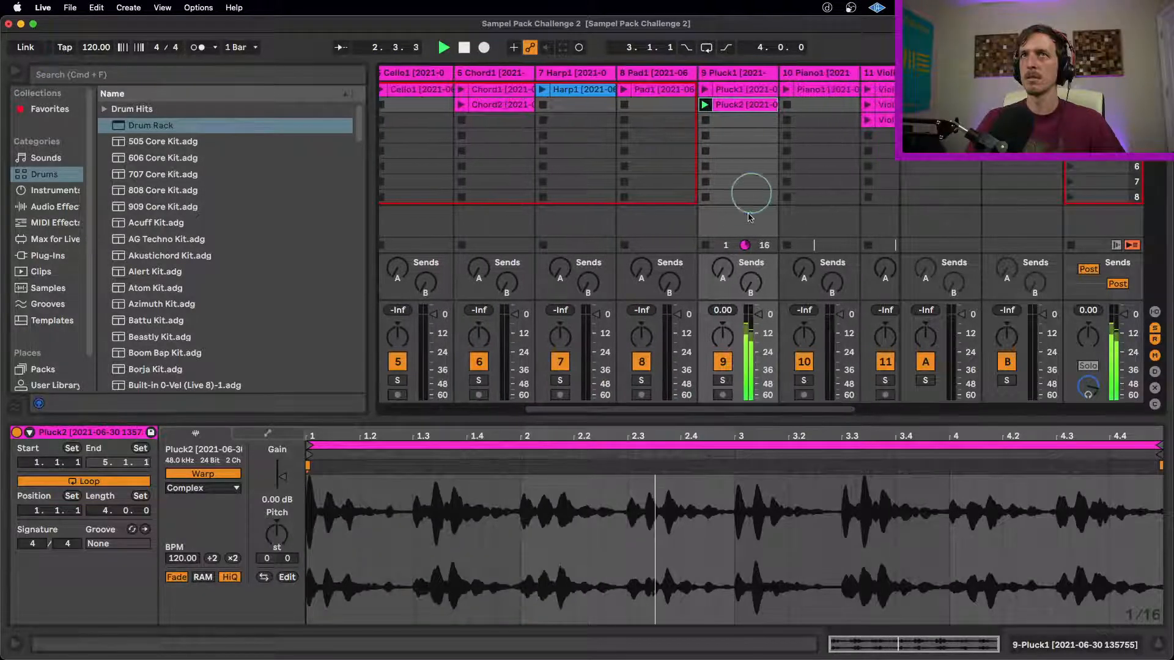
left_click(786, 90)
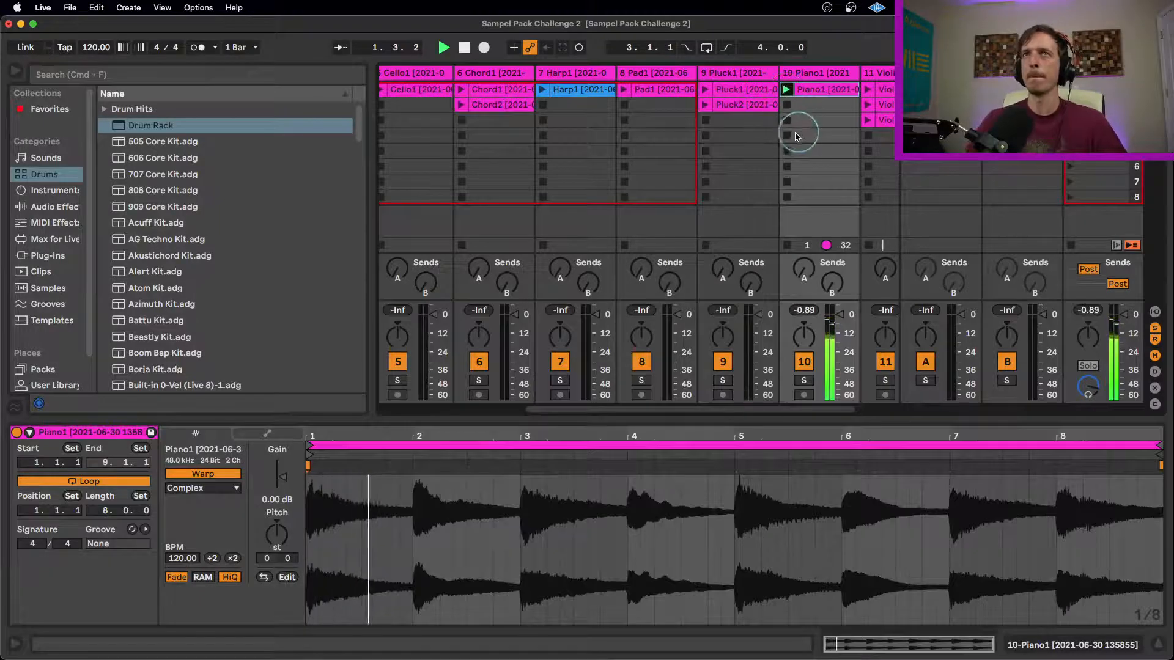
left_click_drag(745, 417, 794, 411)
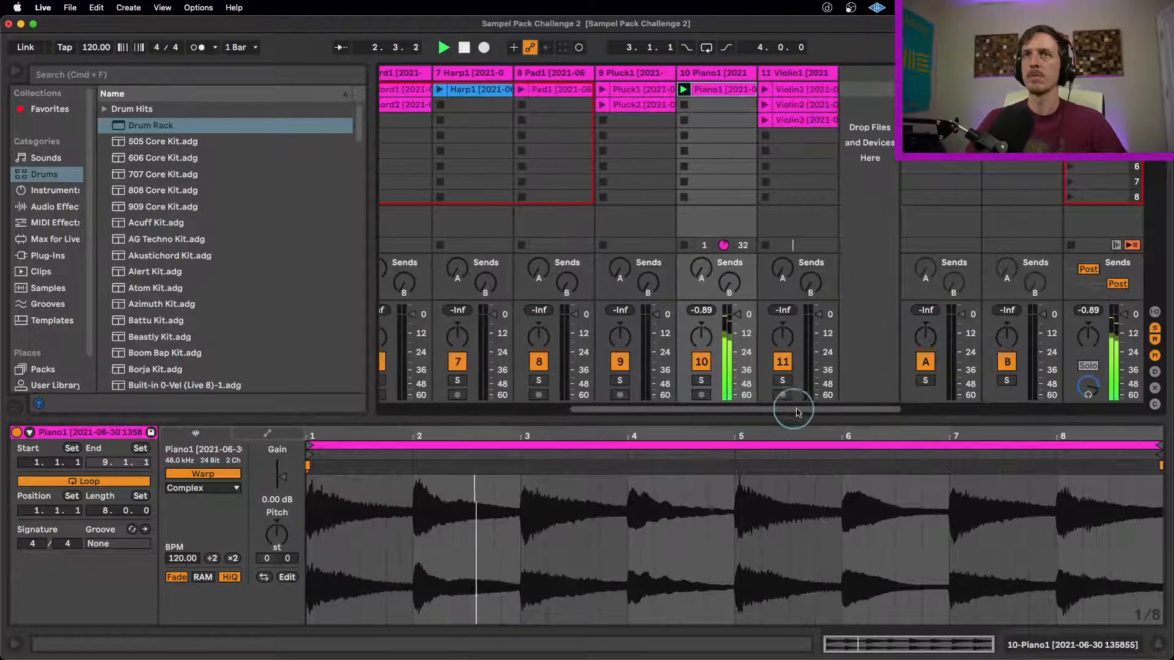
left_click(691, 109)
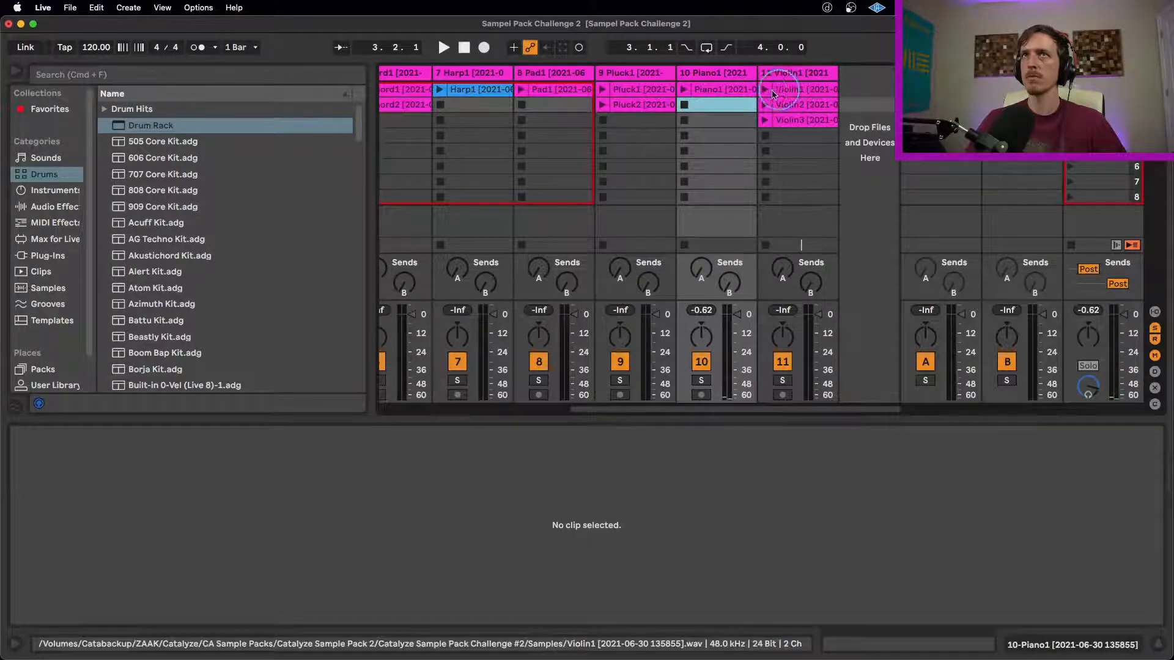
- Audition the Violin1, Violin2 and Violin3 clips, and play the Piano1 clip again
left_click(771, 90)
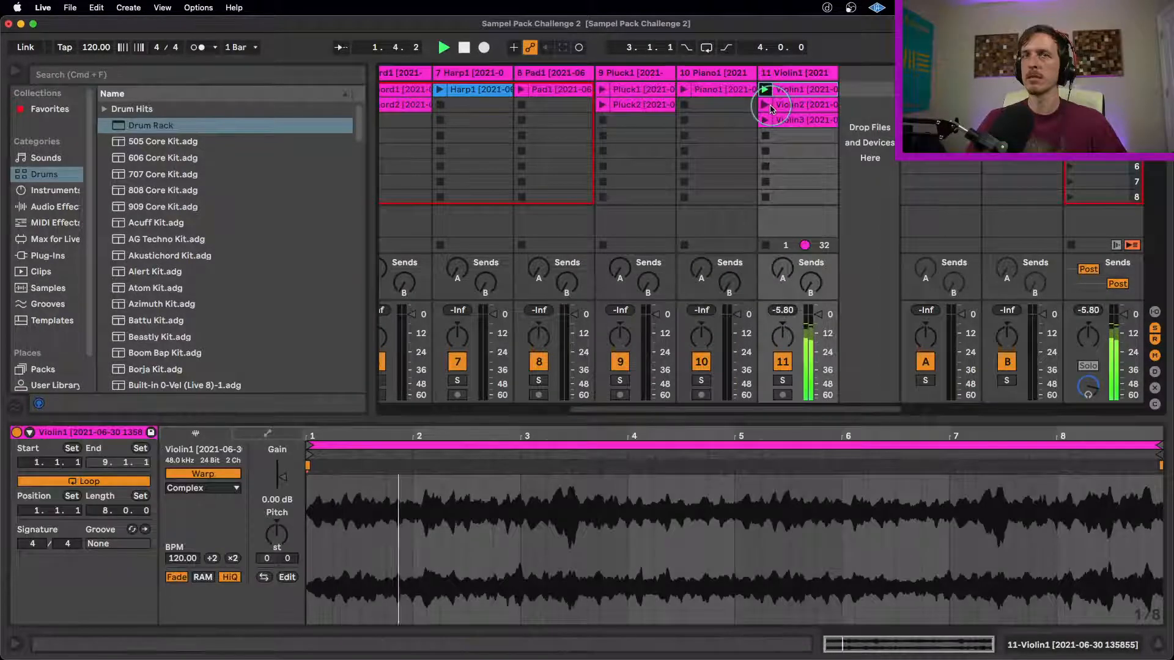
left_click(772, 109)
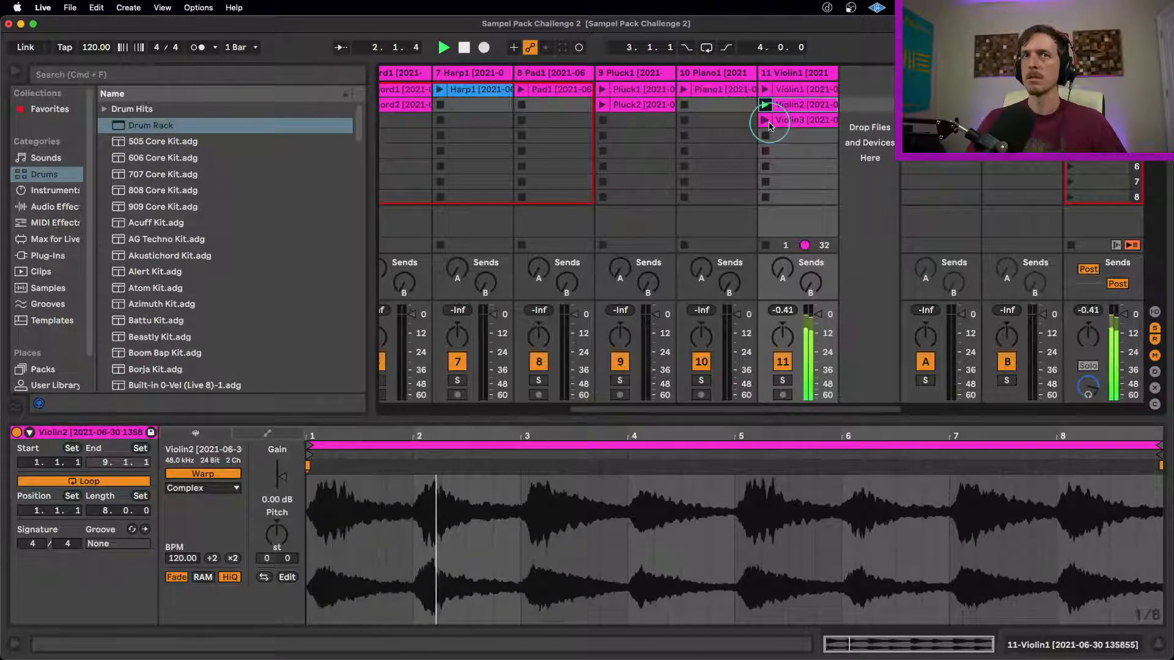
left_click(770, 122)
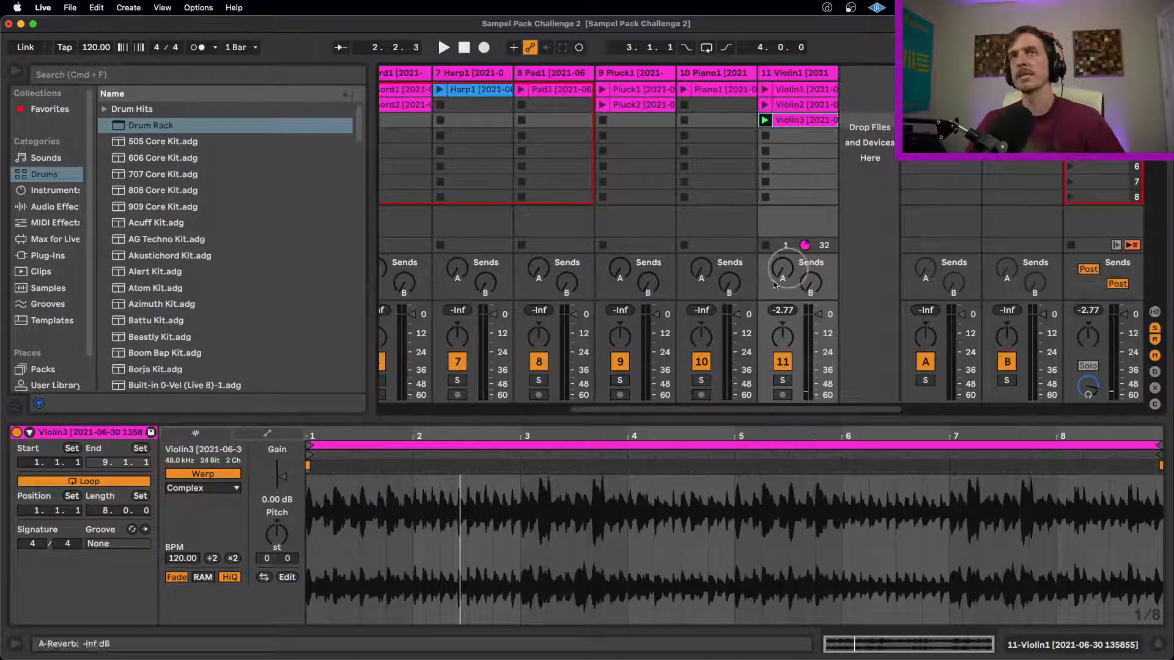
mouse_move(754, 412)
left_mouse_down()
mouse_move(662, 419)
mouse_move(760, 412)
left_mouse_up()
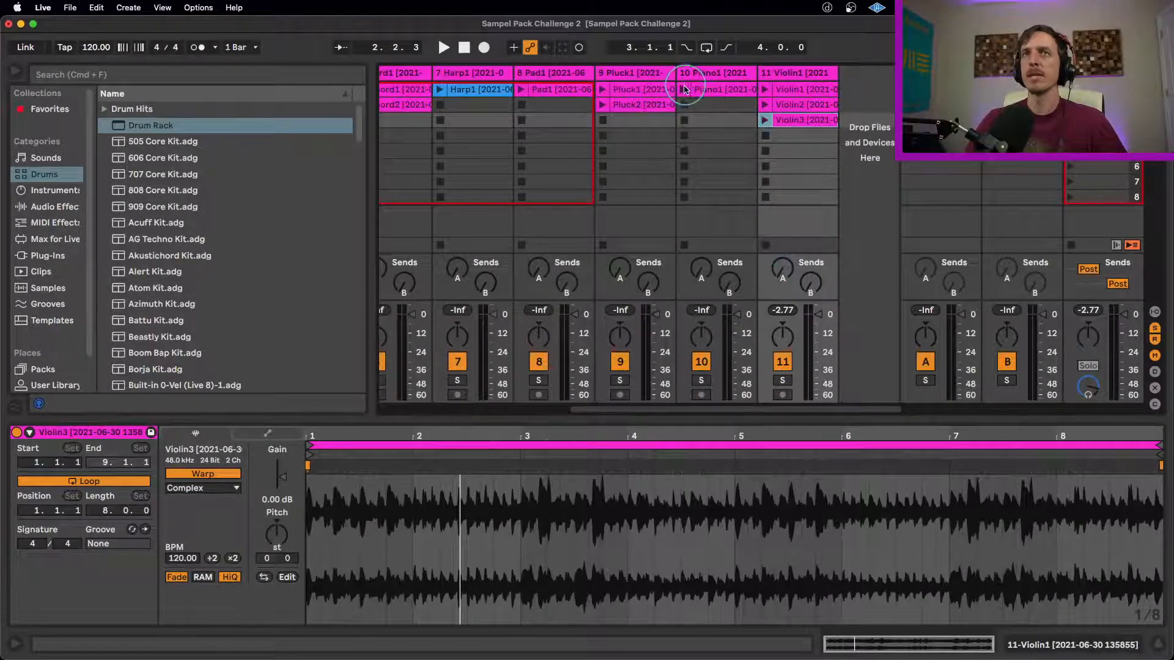
left_click(683, 90)
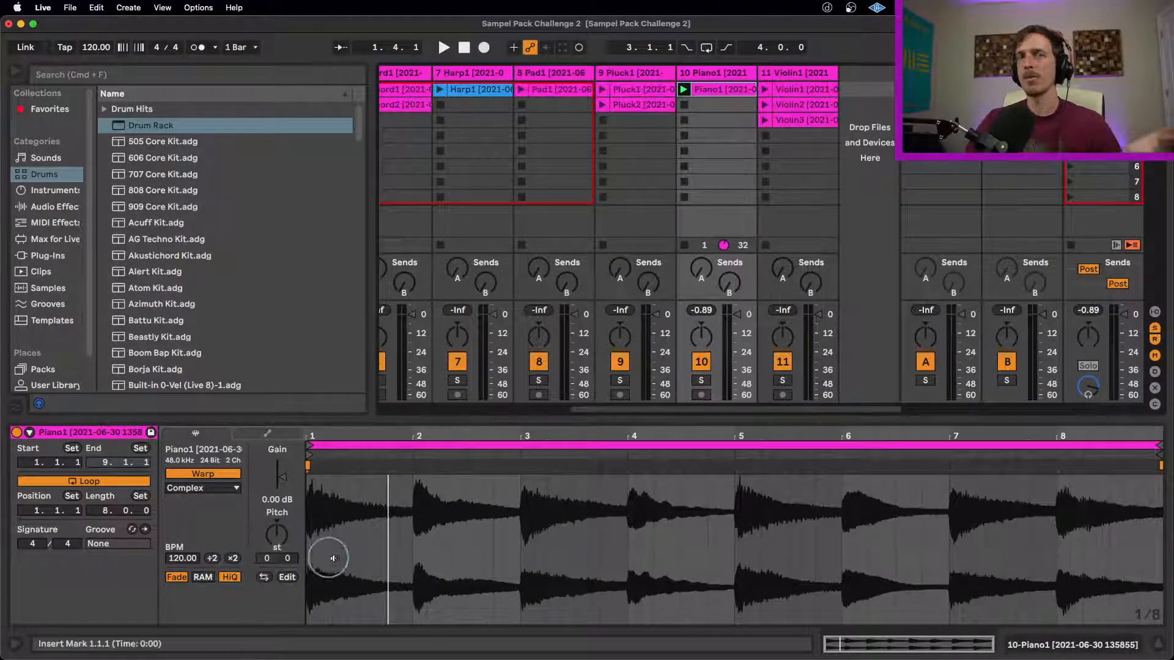
- Reverse the Piano1 clip and audition the reversed audio
left_click(260, 577)
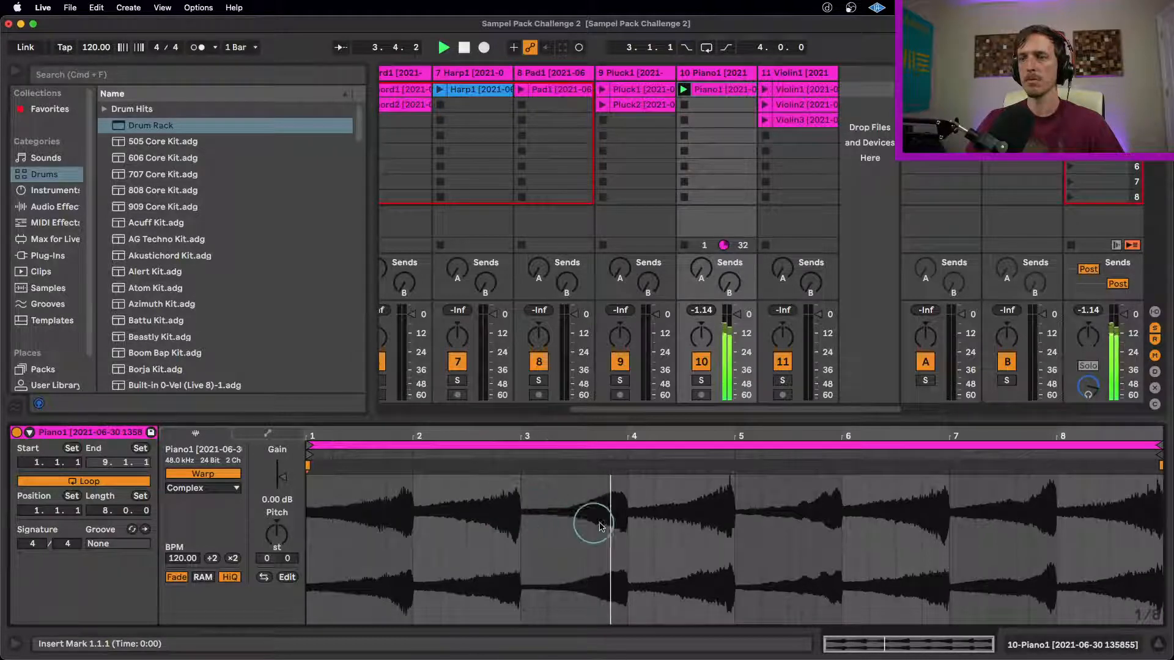
key("space")
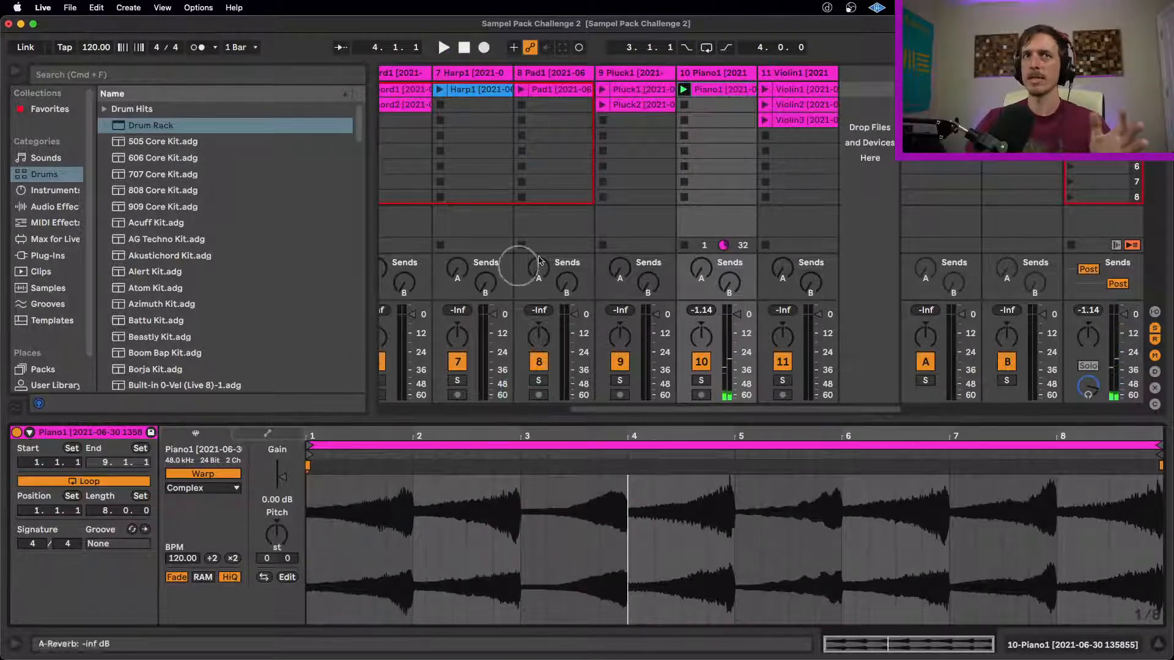
- List the audio effects without folder grouping and add Hybrid Reverb to the Piano1 track
double_click(718, 74)
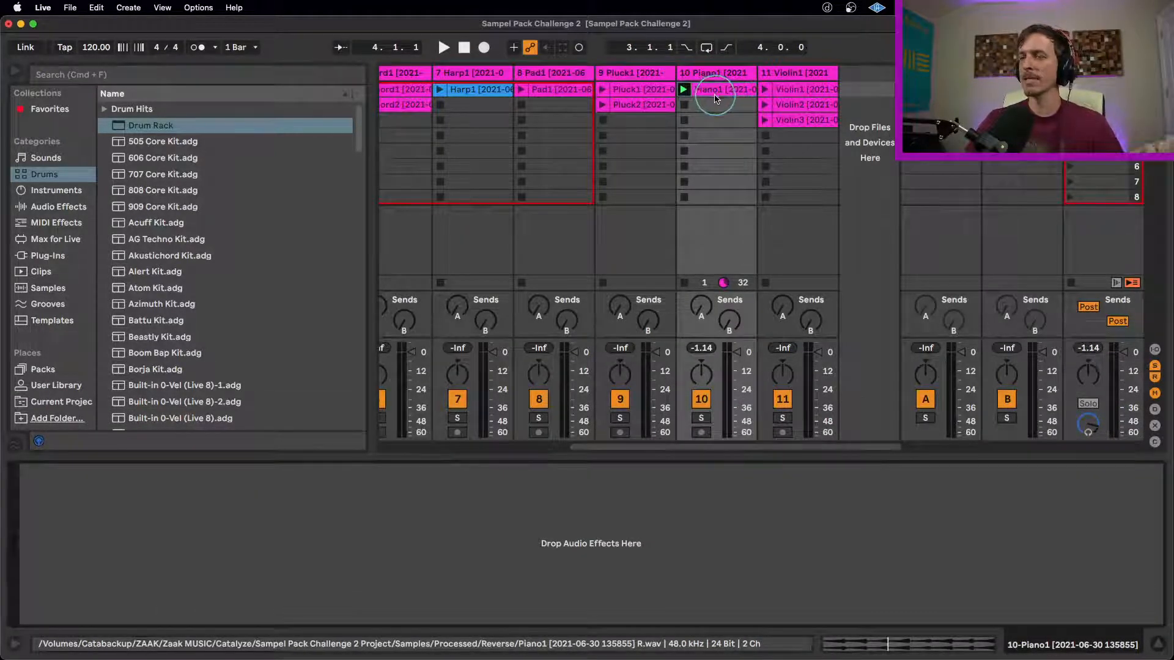
left_click(722, 75)
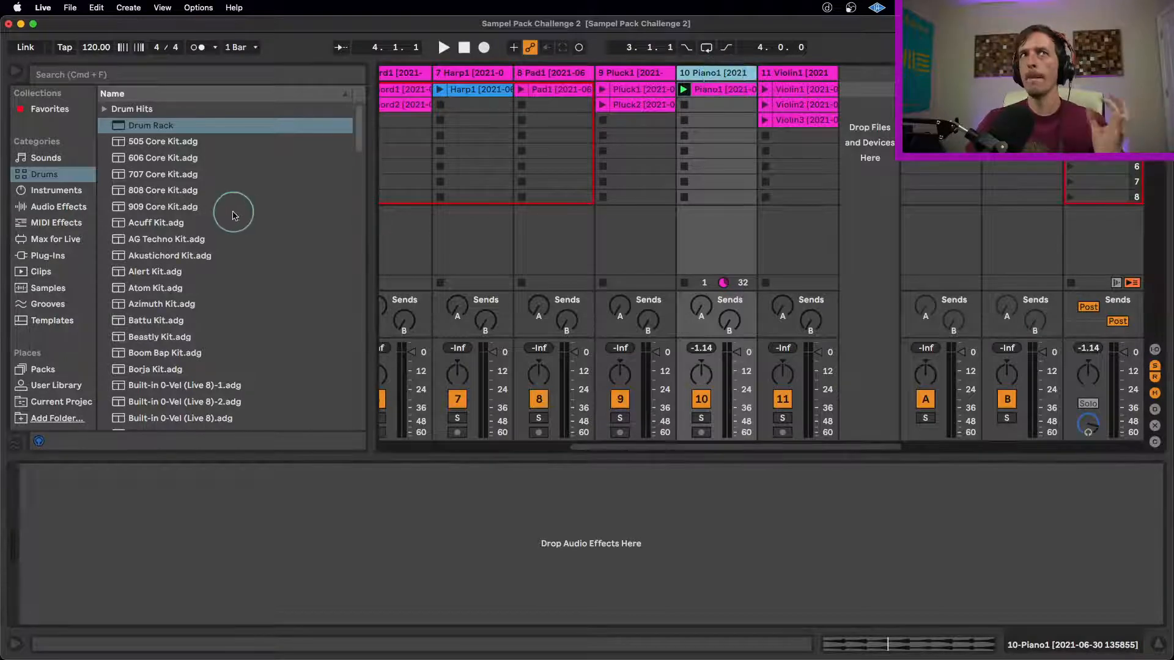
left_click(57, 208)
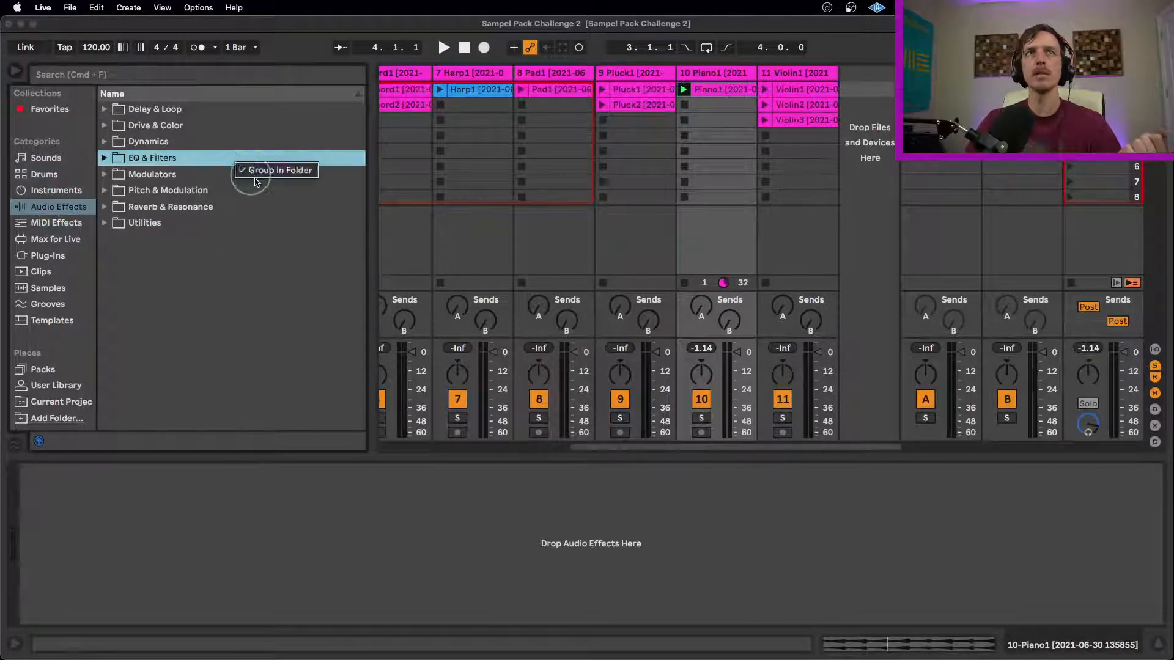
scroll(215, 226, "down", 3)
scroll(215, 227, "down", 2)
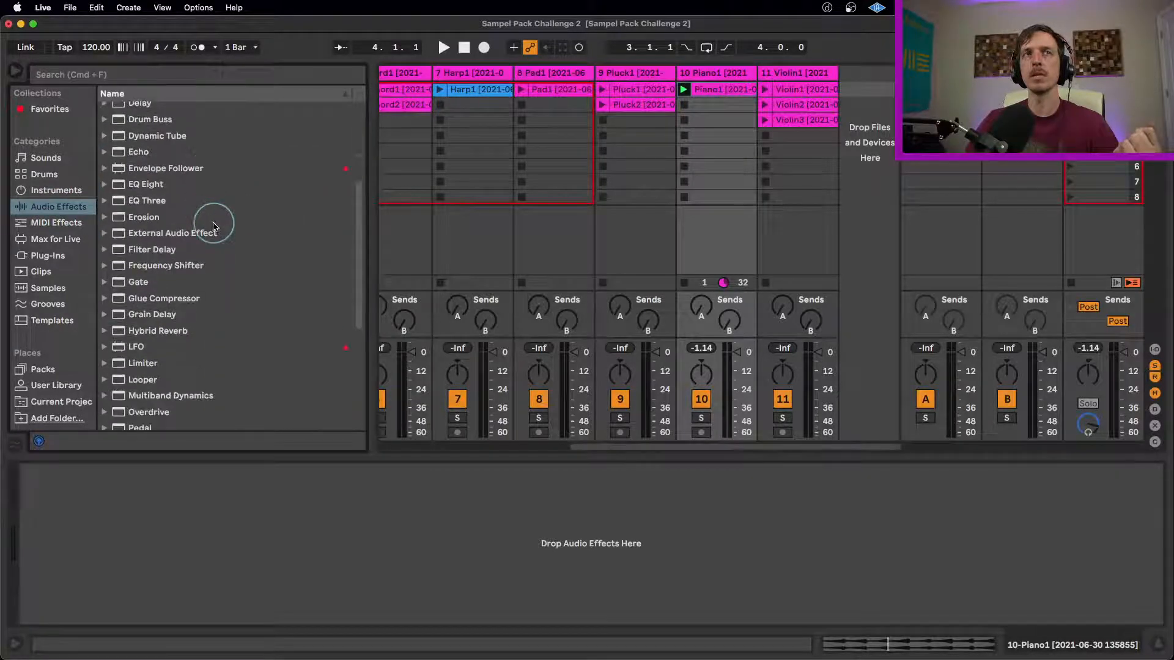
left_click_drag(168, 329, 257, 512)
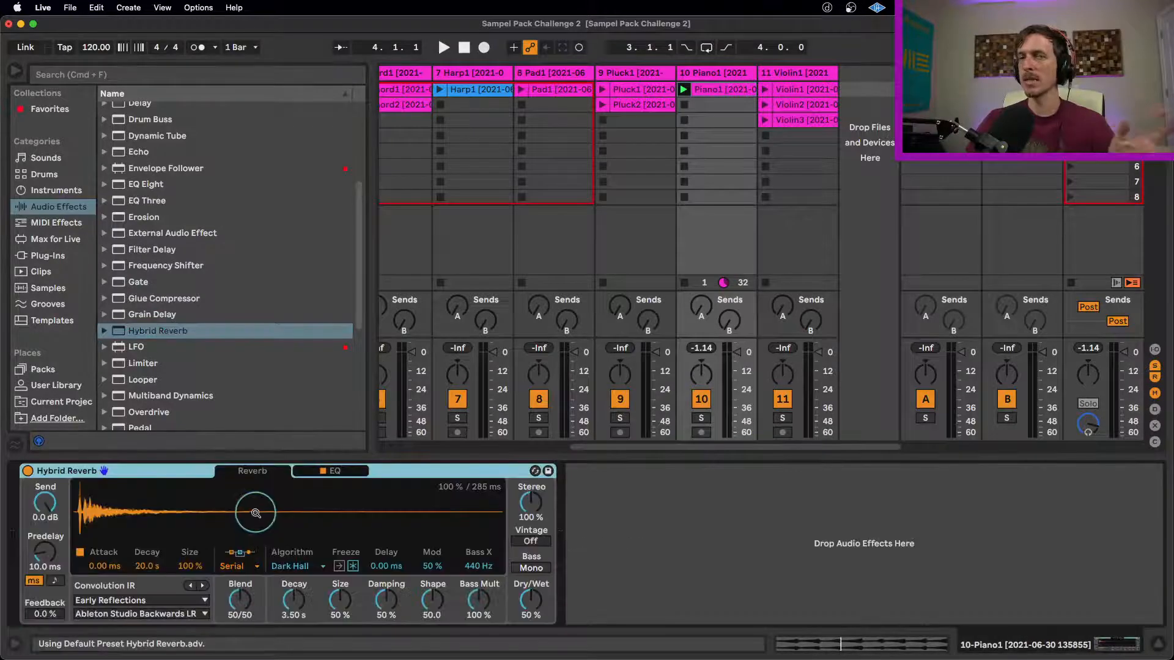
- During playback, raise Hybrid Reverb's dry/wet to 64% and switch its algorithm to Shimmer
key("space")
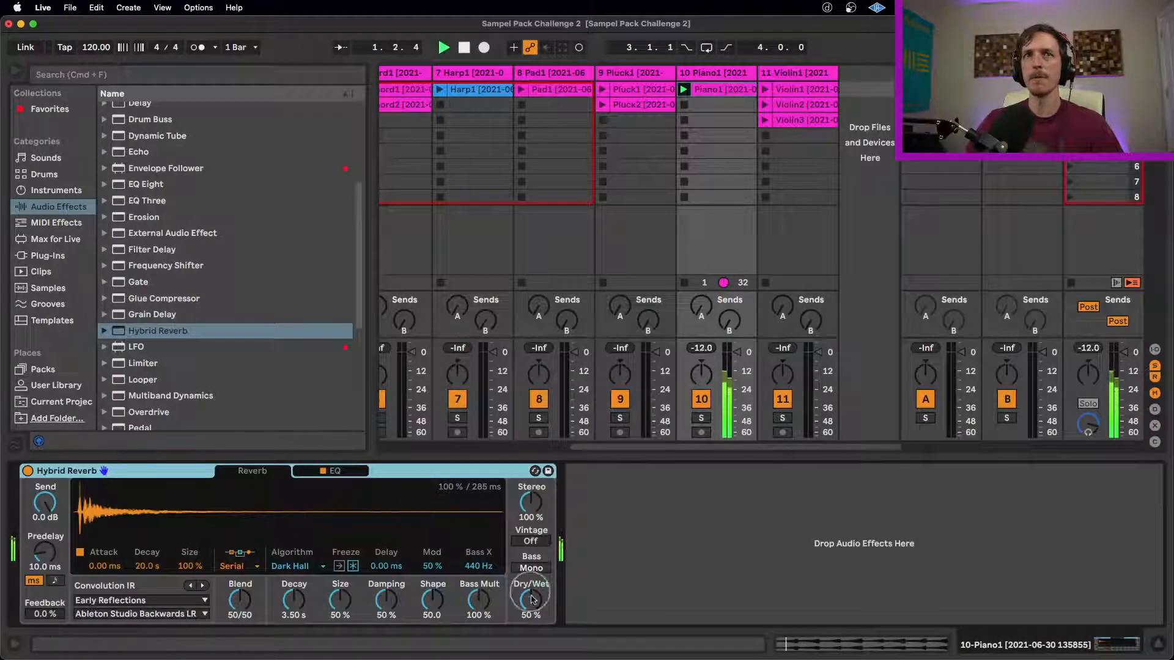
left_click_drag(531, 607, 532, 603)
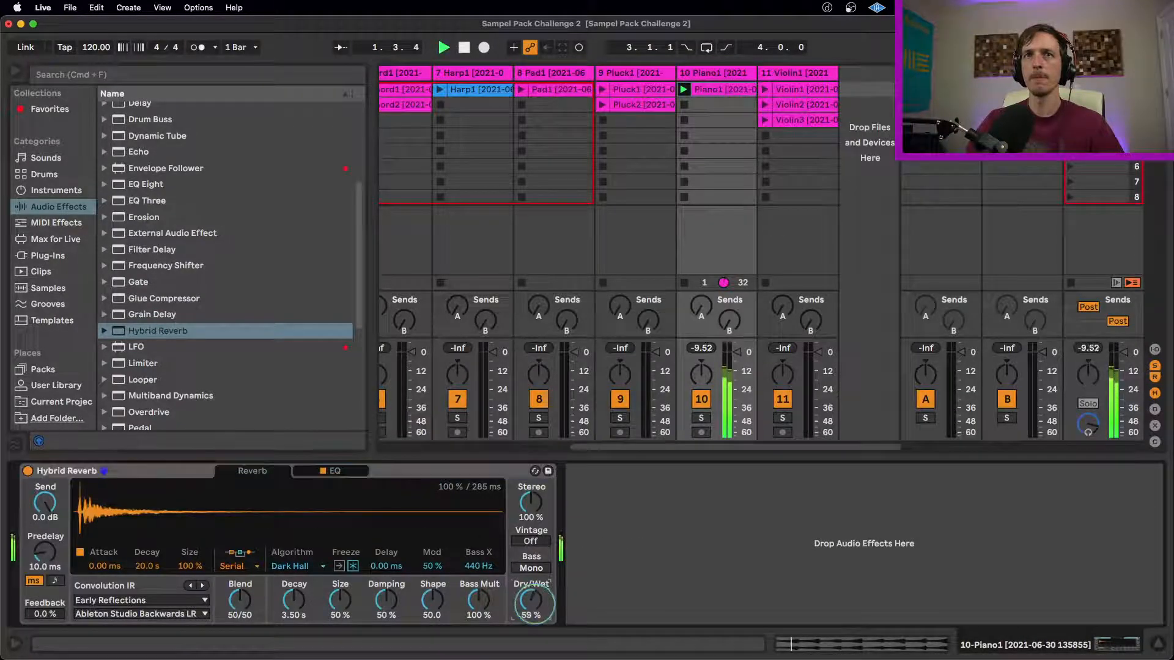
left_click(292, 567)
left_click(295, 605)
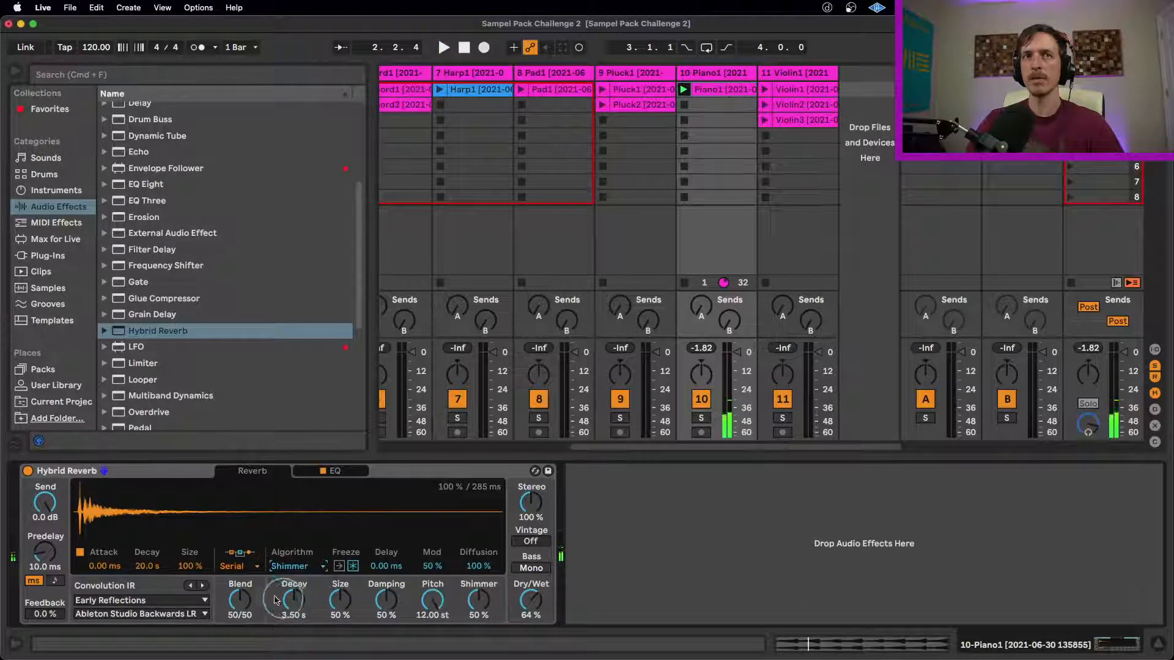
- Set Hybrid Reverb's routing to Algorithm, with decay 2.81 s, size 55%, damping 21%, delay 13.3 ms, shimmer 55% and dry/wet 68%
left_click(253, 567)
left_click(254, 616)
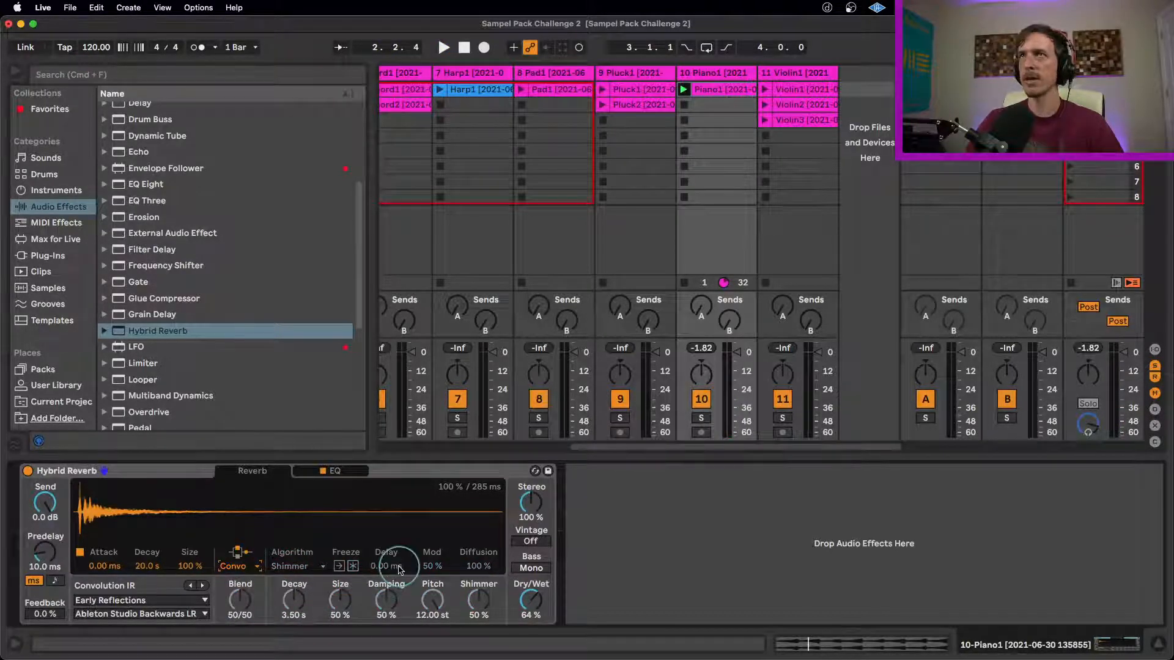
left_click(253, 566)
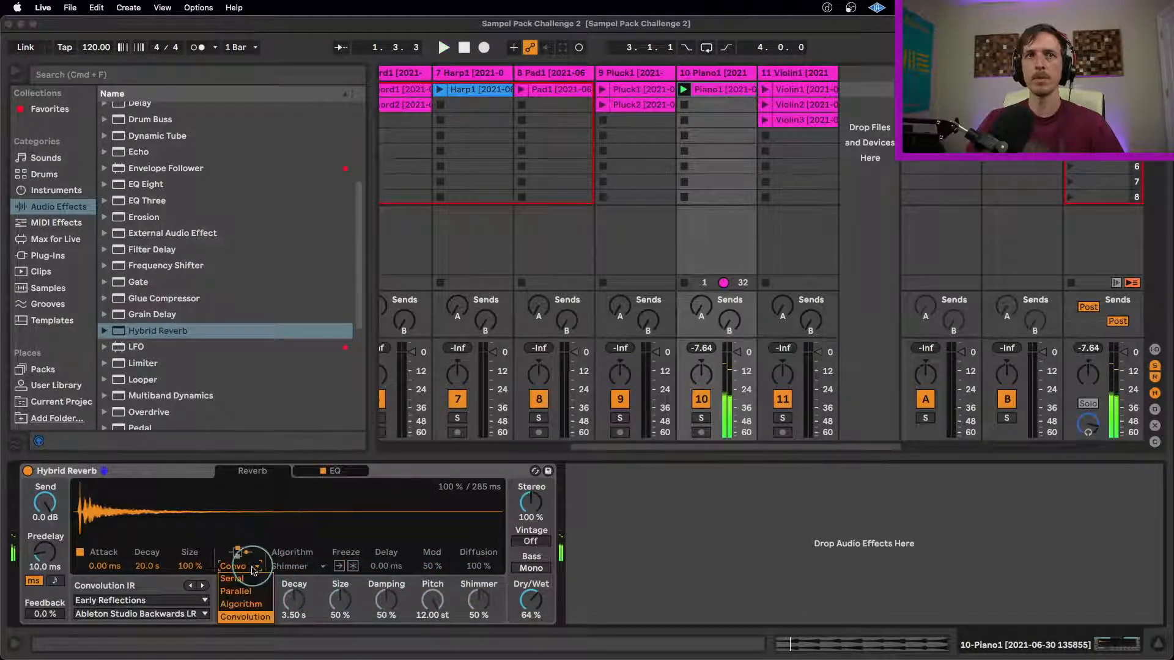
left_click(253, 606)
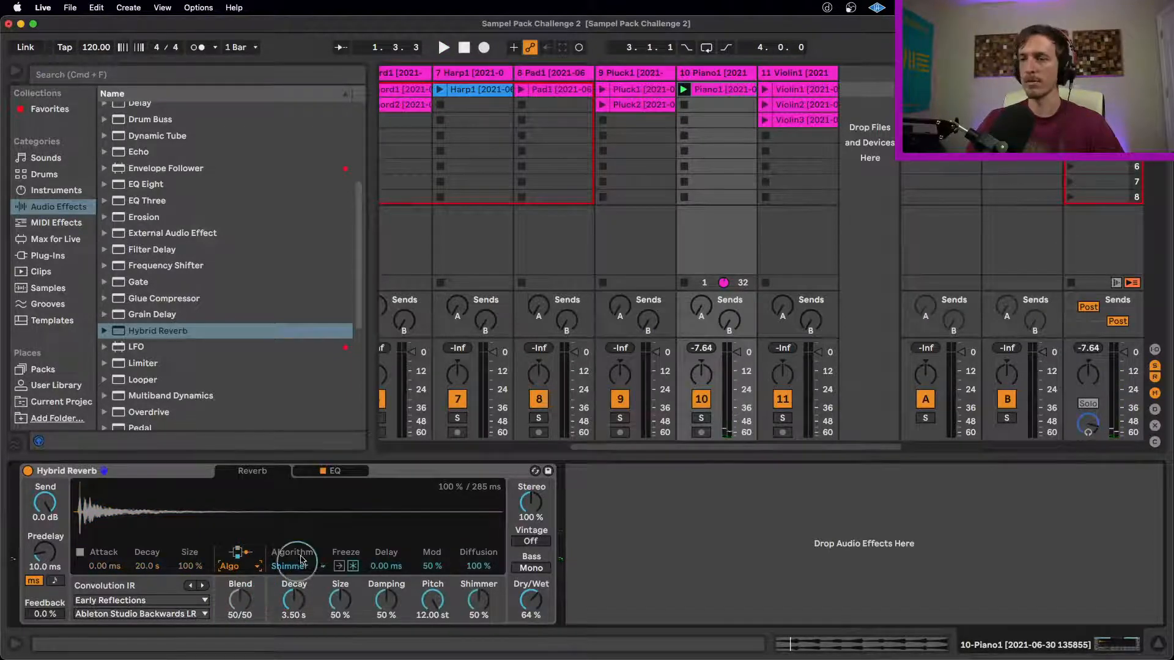
key("space")
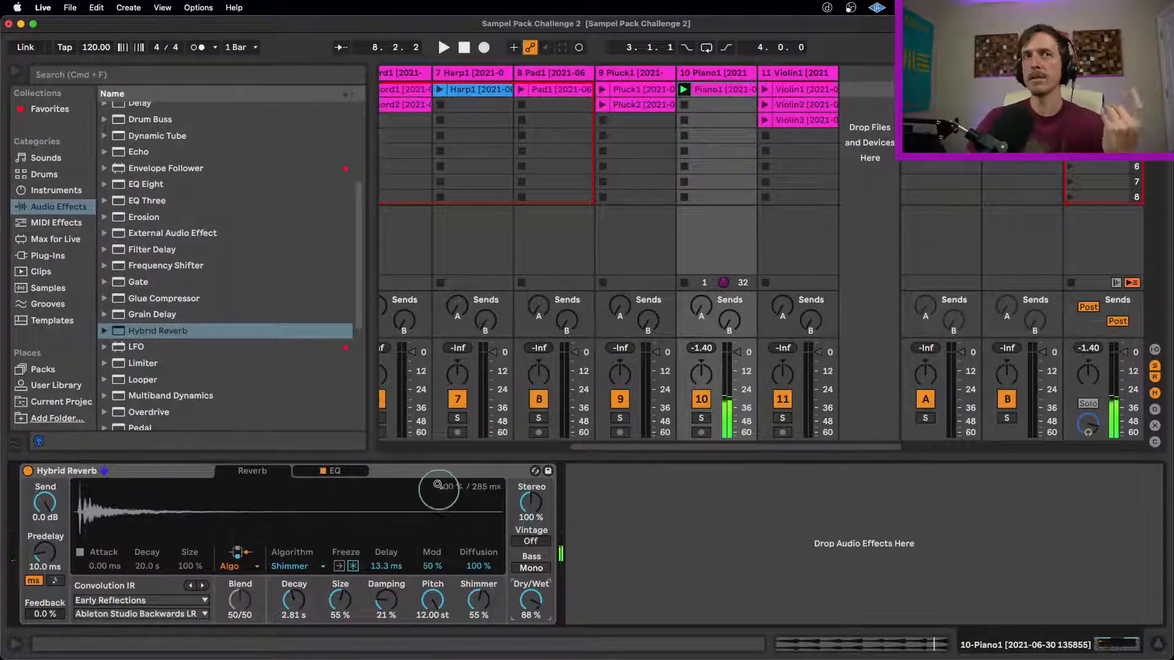
- Set Hybrid Reverb's dry/wet to 100% and its Vintage mode to Old, and audition the Piano1 clip
left_click(406, 485)
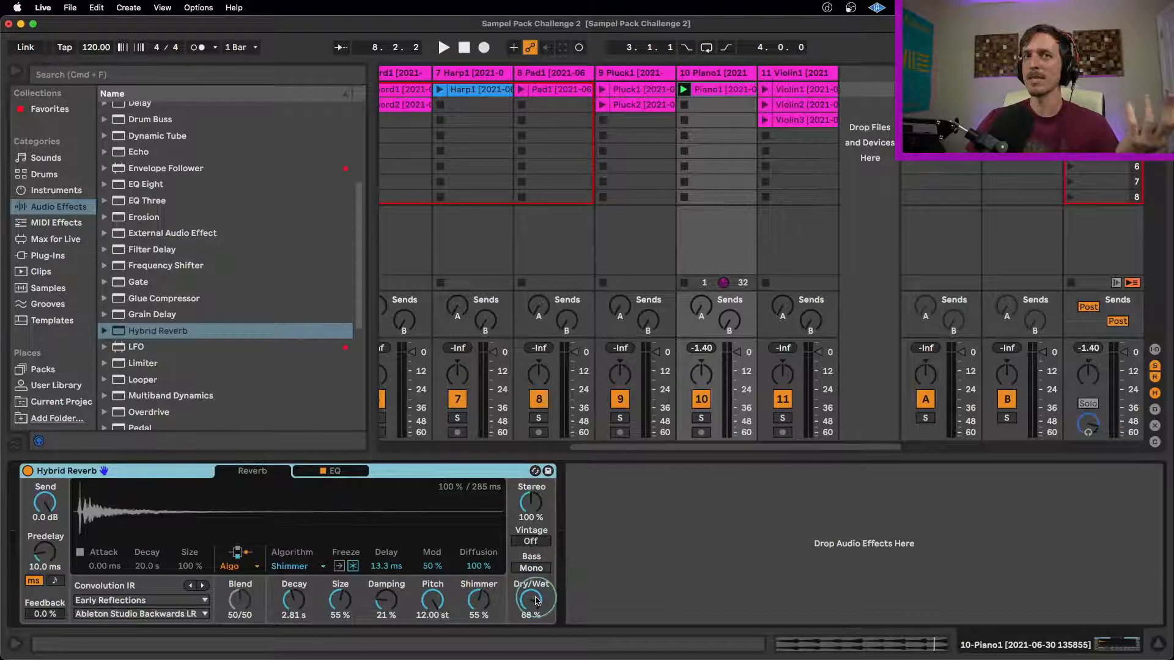
left_click_drag(535, 598, 535, 585)
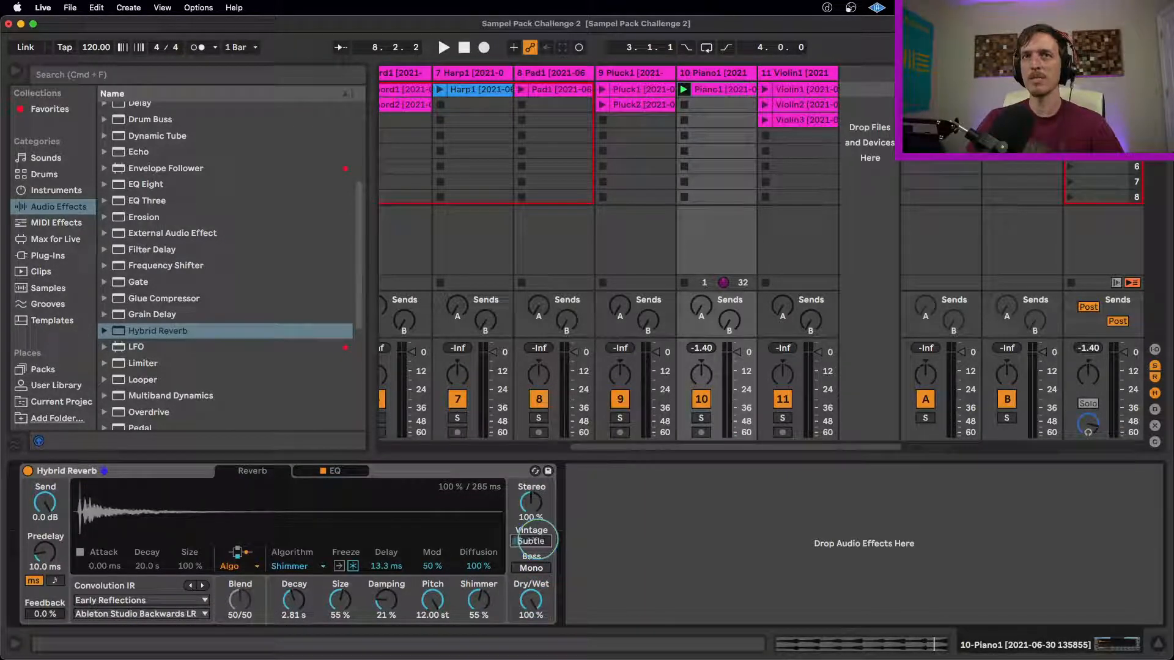
key("space")
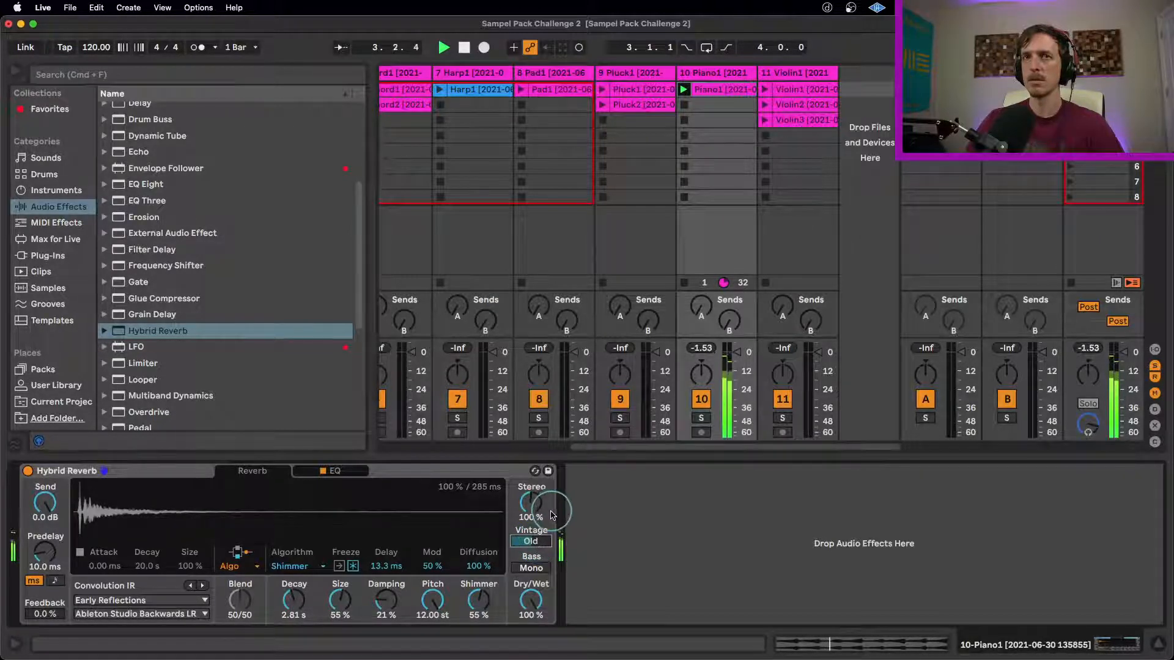
- Double the Piano1 clip's BPM to 240 and audition it at half speed
left_click(714, 93)
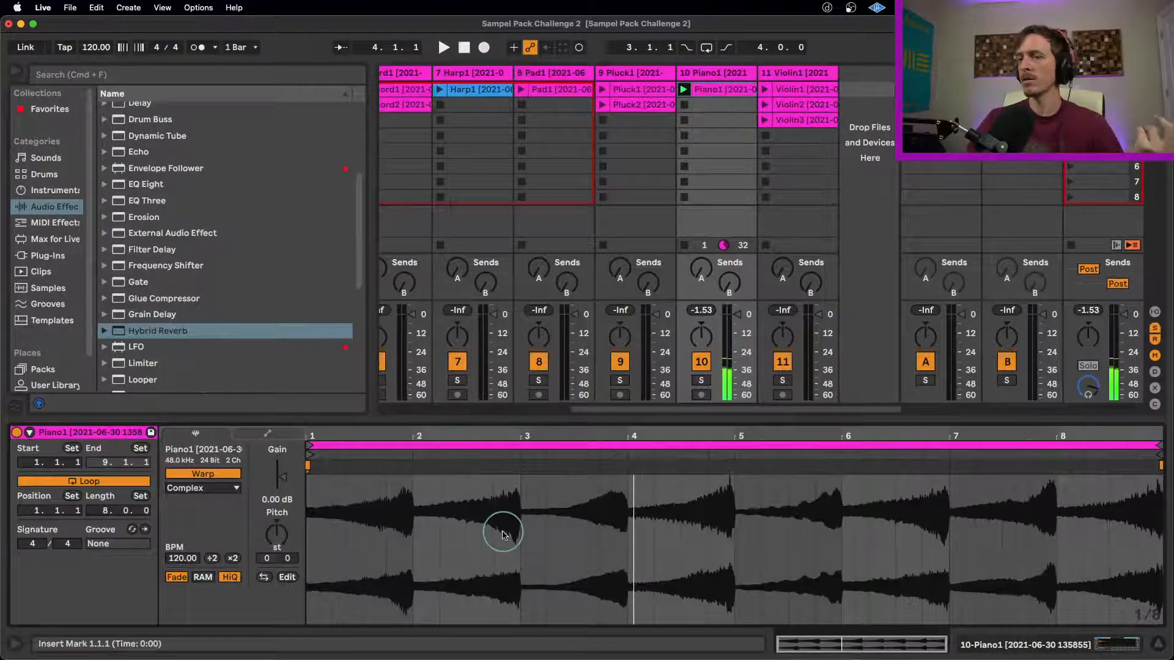
left_click(232, 559)
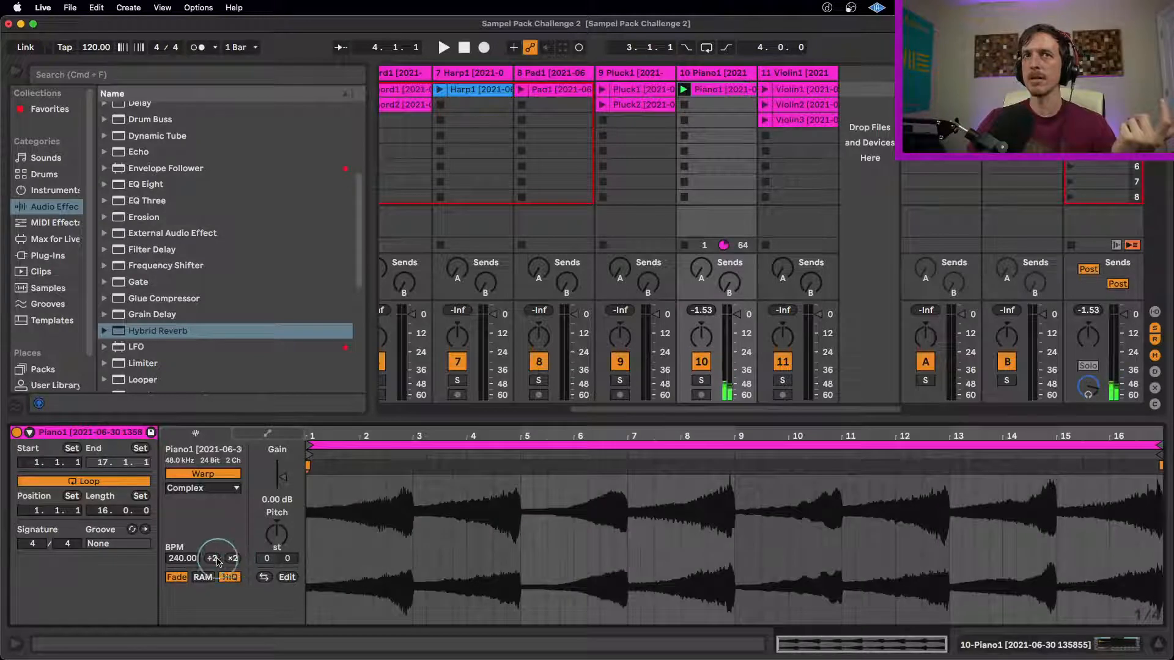
key("space")
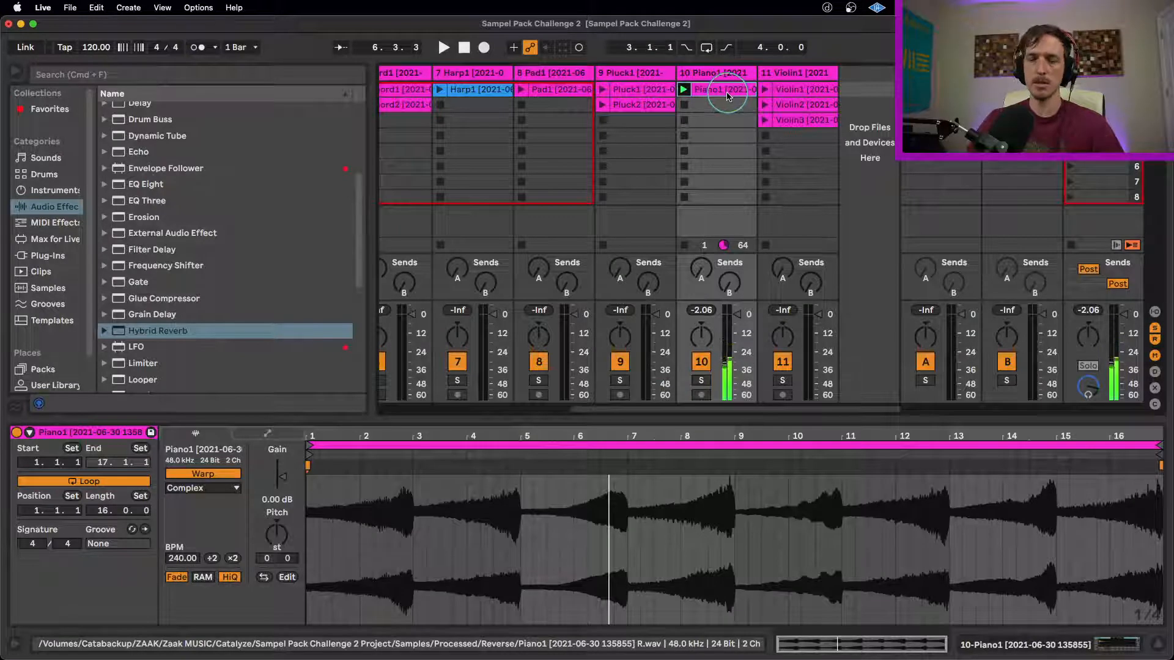
- Duplicate the Piano1 clip into the slot below and halve the copy's BPM to 120
key("super+d")
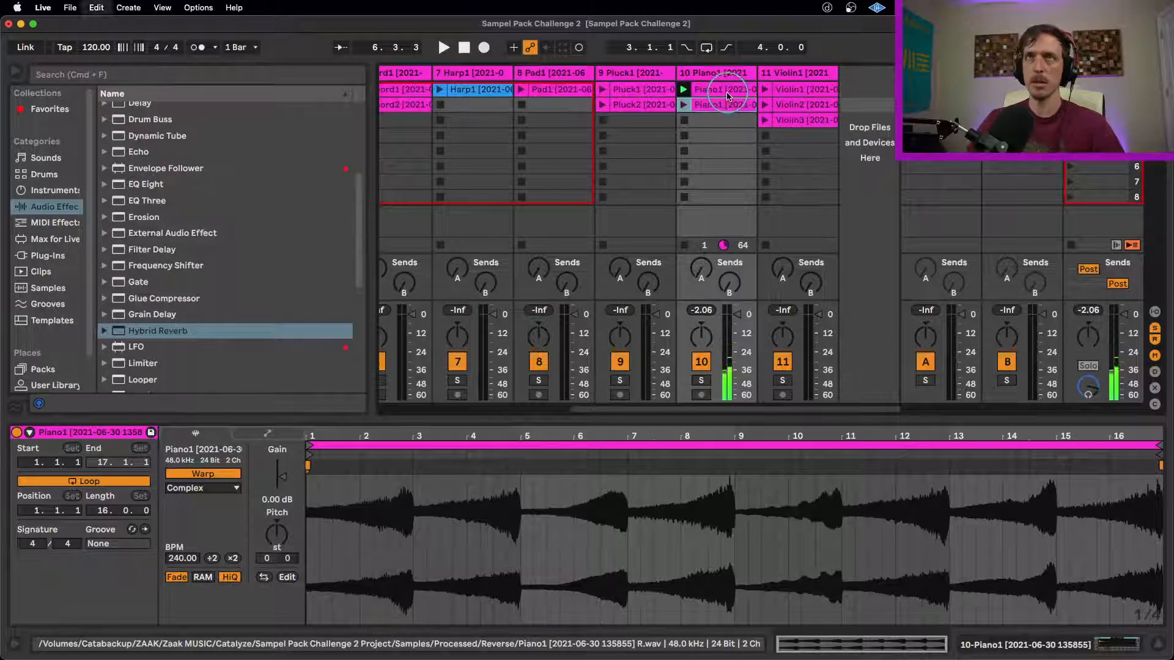
left_click(212, 558)
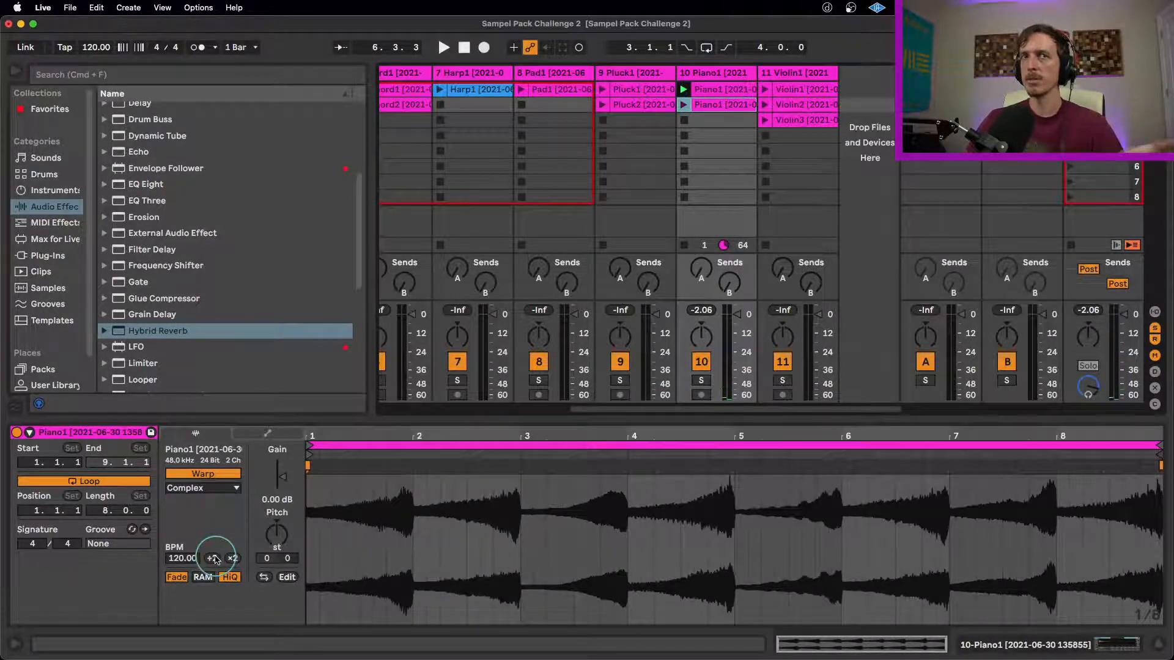
left_click(738, 91)
left_click(729, 104)
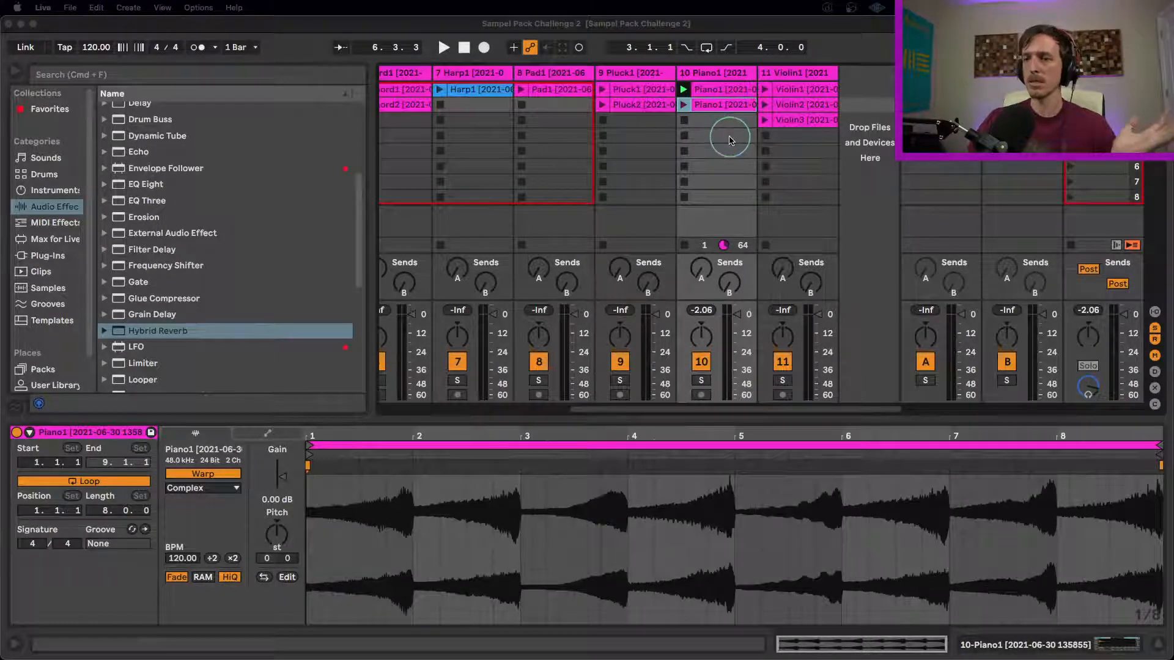
left_click(716, 99)
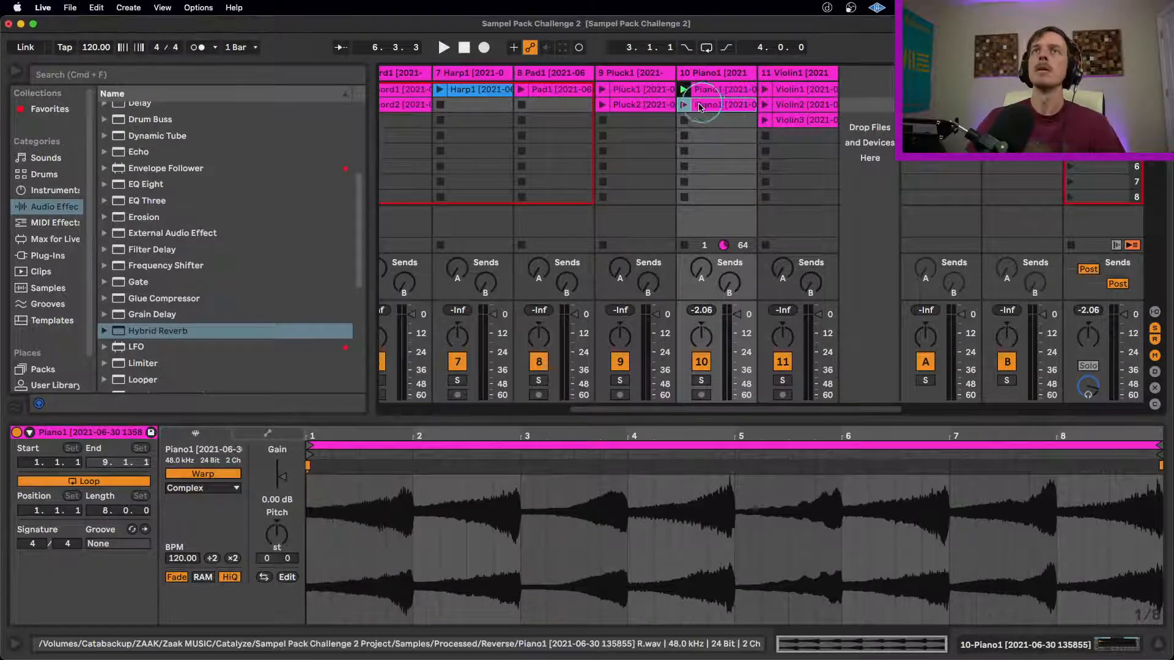
- Add Echo to the Piano1 track with 32% reverb and 54% dry/wet, and set Hybrid Reverb's damping to 16% and shimmer to 73%
left_click(715, 76)
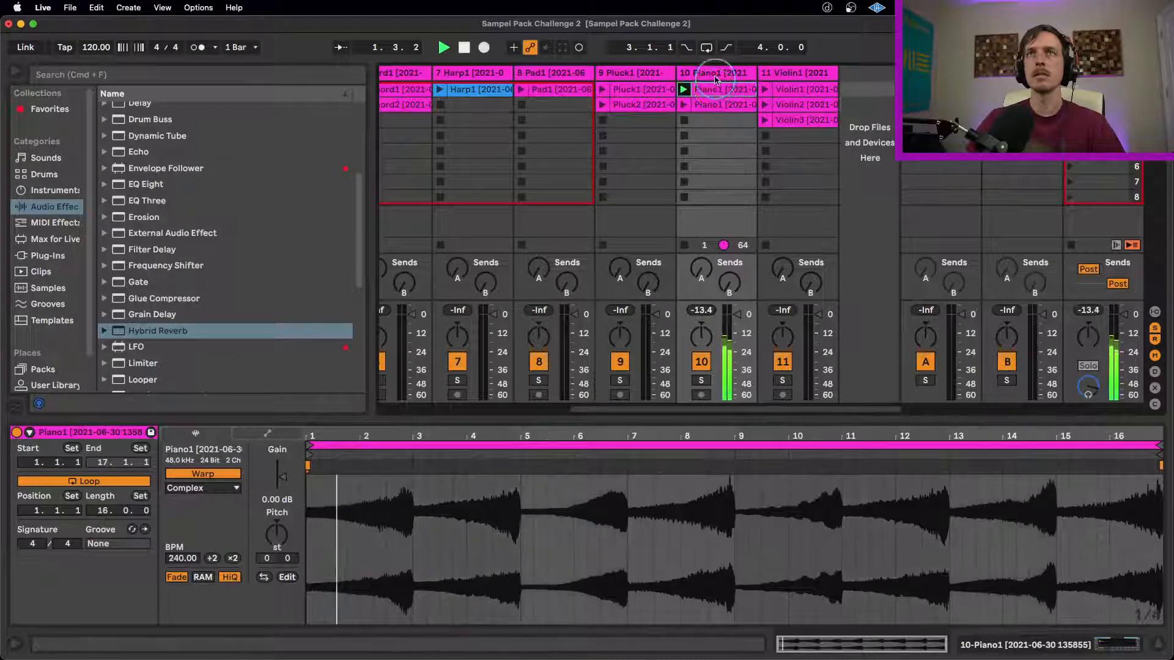
double_click(716, 76)
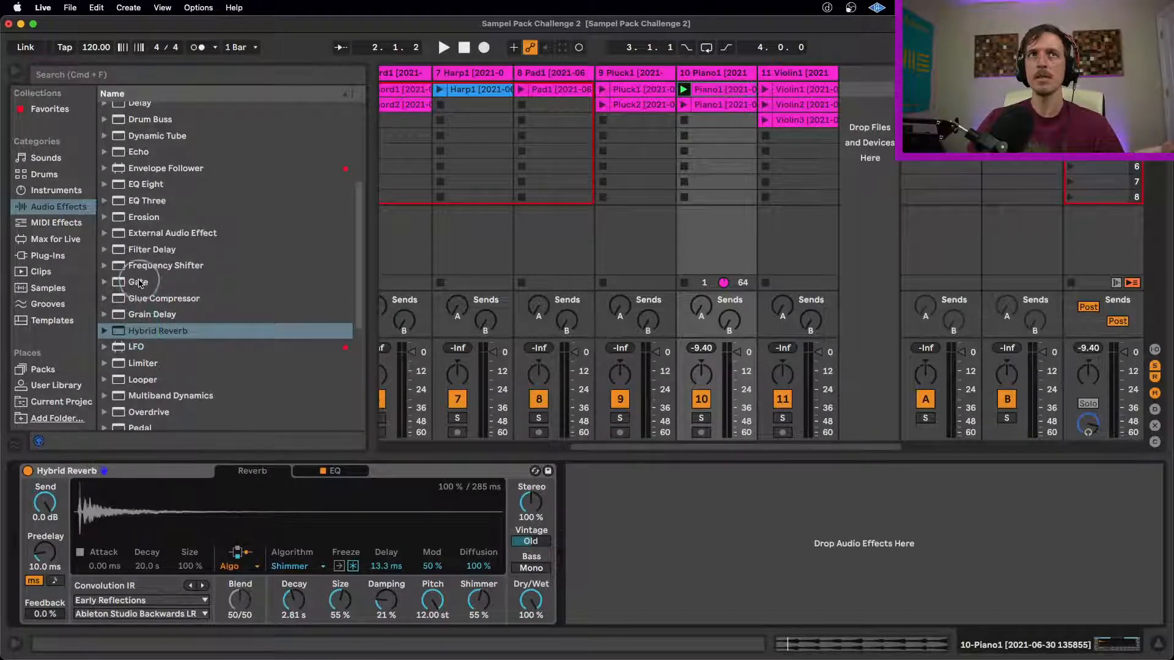
left_click_drag(138, 152, 604, 585)
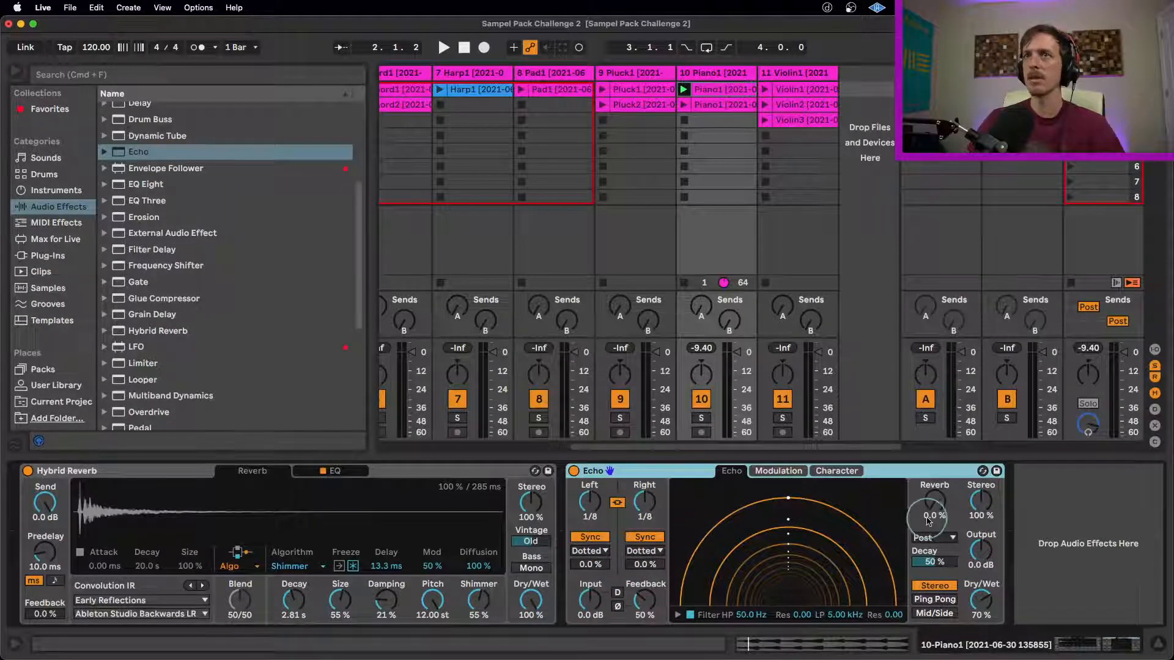
left_click_drag(934, 503, 934, 489)
key("space")
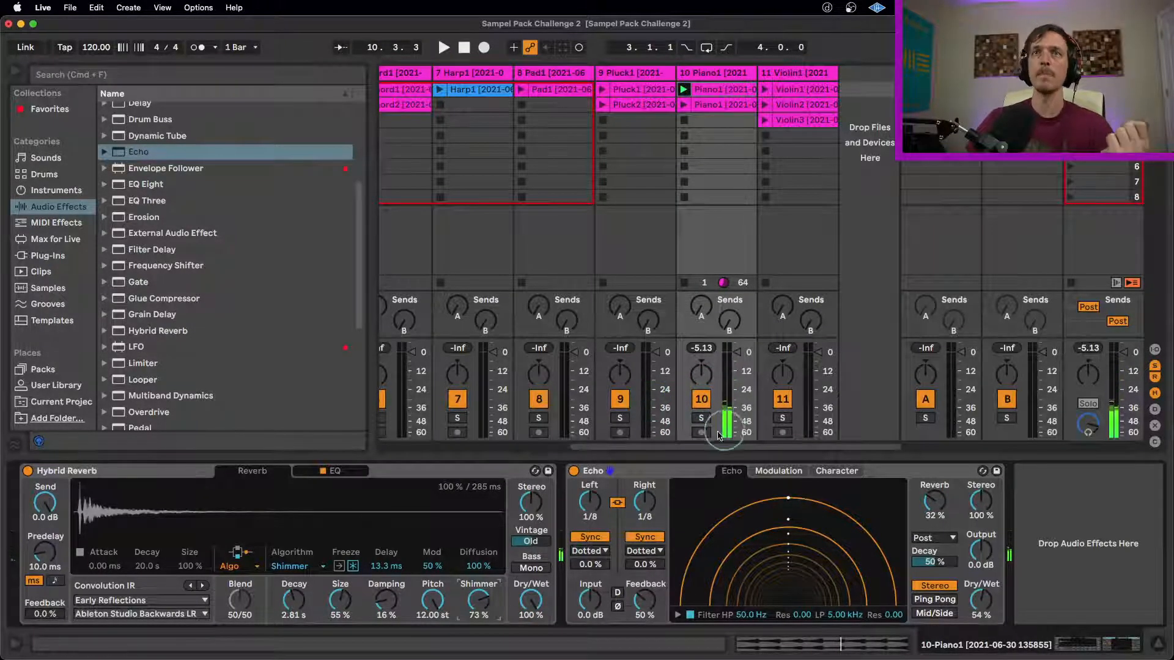
- Add a Glue Compressor after Echo with a -19.0 dB threshold and 3.97 dB makeup gain
left_click(162, 298)
double_click(162, 298)
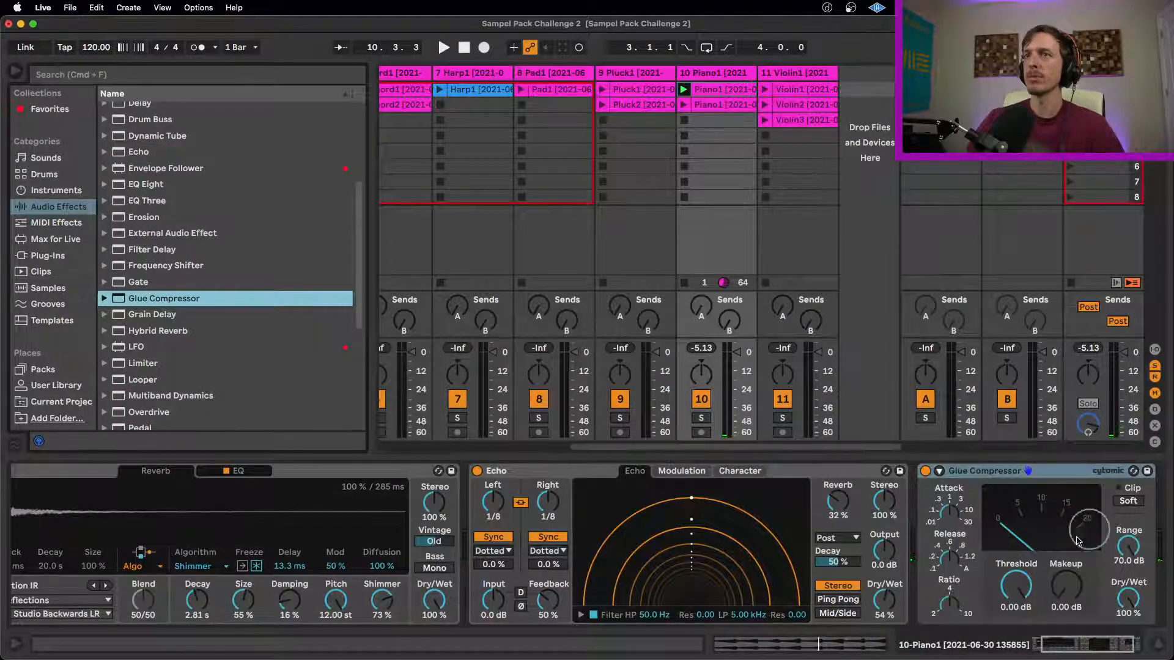
key("space")
left_click_drag(1022, 584, 1062, 586)
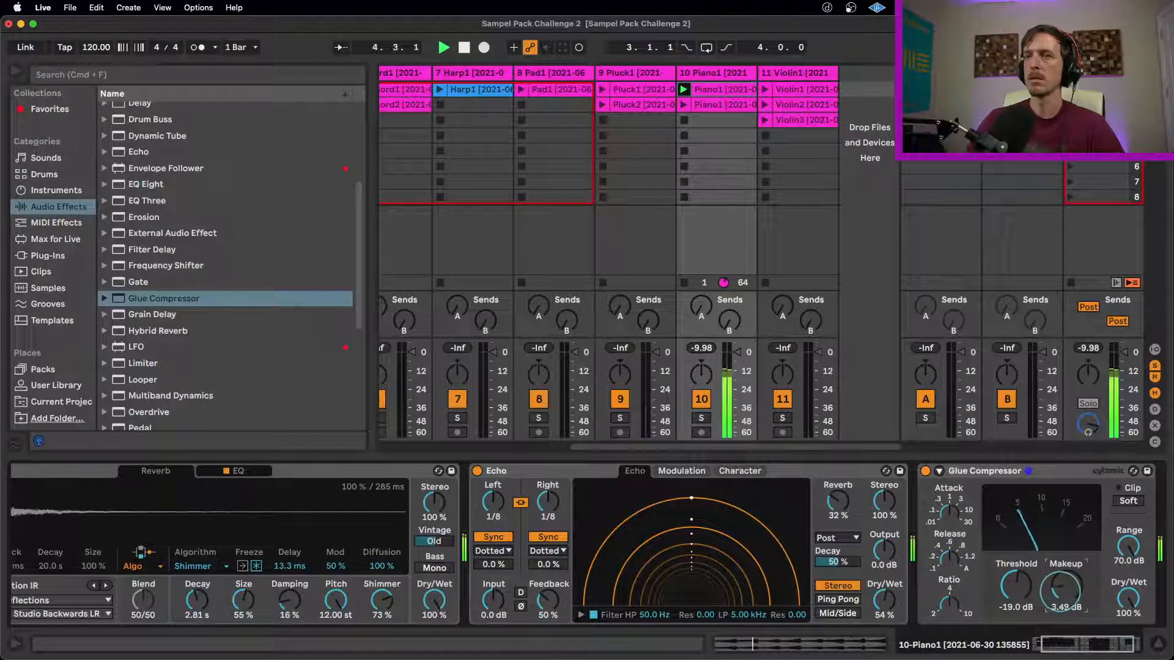
left_click_drag(1060, 594, 1061, 594)
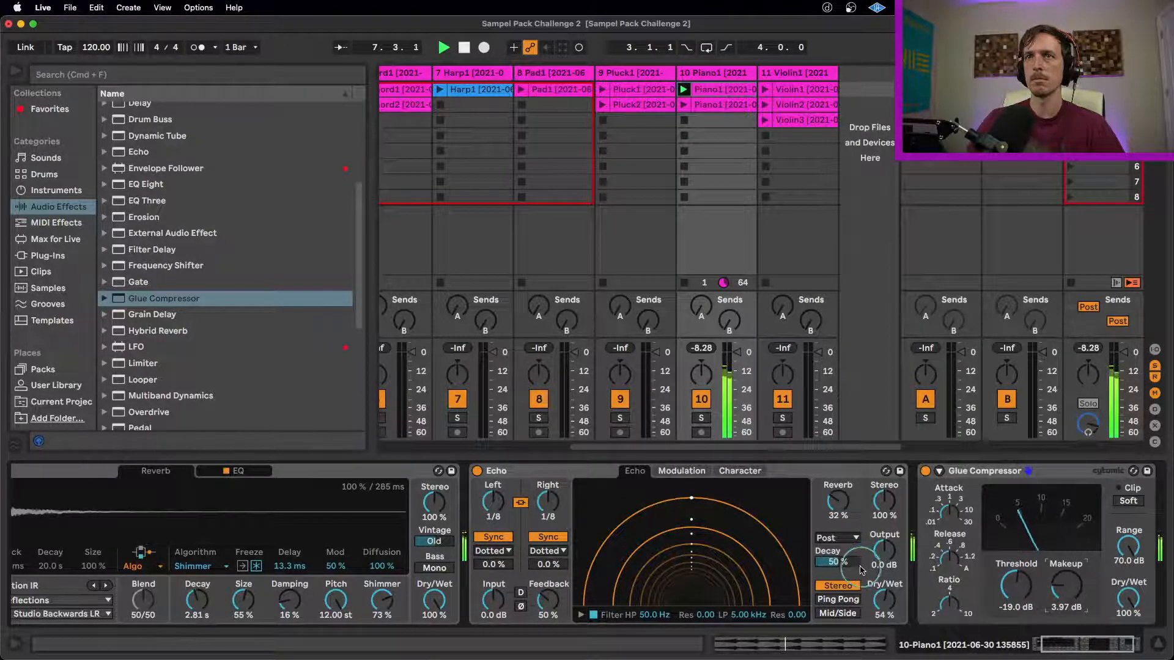
- Set Echo's reverb to 38% while the Piano1 clip plays, and stop playback
left_click_drag(837, 502, 835, 501)
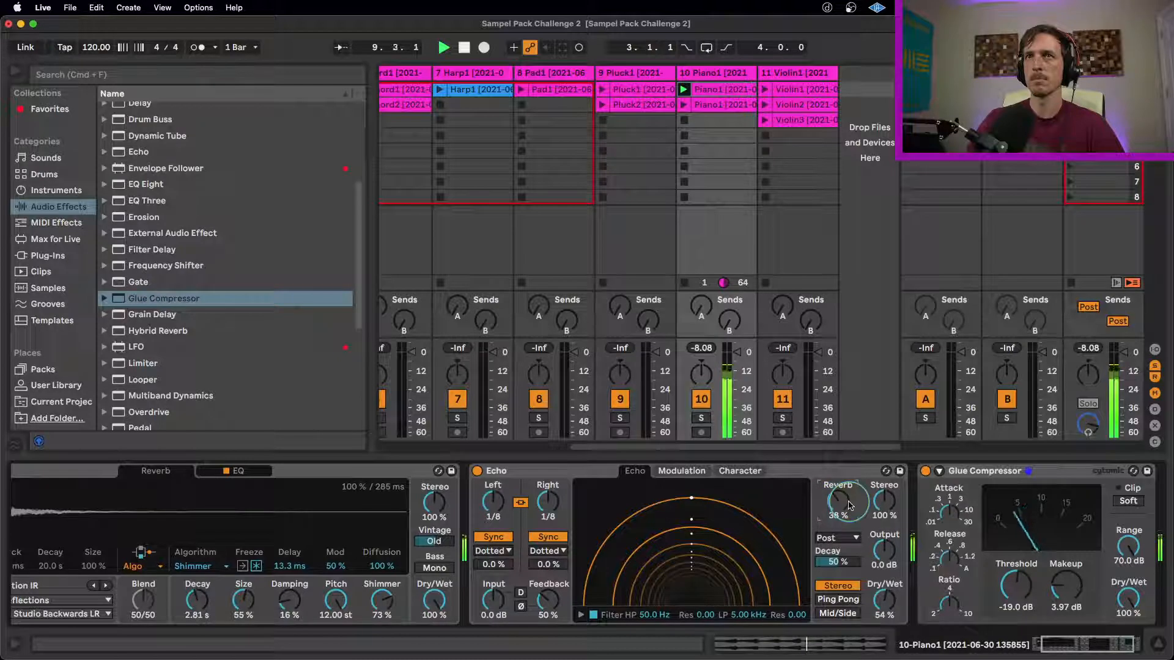
key("space")
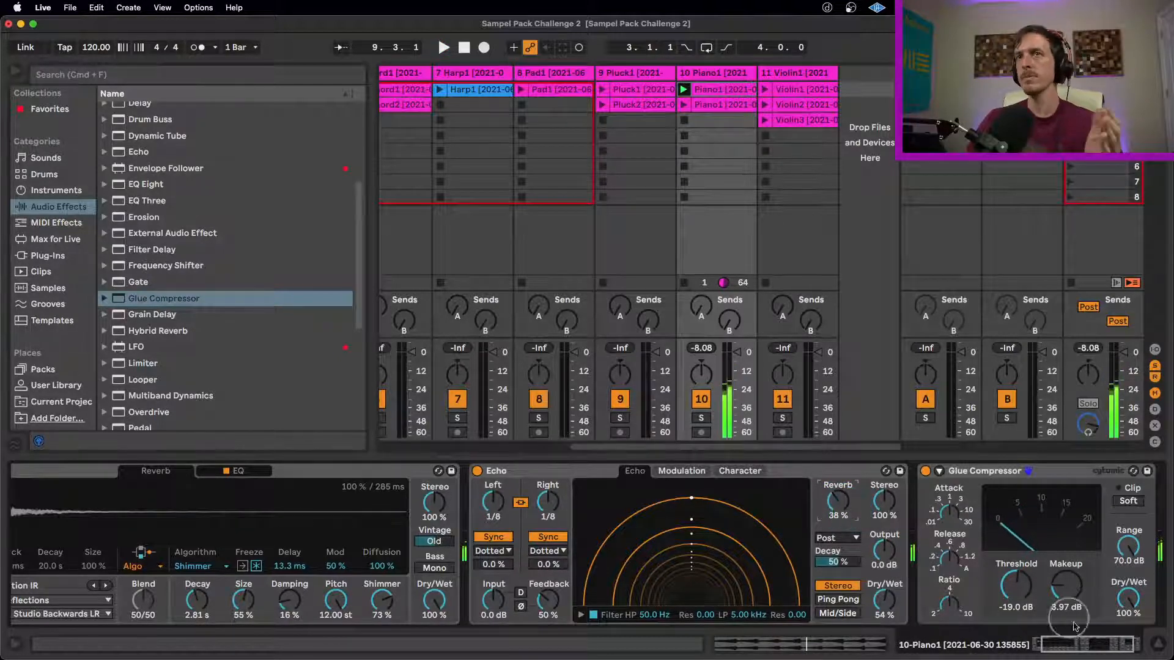
left_click_drag(1088, 641, 1080, 644)
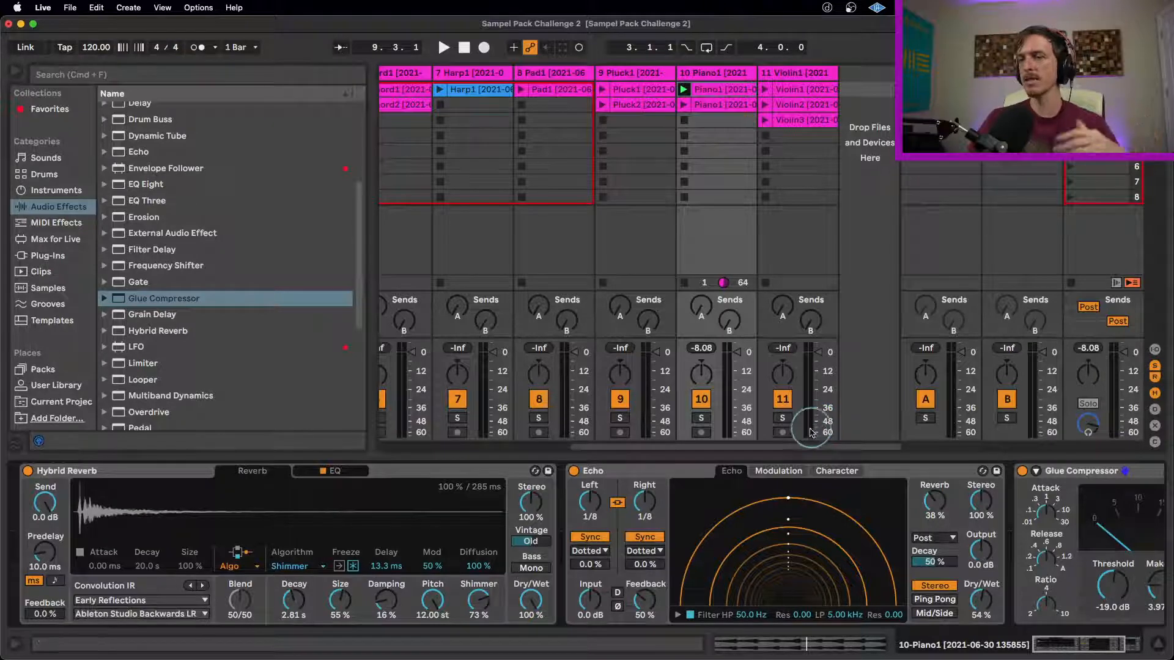
- Create an empty one-bar MIDI clip in the first slot of the Drum Rack track
left_click_drag(639, 446, 446, 447)
left_click(417, 91)
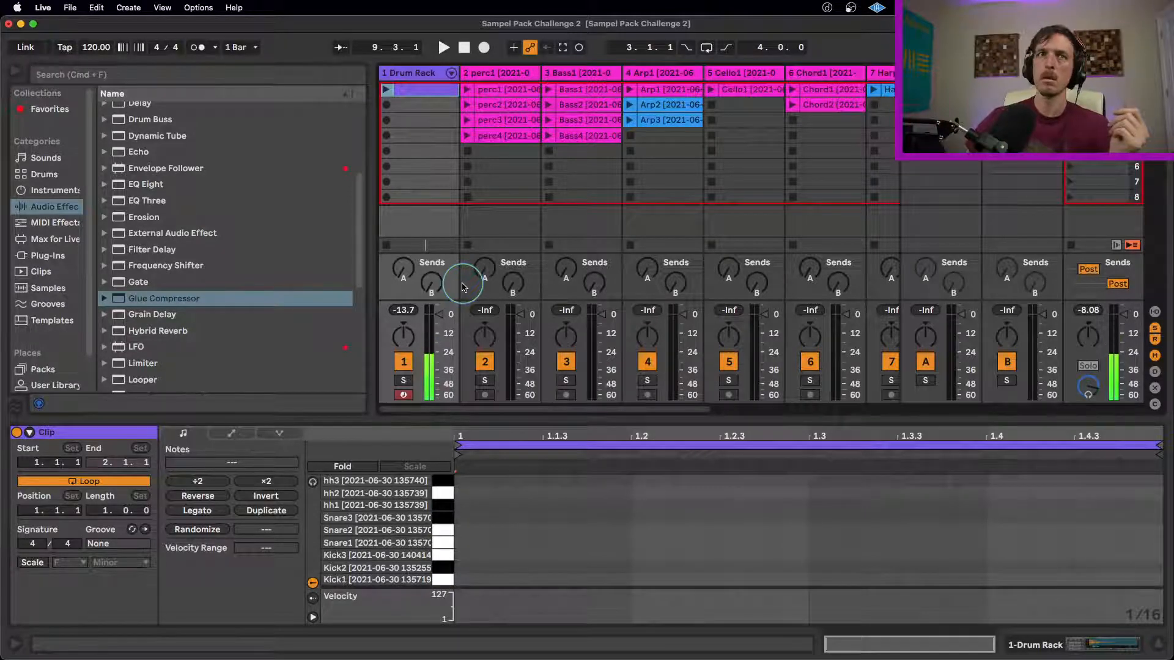
- Add a Kick1 note on each of the four beats of the Drum Rack clip and extend them with Legato
double_click(468, 578)
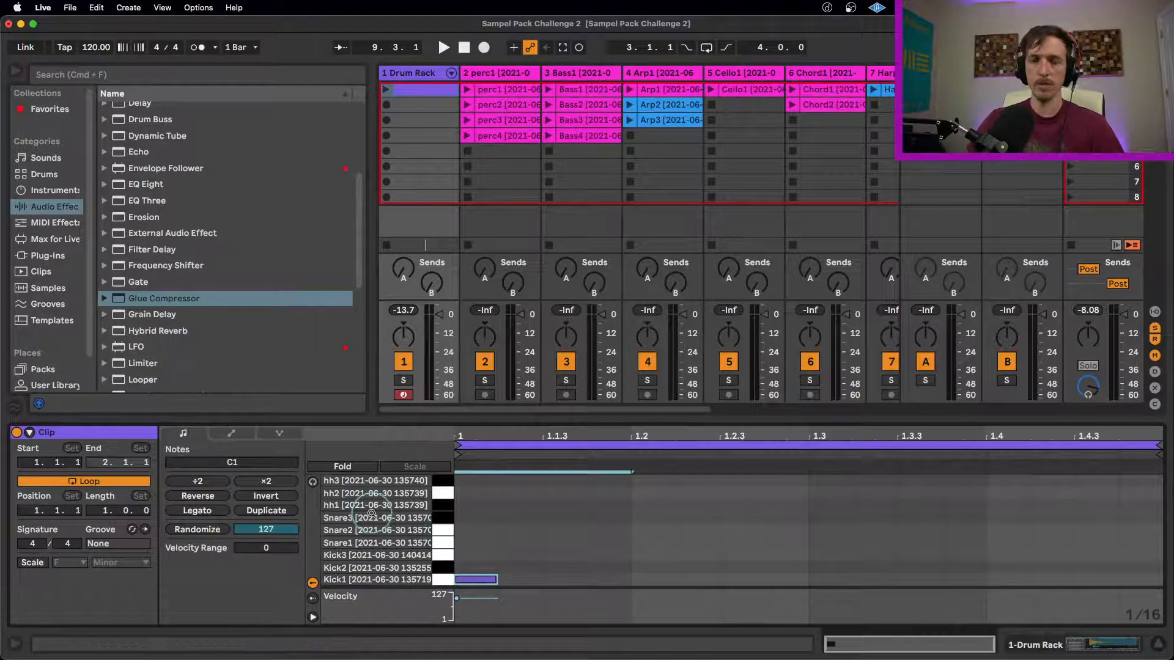
key("super+d")
key("super+d")
key("super+d")
left_click(586, 492)
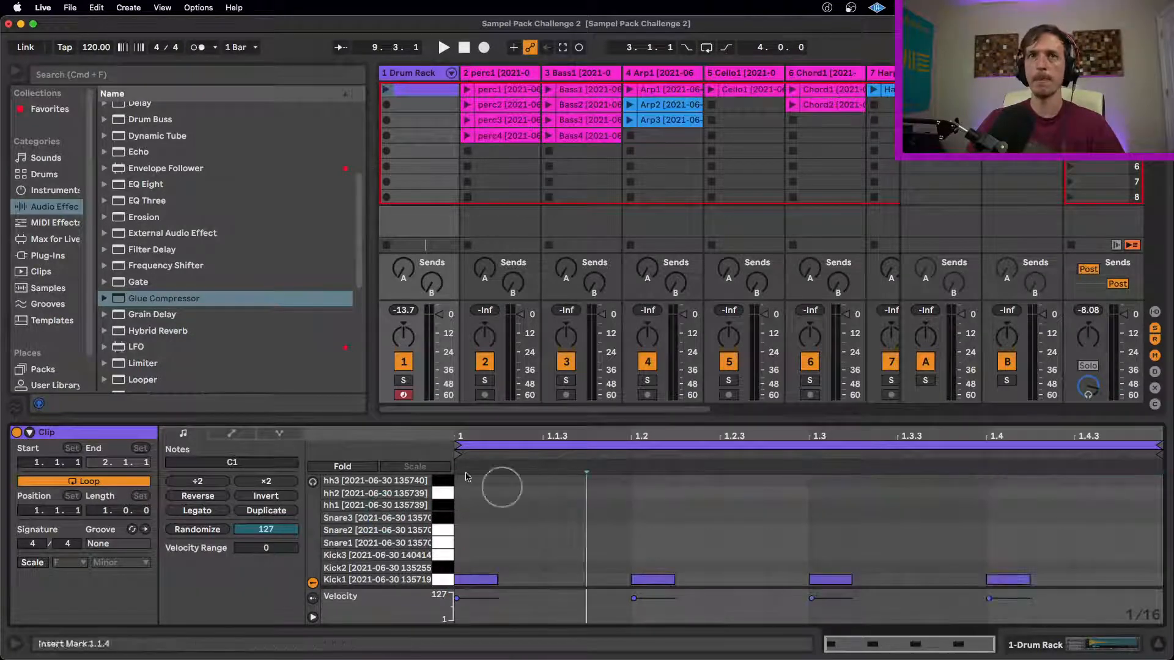
left_click(197, 511)
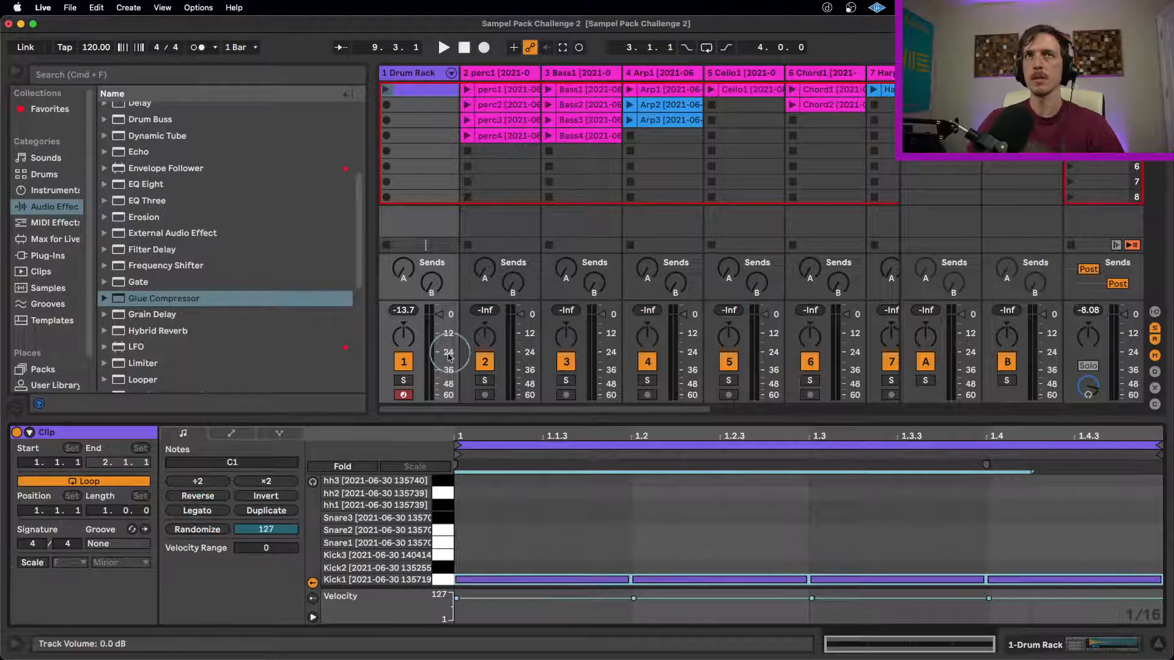
- Launch the Drum Rack kick clip, set the project tempo to 107 BPM, and restart playback
left_click(386, 89)
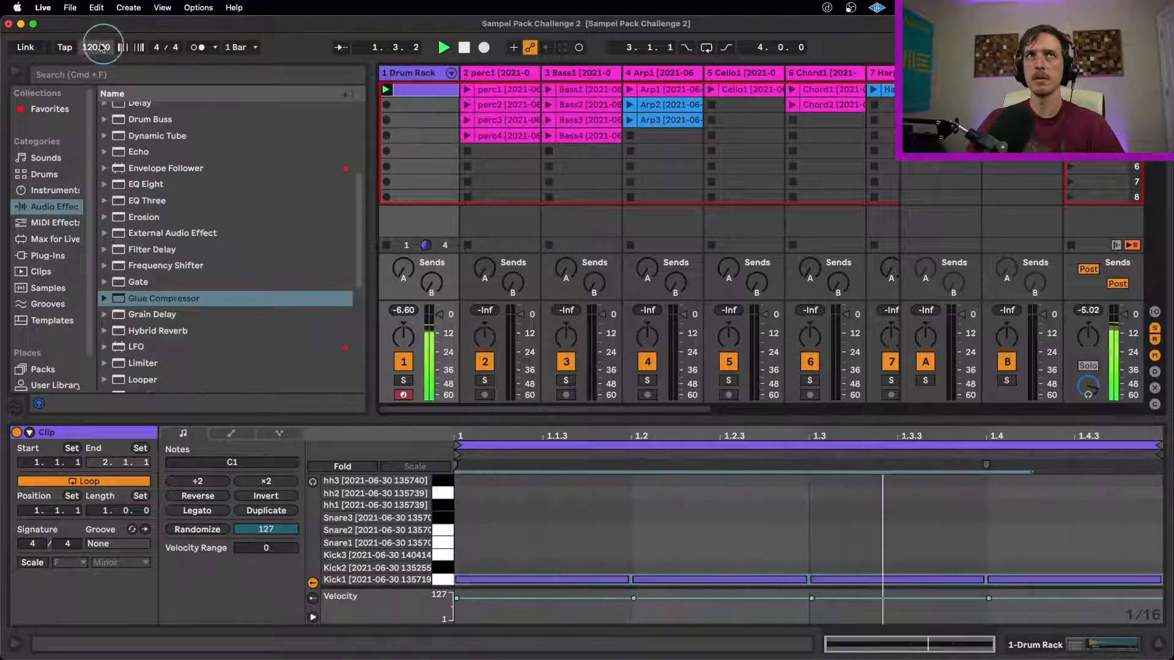
key("space")
left_click_drag(91, 49, 91, 54)
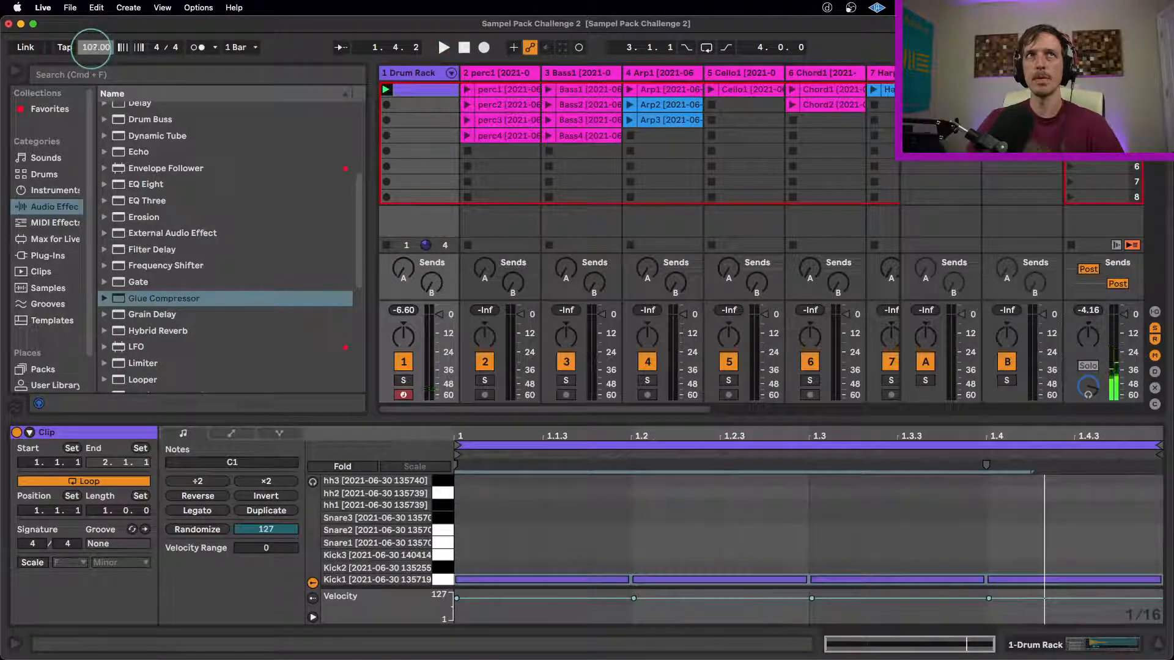
key("space")
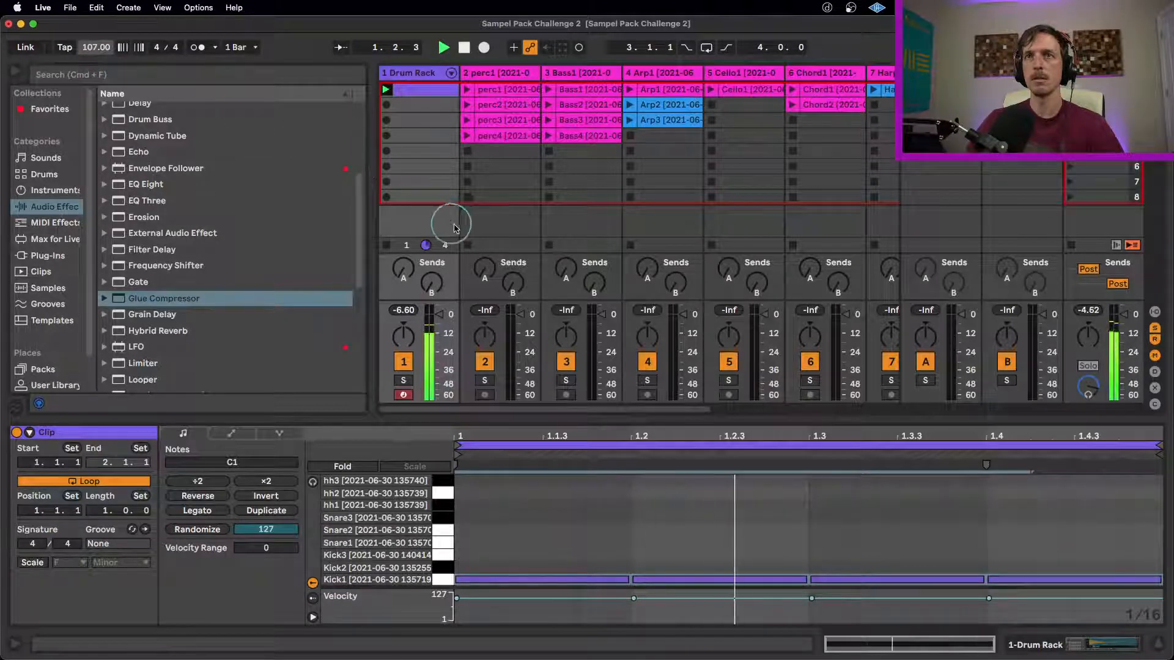
- Add a Compressor after the Glue Compressor on the Piano1 track
left_click(412, 72)
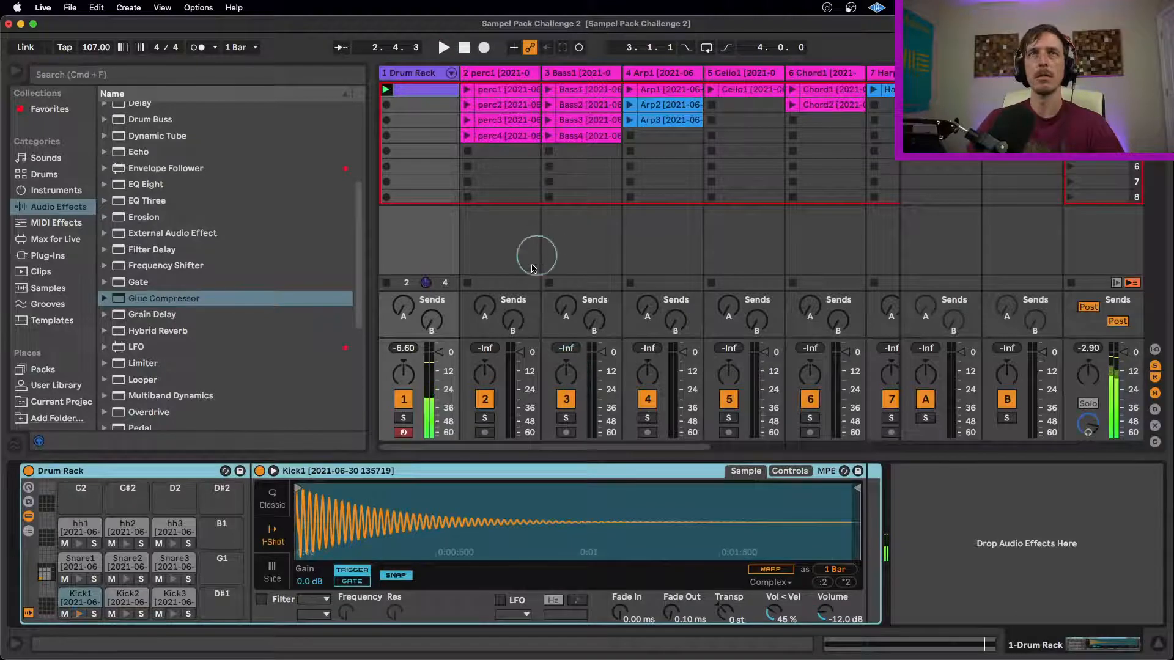
left_click_drag(555, 449, 747, 442)
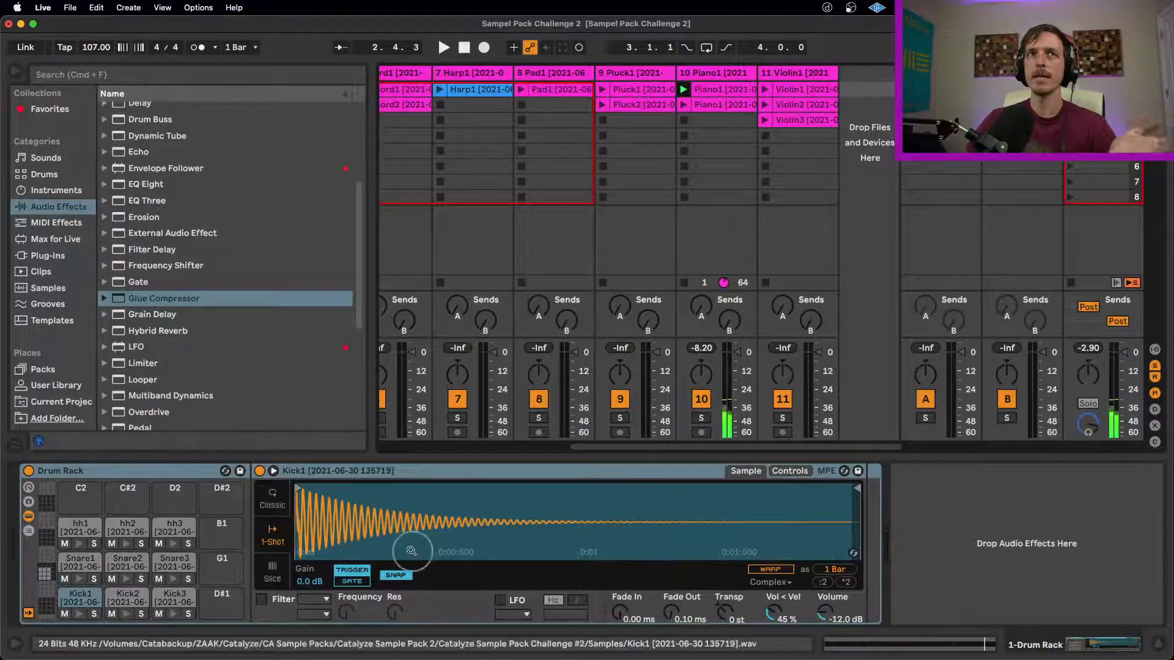
left_click(714, 71)
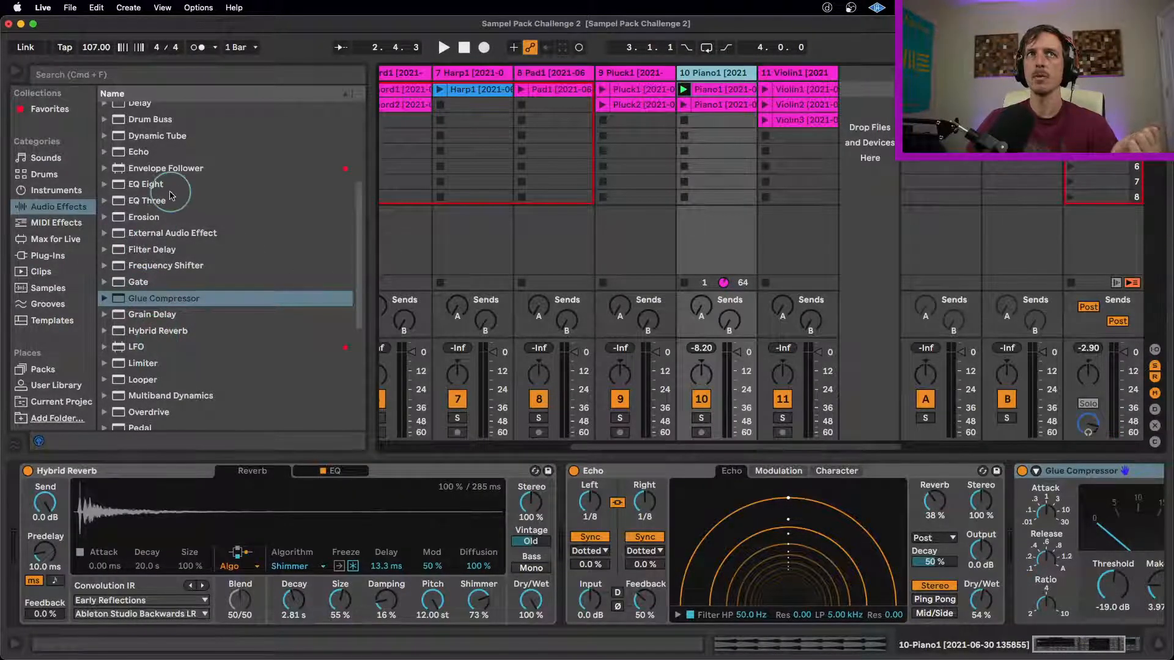
scroll(161, 211, "up", 3)
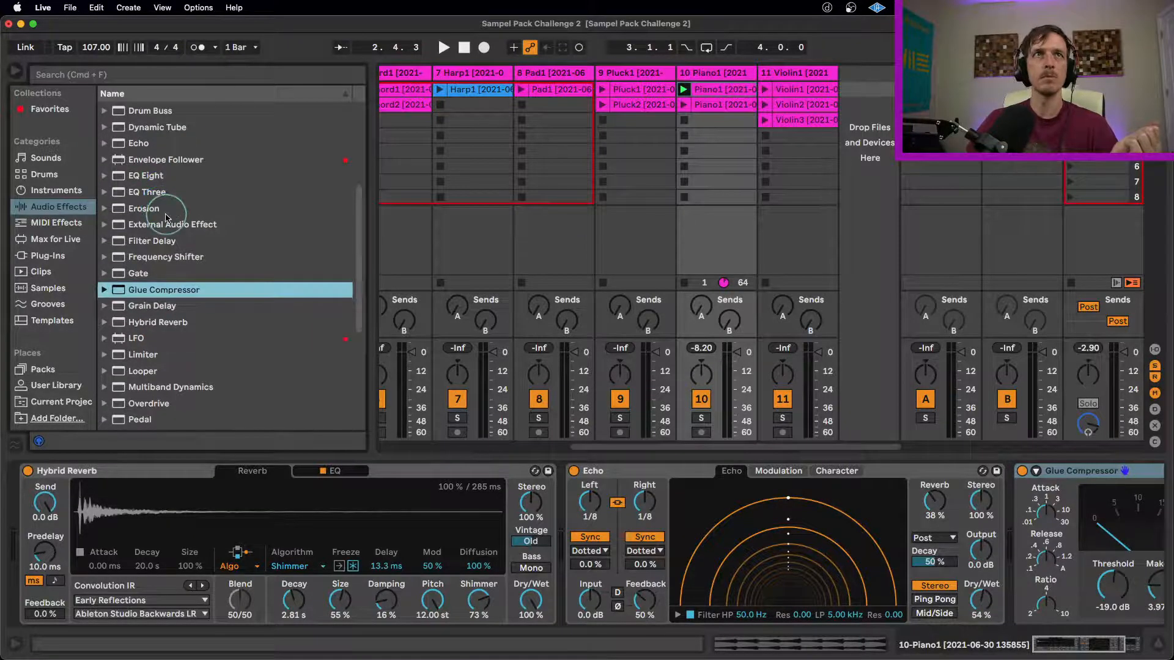
scroll(149, 148, "up", 2)
double_click(153, 122)
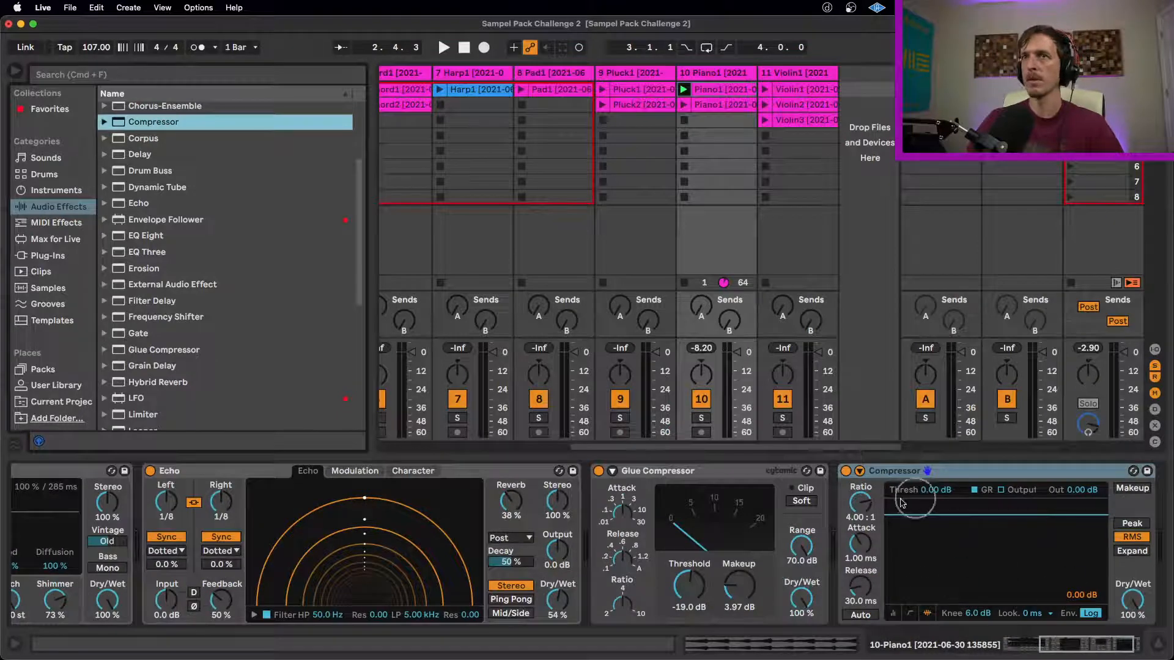
- Enable the Compressor's sidechain and feed it from the Drum Rack's Kick1 chain, Post FX
left_click(868, 479)
left_click(859, 471)
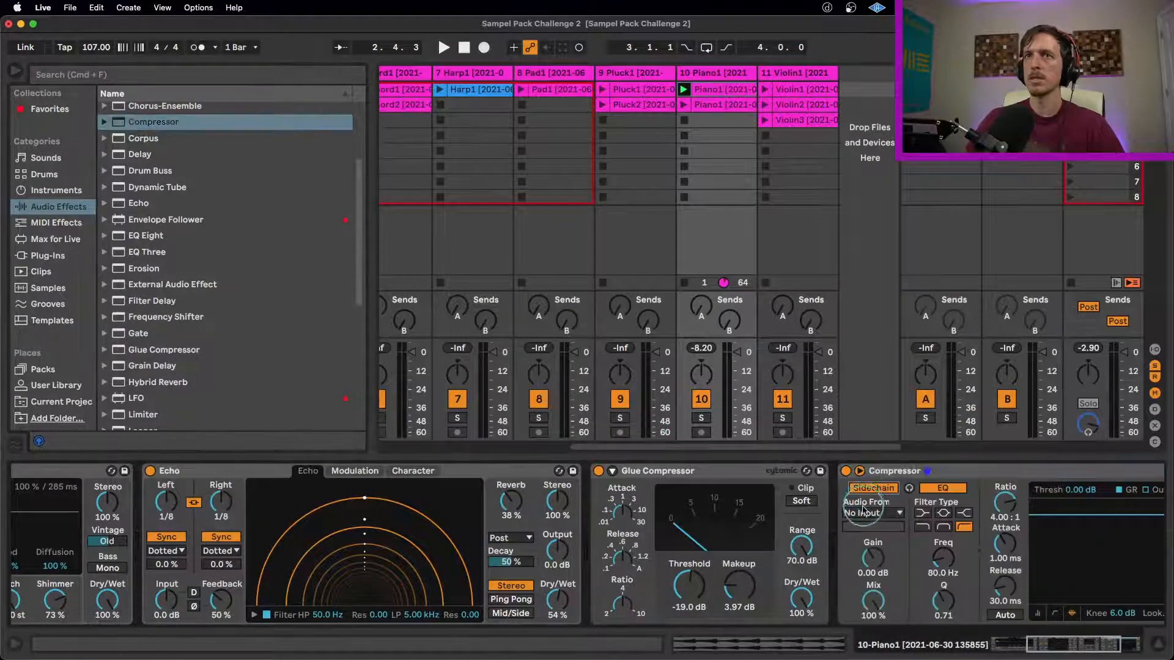
left_click(873, 513)
left_click(893, 318)
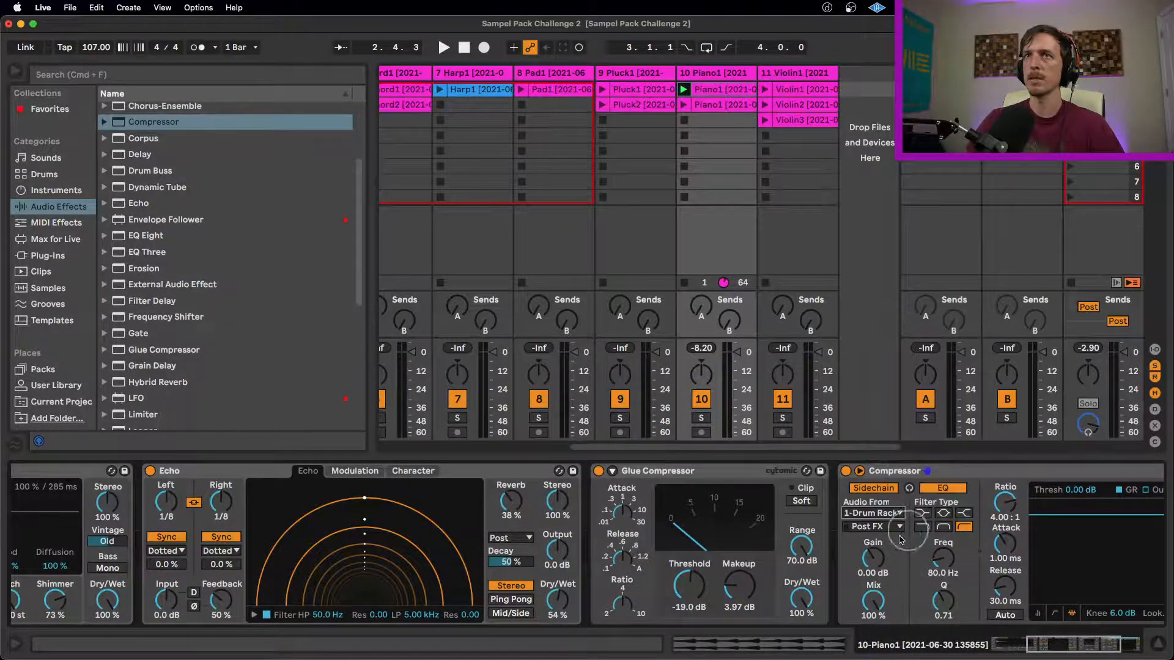
left_click(875, 526)
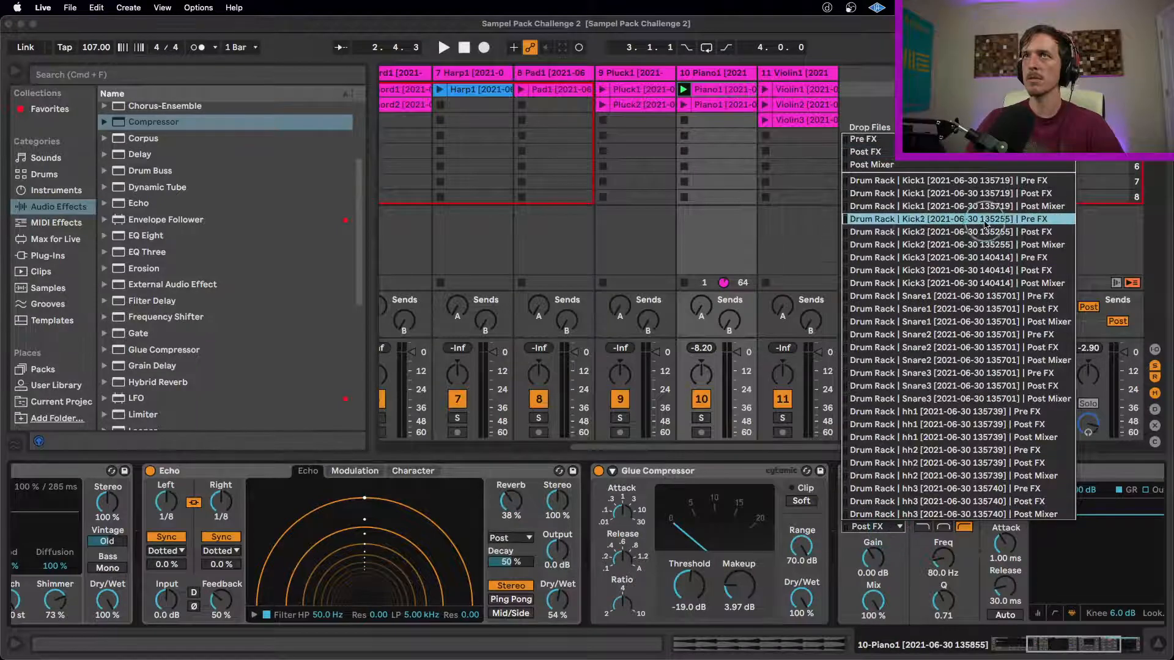
left_click(978, 193)
- During playback, set the Compressor's threshold to -32.1 dB, ratio to 9:1, attack to 58.9 ms and release to 106 ms, and stop playback
key("space")
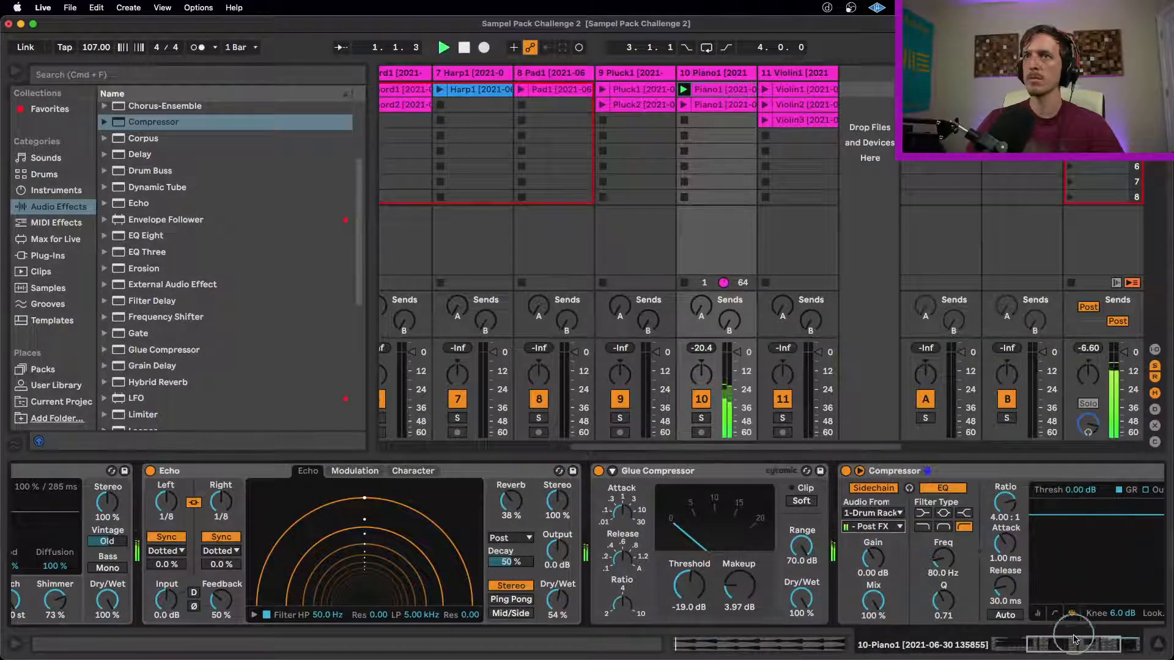
scroll(1100, 528, "right", 5)
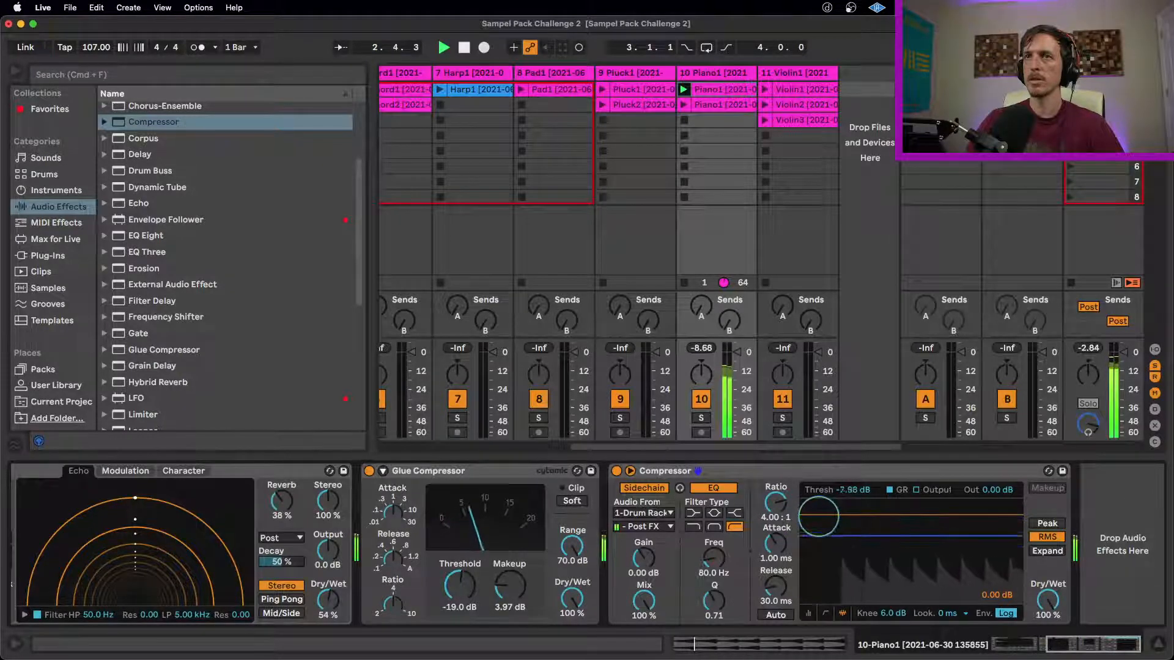
left_click_drag(853, 489, 853, 498)
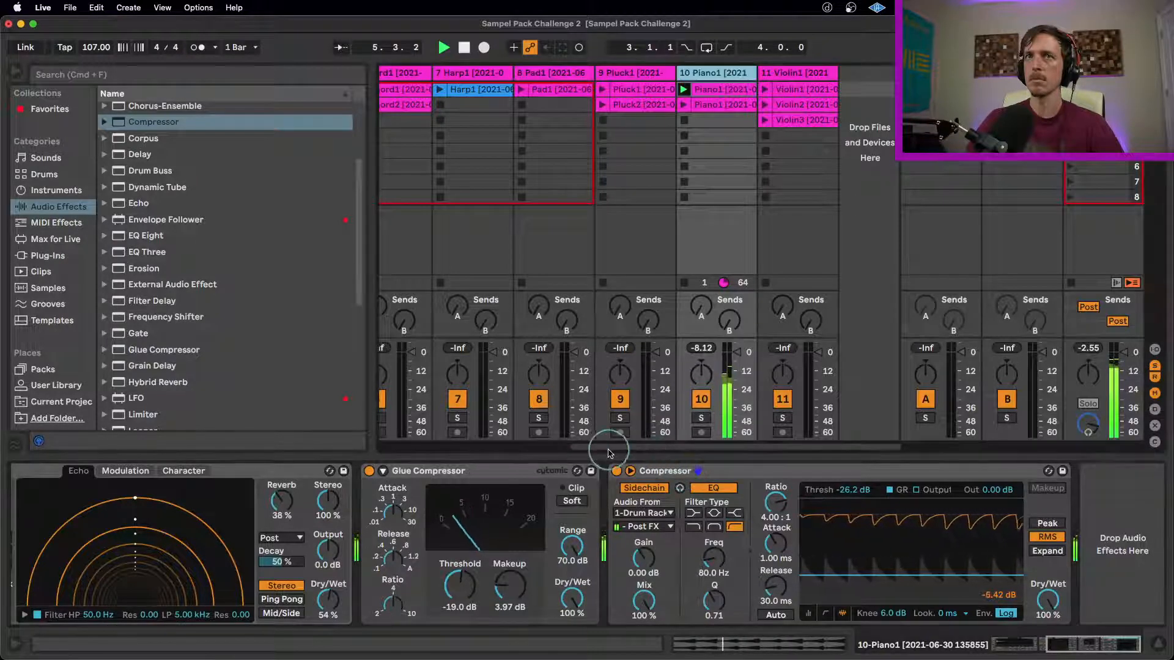
left_click_drag(579, 447, 387, 447)
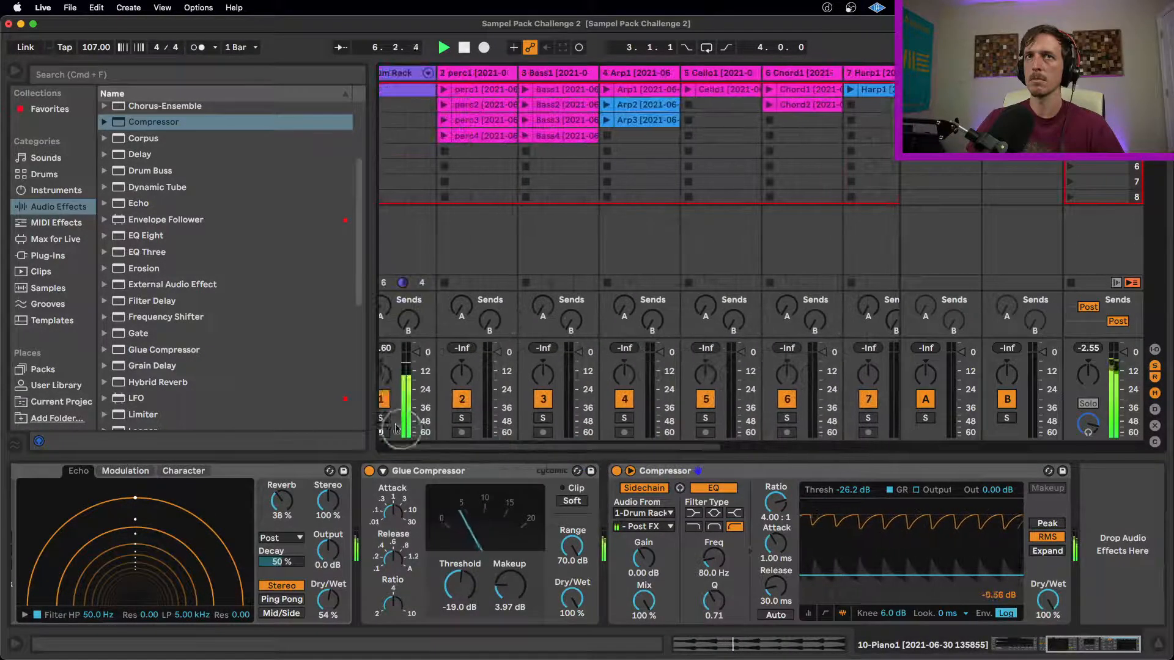
left_click_drag(623, 447, 758, 447)
left_click_drag(813, 574, 813, 576)
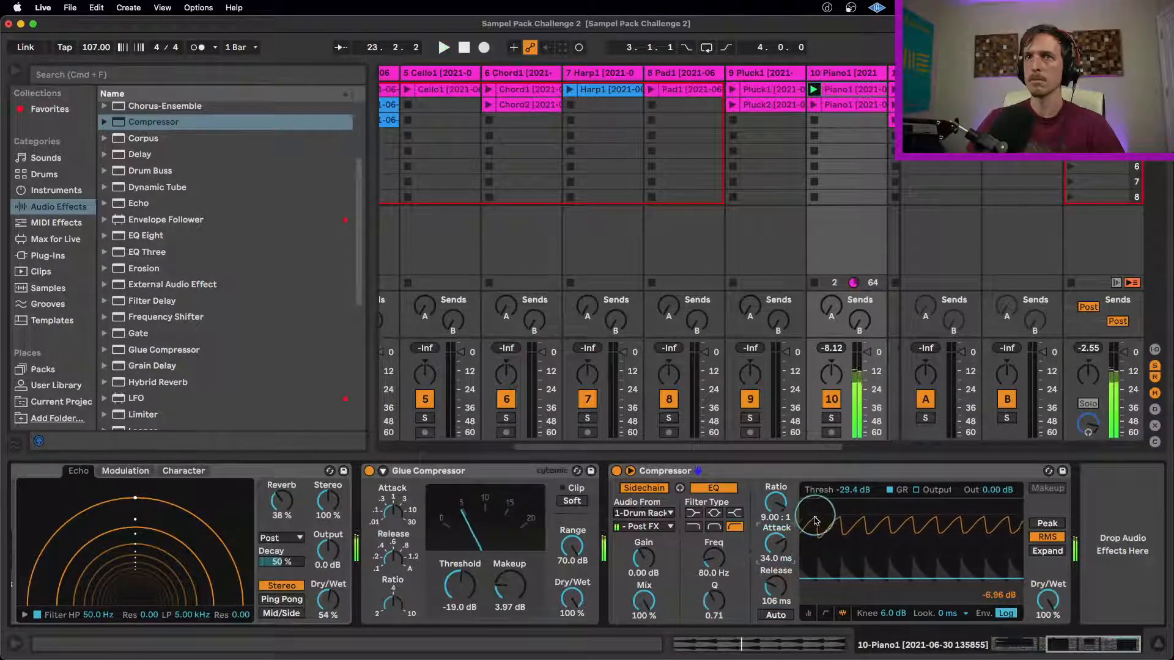
key("space")
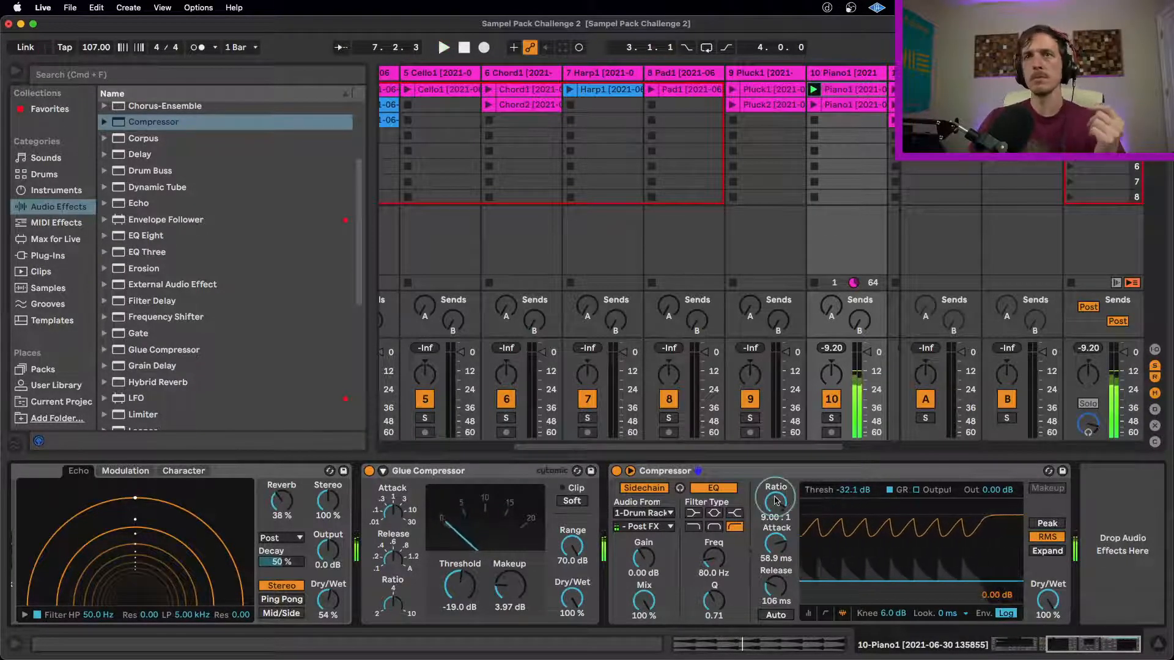
- Audition the Harp1 clip on its own and stop it
left_click(1079, 645)
left_click_drag(1079, 645, 1027, 643)
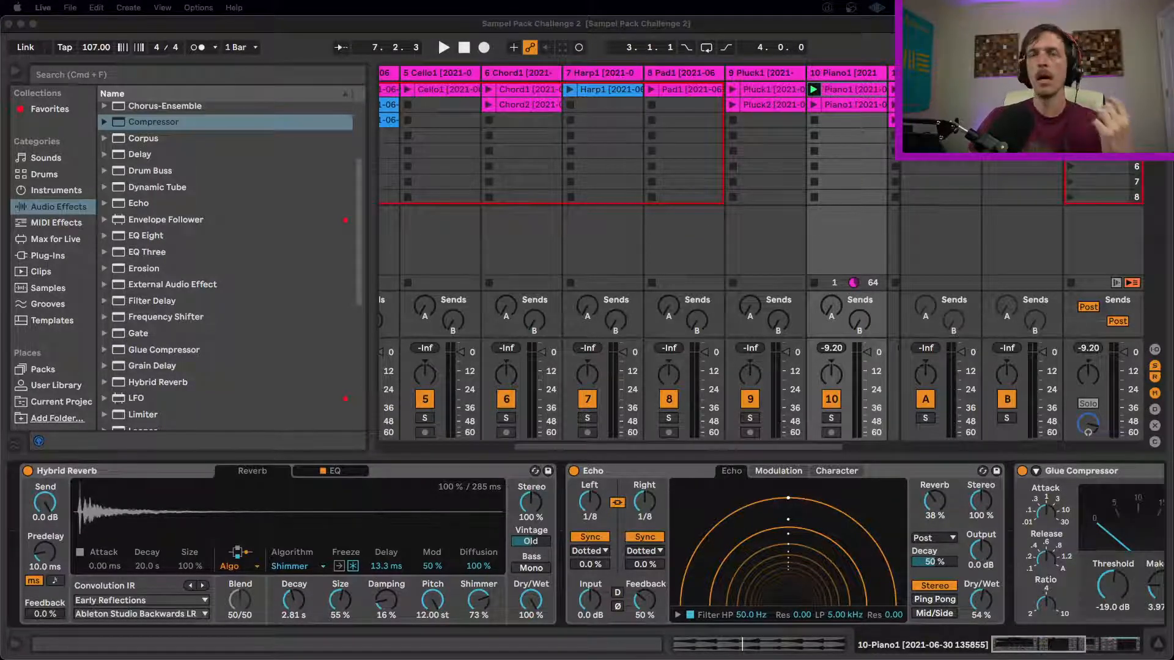
left_click(692, 451)
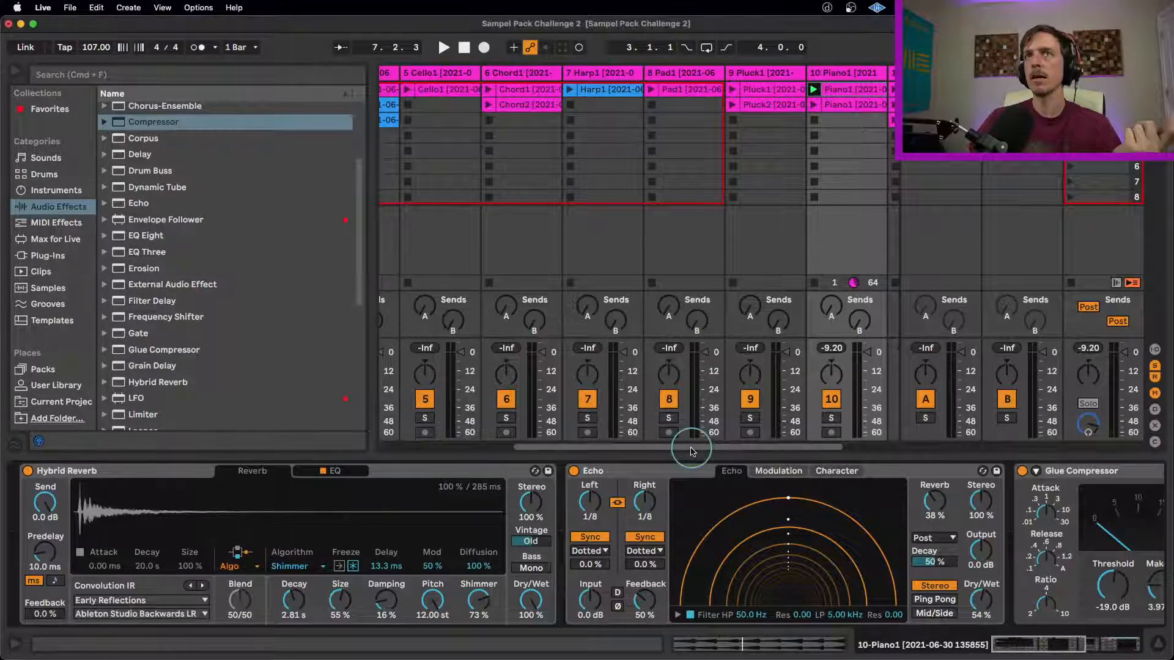
left_click_drag(692, 451, 639, 450)
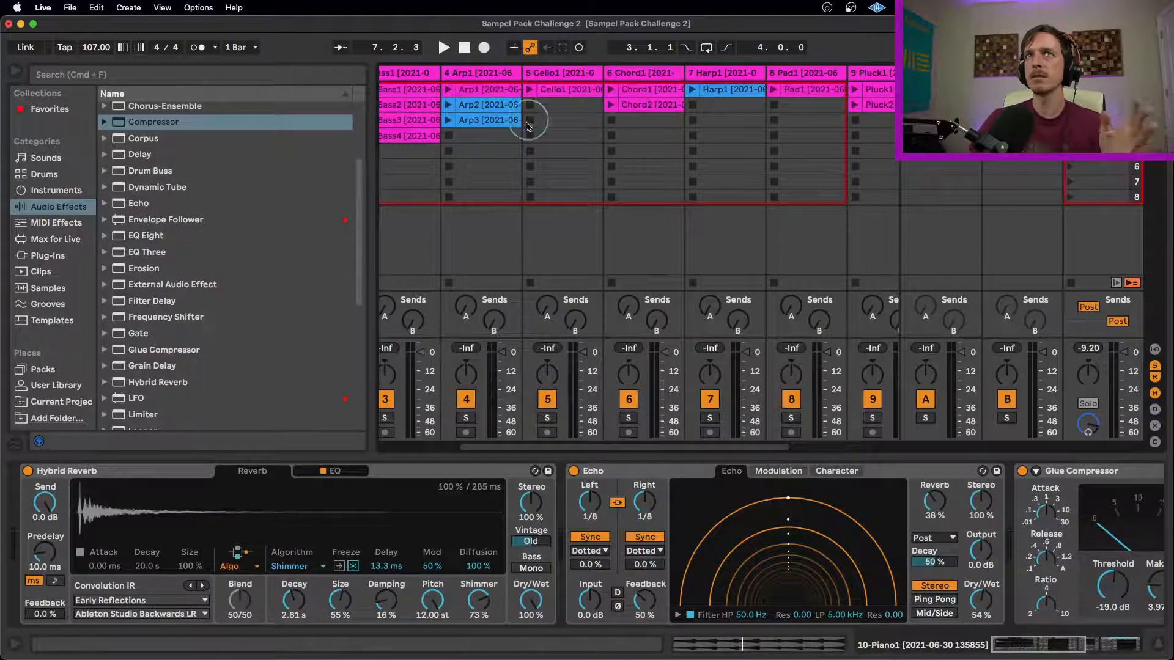
left_click(692, 89)
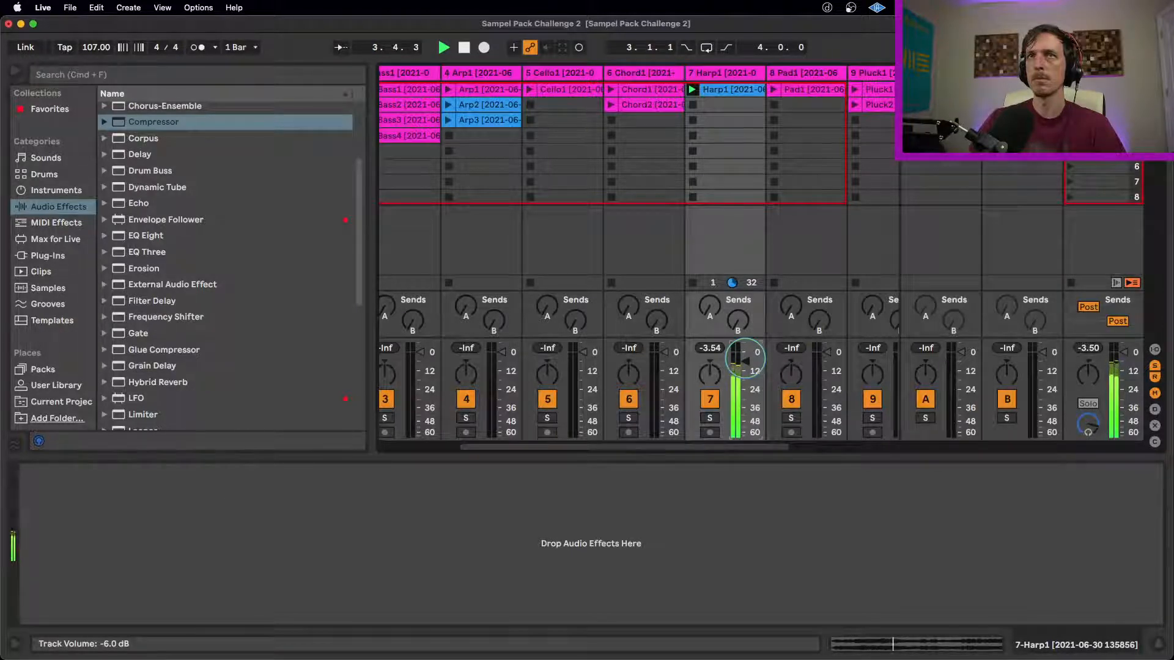
left_click(692, 282)
- Launch the Arp2 clip, show its clip details, and lower the Arp1 track's volume to about -6.4 dB
left_click(448, 104)
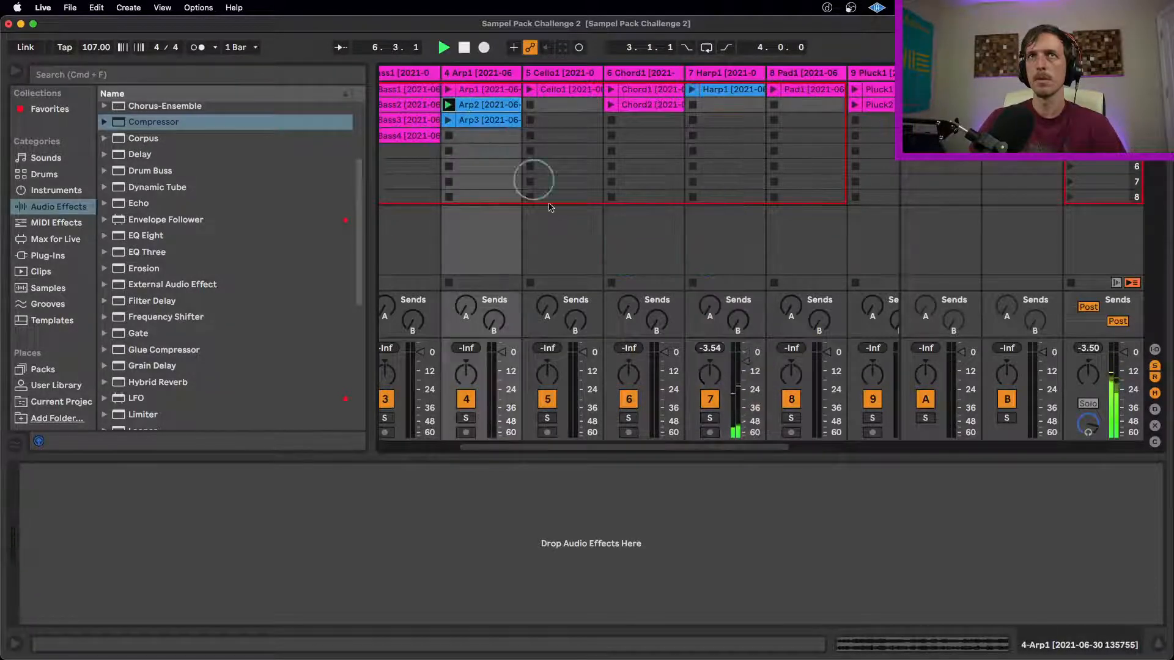
left_click(465, 89)
double_click(476, 108)
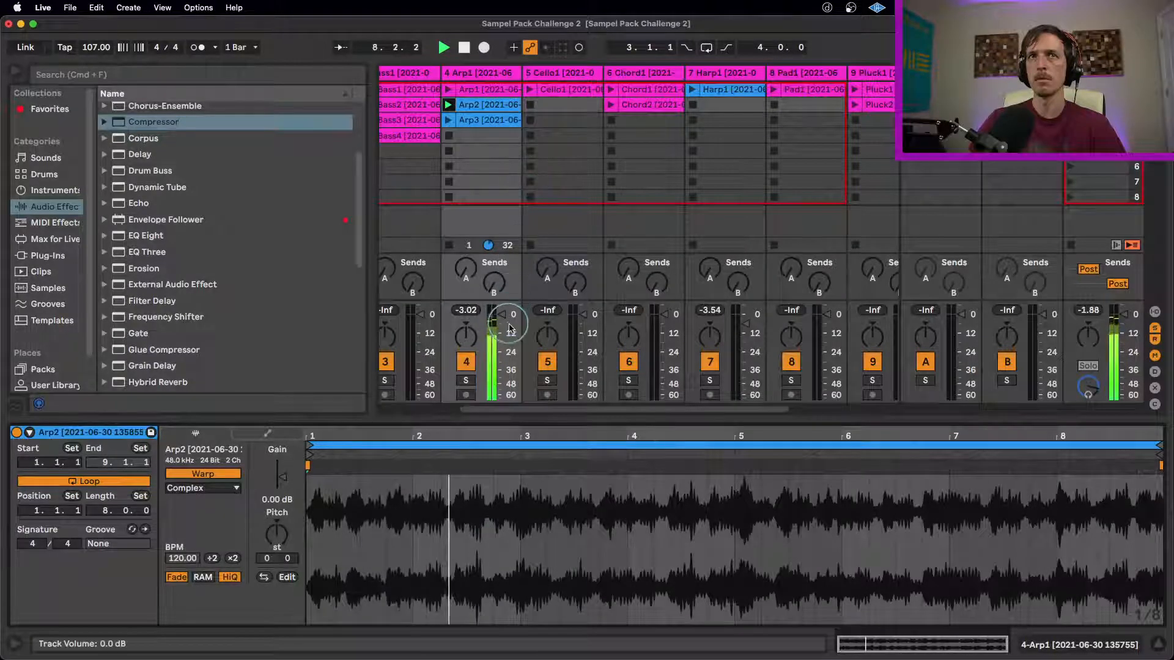
left_click_drag(503, 315, 503, 327)
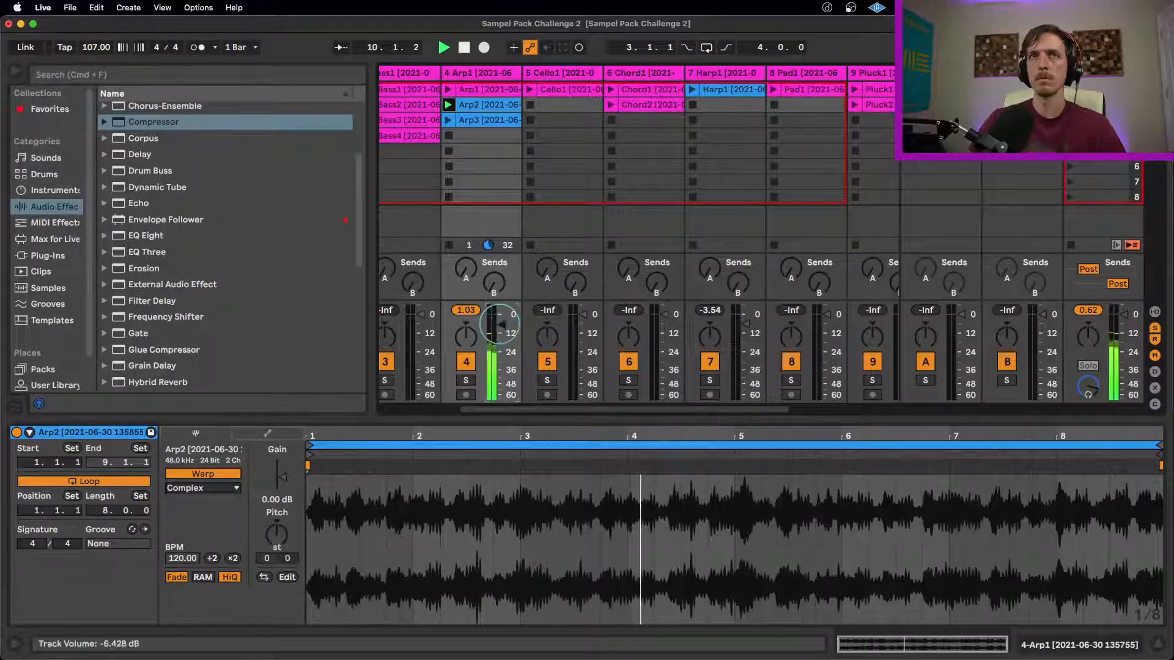
- Launch the Arp3 clip, stop playback, and reset the Arp1 track's peak level indicator
left_click(456, 123)
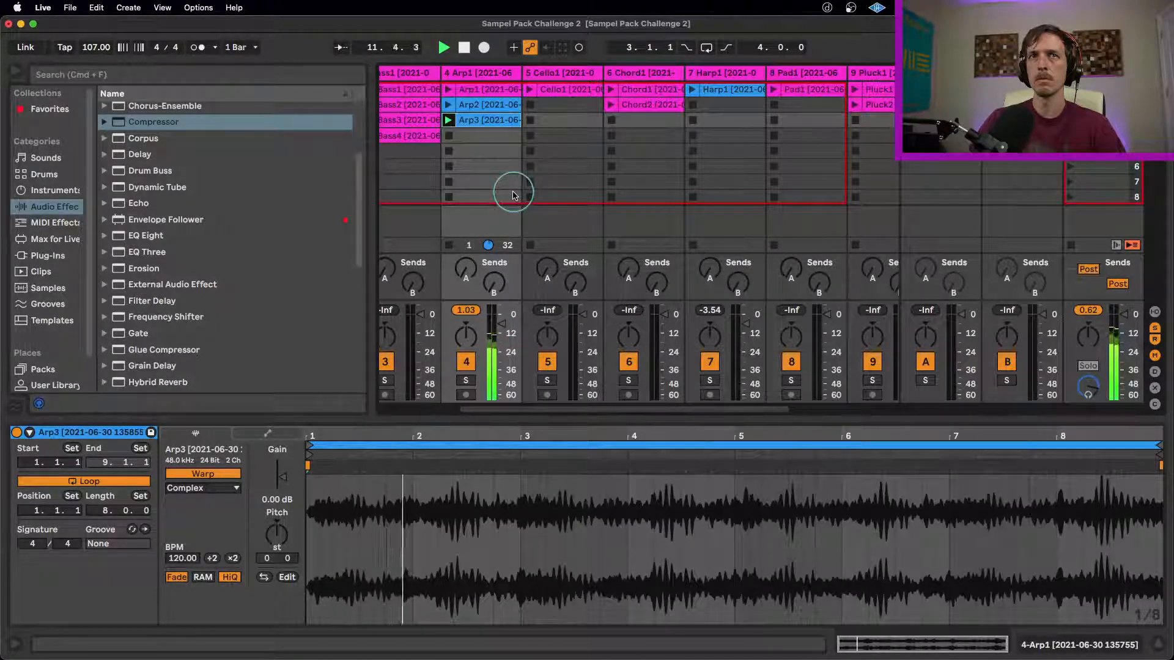
key("space")
left_click(468, 311)
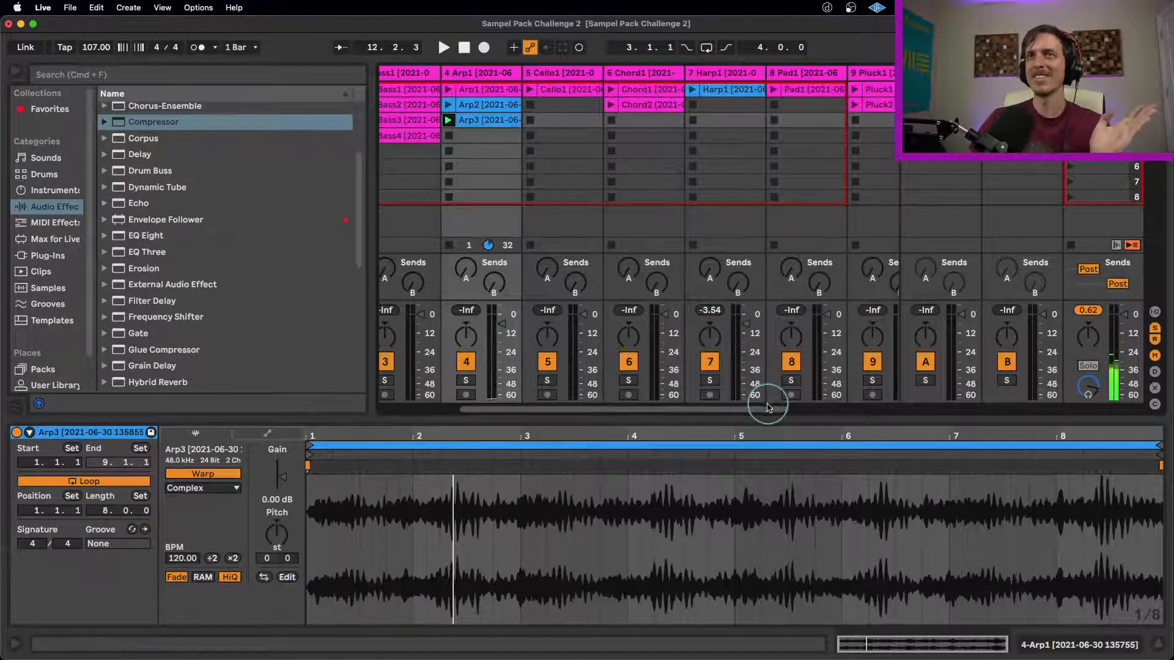
- Play Arp3 together with the reversed Piano1 clip in the second slot, and select the Arp3 clip
scroll(768, 406, "right", 1)
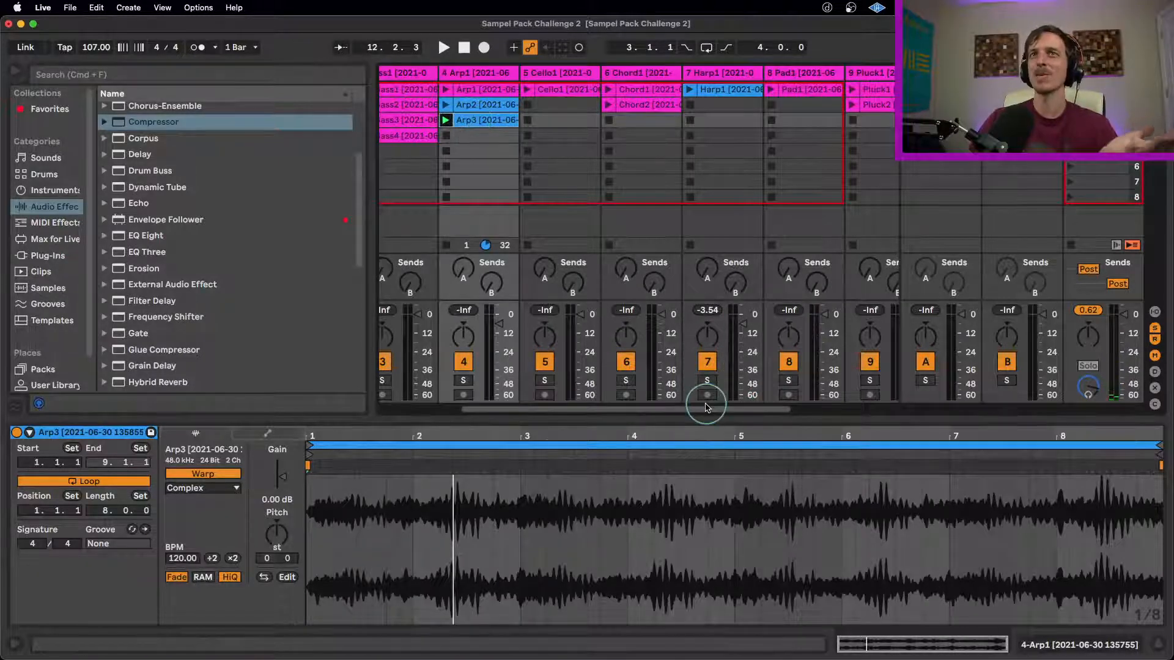
key("space")
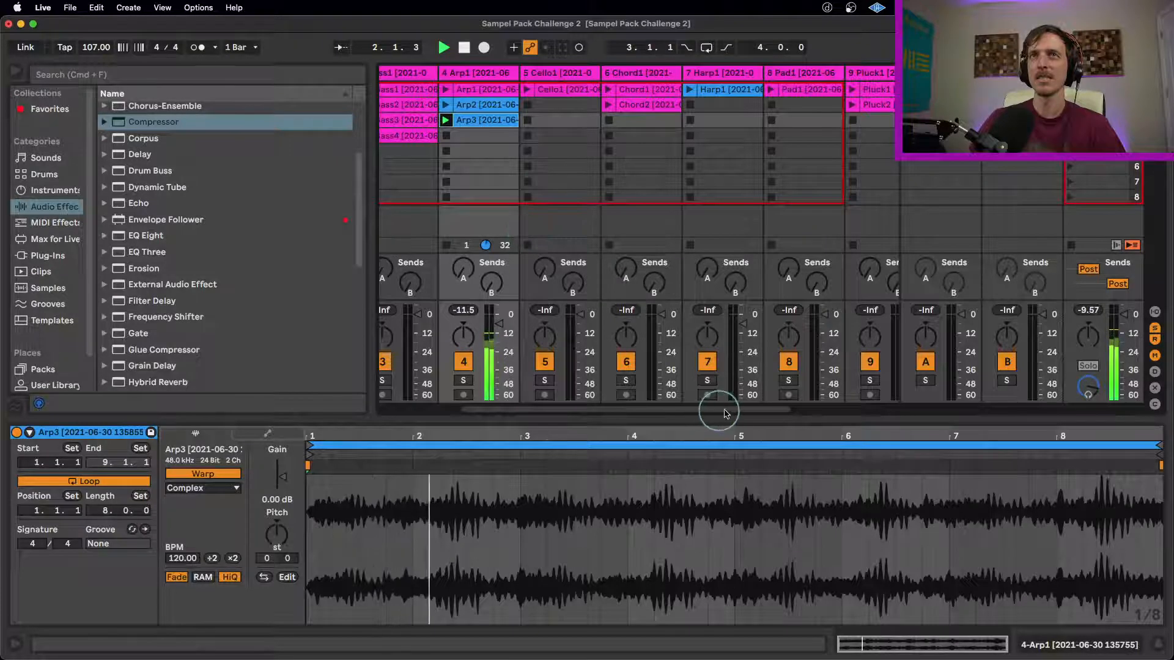
left_click_drag(754, 411, 828, 411)
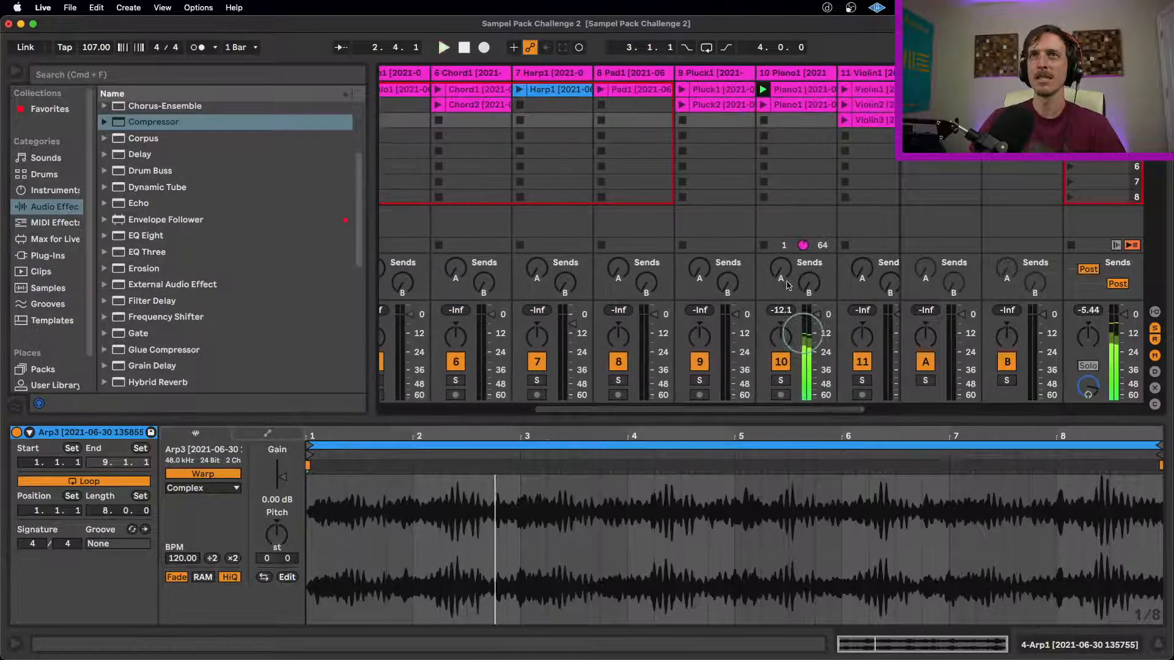
left_click(761, 107)
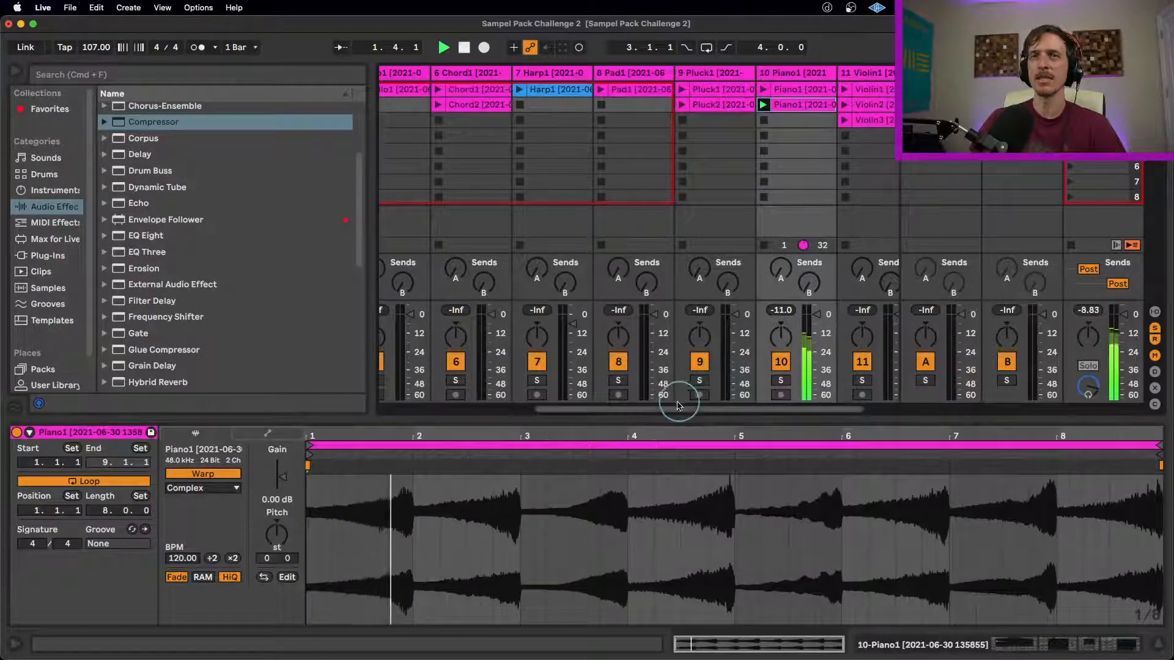
left_click_drag(678, 406, 599, 409)
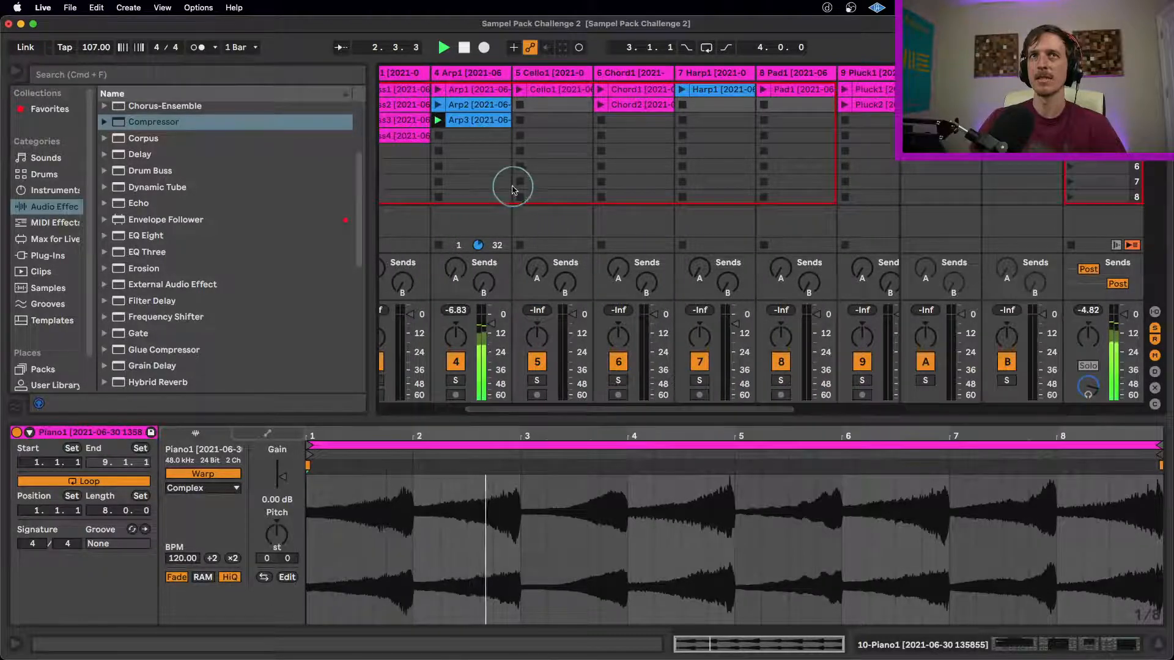
left_click(478, 120)
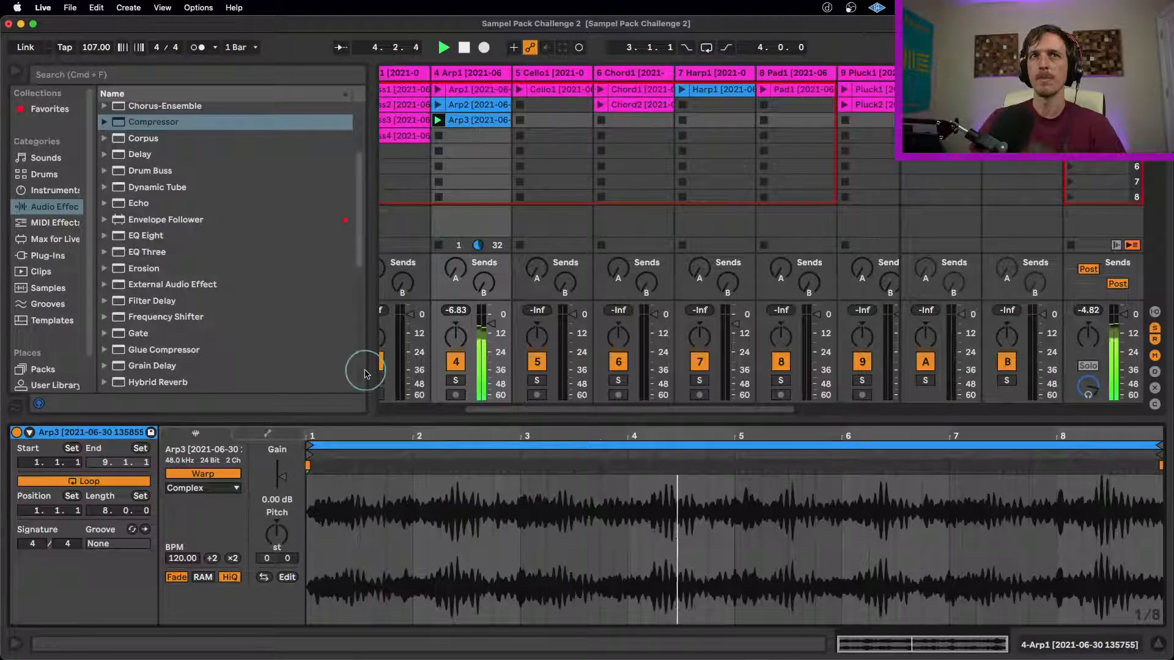
- Solo the Arp1 track and set the Arp3 clip's warp mode to Beats, preserving 1/16 divisions
left_click(456, 380)
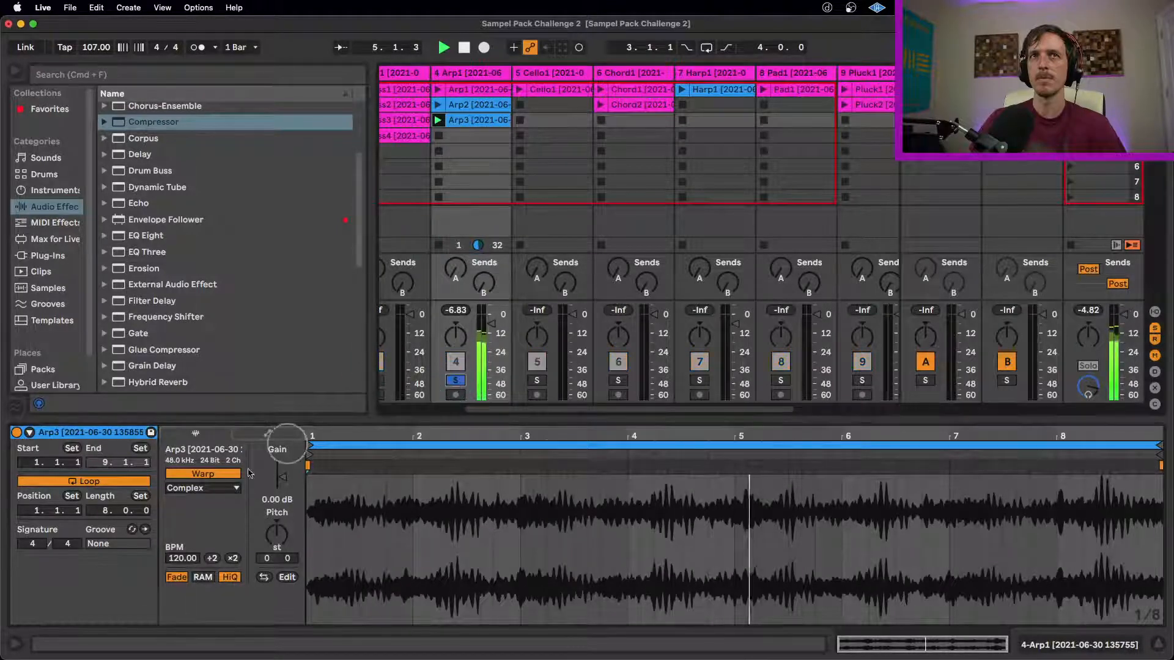
left_click(208, 497)
left_click(193, 517)
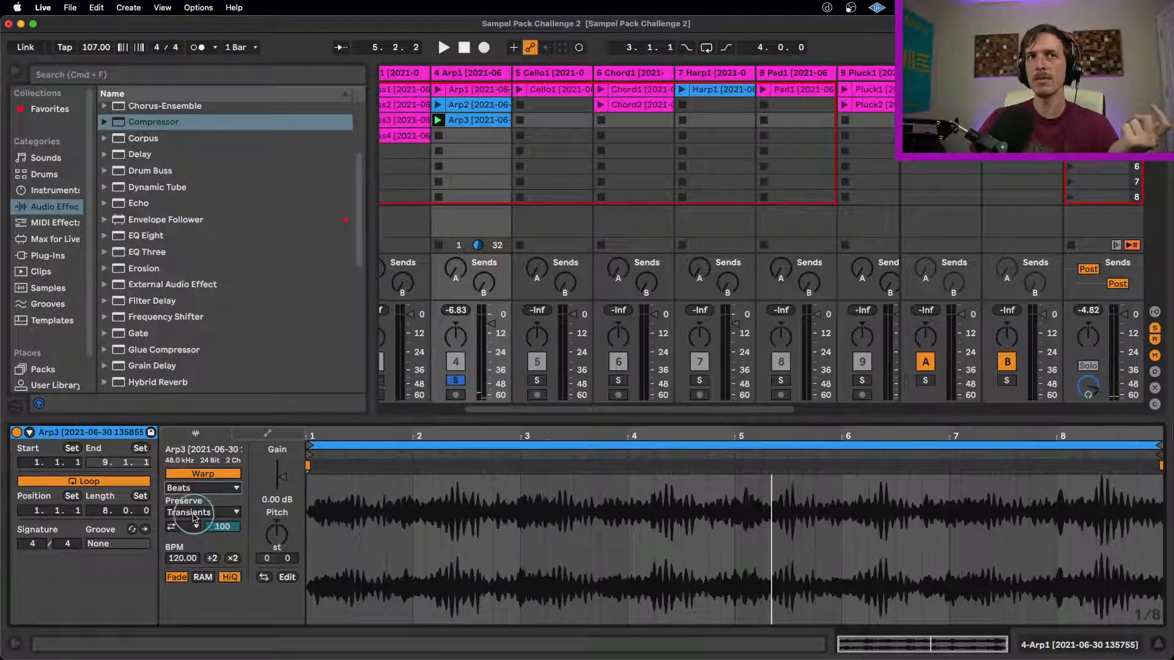
left_click(194, 513)
left_click(199, 573)
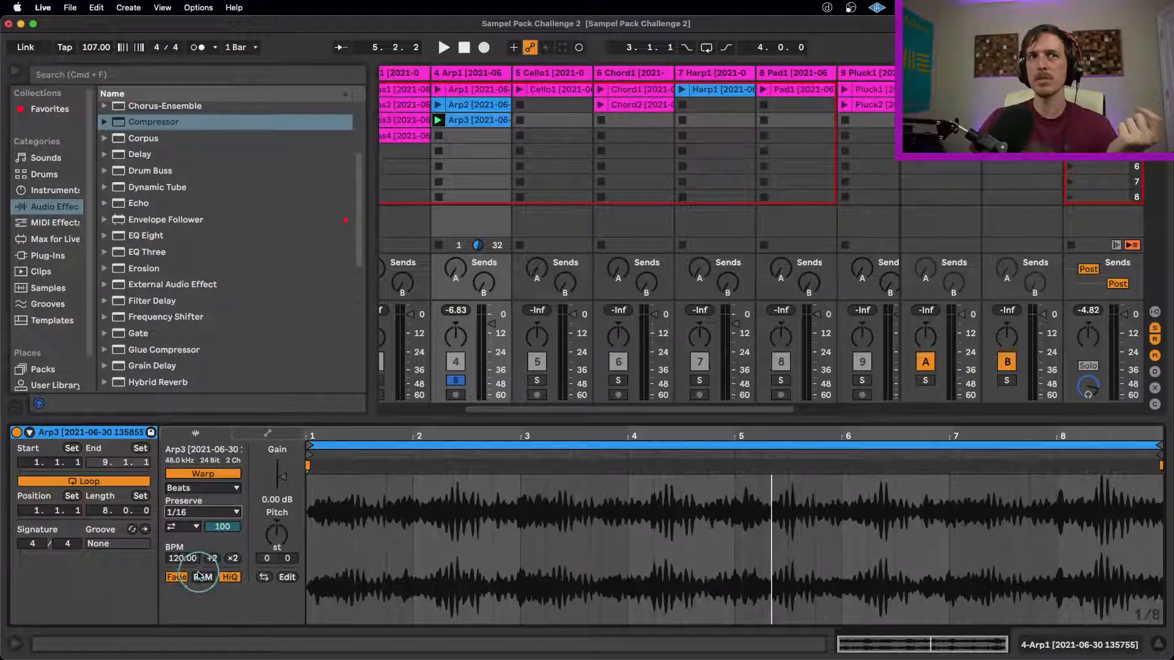
- Play Arp3 with its transient loop mode off, preserve set to 1/8, and transient envelope set to 69
left_click(180, 528)
left_click(181, 539)
key("space")
left_click_drag(223, 525, 222, 527)
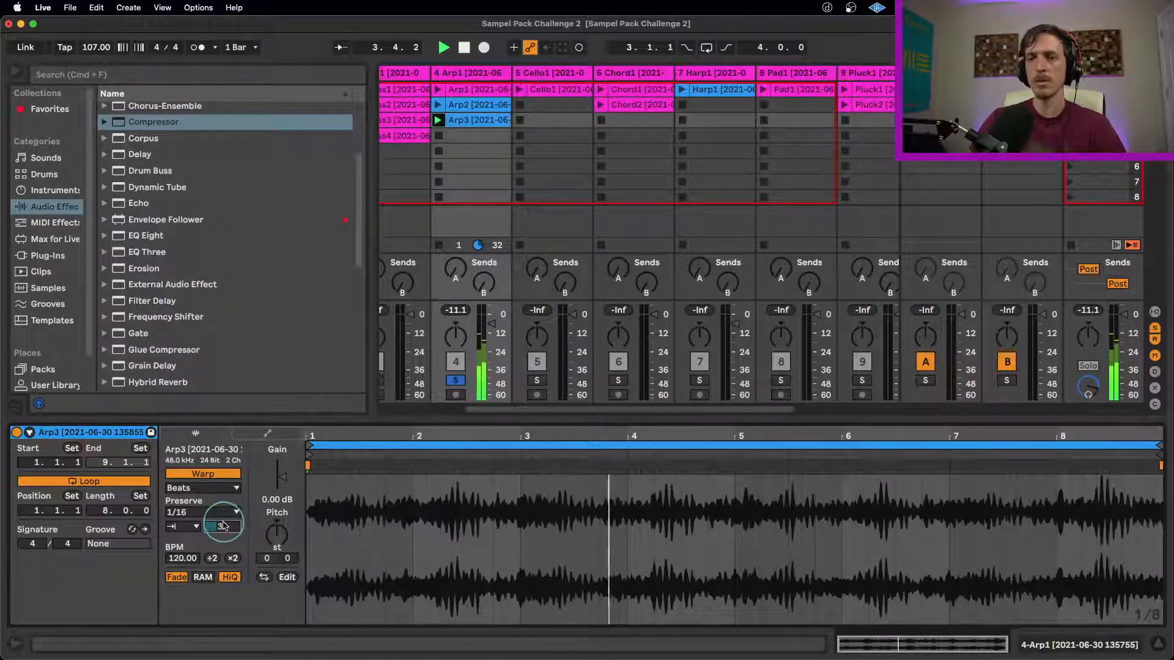
left_click_drag(223, 527, 223, 526)
left_click(221, 517)
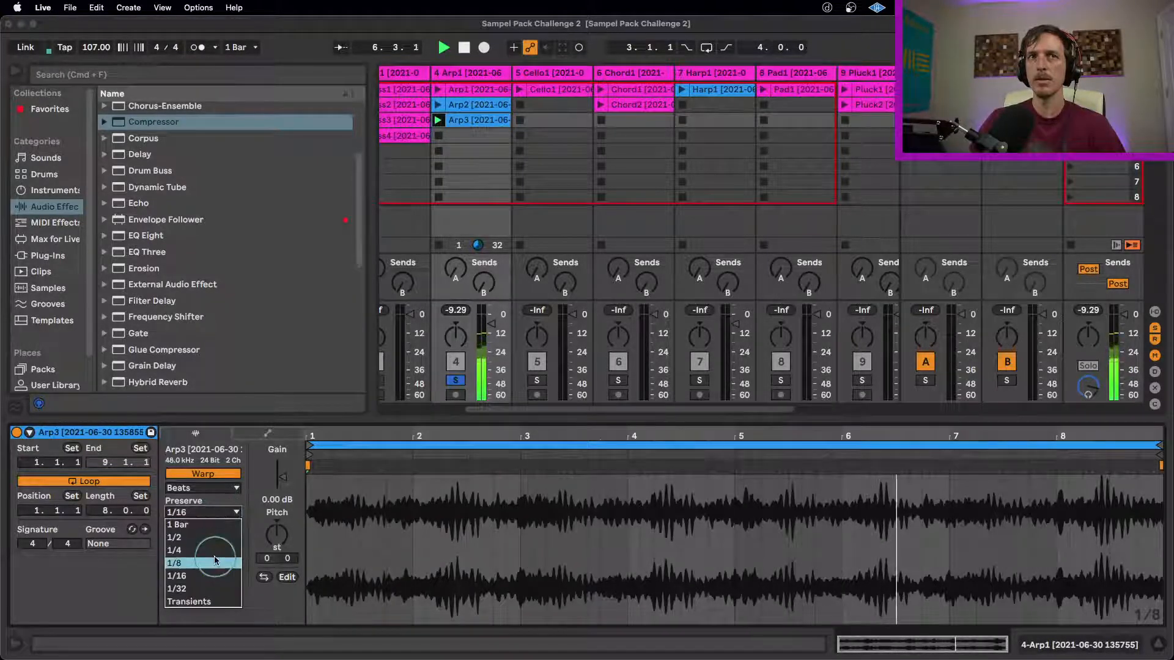
left_click(223, 525)
left_click_drag(223, 527, 223, 526)
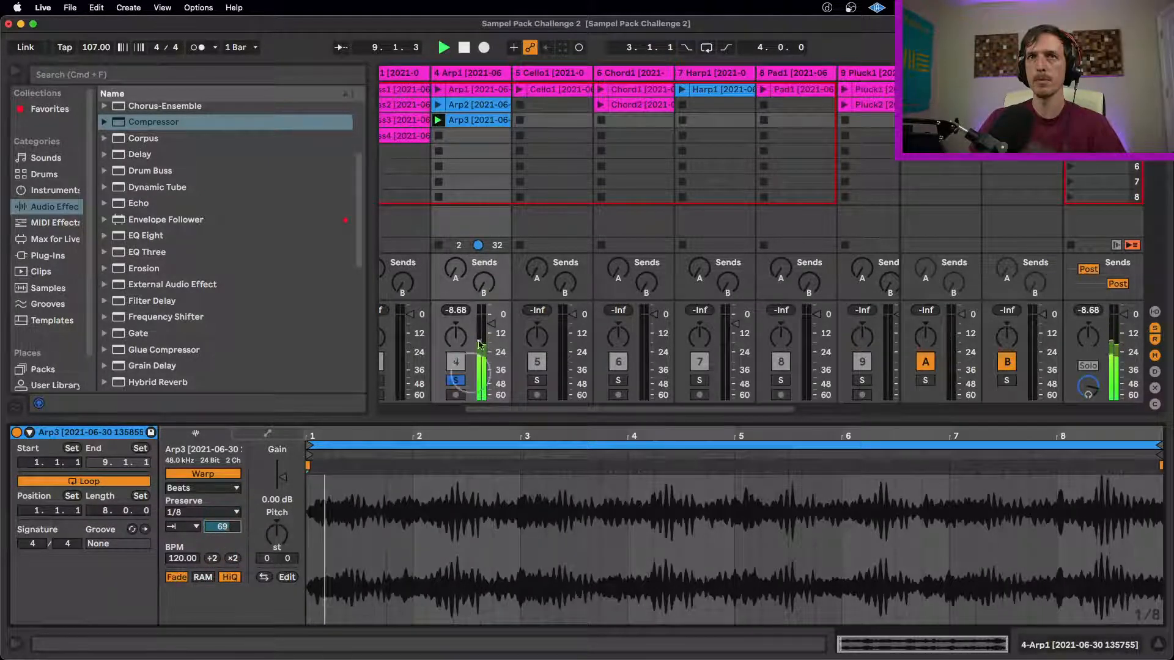
- Raise the Arp1 track's volume slightly and switch the Arp3 clip's warp mode through Tones to Complex
left_click_drag(491, 313, 491, 317)
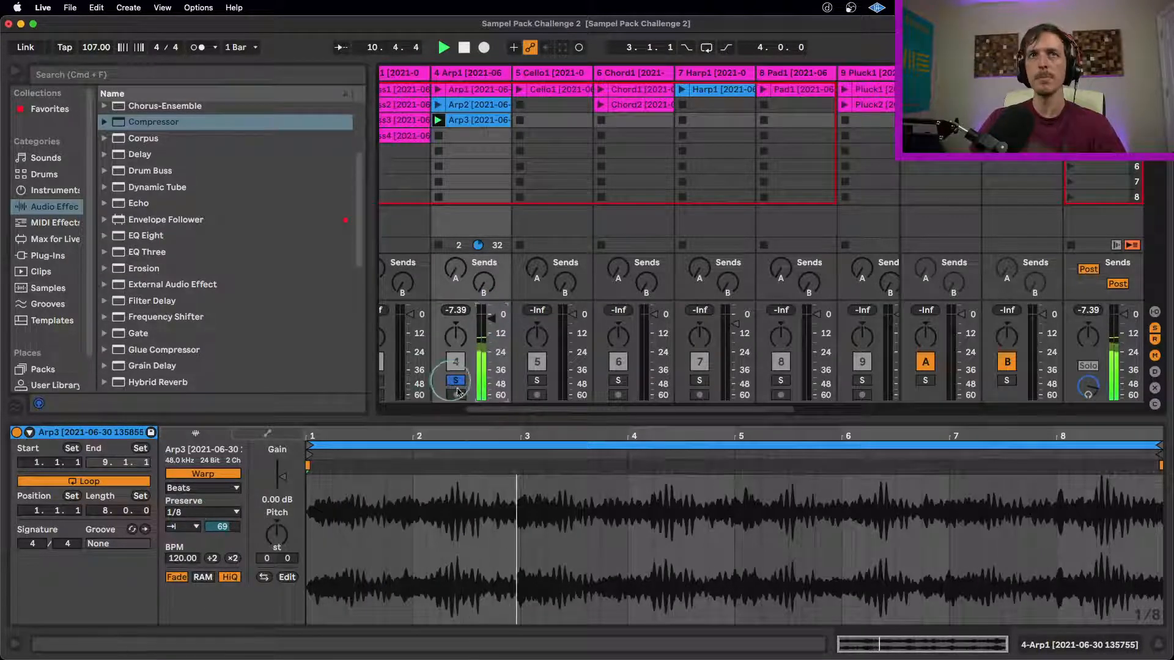
left_click(208, 488)
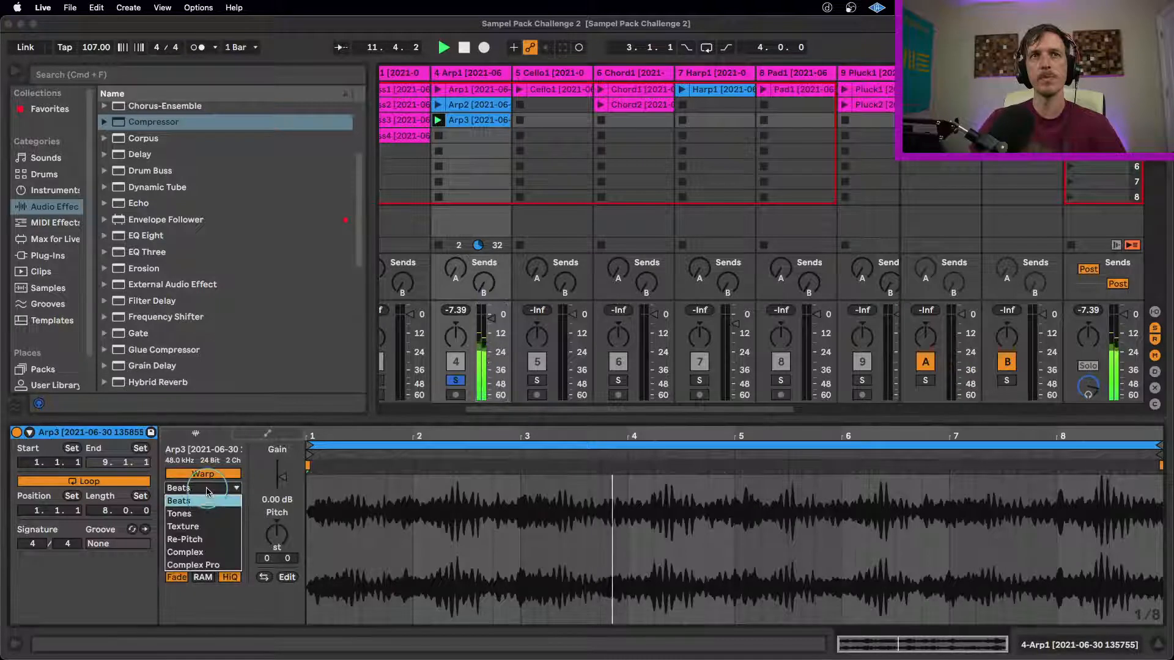
left_click(218, 501)
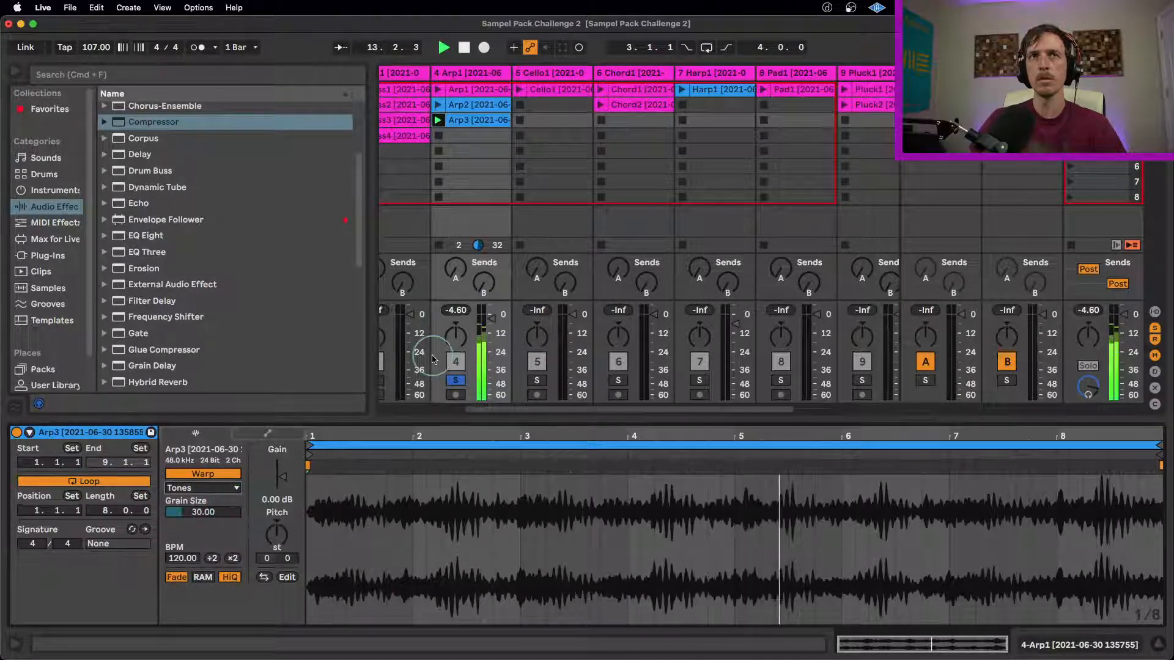
left_click(203, 488)
left_click(202, 550)
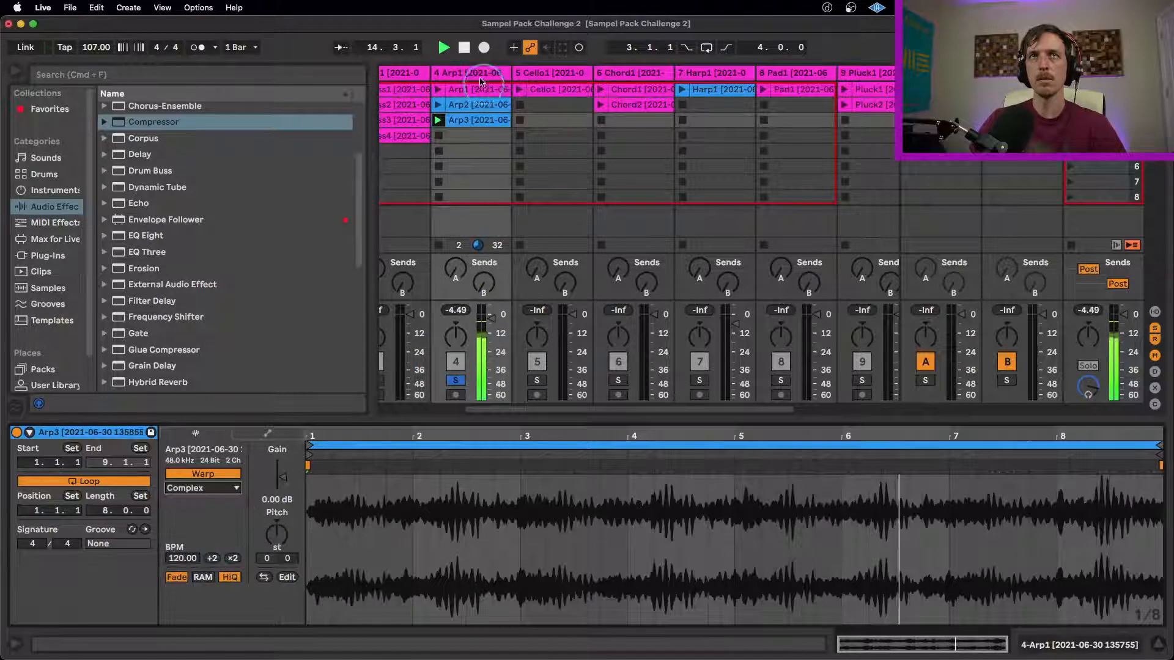
- Show the Arp1 track's device chain and add a Phaser-Flanger to it
left_click(498, 220)
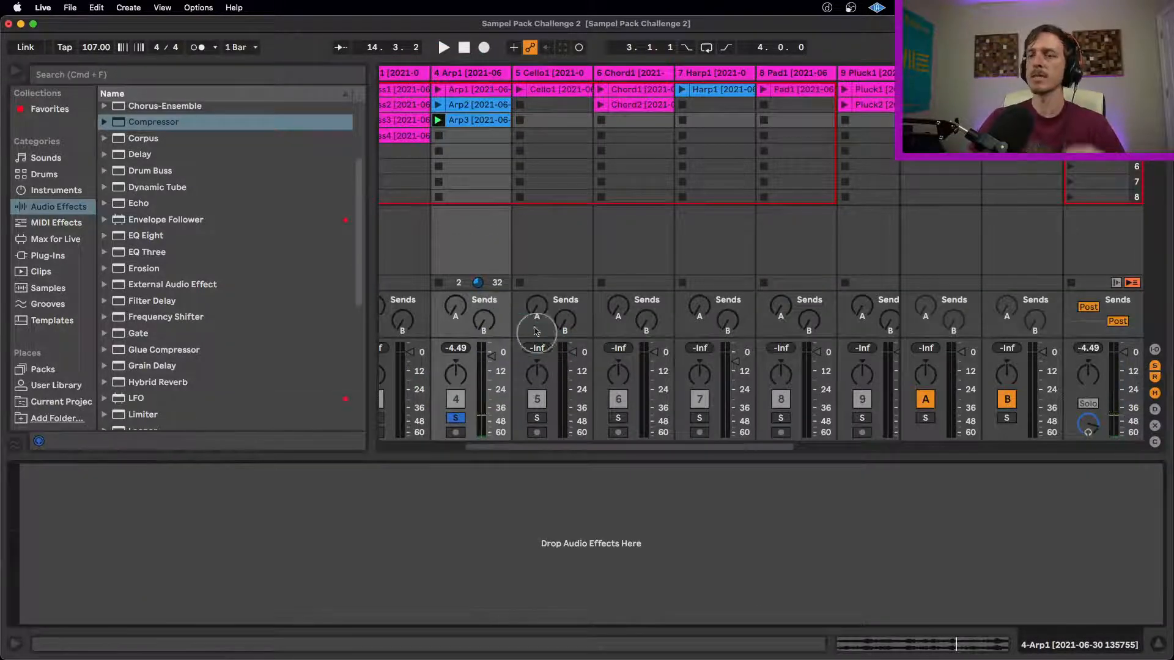
key("super+Tab")
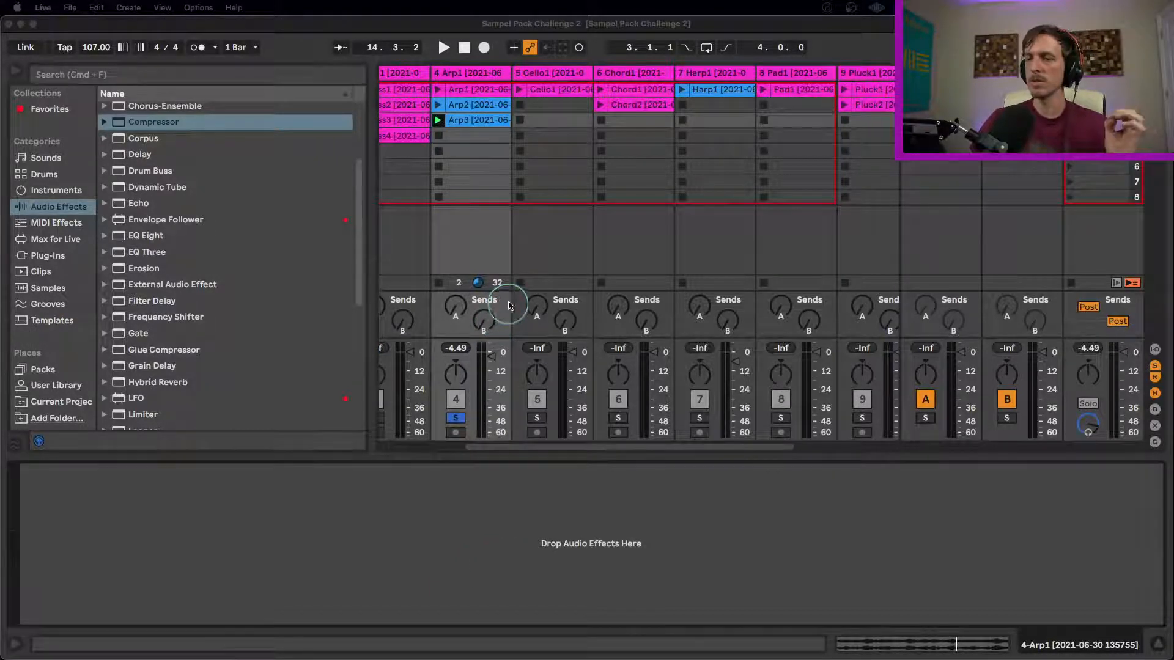
left_click(467, 77)
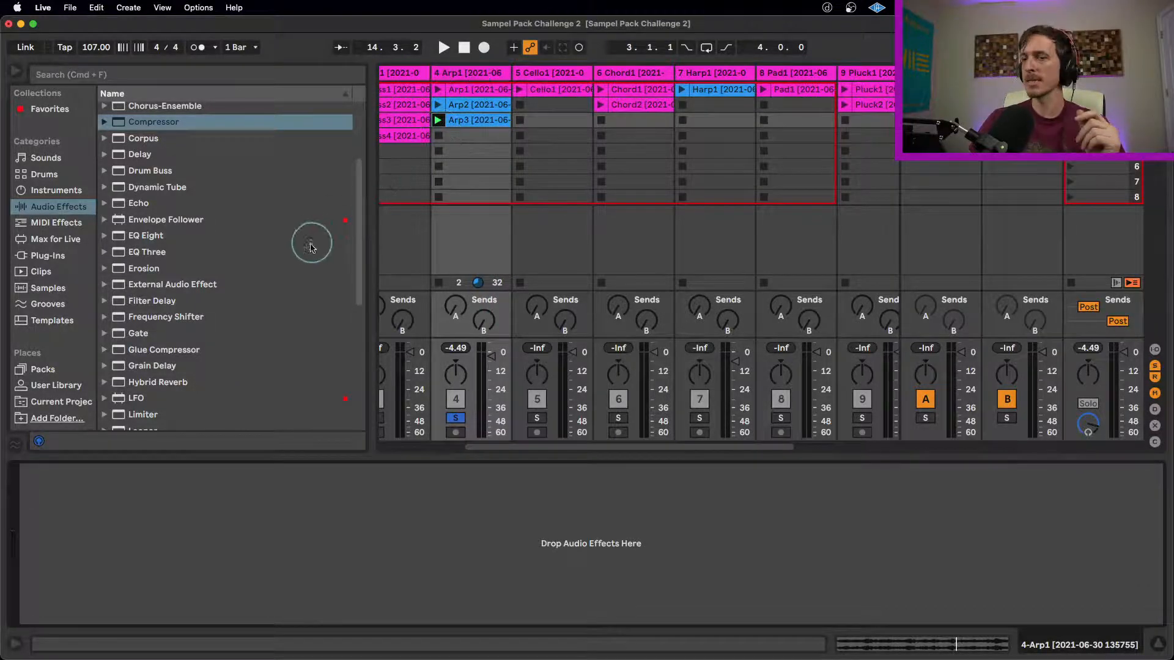
key("space")
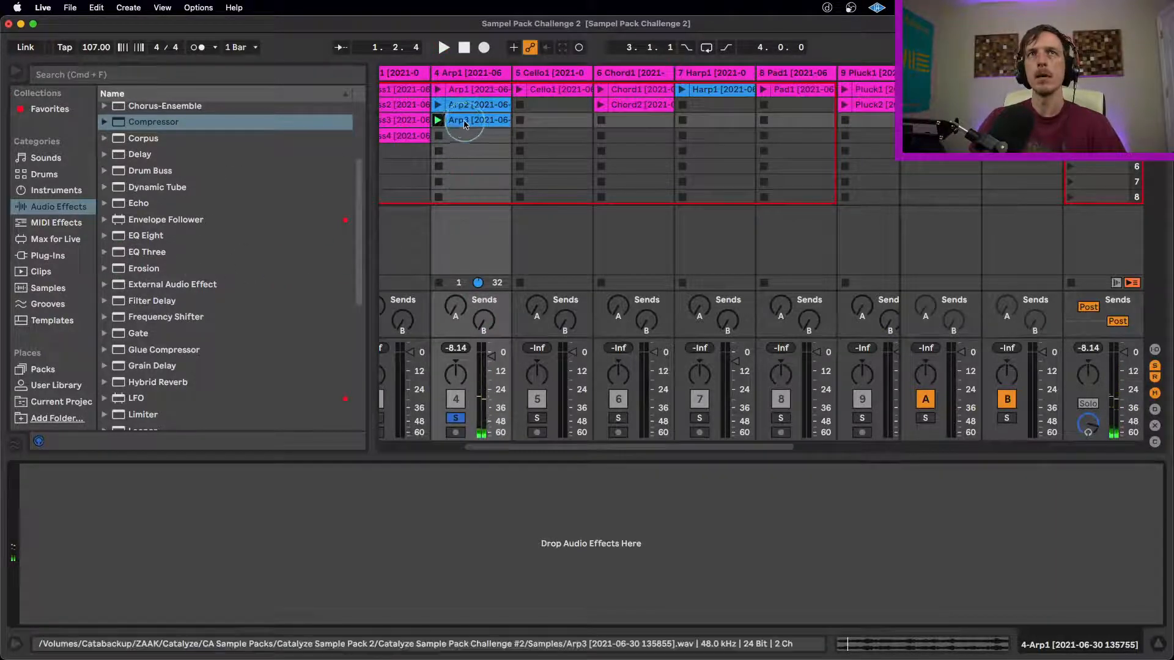
scroll(230, 320, "down", 10)
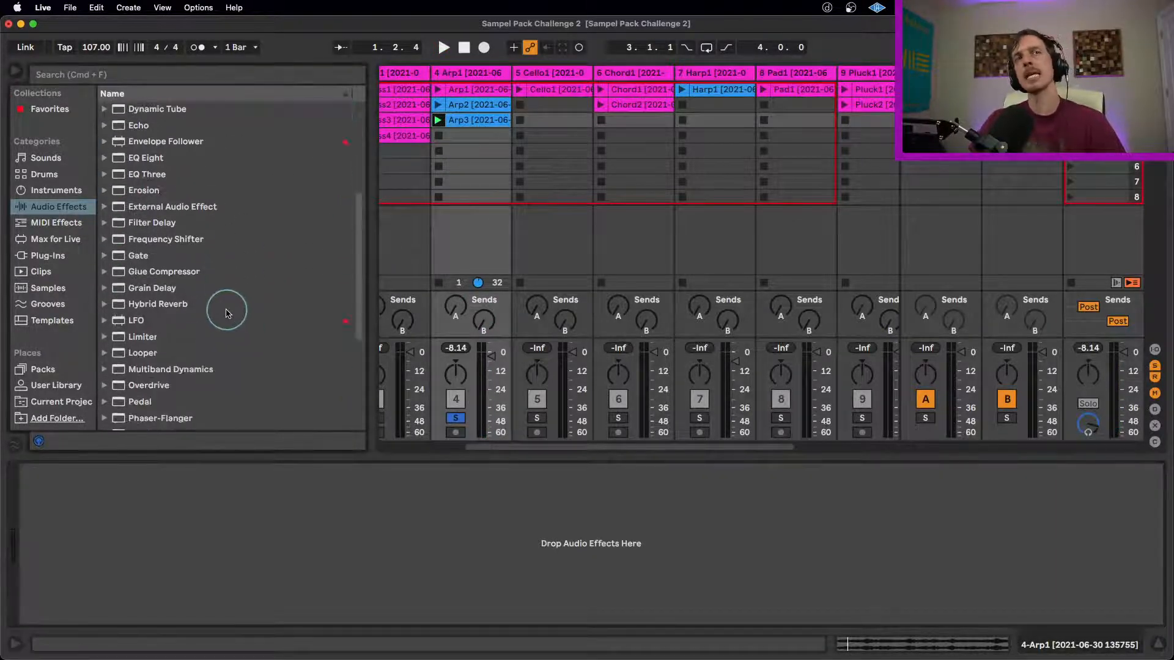
left_click(165, 331)
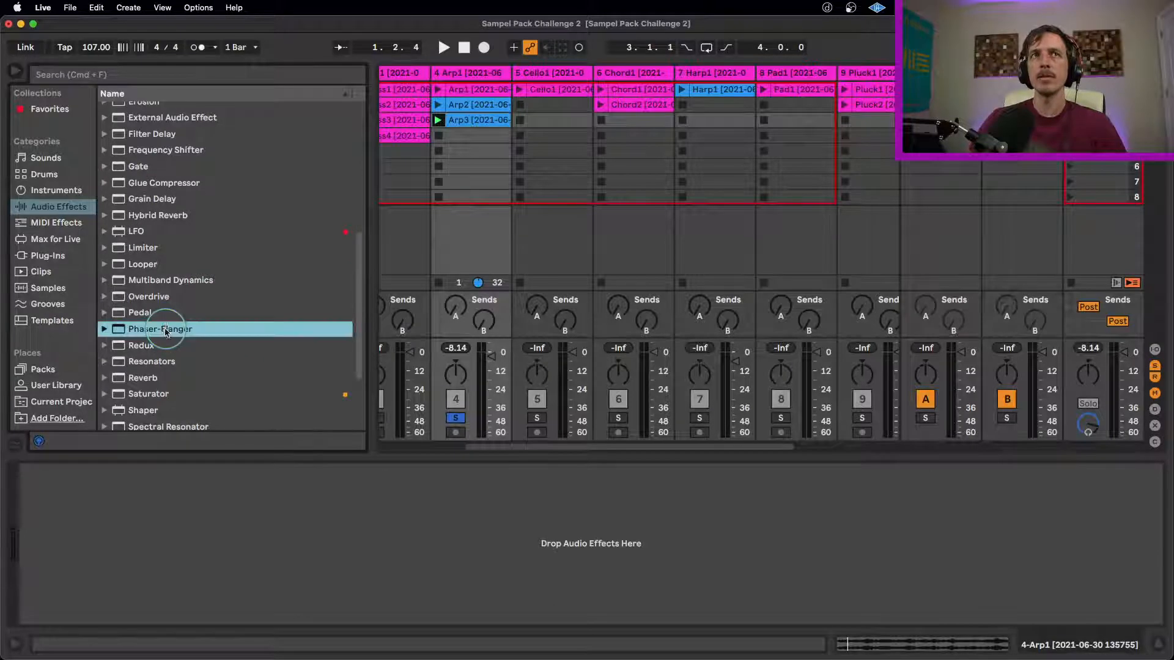
double_click(164, 329)
- Insert a Chorus-Ensemble before the Phaser-Flanger on the Arp1 track
scroll(160, 239, "up", 10)
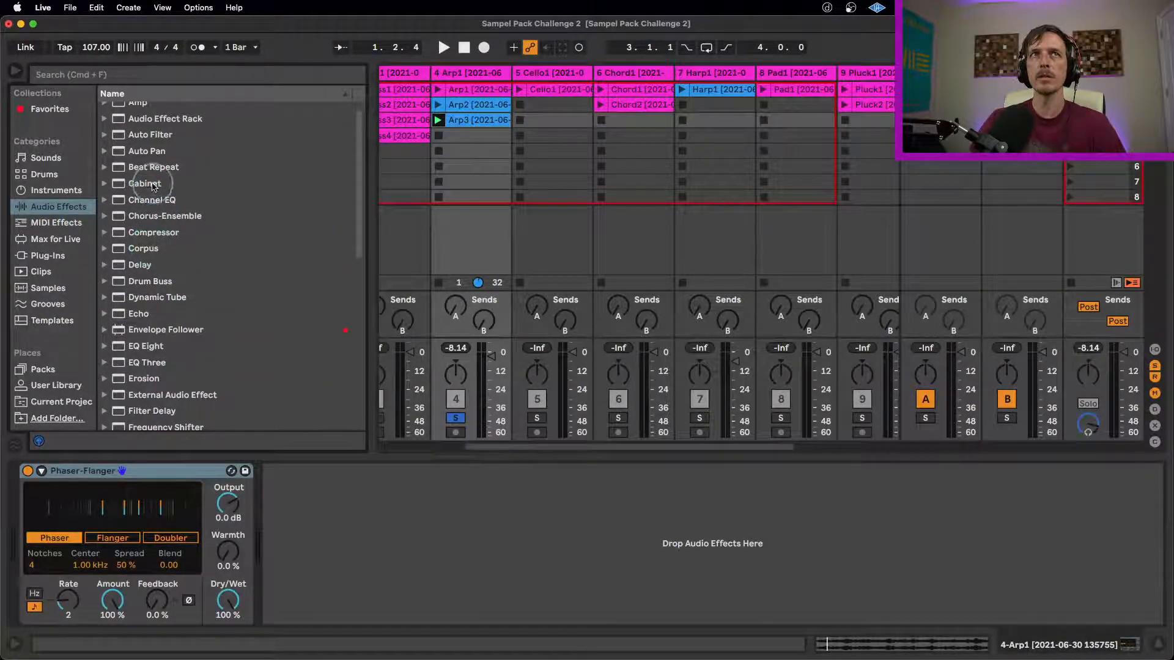
left_click(157, 217)
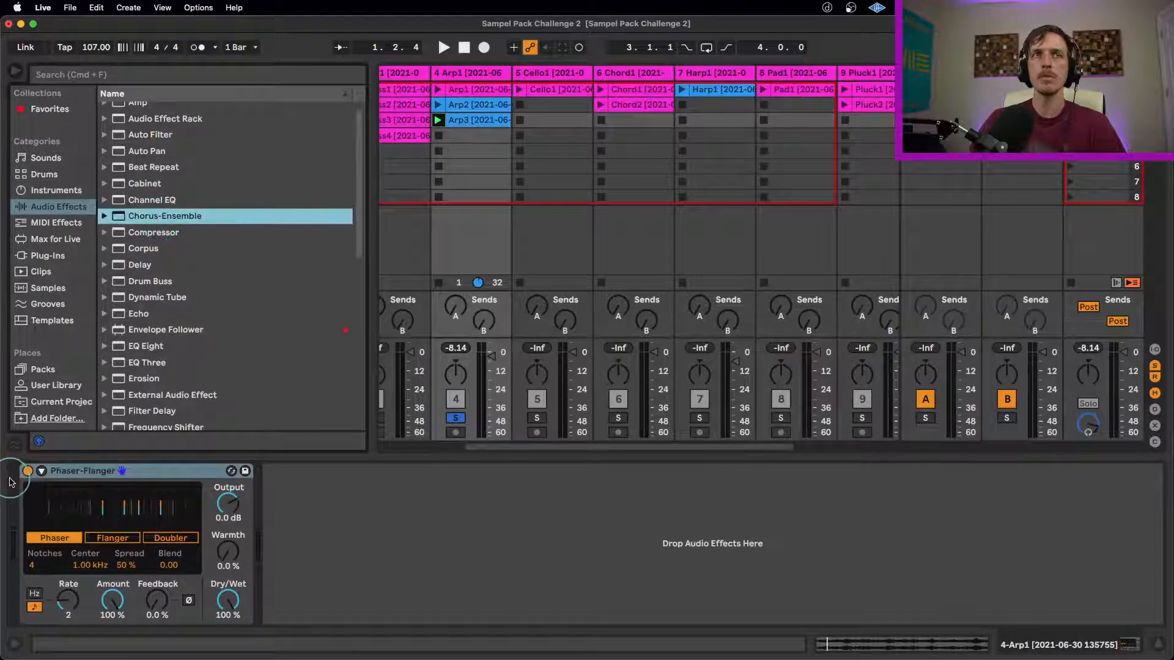
left_click_drag(137, 221, 65, 488)
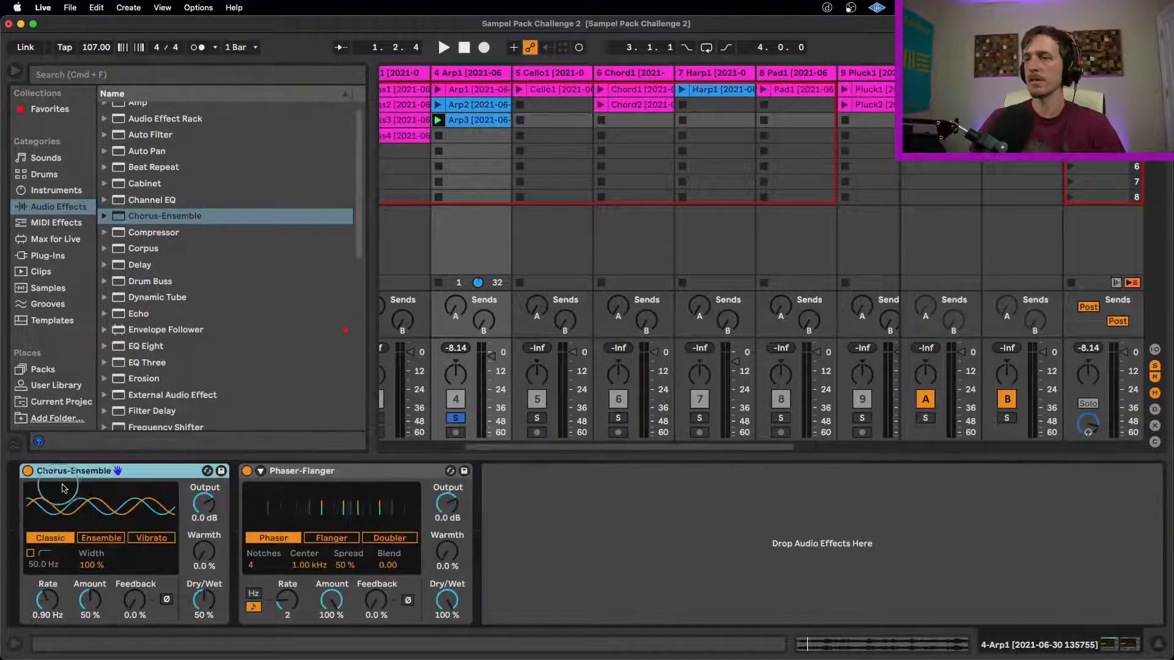
- During playback, set Chorus-Ensemble to 67% amount and 2.4% warmth, and Phaser-Flanger to 295 Hz center, 84% amount, 36% feedback and 48% dry/wet
key("space")
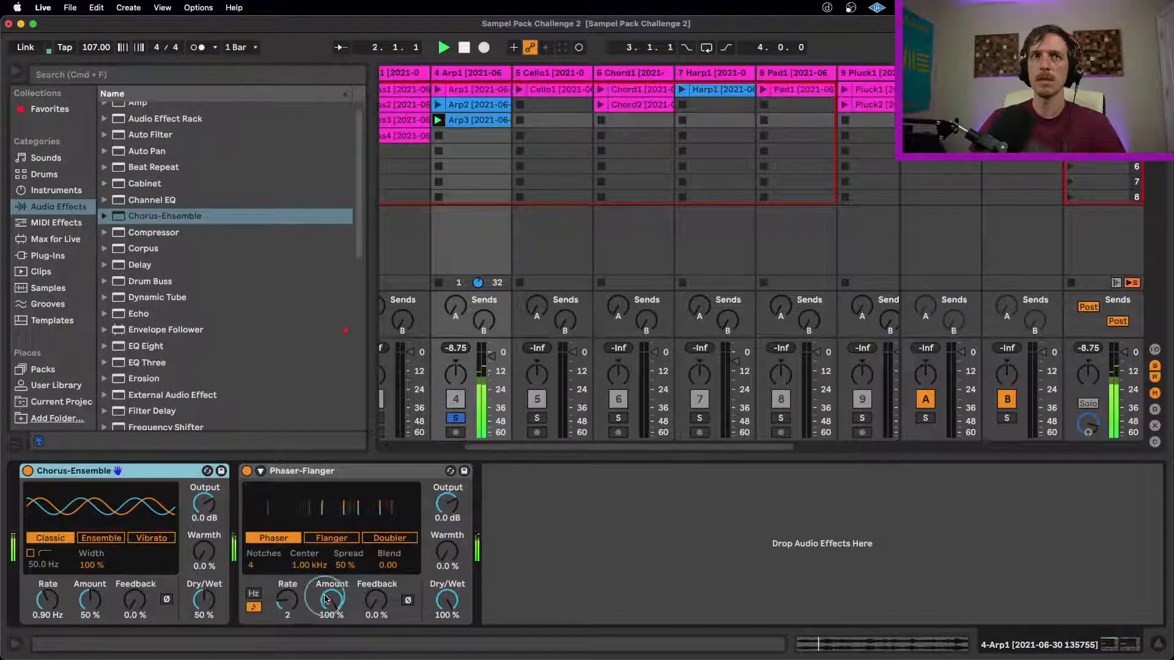
left_click_drag(304, 565, 301, 565)
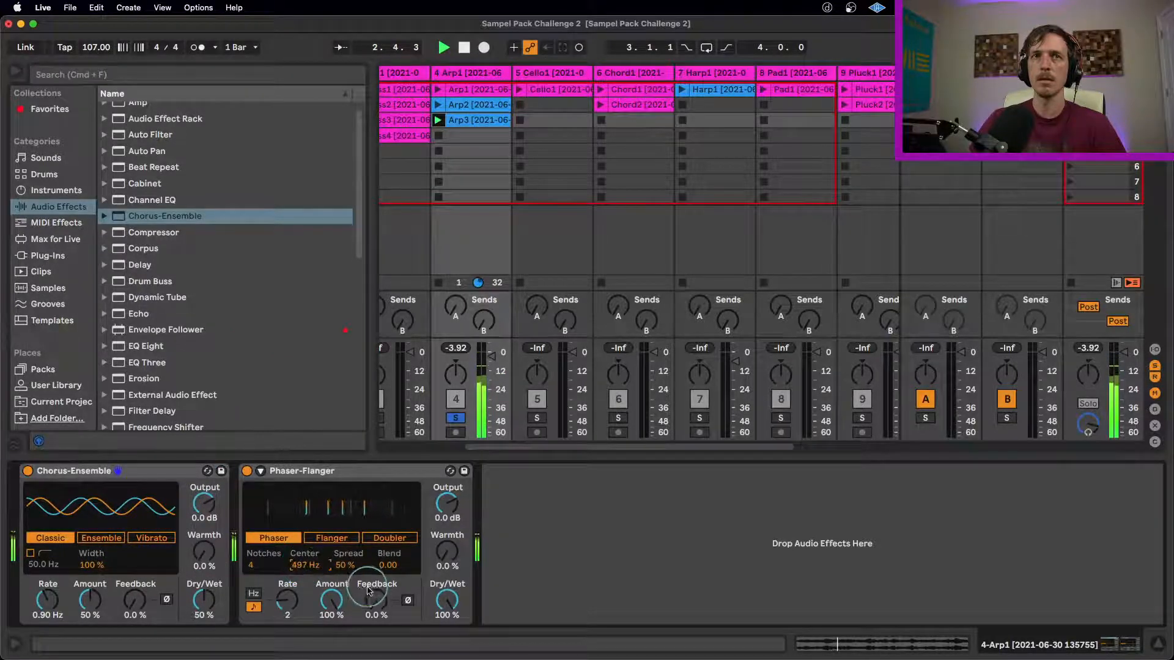
left_click_drag(375, 603, 374, 605)
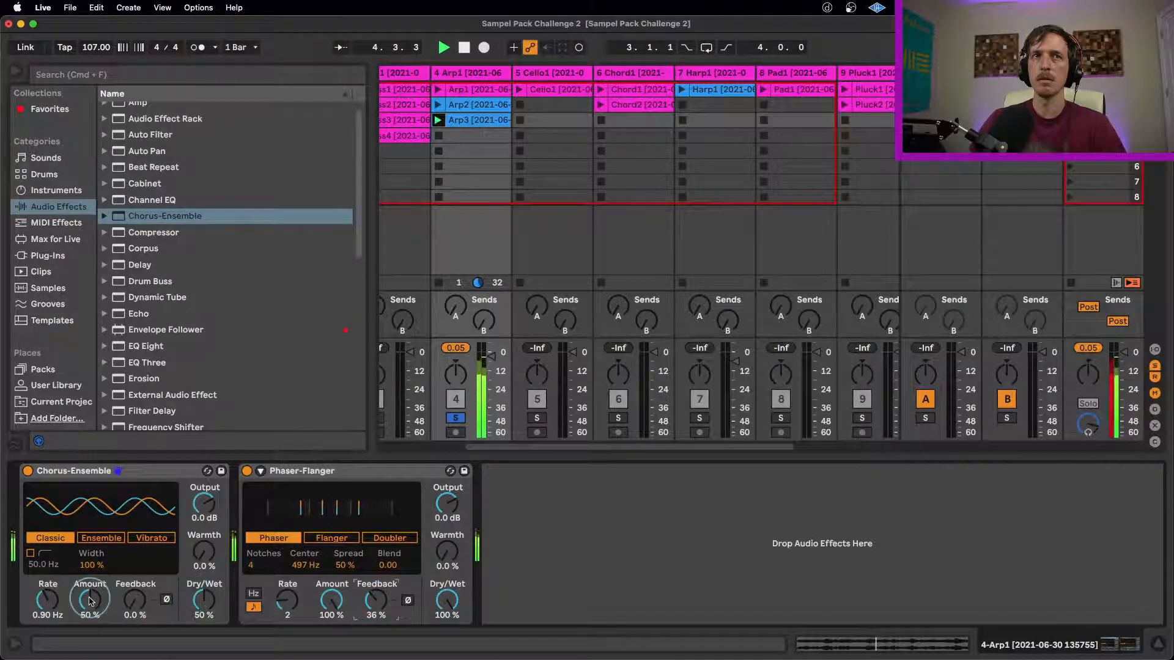
left_click_drag(89, 601, 90, 595)
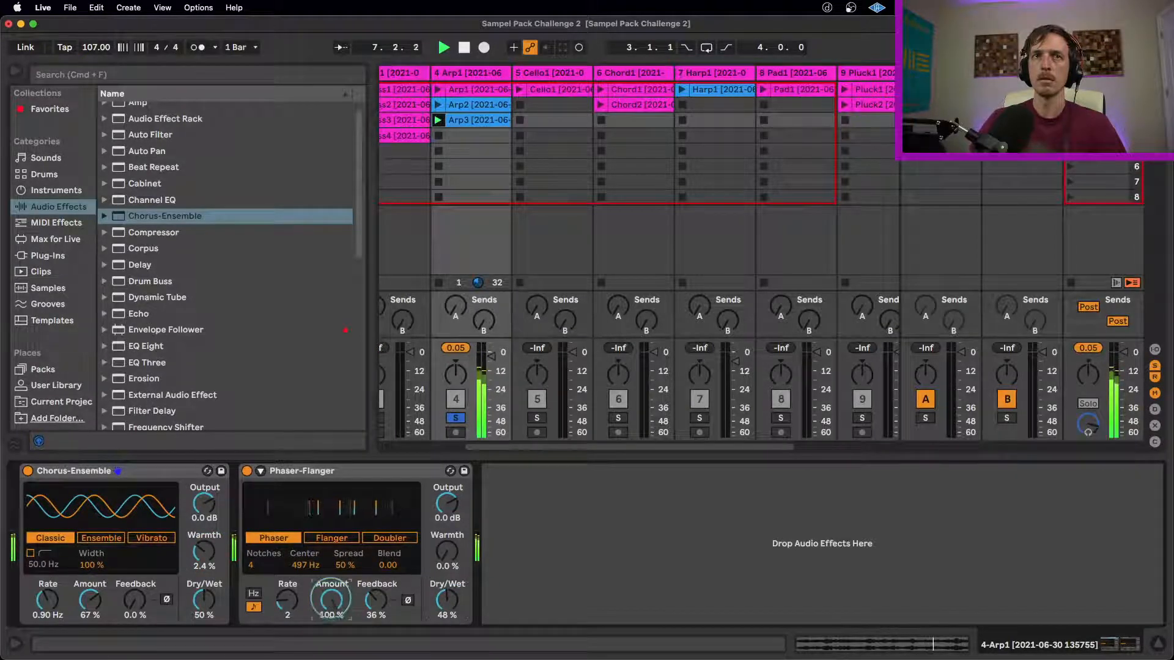
left_click_drag(305, 563, 303, 566)
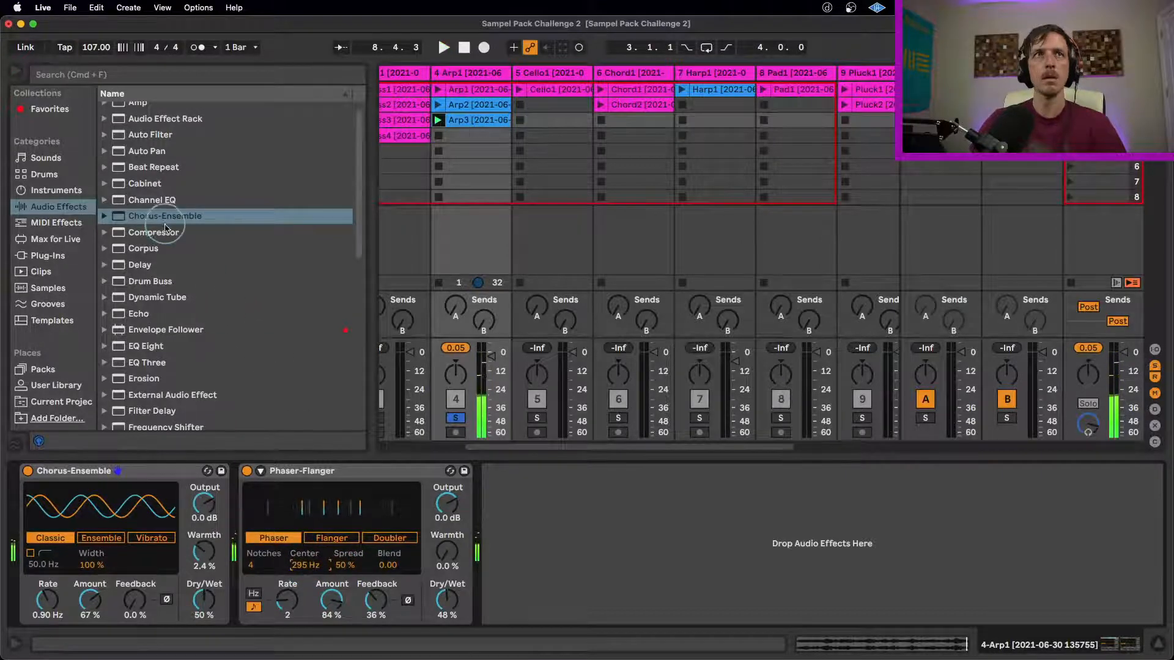
- Add a Delay after the Phaser-Flanger with its filter at 2.16 kHz, width 4.19, feedback 26% and dry/wet 40%
left_click_drag(142, 265, 567, 523)
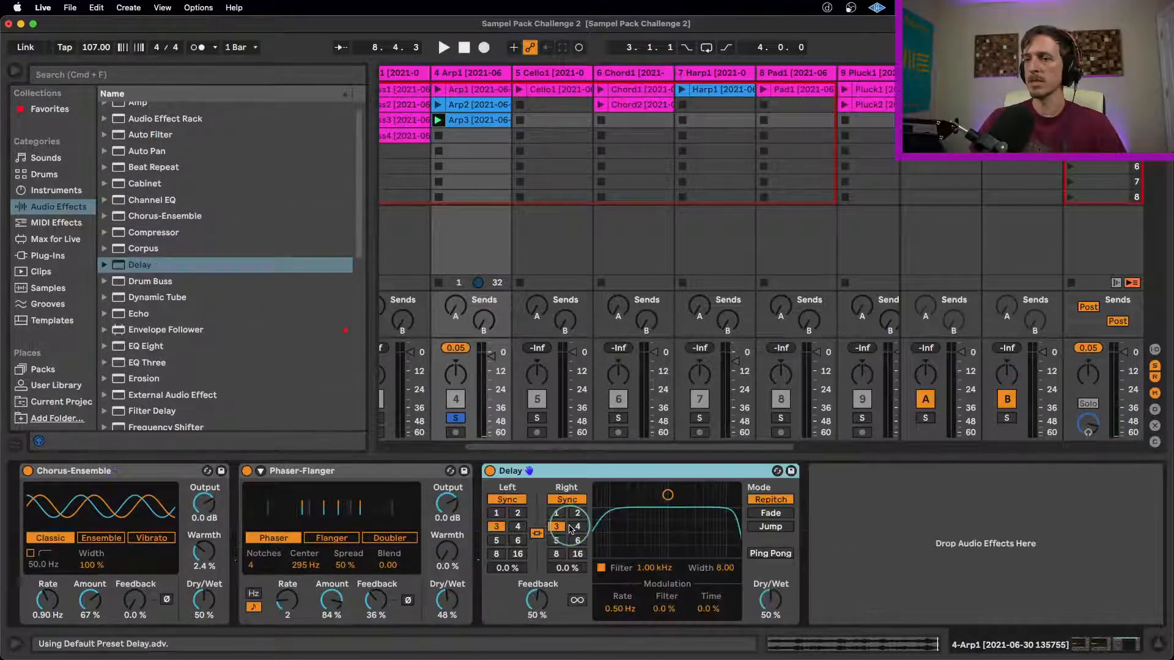
mouse_move(695, 535)
left_mouse_down()
mouse_move(671, 515)
mouse_move(687, 527)
left_mouse_up()
key("space")
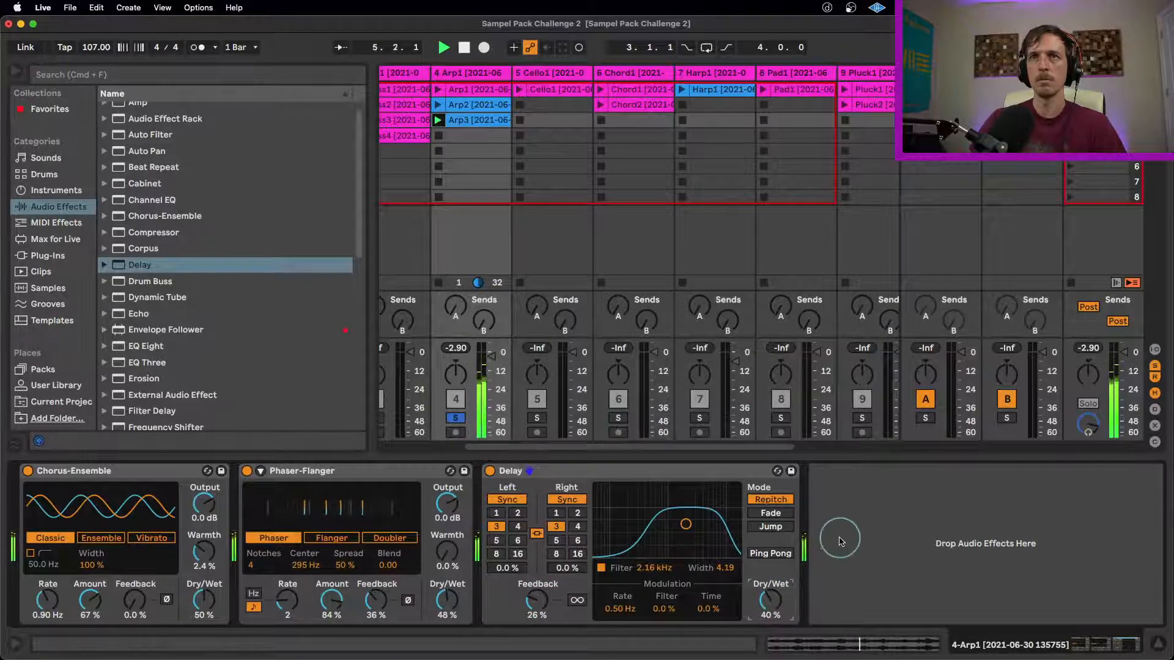
- Add an EQ Eight after the Delay with a low cut at 359 Hz and a -4.09 dB dip at 3.23 kHz
left_click(190, 264)
scroll(190, 264, "up", 1)
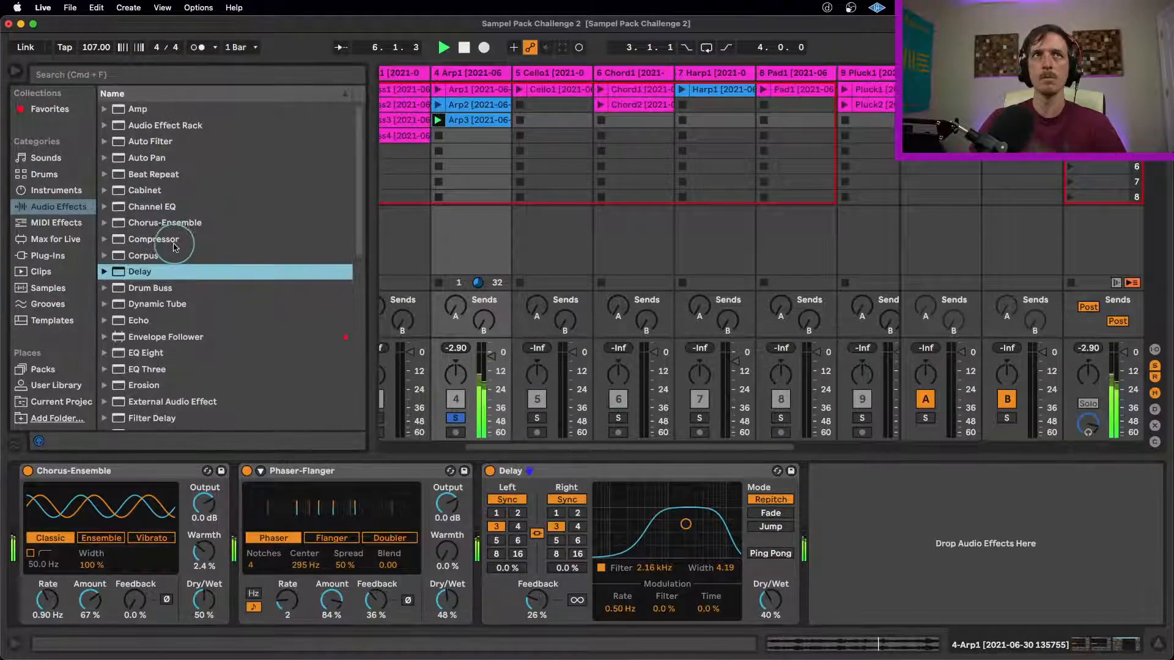
scroll(163, 340, "down", 1)
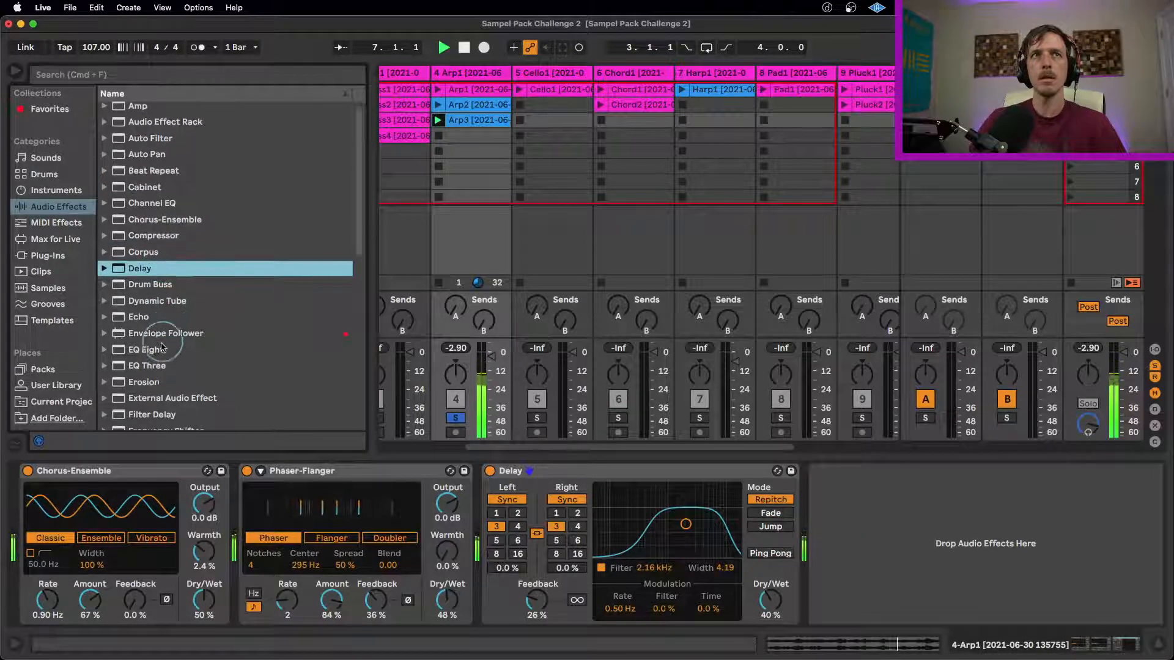
double_click(159, 349)
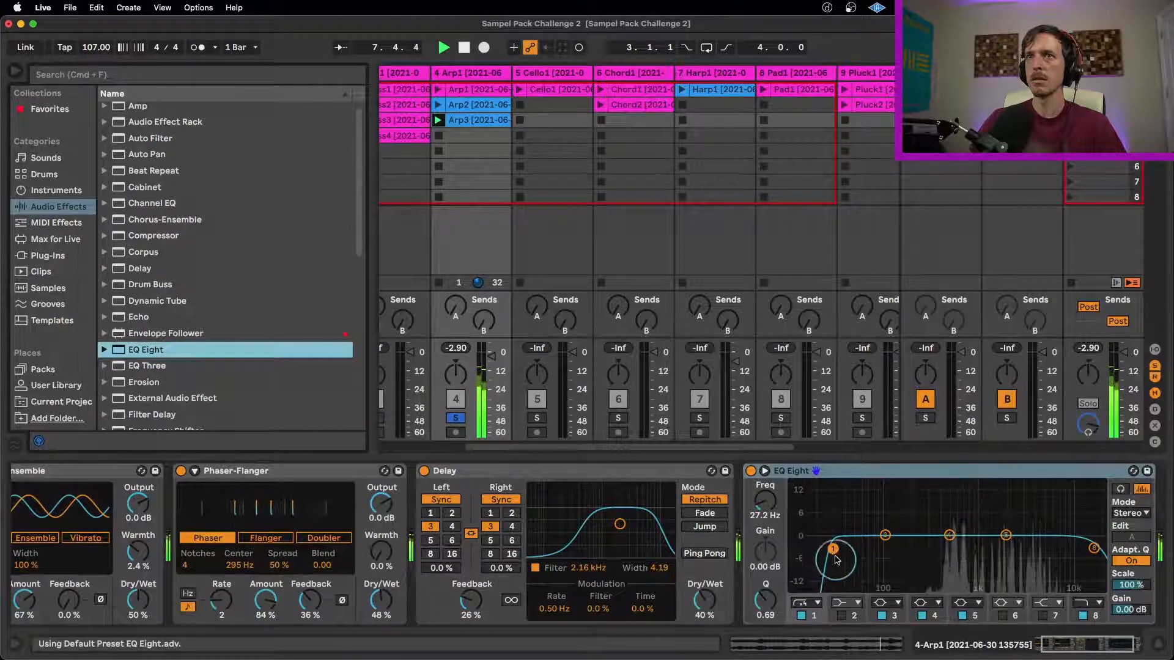
left_click_drag(832, 548, 936, 552)
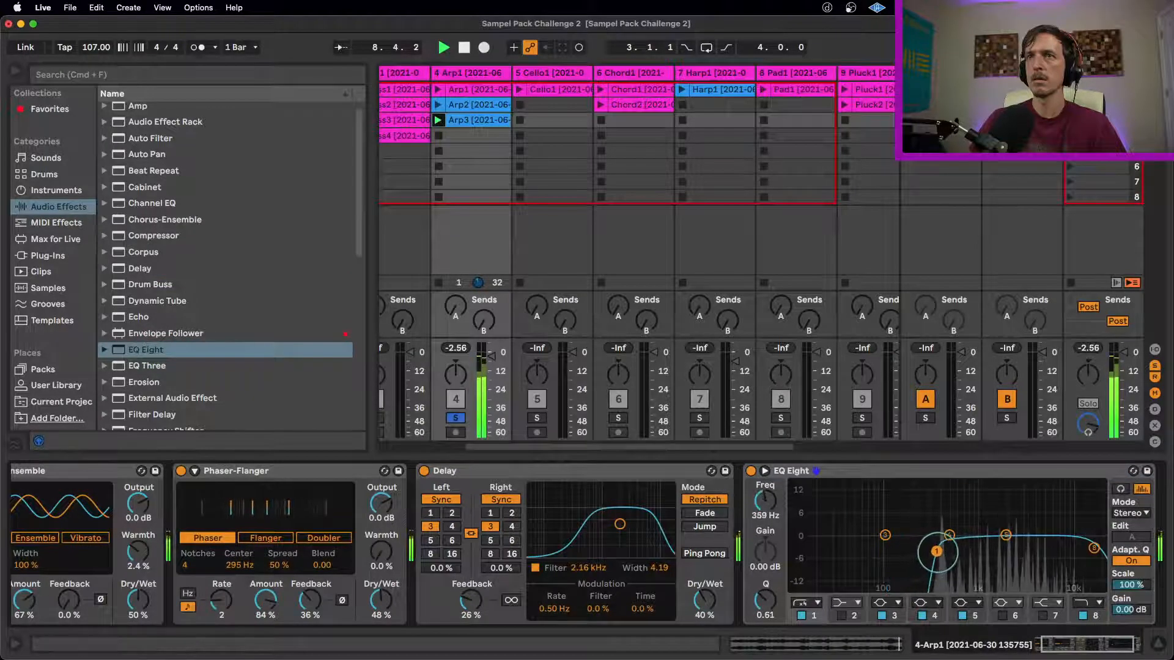
left_click_drag(1006, 535, 1025, 550)
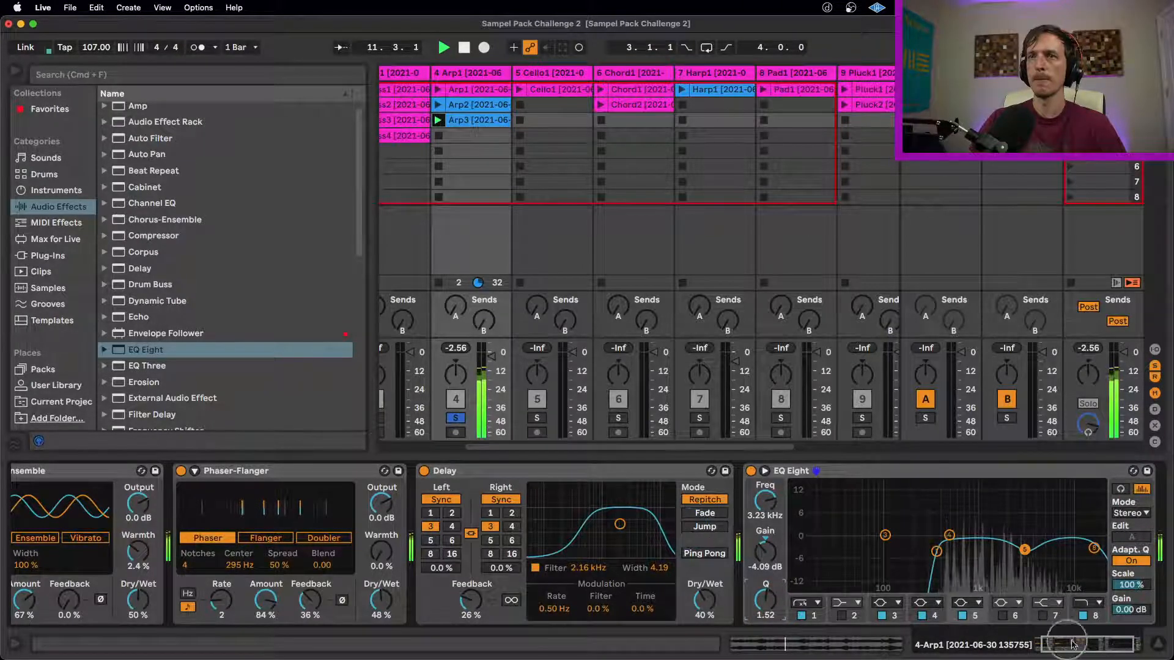
- Unsolo the Arp1 track to hear it in the full mix, and stop playback
left_click_drag(1072, 645, 1064, 645)
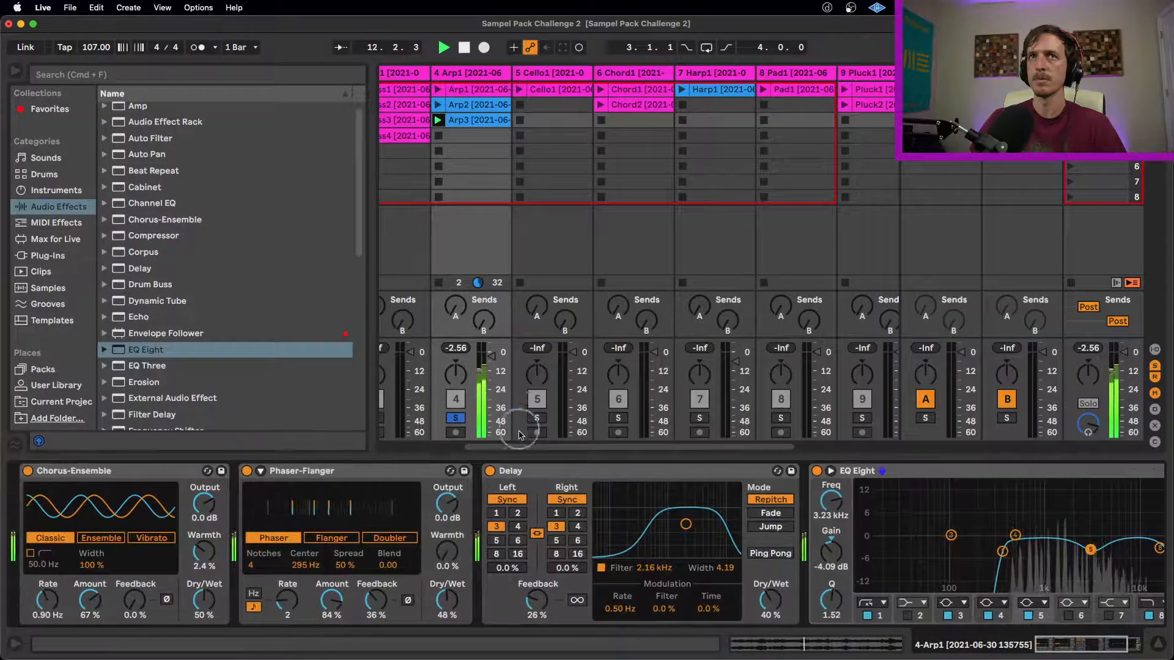
left_click(456, 418)
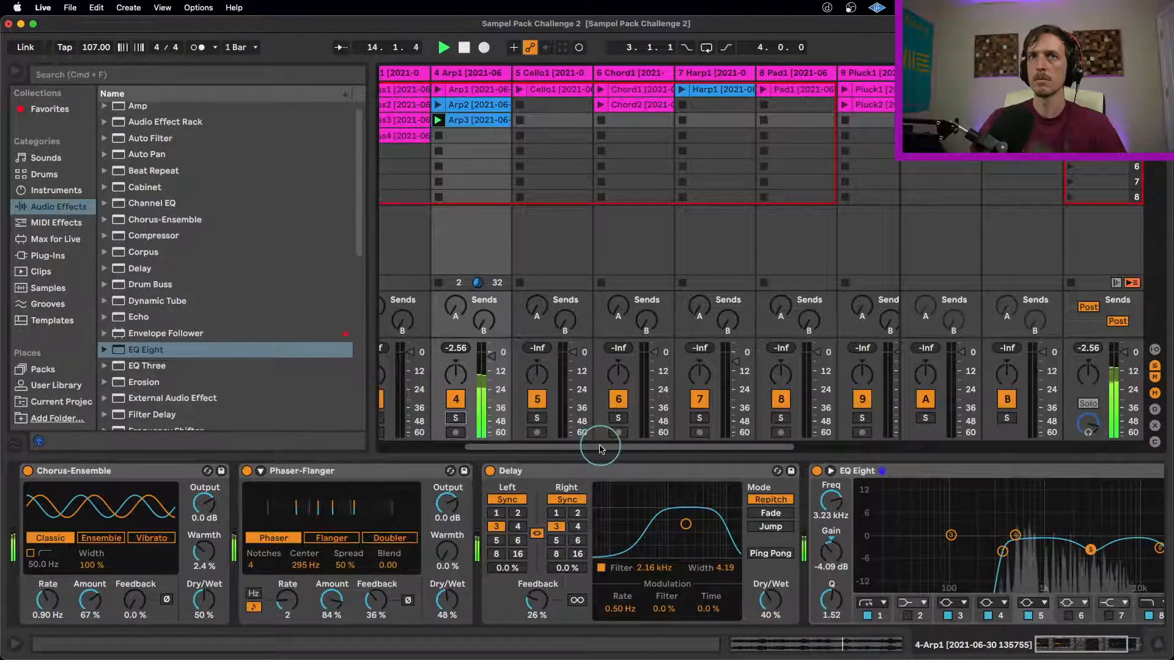
mouse_move(598, 446)
left_mouse_down()
mouse_move(608, 446)
mouse_move(597, 449)
left_mouse_up()
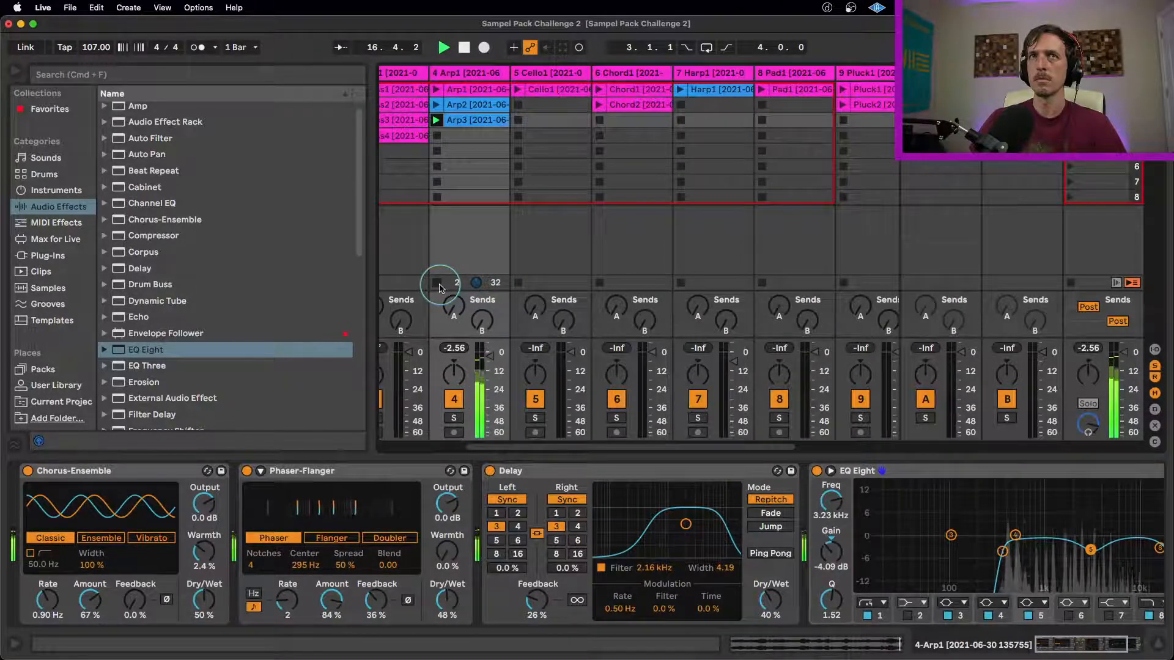
key("space")
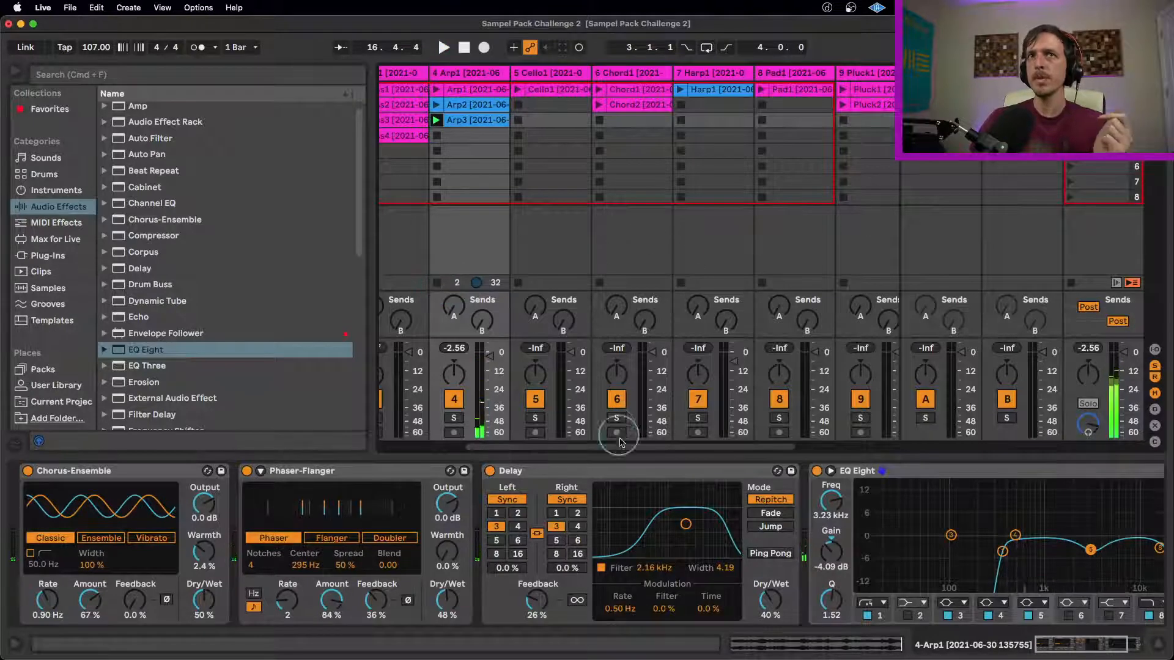
- Duplicate the second Piano1 clip into the slot below, reverse the copy's sample, and launch it
left_click_drag(619, 445, 709, 445)
left_click(728, 104)
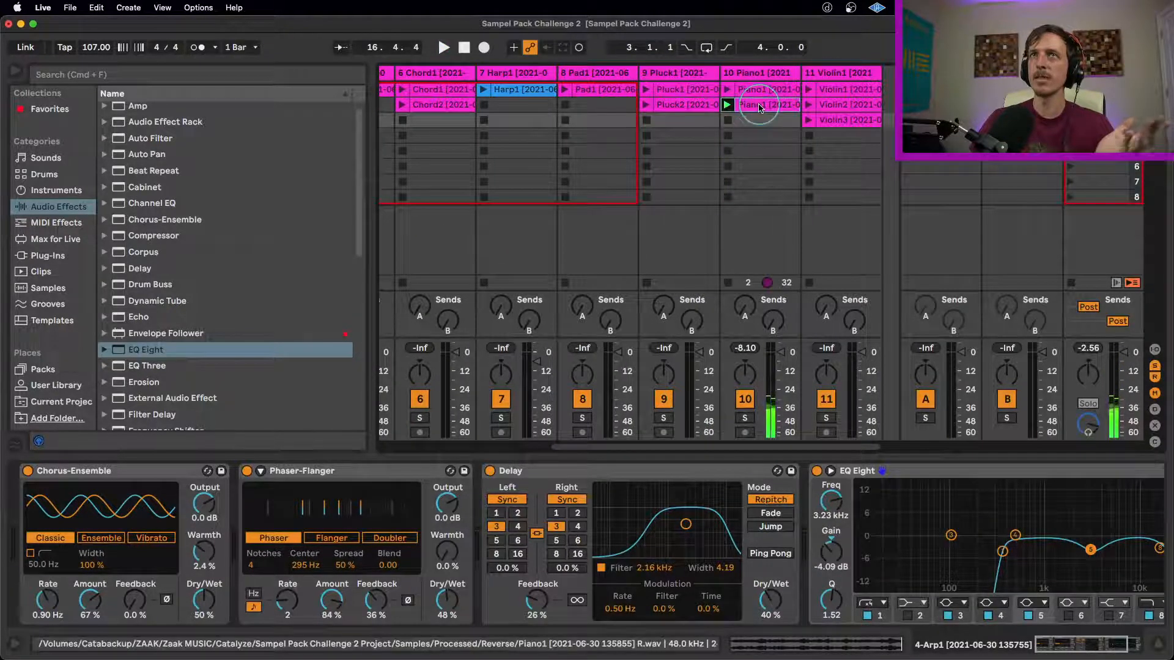
left_click(760, 108)
key("super+d")
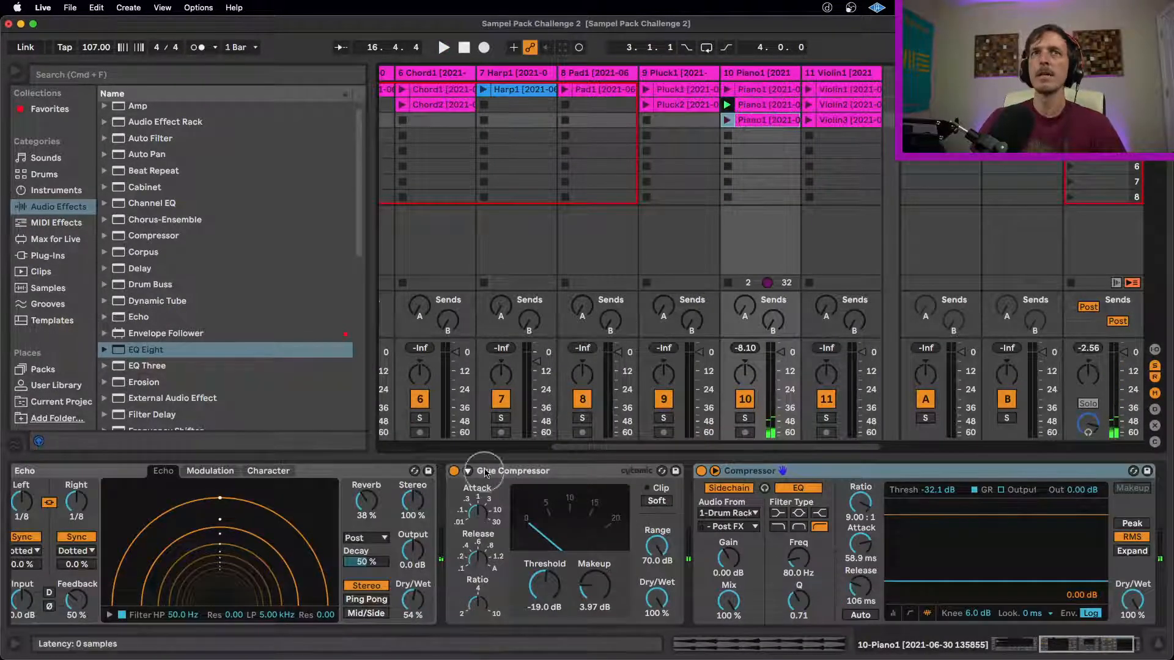
key("shift+Tab")
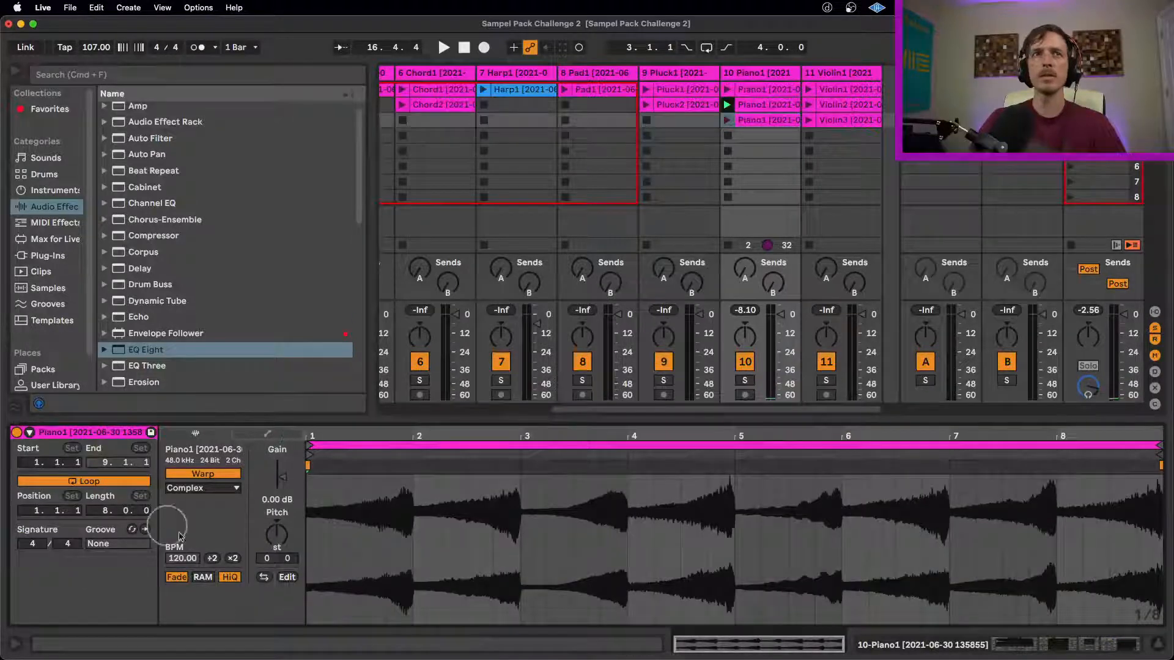
left_click(263, 578)
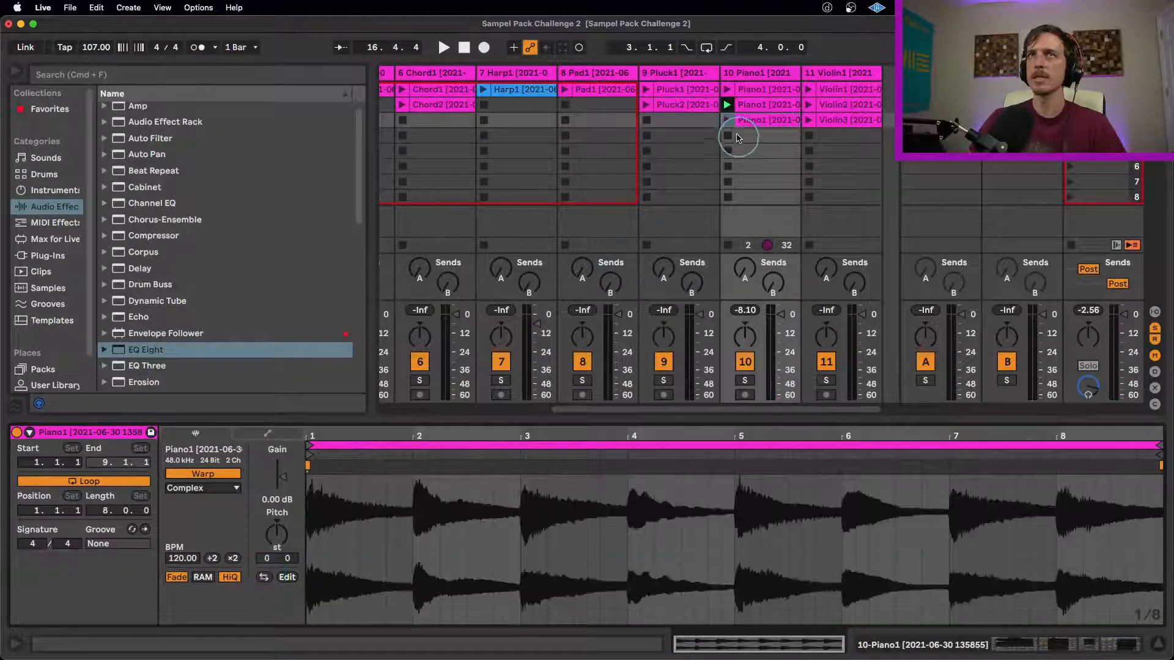
left_click(728, 121)
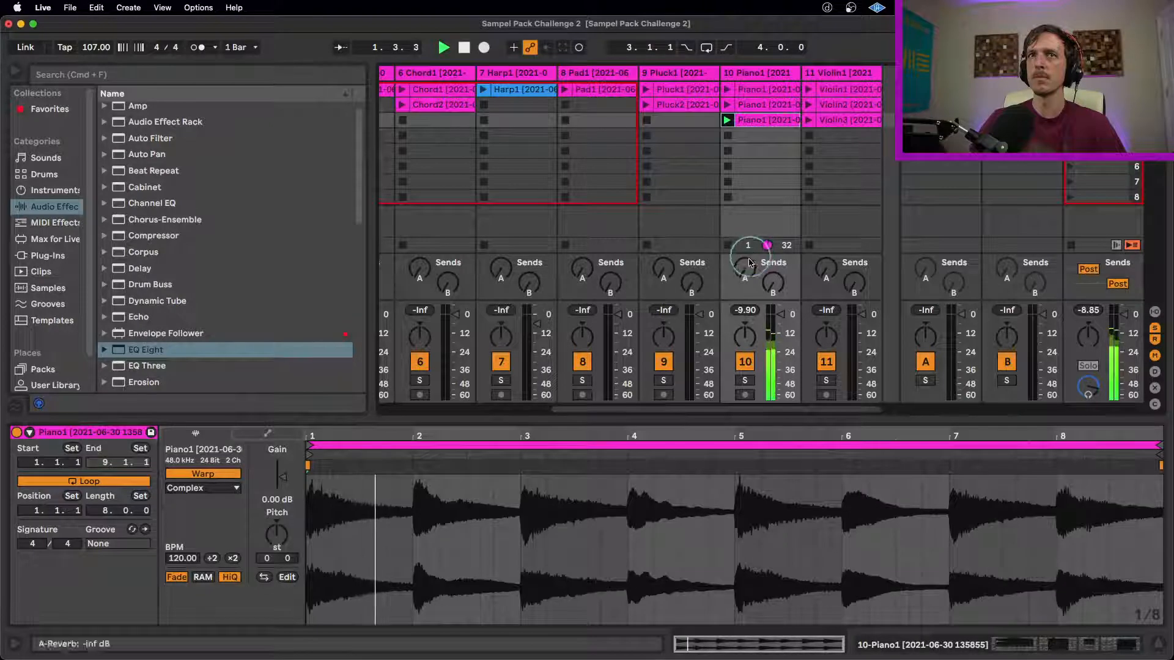
left_click_drag(744, 307, 746, 310)
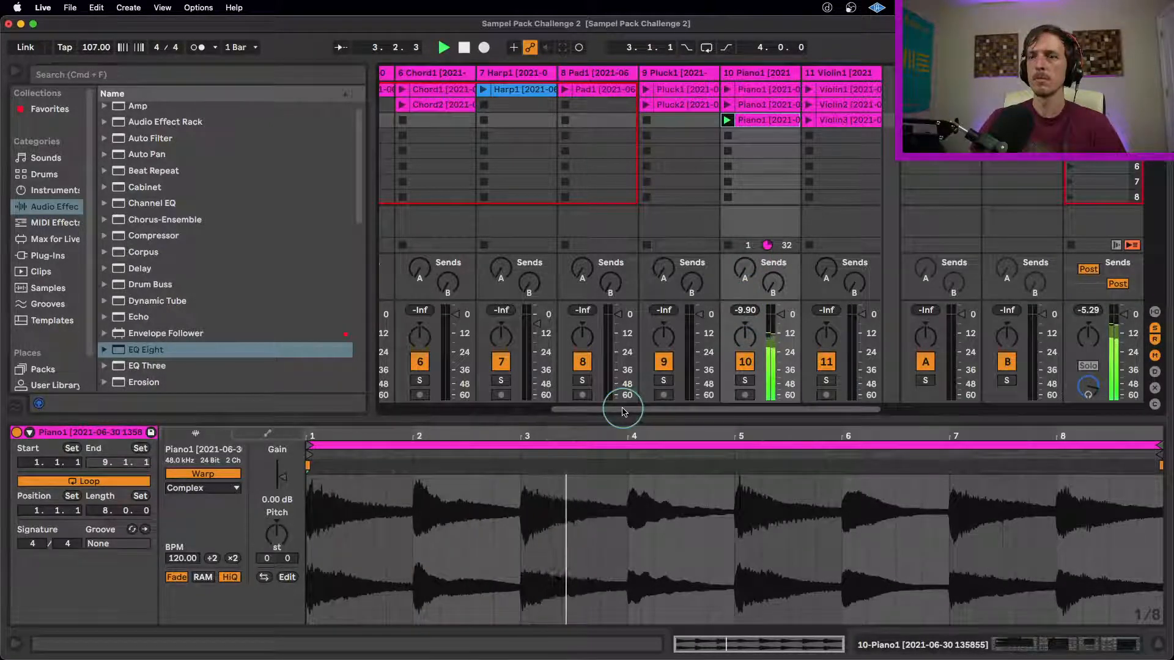
- On the Piano1 track, set Glue Compressor makeup to 6.51 dB and the sidechained Compressor to -27.8 dB threshold and 73.9 ms release
left_click(757, 80)
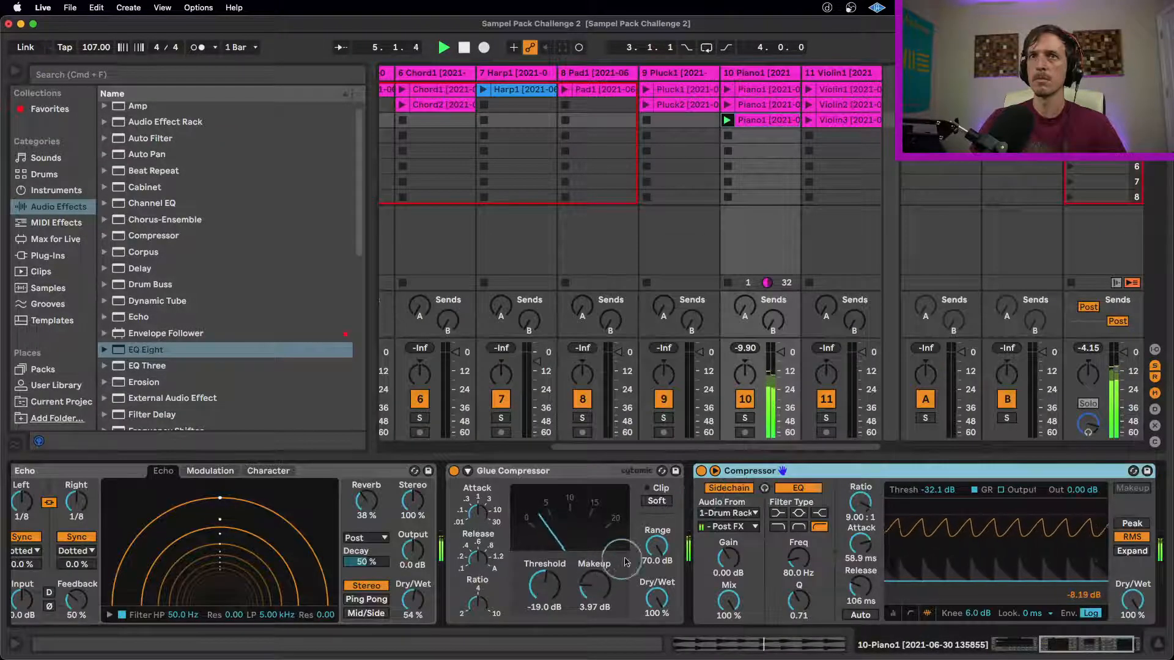
left_click_drag(598, 588, 597, 582)
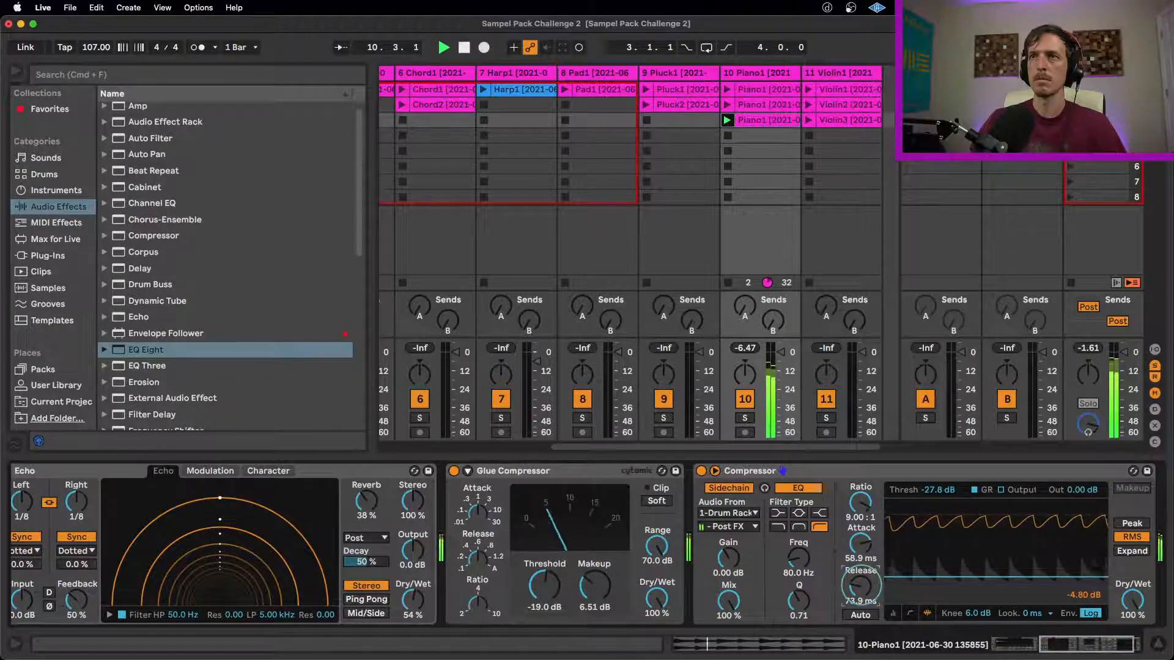
left_click_drag(725, 449, 629, 450)
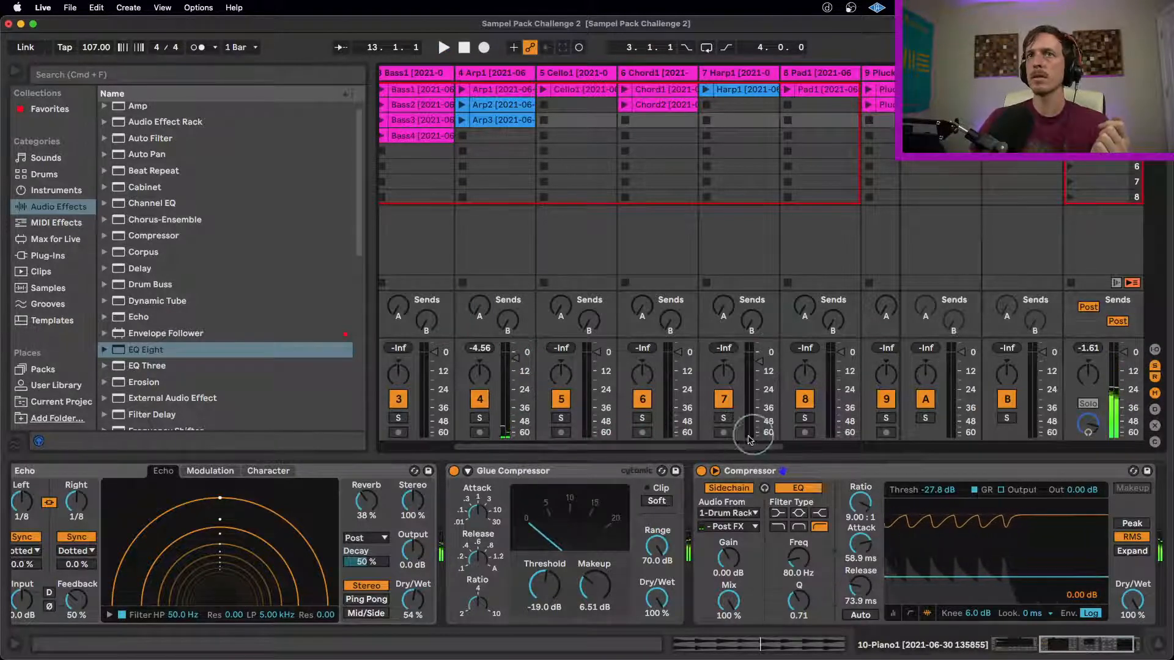
left_click_drag(758, 450, 856, 449)
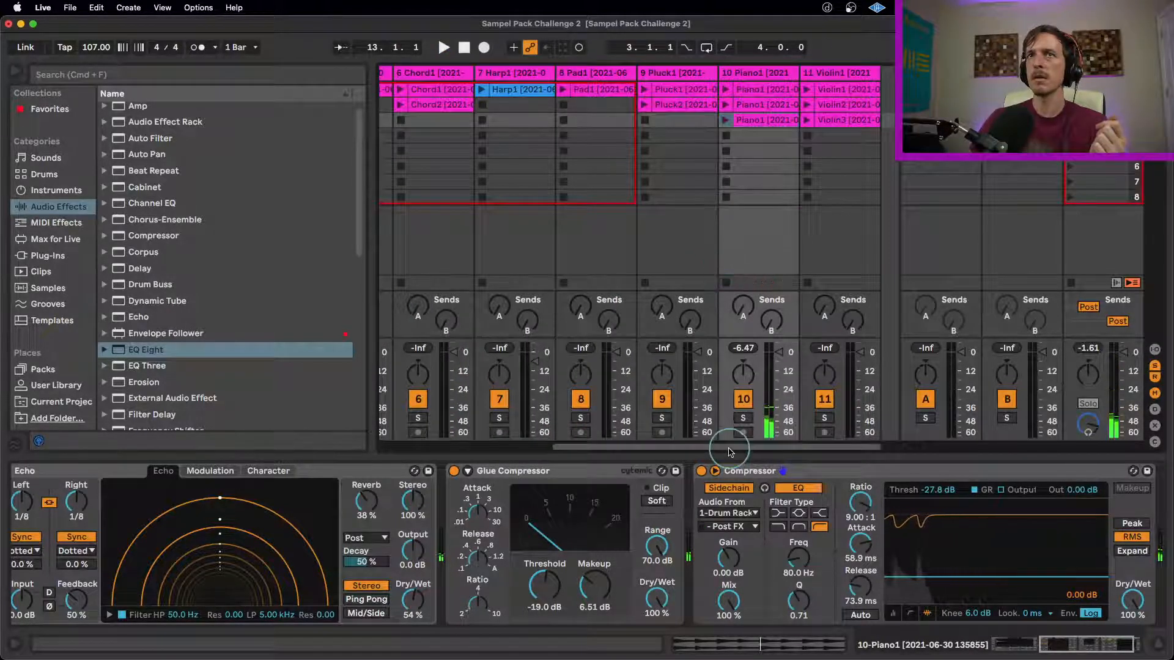
- Show the Drum Rack track's devices, start playback, and activate the muted track to hear the kick pattern
left_click_drag(726, 449, 440, 446)
double_click(415, 93)
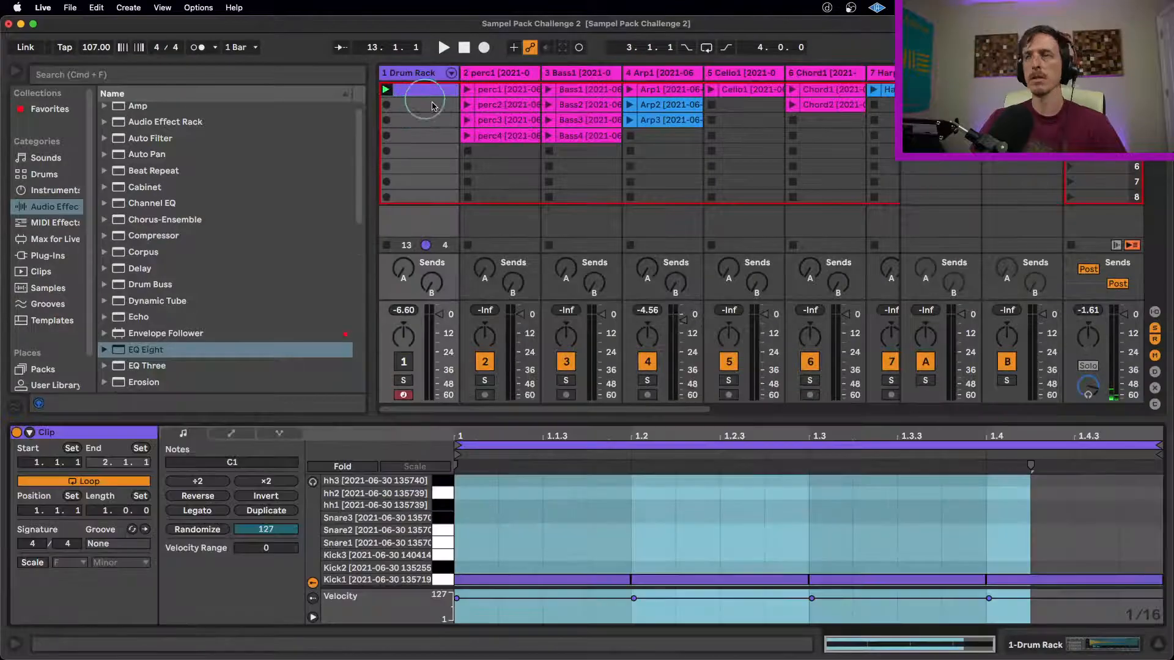
left_click(412, 73)
key("space")
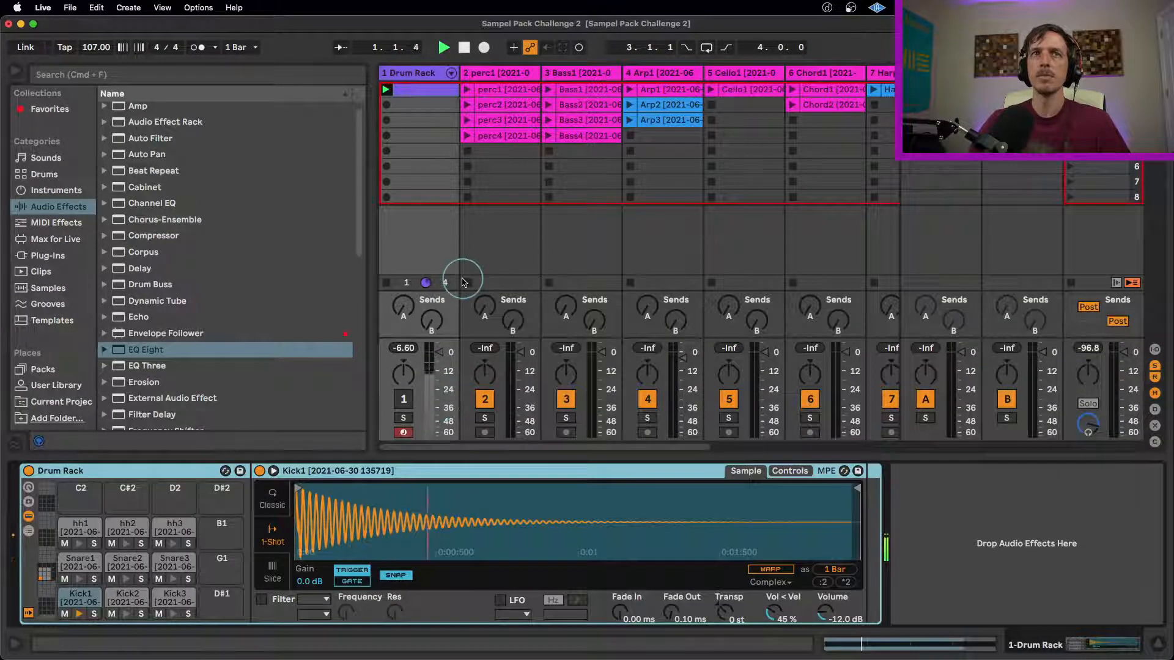
left_click(411, 404)
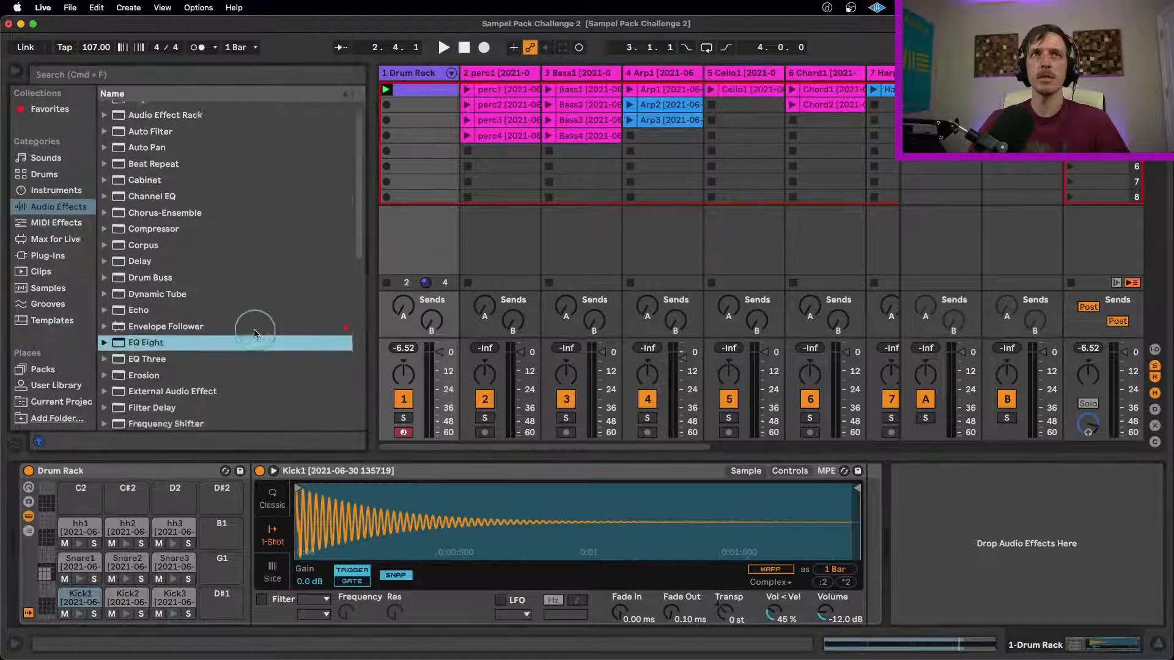
- Add a Saturator after the Kick1 sampler and set it to Soft Sine, drive 4.57 dB and dry/wet 87.3% during playback
scroll(238, 330, "down", 5)
scroll(148, 366, "down", 1)
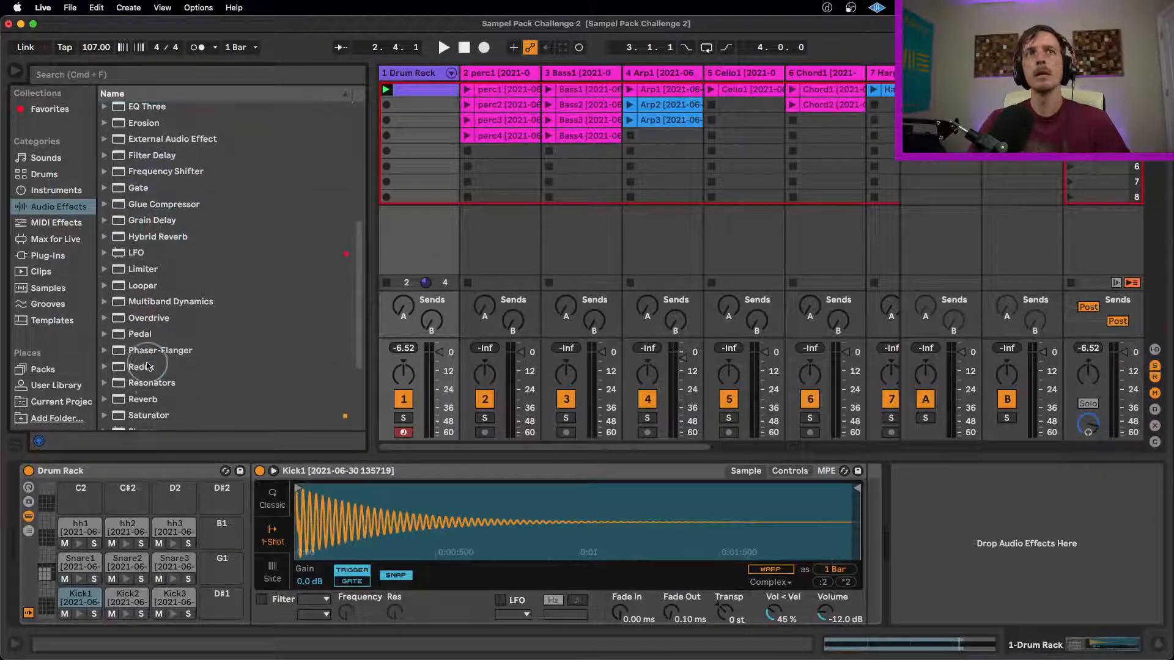
scroll(156, 400, "down", 1)
left_click(149, 395)
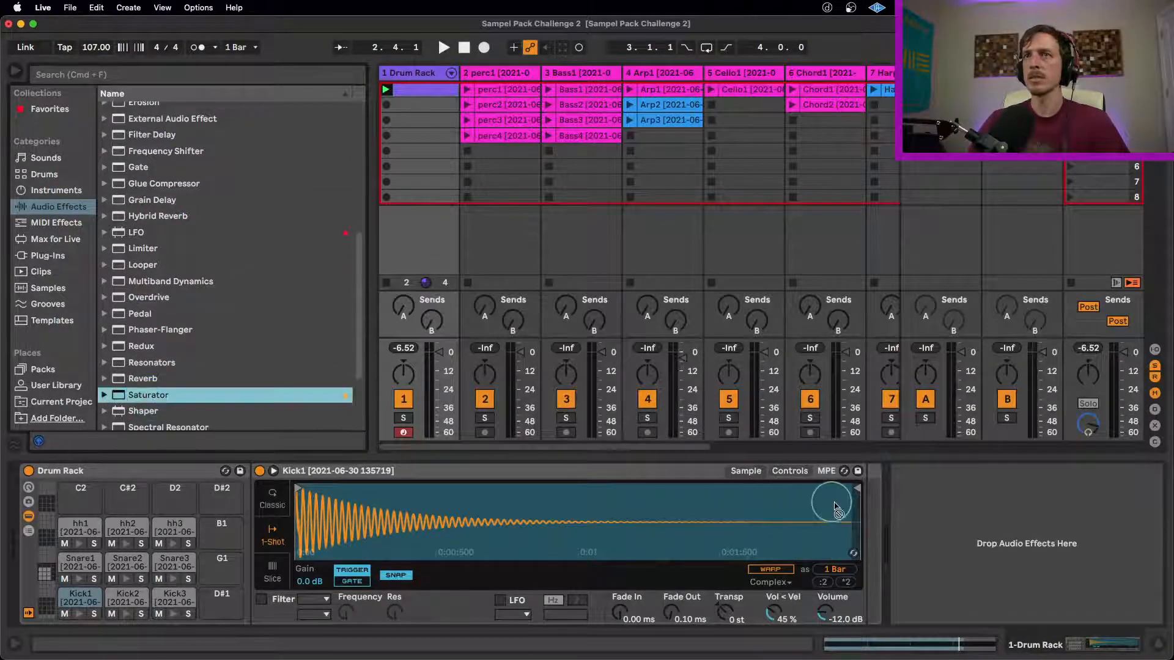
mouse_move(862, 508)
left_mouse_down()
mouse_move(892, 507)
mouse_move(881, 500)
left_mouse_up()
key("space")
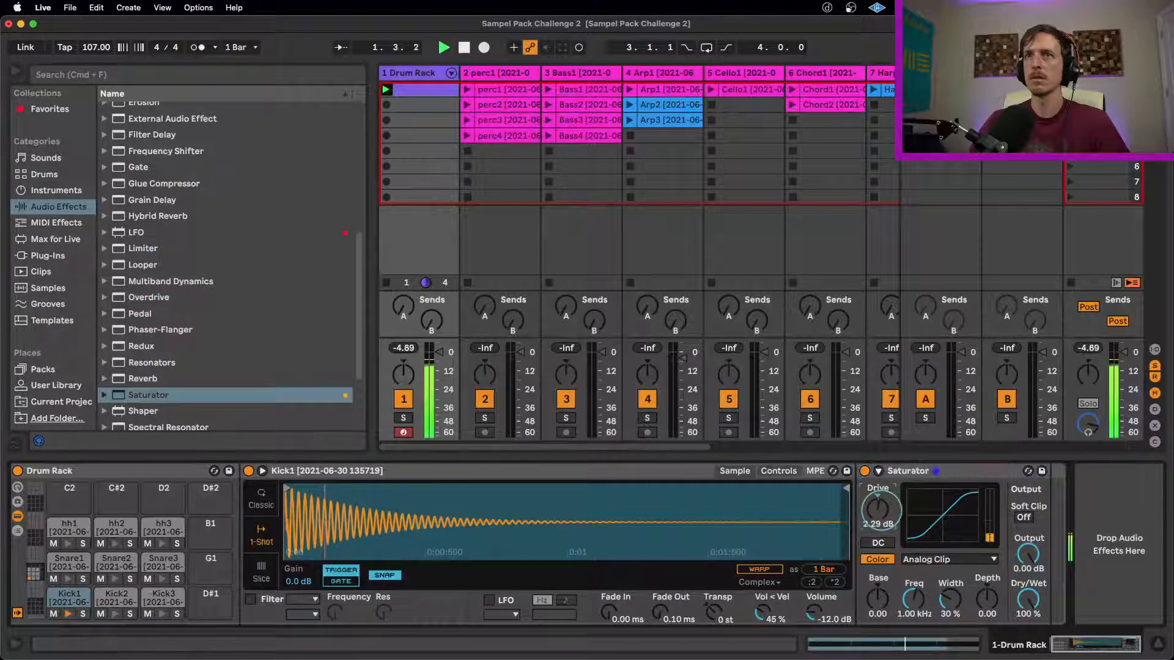
left_click(948, 559)
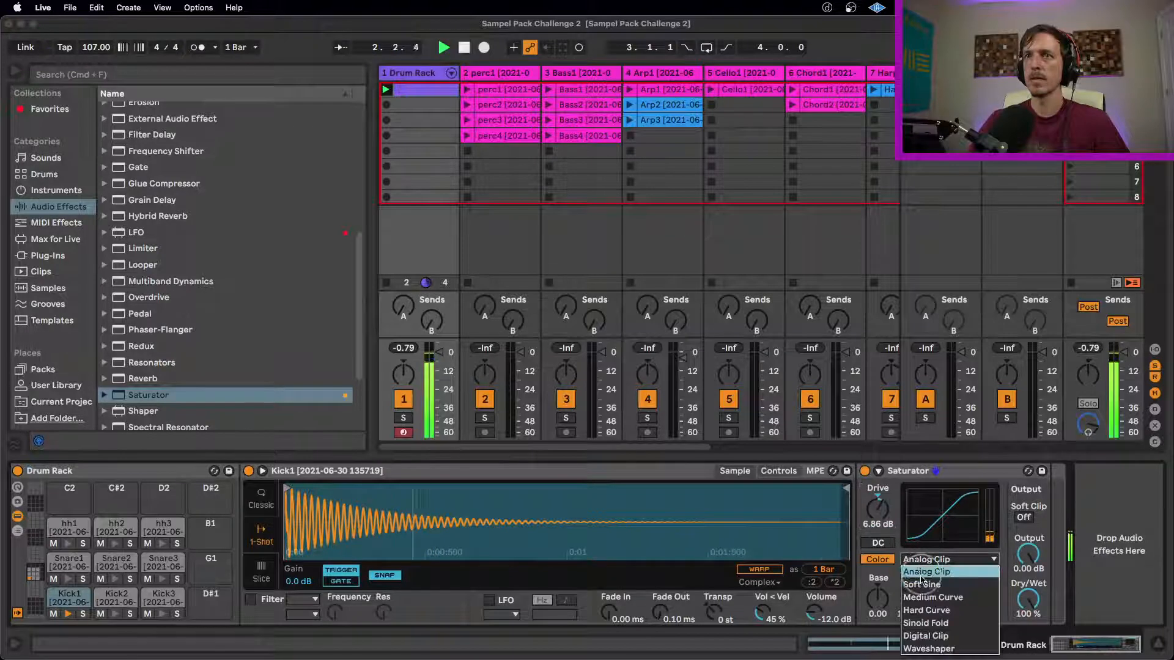
left_click(923, 575)
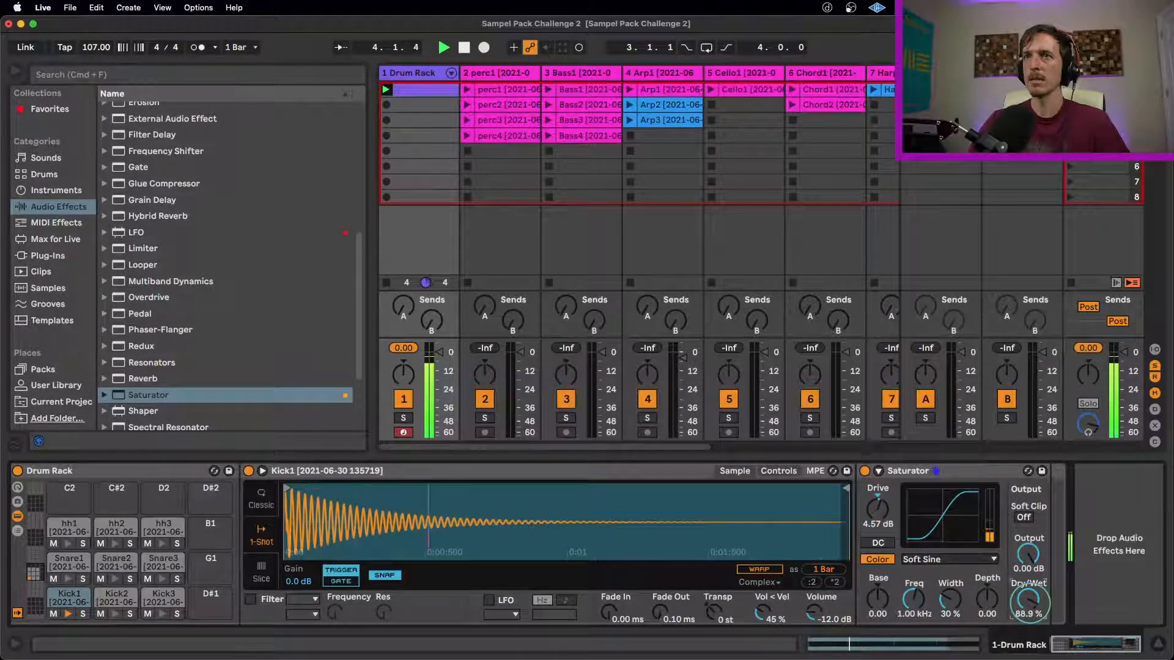
left_click_drag(1028, 602, 1028, 606)
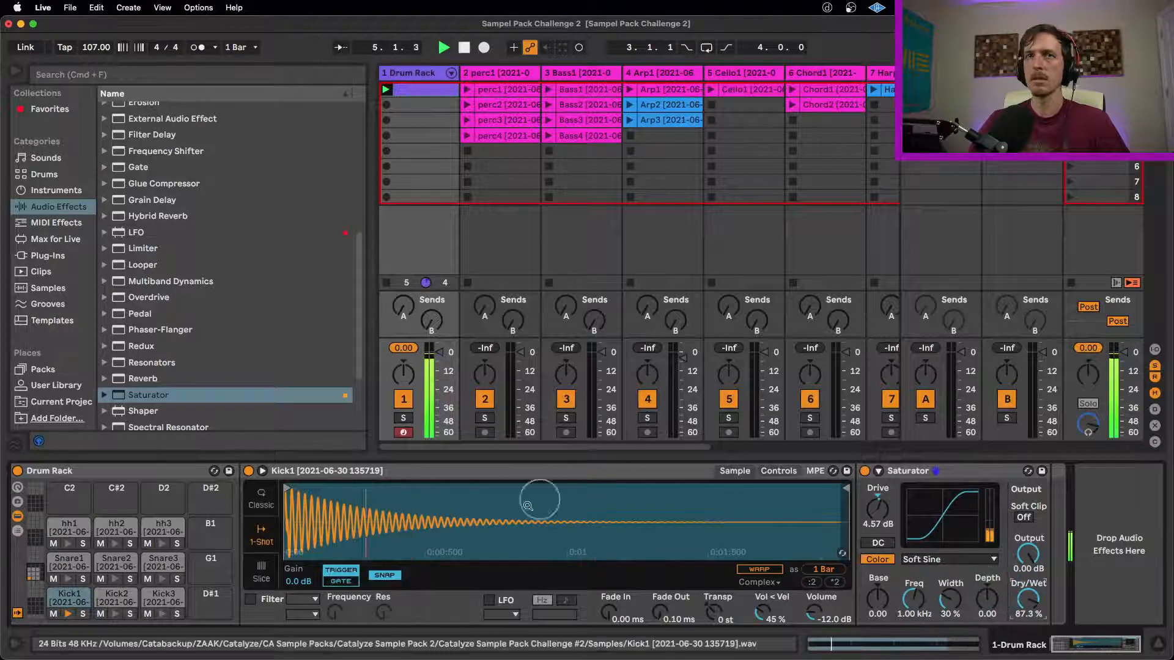
- Enable Kick1's pitch envelope with an amount of +12 st and decay of 317 ms, and play the kick to check it
left_click(779, 472)
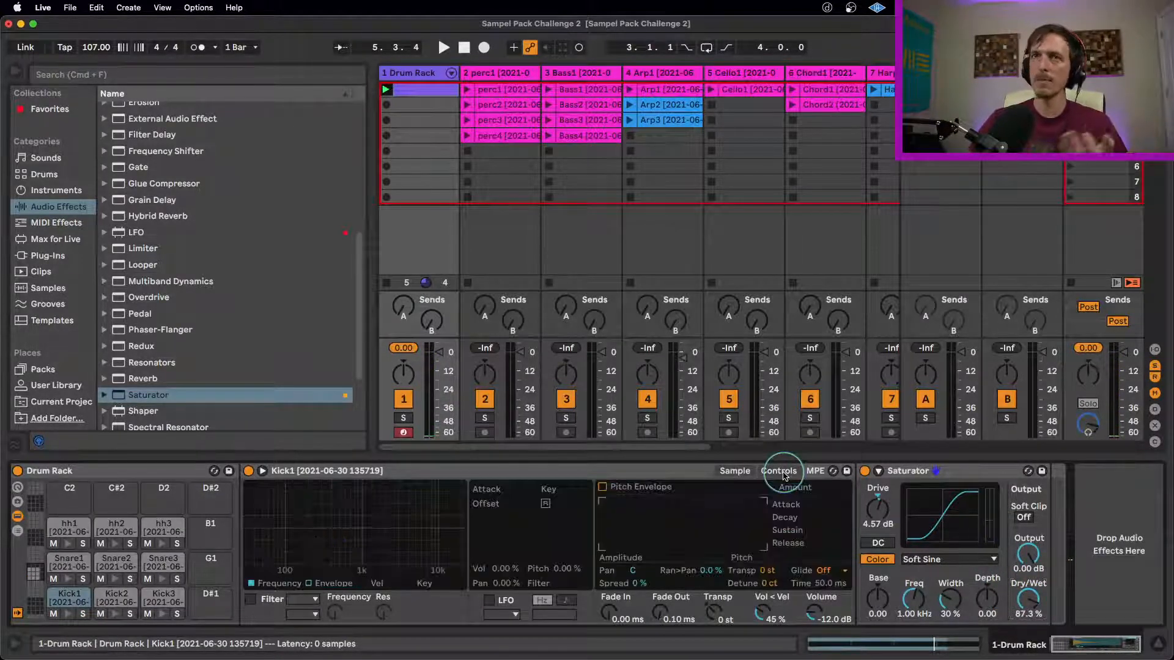
left_click(602, 487)
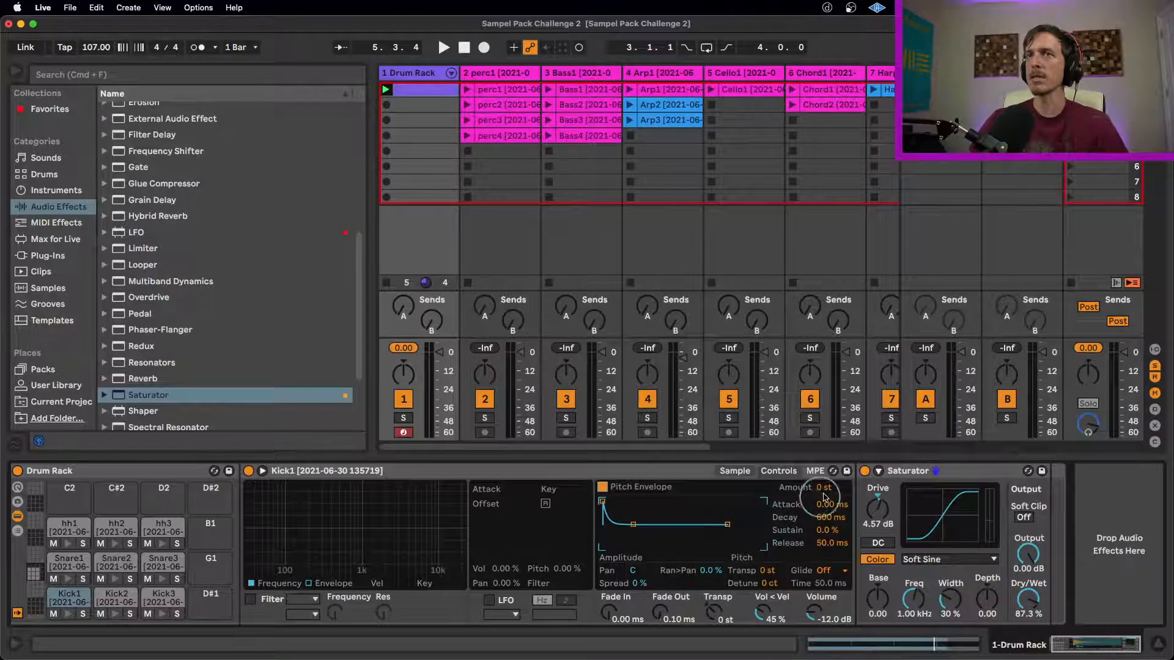
key("space")
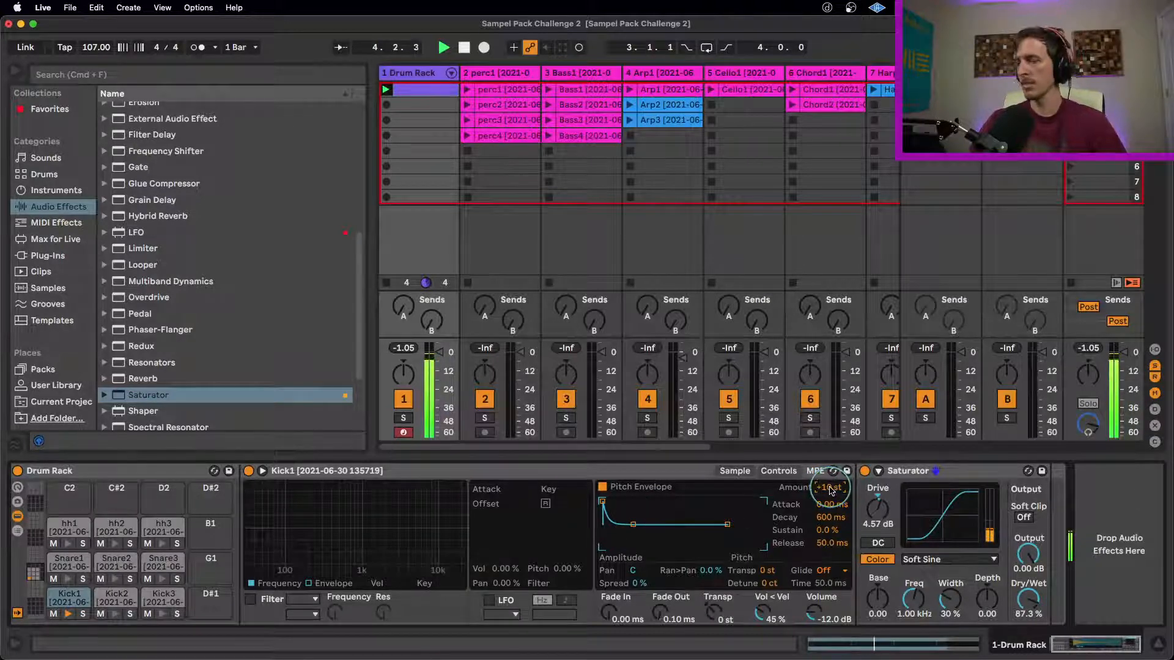
left_click_drag(831, 491, 831, 486)
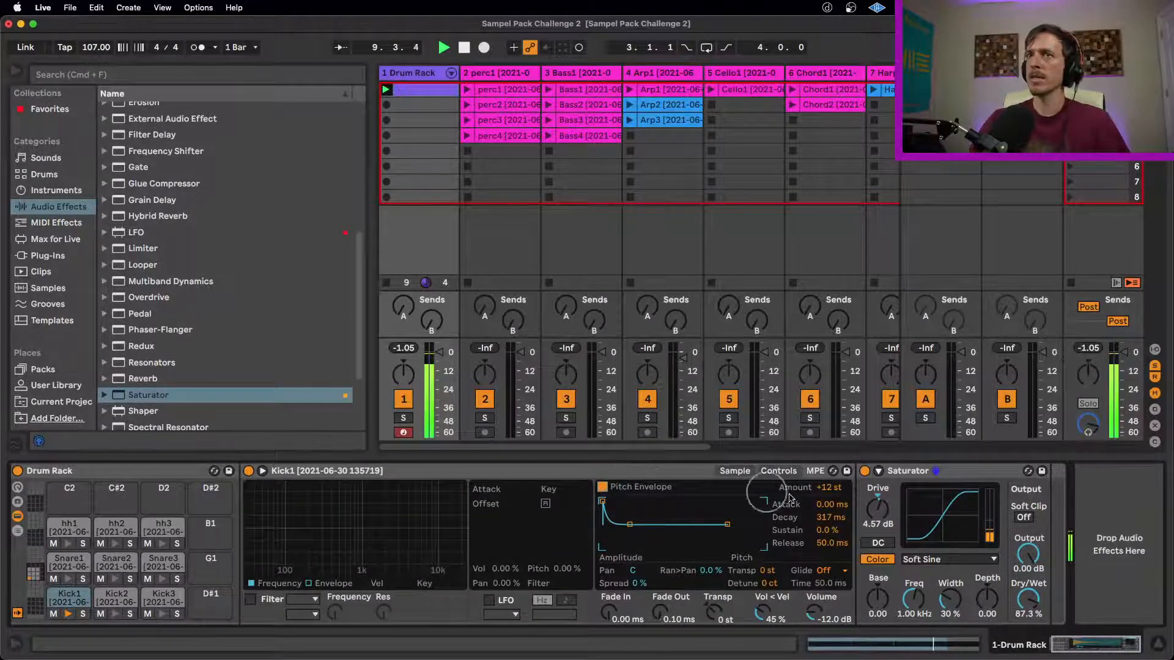
key("space")
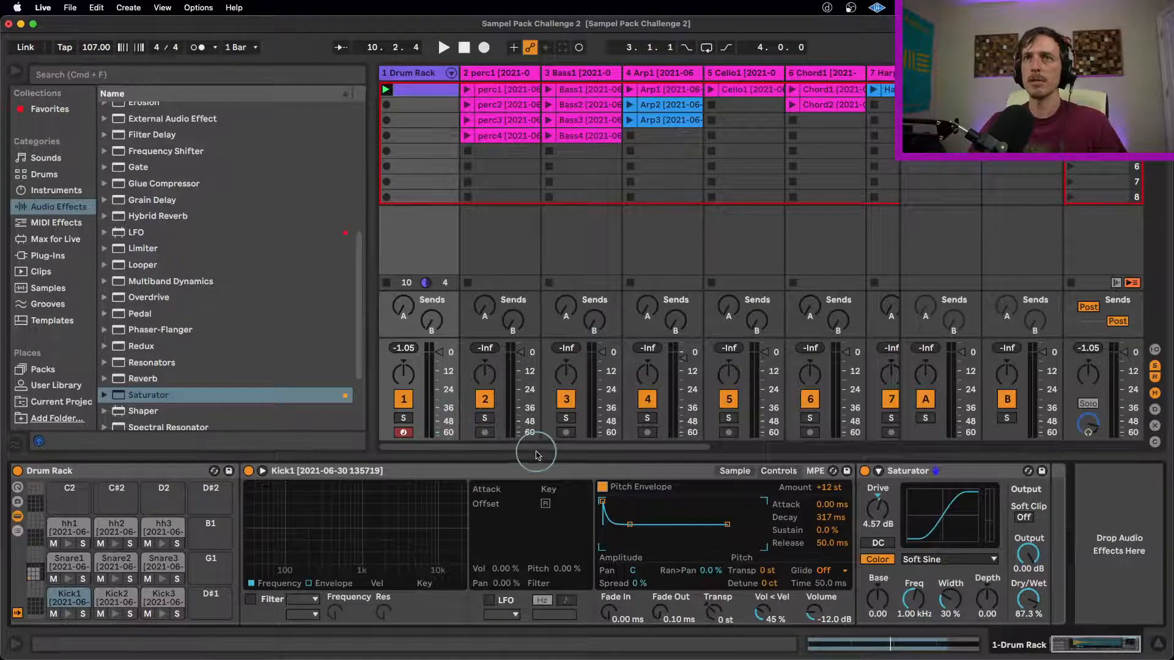
key("space")
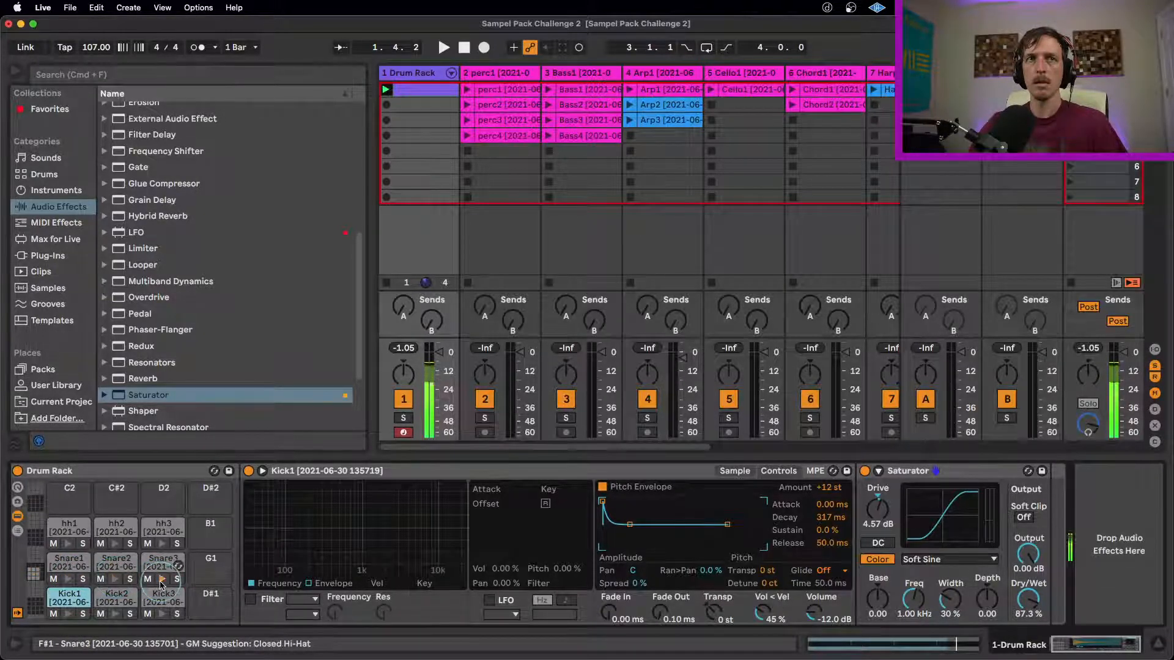
- Audition the snare pads, layer Snare2 onto the Snare3 pad as an Instrument Rack, and trigger the combined sound
left_click(62, 571)
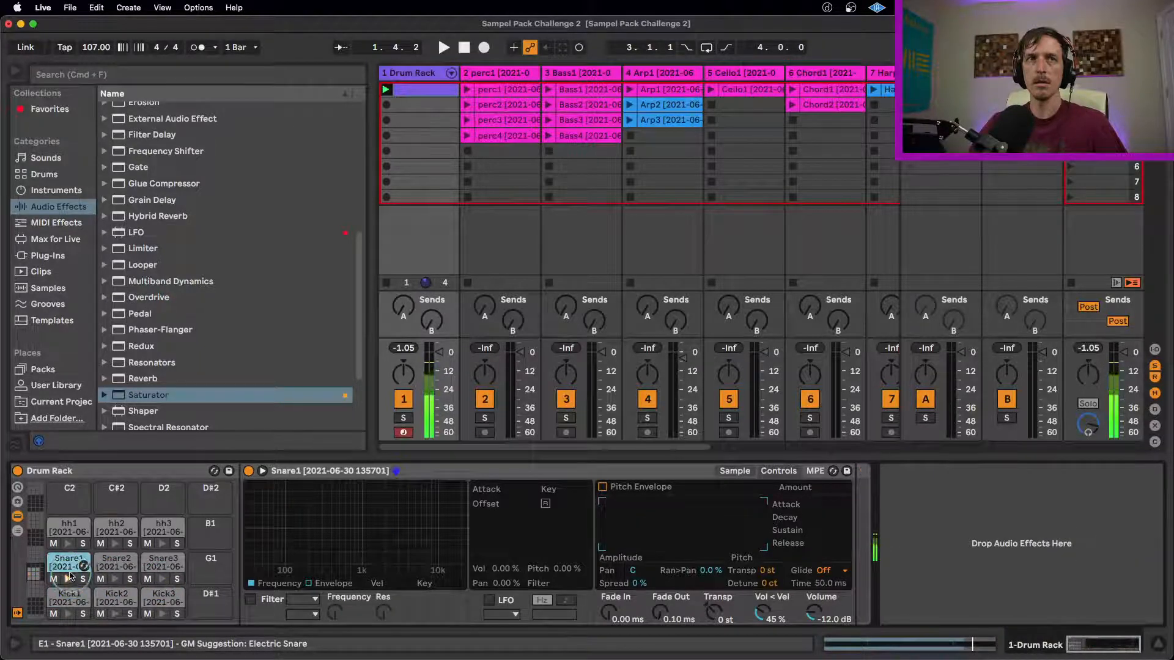
left_click(114, 567)
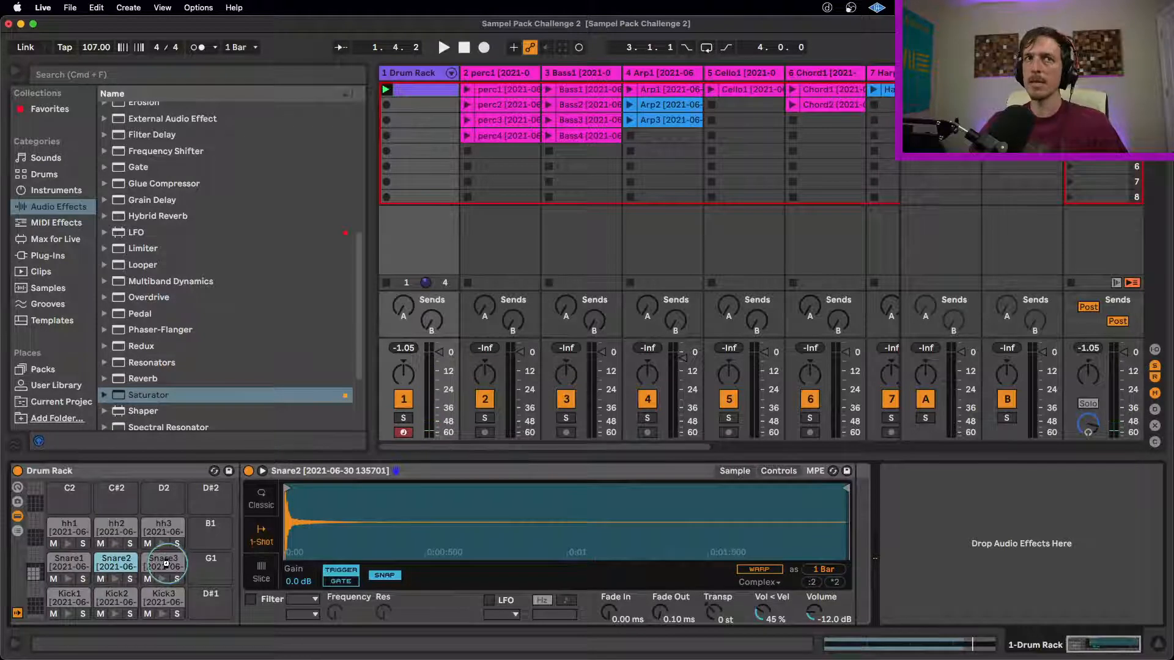
left_click_drag(166, 563, 169, 567)
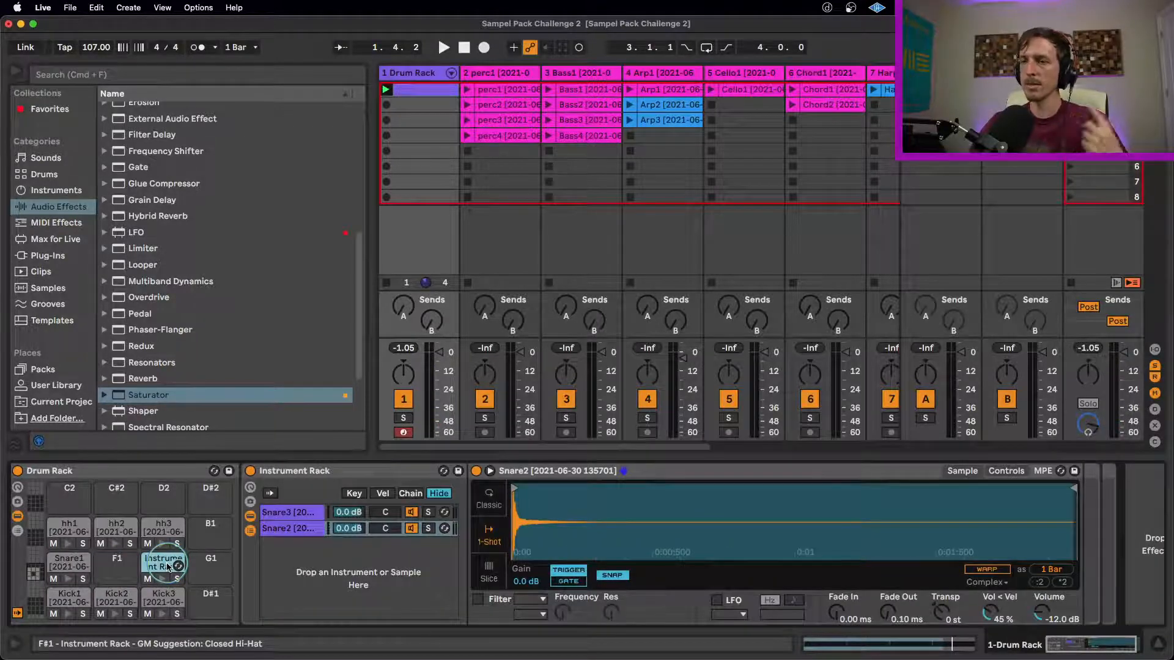
left_click(164, 580)
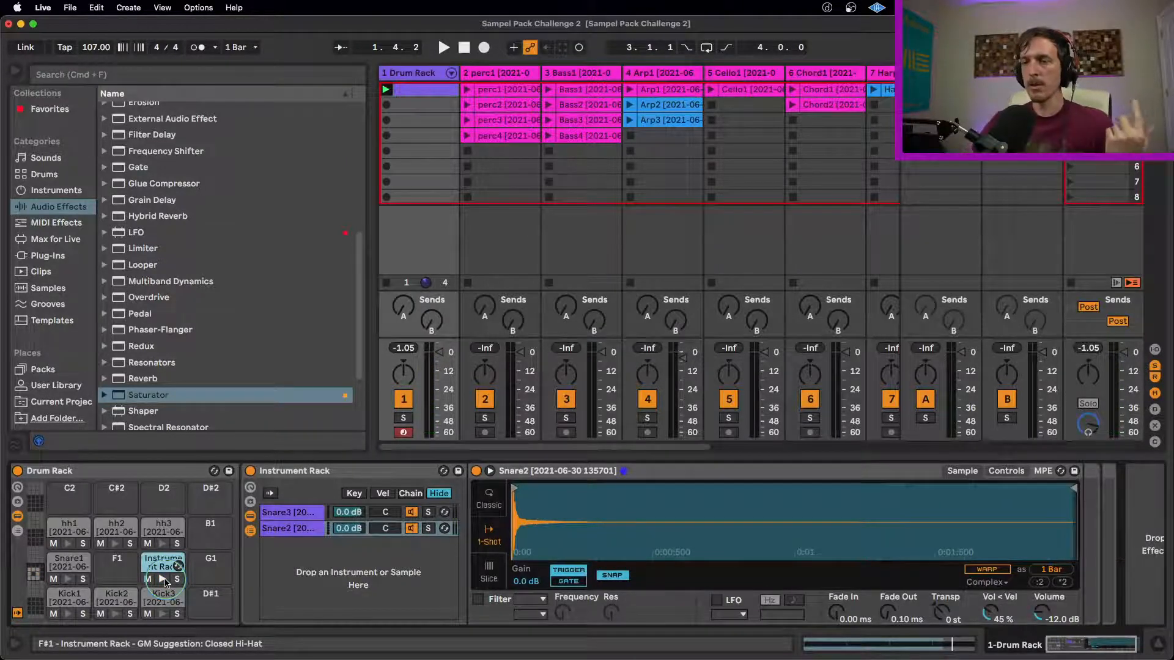
left_click(164, 579)
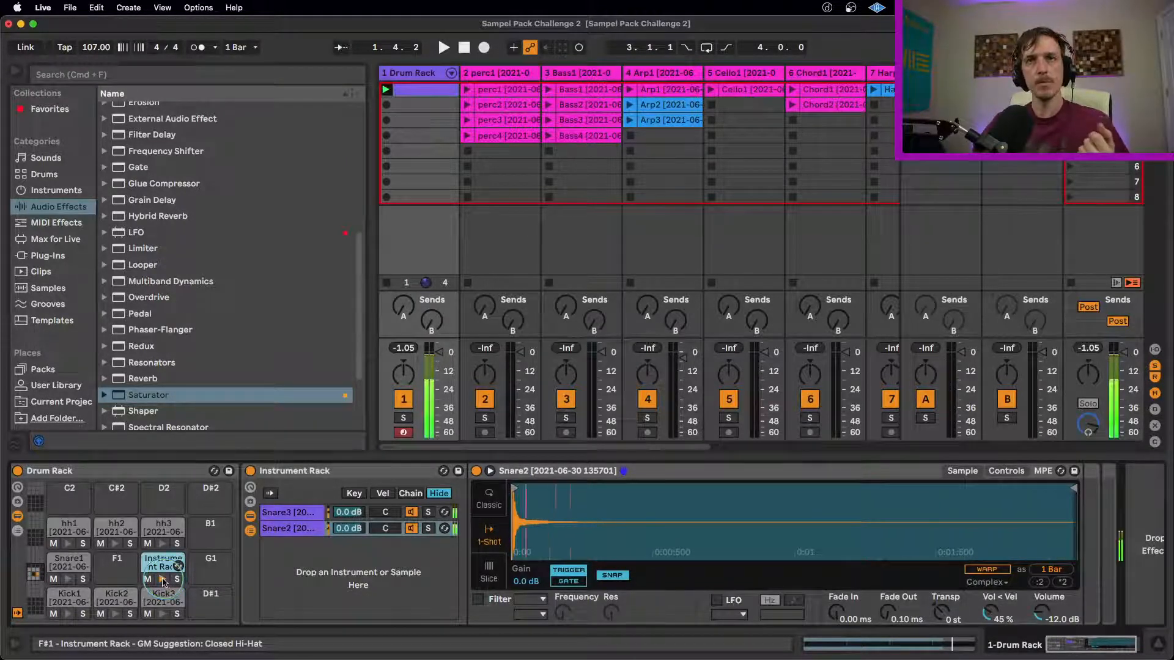
- In the Drum Rack clip, add Kick2 notes at 1.2 and 1.4, and launch the clip
left_click(425, 91)
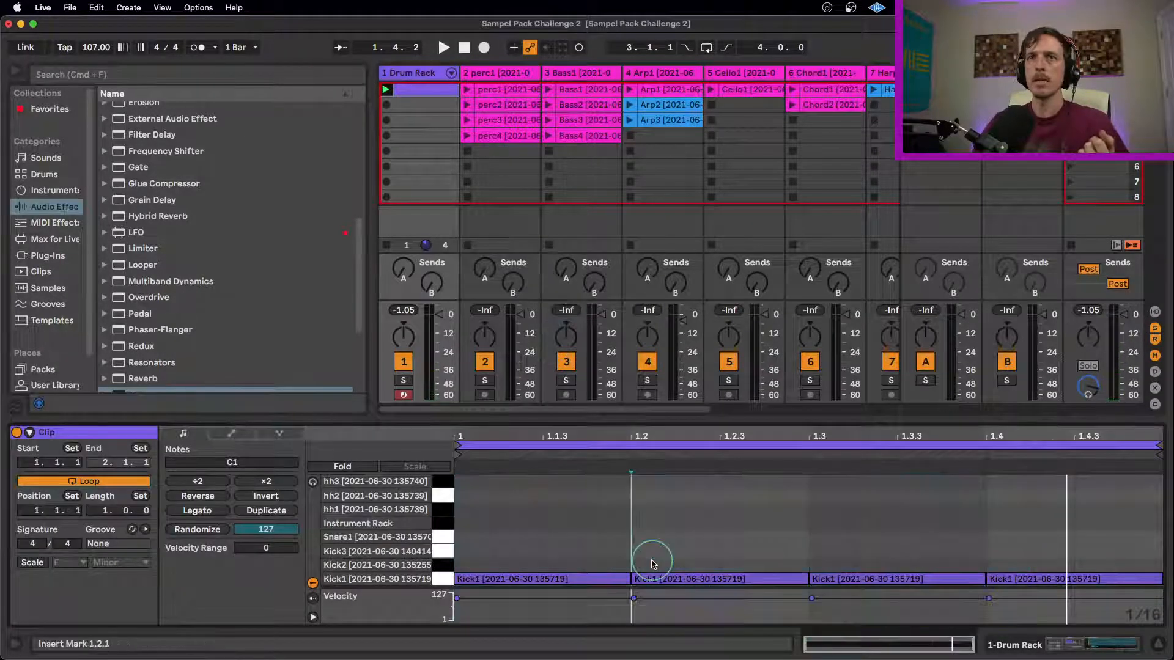
double_click(651, 564)
double_click(996, 563)
left_click(387, 89)
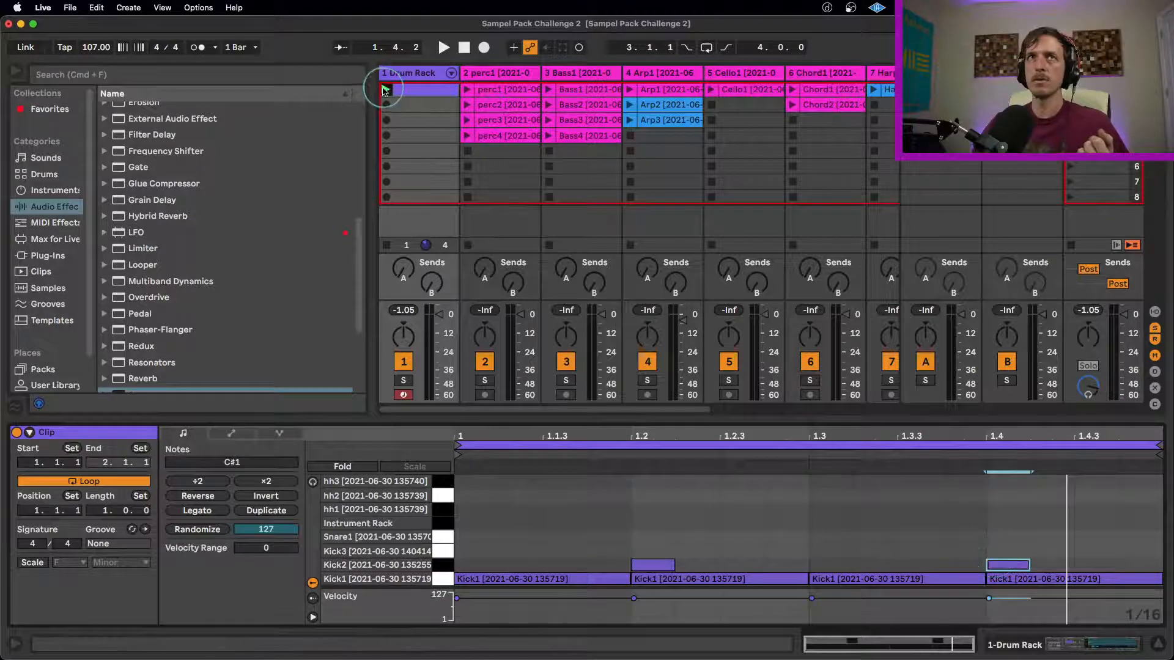
- Move the two added notes up to the Instrument Rack row at F#1, listen to the beat, and show the Drum Rack's devices
left_click(451, 567)
key("Up")
key("Up")
key("Up")
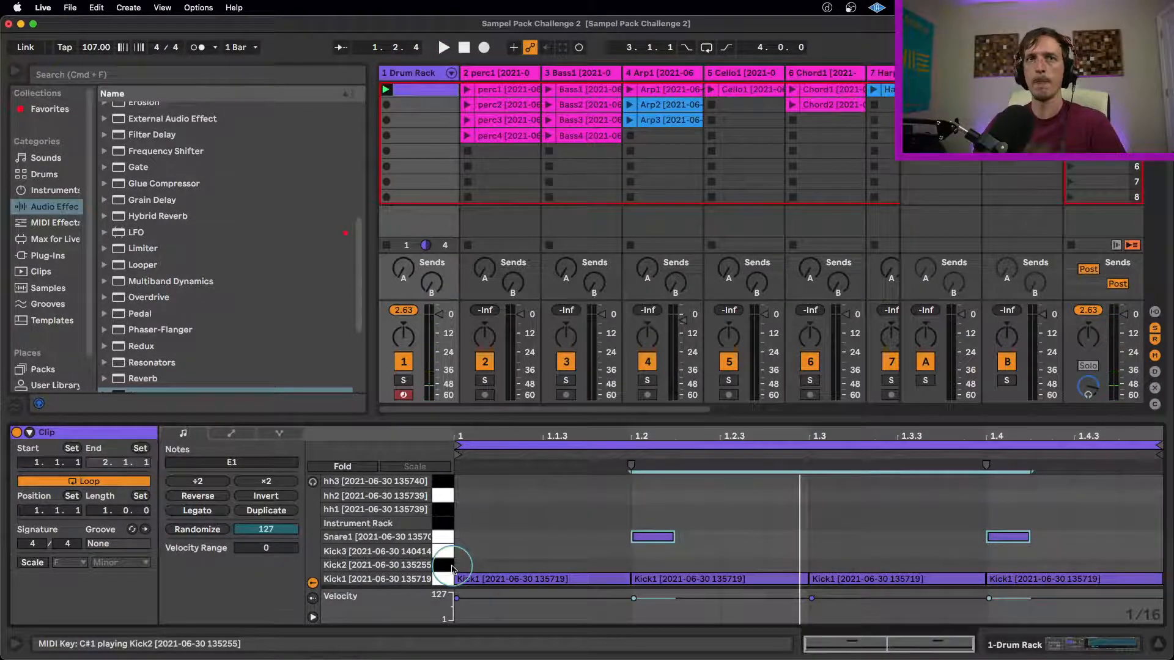
key("Up")
key("Up")
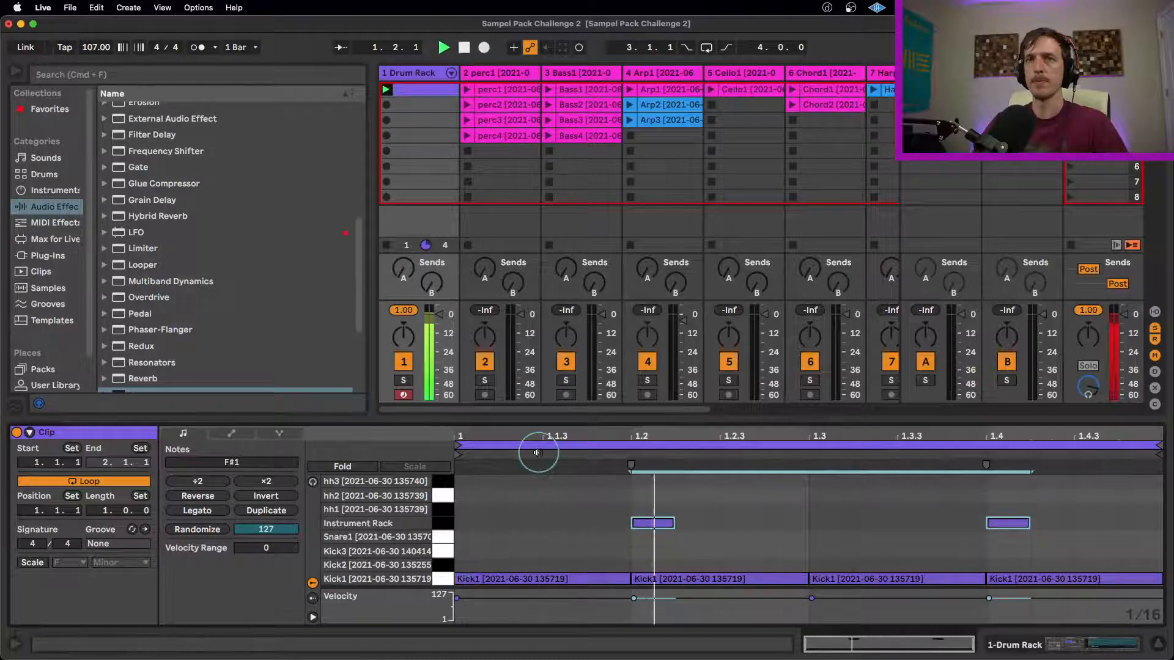
left_click(416, 74)
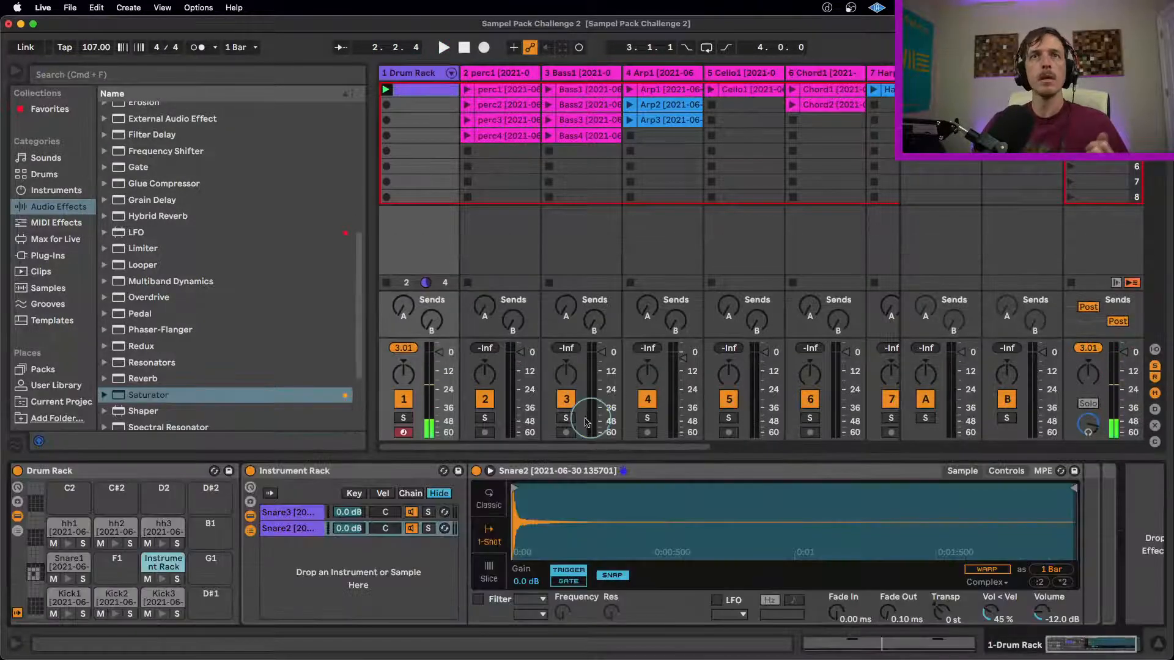
- Add a Hybrid Reverb and a Glue Compressor after the Snare2 sample in the Instrument Rack
scroll(143, 292, "down", 4)
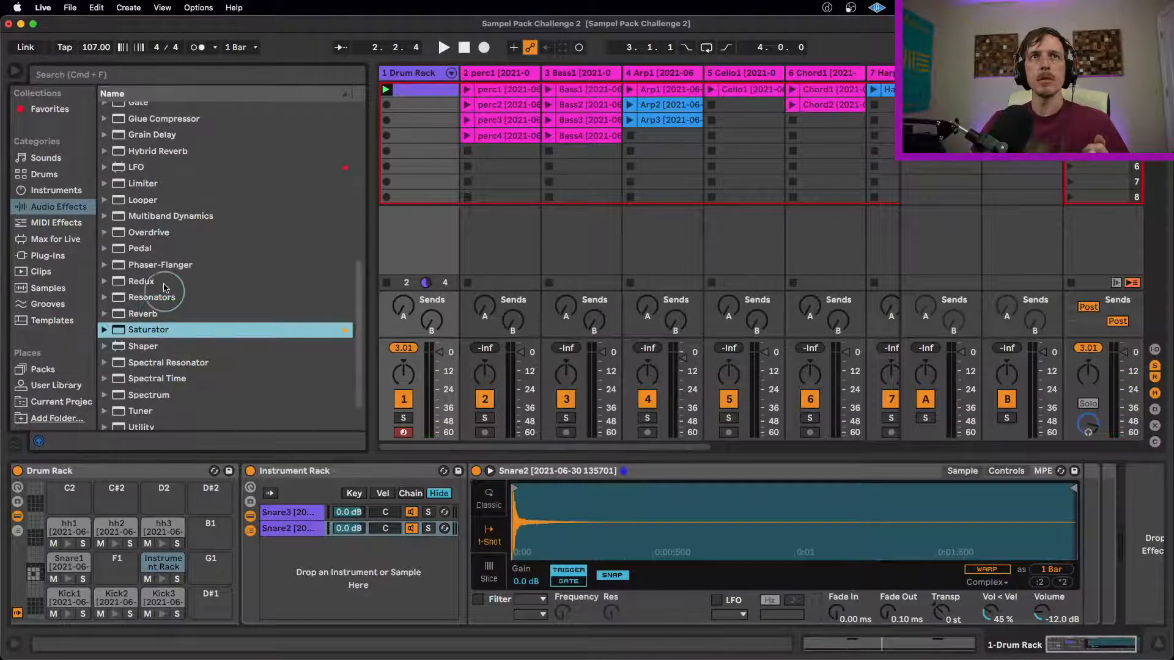
scroll(183, 289, "up", 3)
scroll(183, 275, "up", 2)
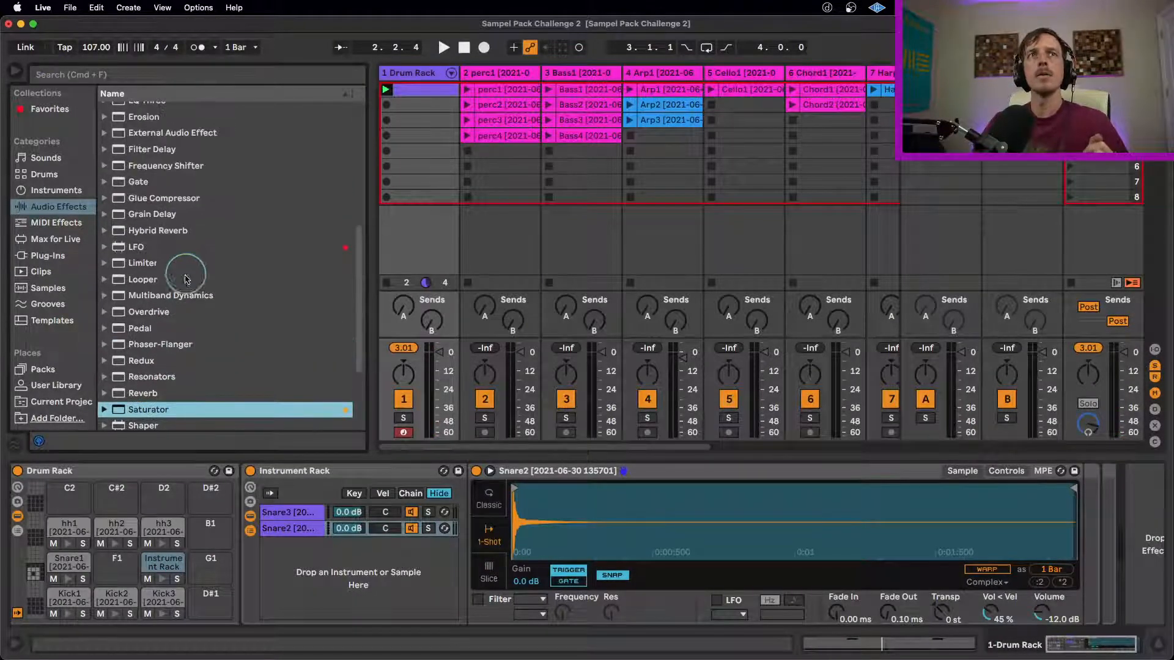
left_click(145, 234)
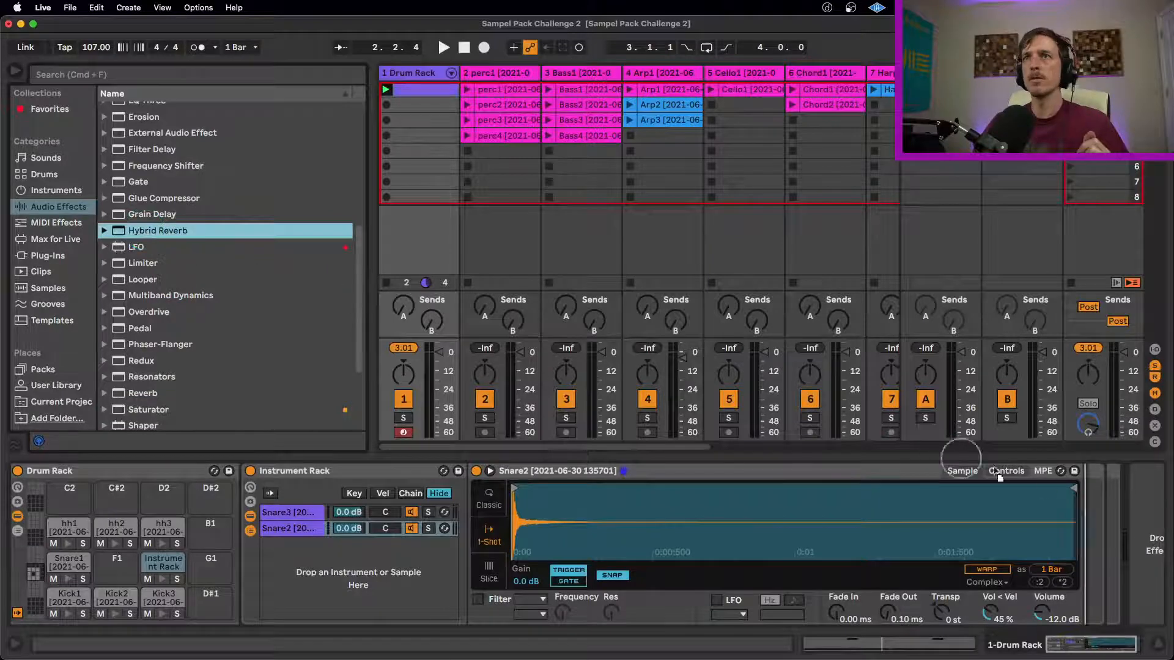
left_click_drag(1085, 489, 1085, 489)
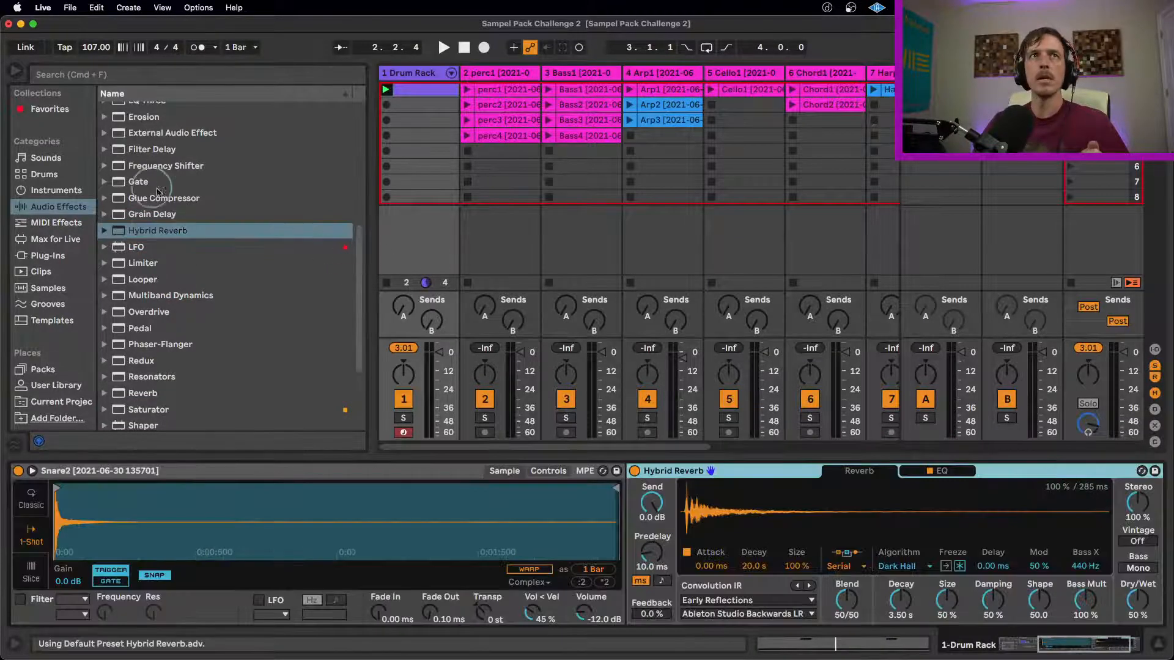
left_click_drag(158, 191, 1055, 500)
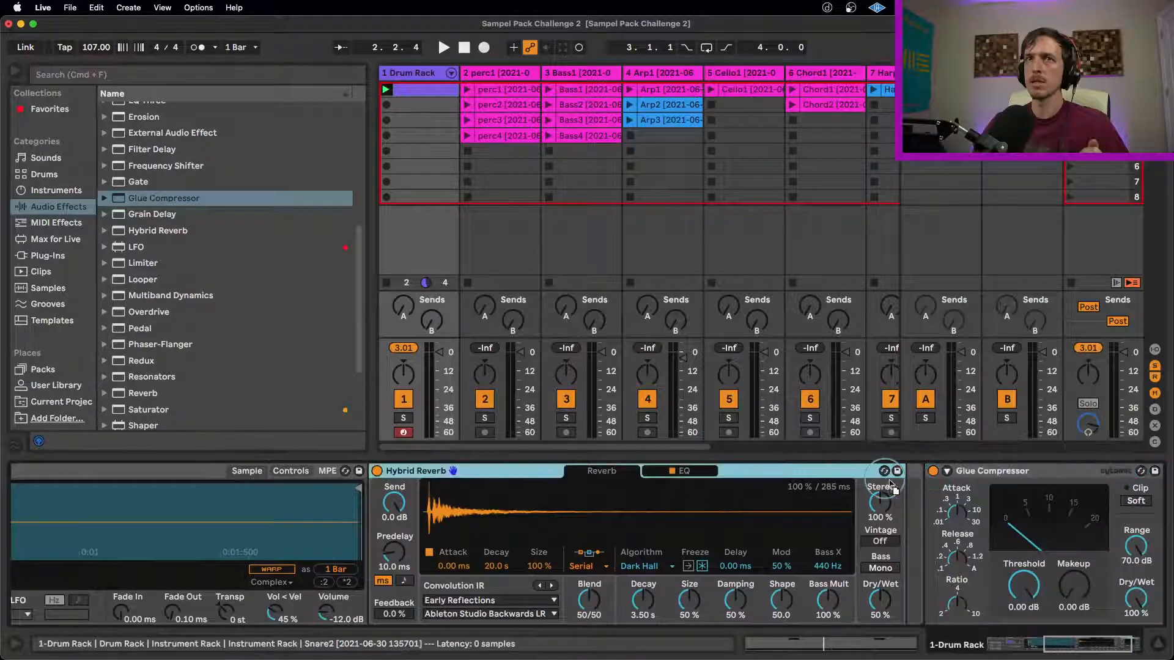
- Set the Hybrid Reverb to convolution only with the Made for Drums impulse Big Snare, and play the beat
key("space")
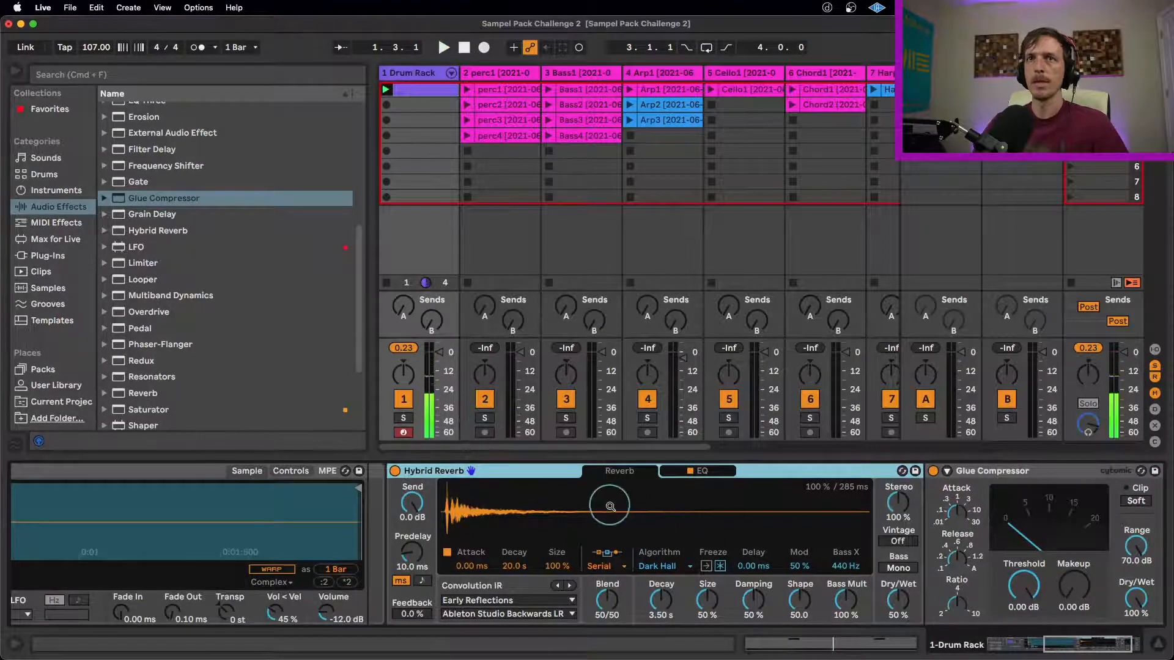
left_click(599, 566)
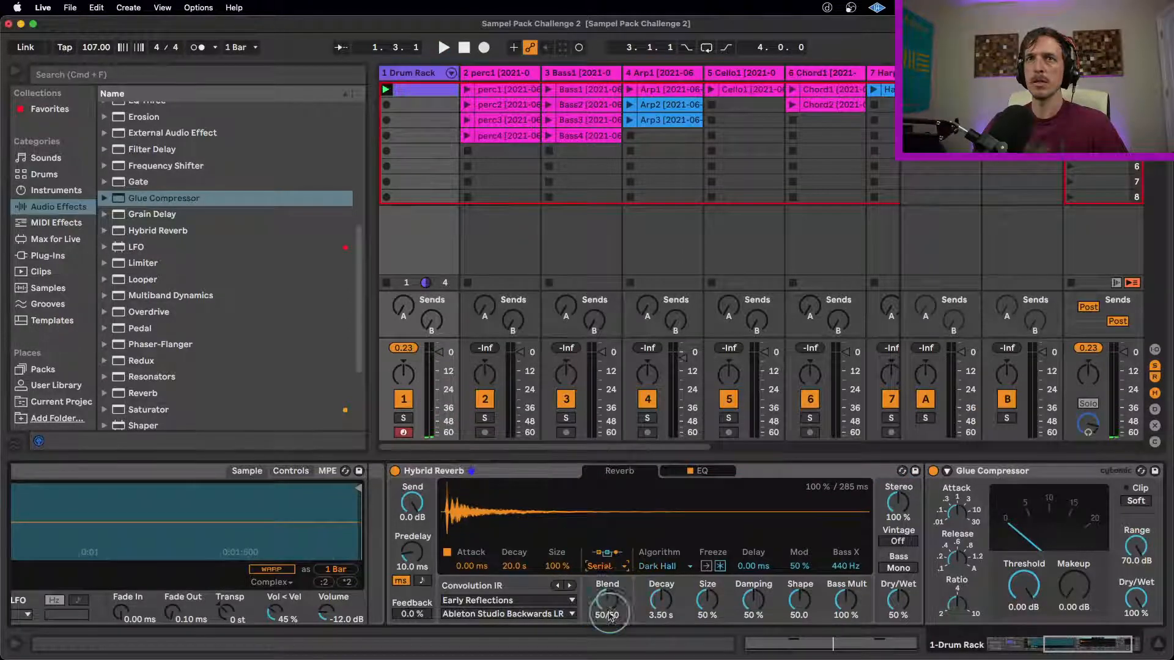
left_click(544, 600)
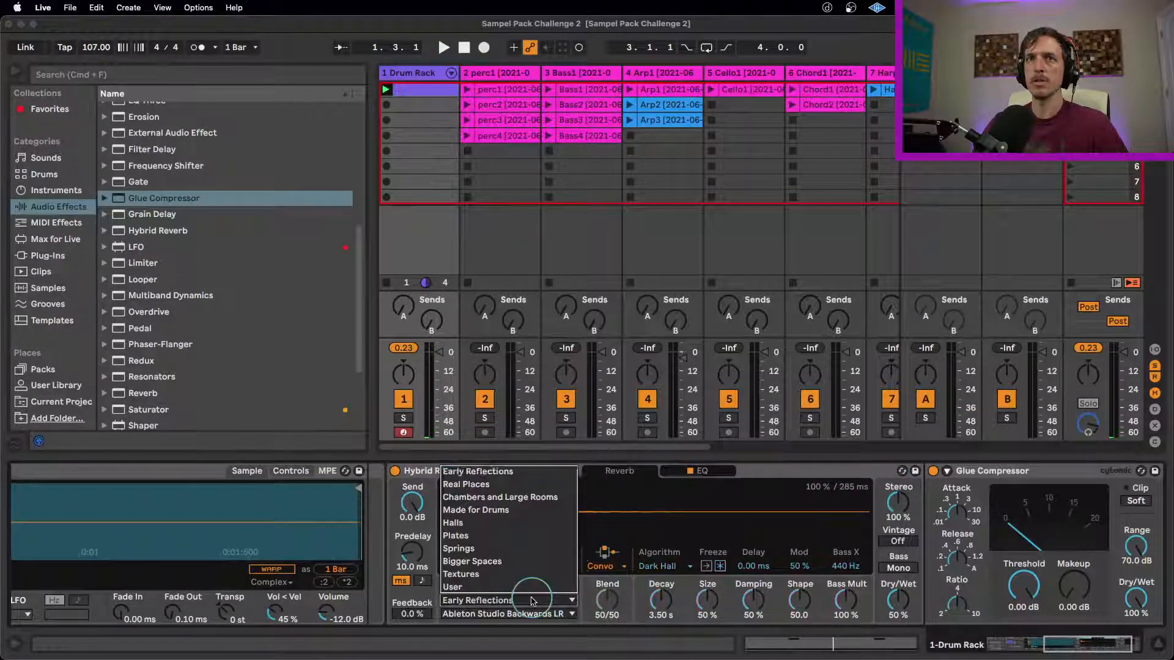
left_click(523, 519)
left_click(523, 614)
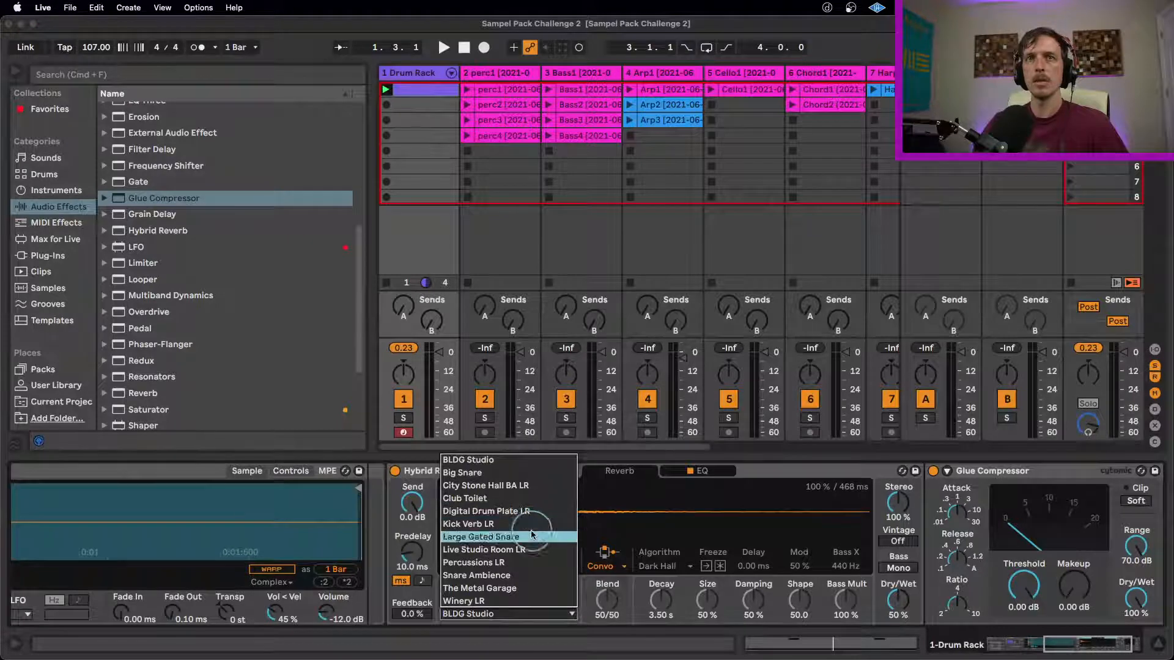
left_click(519, 472)
key("space")
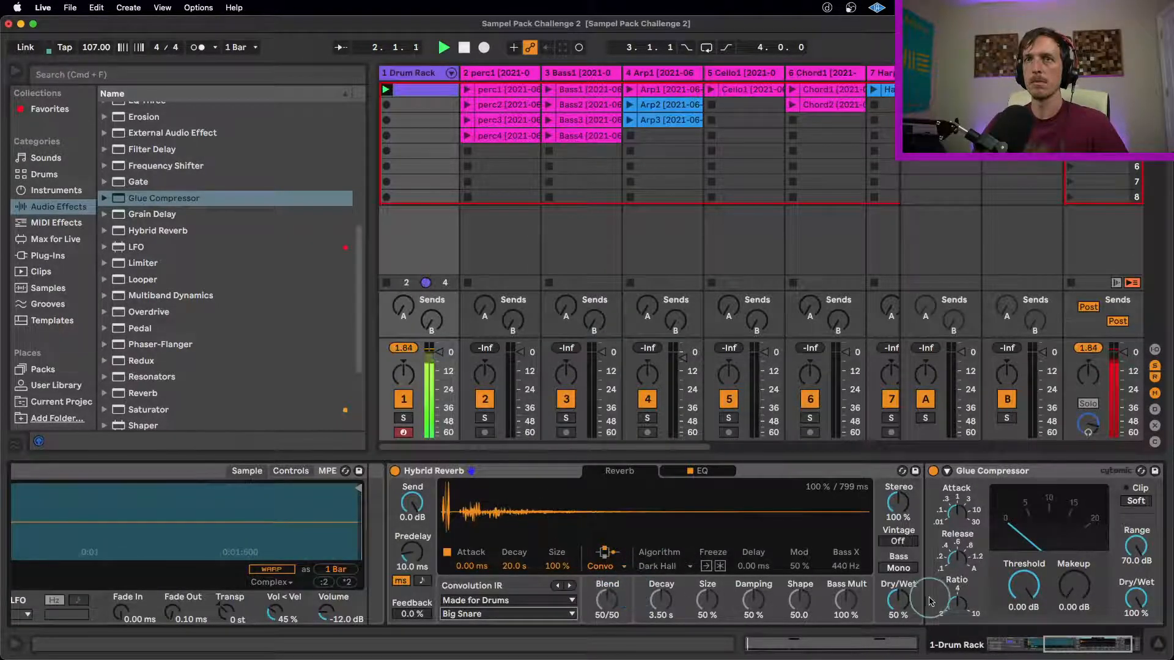
- Set the reverb's Dry/Wet to 29% and impulse size to 59%, and the Glue Compressor's threshold to -20.3 dB, makeup 11.7 dB, Soft on
left_click_drag(898, 600, 898, 621)
mouse_move(1009, 569)
left_mouse_down()
mouse_move(1010, 591)
mouse_move(1074, 574)
mouse_move(1071, 585)
mouse_move(1024, 584)
left_mouse_up()
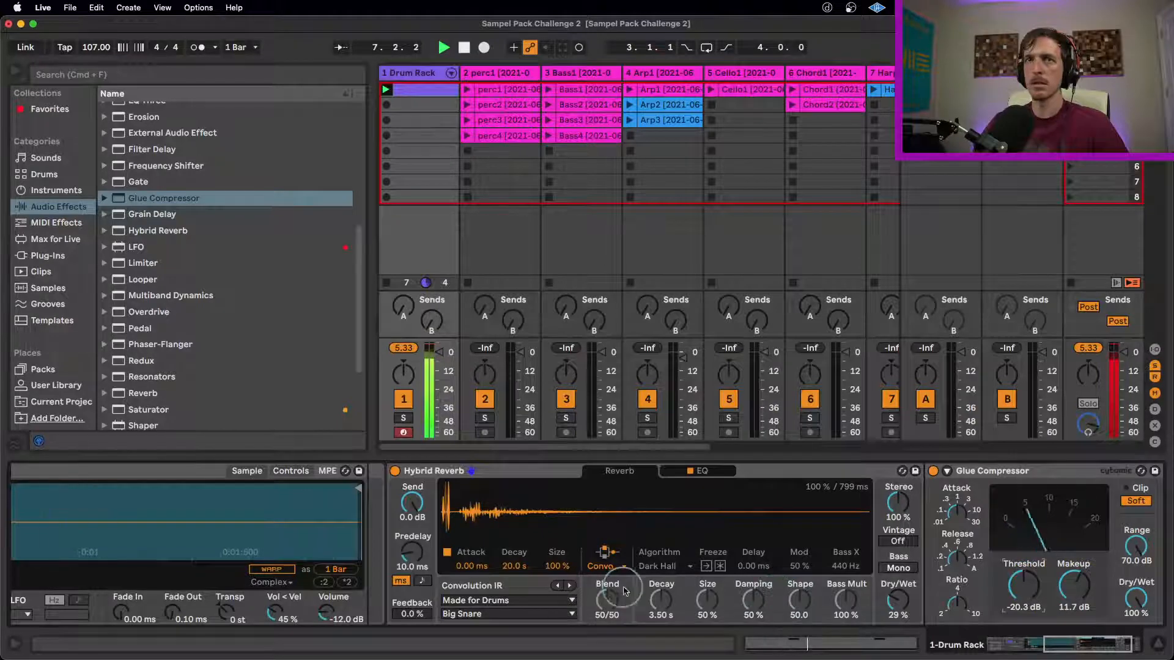
mouse_move(555, 565)
left_mouse_down()
mouse_move(556, 592)
mouse_move(555, 564)
left_mouse_up()
- Lower the Drum Rack track volume to -5.3 dB, stop playback and reset the track's peak level
left_click(439, 359)
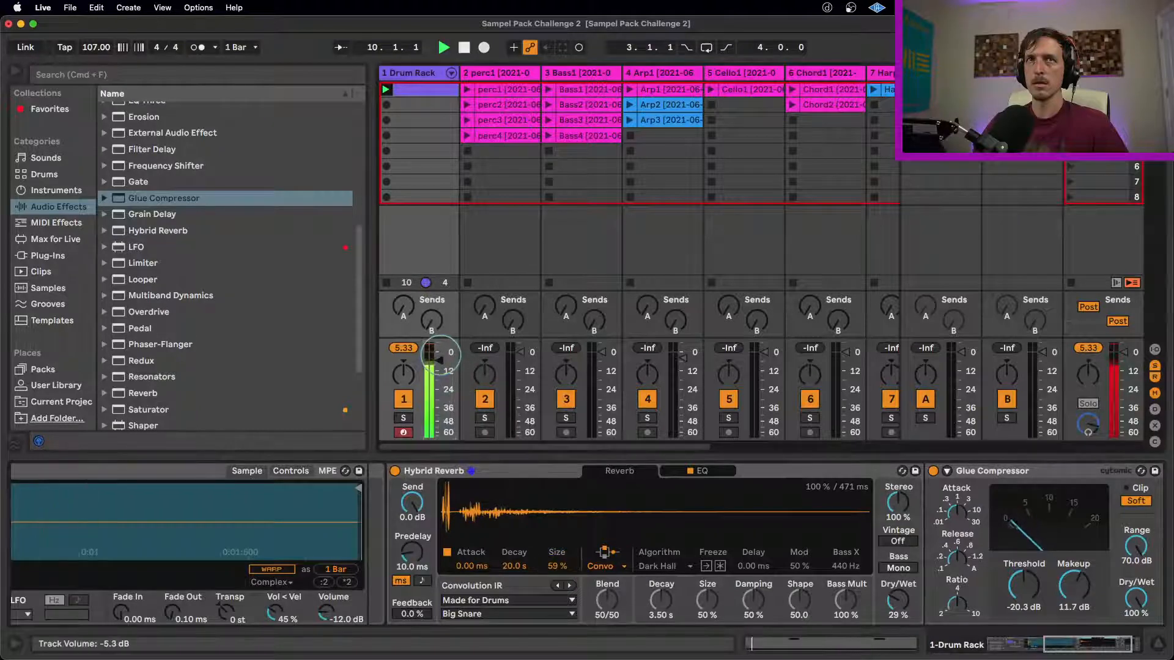
left_click(524, 410)
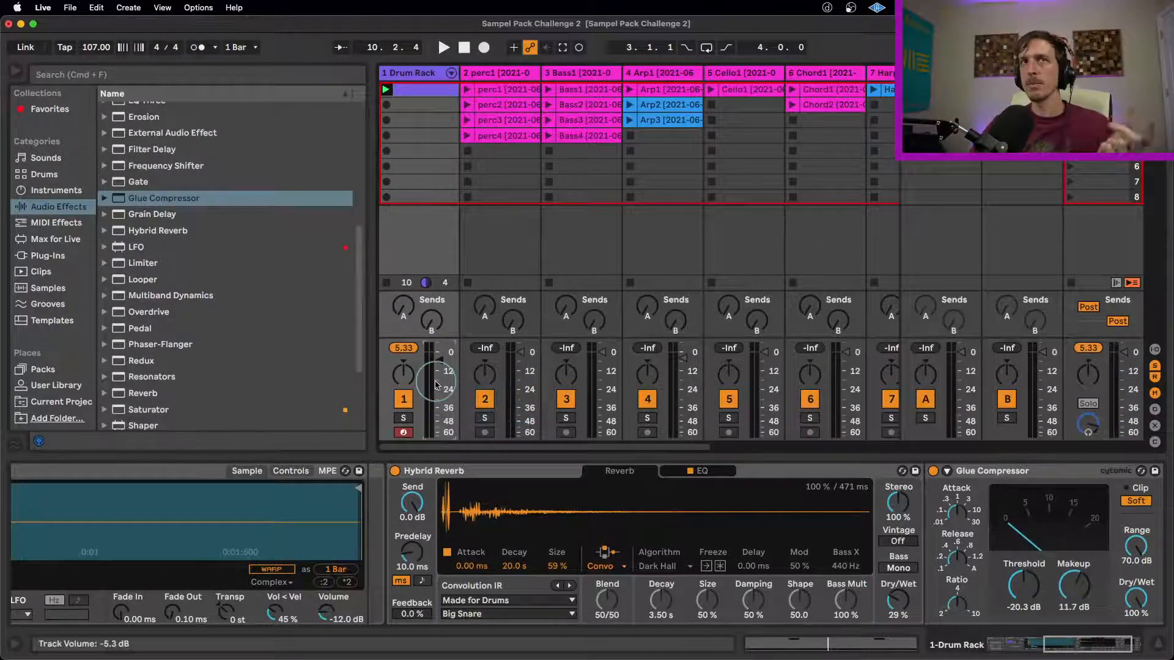
left_click(404, 347)
- Audition the hh1 pad and fill the hh1 row of the Drum Rack clip with a note on every eighth from 1.1.1
left_click_drag(1095, 649, 1016, 648)
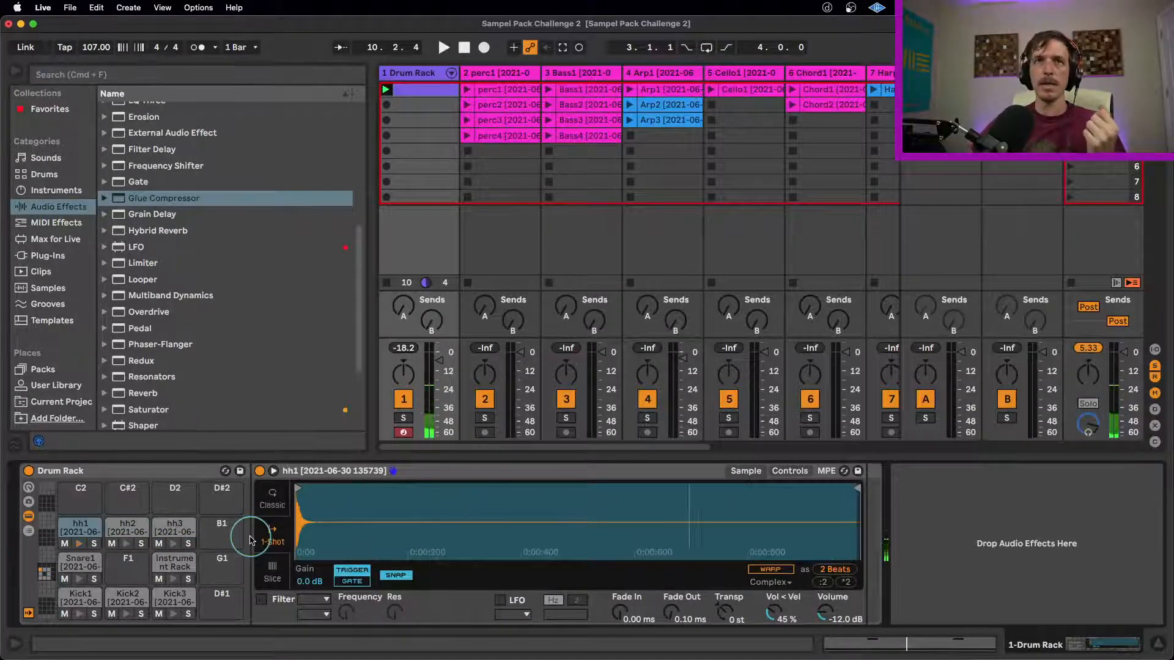
double_click(421, 90)
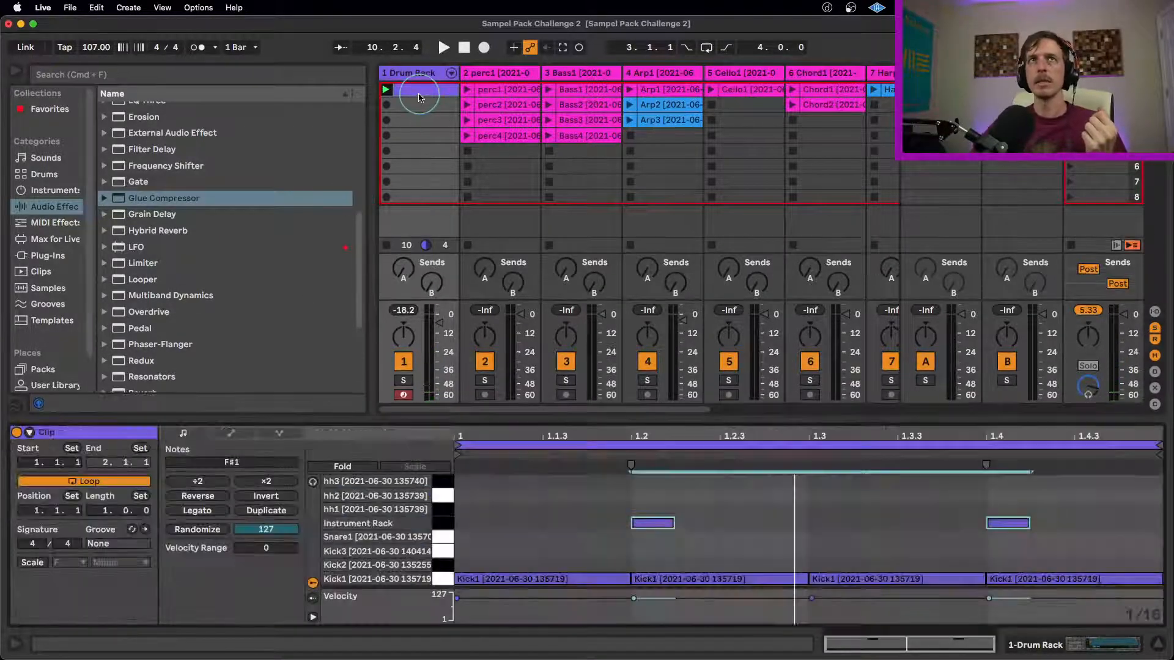
double_click(483, 510)
left_click(448, 470)
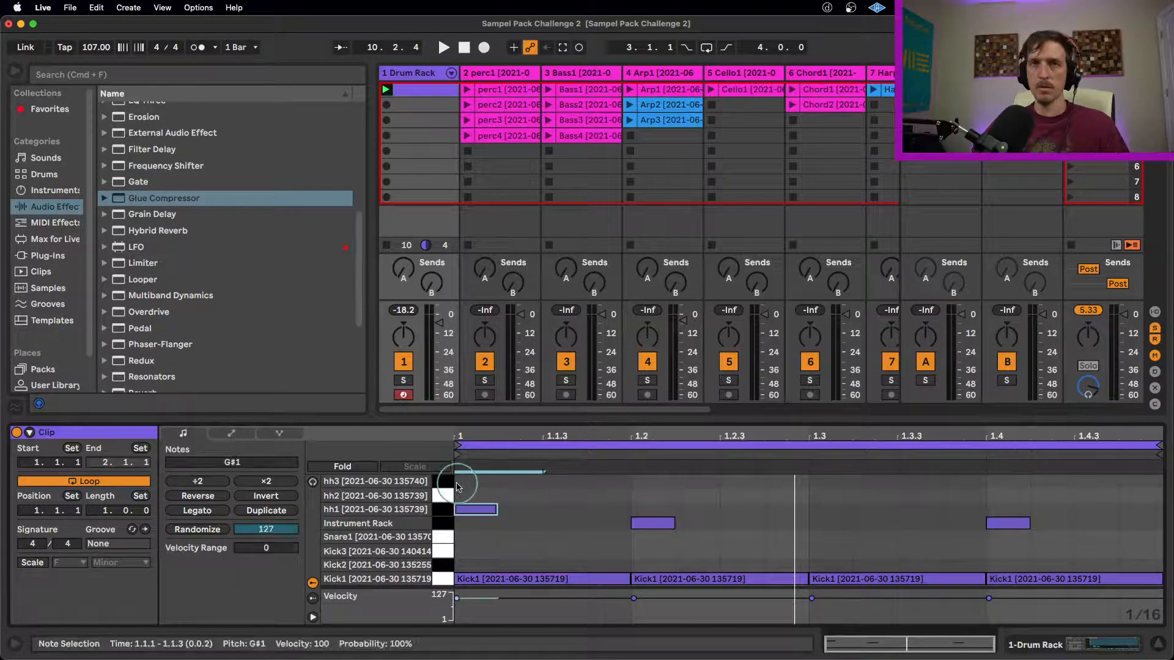
key("super+d")
key("super+d")
key("super+d")
key("super+d")
key("super+d")
key("super+d")
key("super+d")
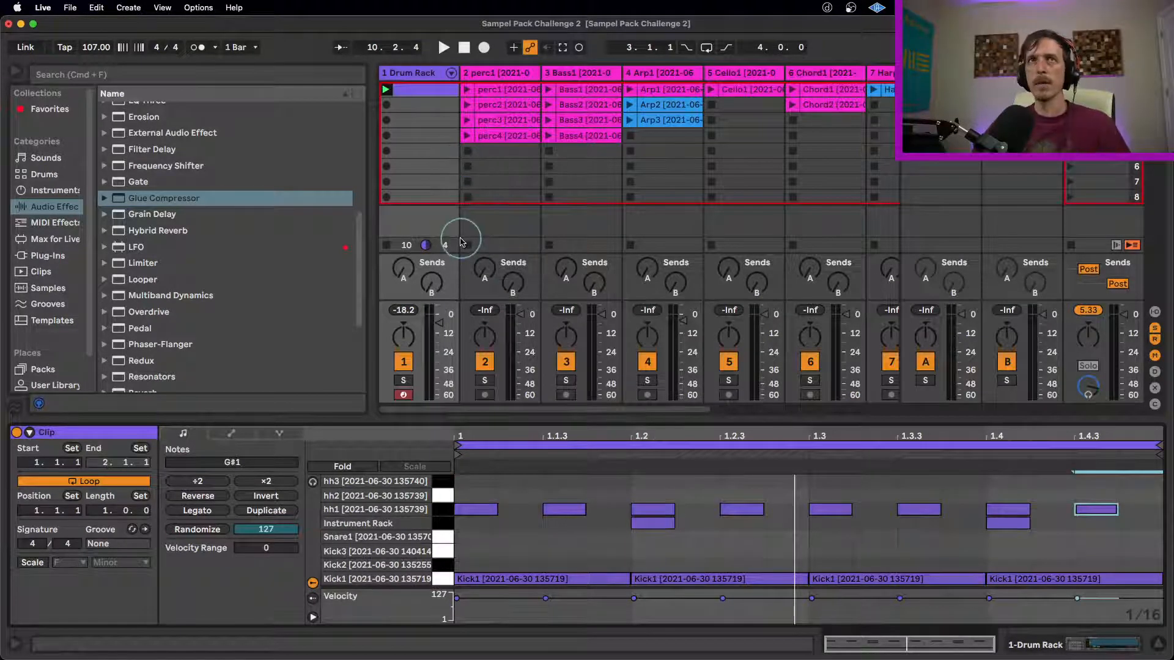
- Lower the velocity of all hh1 notes to 41 while checking the beat
key("space")
left_click(446, 514)
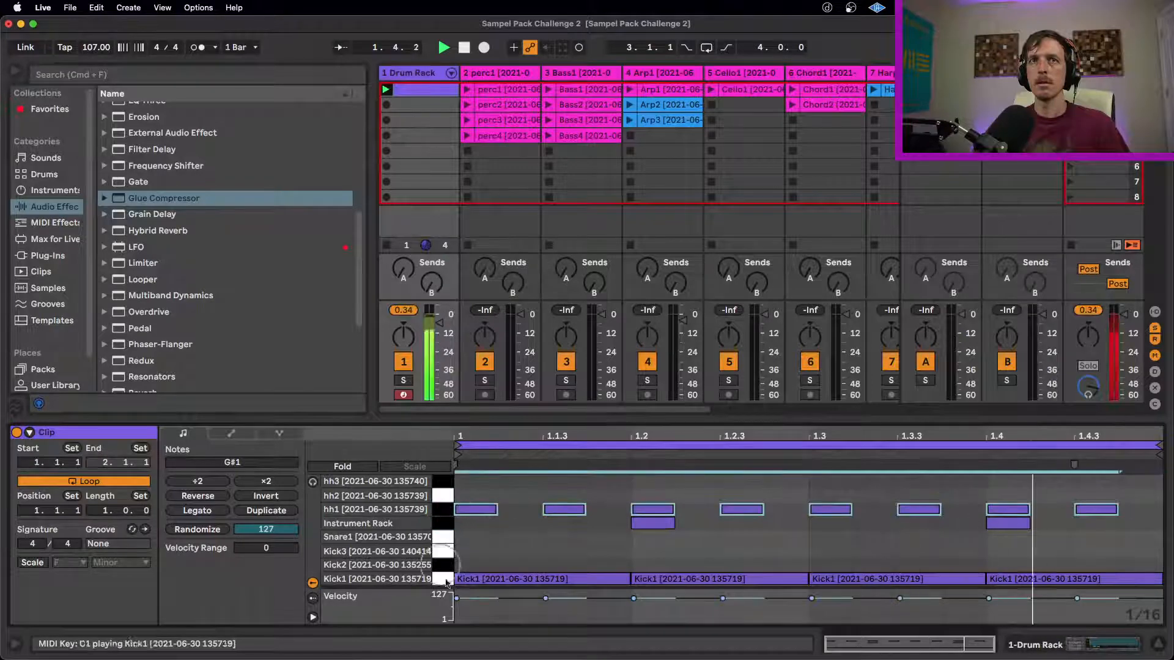
left_click_drag(456, 597, 455, 611)
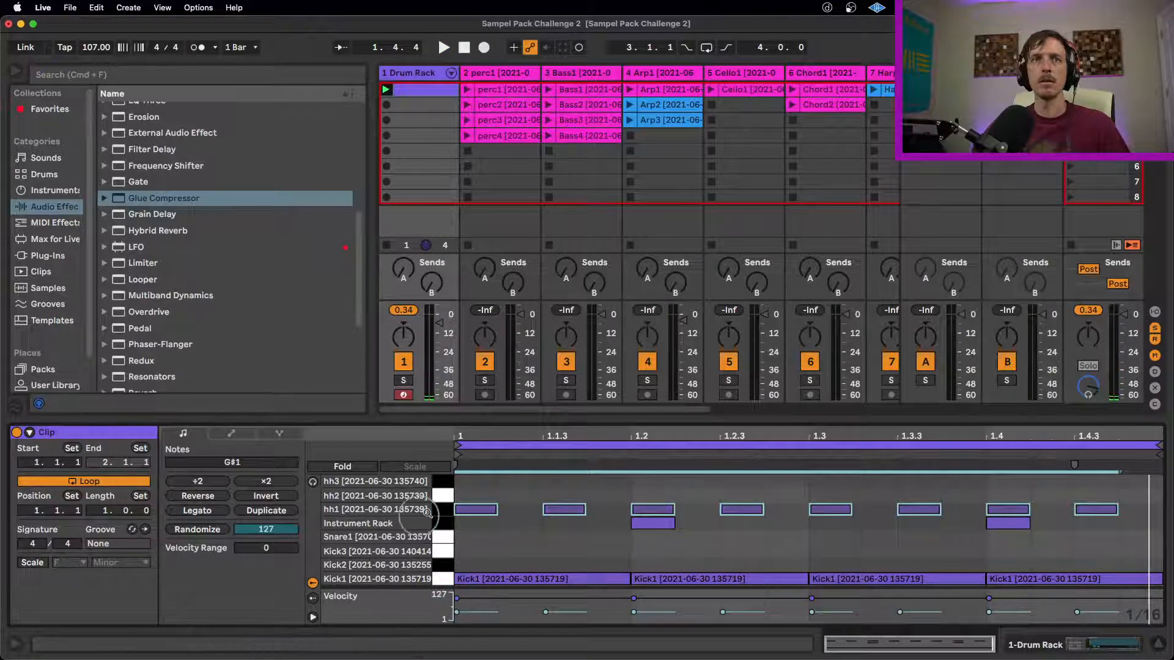
key("space")
- Duplicate the hh1 note across the bar to make a continuous sixteenth-note pattern, and play it
left_click(479, 511)
key("super+d")
key("super+d")
key("super+d")
key("super+d")
key("super+d")
key("super+d")
key("super+d")
key("super+d")
key("super+d")
key("super+d")
key("super+d")
key("super+d")
key("super+d")
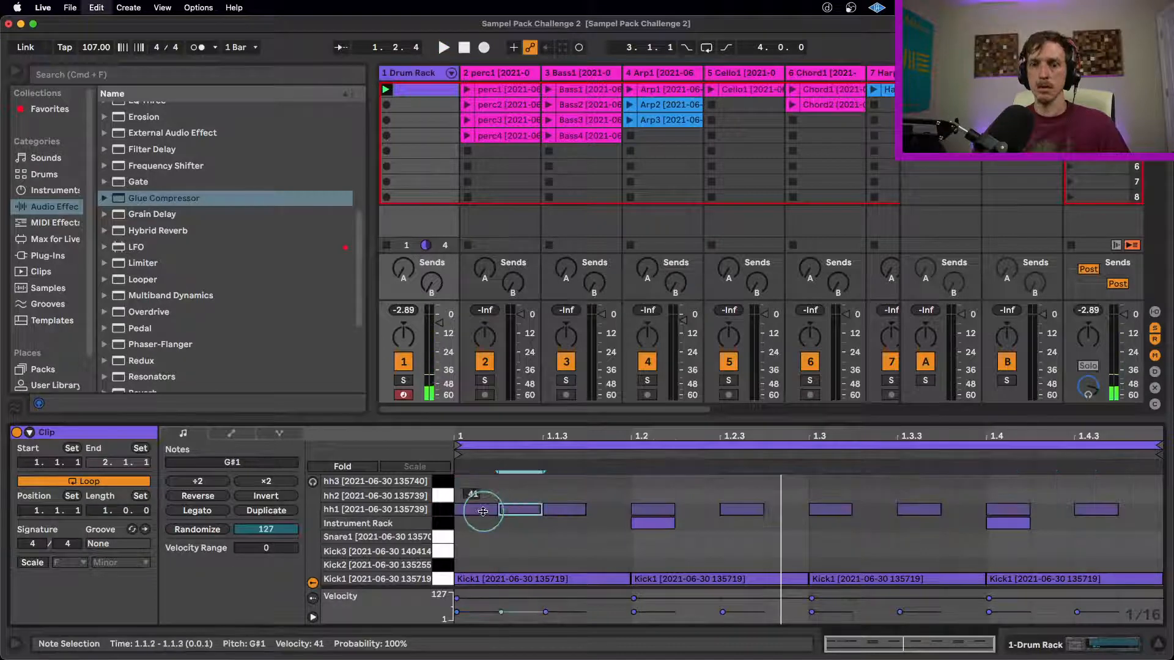
key("super+d")
key("super+d")
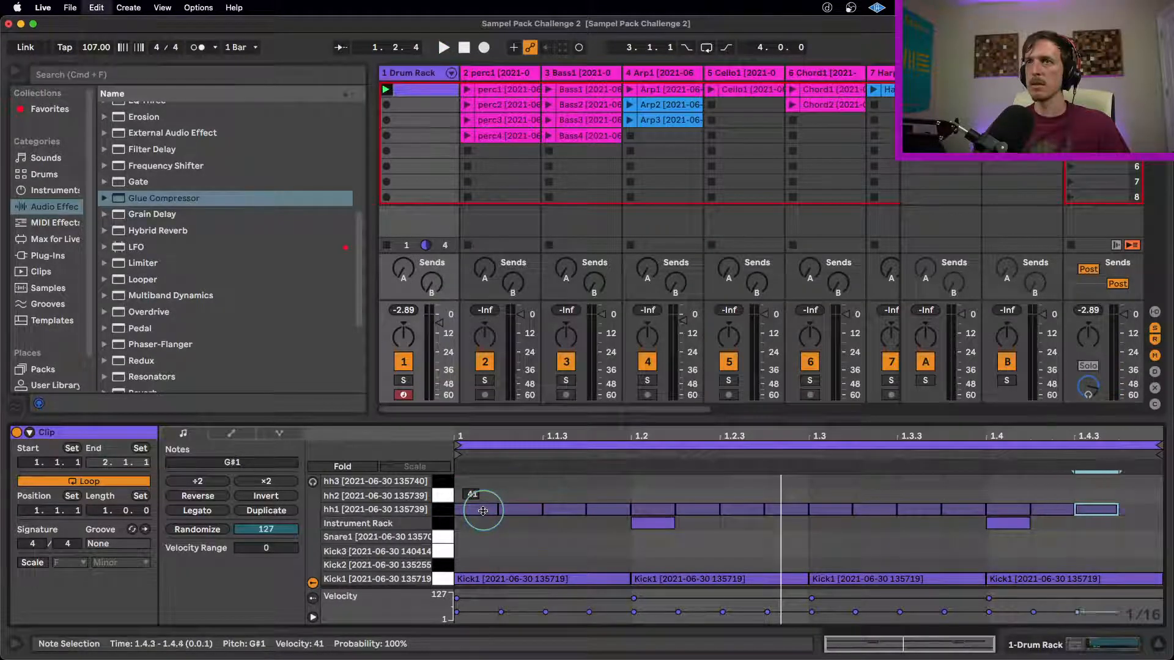
key("space")
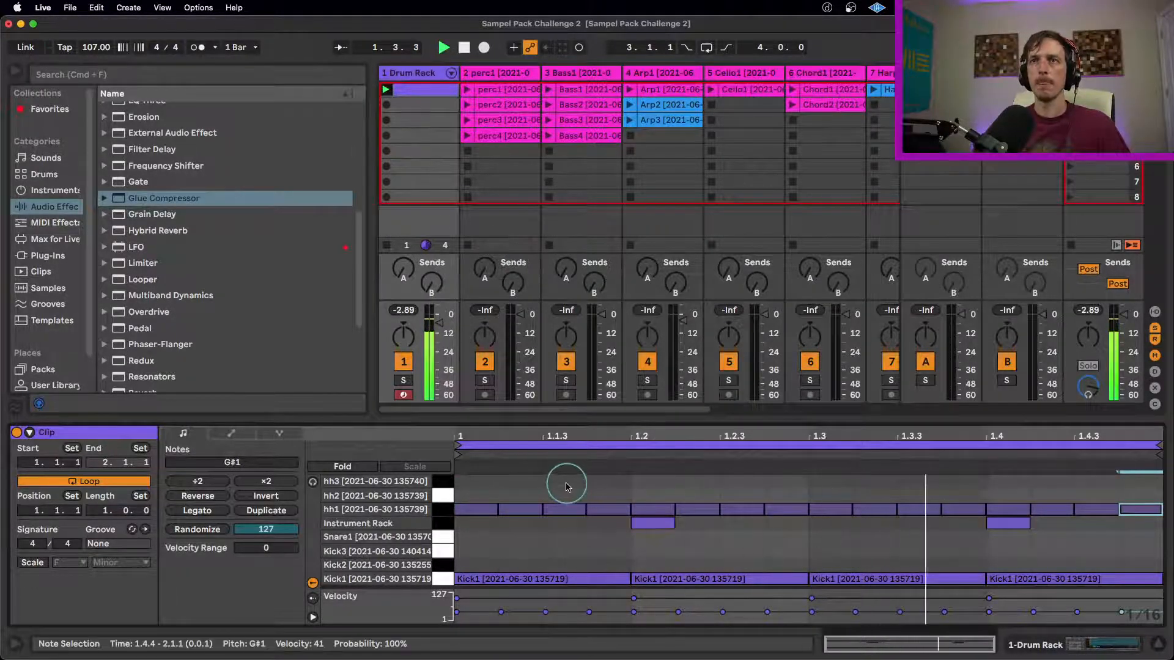
- Set Kick1's pitch envelope amount to +6 st while the beat plays, and stop playback
double_click(413, 73)
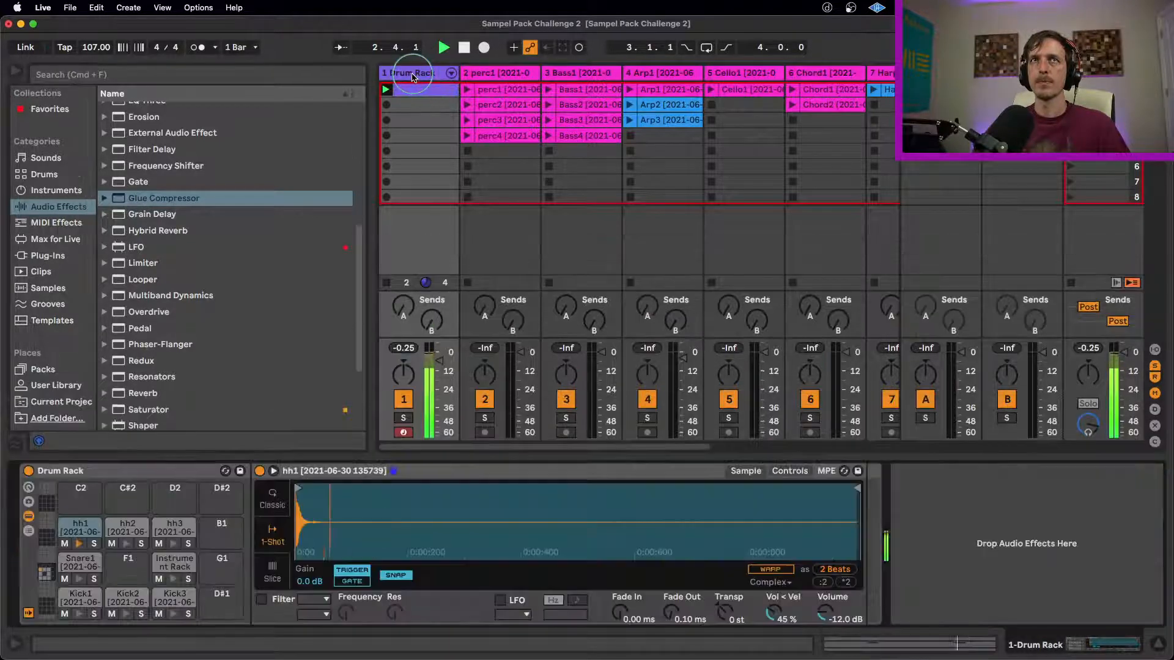
left_click(80, 597)
left_click(787, 472)
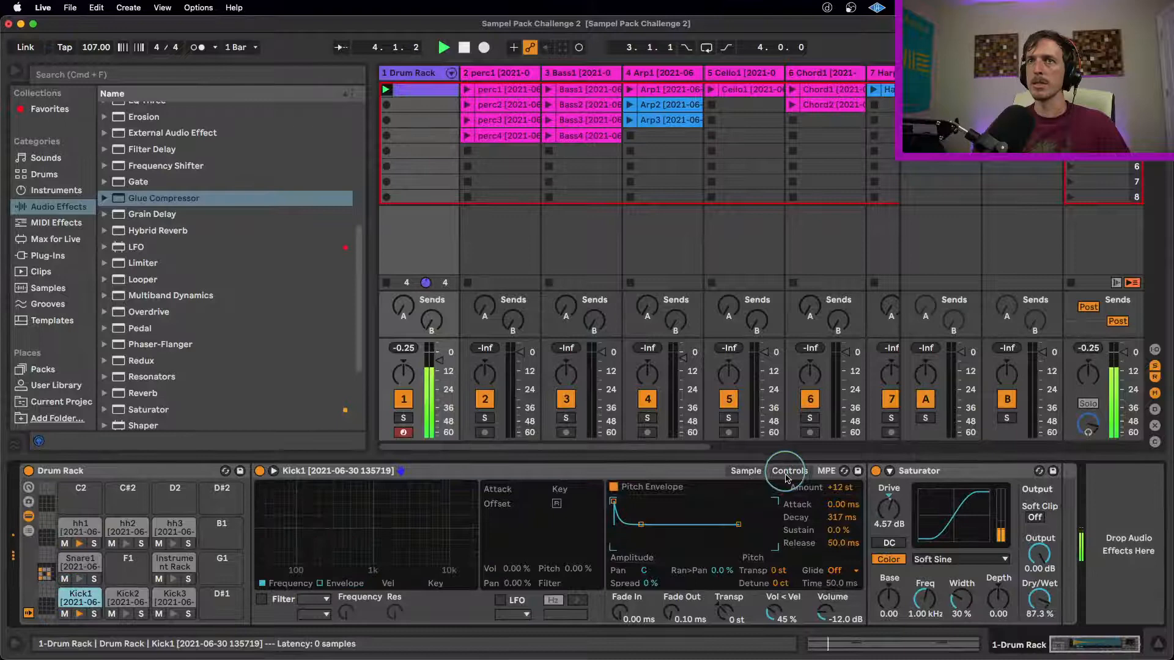
left_click(839, 488)
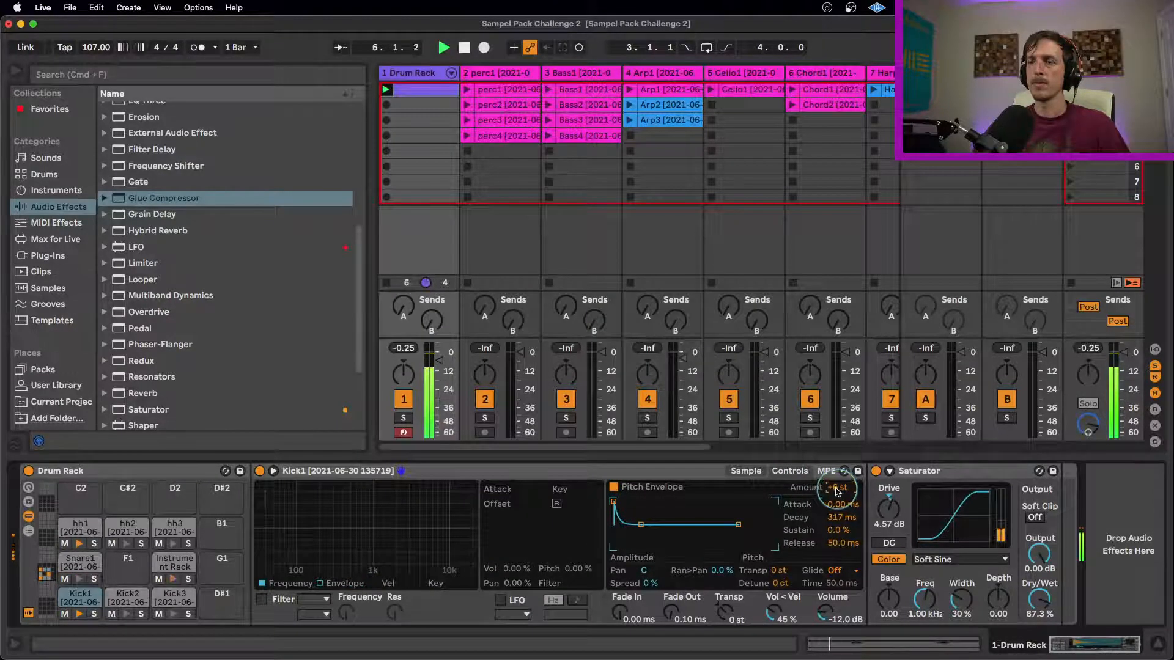
key("space")
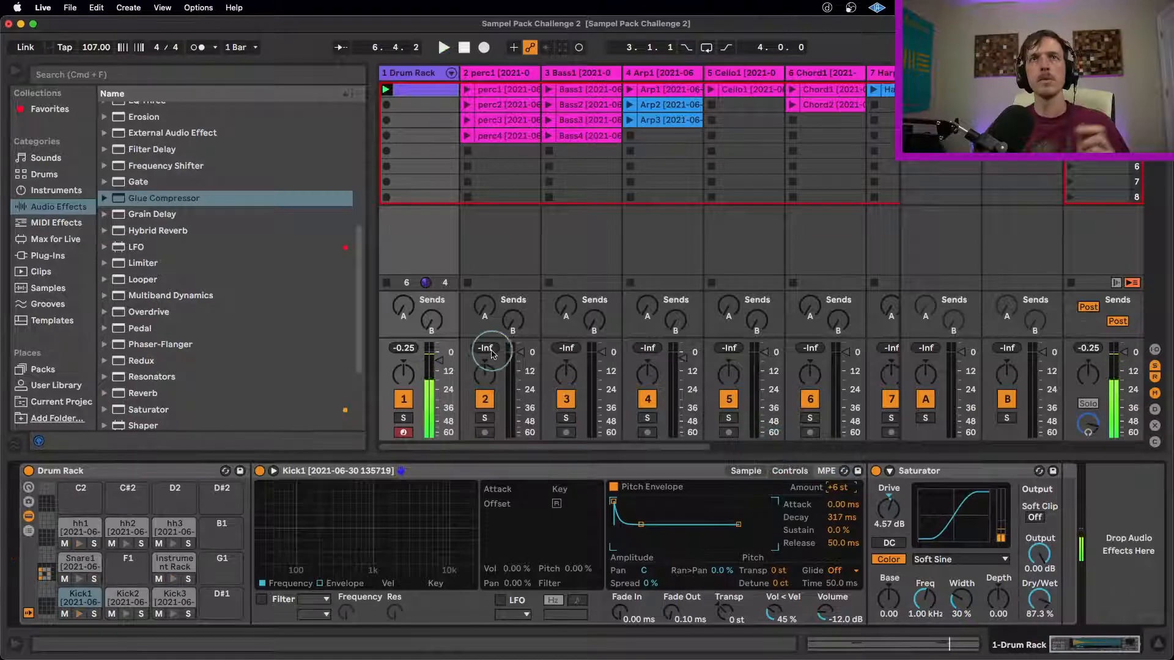
- Audition perc1 through perc4 with the drums, set the perc track volume to -13.5 dB, and show the perc4 clip
left_click(467, 90)
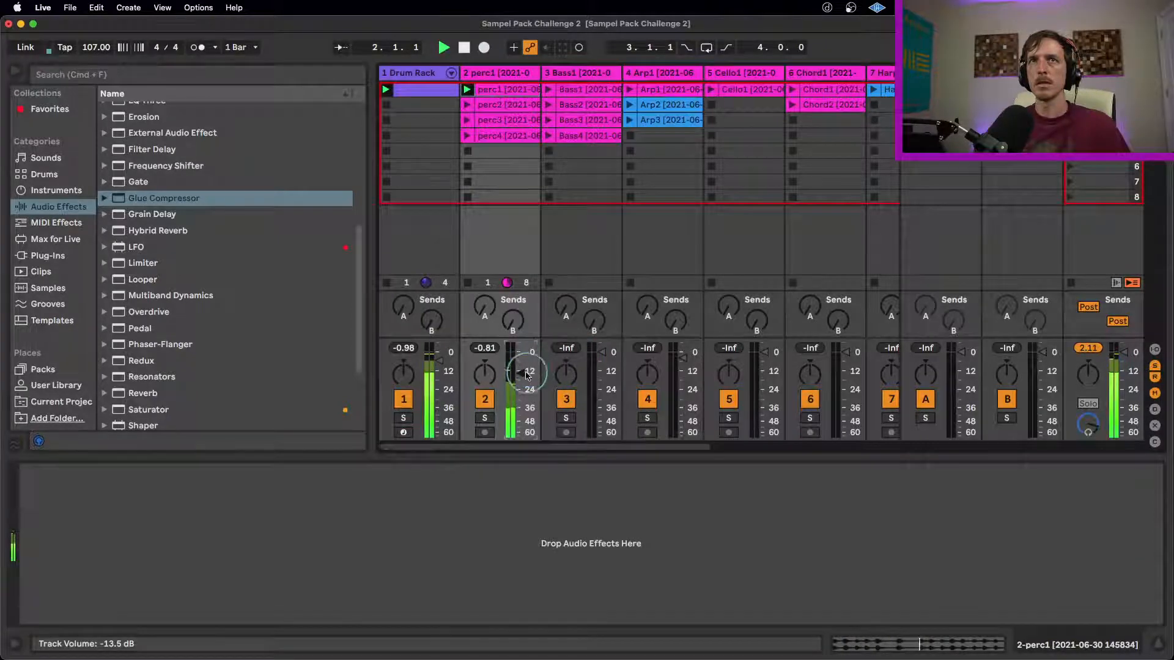
left_click(468, 105)
left_click(469, 108)
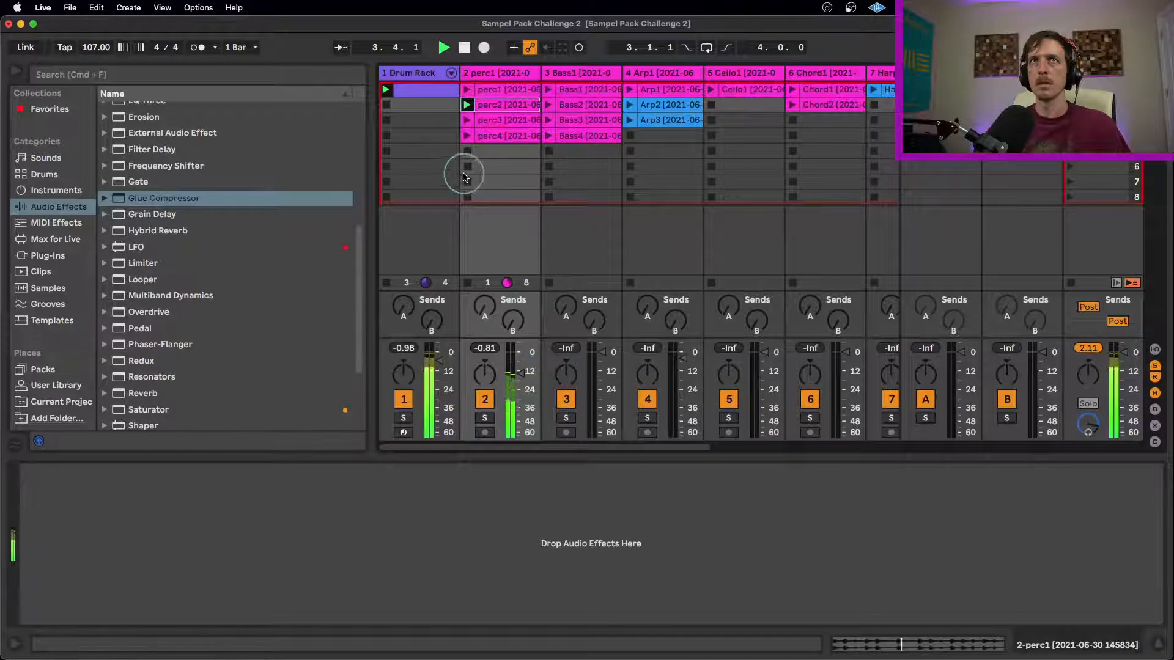
left_click(467, 120)
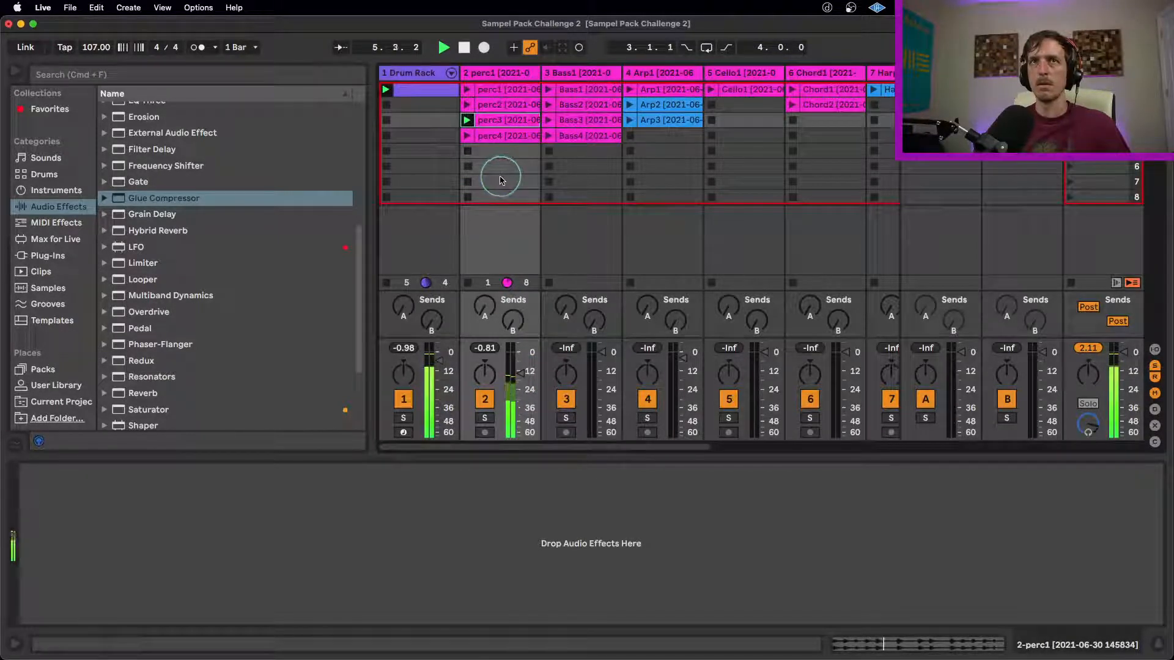
left_click(467, 135)
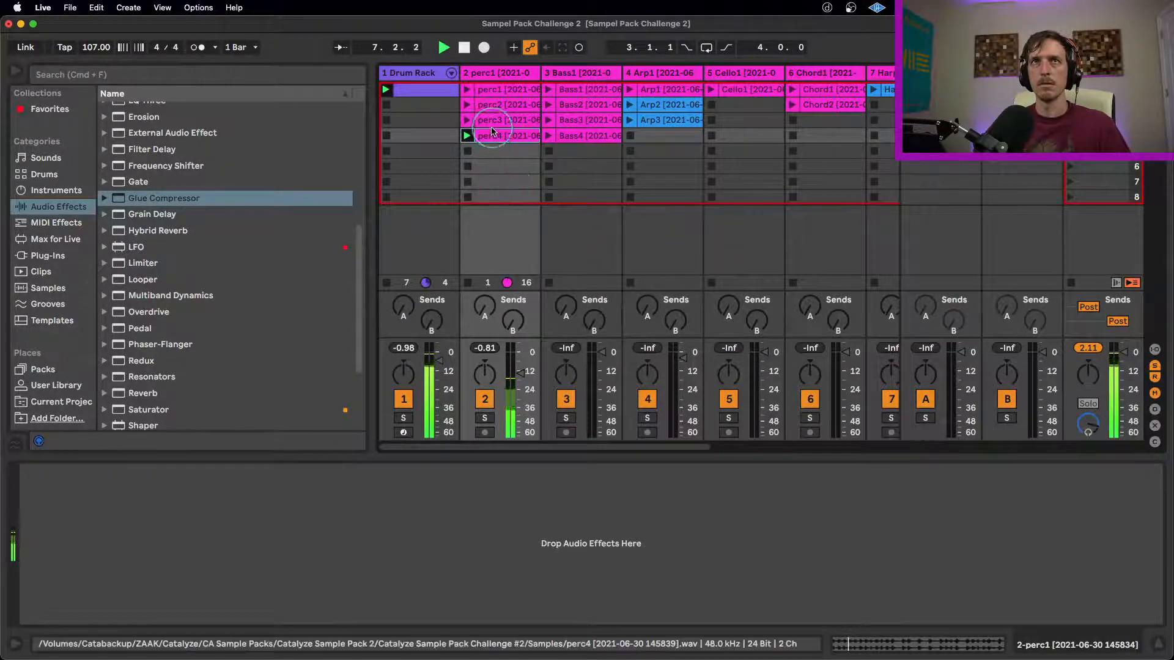
left_click(499, 137)
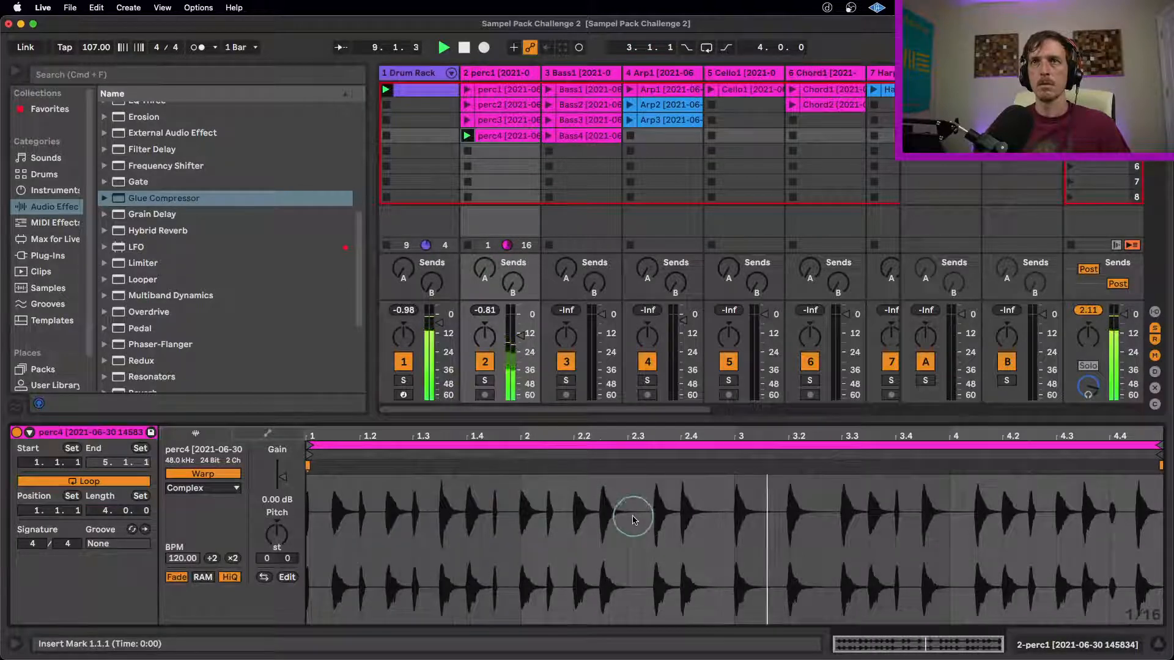
key("space")
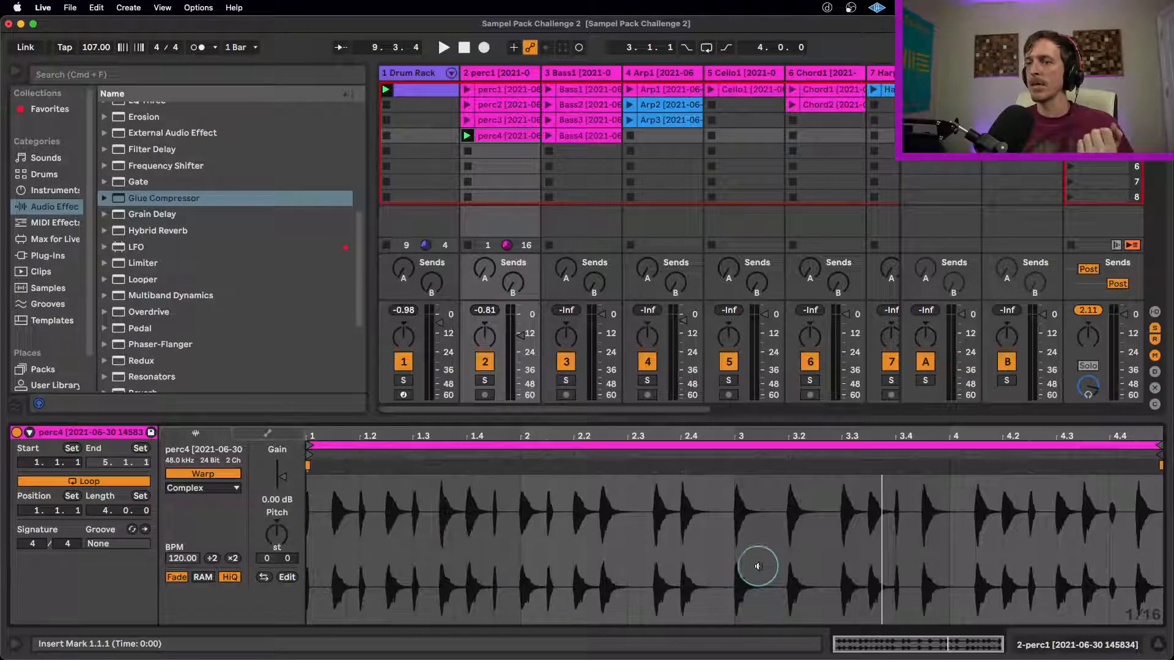
- Launch perc3 and perc2 with the drums, and try halving and doubling the original tempo of perc2
left_click(468, 120)
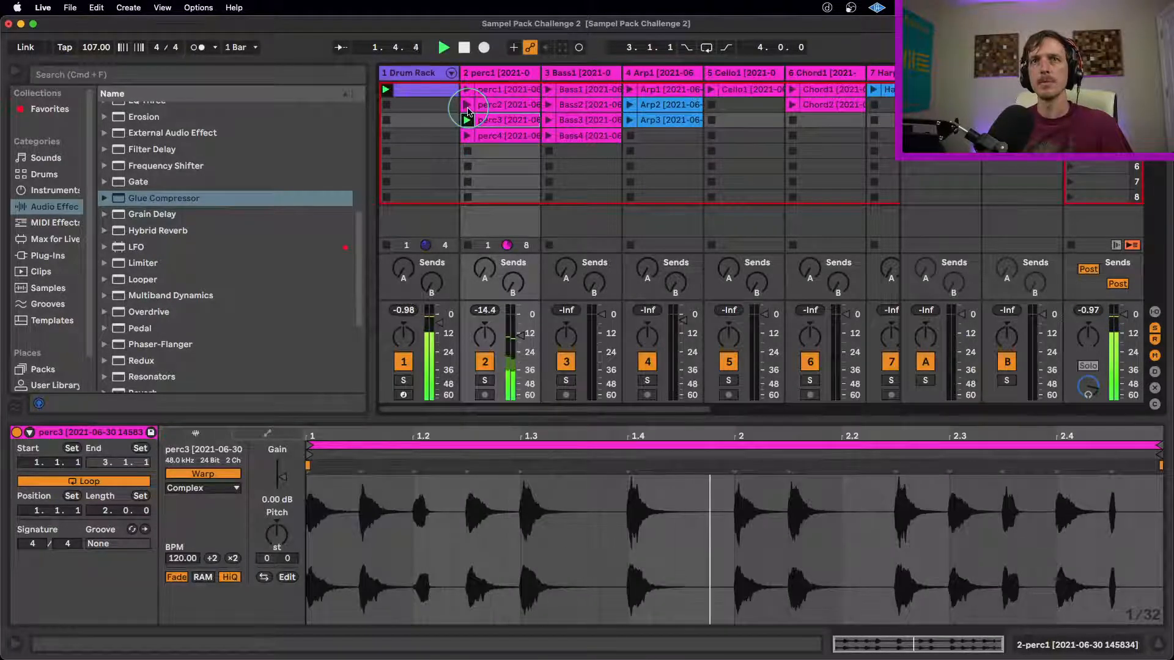
left_click(467, 106)
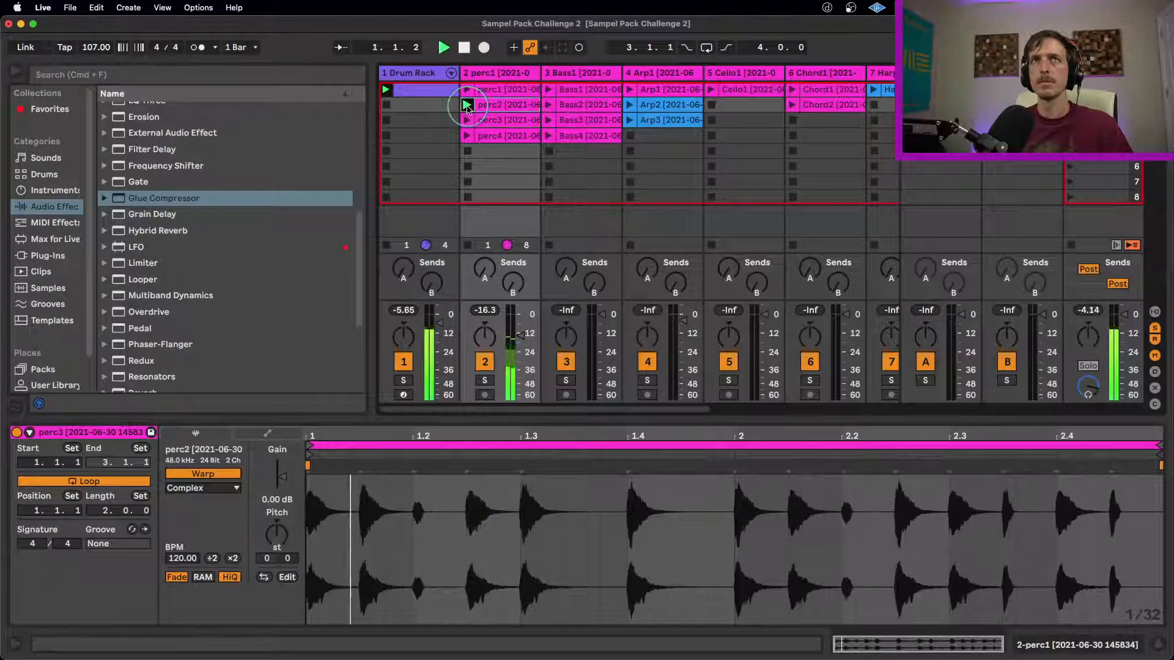
left_click(212, 558)
left_click(233, 559)
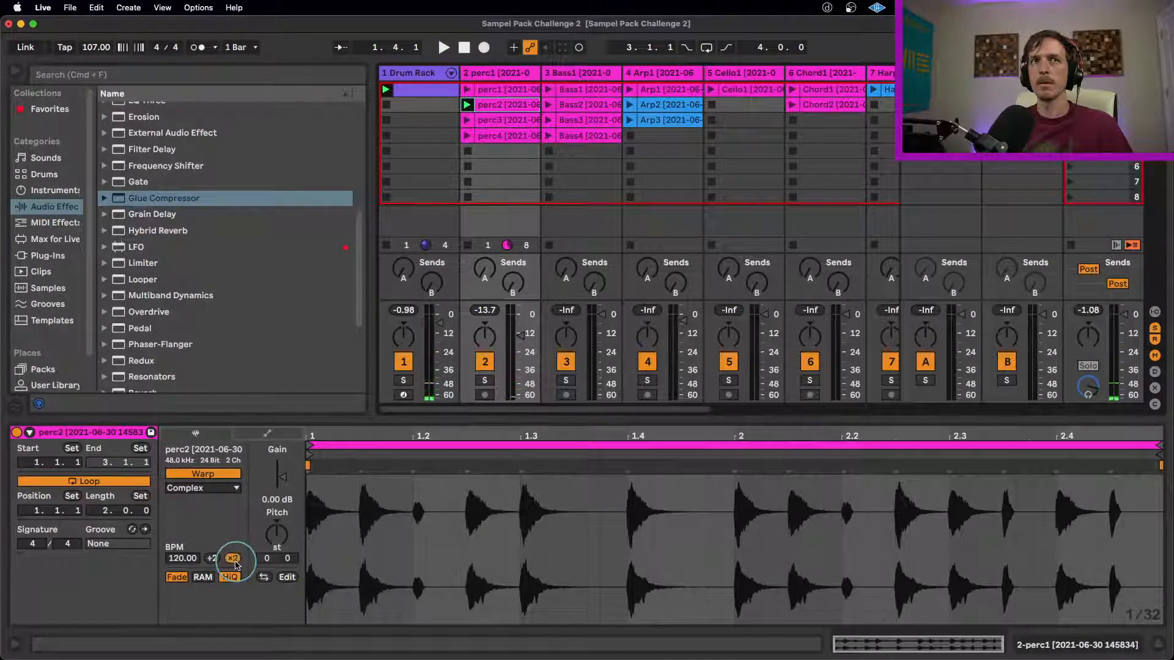
- Halve the original tempo of the perc2 and perc3 clips to 60 BPM and launch perc3 with the drums
left_click(212, 558)
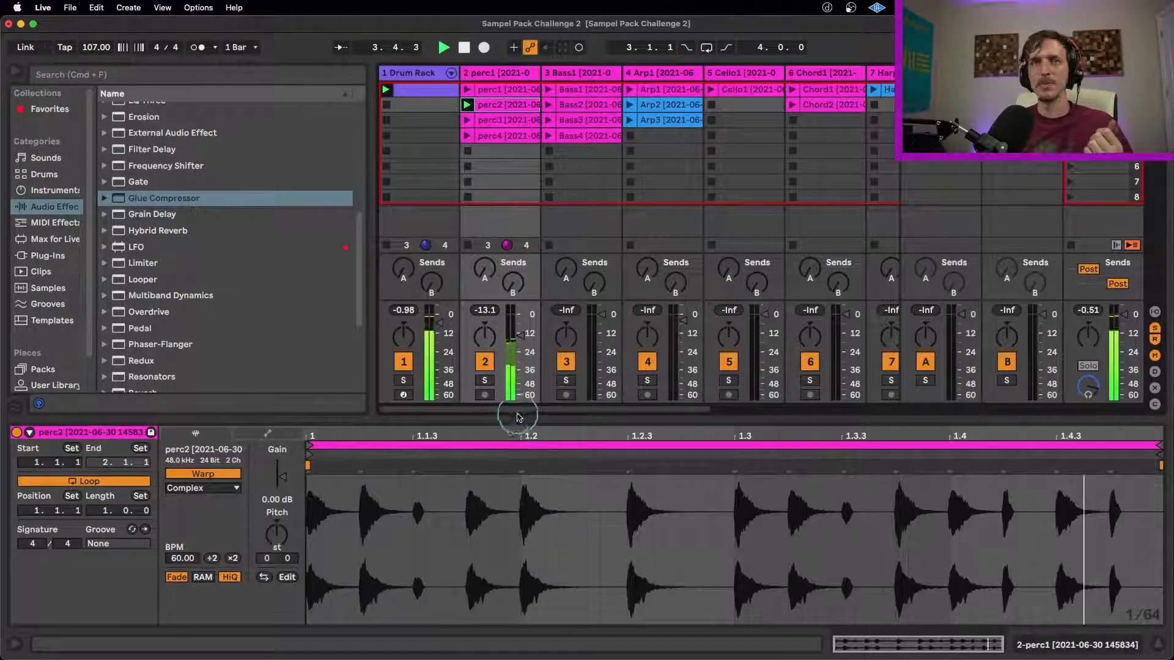
left_click(500, 120)
left_click(233, 558)
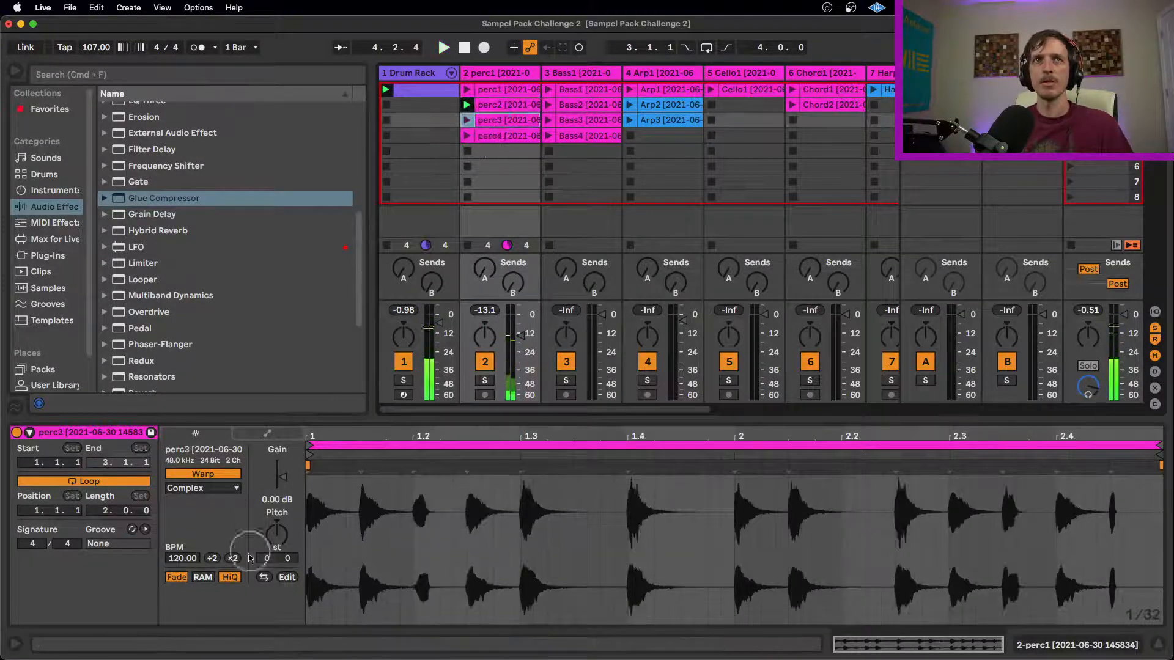
left_click(213, 558)
left_click(467, 120)
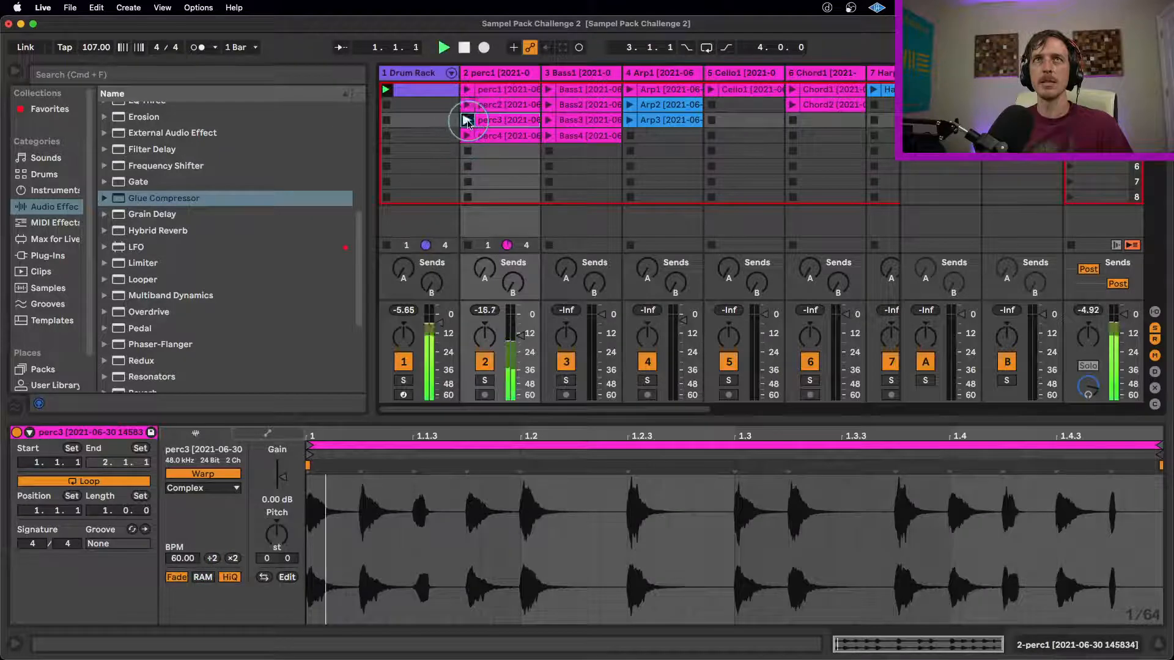
- Halve the perc4 clip's original tempo to 60 BPM, audition it with the drums, and relaunch perc3
left_click(492, 136)
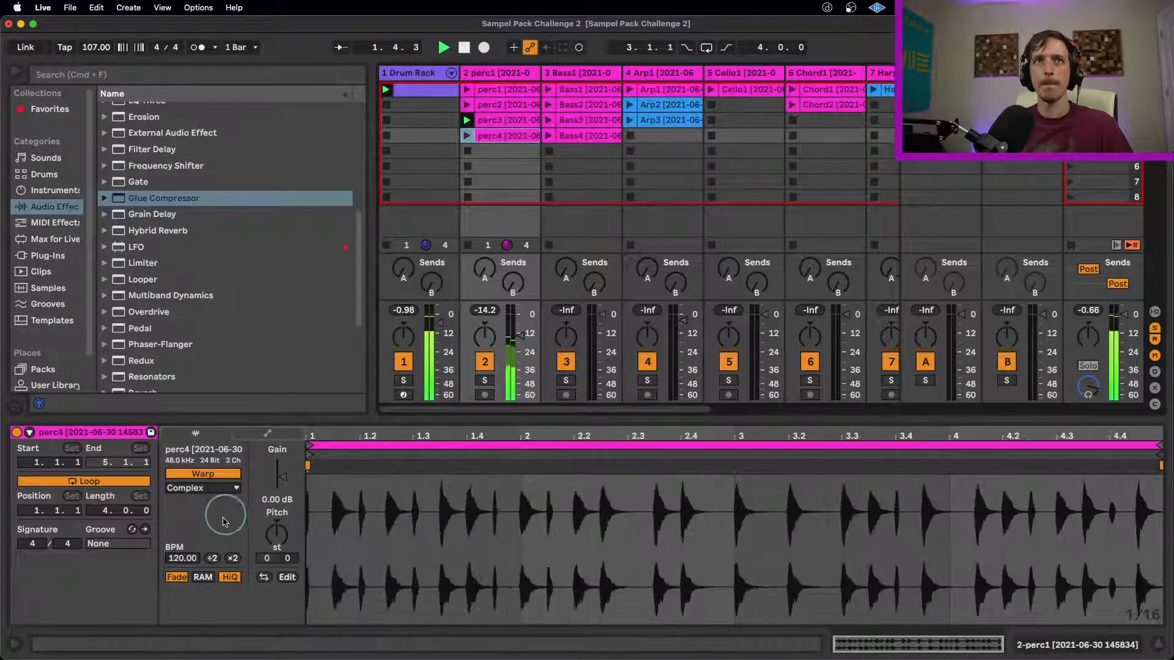
left_click(214, 557)
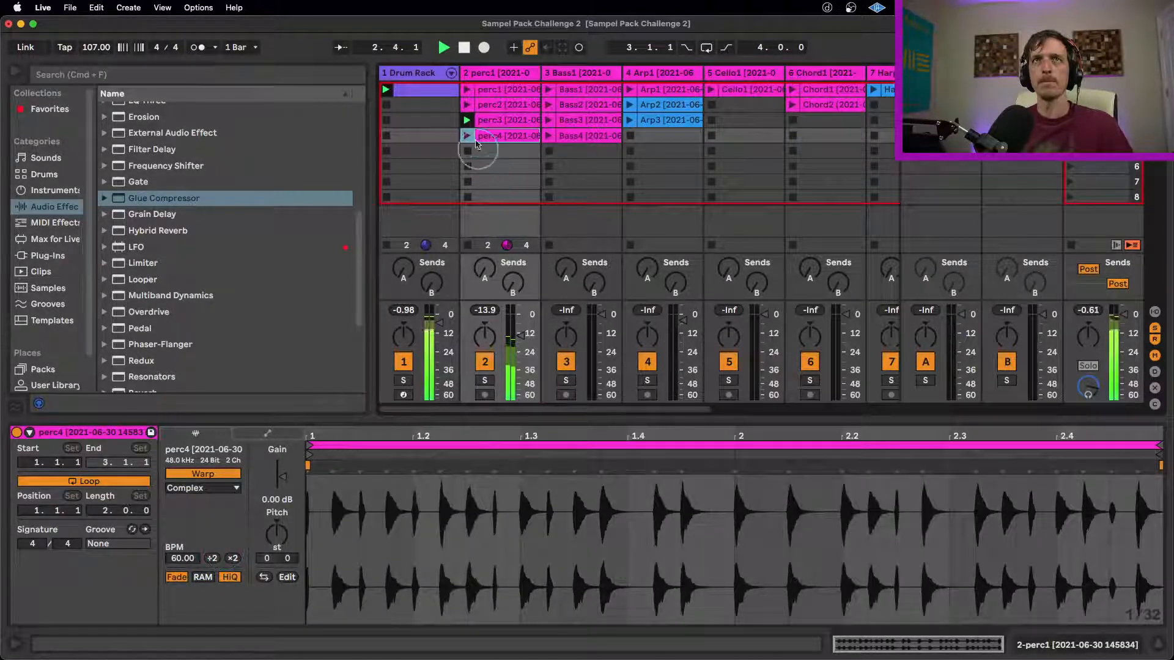
left_click(467, 136)
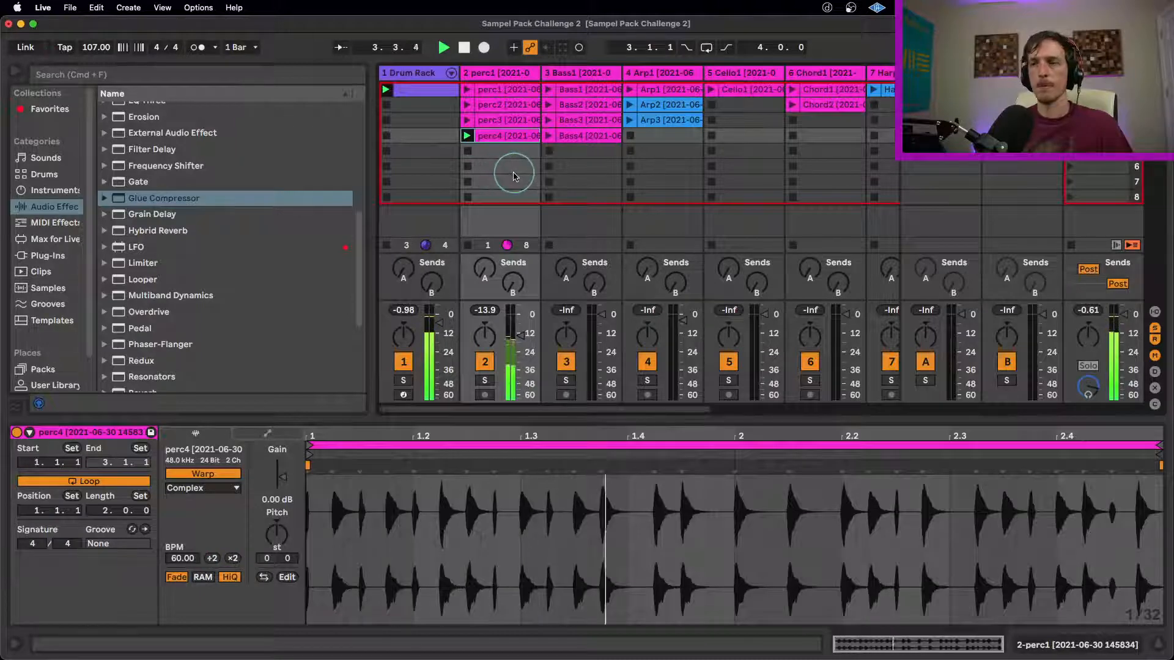
left_click(467, 120)
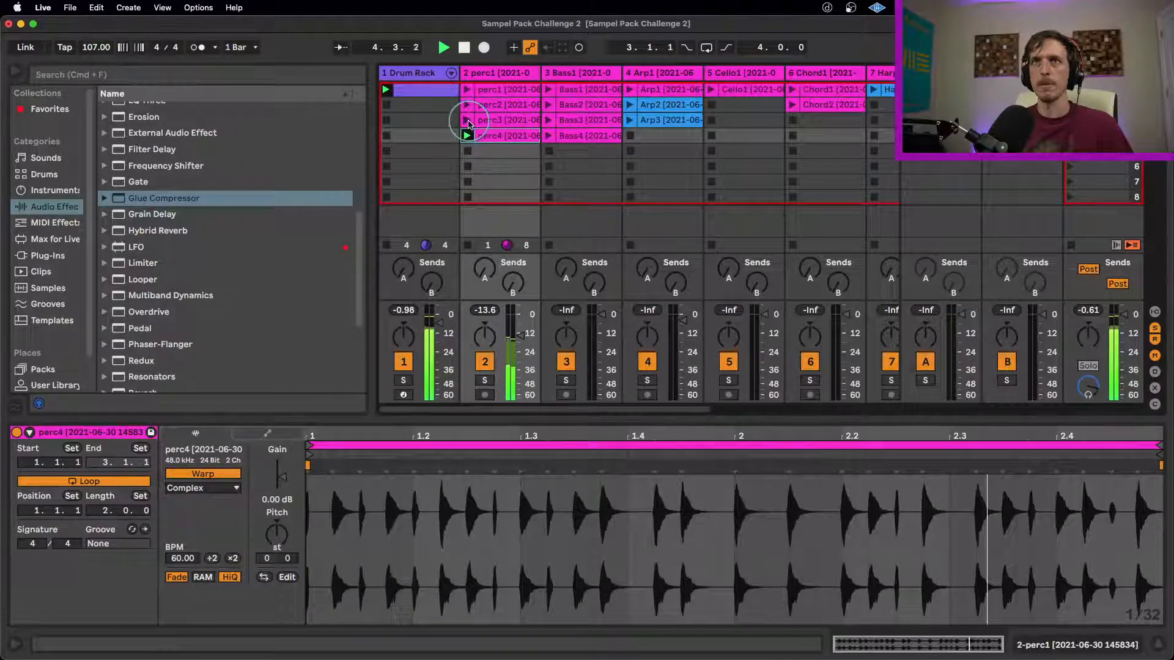
- Halve the perc1 clip's original tempo to 60 BPM and audition it, then relaunch perc3 and stop playback
left_click(487, 90)
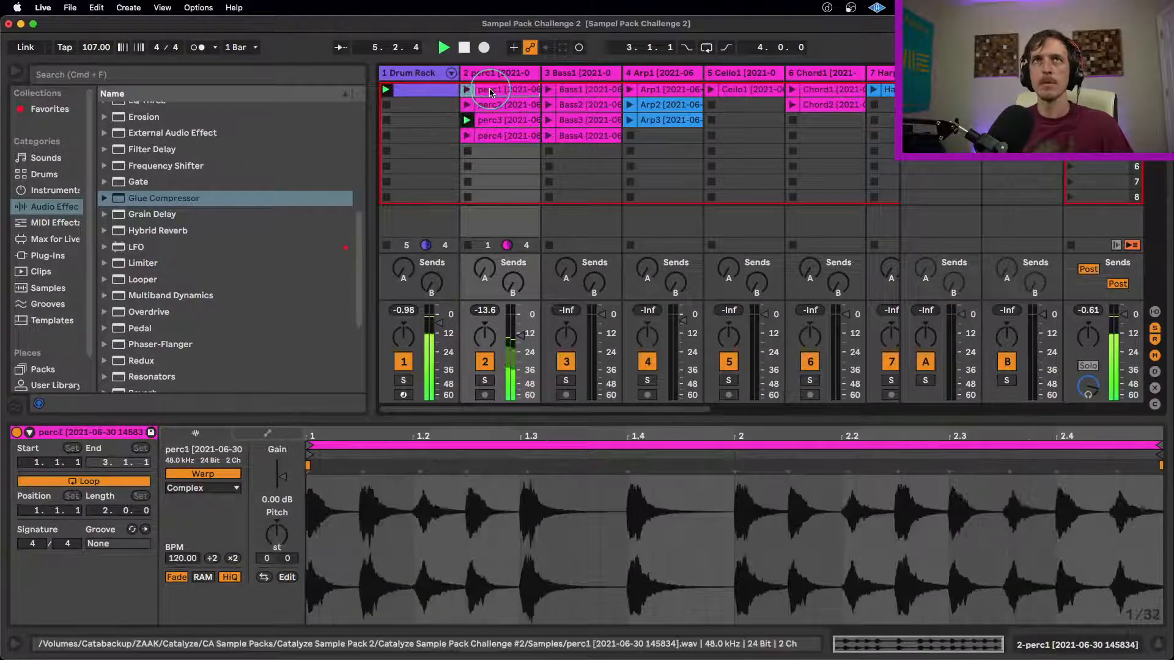
left_click(468, 90)
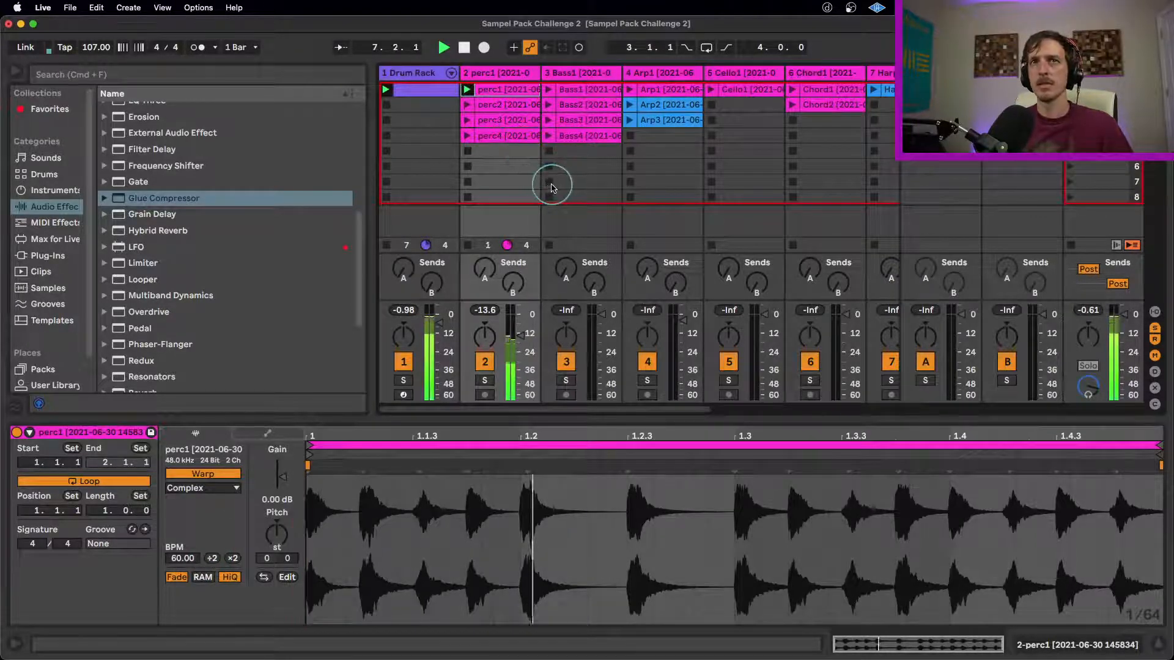
left_click(467, 120)
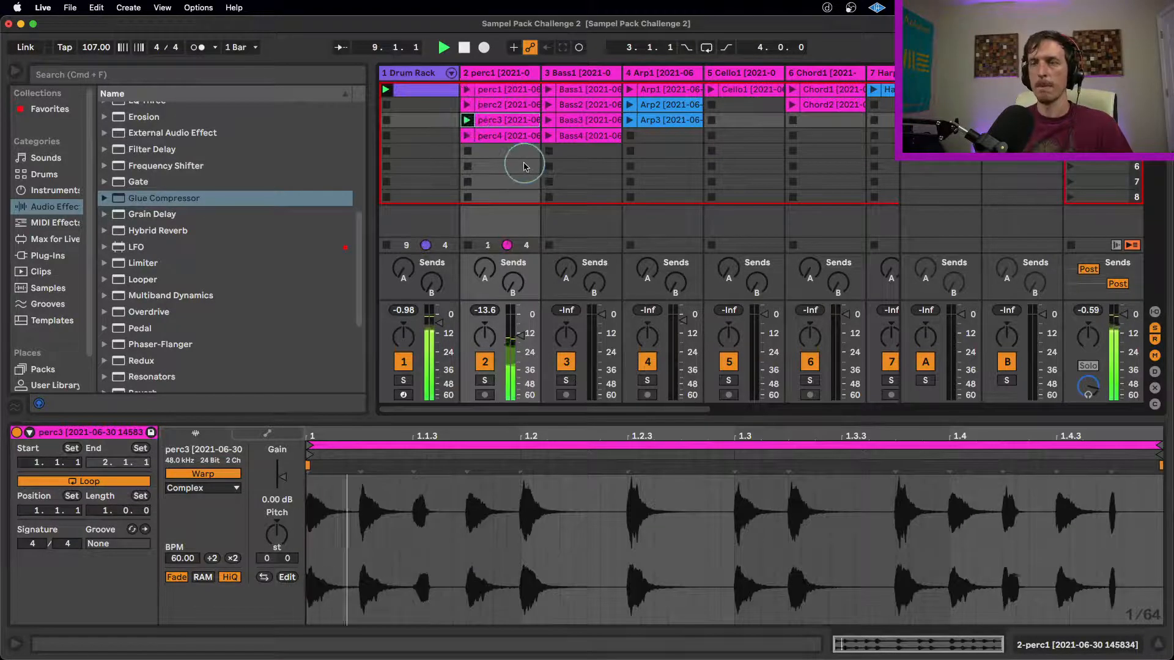
key("space")
- Set the perc track volume to -12.4 dB and play perc3 without the drum clip
left_click_drag(522, 335, 522, 333)
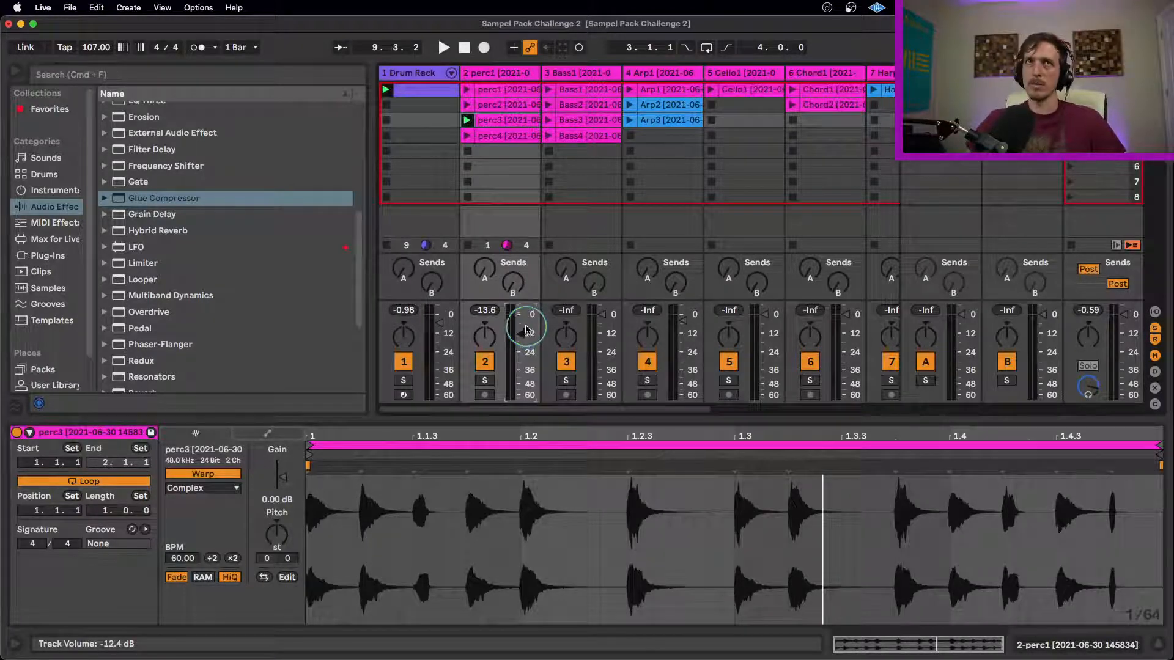
left_click(386, 246)
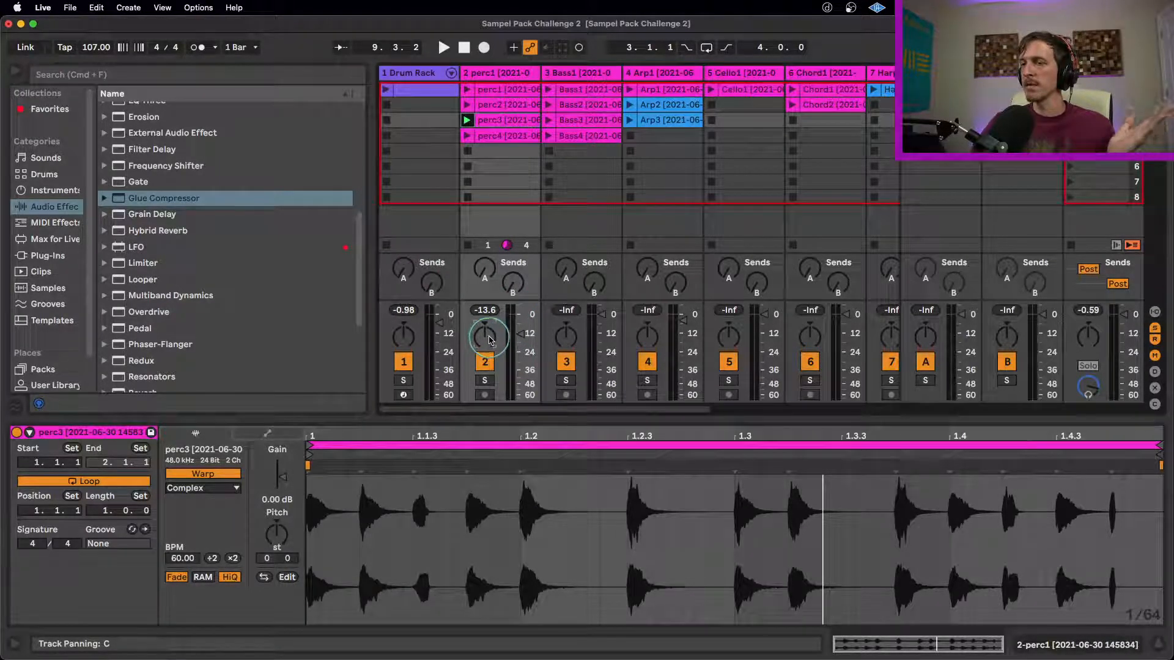
key("space")
- Try panning the perc track to 50L and 50R during playback, then stop and recenter the panning
left_click_drag(487, 342, 488, 373)
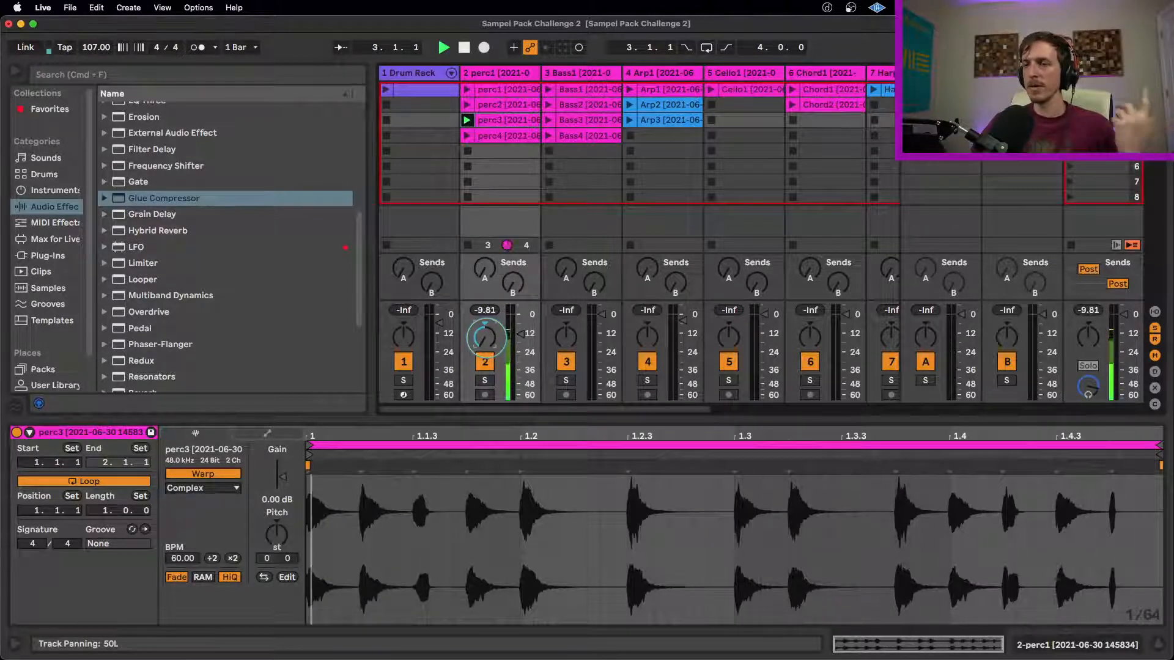
left_click_drag(487, 338, 486, 277)
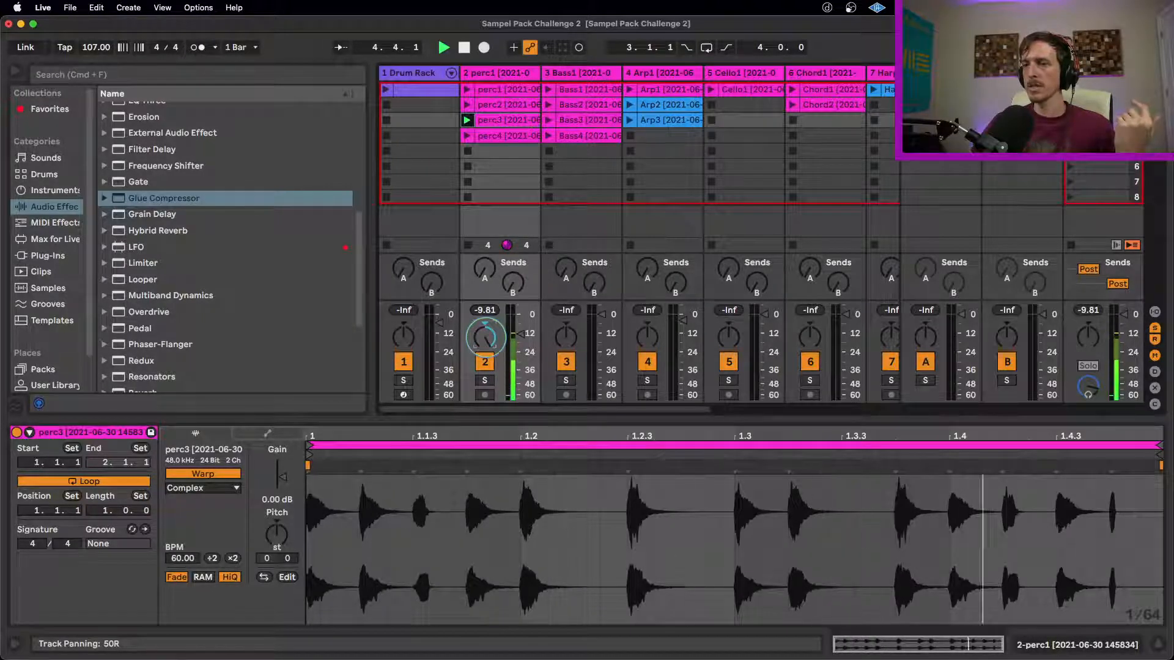
left_click_drag(486, 338, 486, 347)
key("space")
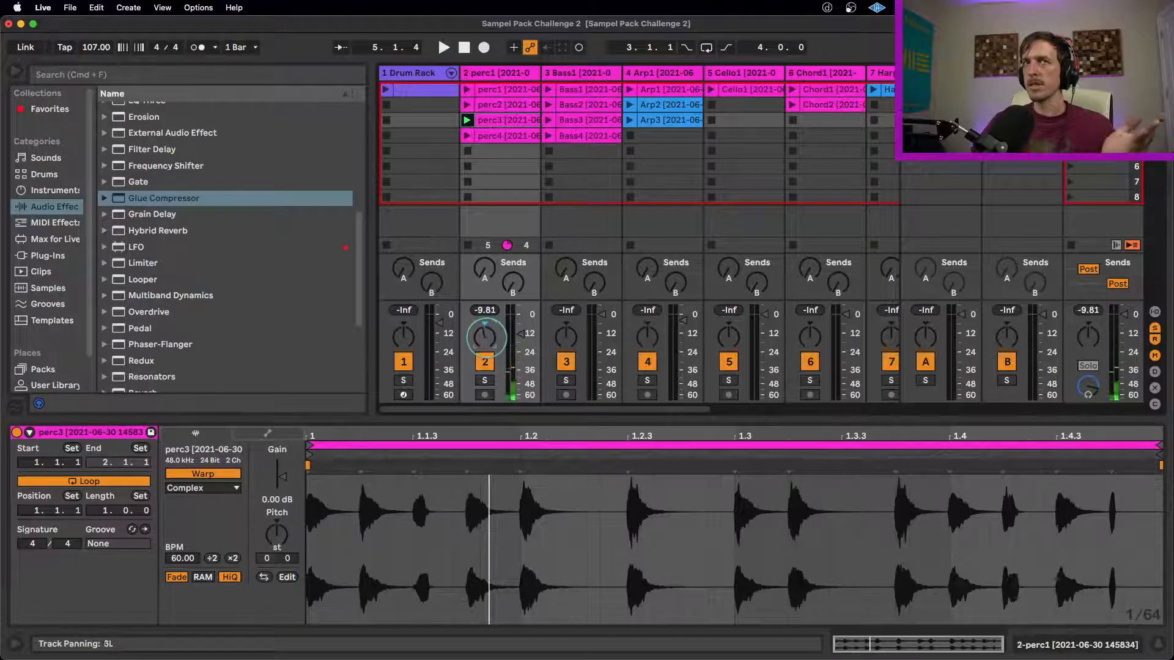
double_click(487, 340)
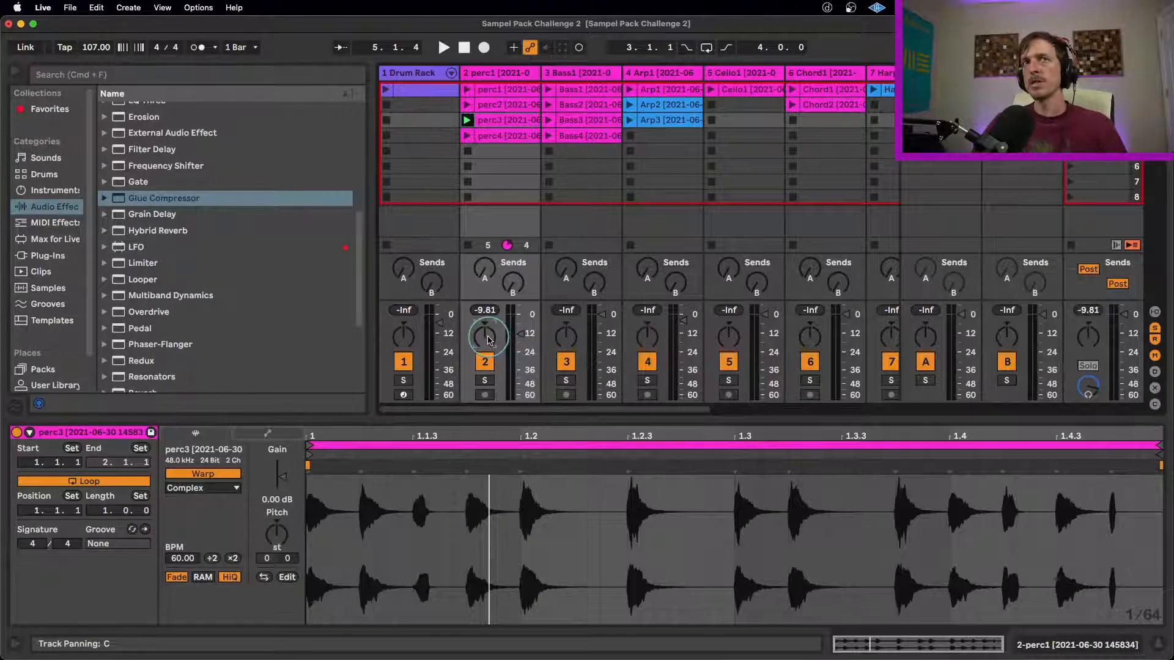
- Try Split Stereo Pan mode on the perc track with its left and right pan values, and return to Stereo Pan mode
right_click(488, 341)
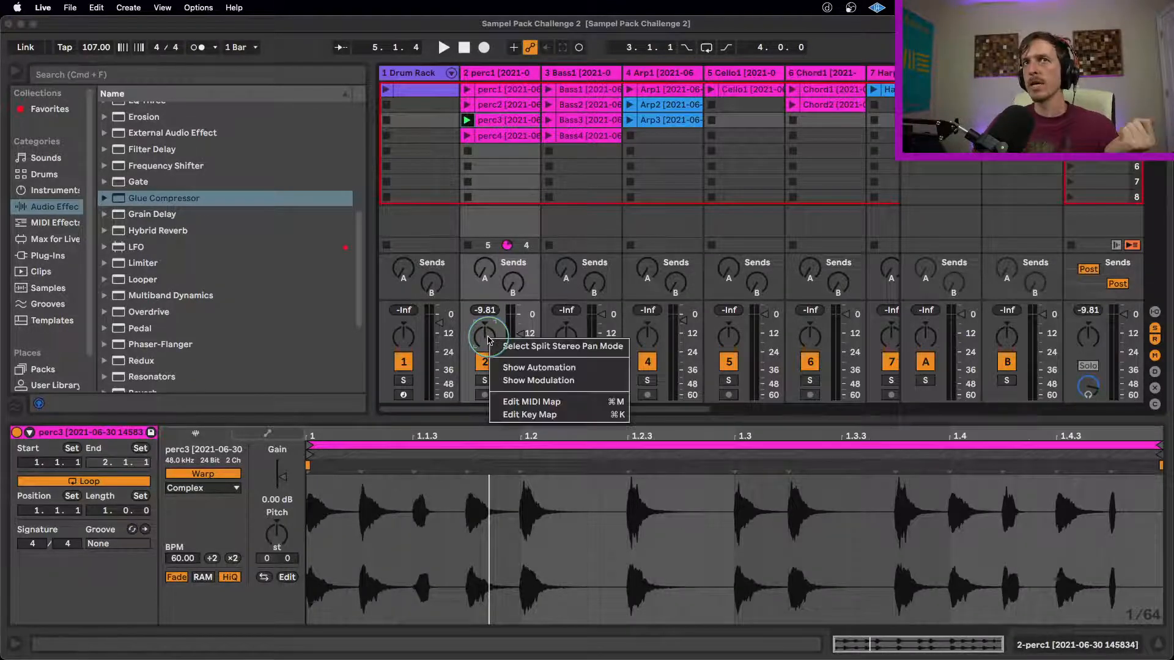
left_click(532, 346)
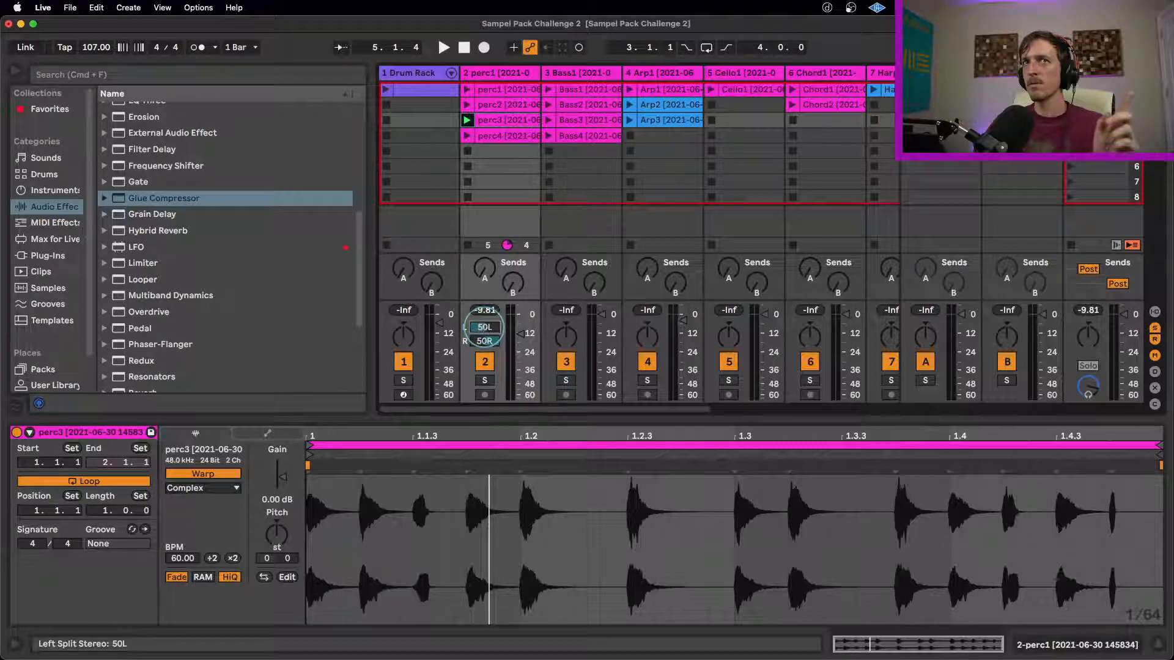
left_click_drag(484, 328, 484, 330)
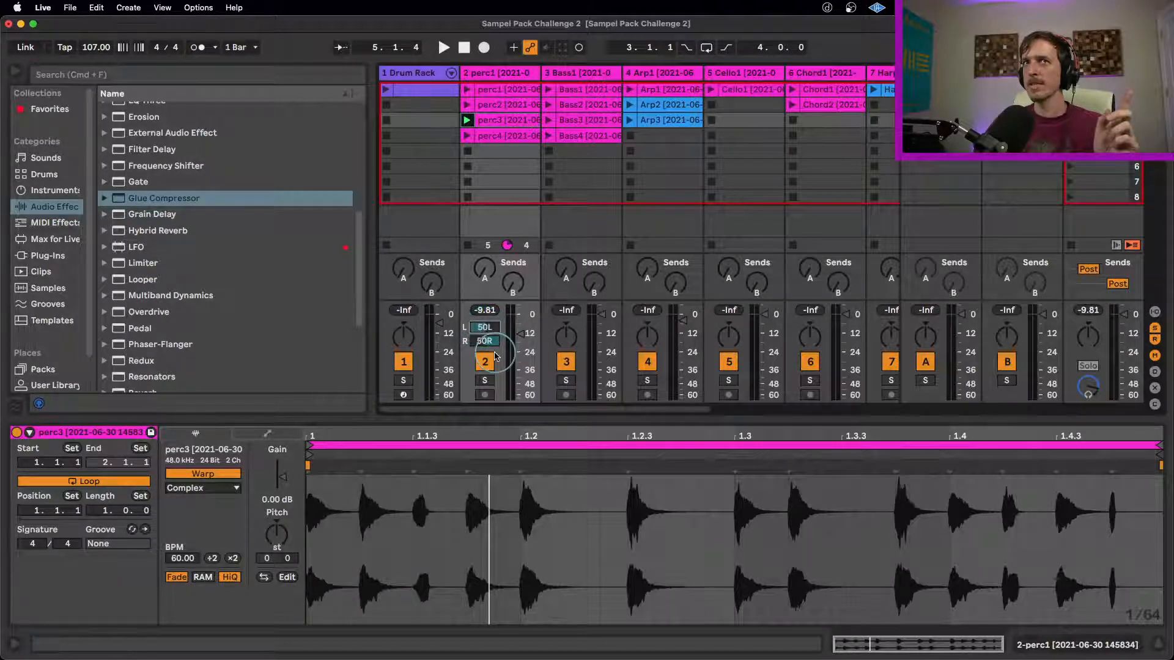
mouse_move(485, 342)
left_mouse_down()
mouse_move(483, 321)
mouse_move(487, 342)
left_mouse_up()
key("space")
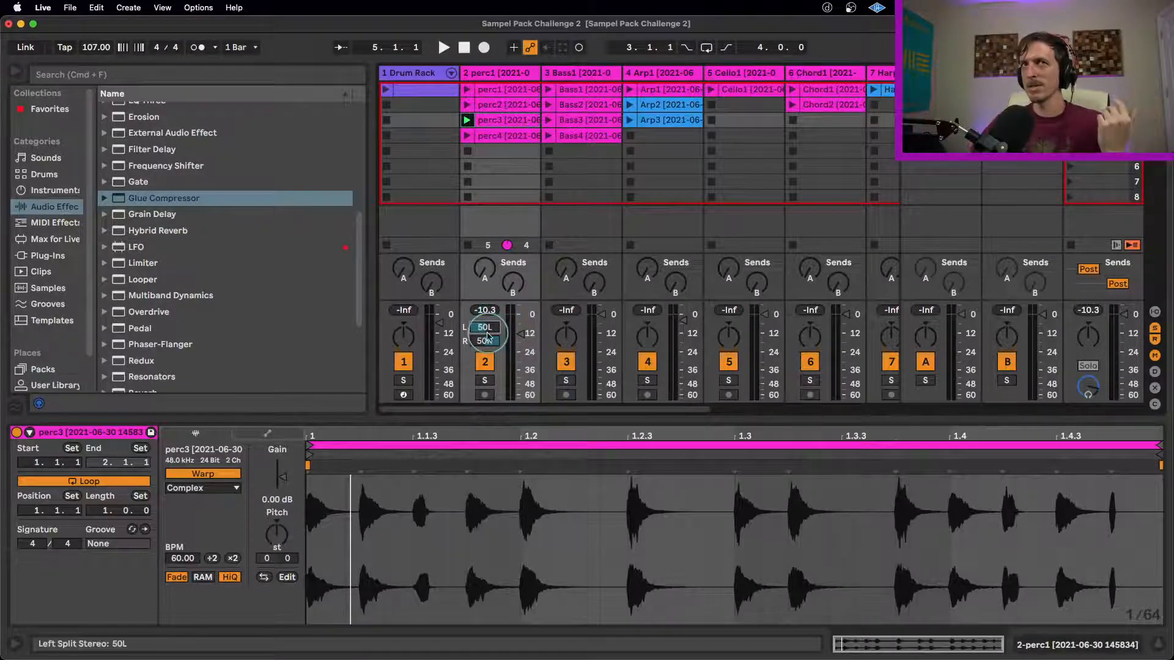
right_click(487, 335)
left_click(492, 340)
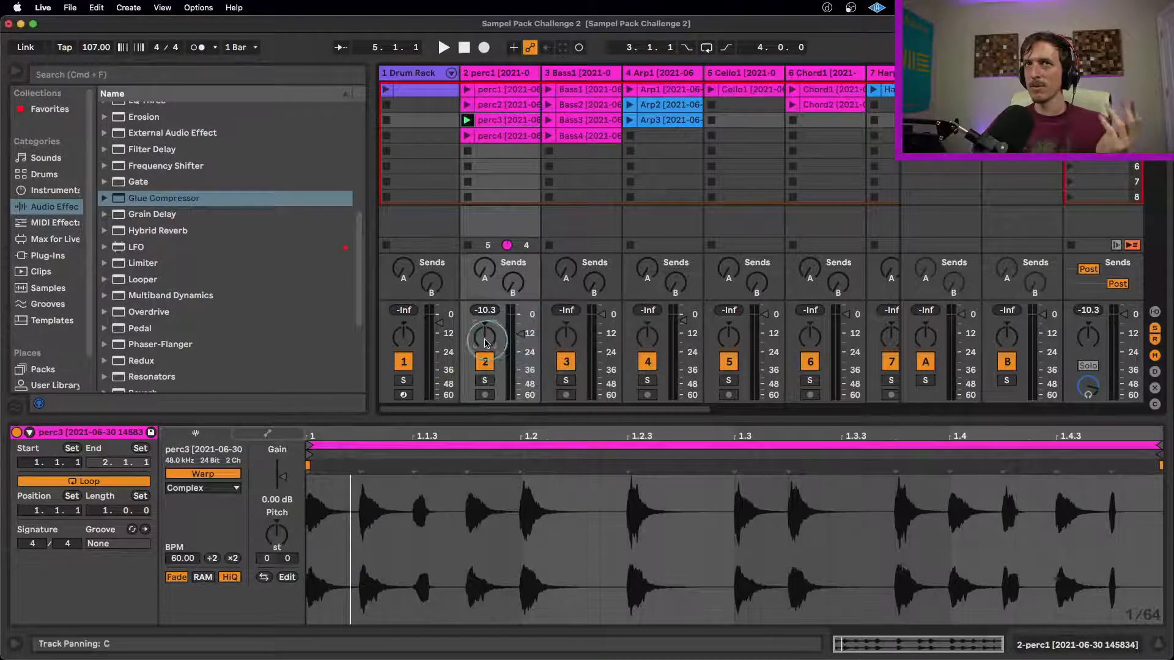
- Switch the perc track's panning to Split Stereo Pan mode once more and back to Stereo Pan mode
mouse_move(483, 342)
left_mouse_down()
mouse_move(483, 361)
mouse_move(485, 334)
left_mouse_up()
right_click(481, 334)
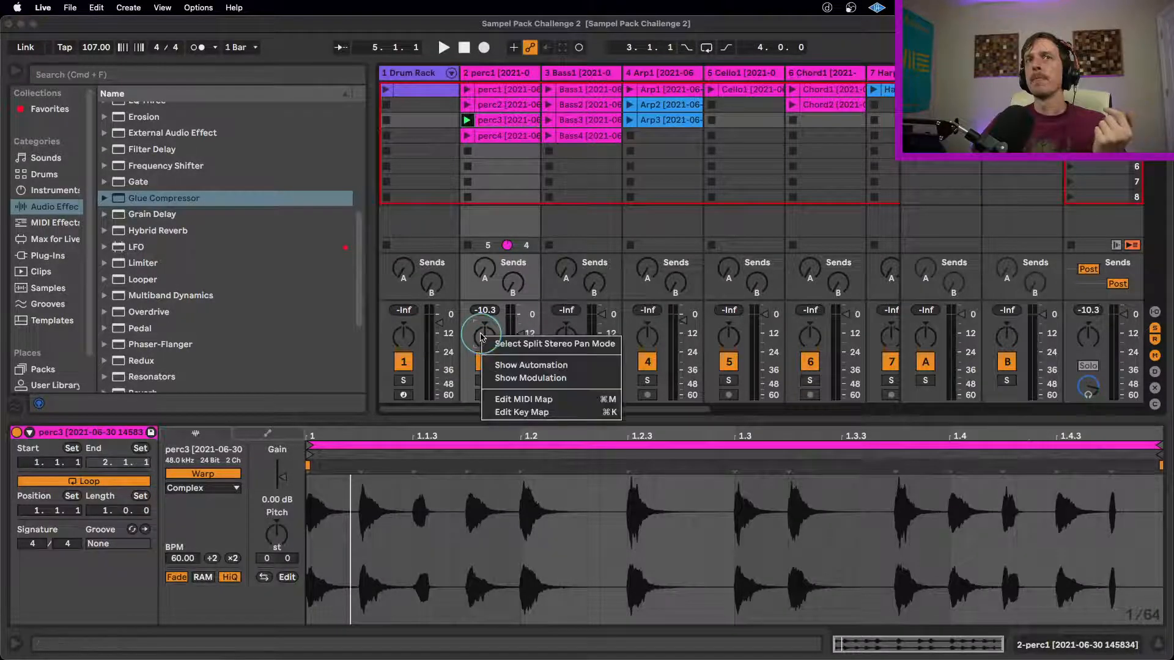
left_click(500, 345)
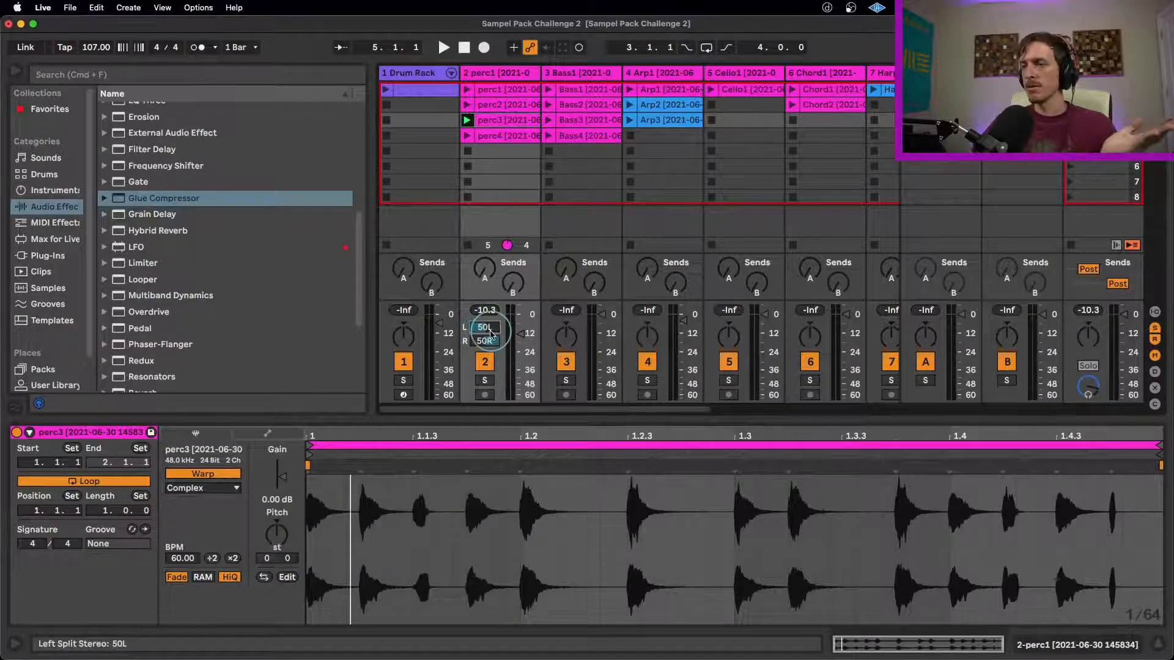
right_click(470, 324)
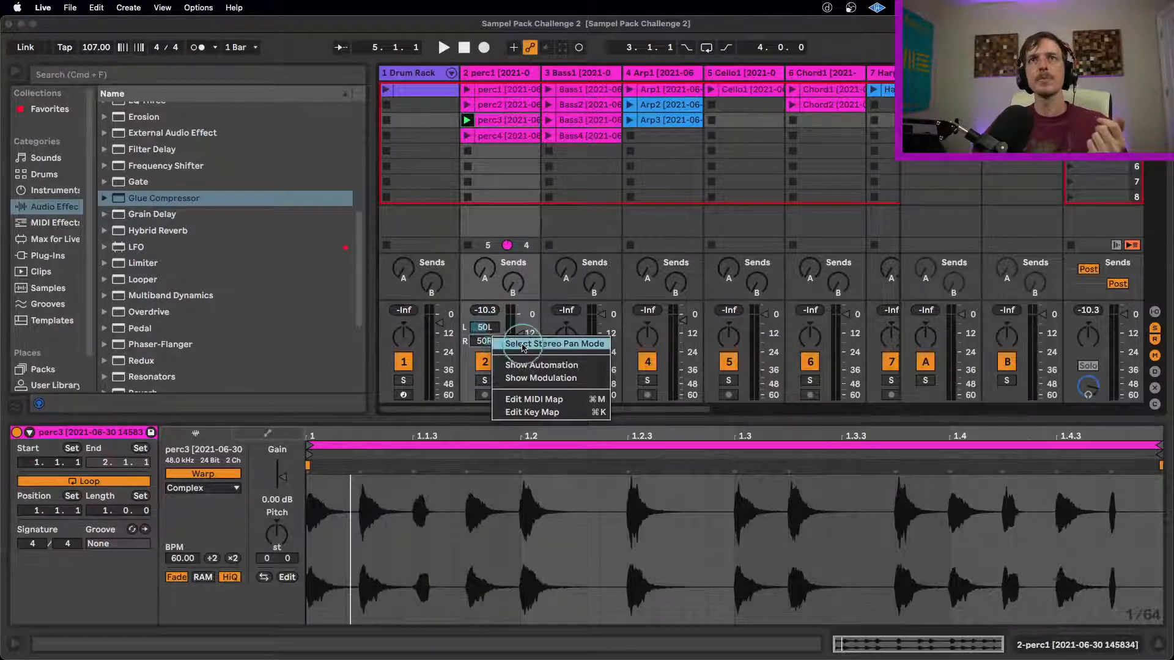
left_click(506, 338)
- Add a Utility audio effect to the perc track
left_click(486, 73)
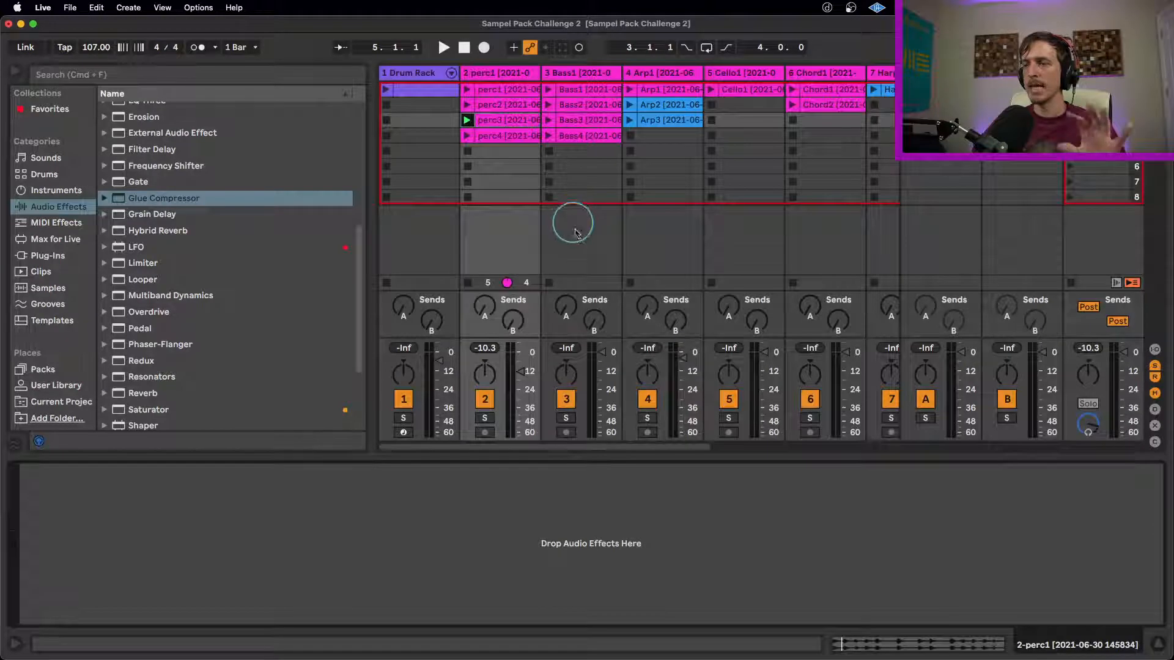
scroll(245, 239, "down", 5)
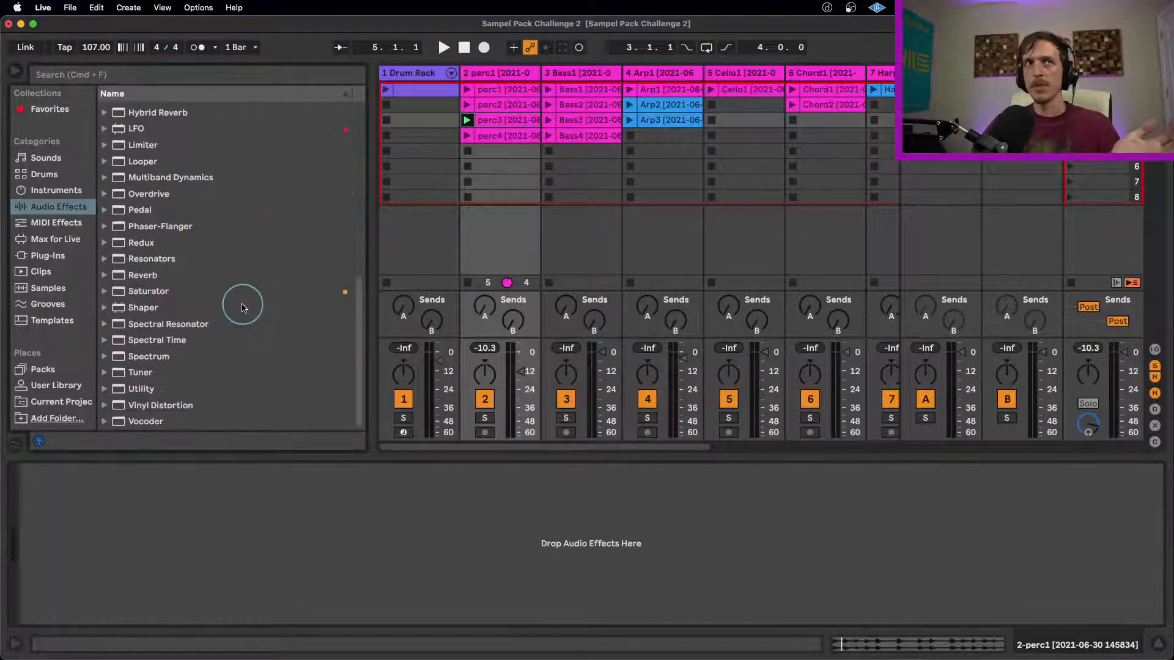
left_click(159, 389)
double_click(158, 389)
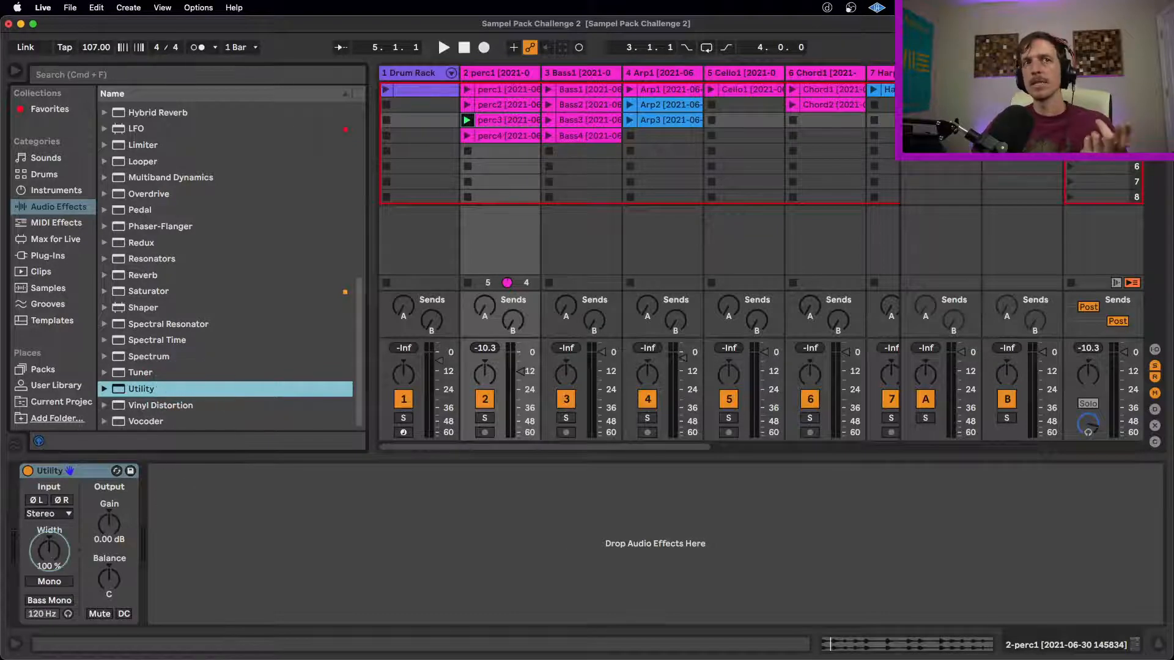
- Audition perc3 with Utility's Width at 0% and up to 400%, then stop playback and restore the Width to 100%
left_click(51, 551)
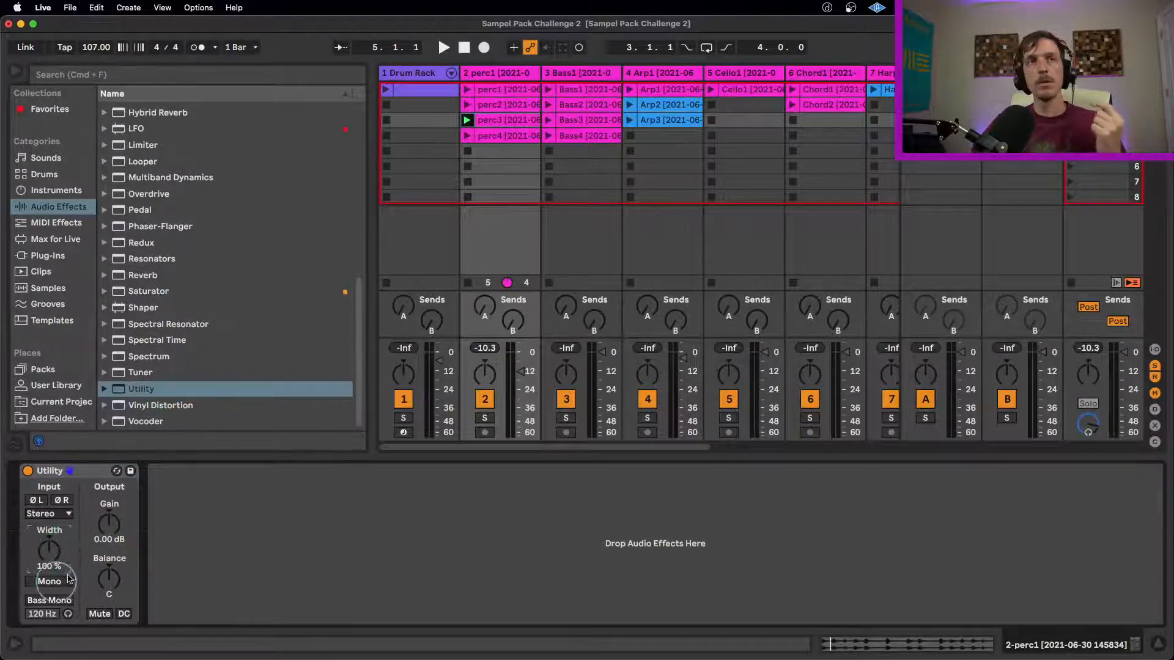
left_click_drag(50, 556, 50, 620)
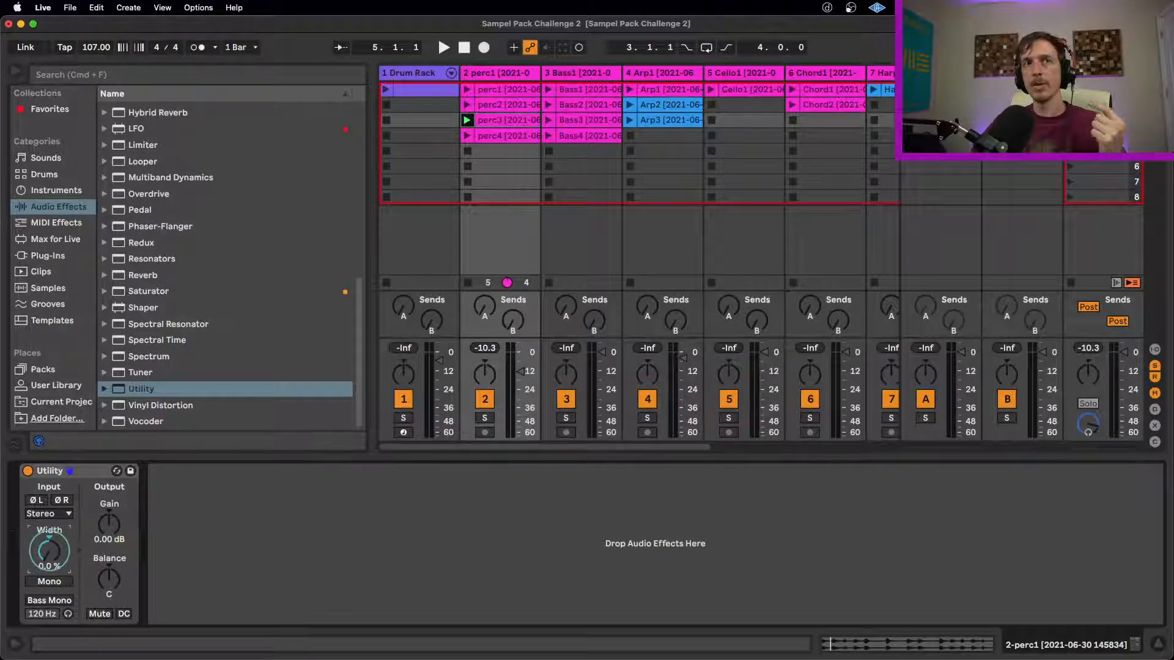
key("space")
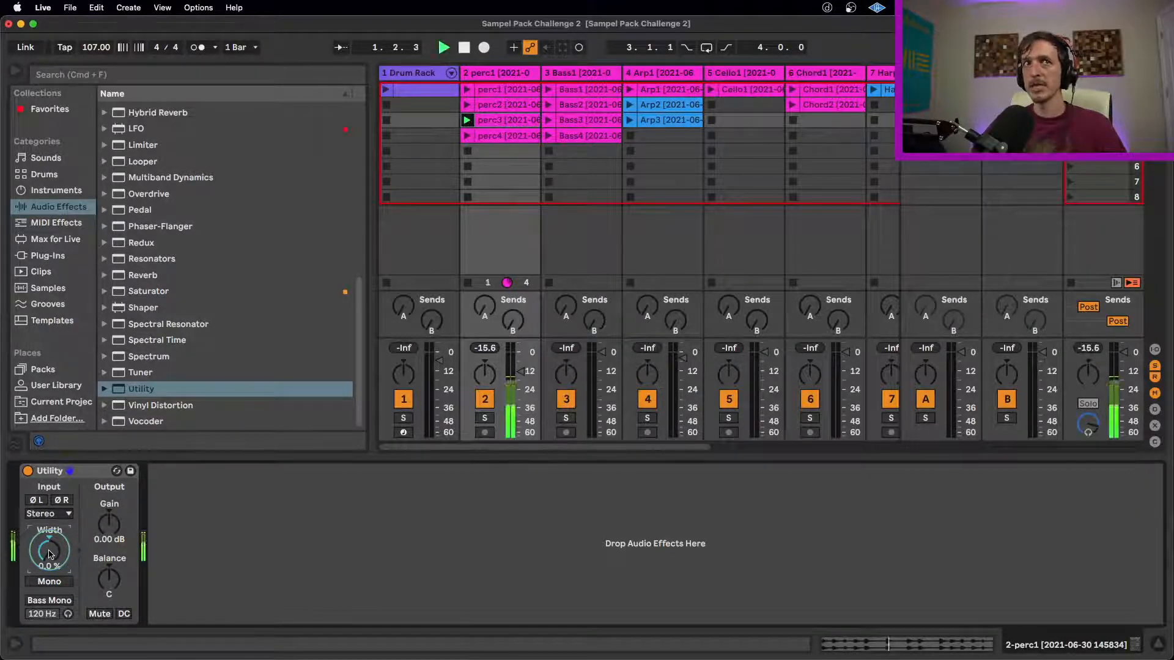
left_click_drag(51, 555, 51, 492)
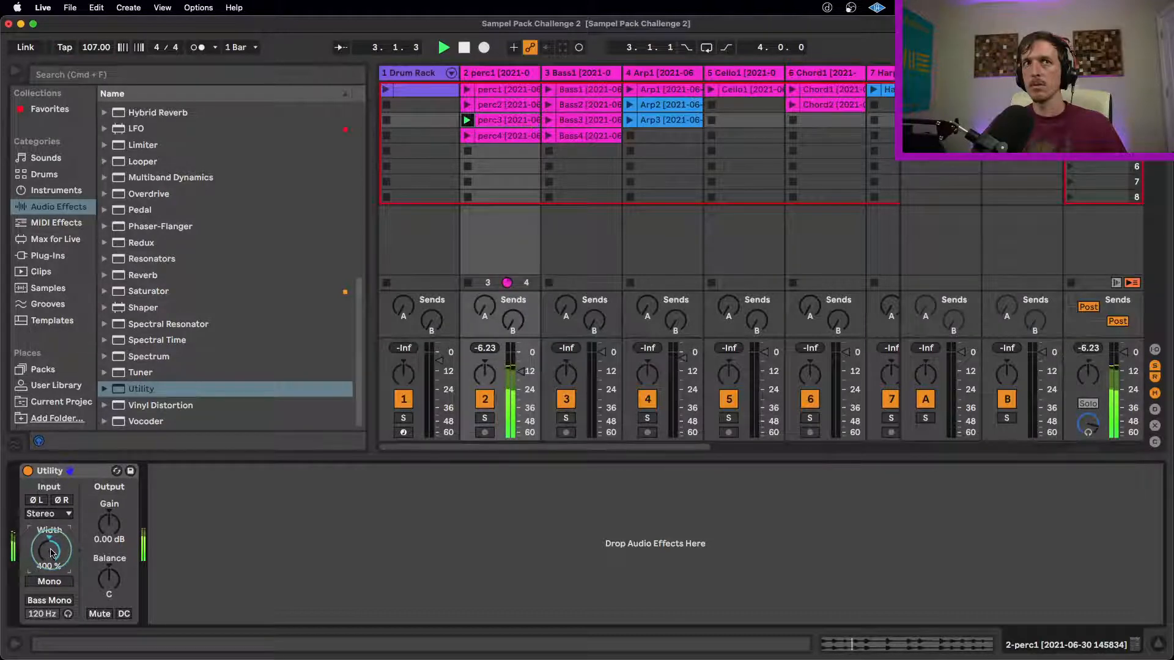
key("space")
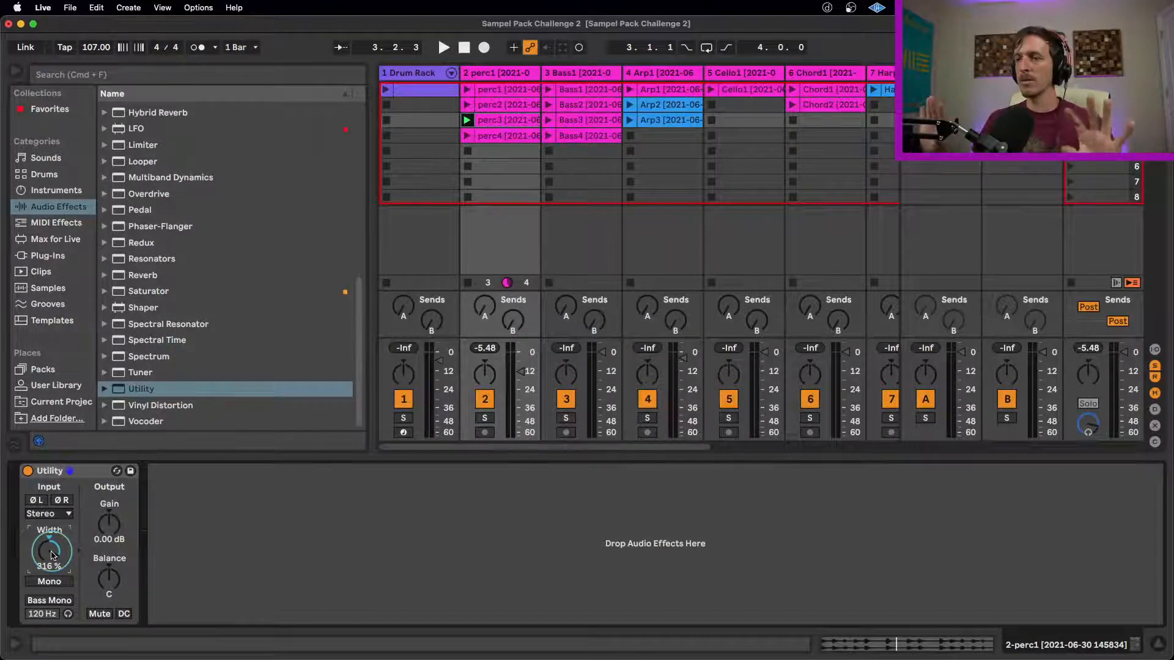
left_click_drag(53, 554, 53, 602)
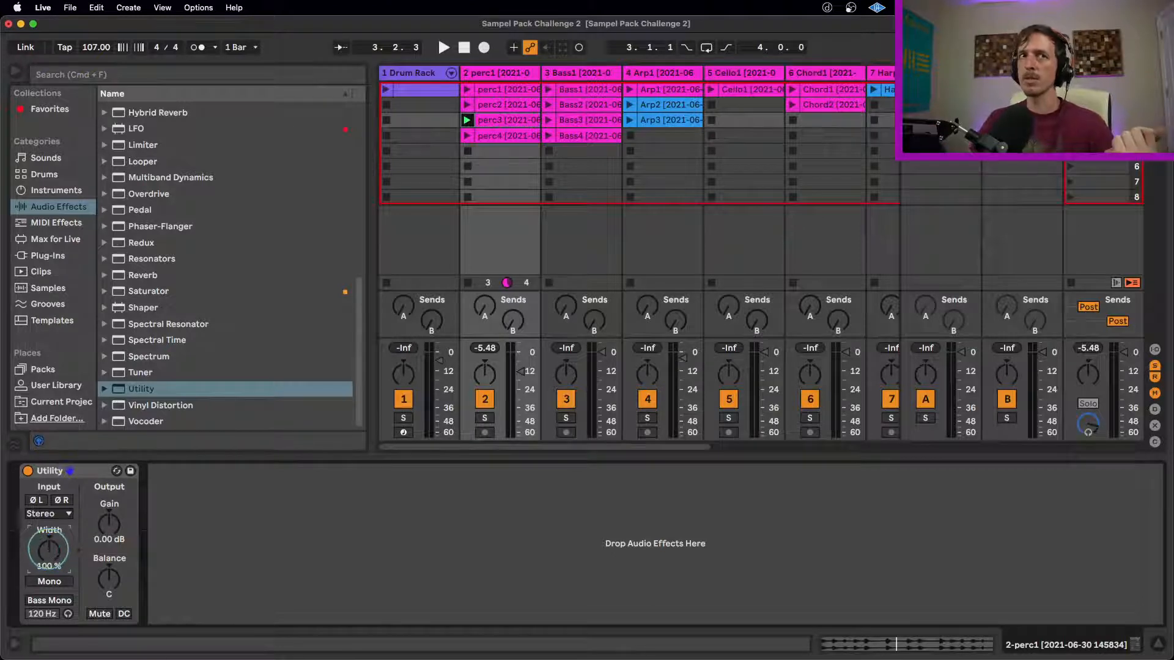
- Switch Utility's Width control to Mid/Side mode and set it to 21S
right_click(50, 556)
left_click(61, 563)
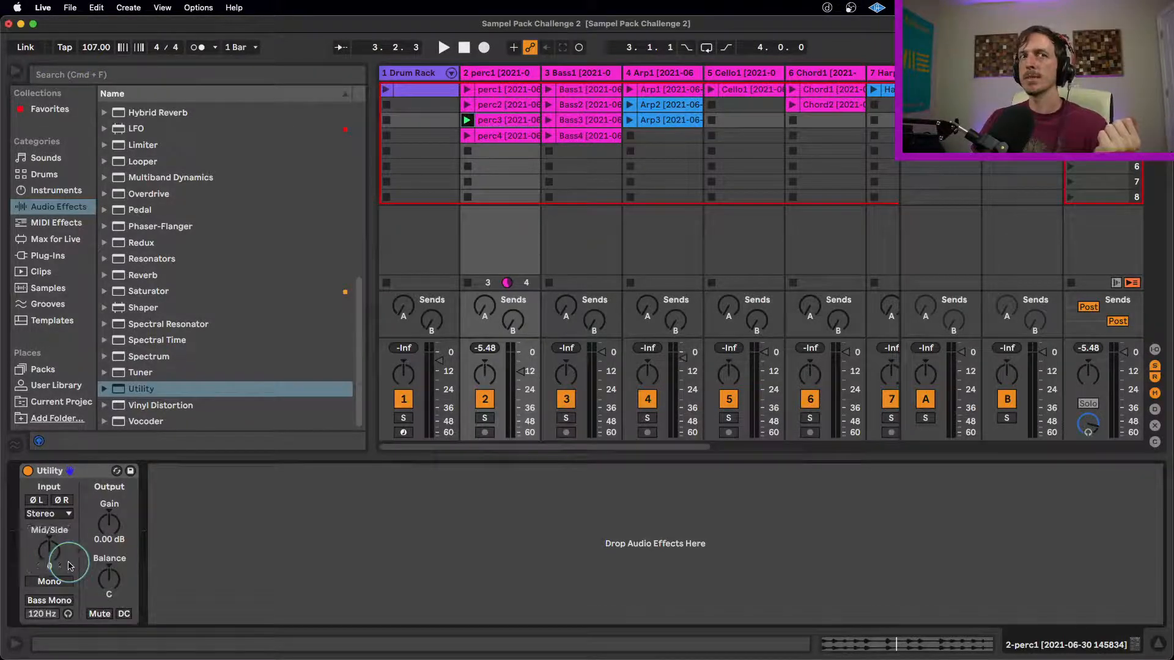
left_click_drag(53, 556, 54, 531)
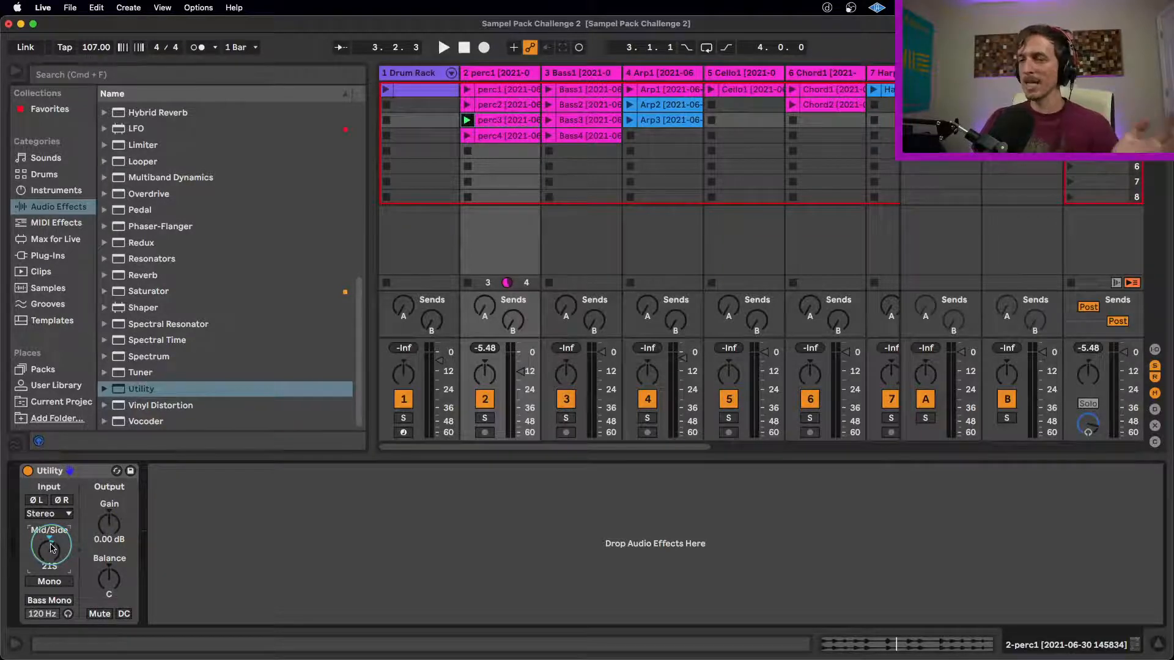
- Reset Utility's Mid/Side control to 0 and switch it back to Width mode at 100%
mouse_move(50, 542)
left_mouse_down()
mouse_move(51, 521)
mouse_move(52, 556)
left_mouse_up()
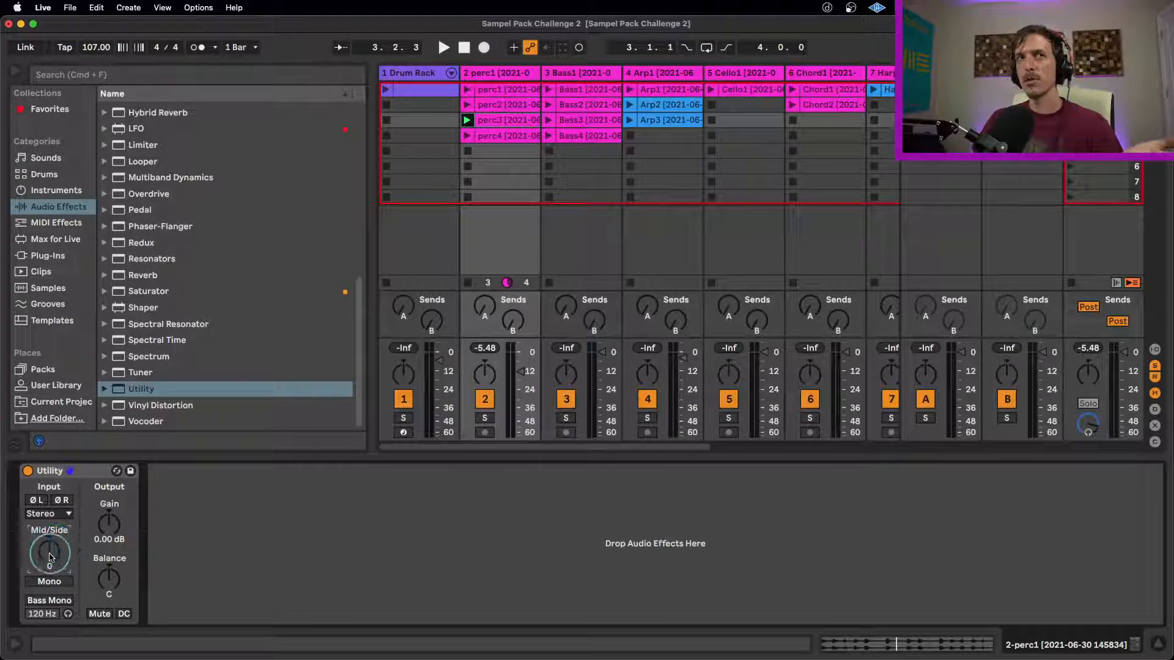
right_click(51, 556)
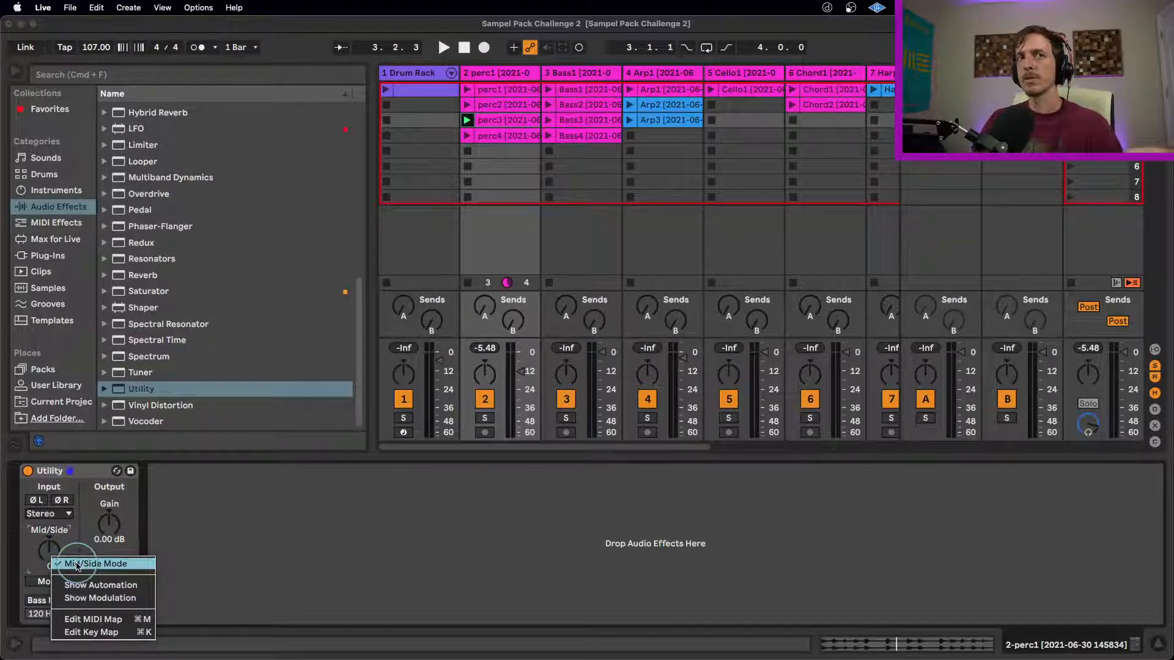
left_click(67, 564)
left_click_drag(50, 552, 50, 526)
- Switch Utility's Mono option on and off, and do the same with Bass Mono
left_click(55, 581)
left_click(55, 581)
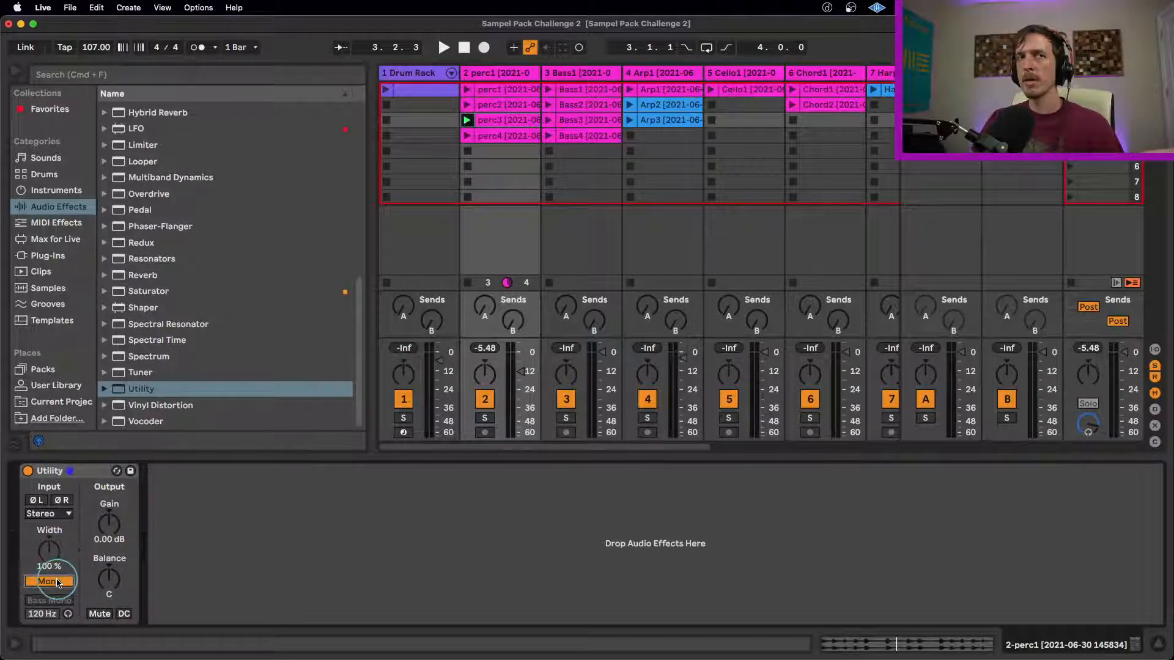
left_click(59, 600)
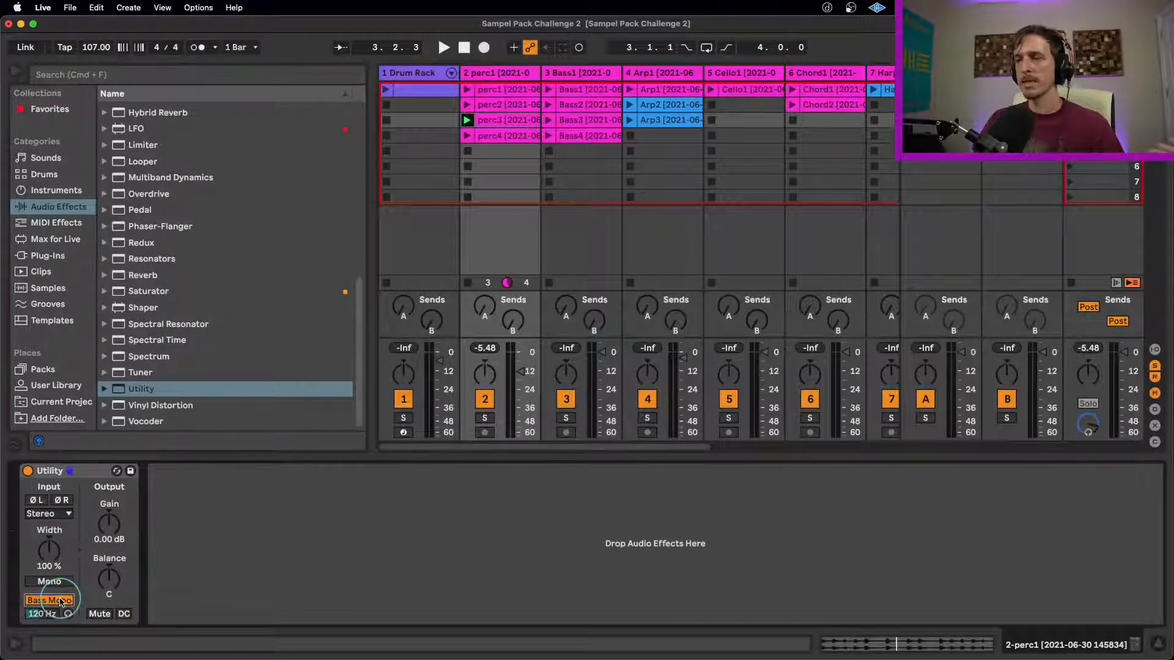
left_click(60, 601)
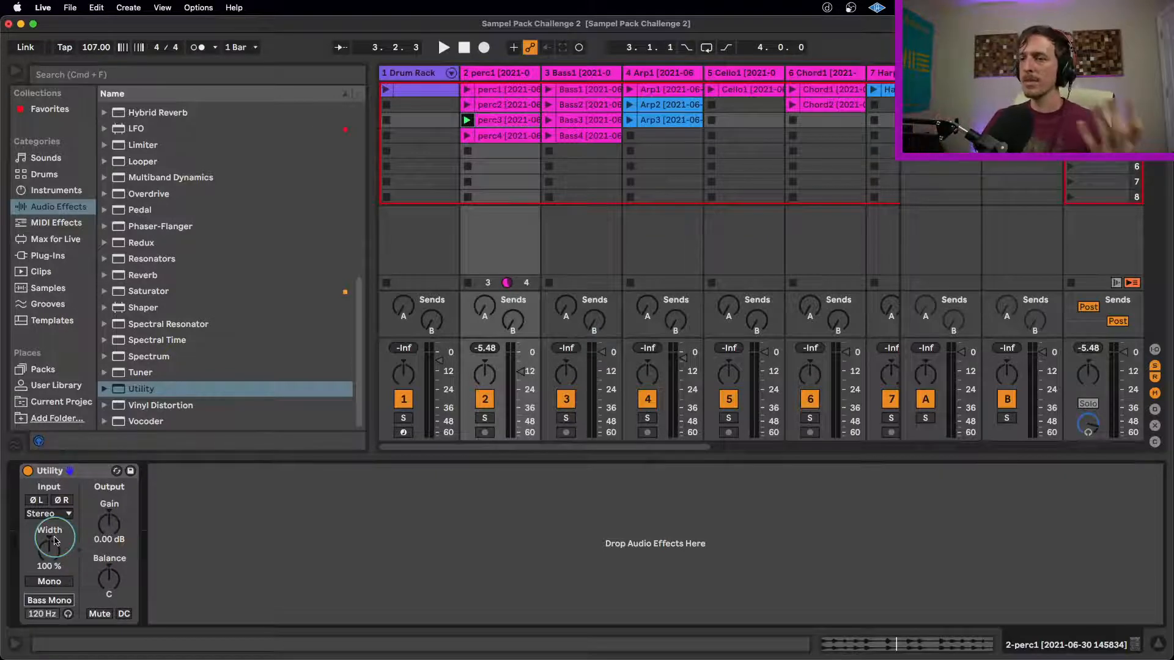
- Audition the perc3 clip with its waveform open, select the hit at 1.2.3, and return to the perc track's devices
left_click(506, 120)
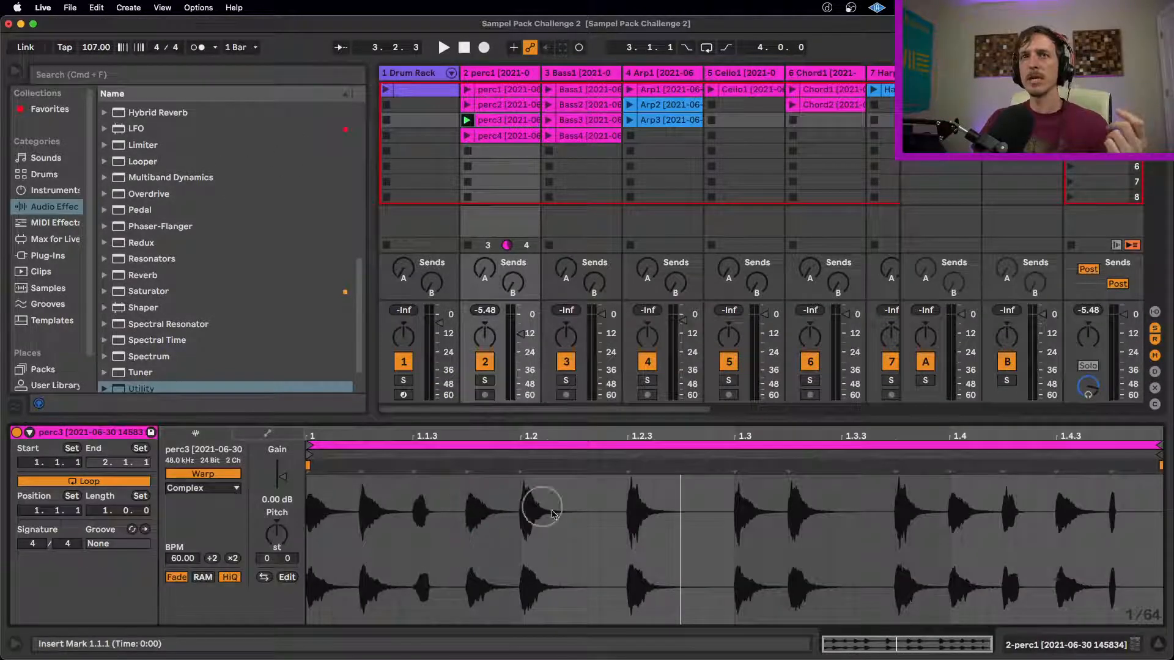
key("space")
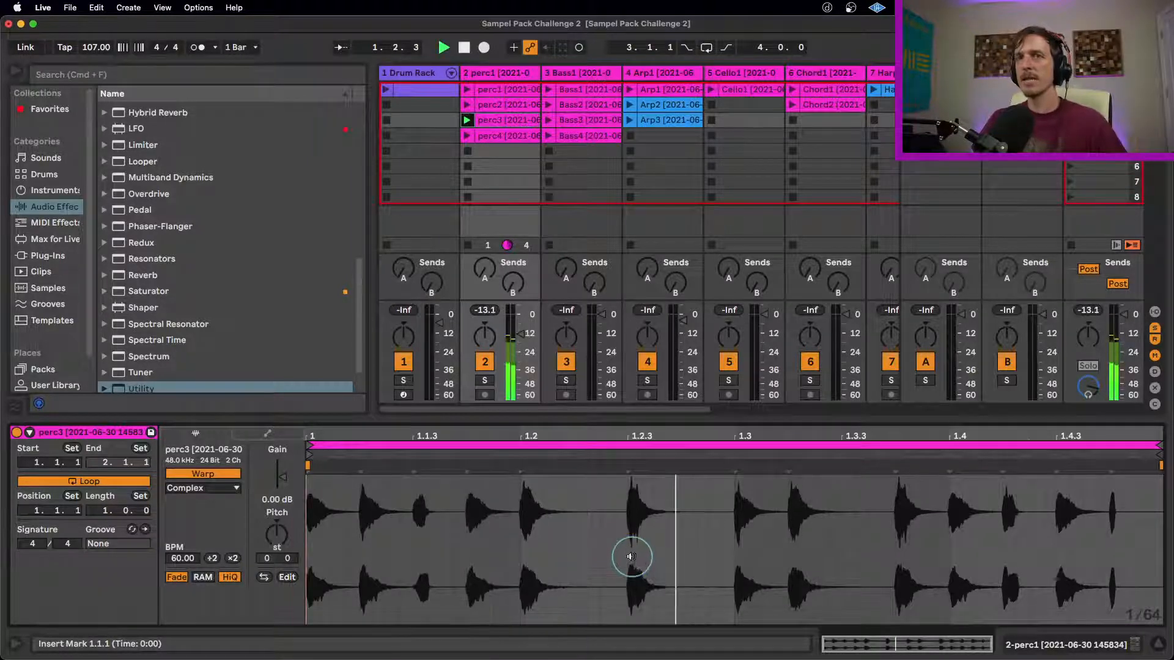
left_click_drag(668, 490, 625, 516)
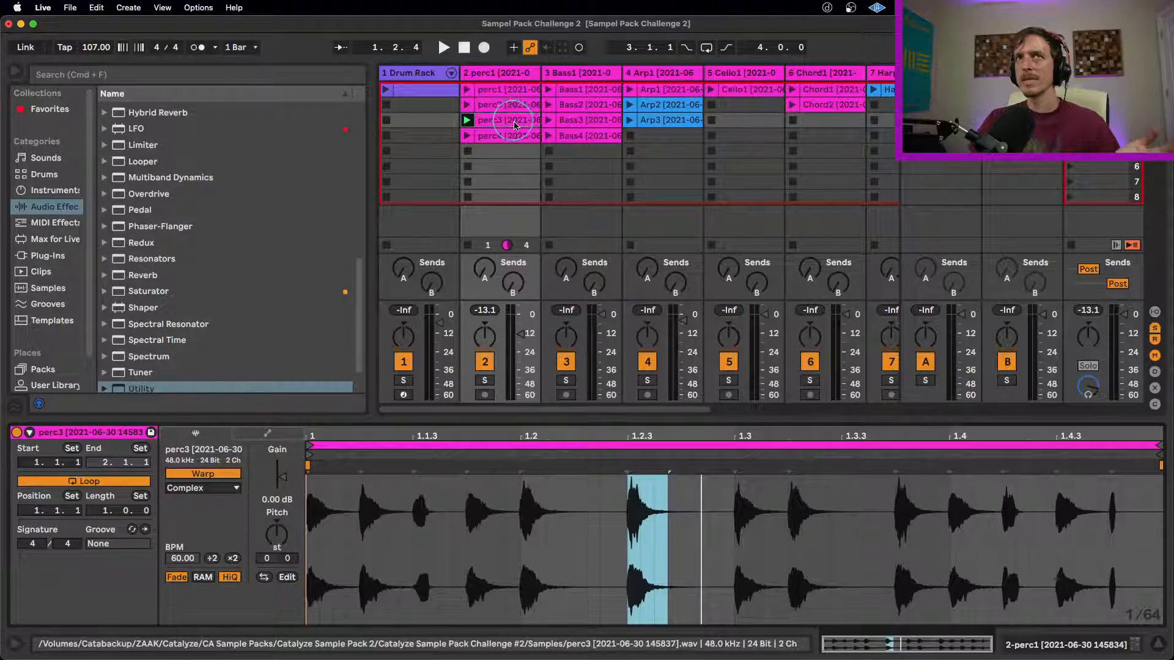
left_click(514, 77)
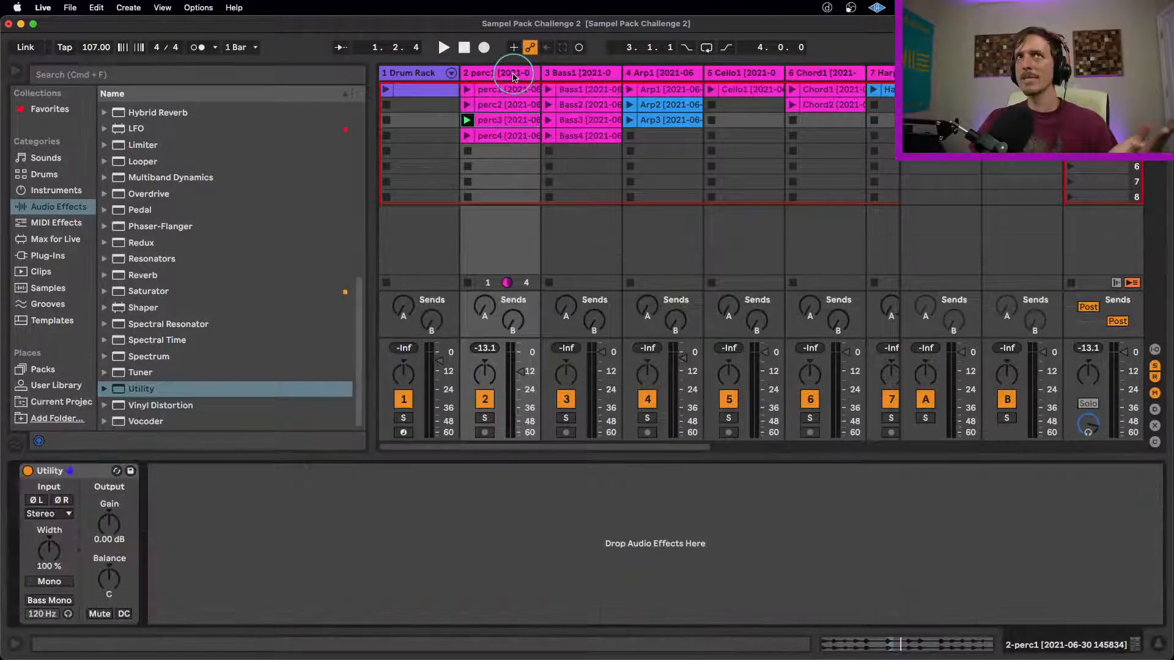
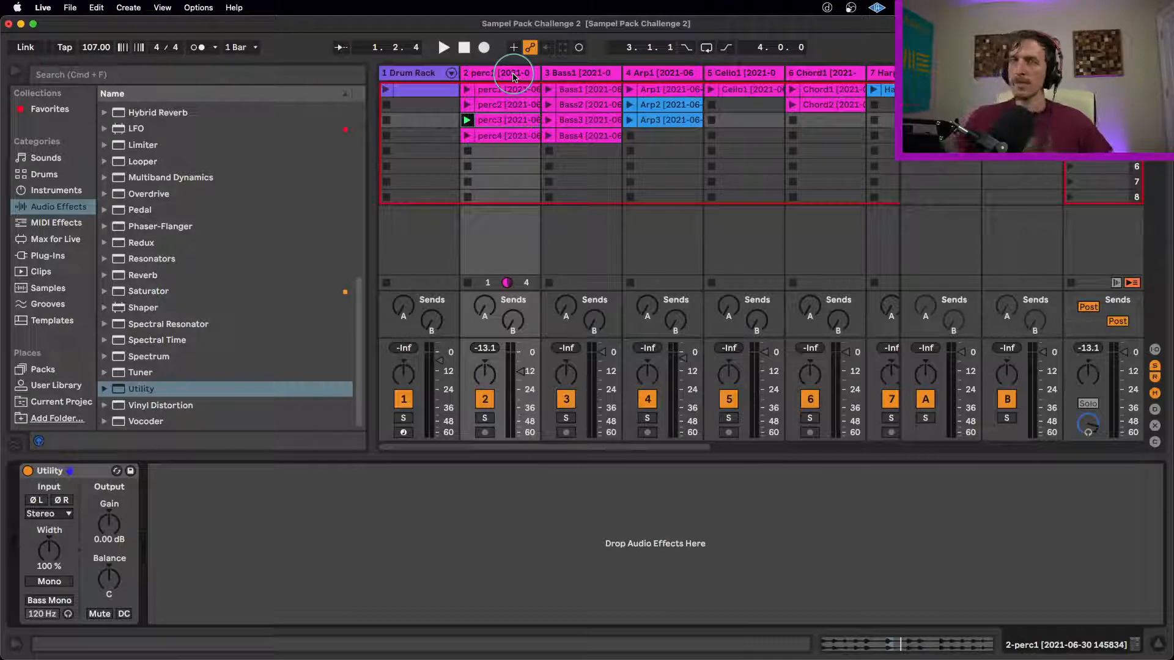
- Turn Reduced Latency When Monitoring on and back off
left_click(199, 8)
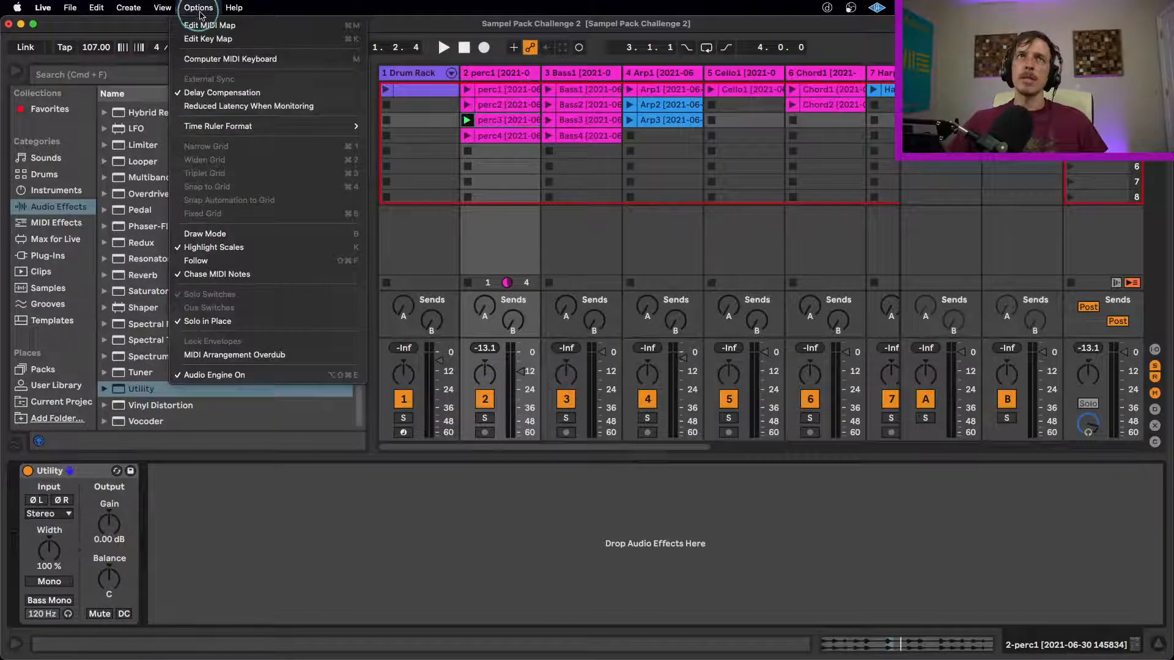
left_click(281, 106)
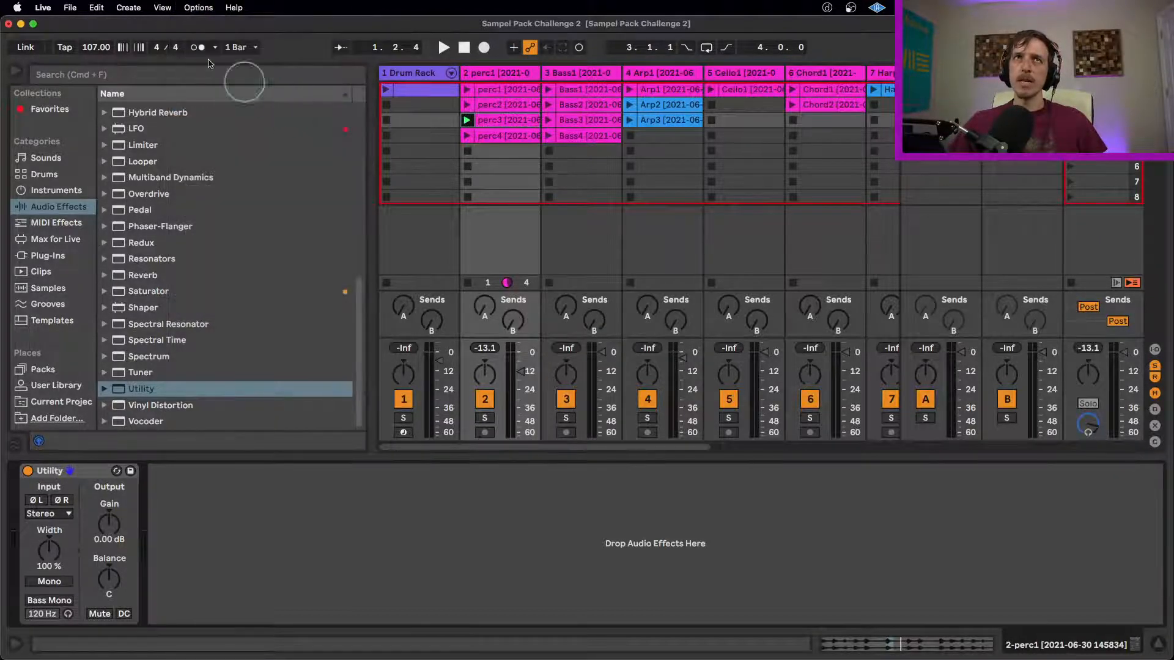
left_click(164, 9)
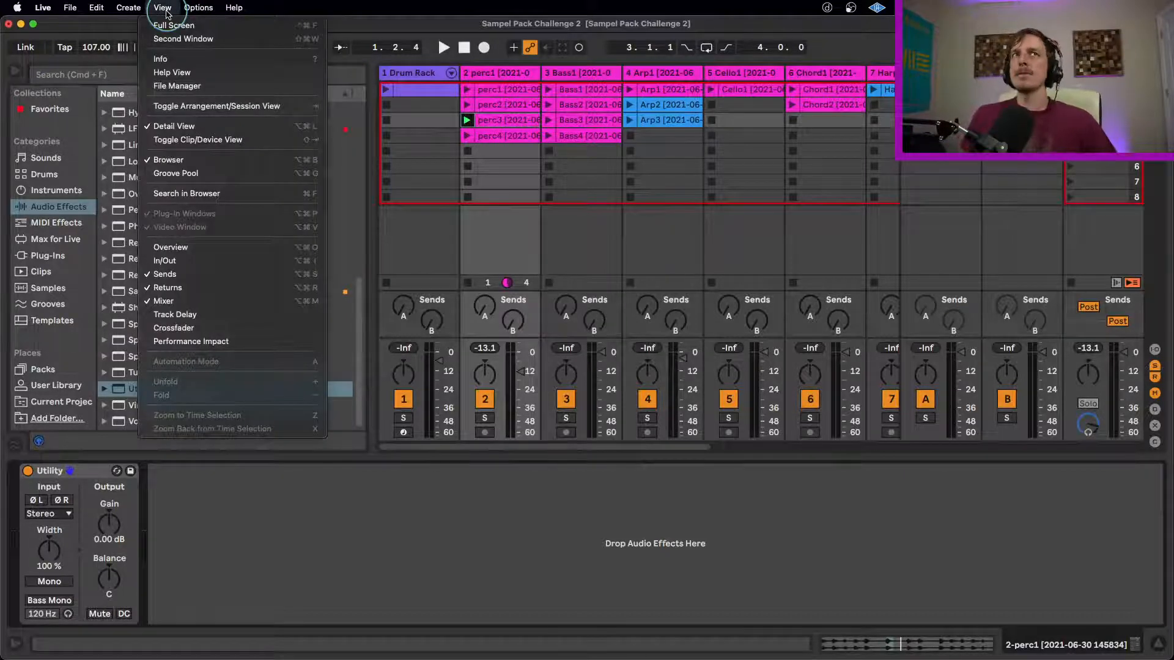
mouse_move(198, 7)
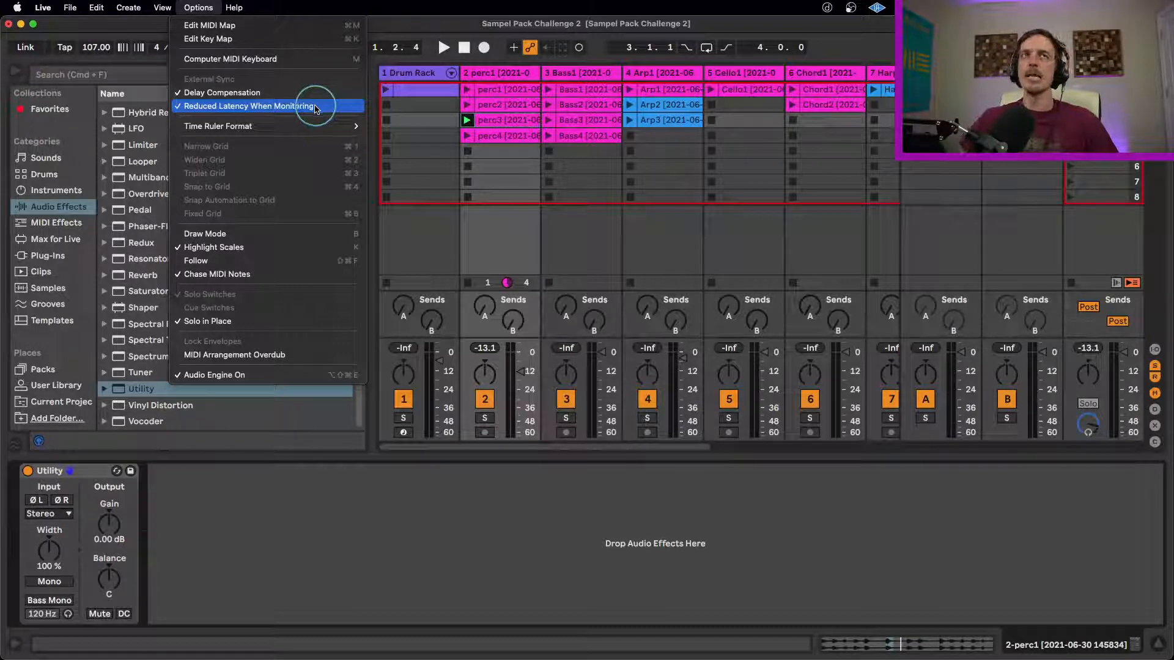
left_click(309, 107)
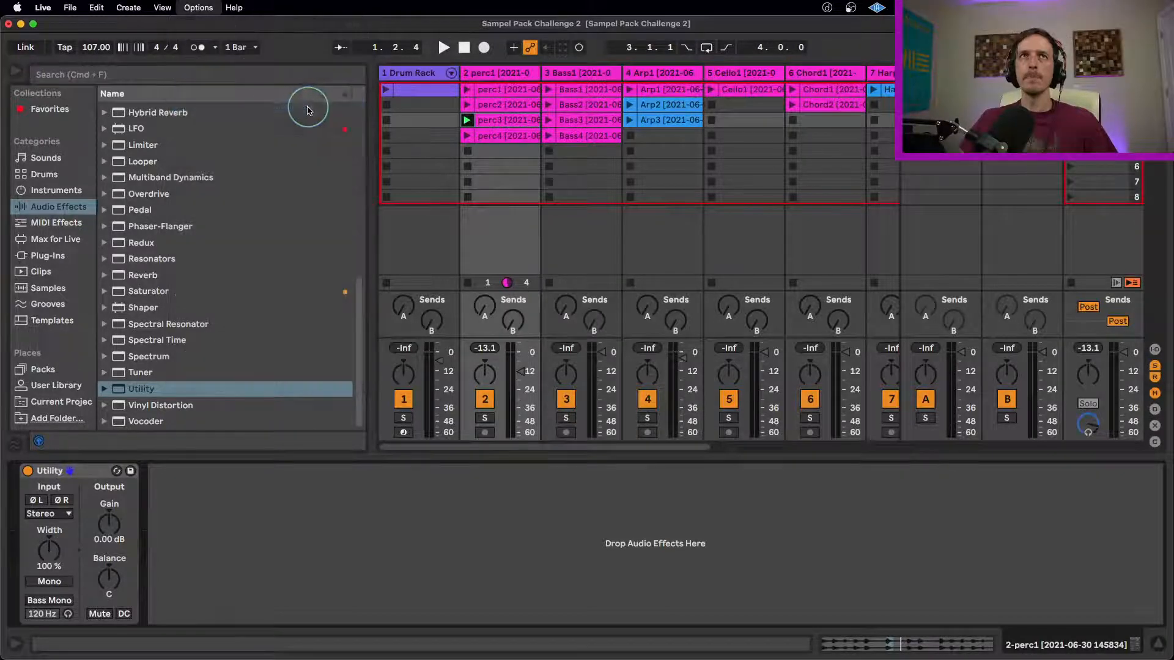
- Review the Delay Compensation and Reduced Latency When Monitoring options without changing them
left_click(195, 8)
left_click(488, 121)
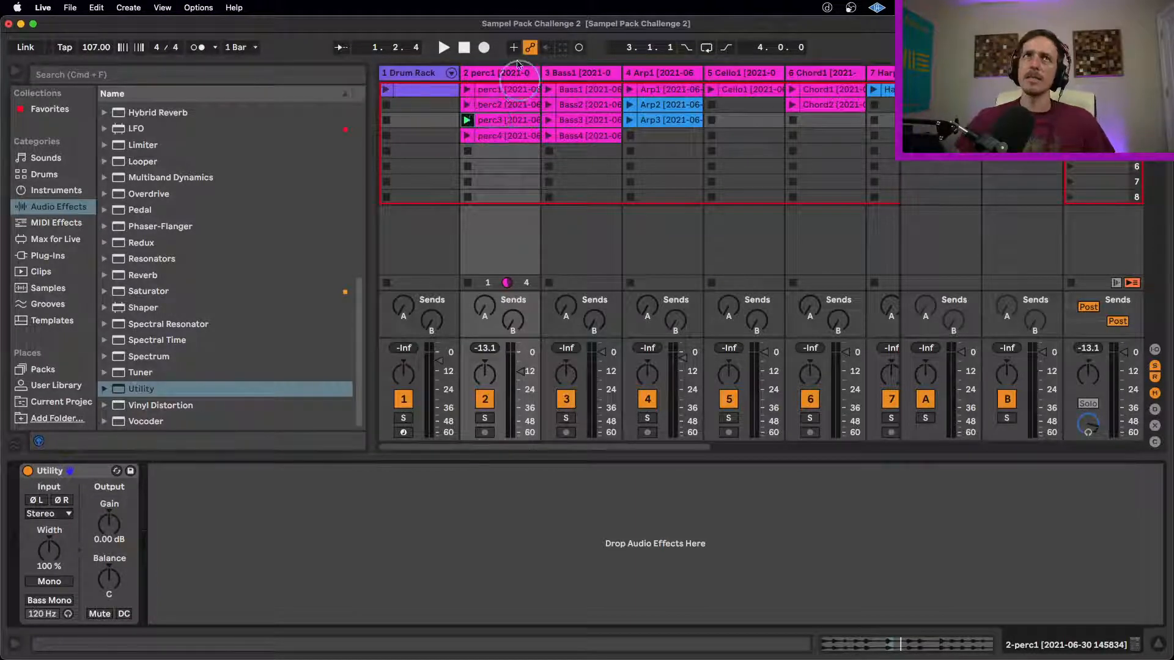
left_click(198, 7)
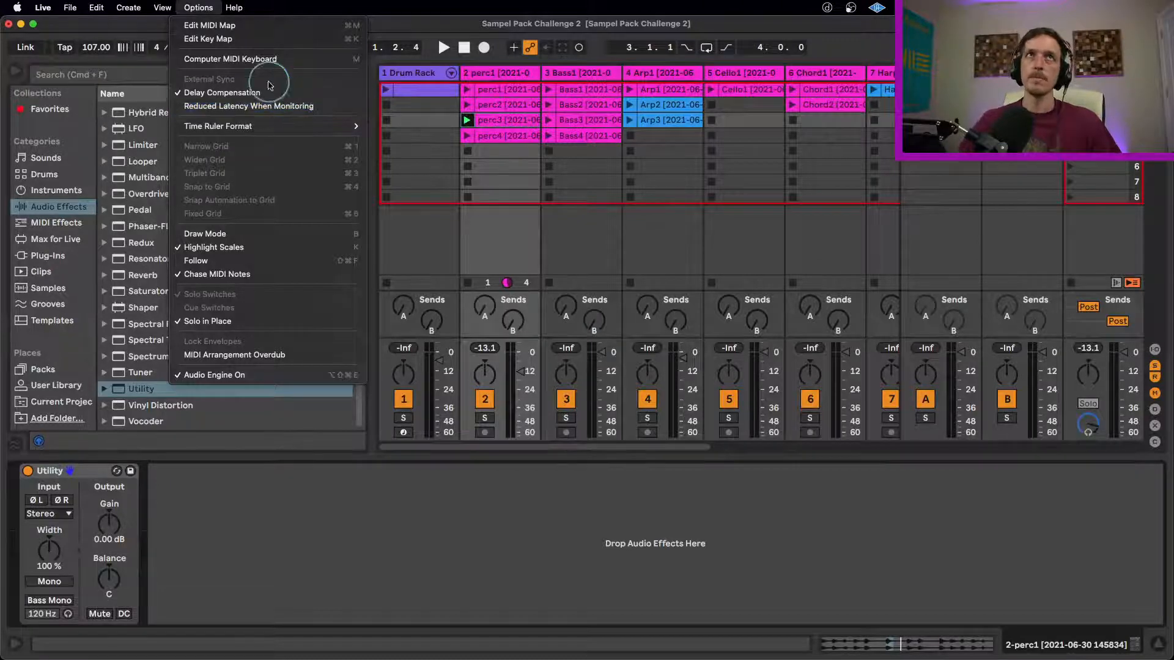
left_click(210, 8)
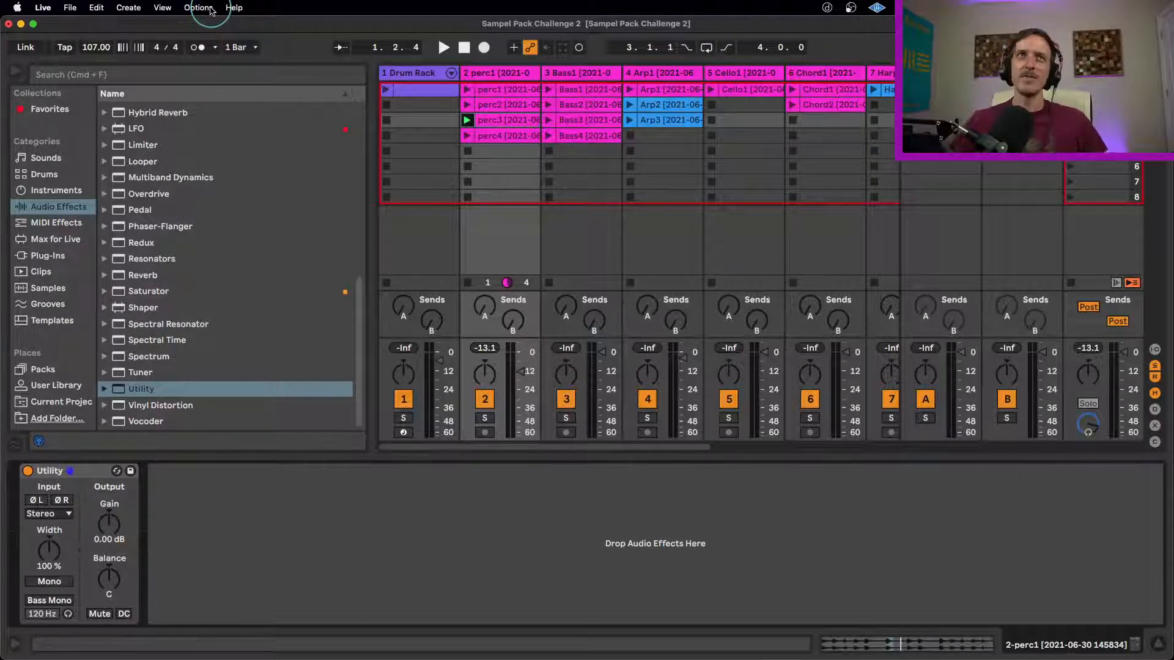
left_click(210, 8)
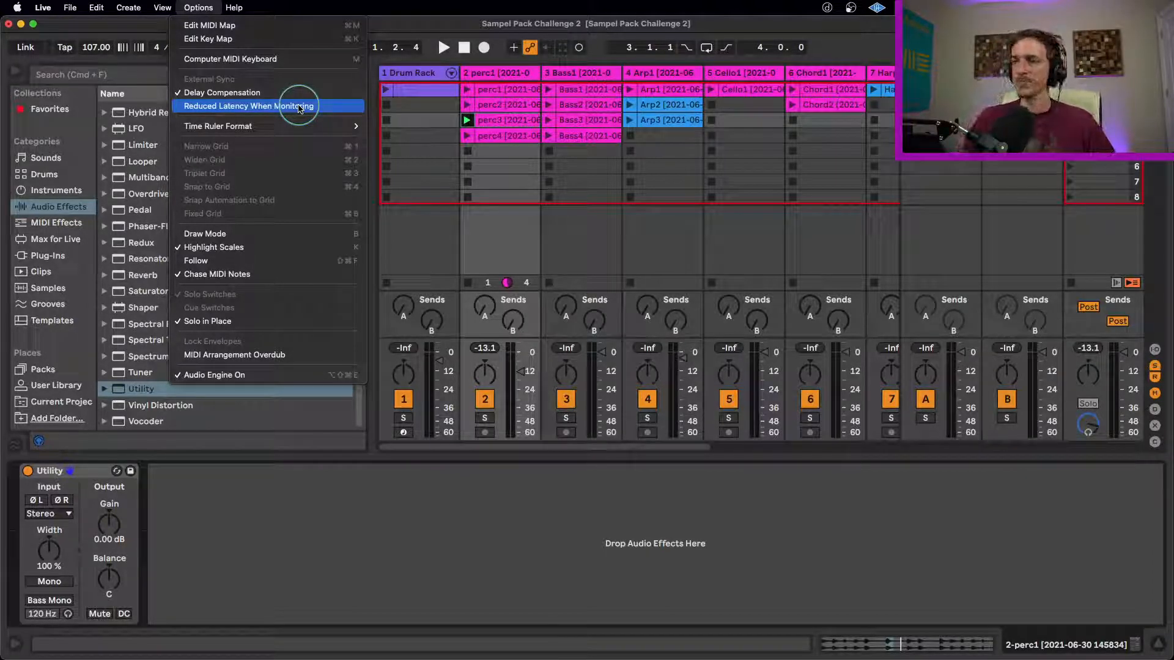
left_click(206, 9)
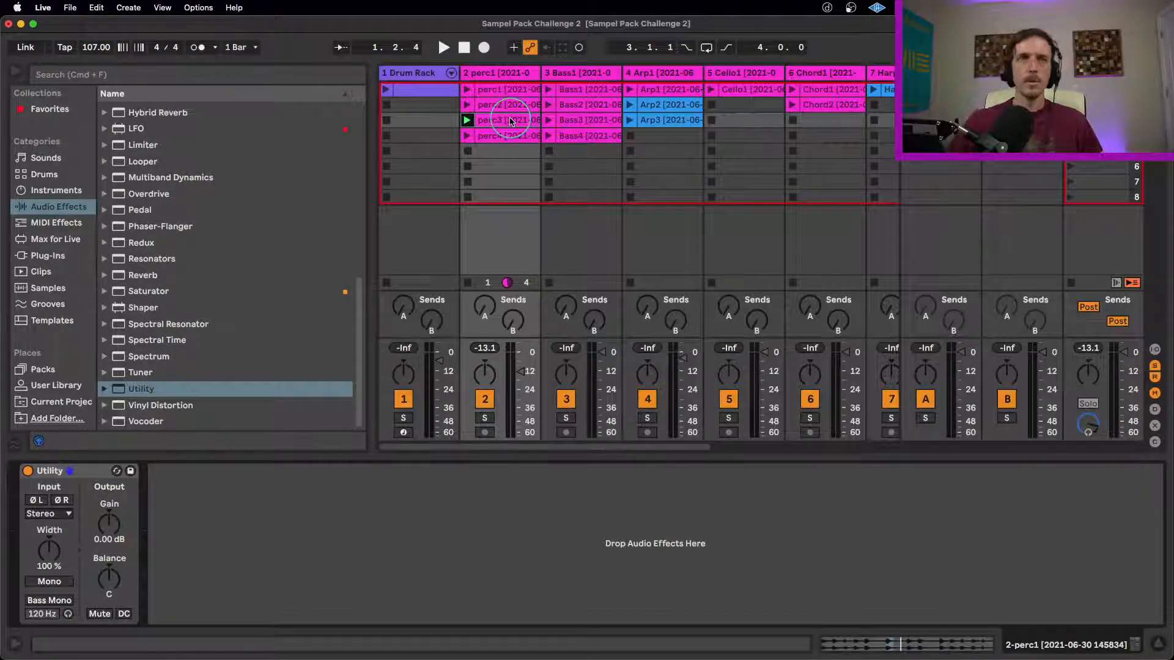
- Delete Utility from the perc track and add an Auto Filter in its place
left_click(95, 472)
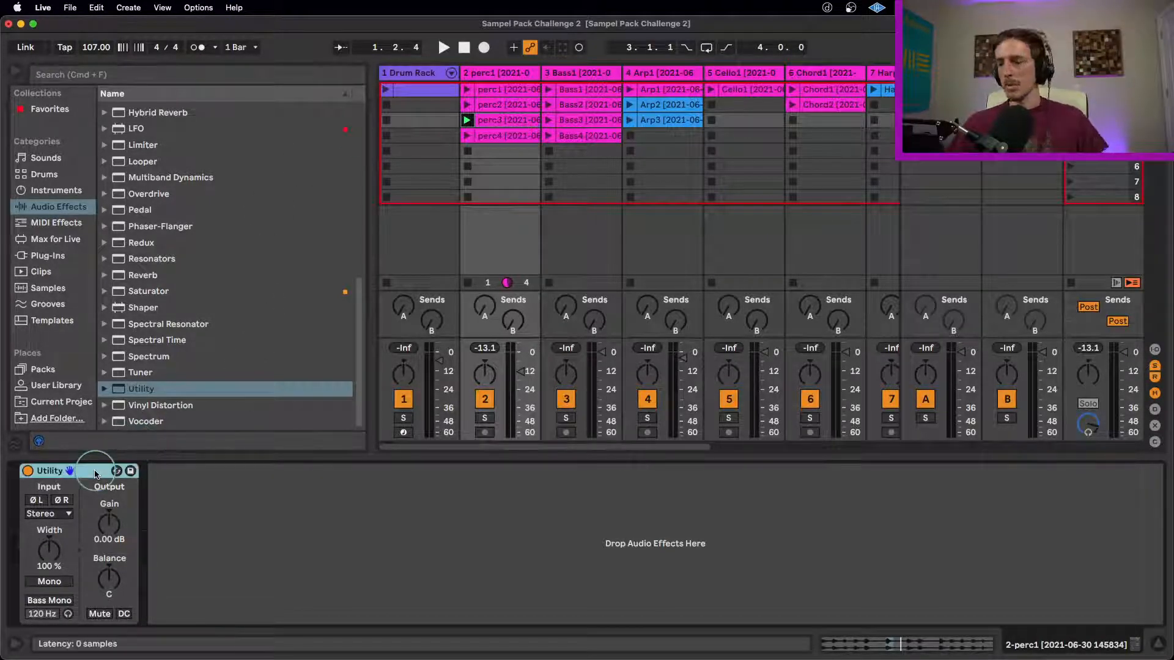
key("Delete")
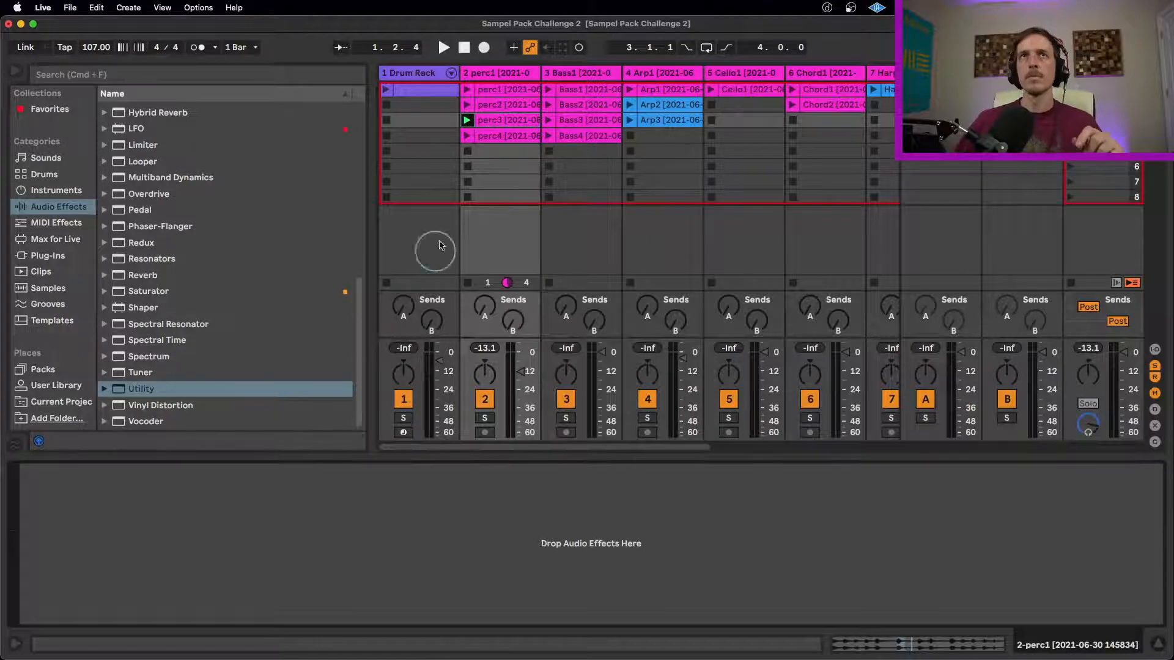
left_click(506, 120)
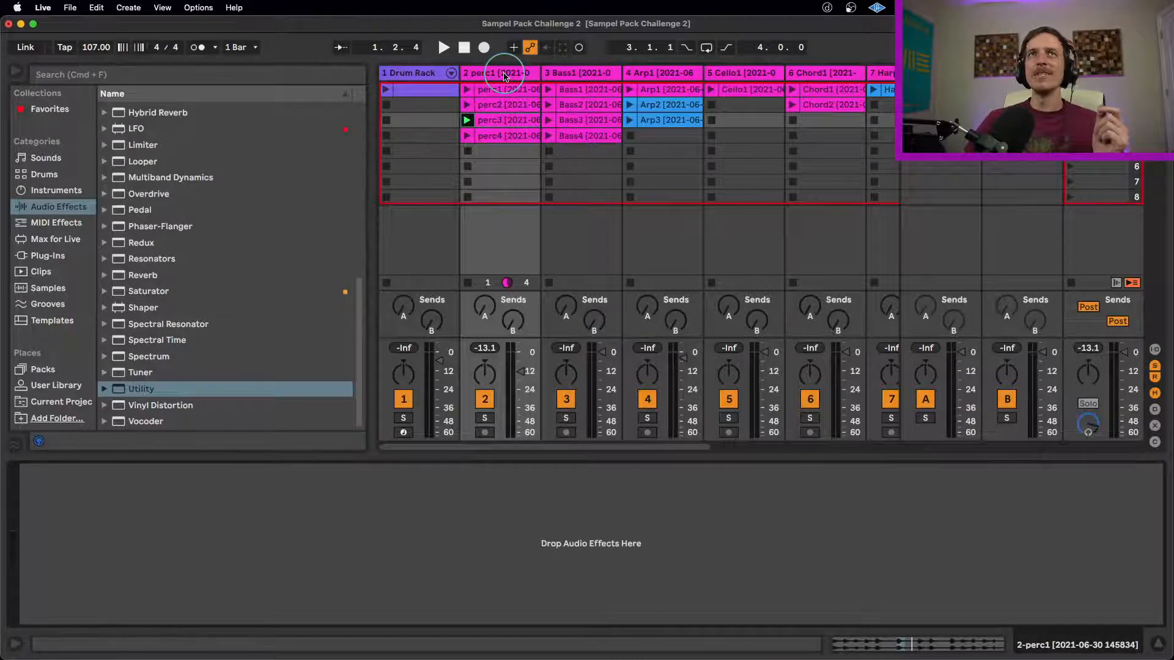
scroll(184, 214, "up", 10)
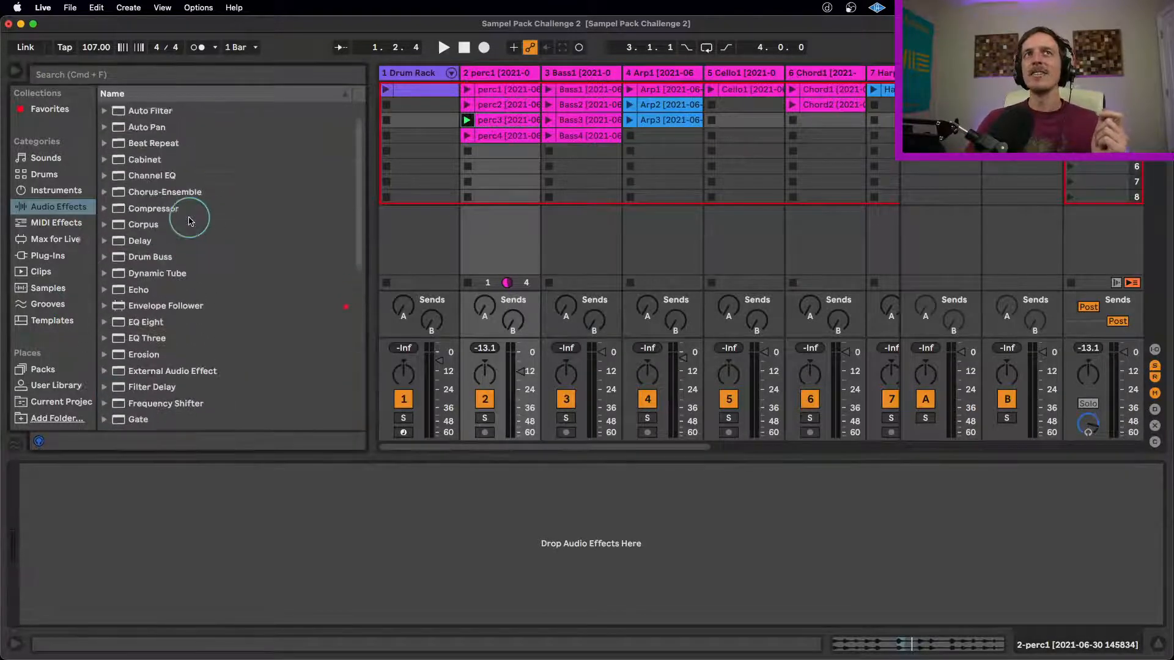
double_click(153, 142)
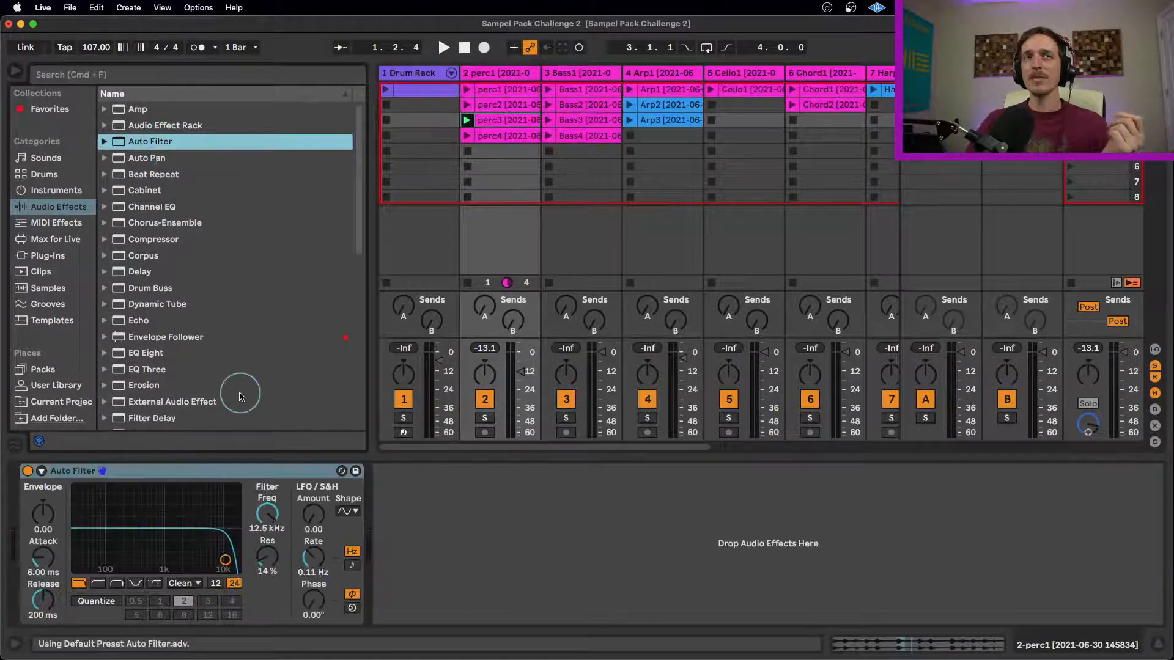
- Set Auto Filter to the MS2 circuit with 24.0 dB drive, a 591 Hz cutoff and 122% resonance
mouse_move(225, 560)
left_mouse_down()
mouse_move(190, 504)
mouse_move(205, 548)
left_mouse_up()
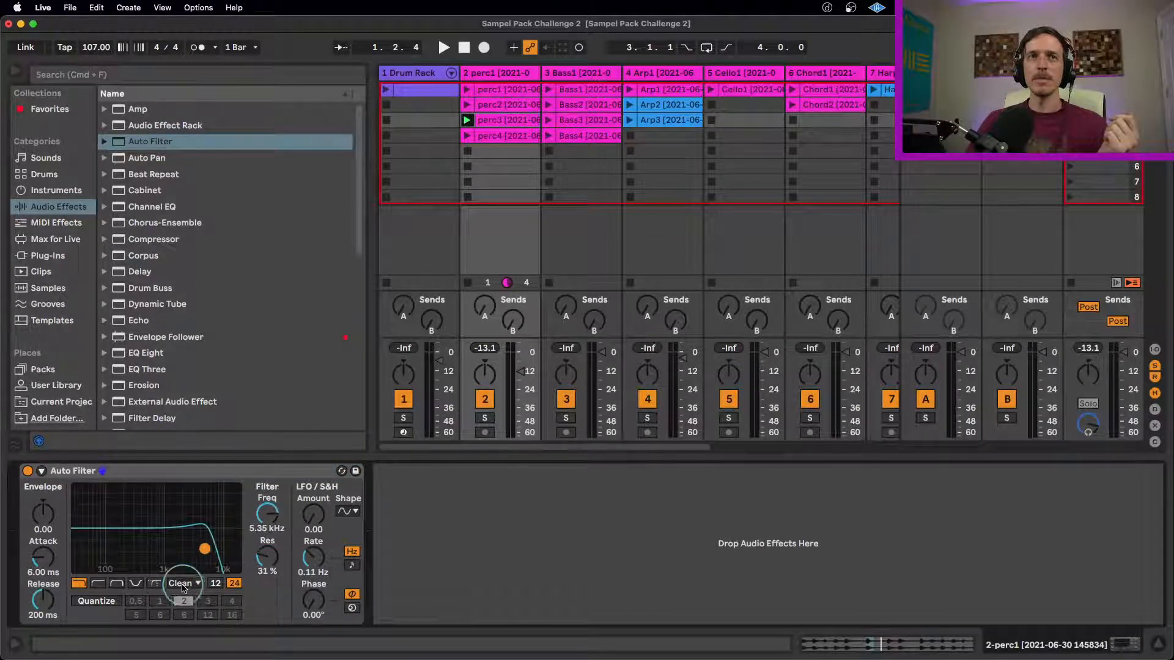
left_click(184, 583)
left_click(192, 622)
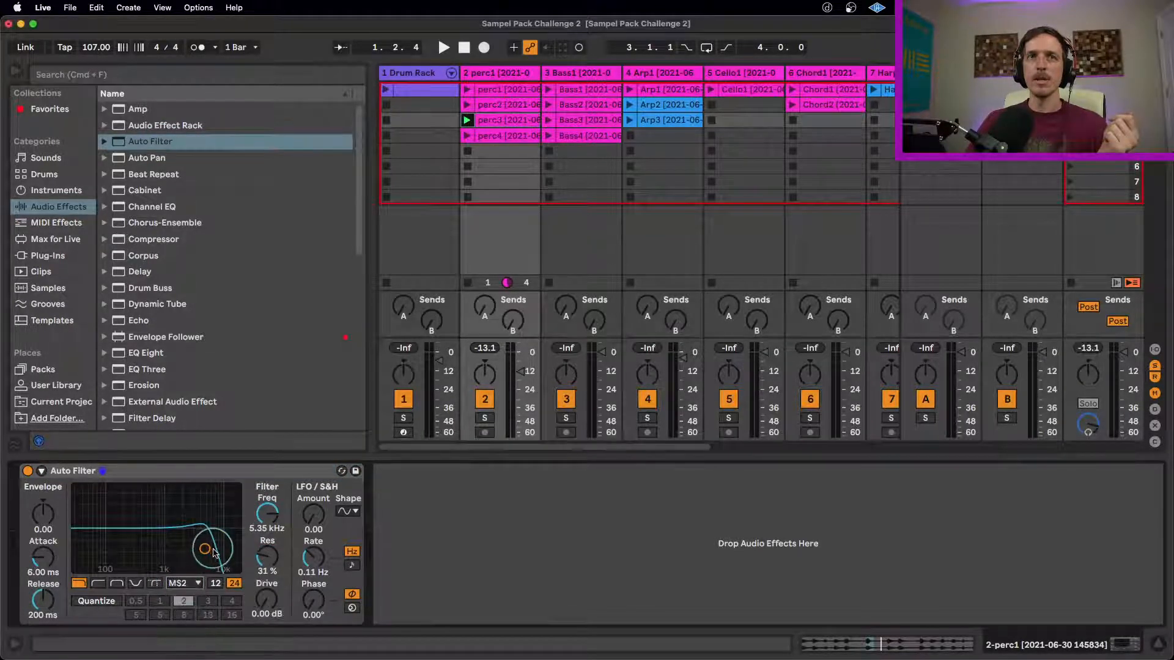
left_click_drag(264, 604, 151, 489)
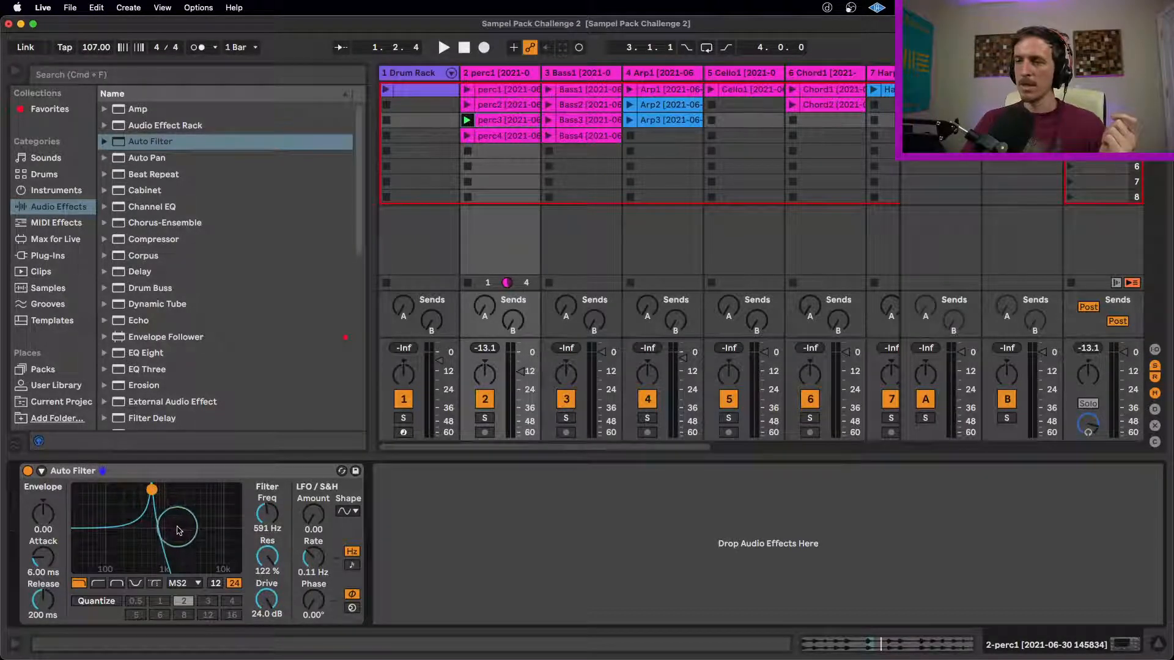
- Insert Vinyl Distortion before the Auto Filter and set its Crackle Volume to 0.06
left_click(51, 223)
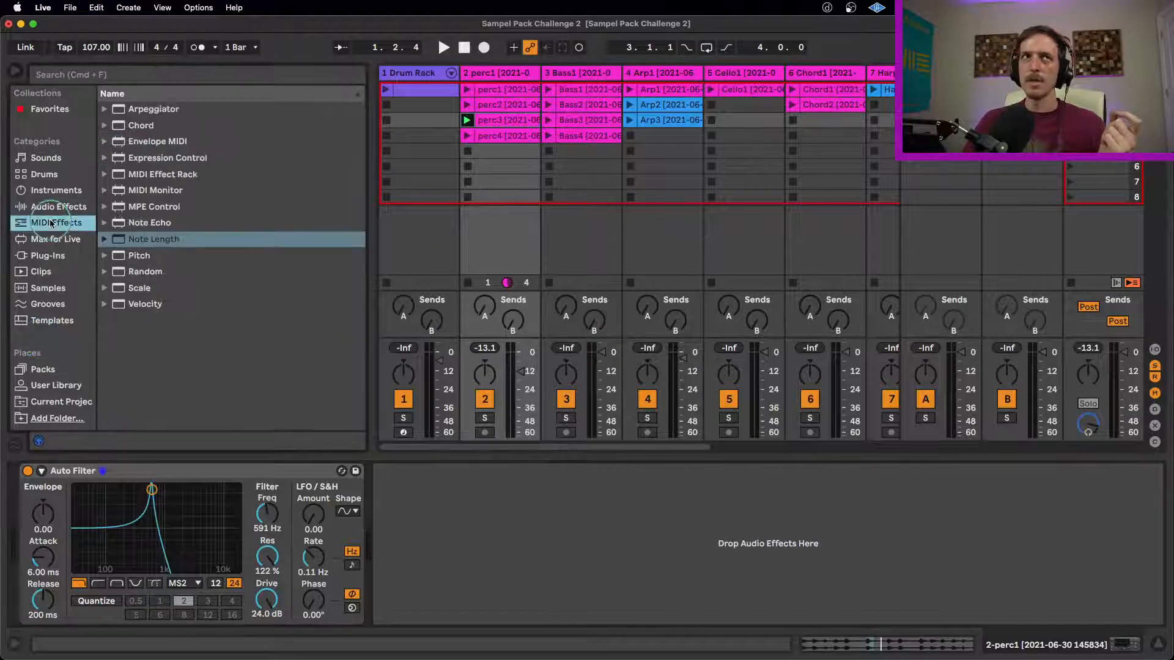
left_click(51, 207)
scroll(205, 359, "down", 5)
scroll(209, 365, "down", 5)
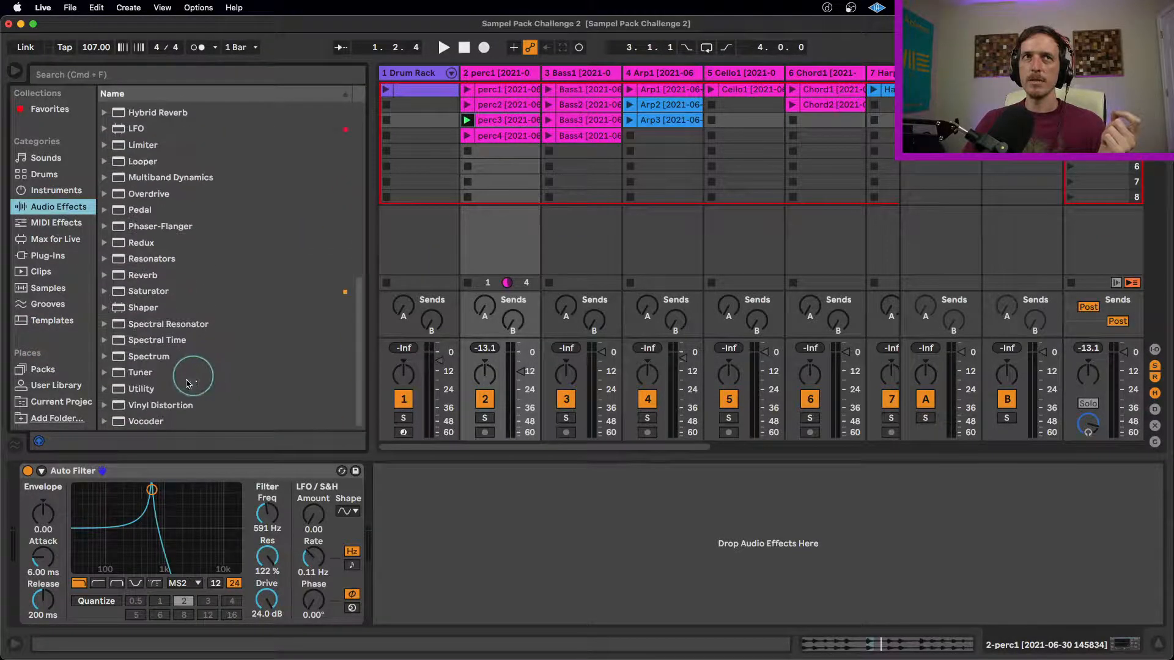
left_click_drag(160, 406, 66, 498)
left_click_drag(199, 514, 199, 512)
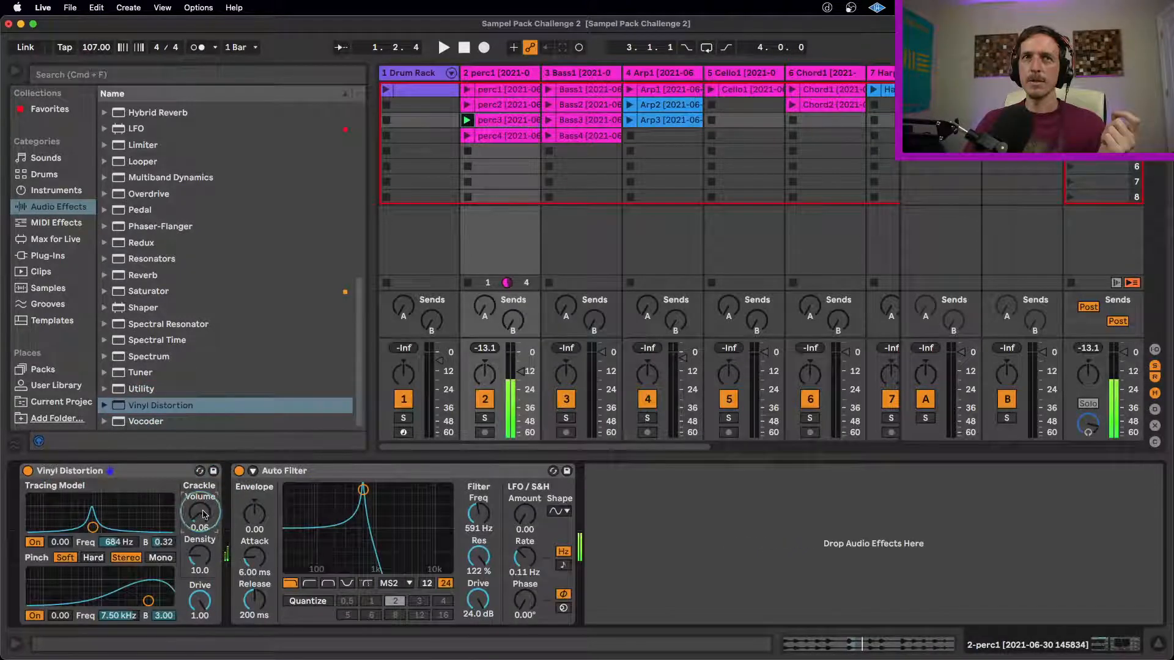
- Set Auto Filter's cutoff to 786 Hz with 98% resonance, and its LFO to an Amount of 19.5 and a Rate of 7.20 Hz
mouse_move(363, 490)
left_mouse_down()
mouse_move(361, 506)
mouse_move(379, 511)
mouse_move(347, 508)
mouse_move(370, 505)
left_mouse_up()
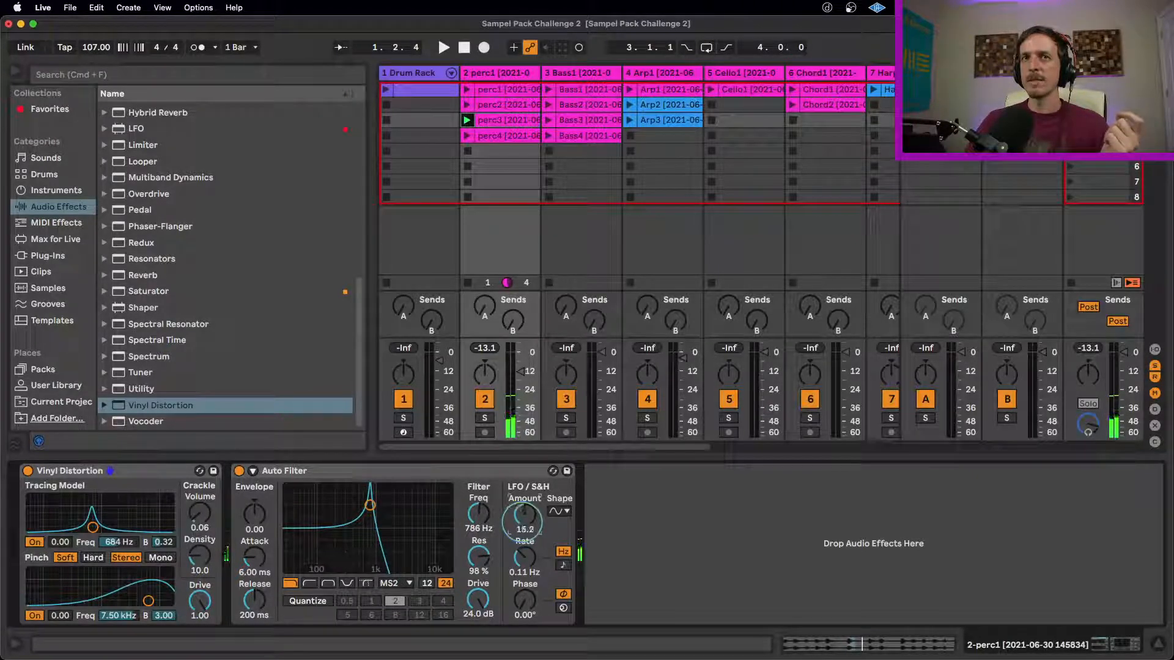
left_click_drag(525, 517, 524, 508)
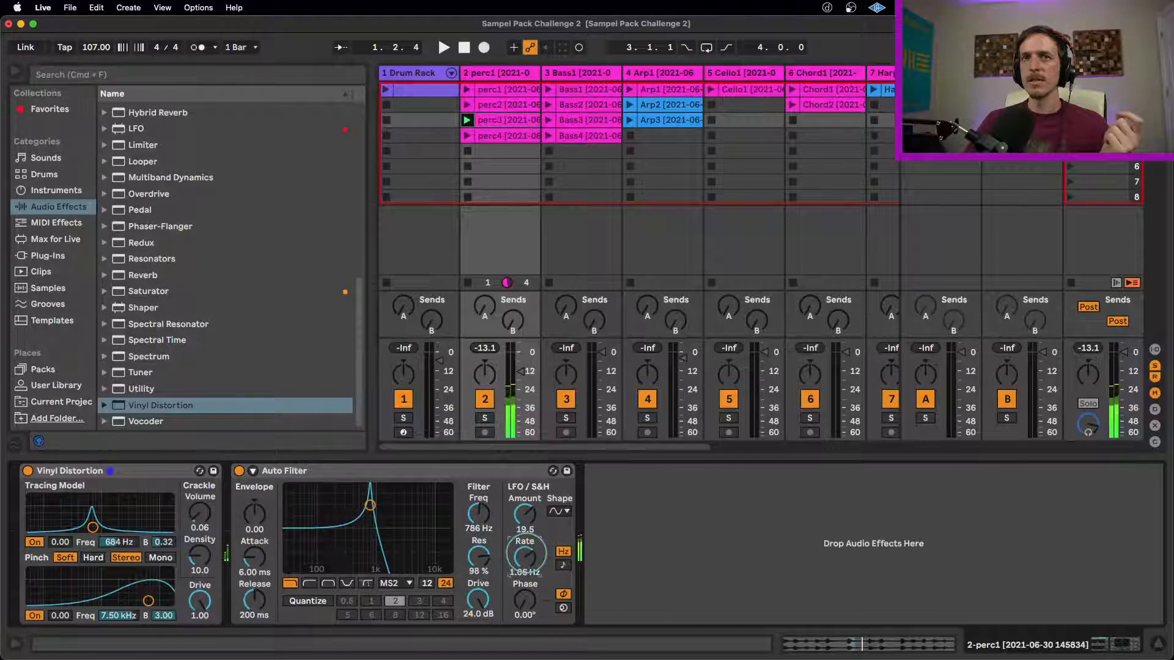
left_click_drag(524, 556, 524, 559)
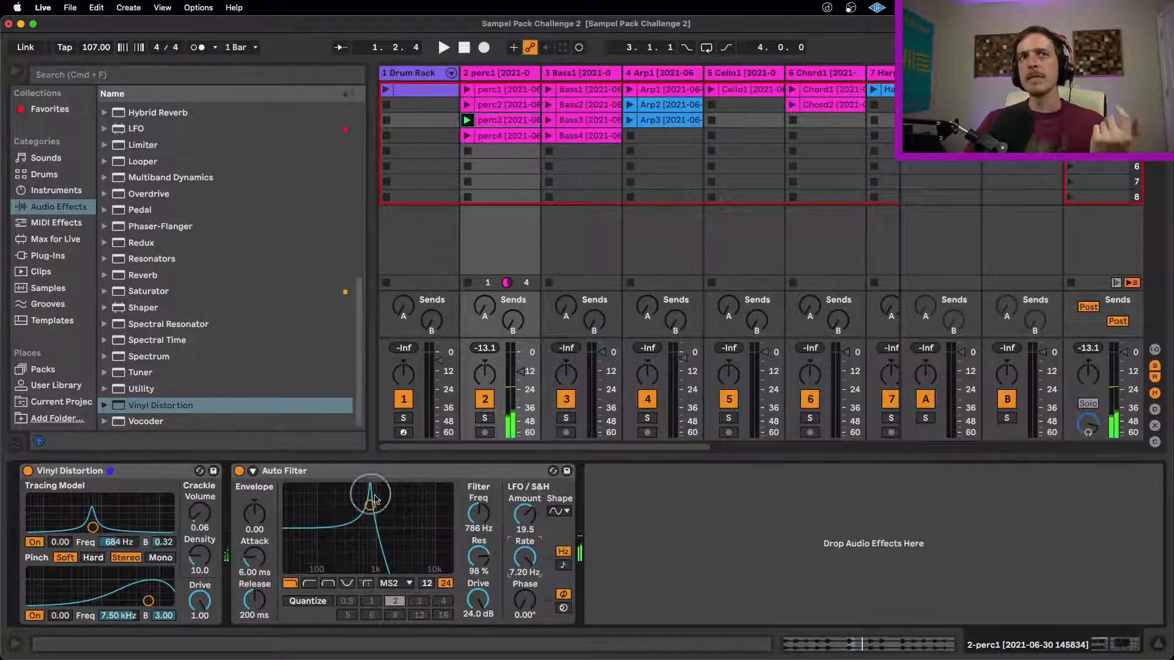
- Change Auto Filter's cutoff to 844 Hz and resonance to 19%, and turn the effect off
left_click_drag(370, 505, 371, 556)
left_click(239, 471)
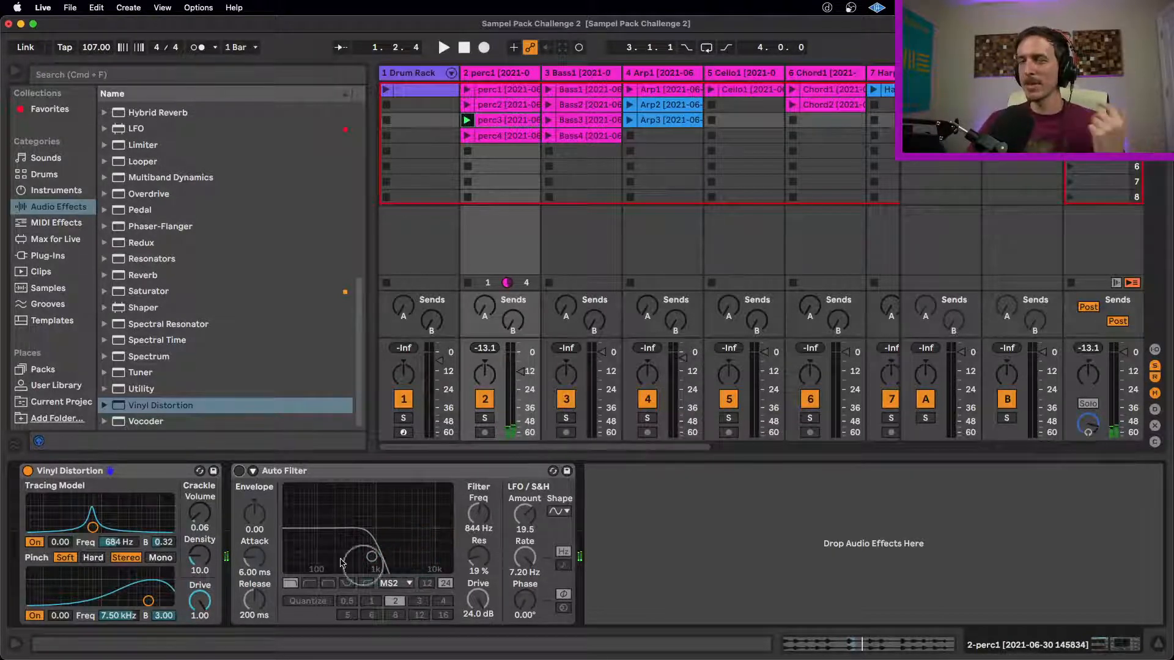
- Turn Auto Filter back on, set its cutoff to 177 Hz with 100% resonance, and lower the percussion track's volume to -24.3 dB
left_click(239, 471)
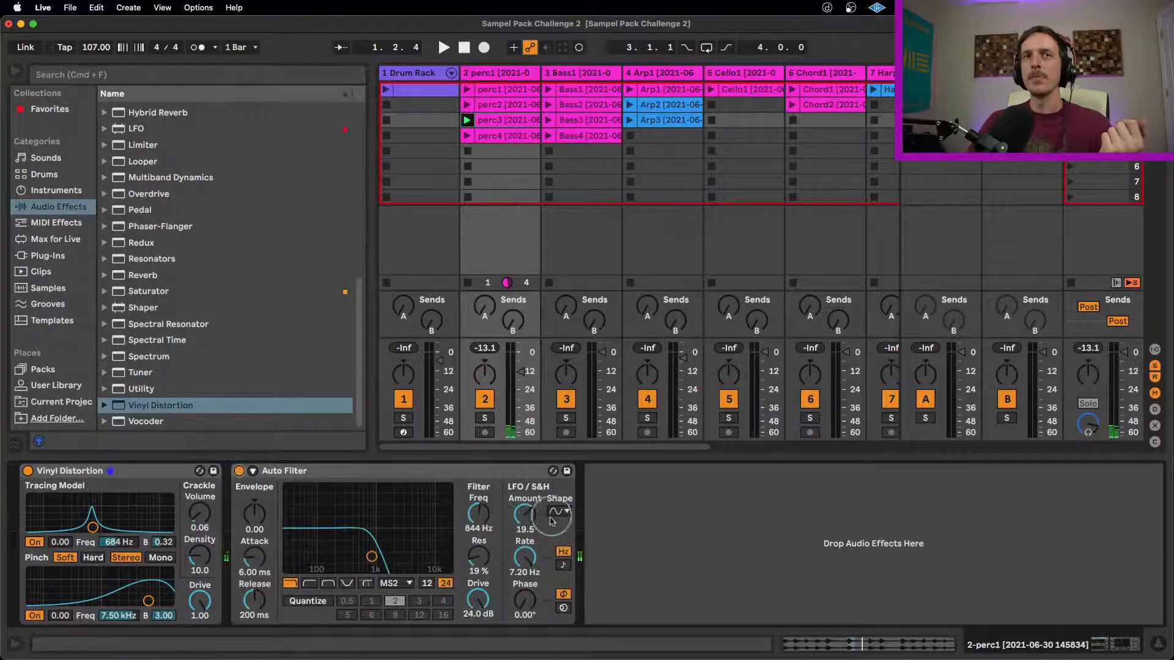
left_click_drag(479, 557, 479, 514)
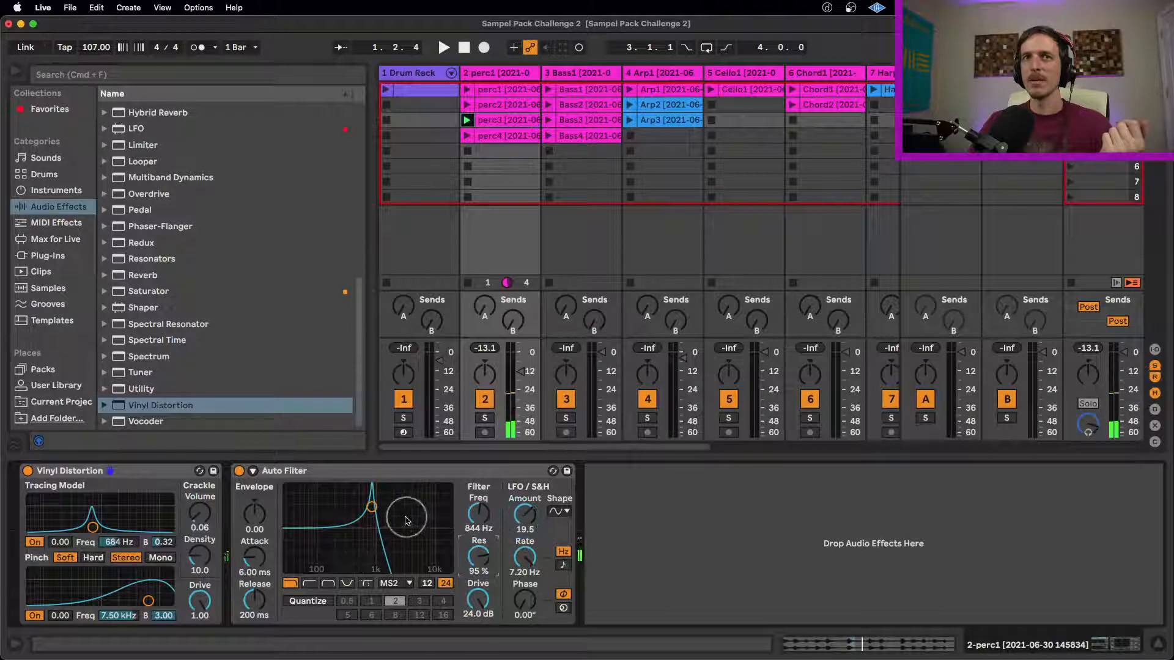
left_click_drag(372, 507, 333, 505)
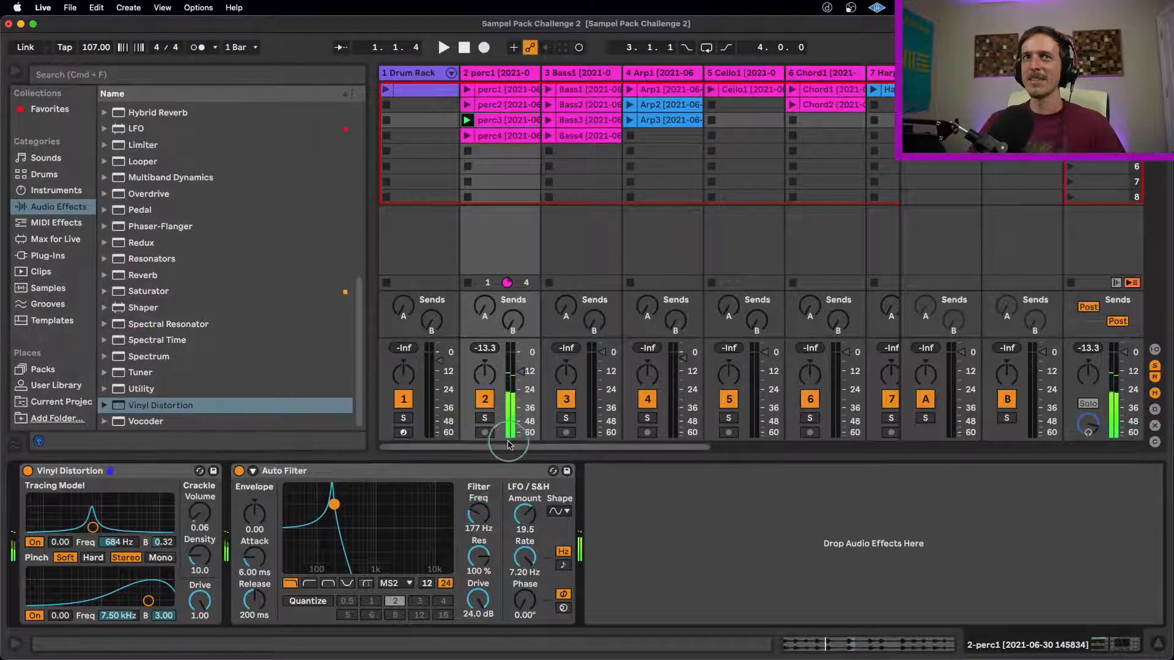
left_click_drag(519, 382, 518, 387)
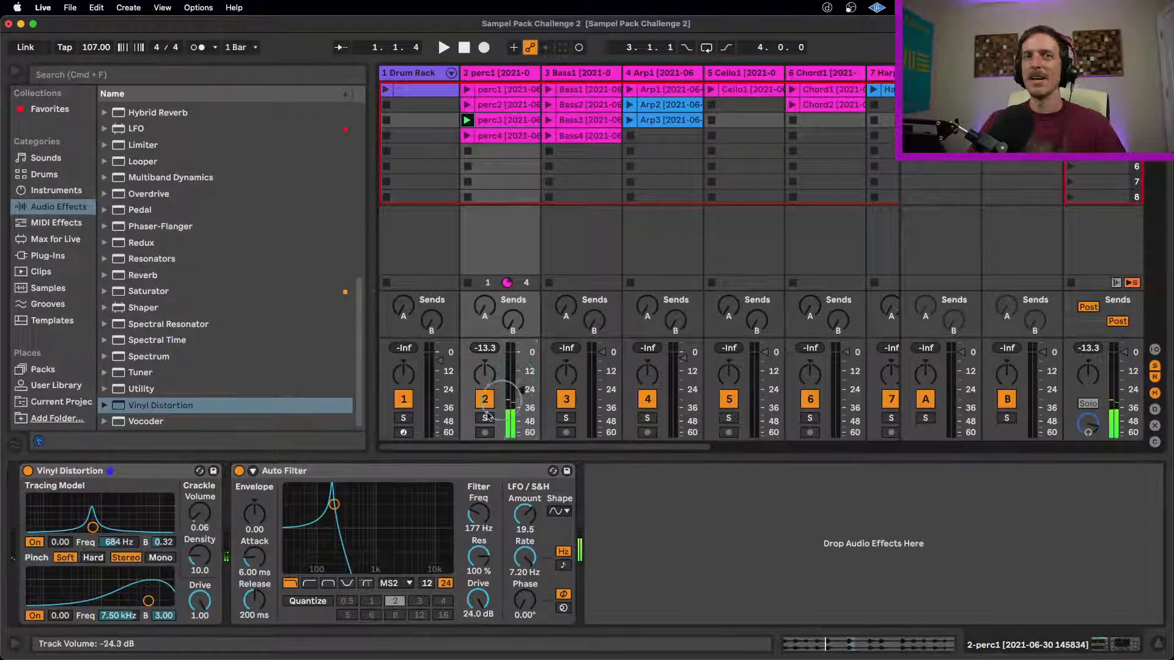
- Try Auto Filter's band-pass type, return to low-pass, and set the cutoff to 165 Hz with 112% resonance
left_click_drag(335, 507, 347, 504)
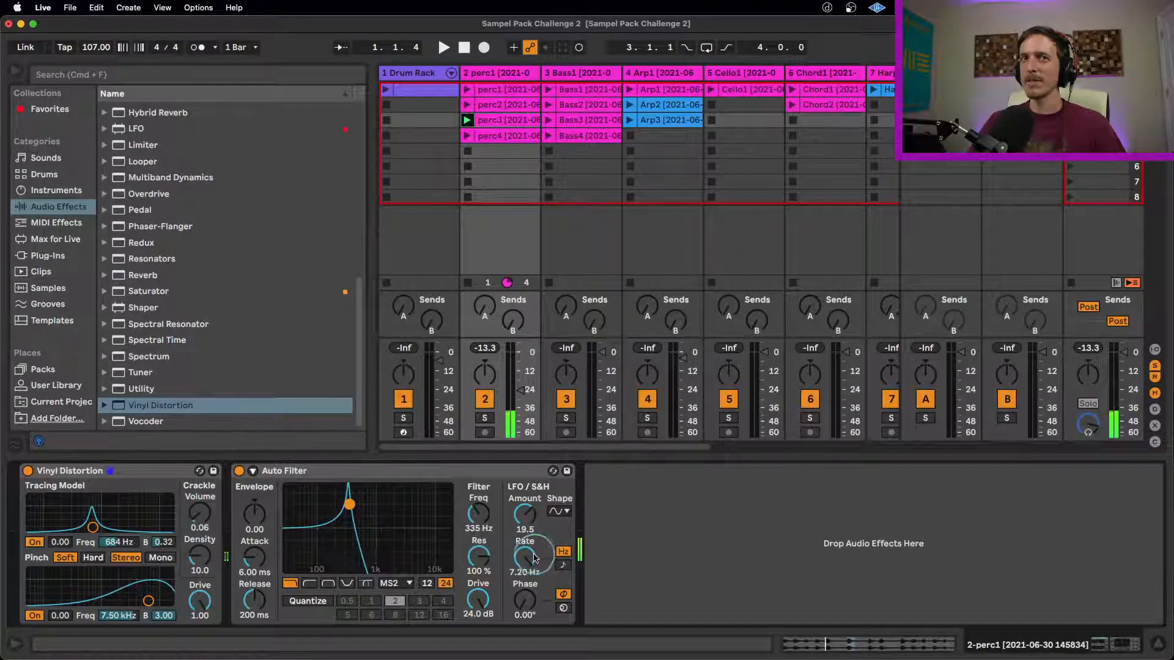
left_click(327, 583)
mouse_move(350, 502)
left_mouse_down()
mouse_move(366, 494)
mouse_move(355, 517)
mouse_move(324, 517)
mouse_move(334, 508)
mouse_move(343, 527)
mouse_move(331, 496)
left_mouse_up()
left_click(291, 584)
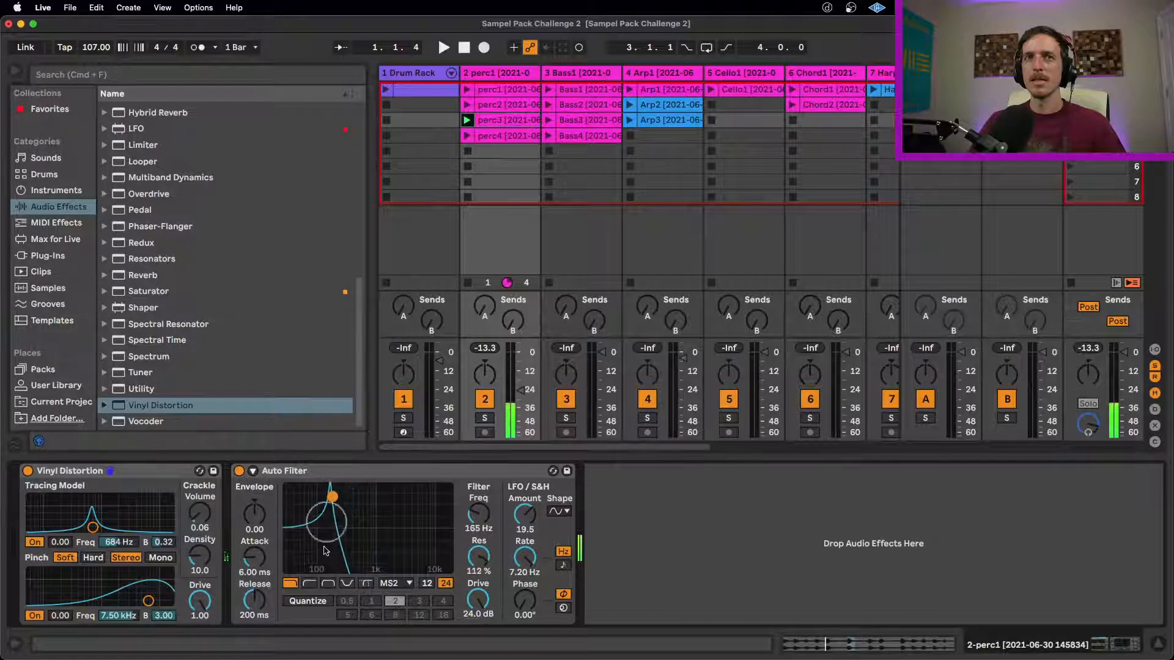
- Try 0.5 quantization on Auto Filter, raise LFO Amount to 25.7 and Envelope to 20.2, and turn quantization off
left_click(307, 601)
left_click(347, 601)
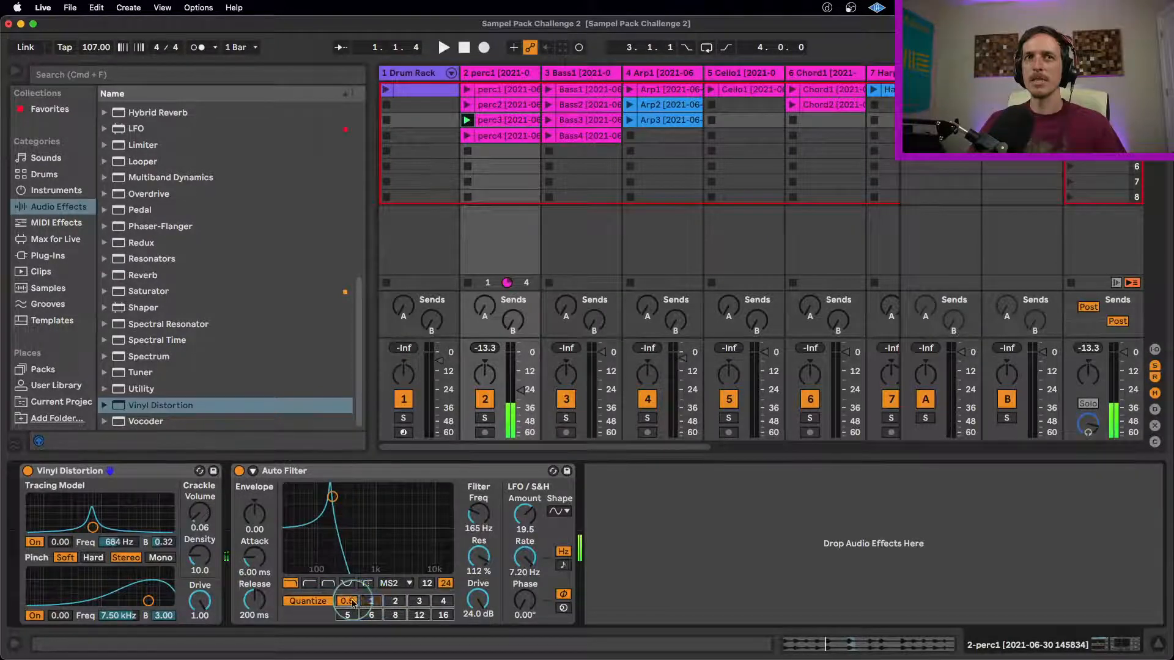
left_click_drag(525, 518, 527, 517)
left_click_drag(252, 513, 252, 503)
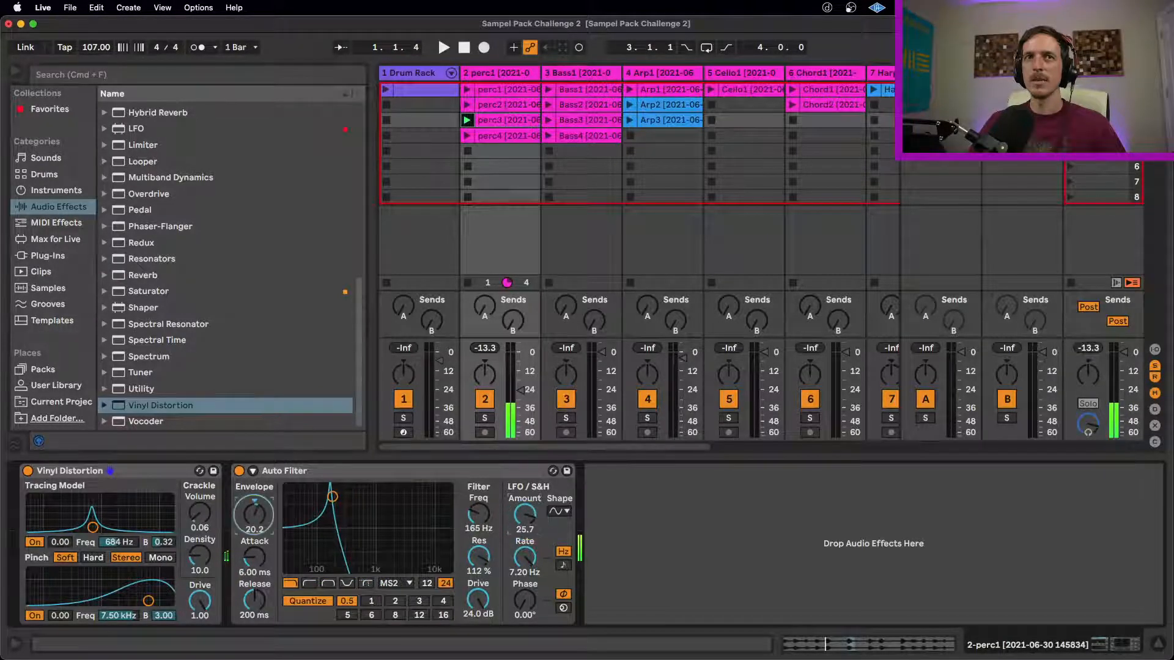
left_click(308, 601)
- Audition Auto Filter's circuit types at a 2.28 kHz cutoff, choose OSR, and sweep the cutoff down to 37.5 Hz
left_click_drag(331, 496, 396, 497)
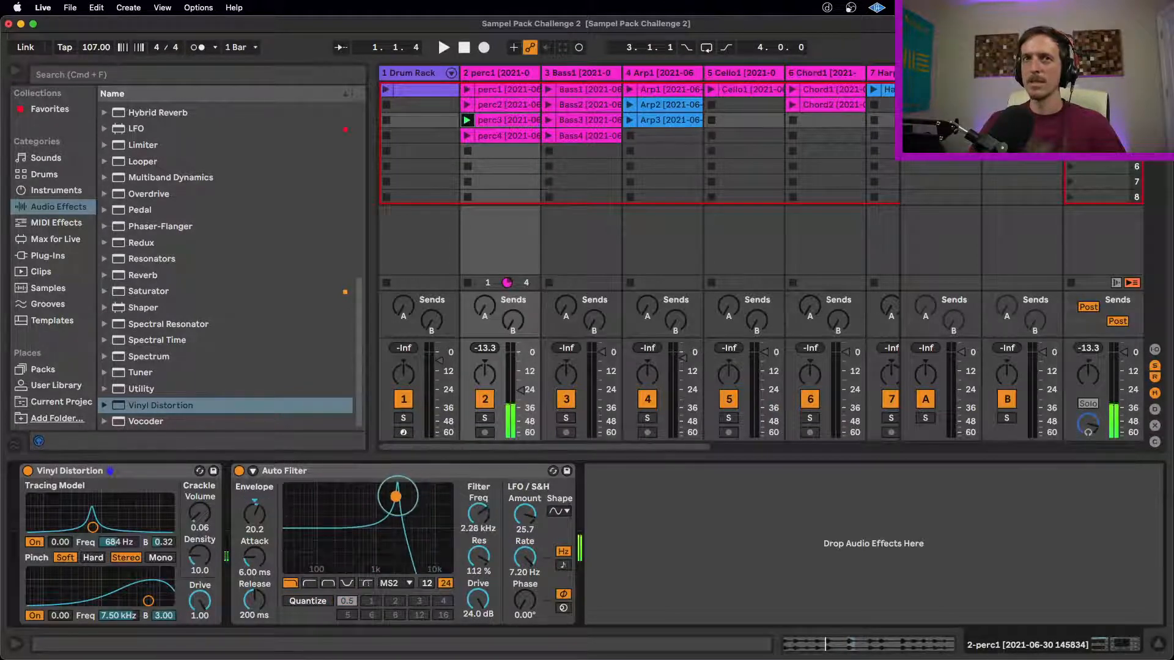
left_click(395, 583)
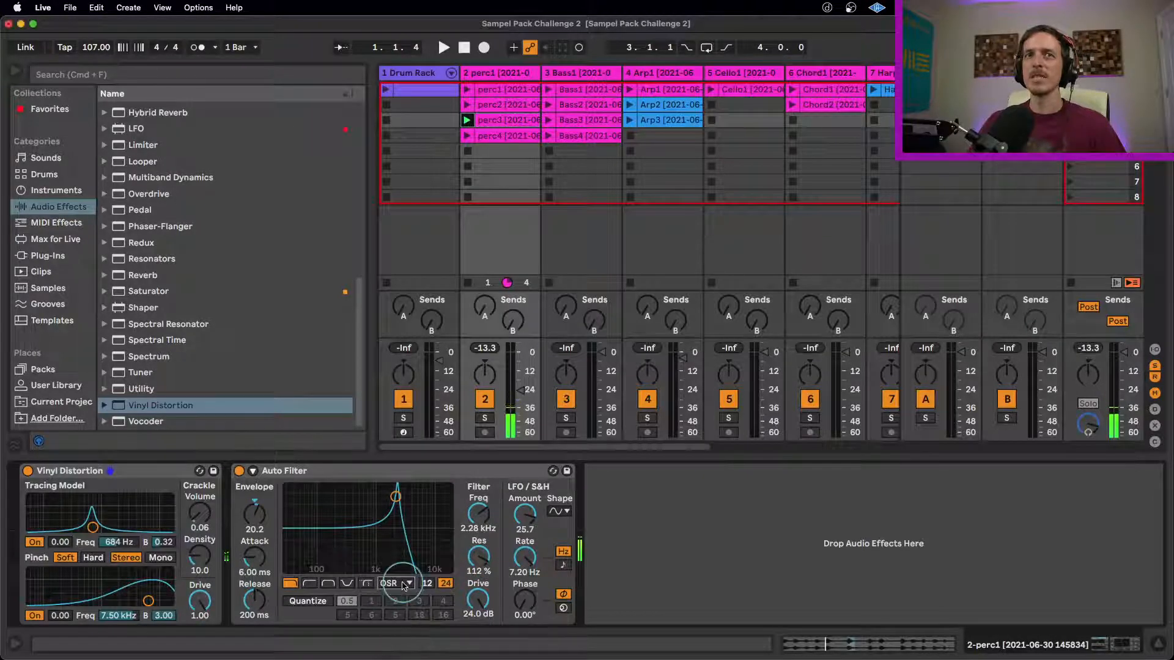
left_click(394, 634)
left_click(402, 583)
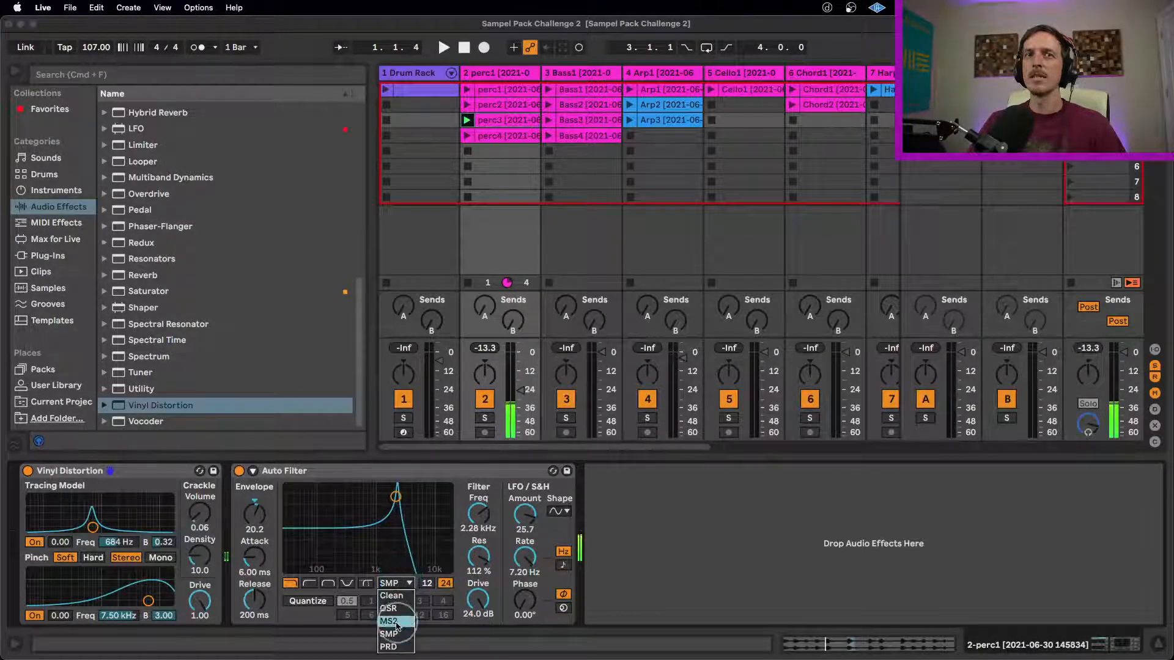
left_click(403, 585)
left_click(403, 585)
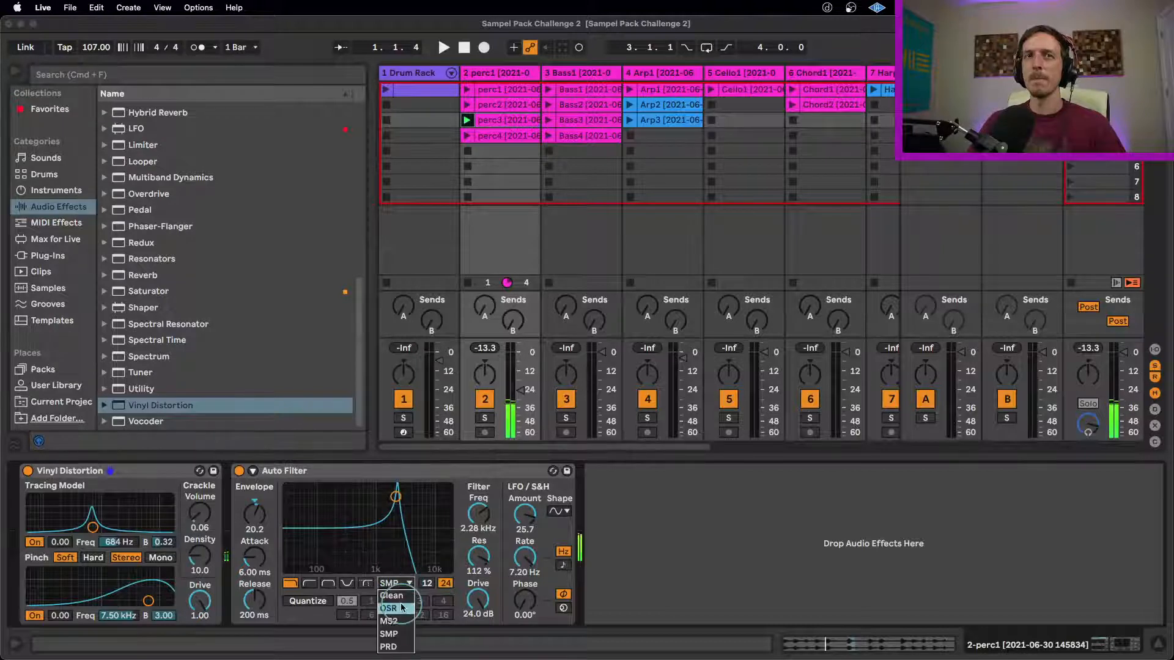
left_click(394, 613)
left_click_drag(396, 496, 296, 496)
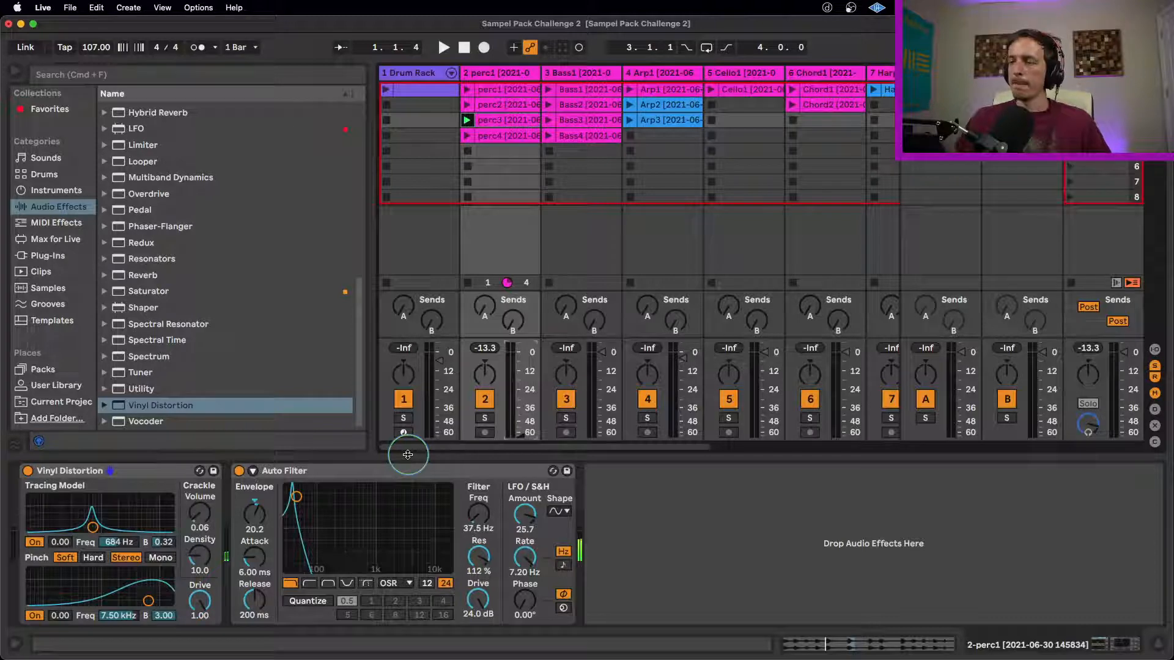
- Duplicate the Auto Filter and set the copy's LFO Amount to 0.00, cutoff to 38.4 Hz and resonance to 90%
left_click(390, 469)
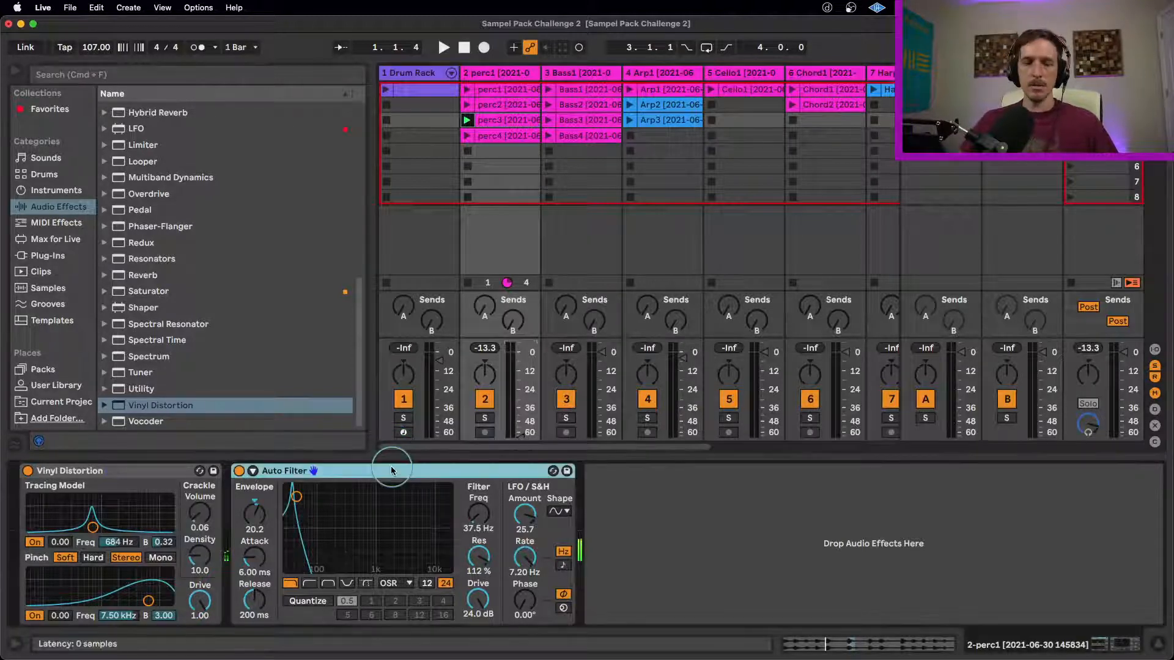
key("super+d")
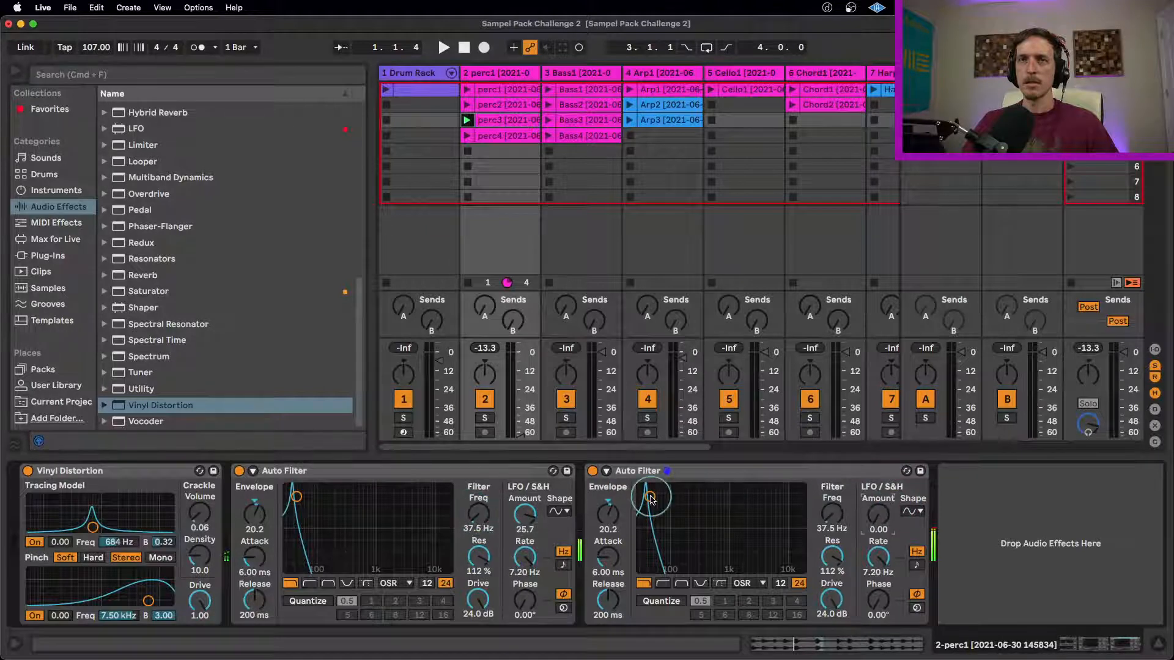
left_click_drag(650, 497, 651, 513)
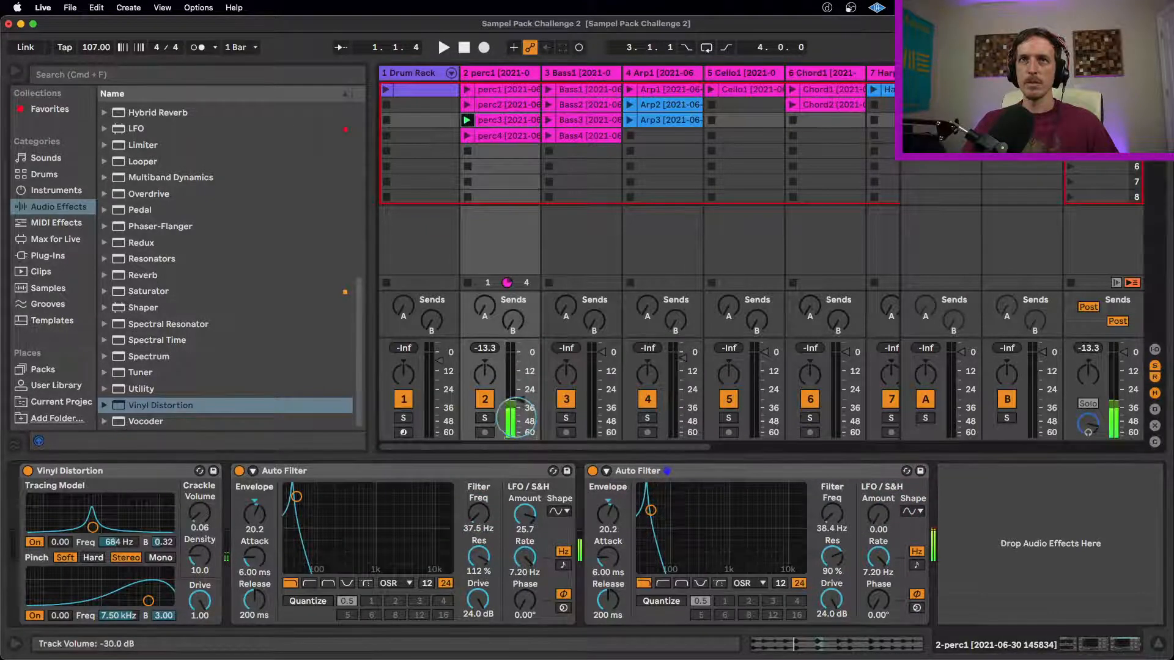
- Set the first Auto Filter to 280 Hz with 89% resonance, the second to 252 Hz with 84%, and the track volume to -9.7 dB
left_click_drag(296, 497, 342, 510)
left_click_drag(651, 510, 696, 515)
left_click_drag(343, 510, 345, 511)
left_click_drag(519, 389, 519, 370)
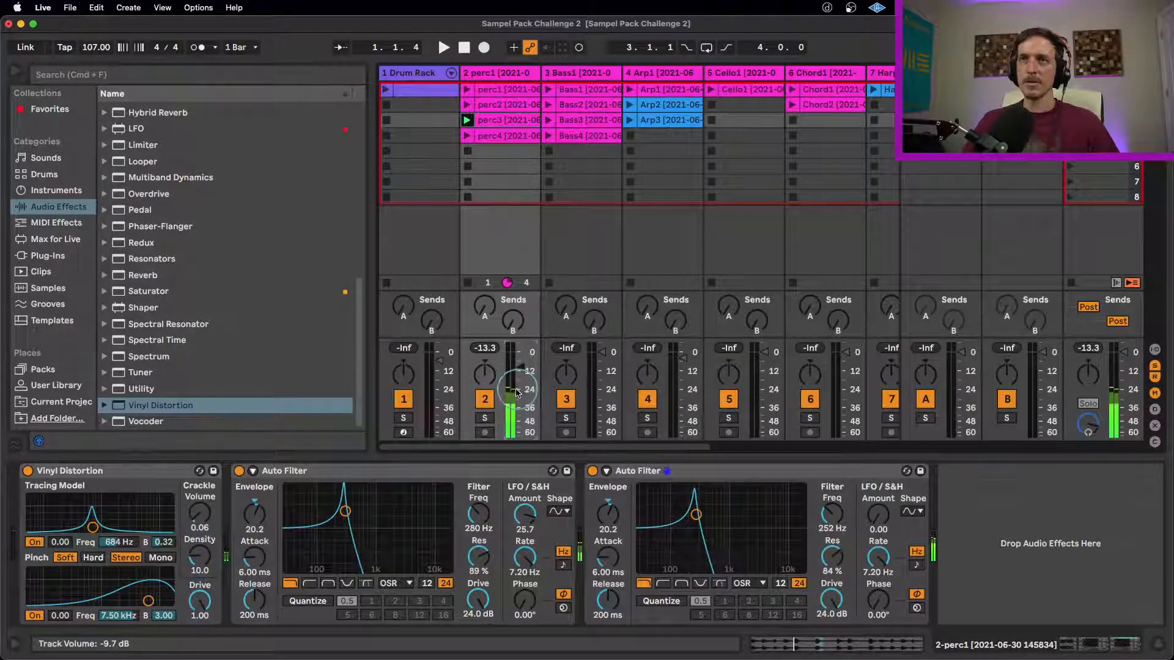
- Add Grain Delay after the filters with 33% Feedback, 6.87 ms Spray, 3.94 Hz Frequency and a Pitch of 12.0
scroll(162, 287, "up", 6)
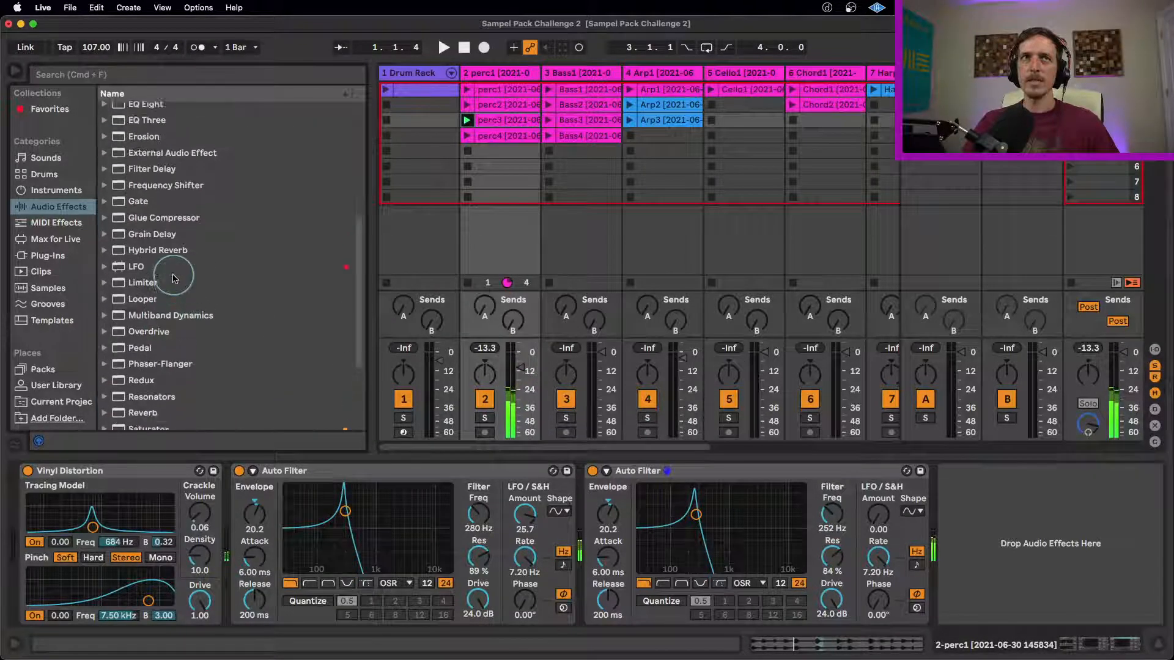
double_click(152, 333)
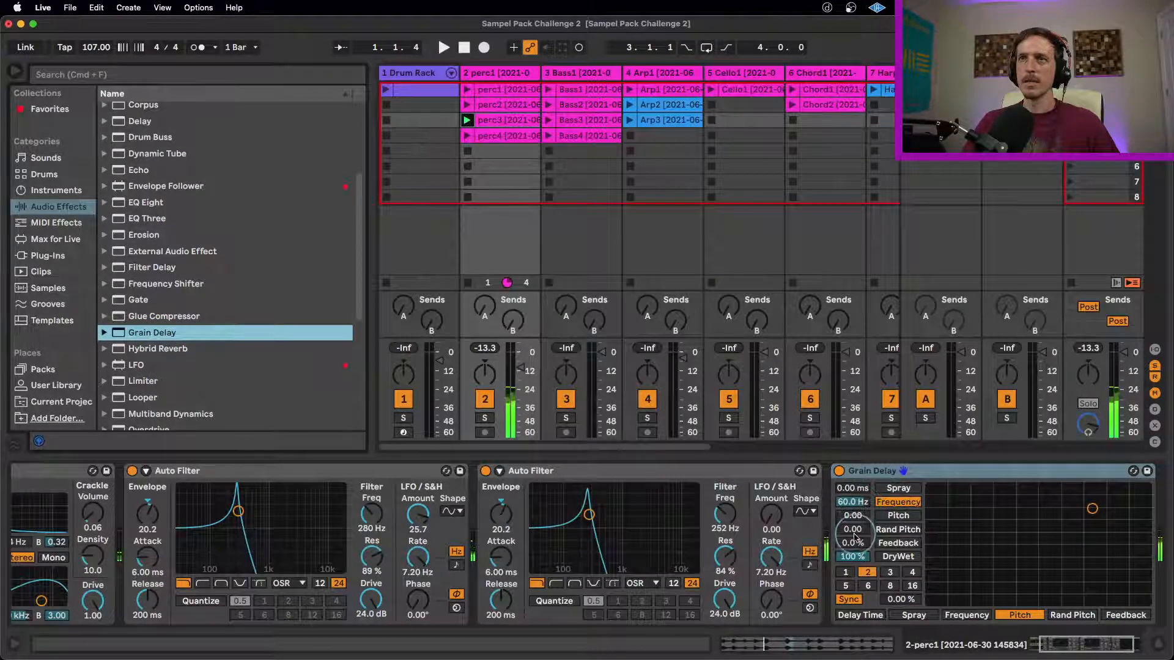
left_click_drag(853, 546, 848, 542)
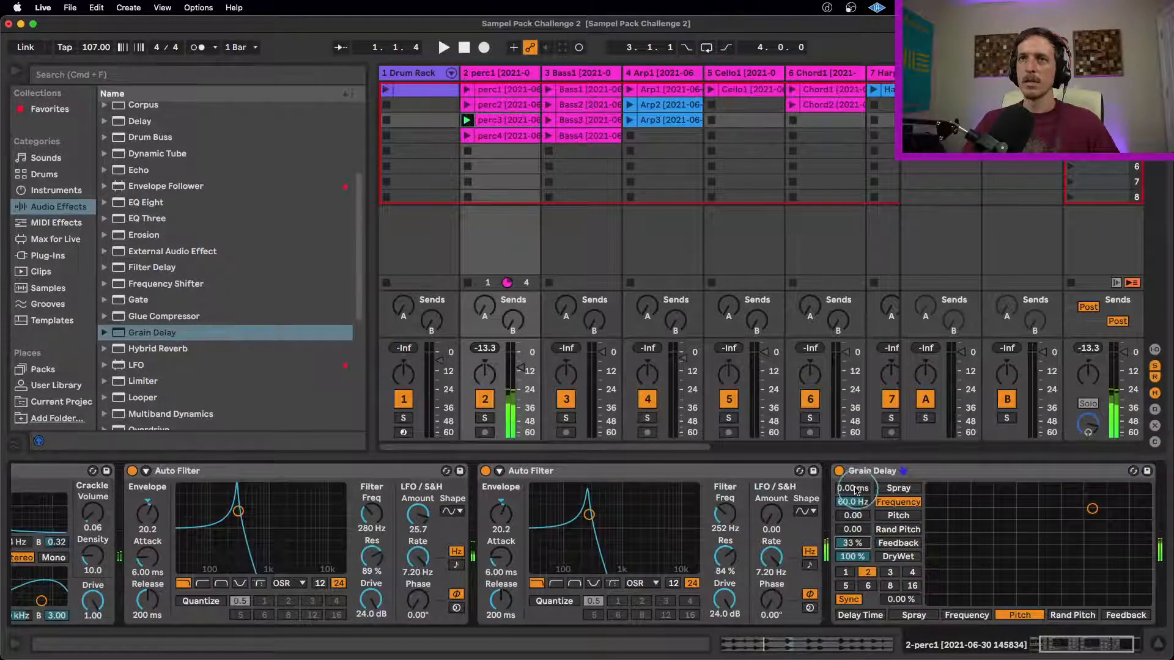
mouse_move(853, 489)
left_mouse_down()
mouse_move(853, 507)
mouse_move(853, 496)
left_mouse_up()
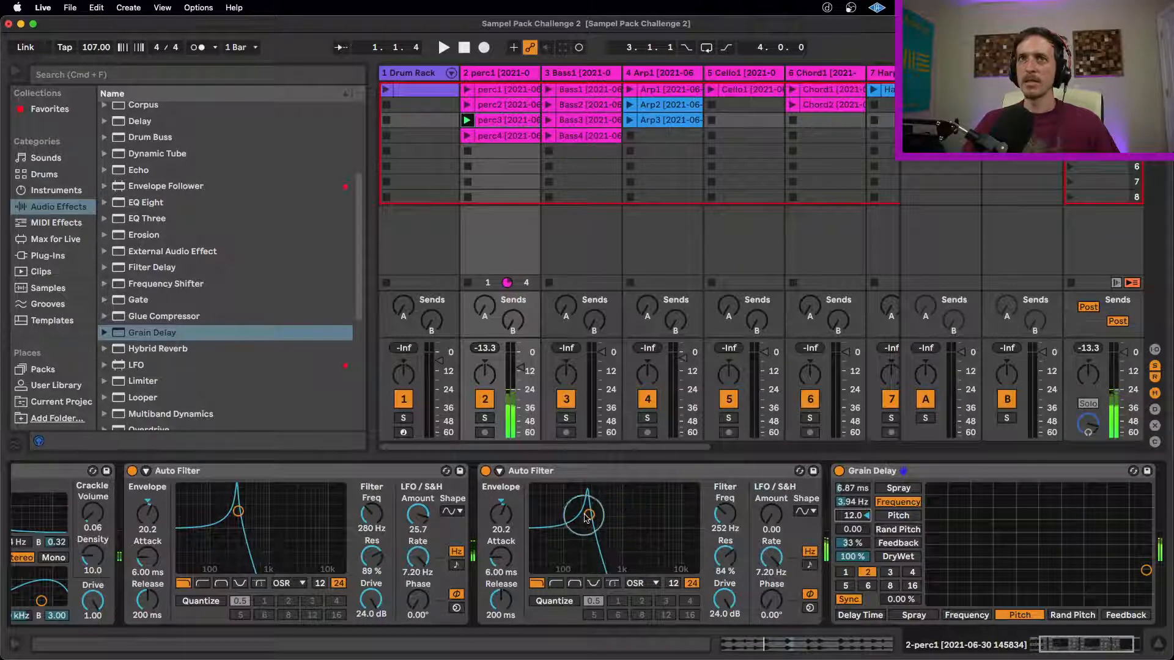
- Set the second Auto Filter to 658 Hz with 78% resonance, and the first one's LFO to Amount 18.1 and Rate 1.06 Hz
left_click_drag(589, 514, 611, 518)
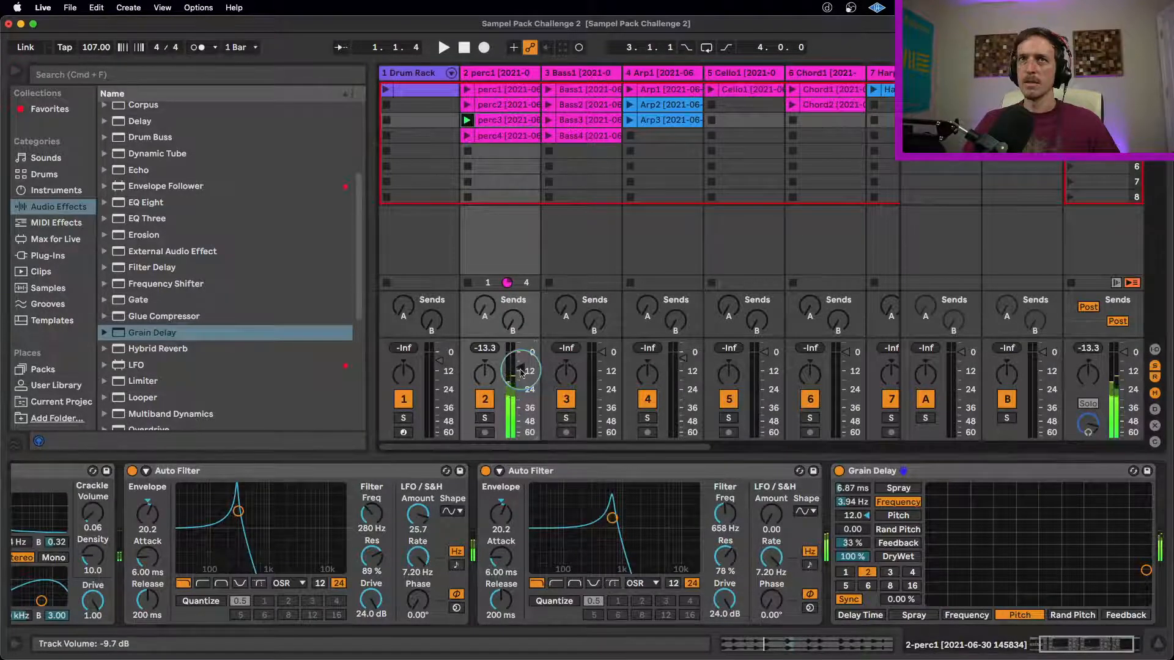
left_click_drag(418, 515, 417, 526)
left_click_drag(418, 557, 417, 566)
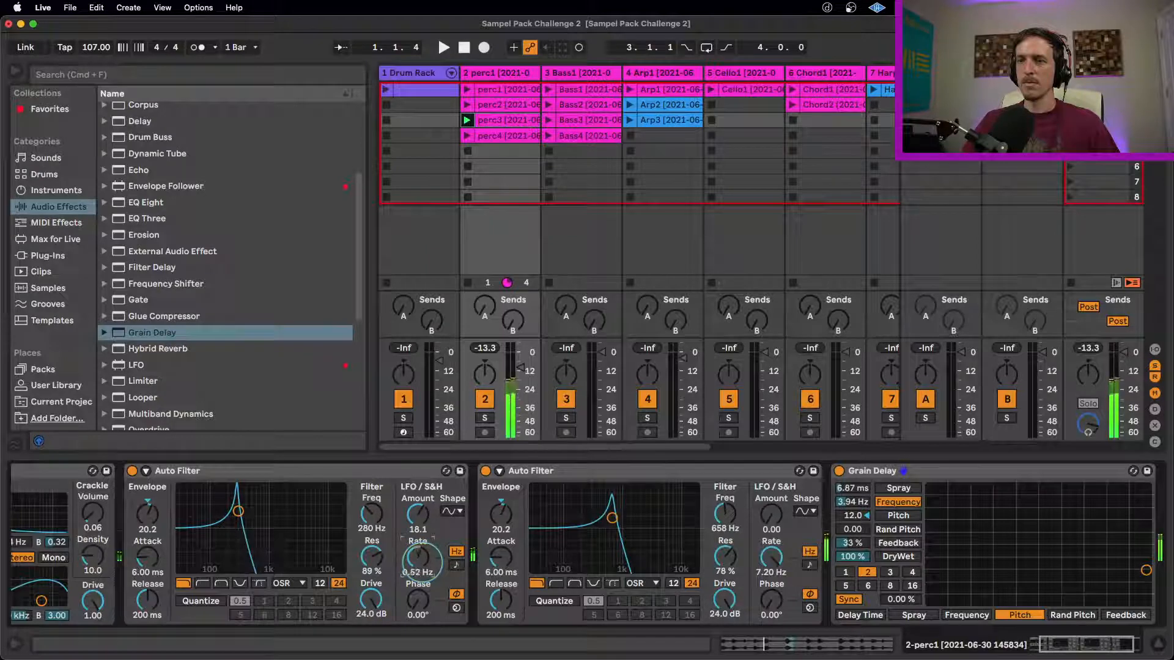
left_click_drag(418, 567, 417, 560)
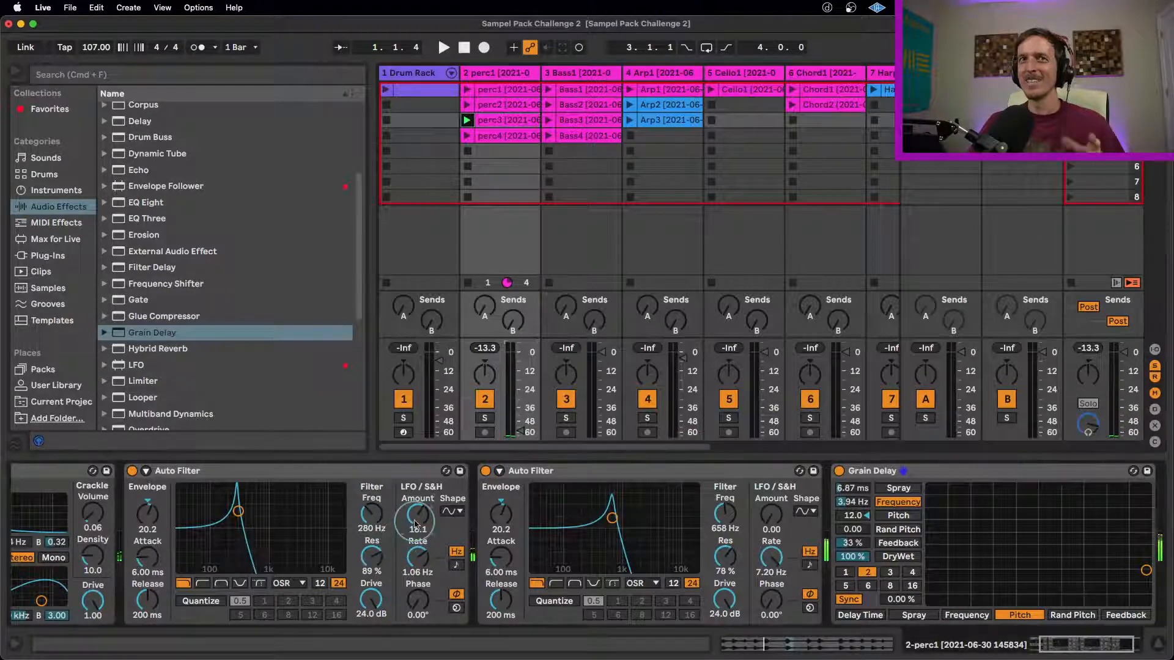
left_click(981, 475)
left_click(853, 517)
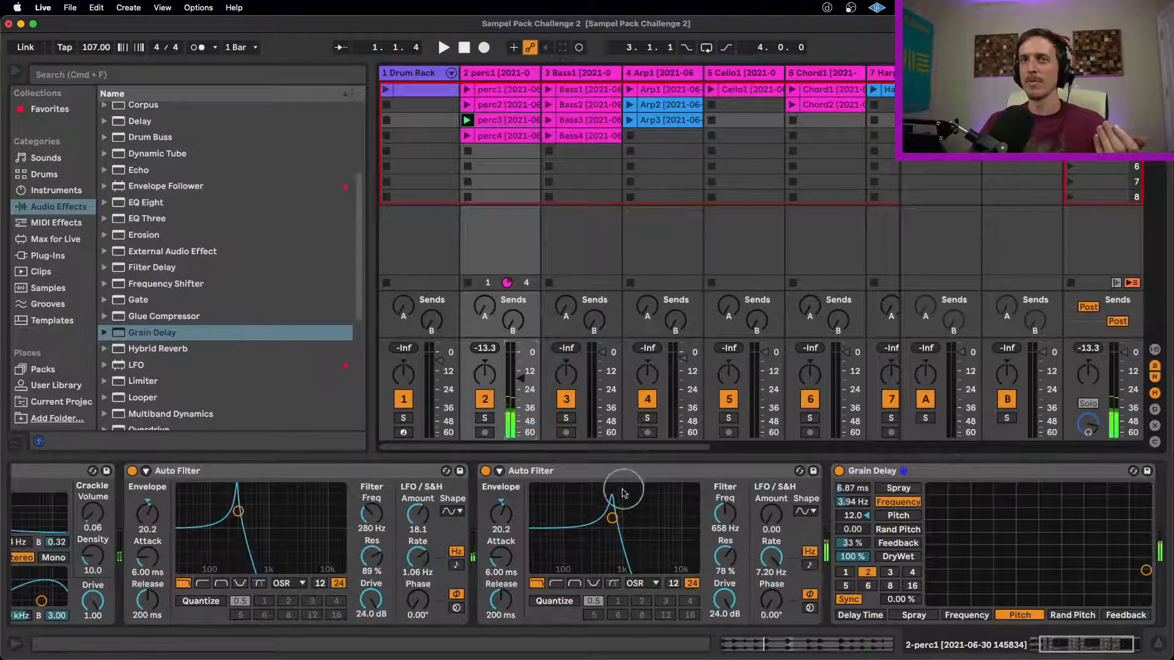
- Give the second Auto Filter LFO Amount 23.3, a 312 Hz cutoff and 80% resonance, and set the first to 732 Hz with 80% resonance
mouse_move(612, 518)
left_mouse_down()
mouse_move(647, 515)
mouse_move(634, 514)
left_mouse_up()
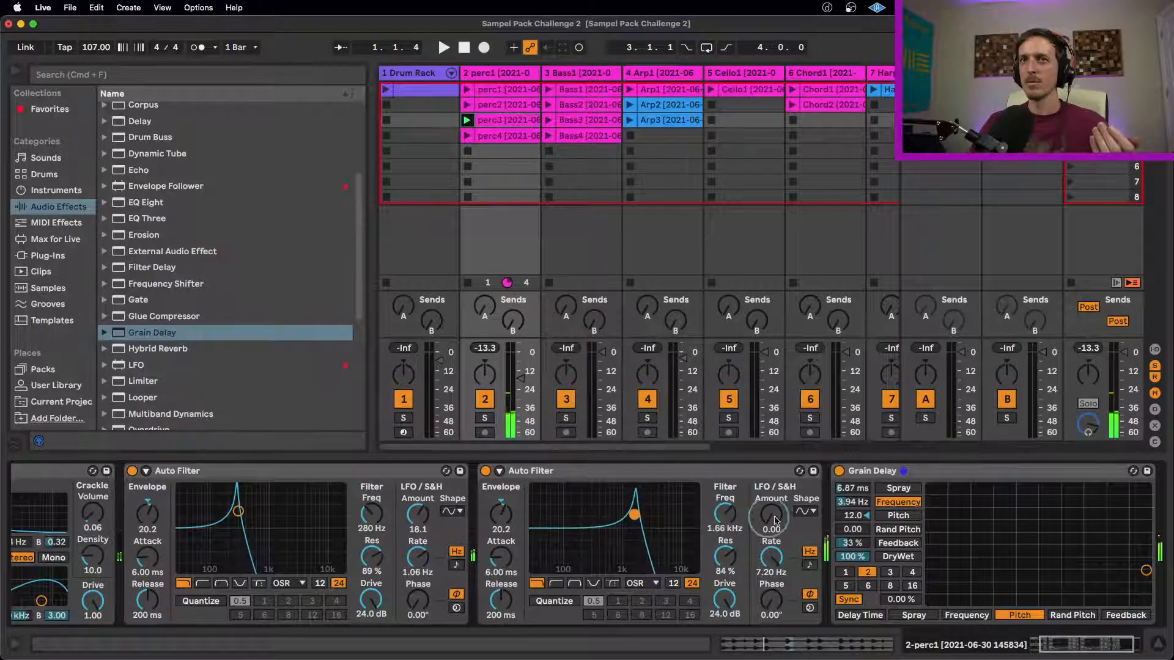
left_click_drag(772, 517, 771, 502)
left_click_drag(634, 515, 597, 518)
mouse_move(238, 511)
left_mouse_down()
mouse_move(301, 514)
mouse_move(261, 517)
left_mouse_up()
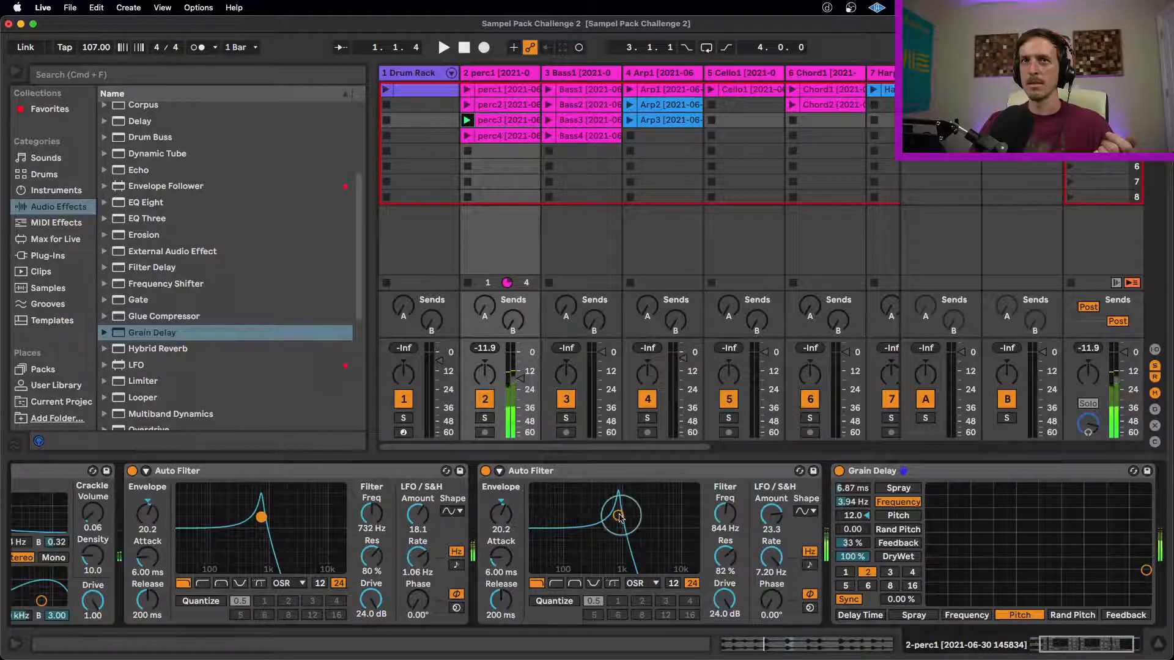
left_click_drag(618, 516, 594, 518)
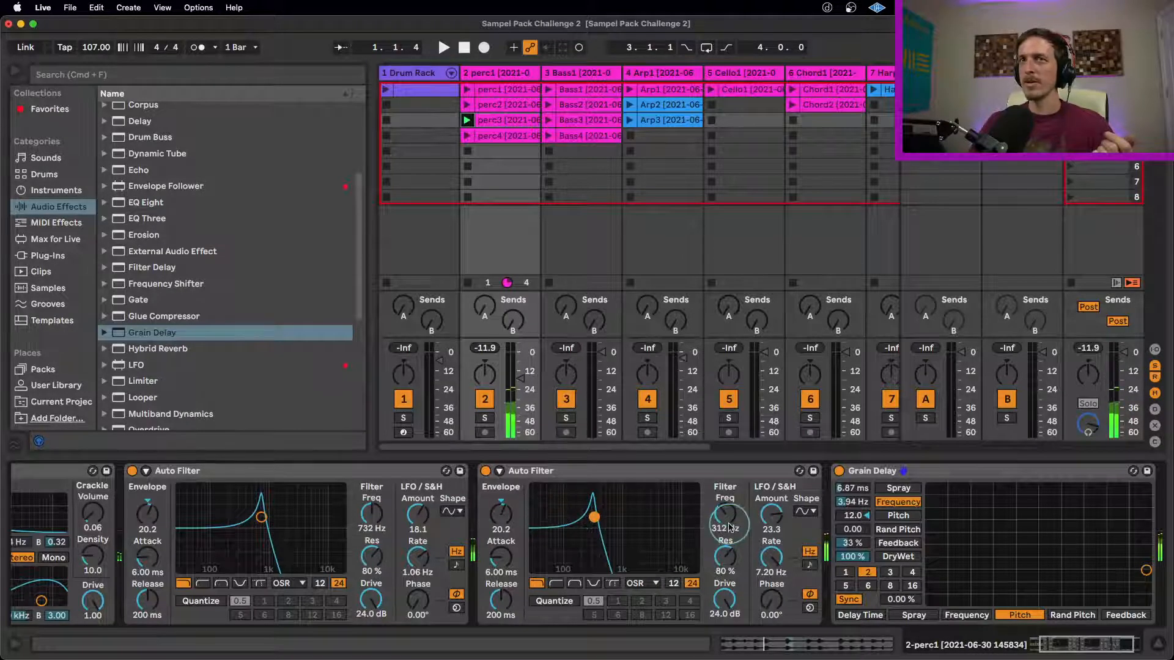
- Slow the second Auto Filter's LFO Rate to 0.42 Hz, and set the first one's LFO to Rate 0.61 Hz and Amount 27.9
left_click_drag(770, 555, 770, 587)
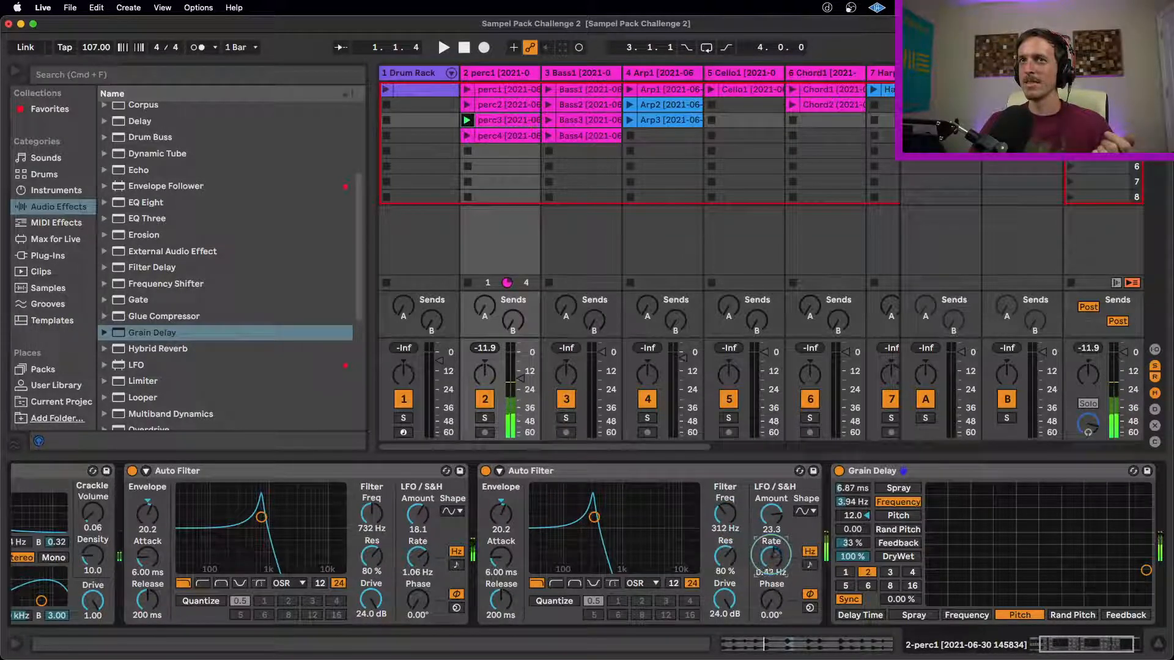
left_click_drag(417, 556, 417, 569)
left_click_drag(417, 516, 418, 503)
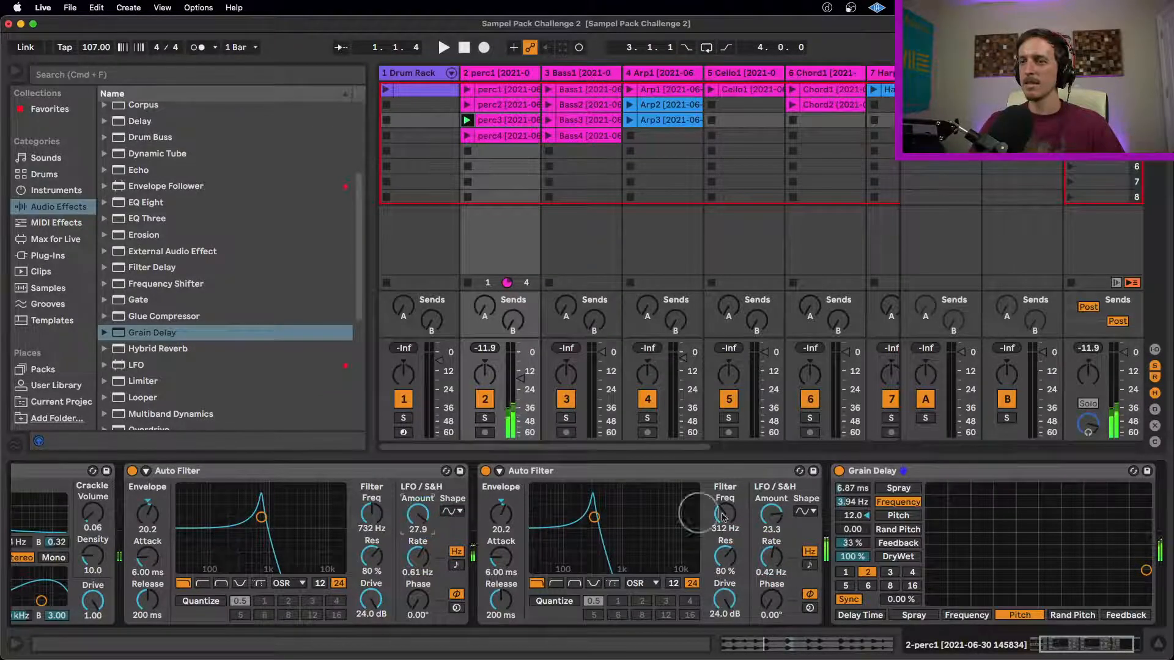
- Set the first Auto Filter's cutoff to 1.25 kHz with 73% resonance and the second's to 3.37 kHz with 82% resonance
left_click_drag(594, 517, 650, 514)
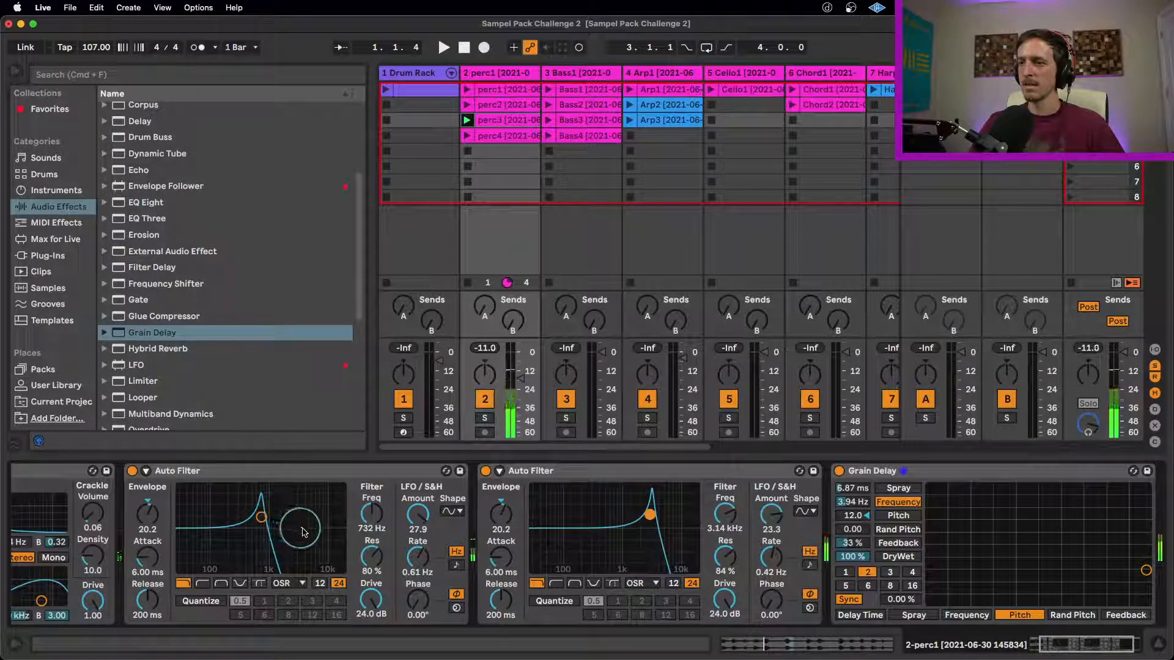
mouse_move(261, 517)
left_mouse_down()
mouse_move(313, 523)
mouse_move(274, 520)
left_mouse_up()
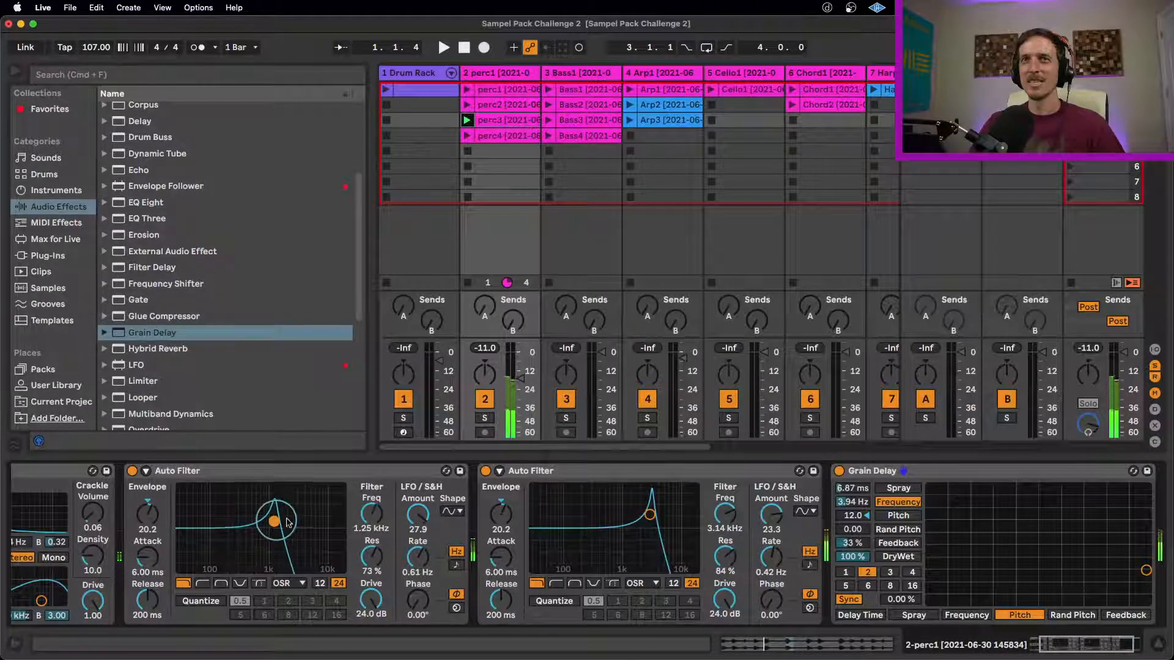
left_click_drag(650, 515, 652, 516)
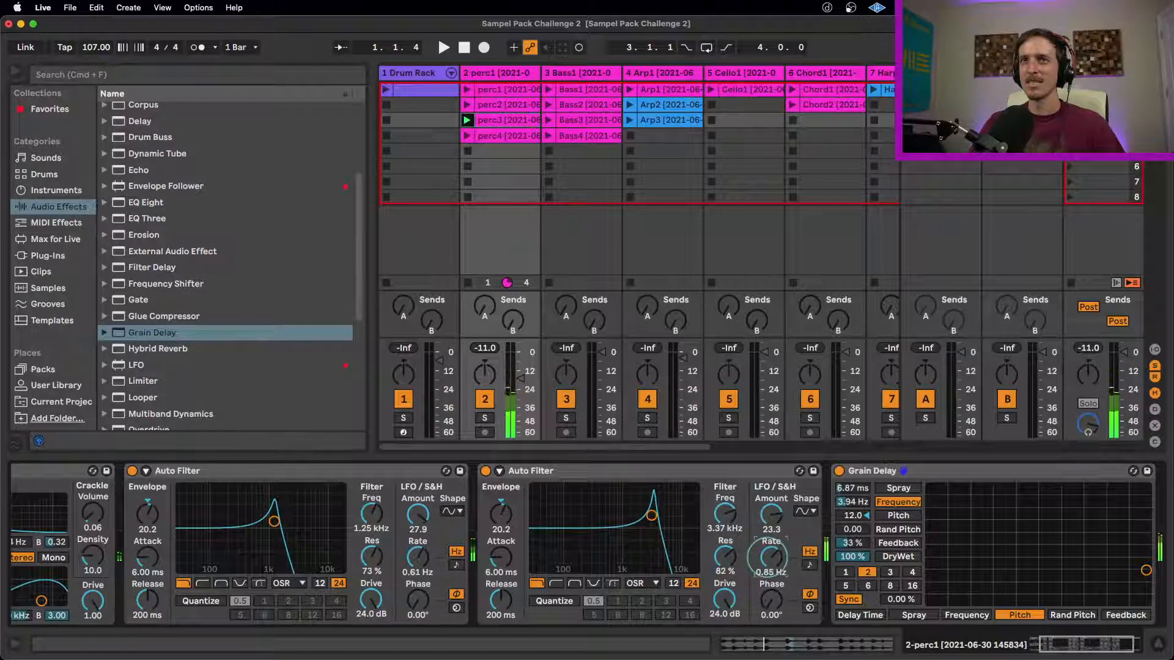
- Set the second Auto Filter to LFO Rate 1.47 Hz, Amount 0.00, cutoff 1.60 kHz and 12 dB slope, and the first's LFO Rate to 4.90 Hz
left_click_drag(768, 558, 766, 558)
left_click_drag(771, 516, 772, 538)
left_click_drag(652, 515, 634, 515)
left_click(673, 582)
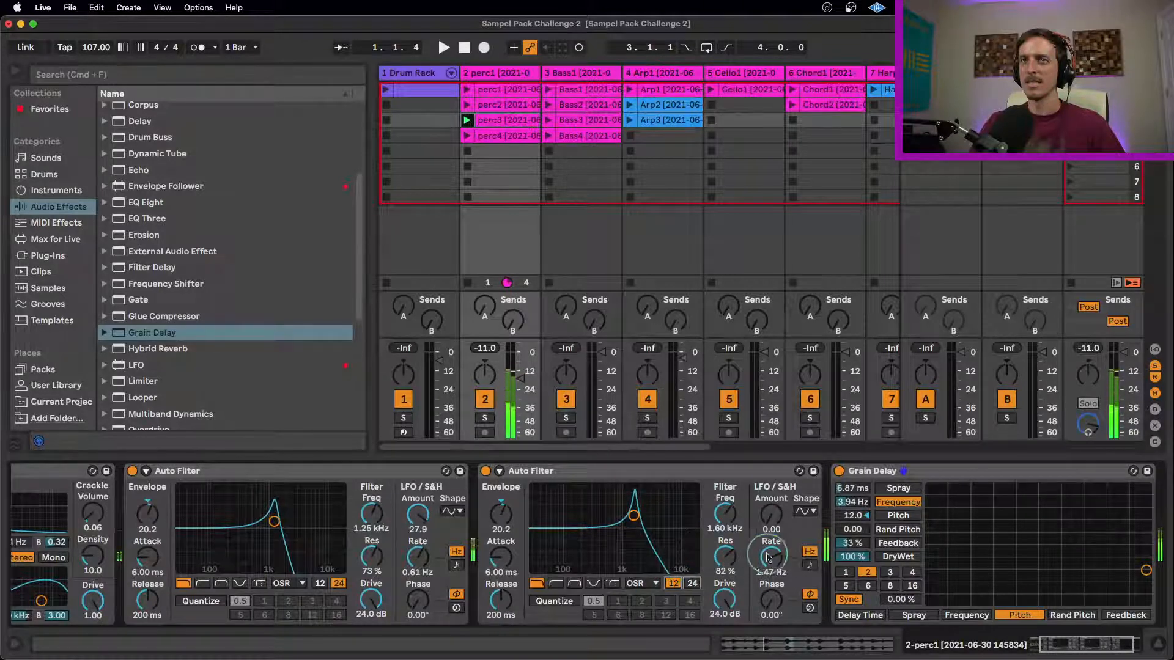
left_click_drag(418, 559, 418, 550)
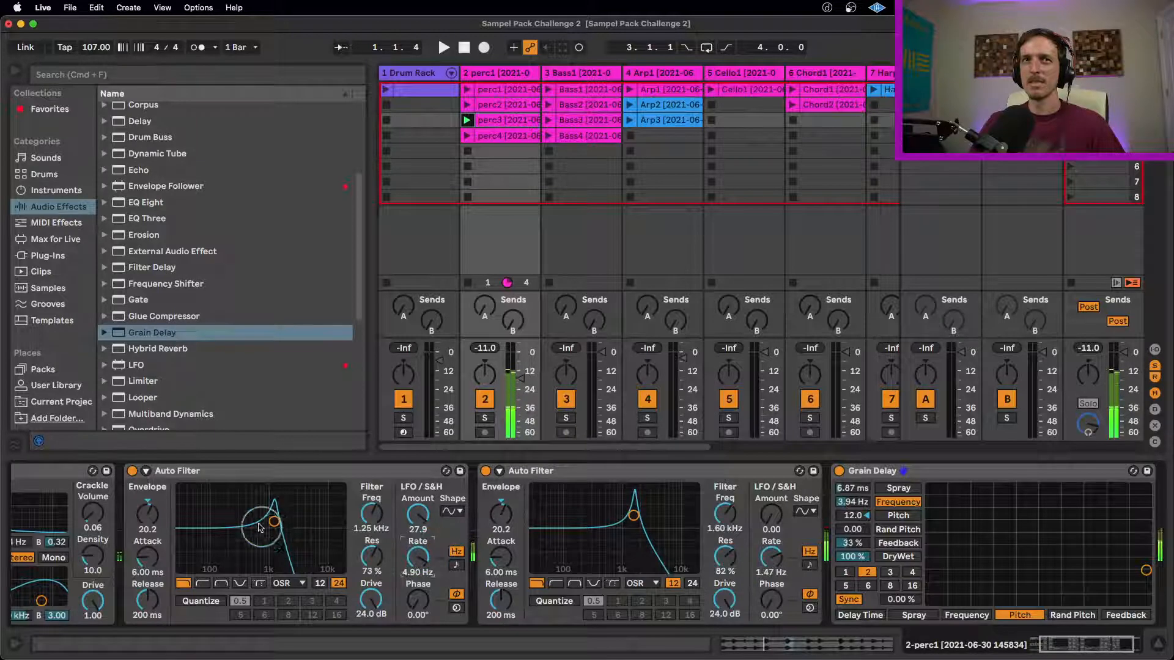
- Set the first Auto Filter's cutoff to 271 Hz and lower the perc1 track's volume fader all the way
left_click_drag(274, 522, 237, 521)
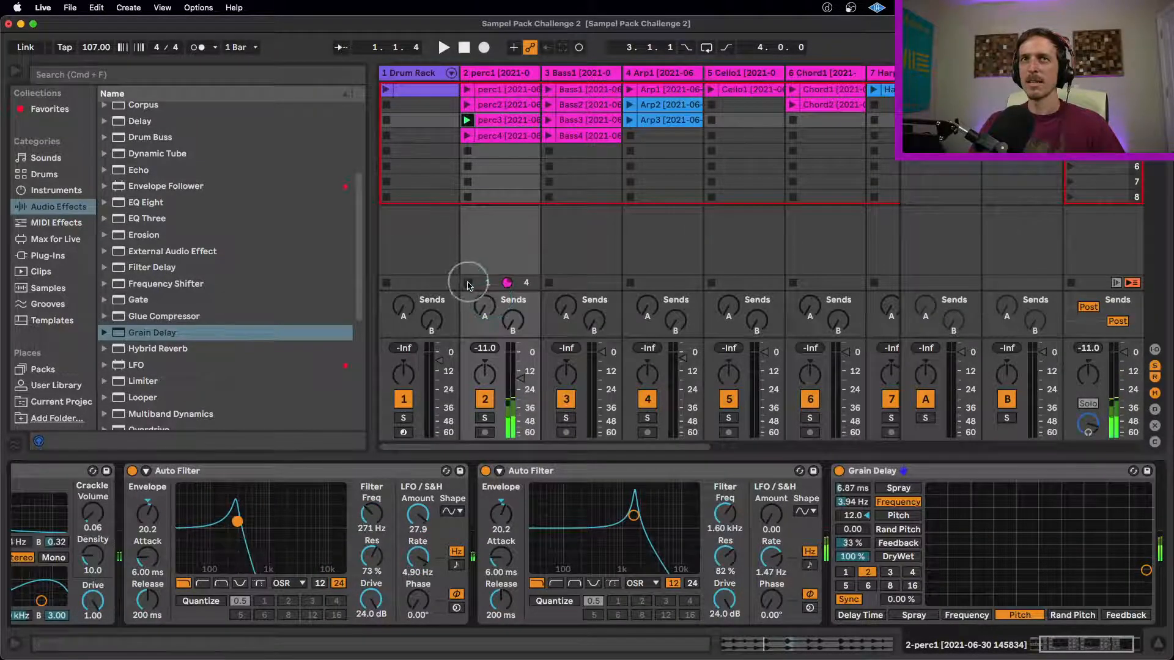
left_click_drag(517, 394, 512, 441)
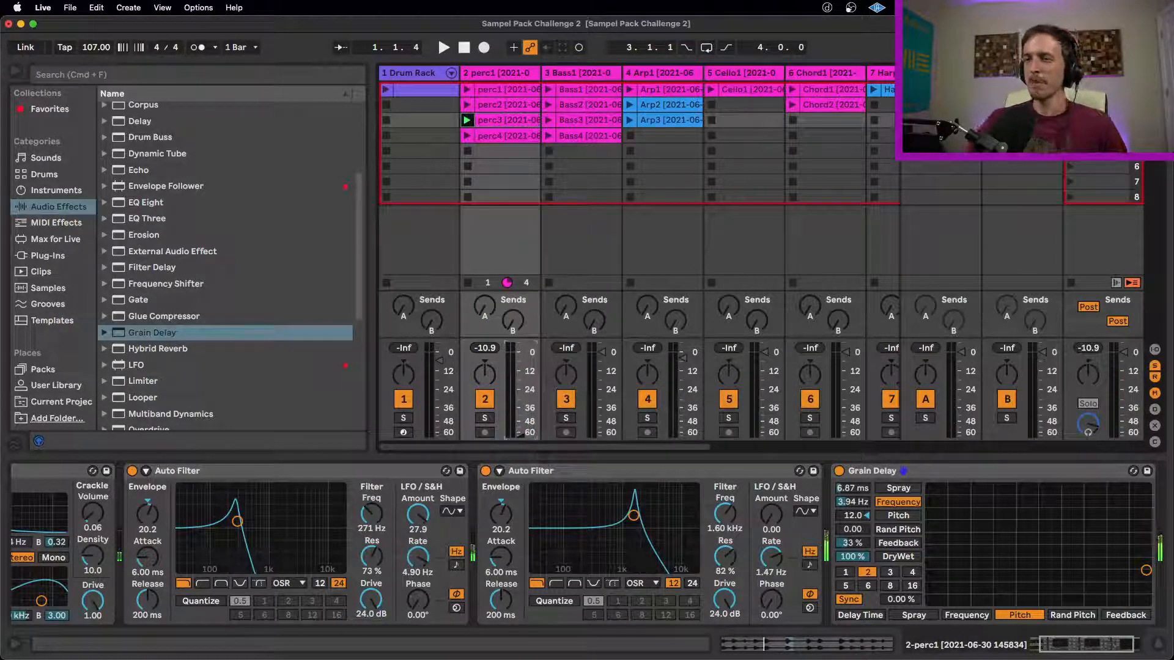
- Save the current Live Set and create a new empty Set
key("super+Tab")
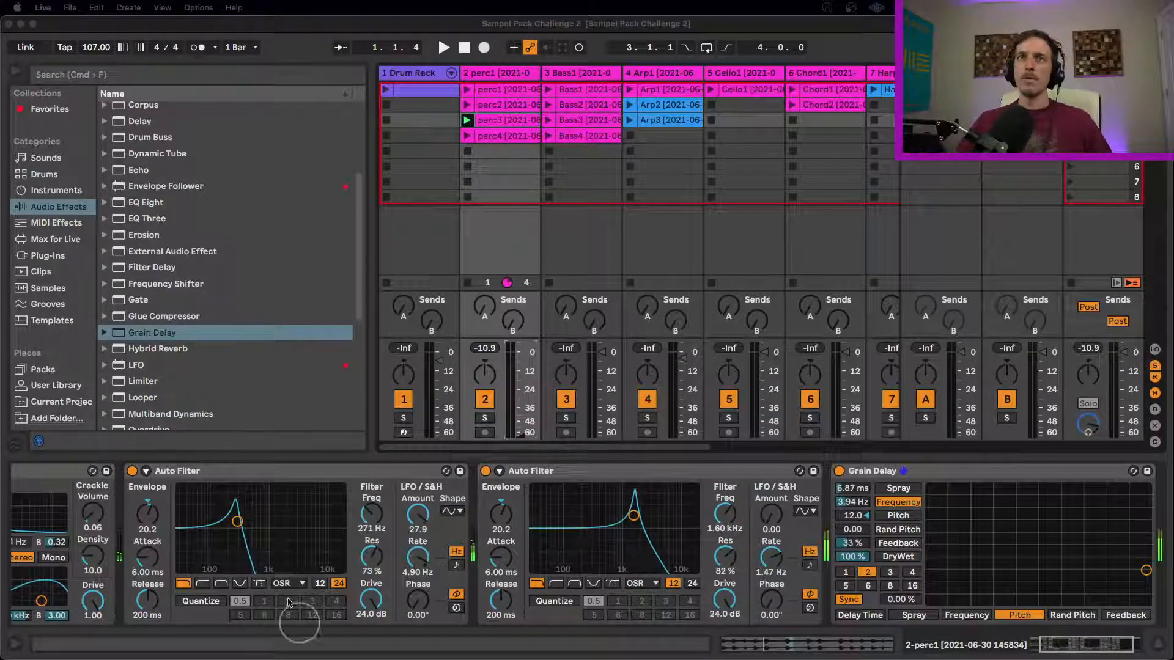
left_click(513, 177)
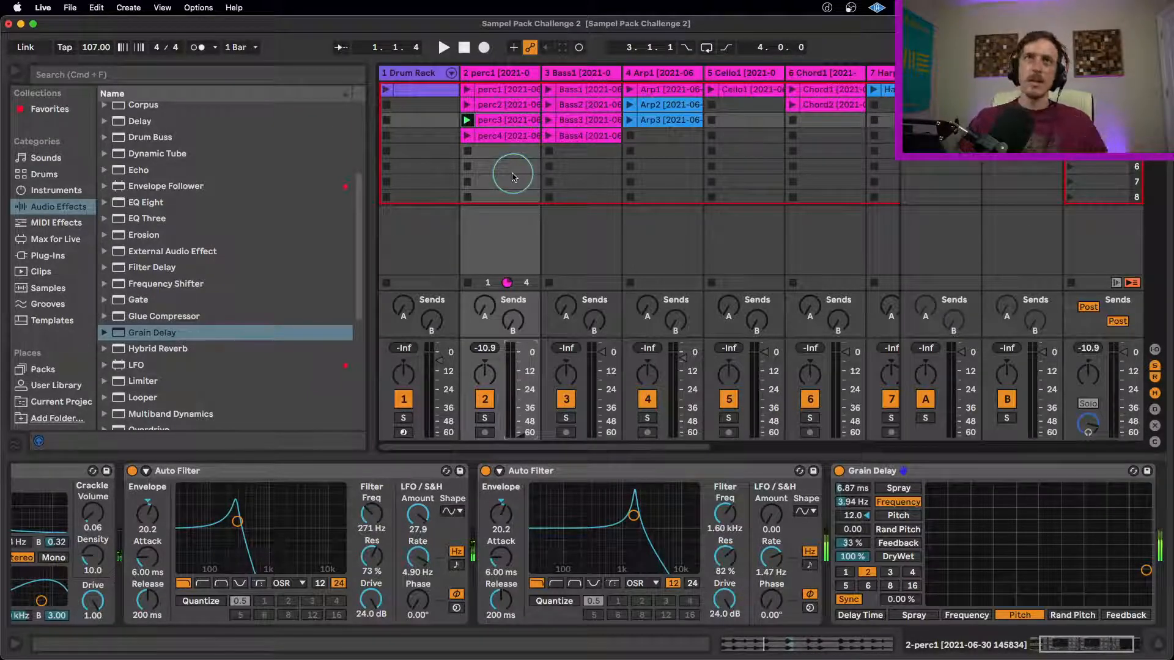
left_click_drag(512, 173, 511, 175)
key("super+s")
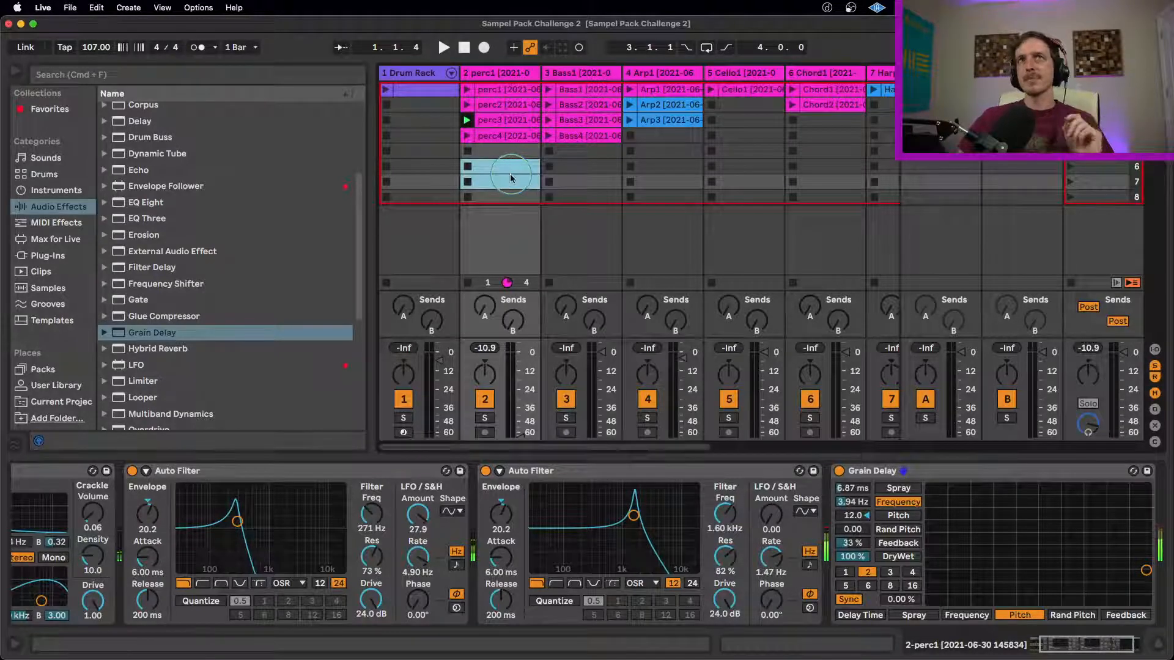
key("super+n")
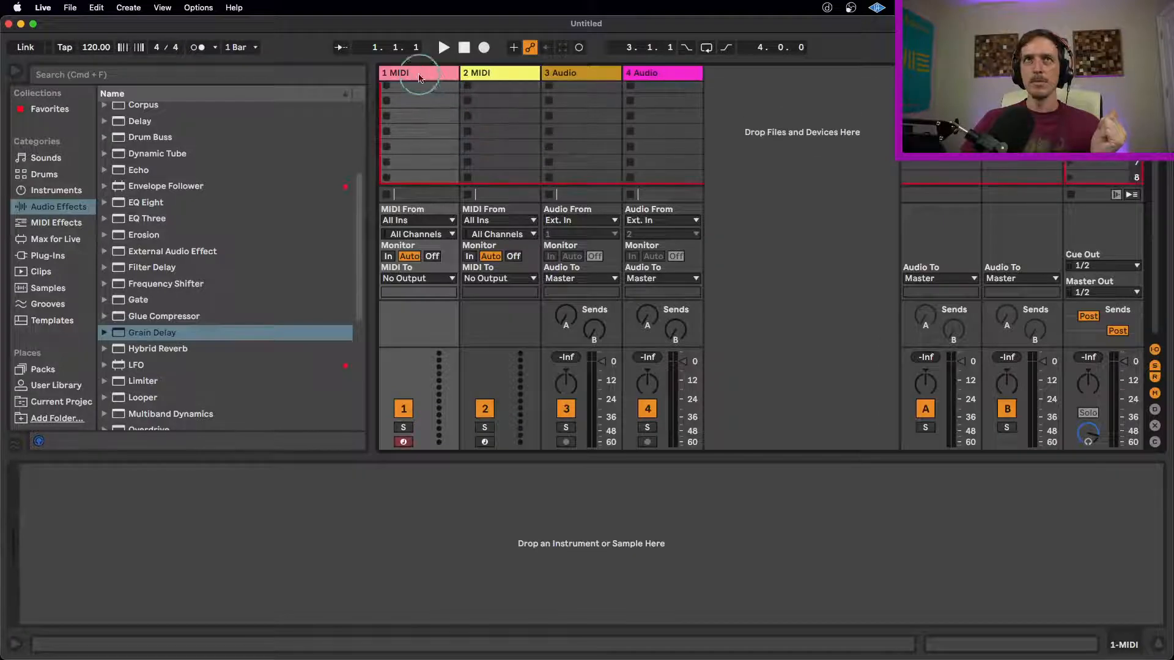
left_click(585, 78)
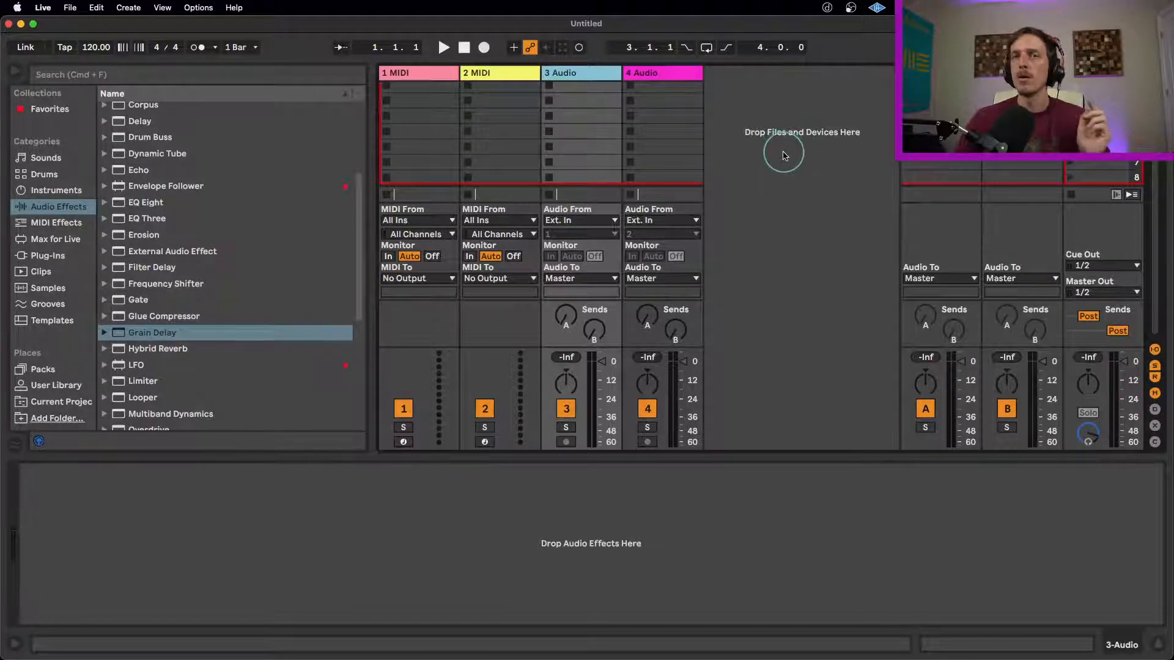
left_click(830, 191)
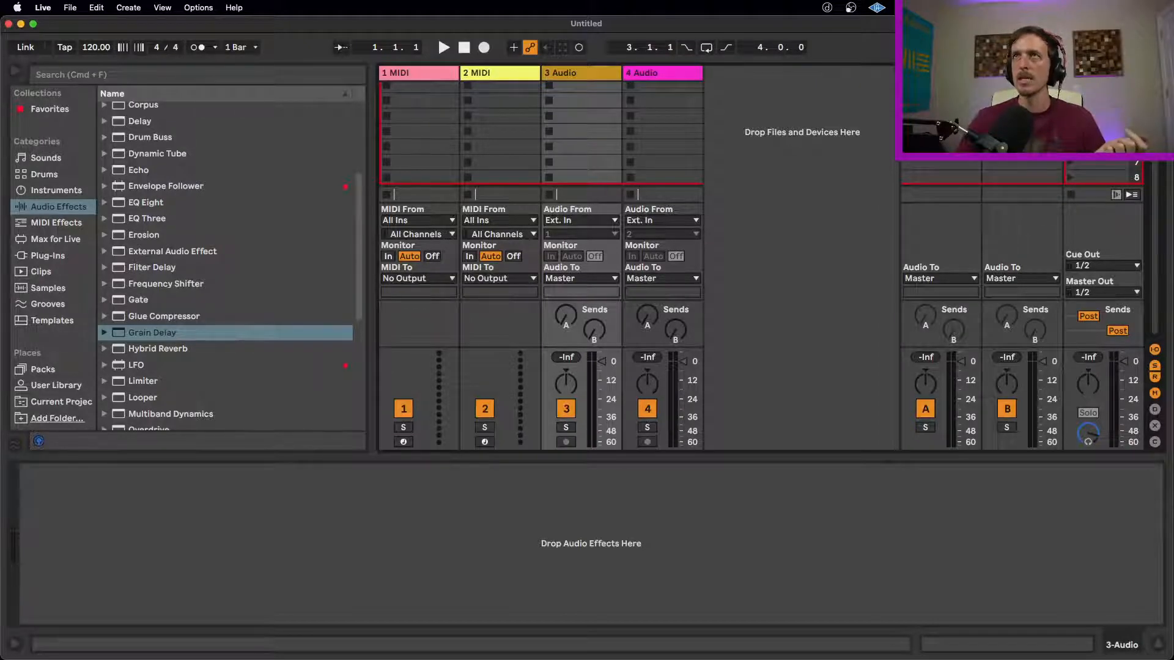
- Switch to Audio MIDI Setup and show the MIDI Studio window
key("super+space")
type("a")
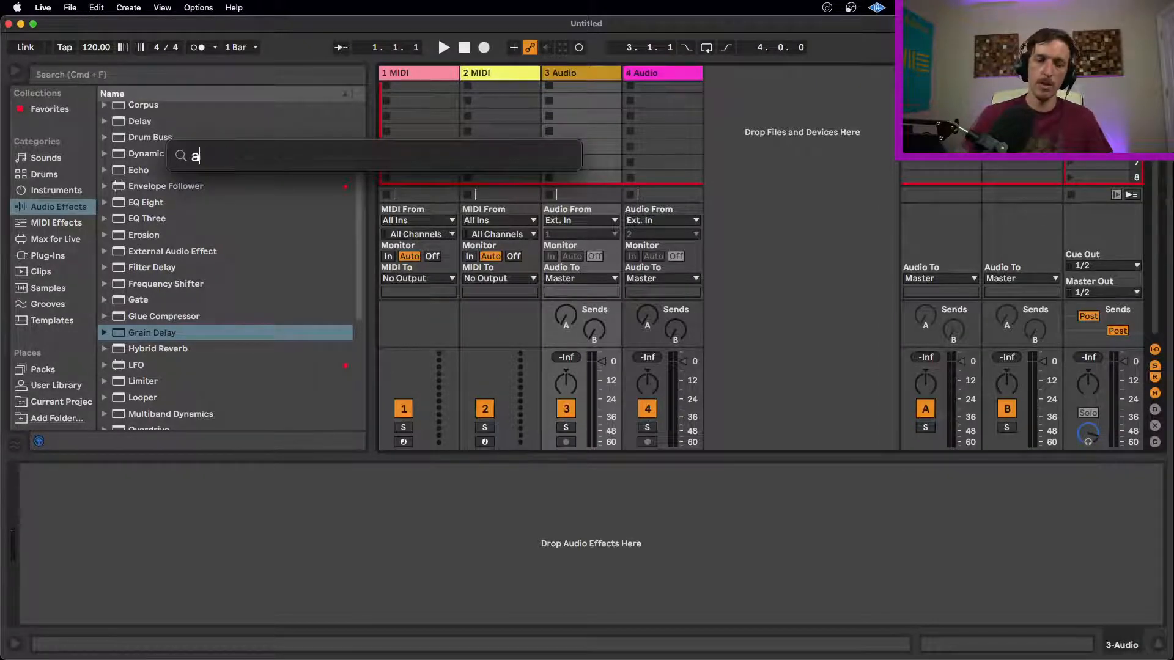
type("udio mi")
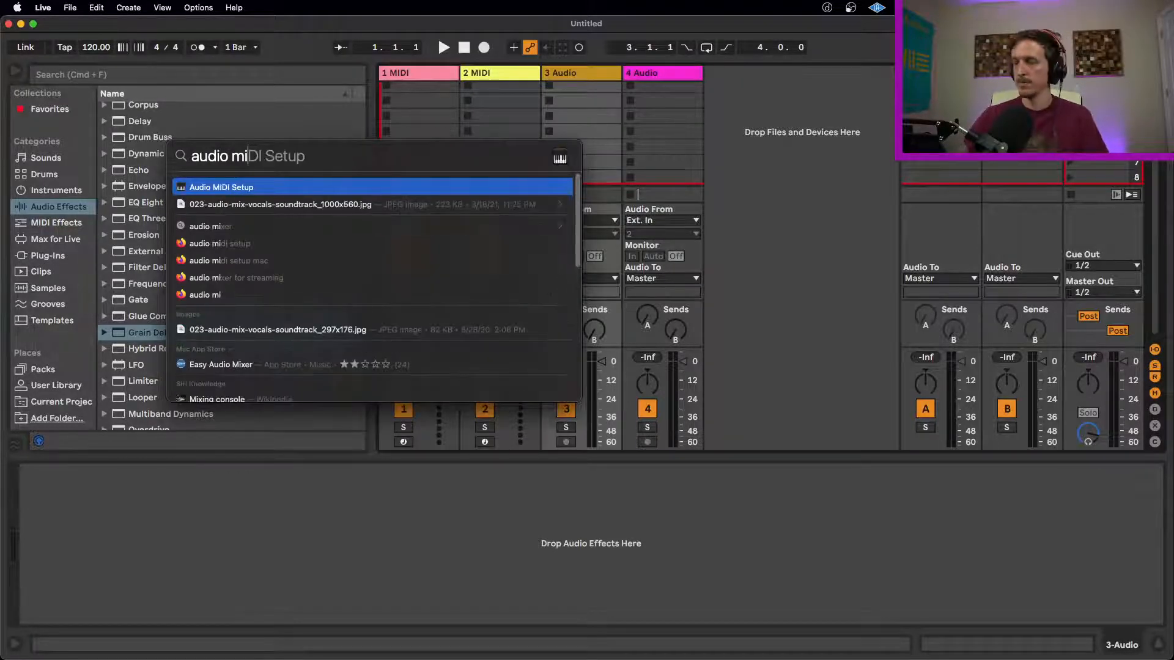
key("Return")
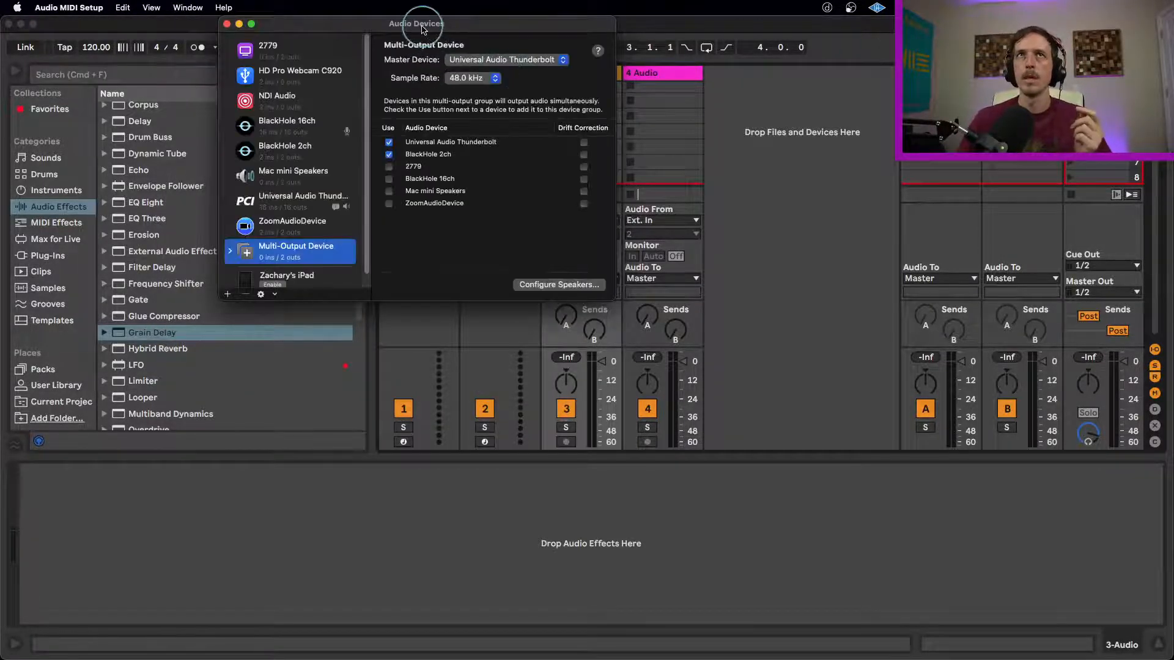
left_click_drag(408, 22, 386, 222)
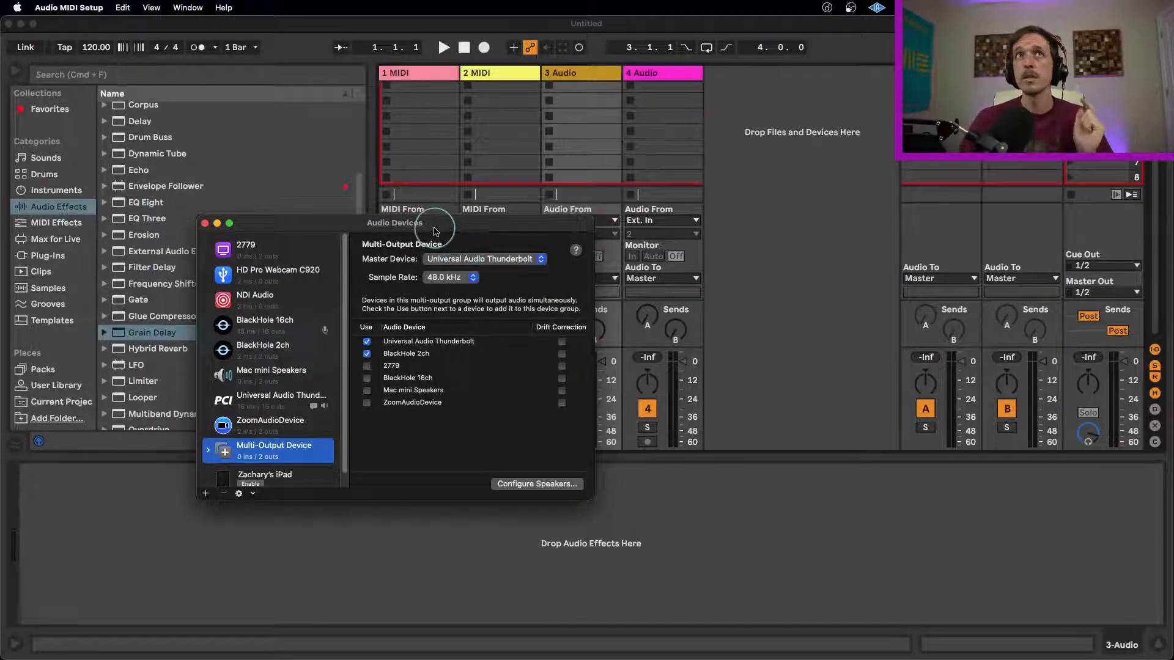
left_click(190, 7)
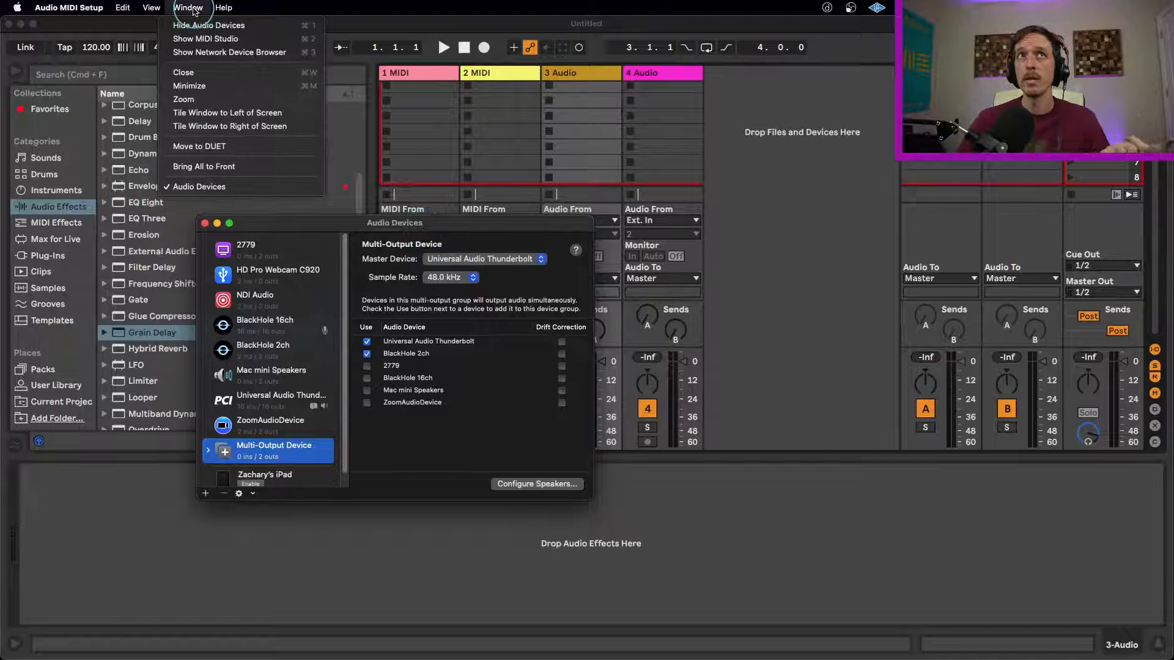
left_click(214, 40)
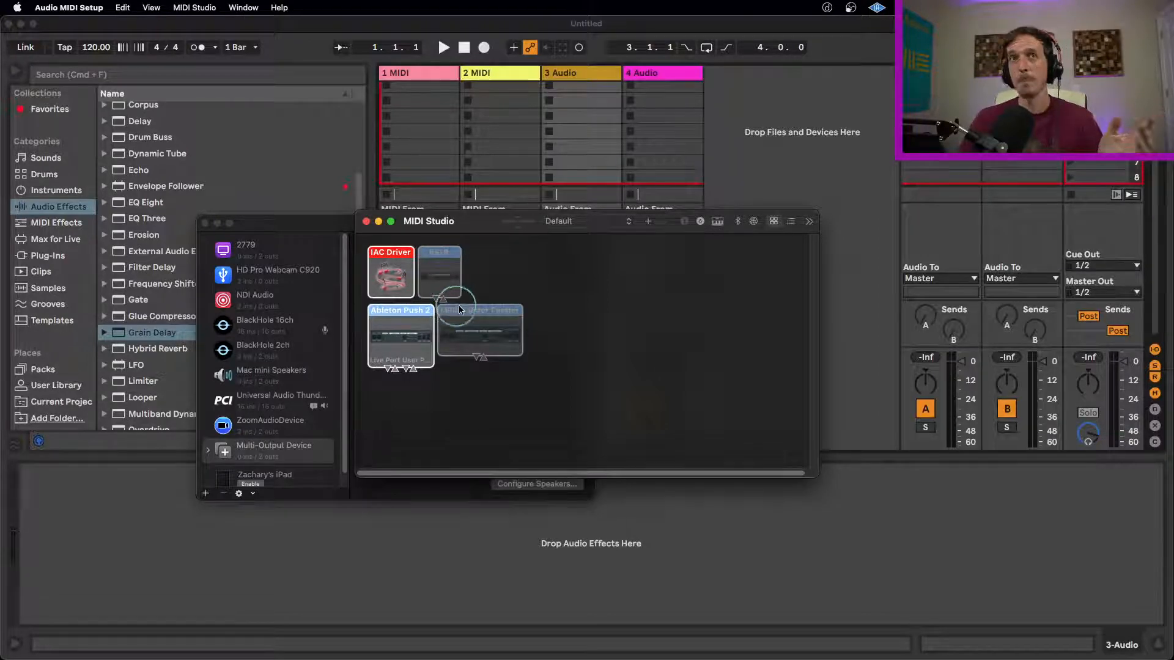
- Examine the IAC Driver's properties, including its online setting and ports, and close the Audio MIDI Setup windows
left_click(401, 281)
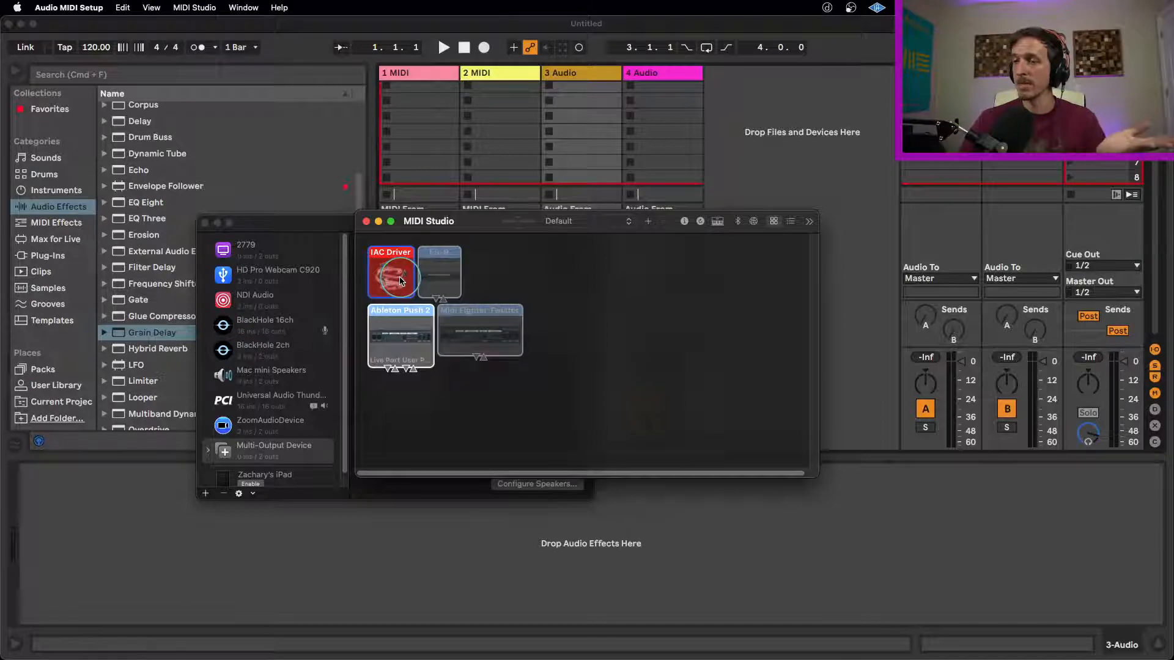
double_click(401, 281)
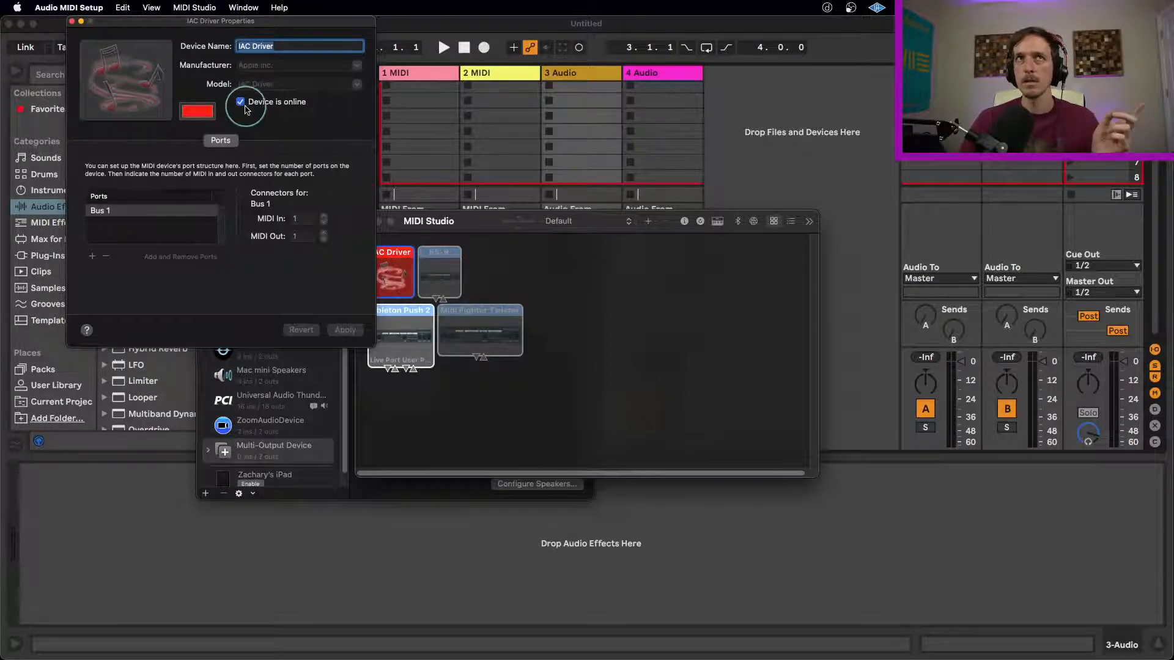
left_click(72, 22)
left_click(366, 222)
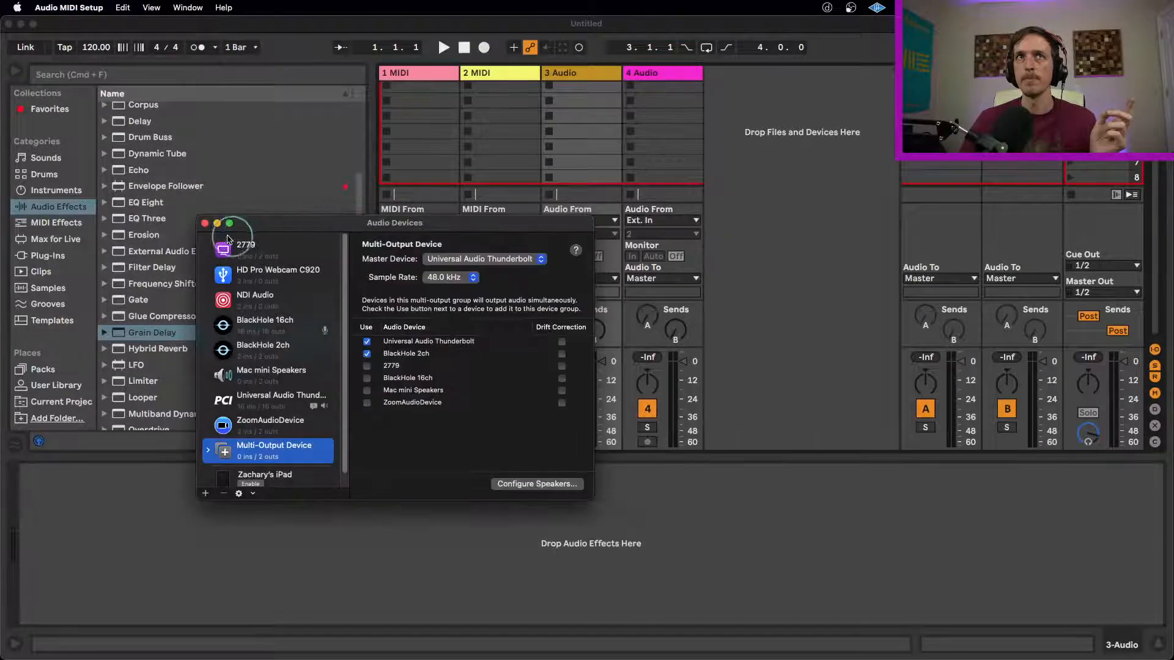
left_click(205, 223)
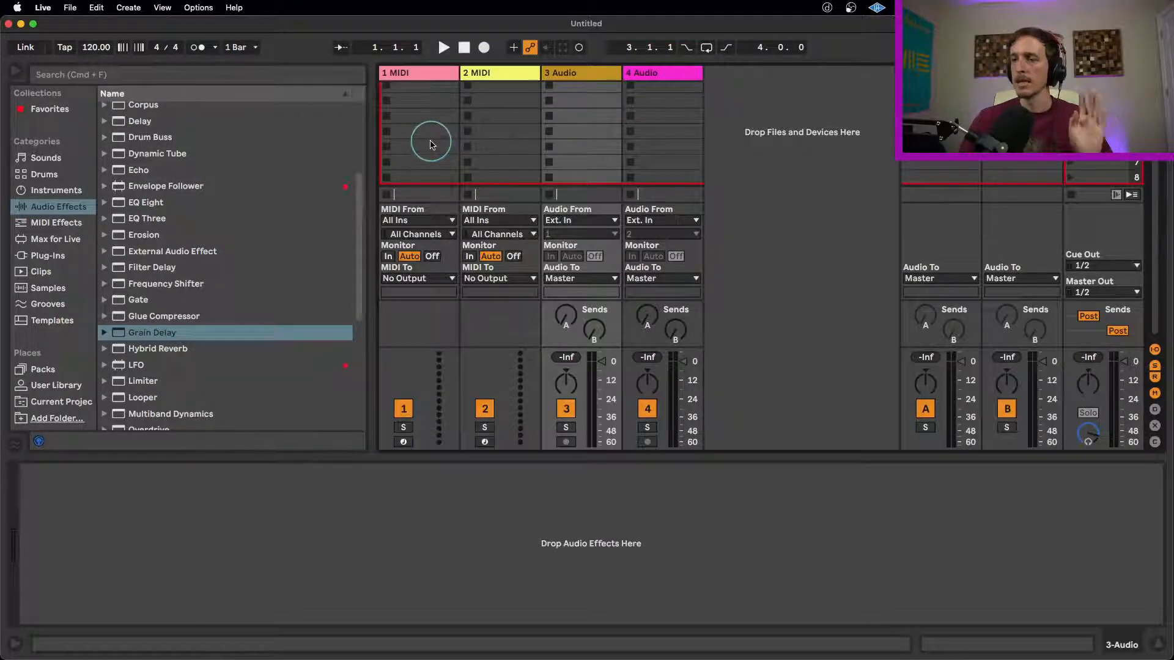
- Examine the Track, Sync and Remote settings of the IAC Driver (Bus 1) ports in Live's preferences
left_click(431, 141)
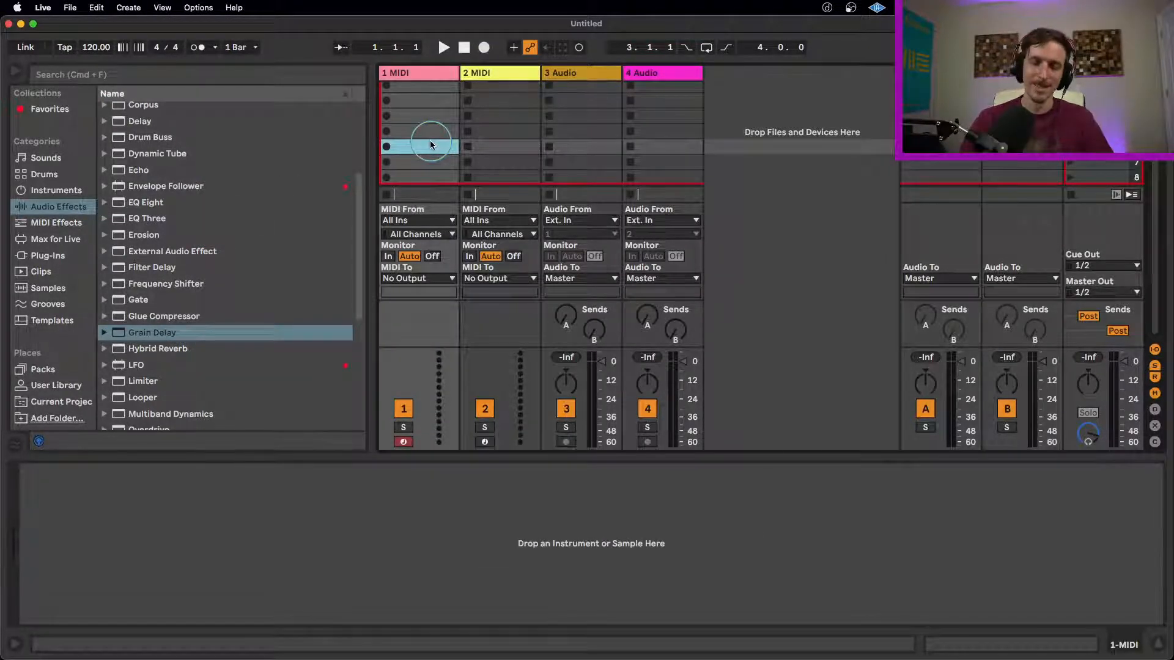
key("super+comma")
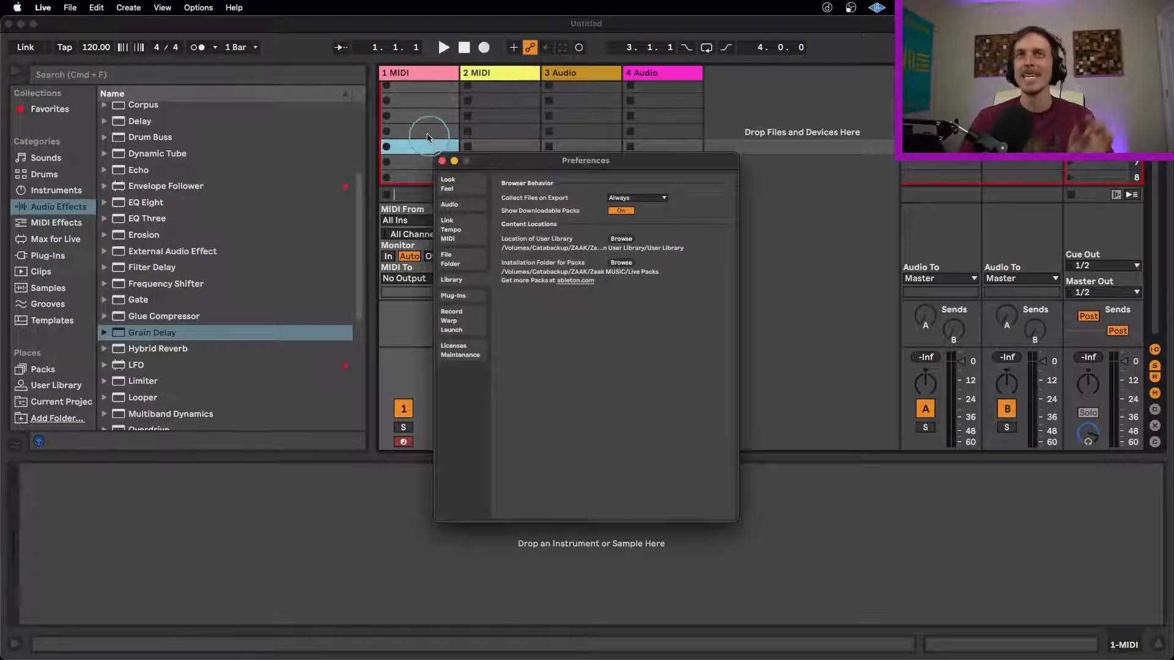
left_click(454, 233)
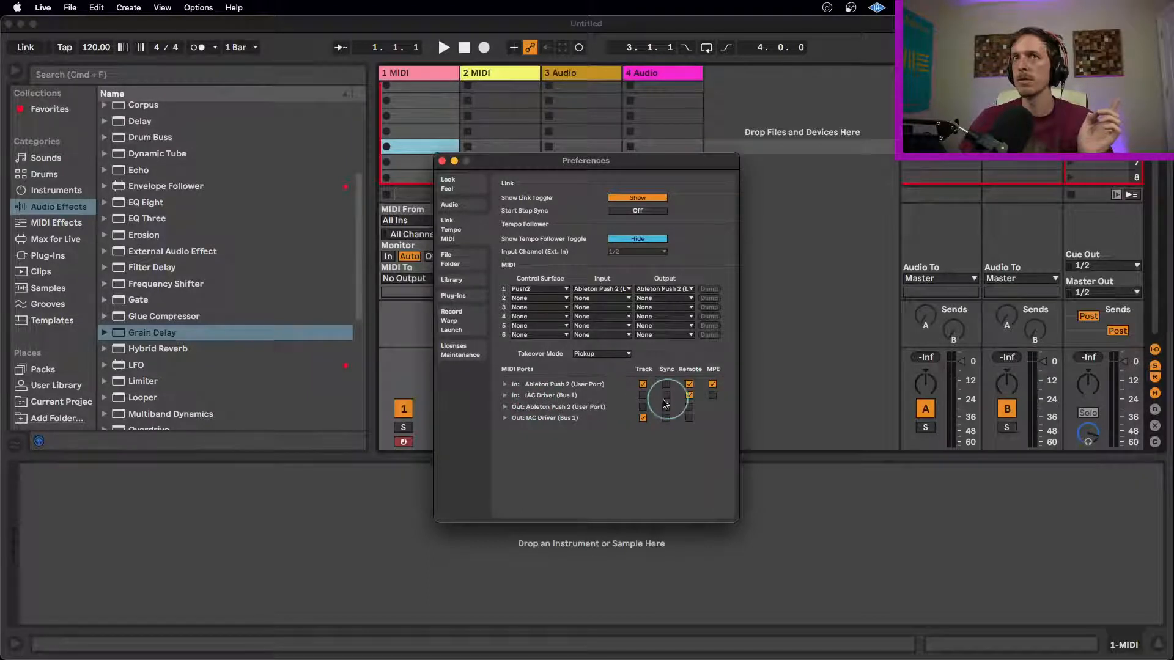
left_click(442, 160)
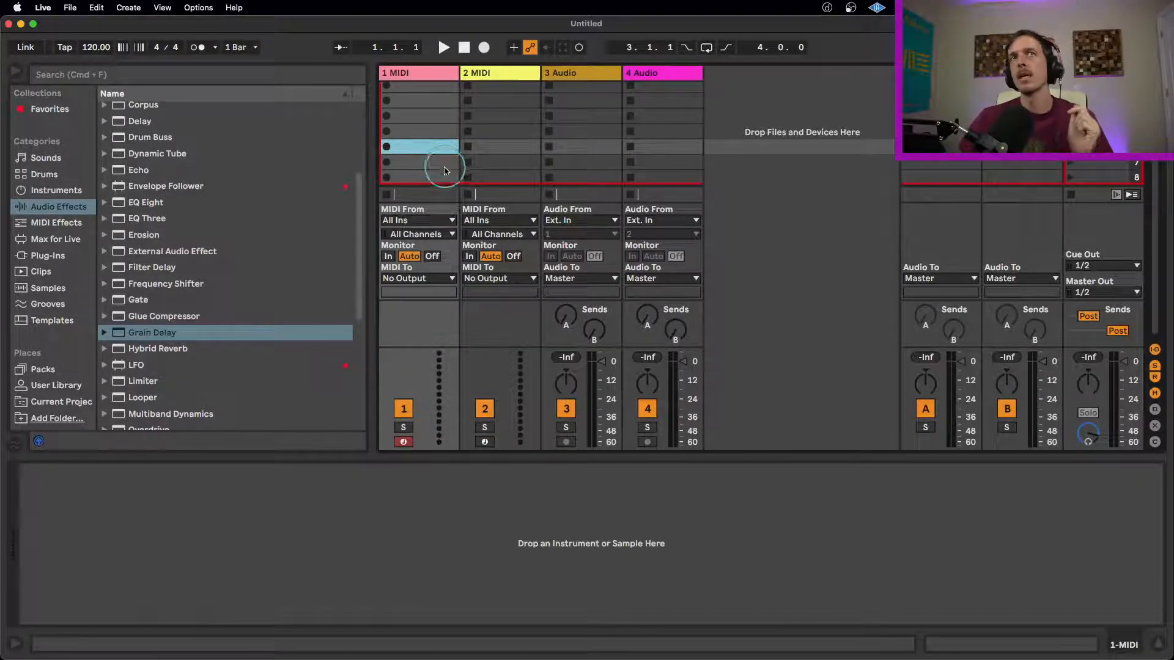
- Route the 1 MIDI track's output to IAC Driver (Bus 1) and create a clip in its fourth slot with a C3 note at 1.1.1
left_click(429, 73)
left_click(436, 279)
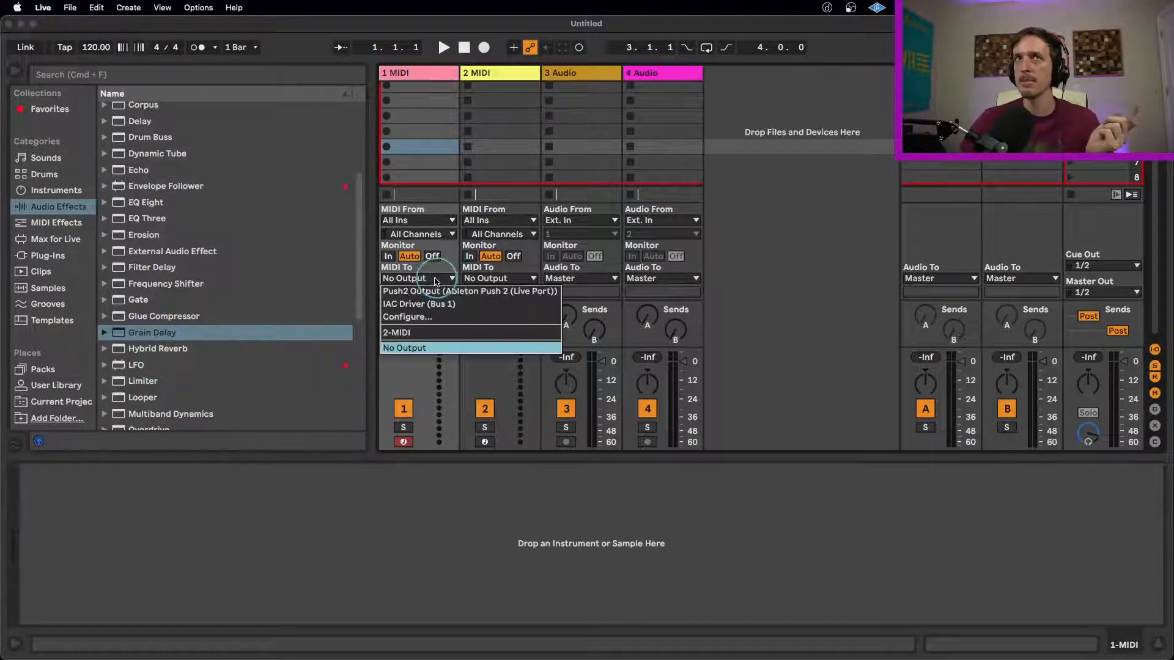
left_click(449, 305)
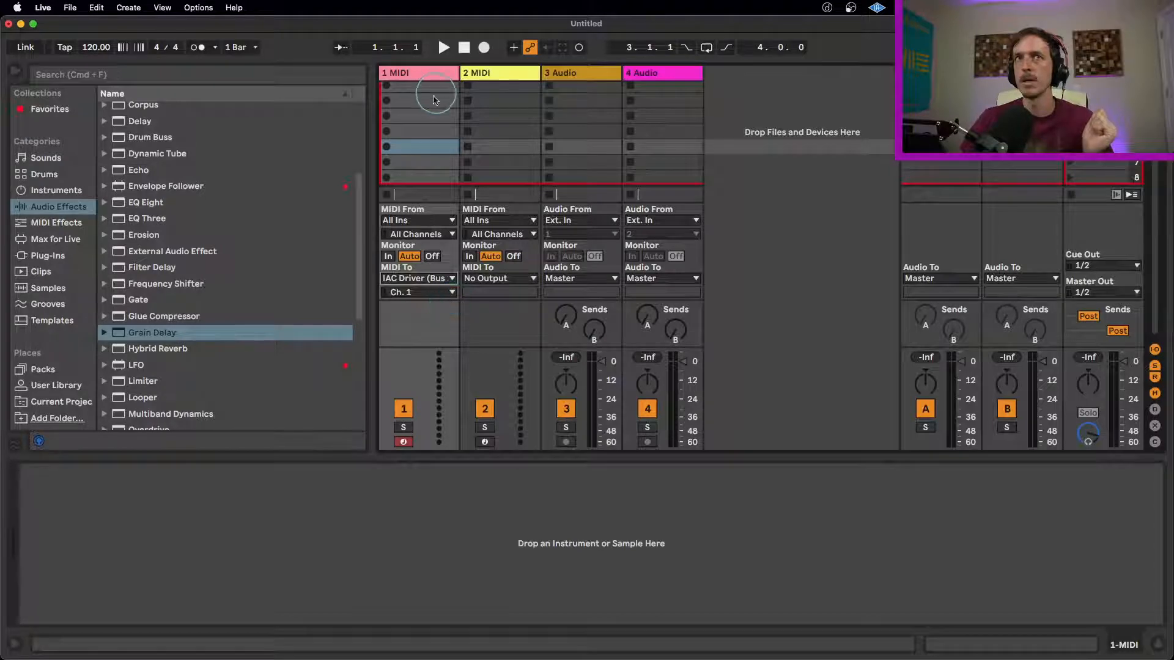
double_click(420, 116)
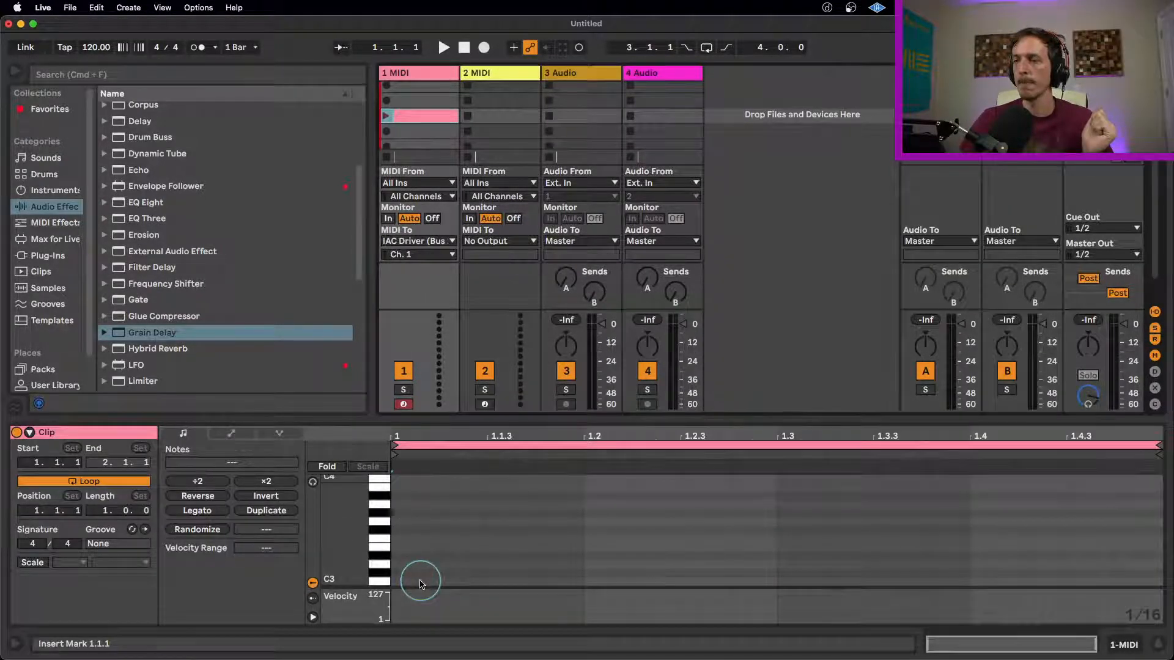
double_click(421, 581)
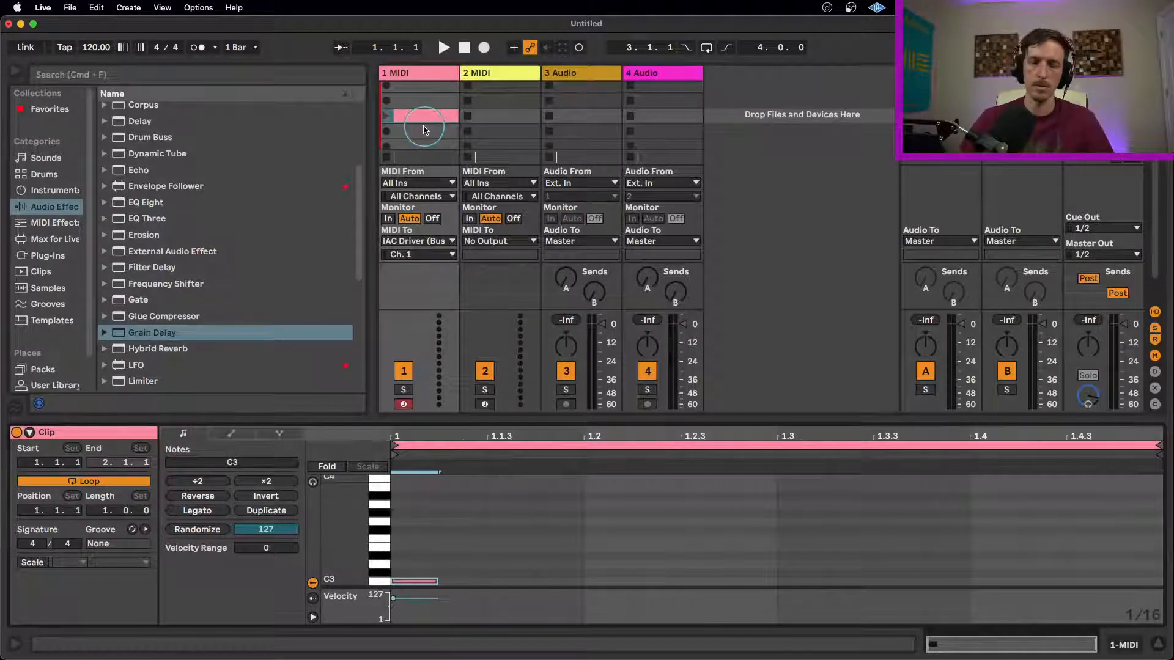
- Recheck the MIDI port preferences and the 1 MIDI track's output choices, keeping IAC Driver (Bus 1)
key("super+comma")
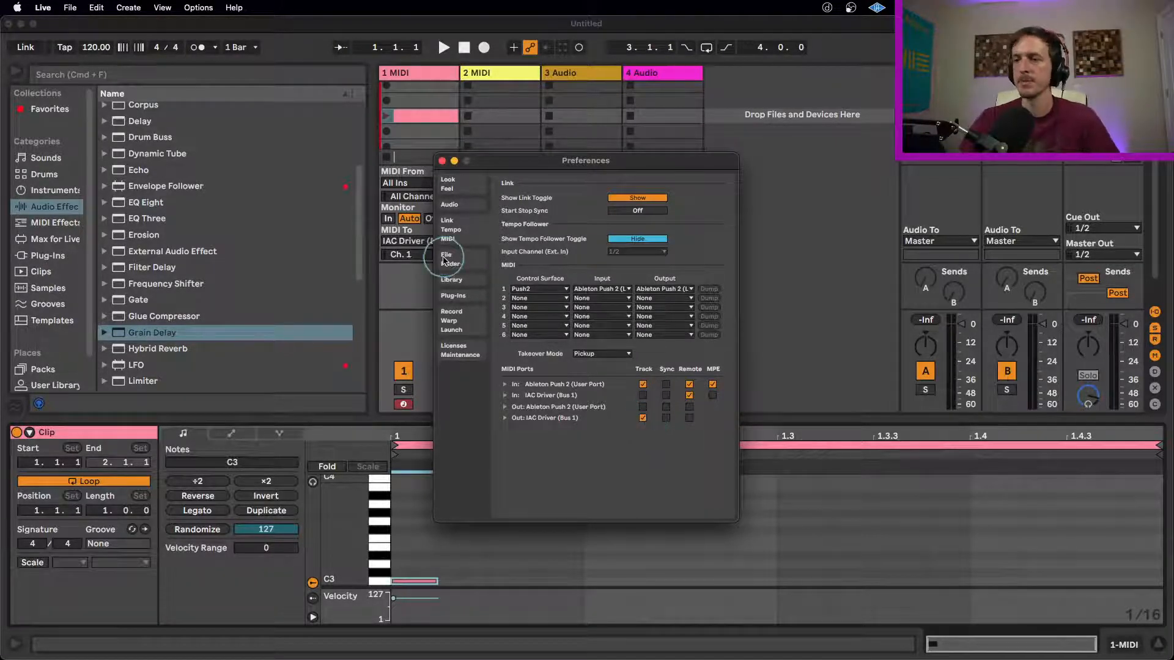
left_click(442, 162)
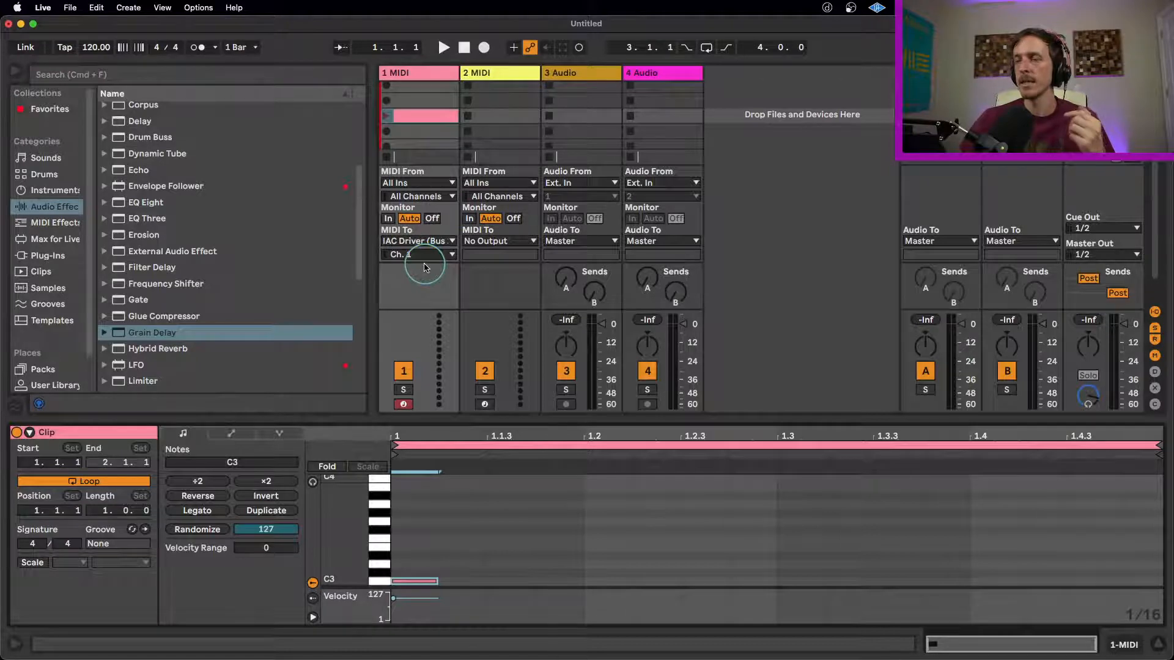
left_click(428, 242)
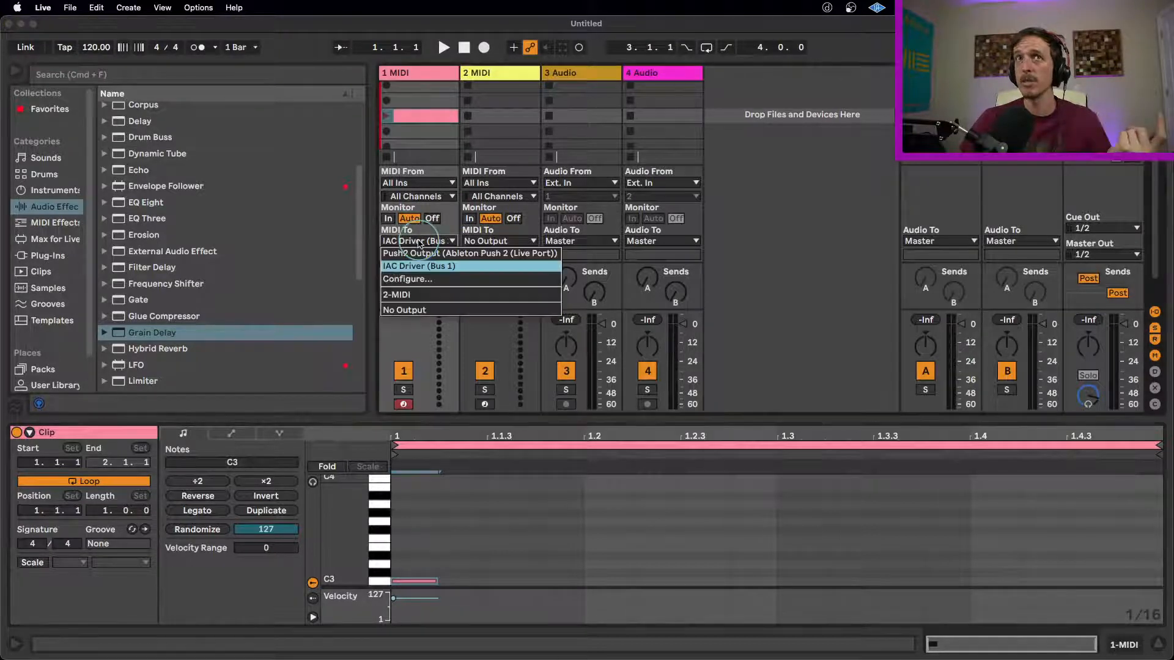
left_click(440, 267)
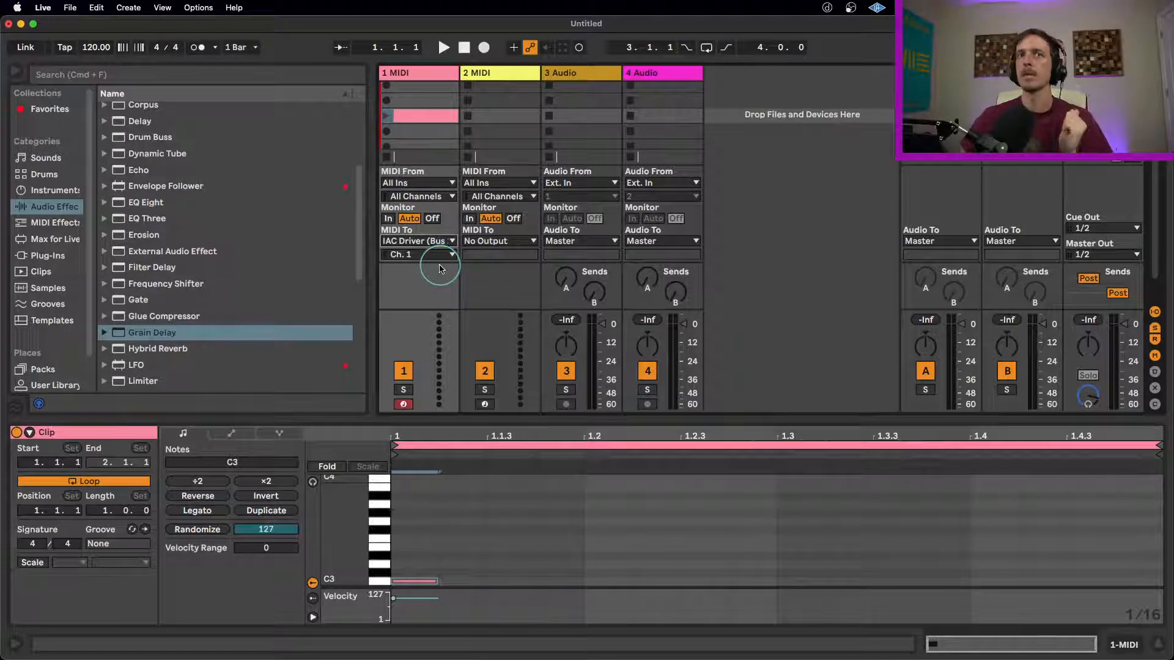
- Launch the 1 MIDI clip and lengthen its C3 note to three sixteenths
left_click(386, 116)
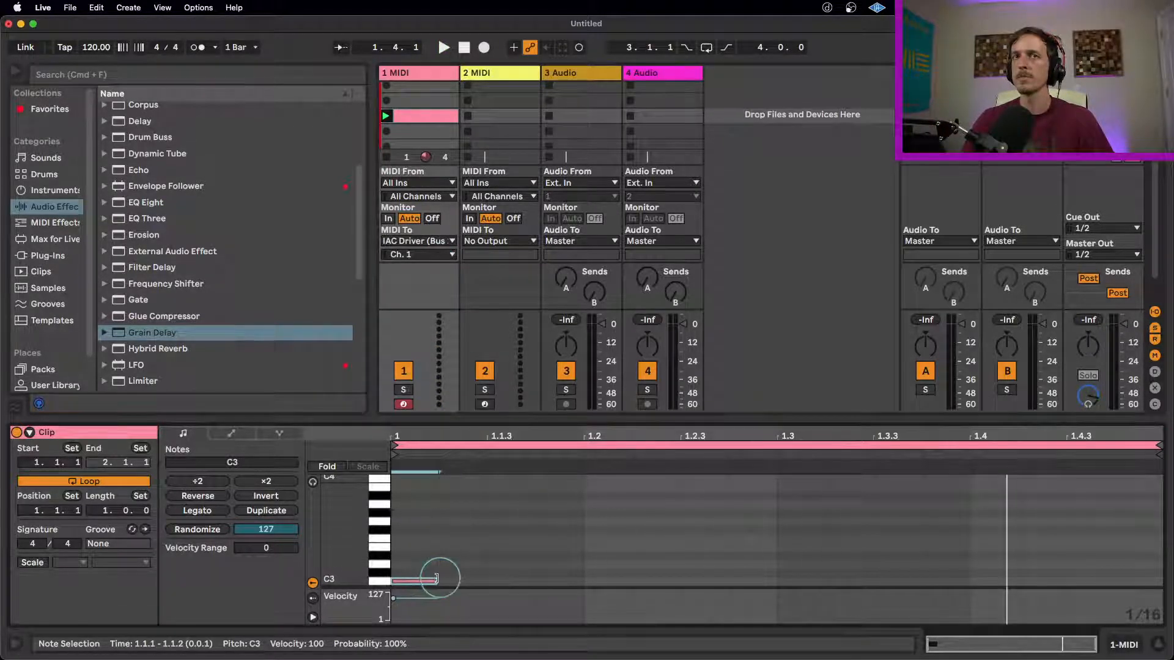
left_click_drag(436, 578, 535, 578)
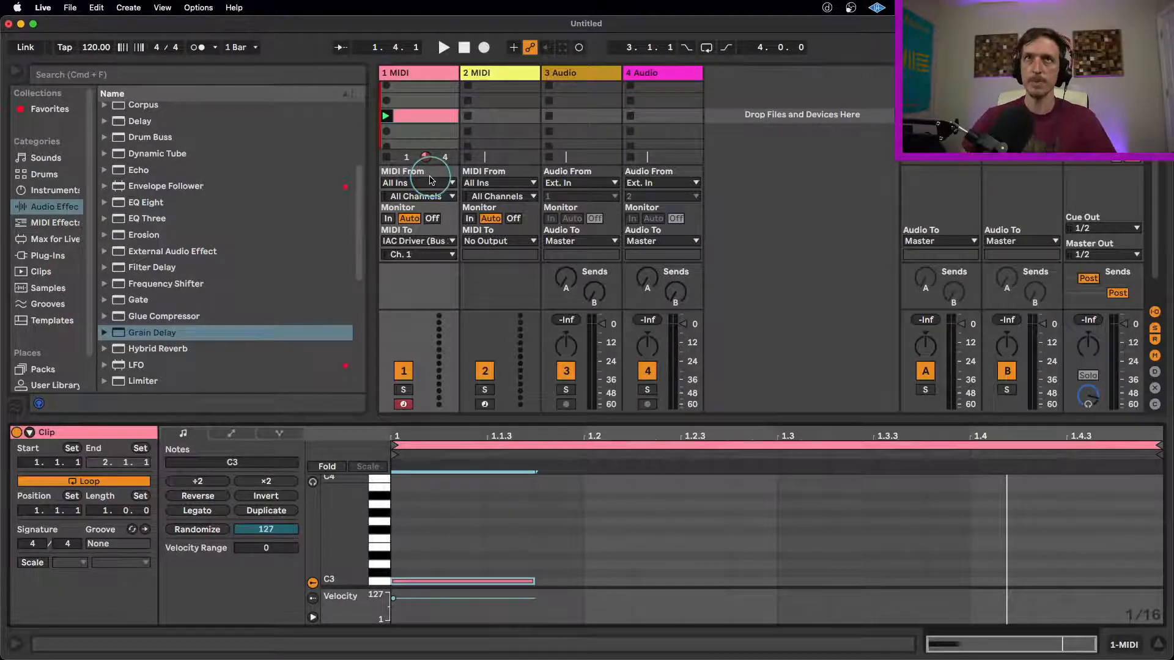
- MIDI-map slot 3 of the 2 MIDI track to note C3 on channel 1, sent by playing the 1 MIDI clip
key("super+m")
left_click(530, 120)
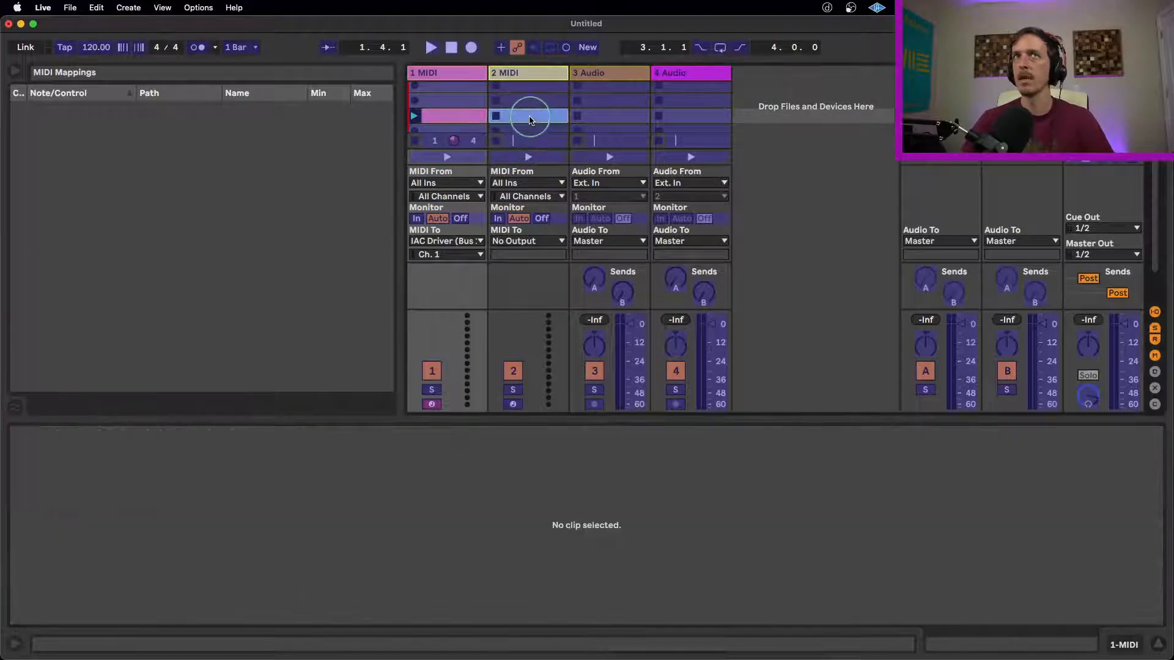
left_click(528, 105)
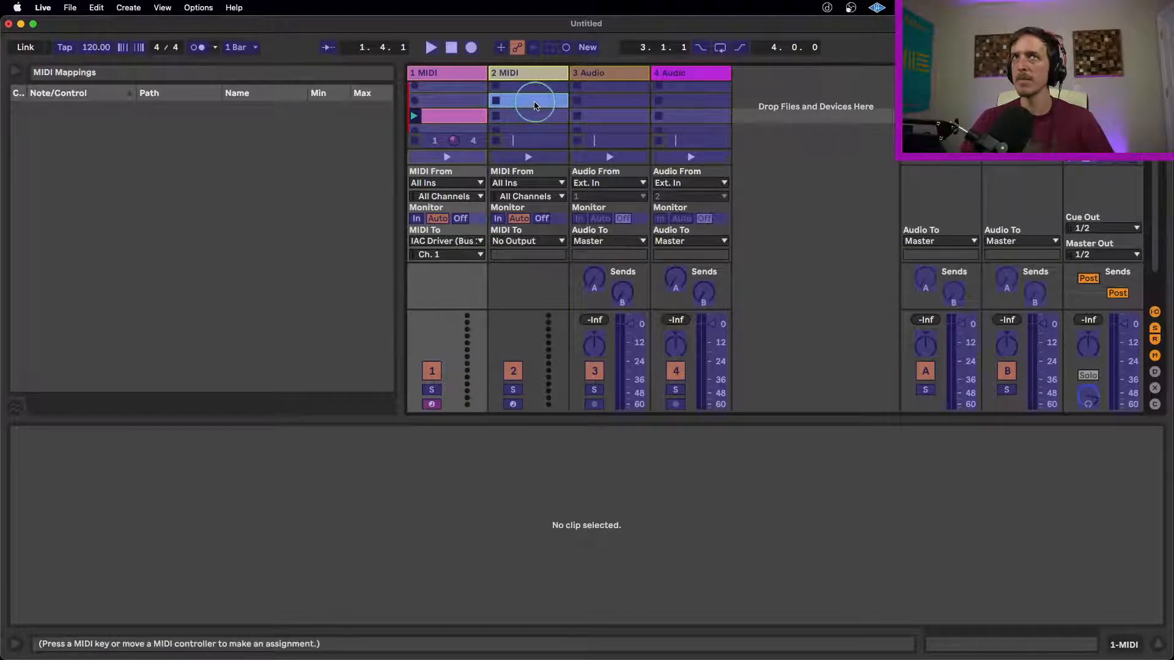
key("space")
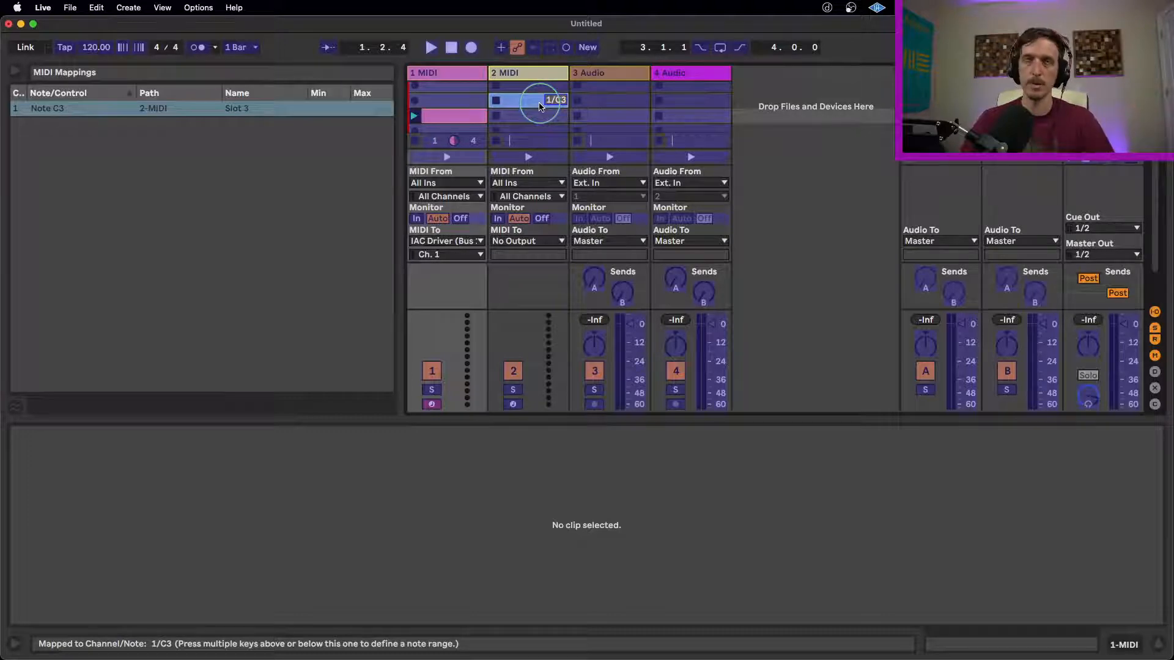
- Leave MIDI mapping mode and launch the 1 MIDI clip to test triggering the mapped slot on the 2 MIDI track
key("super+m")
left_click(438, 118)
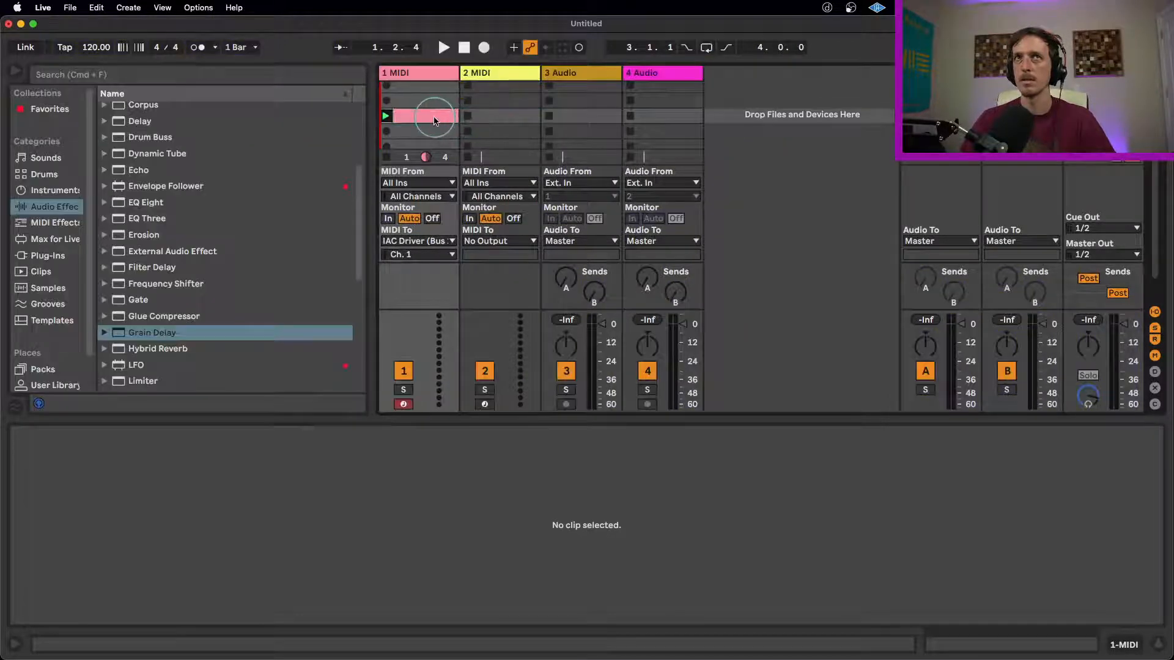
left_click(479, 581)
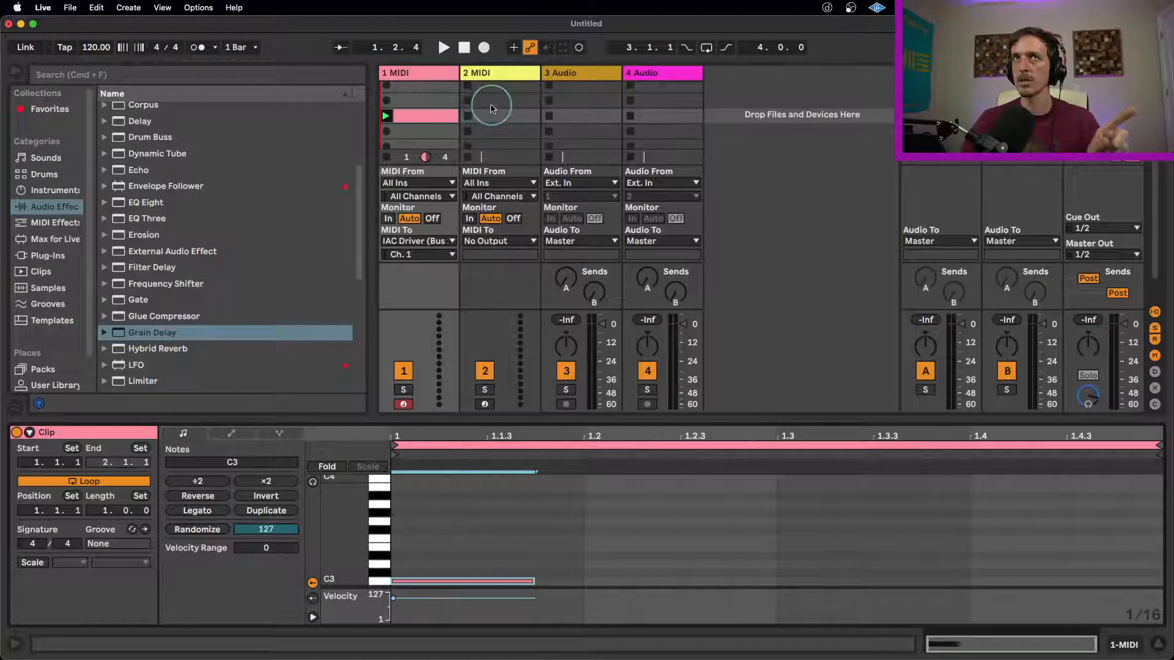
left_click(385, 117)
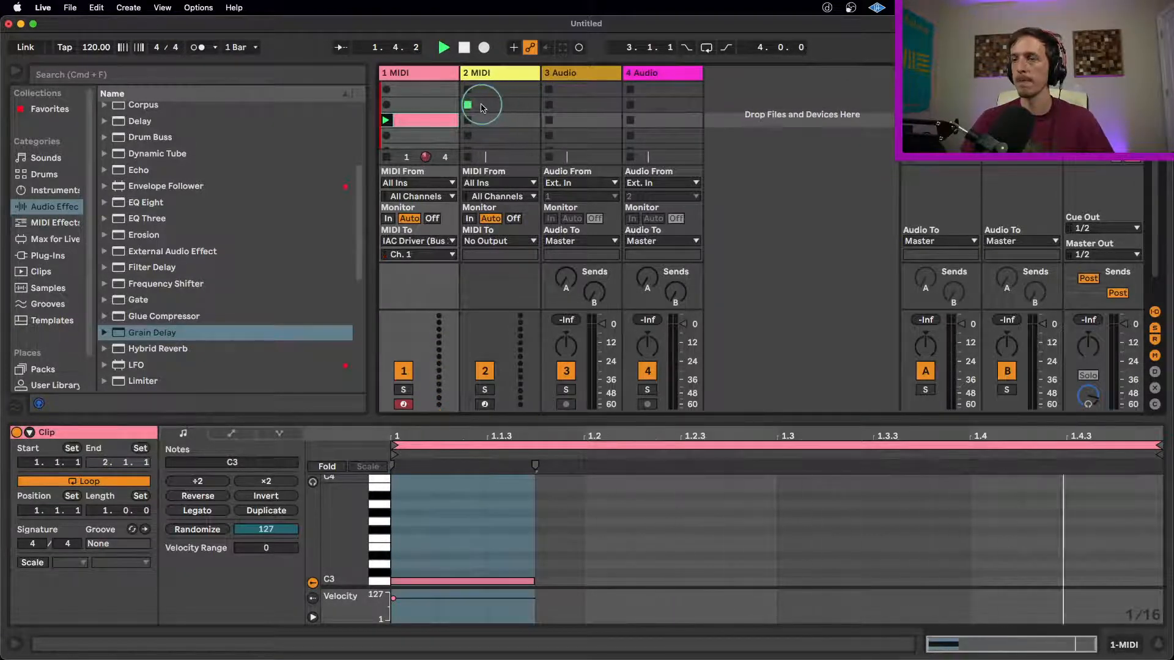
left_click(482, 106)
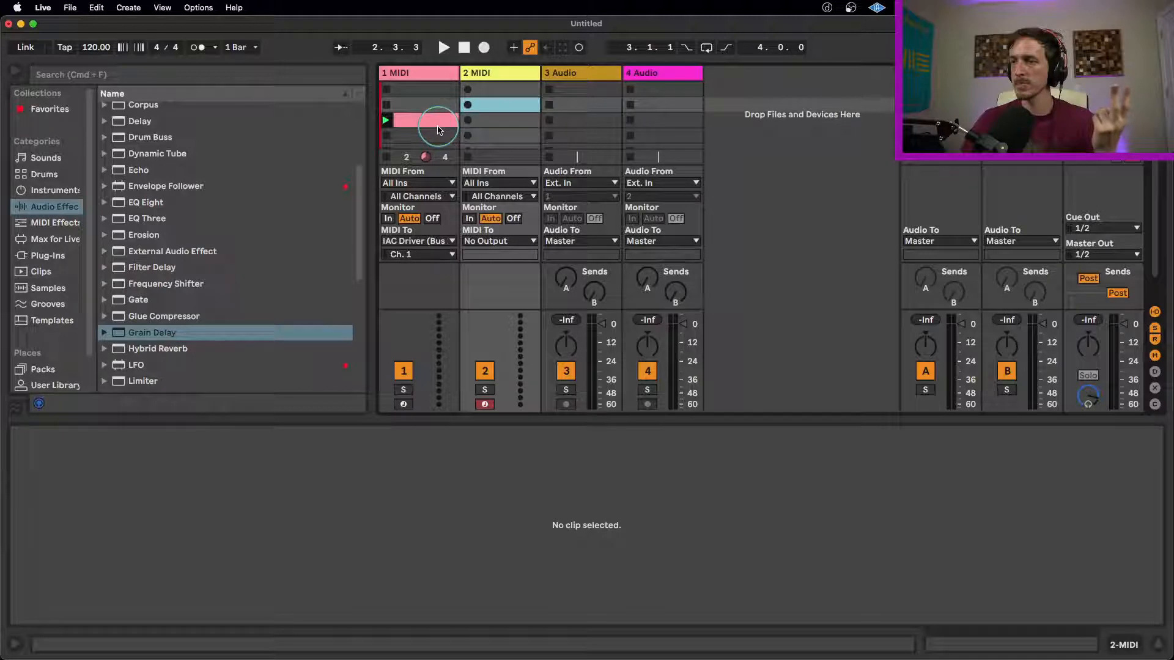
- Set the 1 MIDI clip's loop length to 8 bars
left_click(438, 127)
left_click(487, 514)
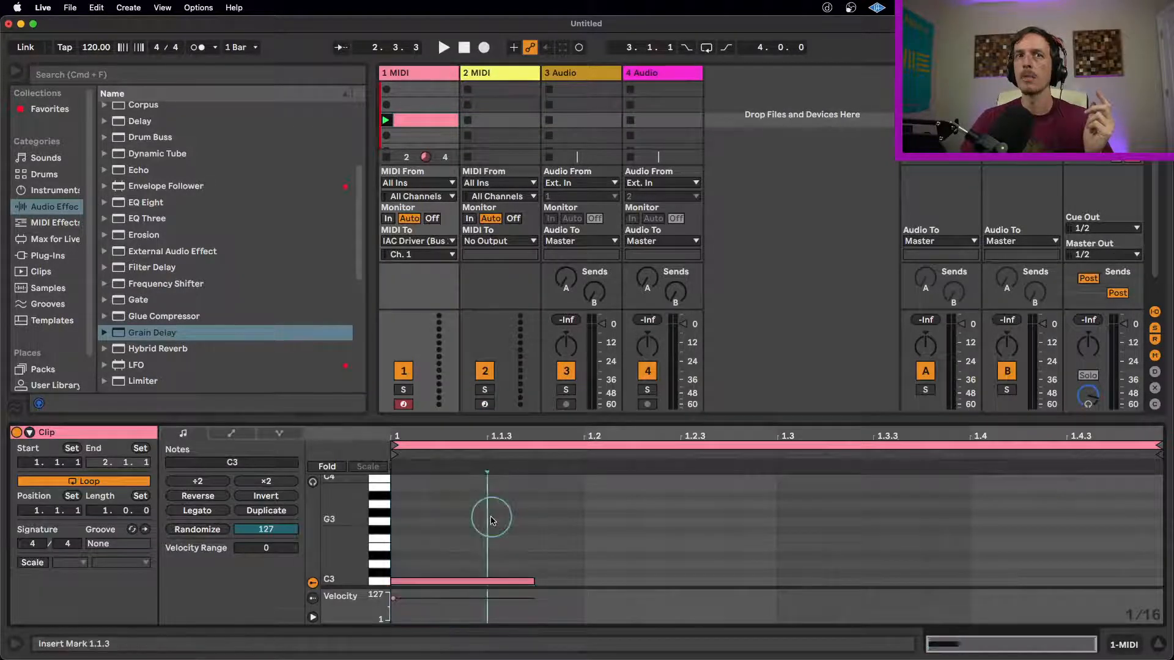
left_click(212, 535)
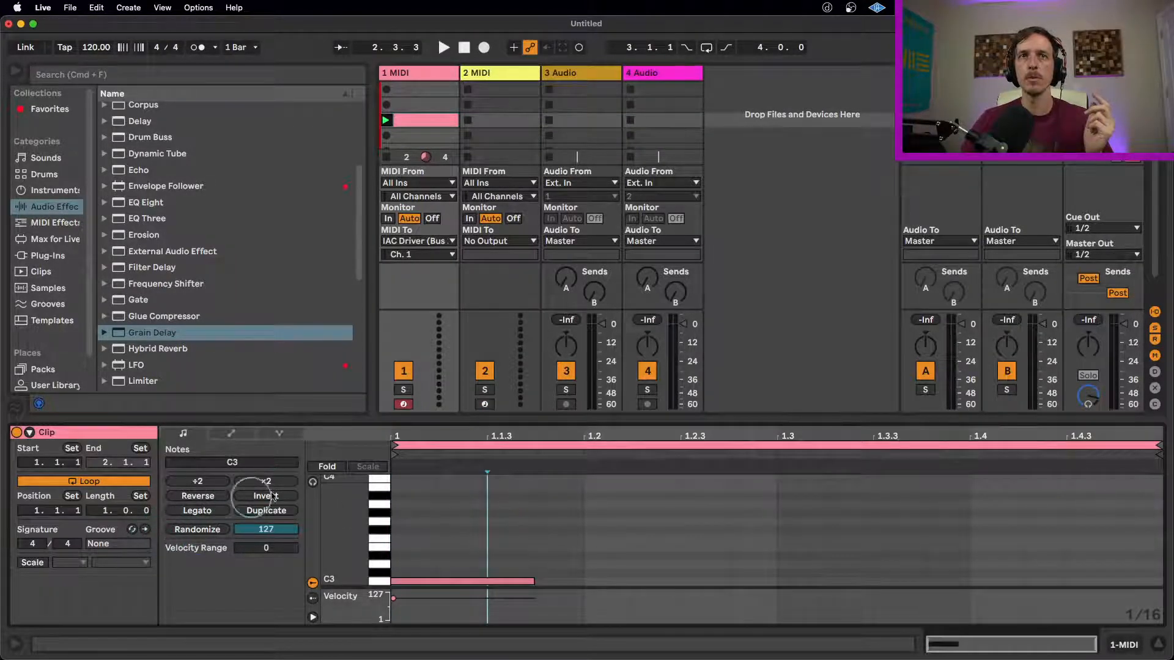
left_click(105, 510)
type("3")
key("Return")
type("8")
key("Return")
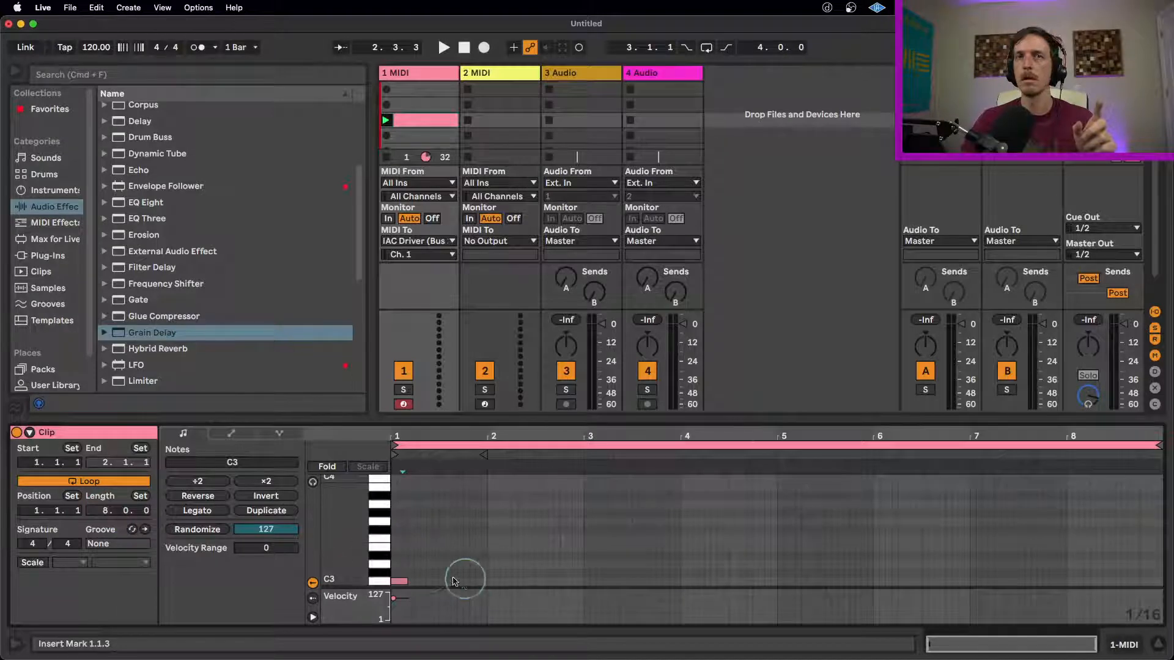
- Add a second, one-sixteenth C3 note near the end of bar 3 in the 1 MIDI clip
left_click(399, 581)
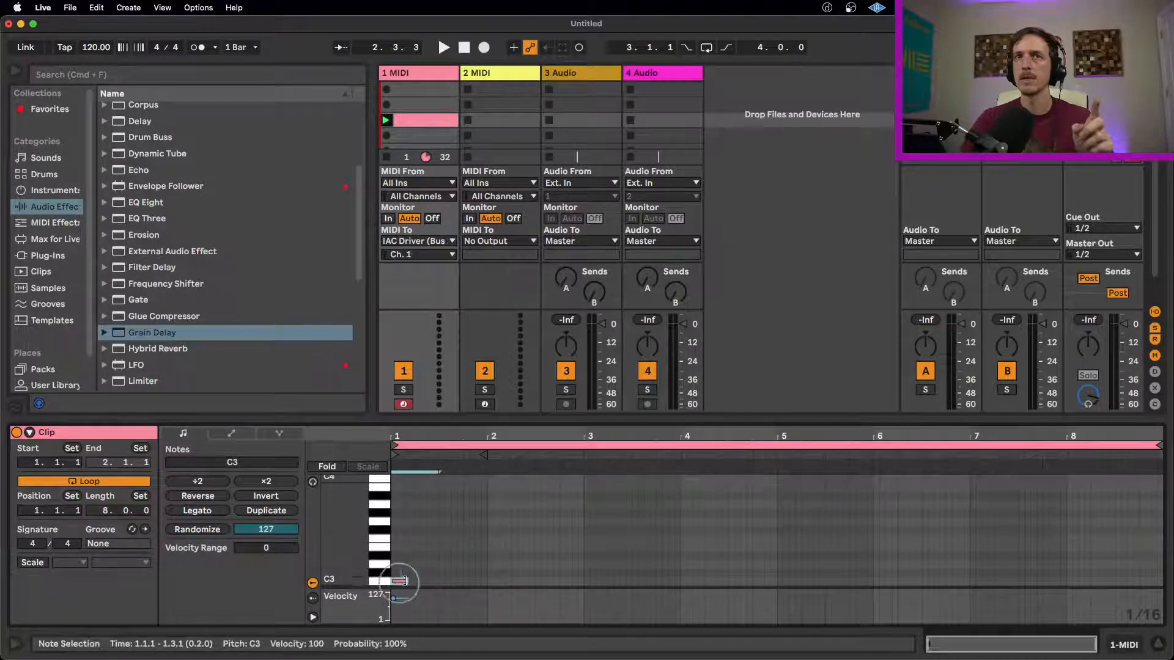
left_click(494, 583)
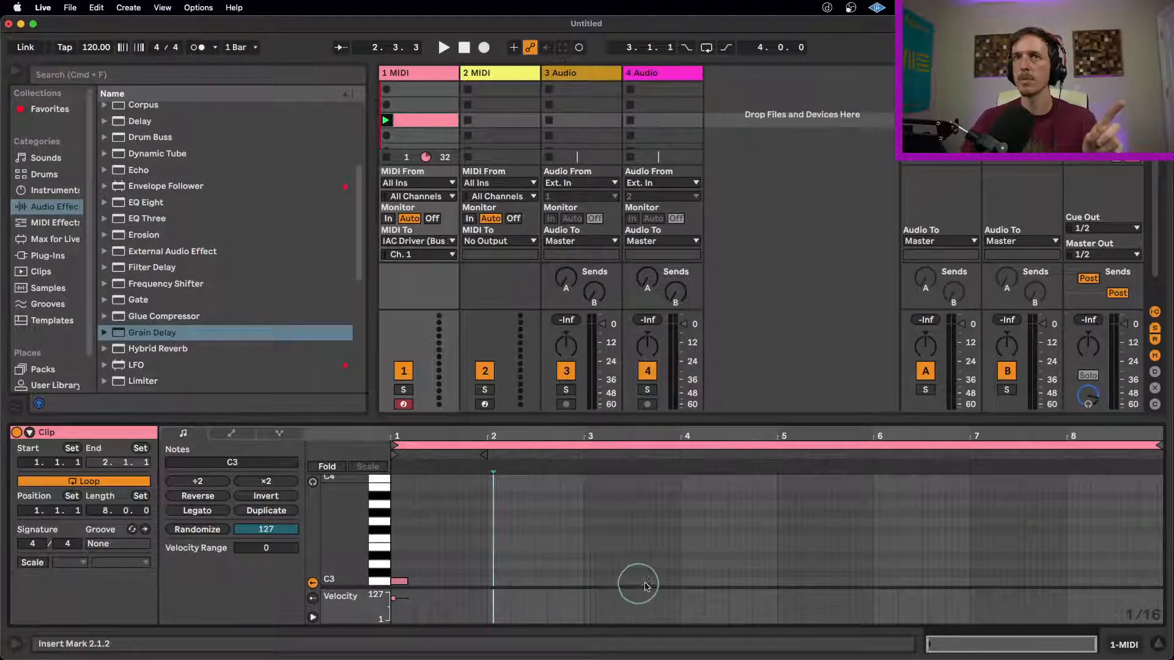
double_click(671, 582)
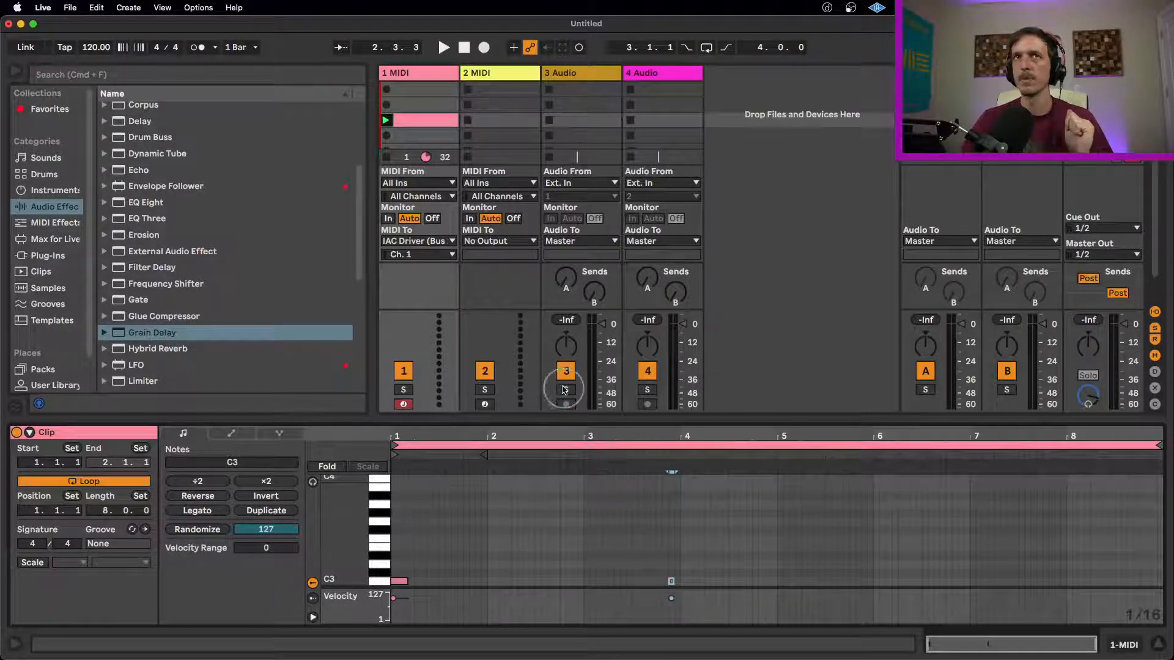
- Arm the 2 MIDI track, launch the 1 MIDI clip to record a two-bar clip into the mapped slot, and reopen the 1 MIDI clip
left_click(485, 404)
left_click(472, 122)
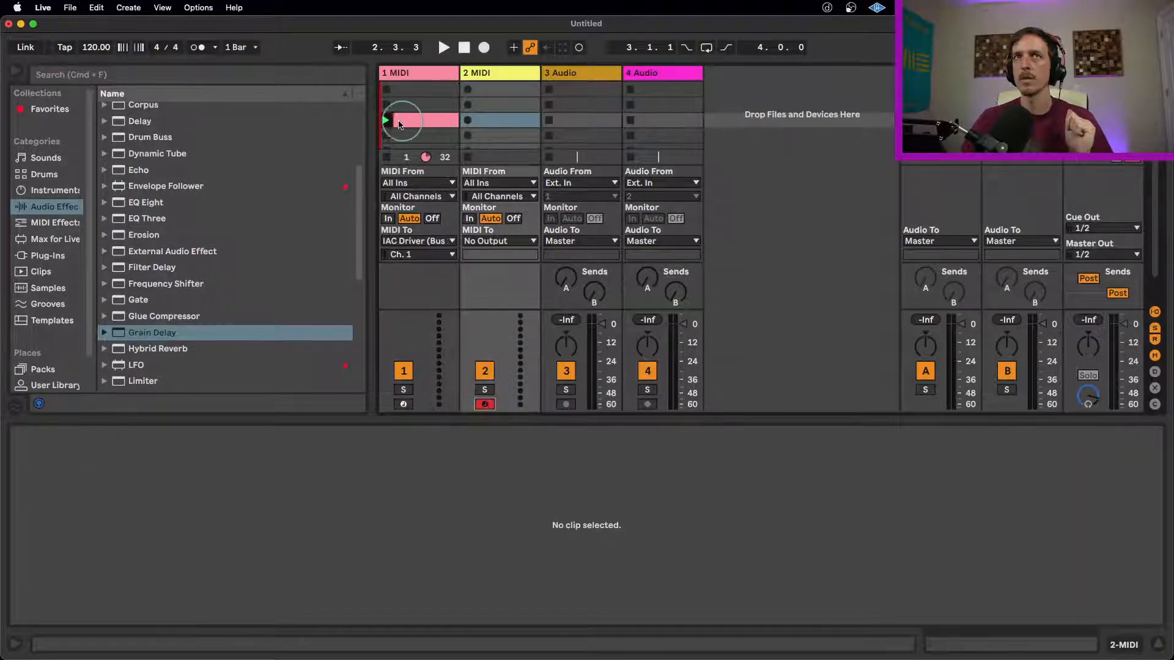
left_click(386, 121)
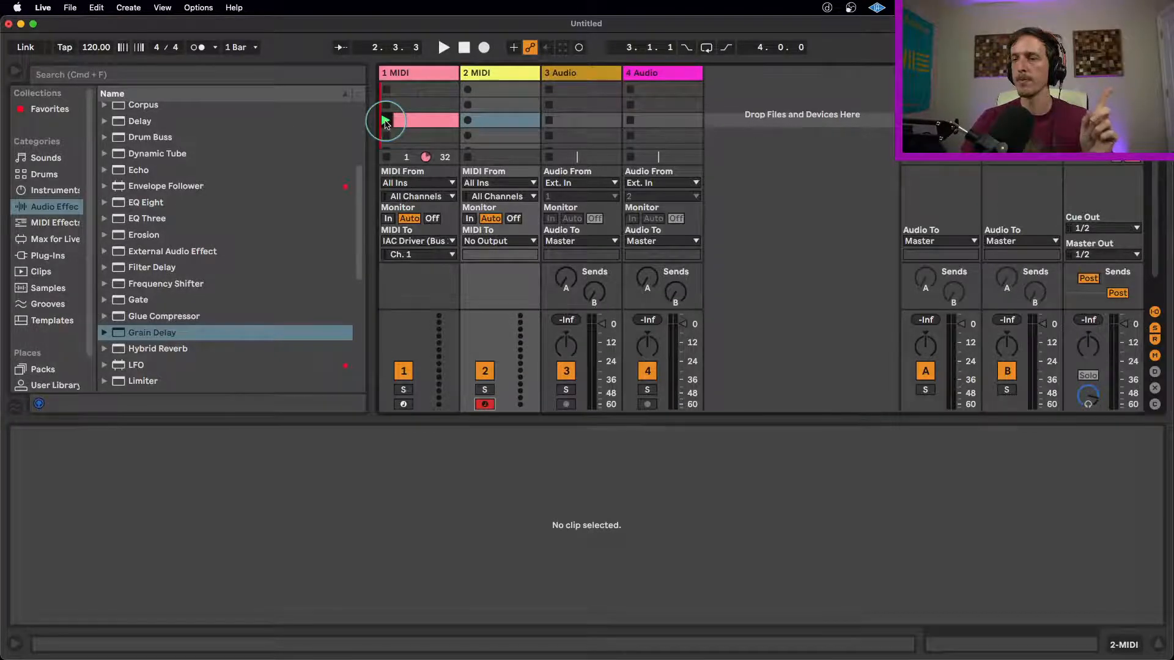
left_click(385, 121)
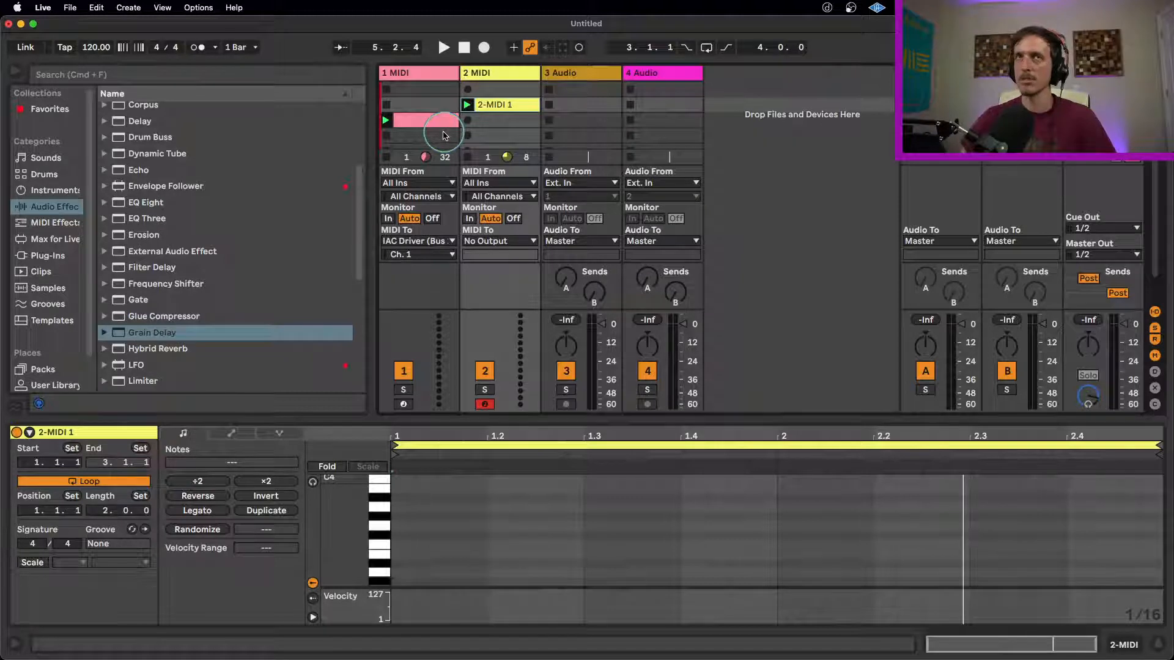
left_click(440, 127)
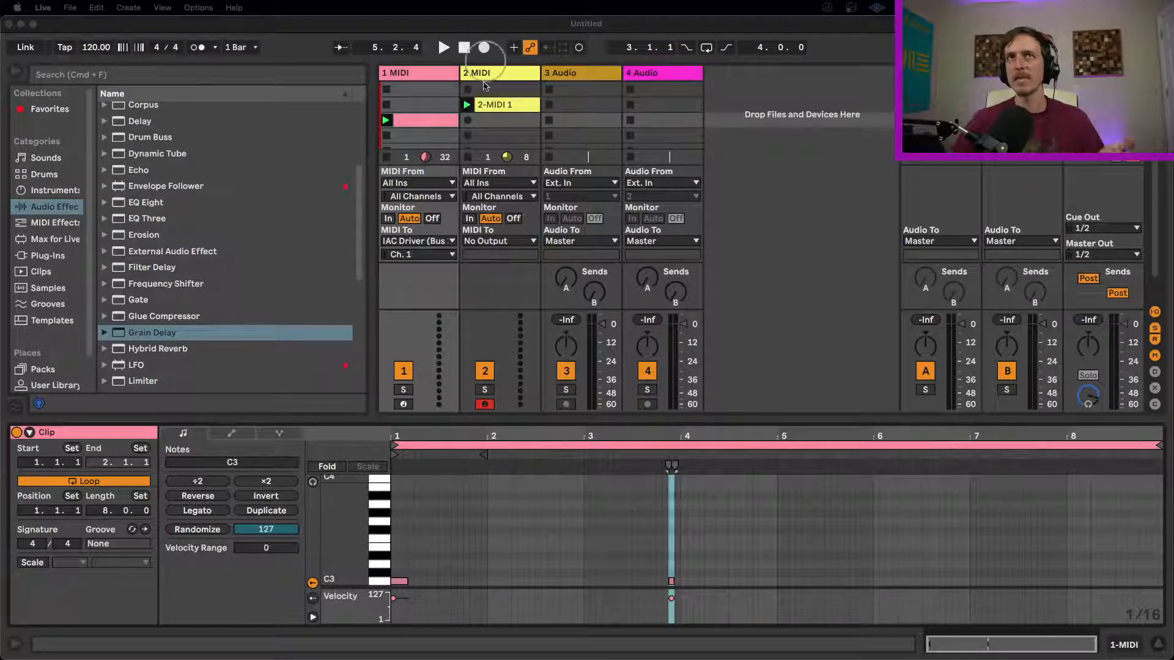
- Delete the existing clips from the two MIDI tracks
left_click(512, 133)
left_click_drag(490, 124, 395, 106)
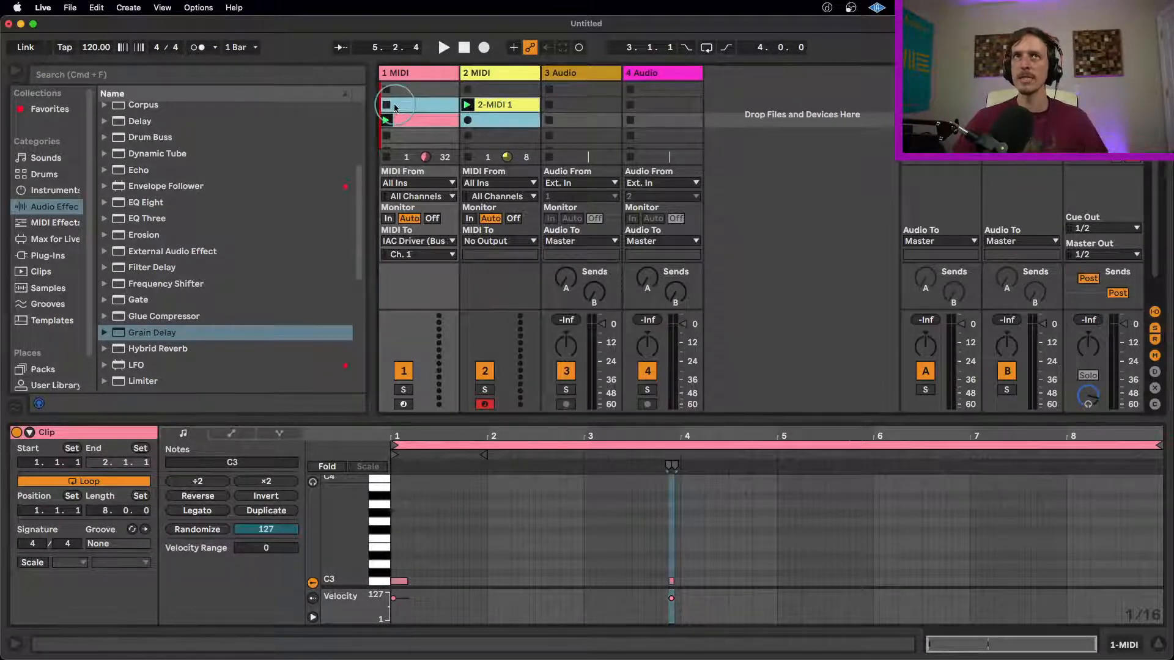
key("Delete")
left_click(507, 106)
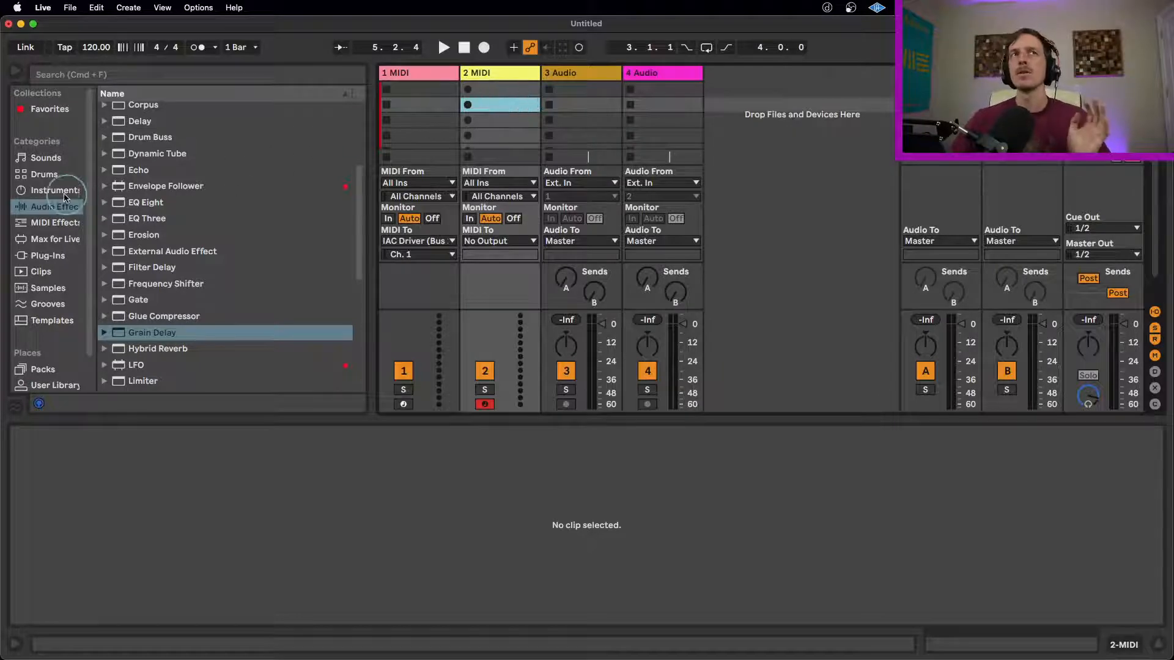
- Show the additional color collections in the browser sidebar and open the Purple collection
left_click(47, 174)
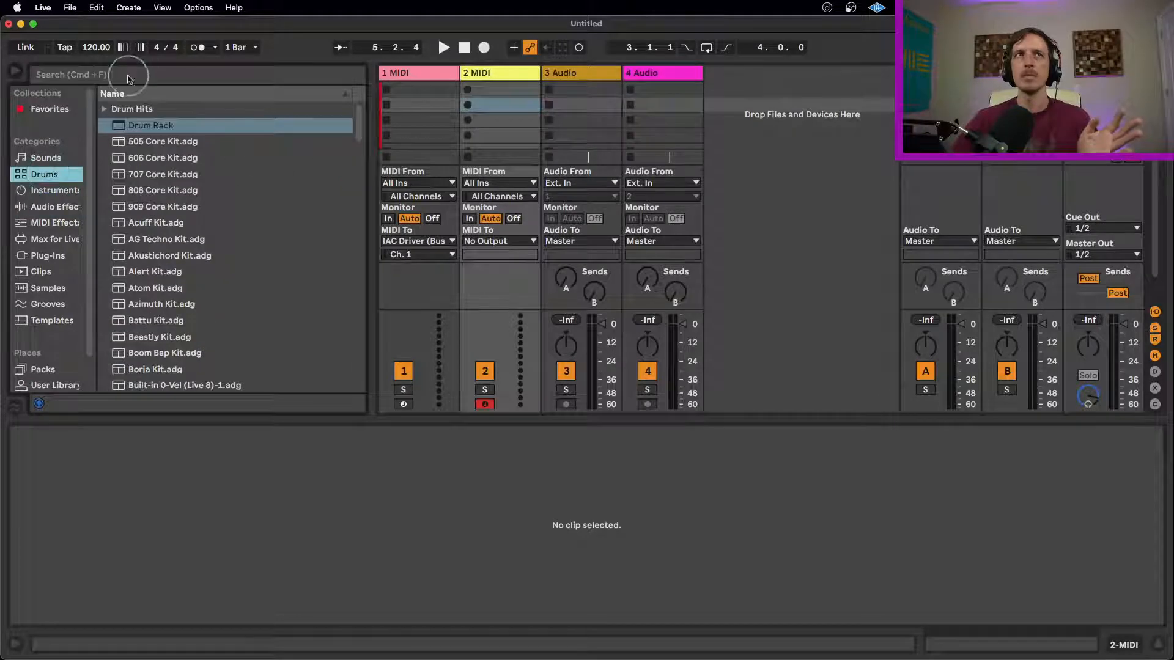
left_click(68, 93)
left_click(73, 141)
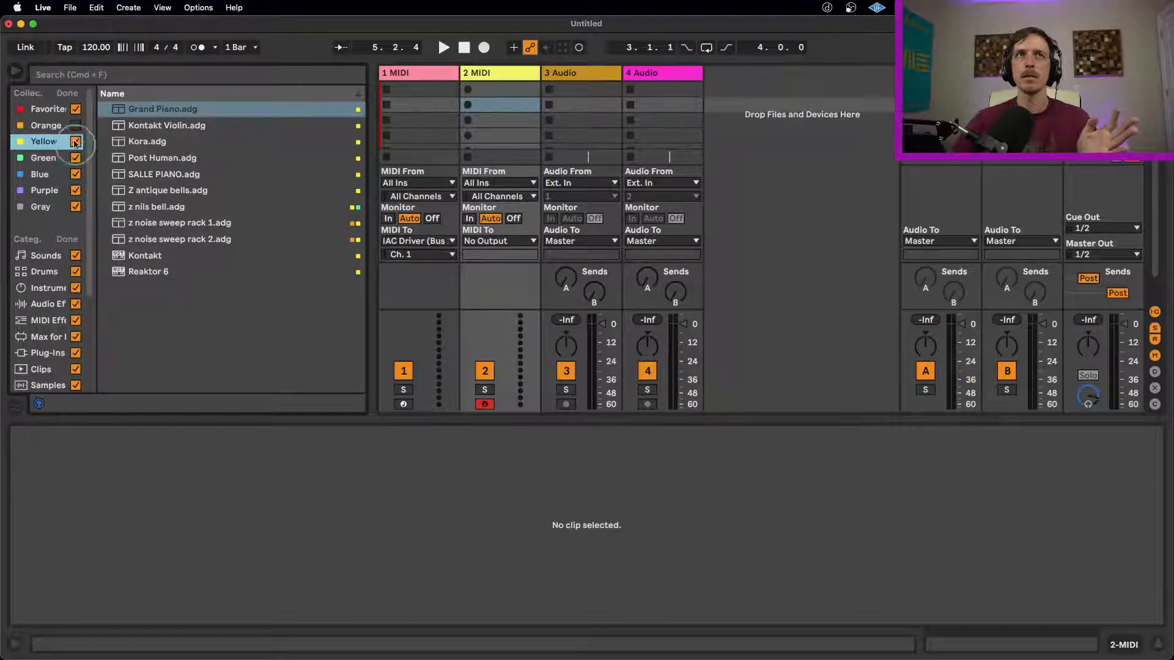
left_click(69, 95)
left_click(58, 190)
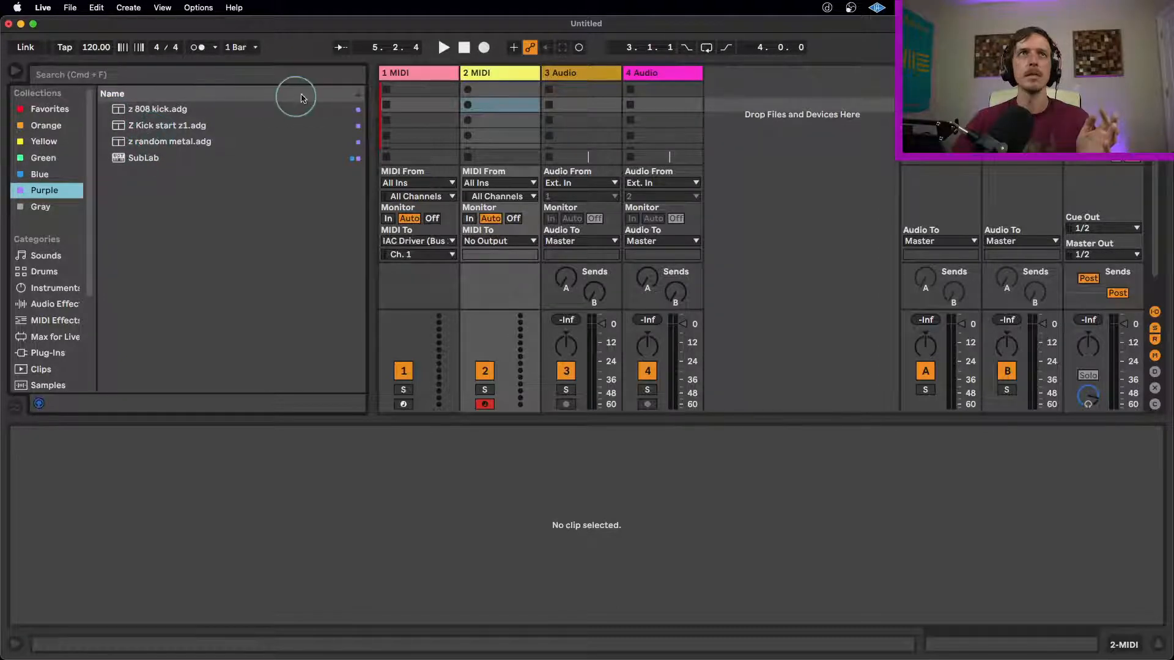
- Load Azimuth Kit.adg from the Drums category onto the second MIDI track
scroll(46, 245, "down", 2)
left_click(47, 226)
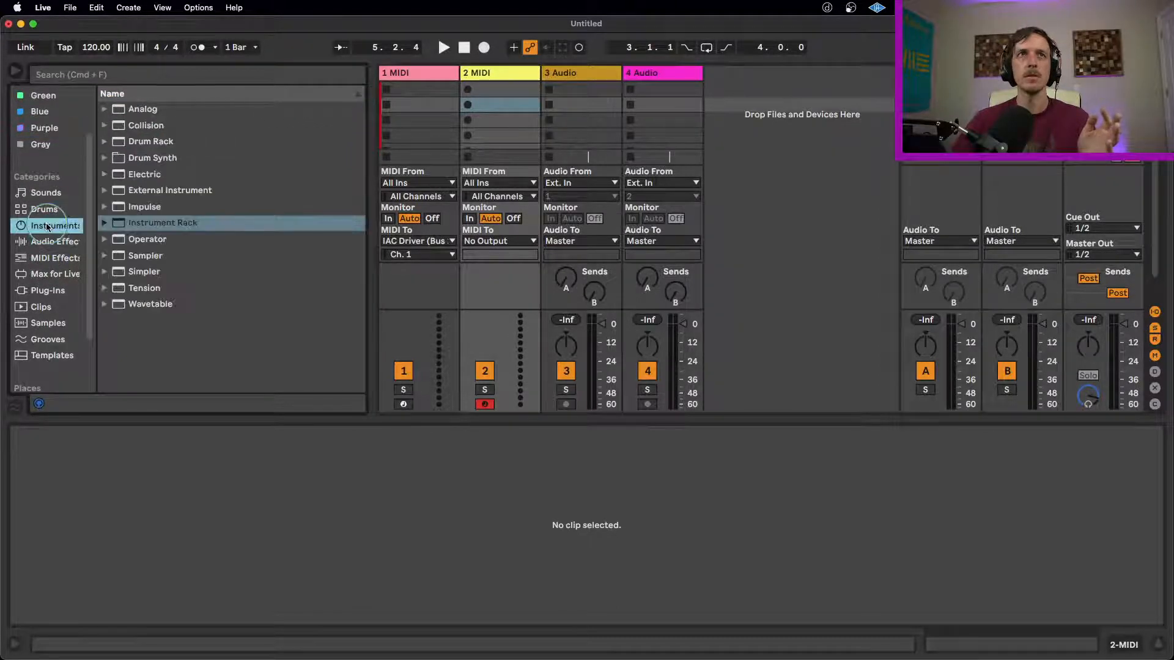
left_click(44, 209)
scroll(226, 300, "down", 2)
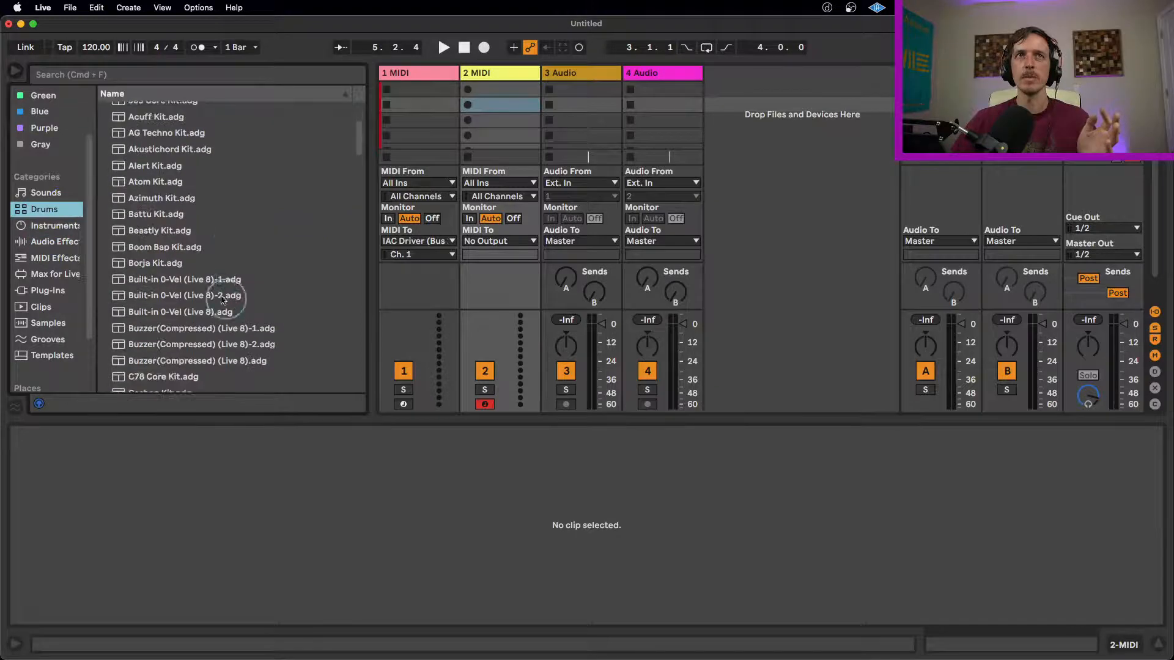
left_click(149, 199)
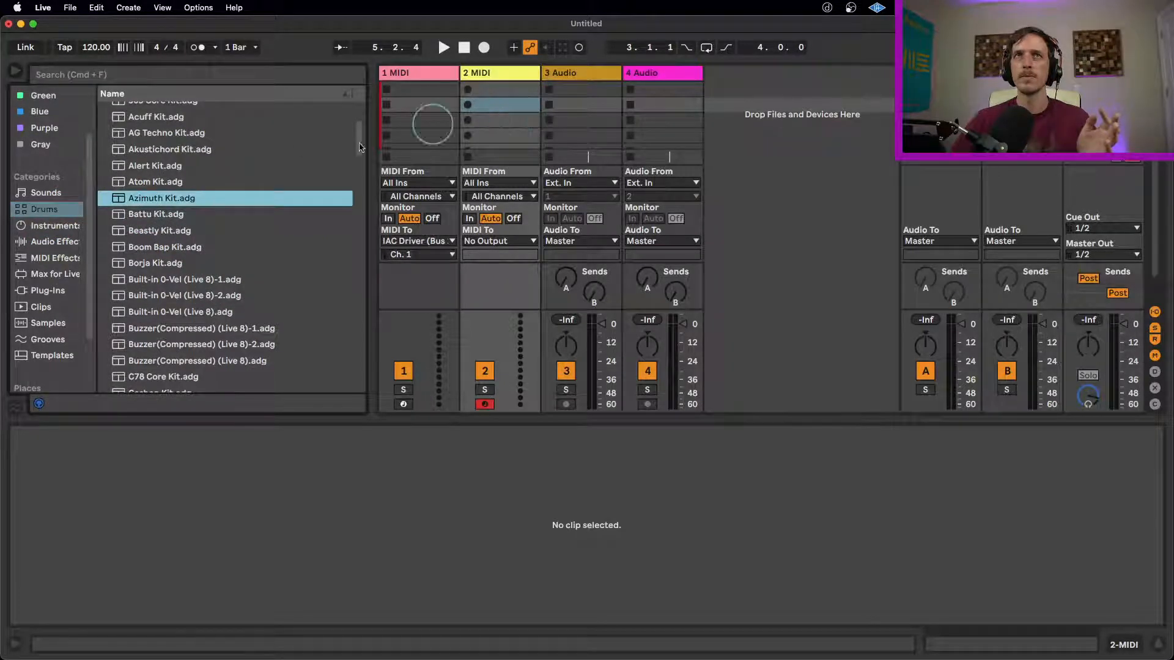
left_click_drag(171, 198, 514, 114)
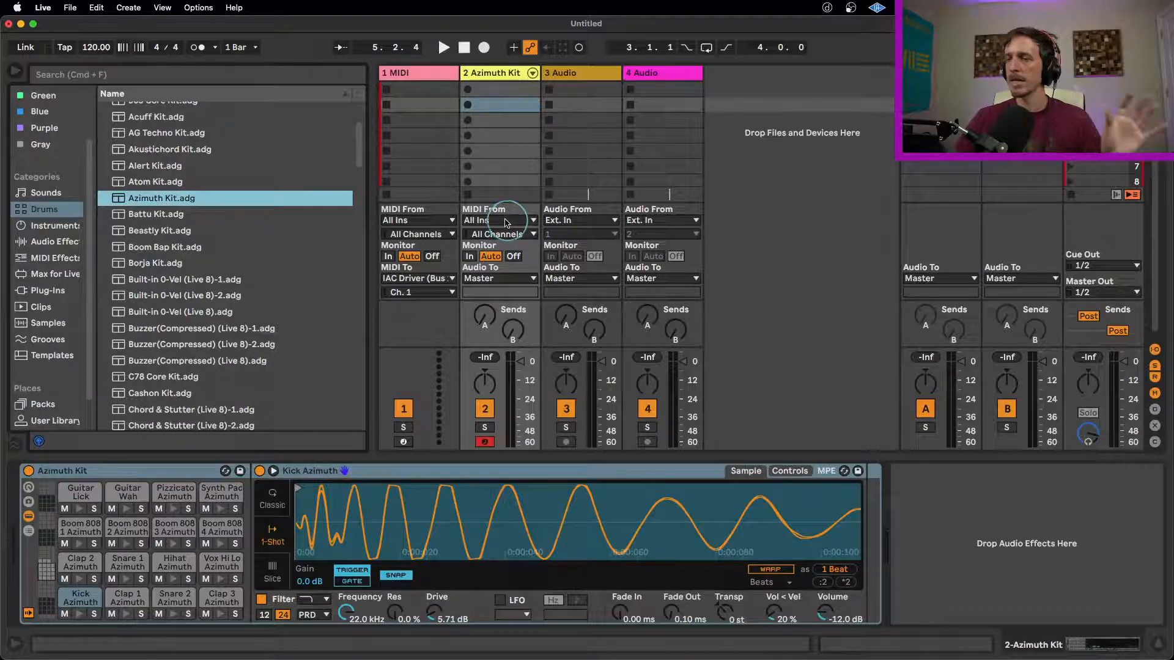
- Create a one-bar MIDI clip in the Azimuth Kit track's second slot with a Kick Azimuth note on all four beats
left_click(139, 477)
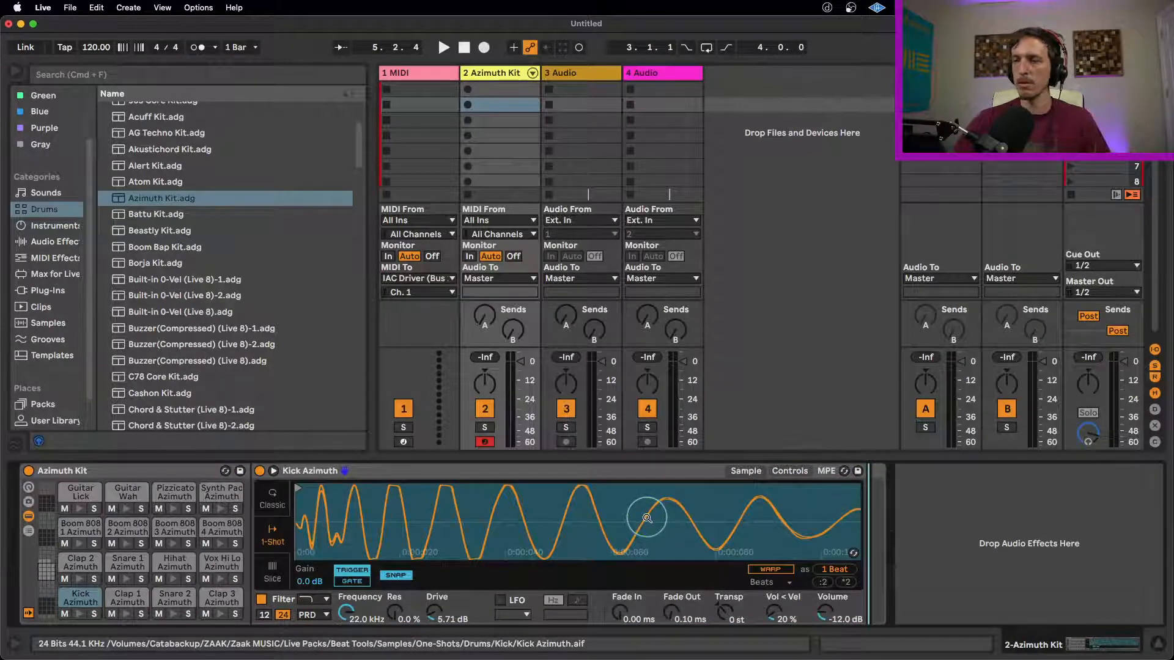
double_click(501, 114)
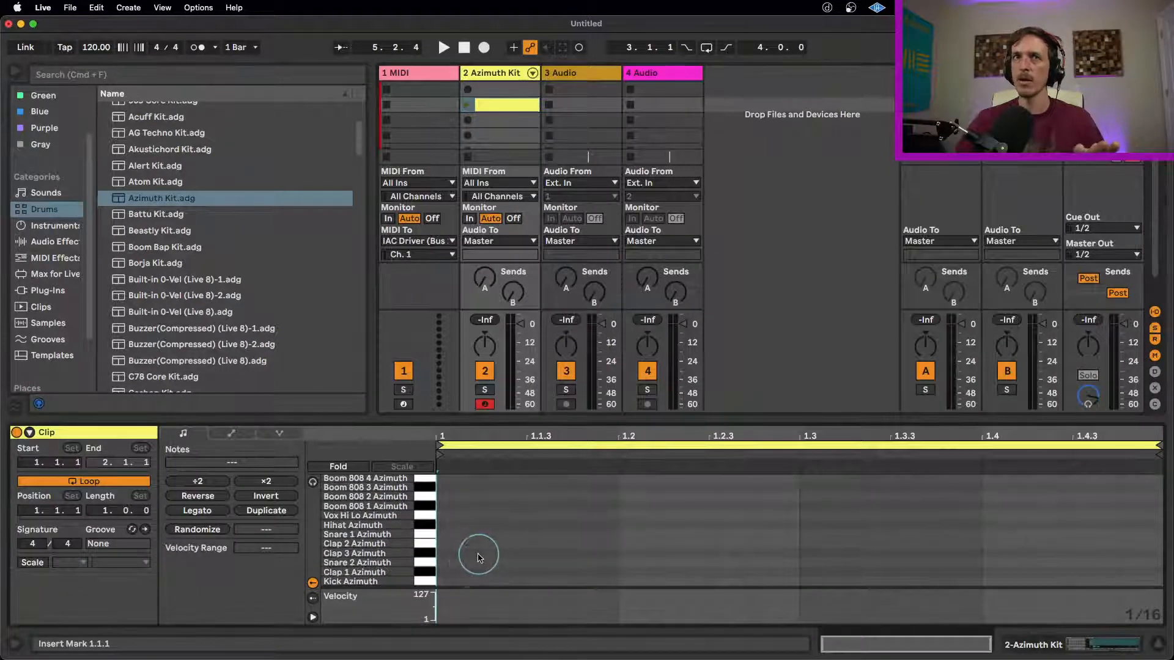
double_click(471, 583)
left_click_drag(618, 553, 400, 621)
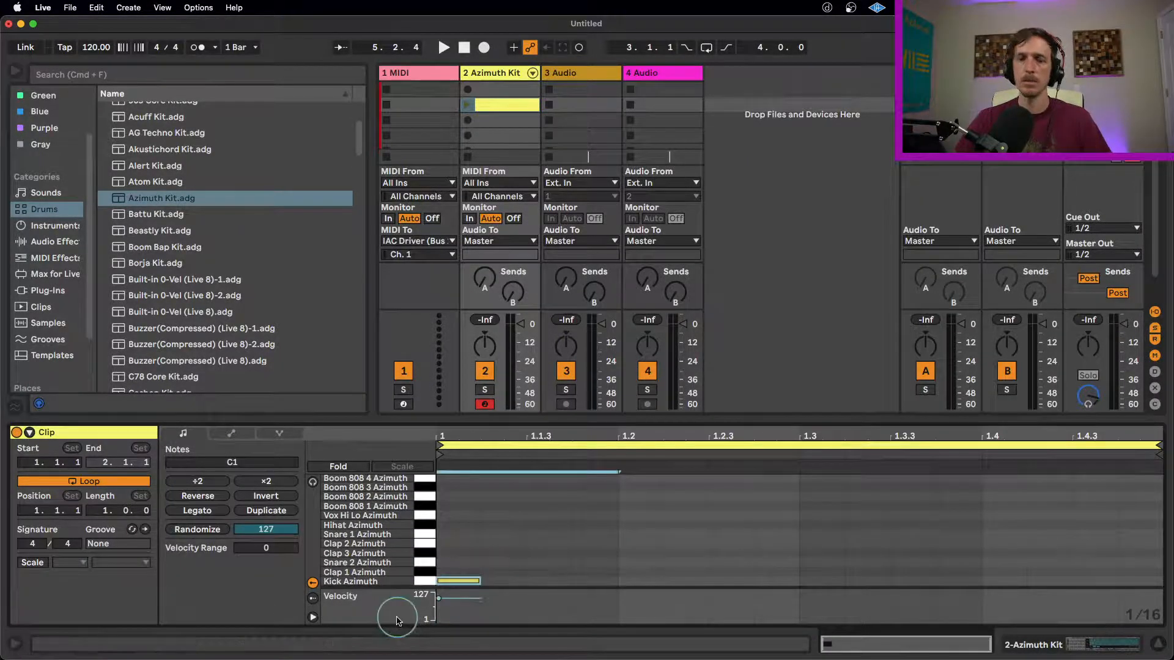
key("super+d")
key("super+d")
key("super+d")
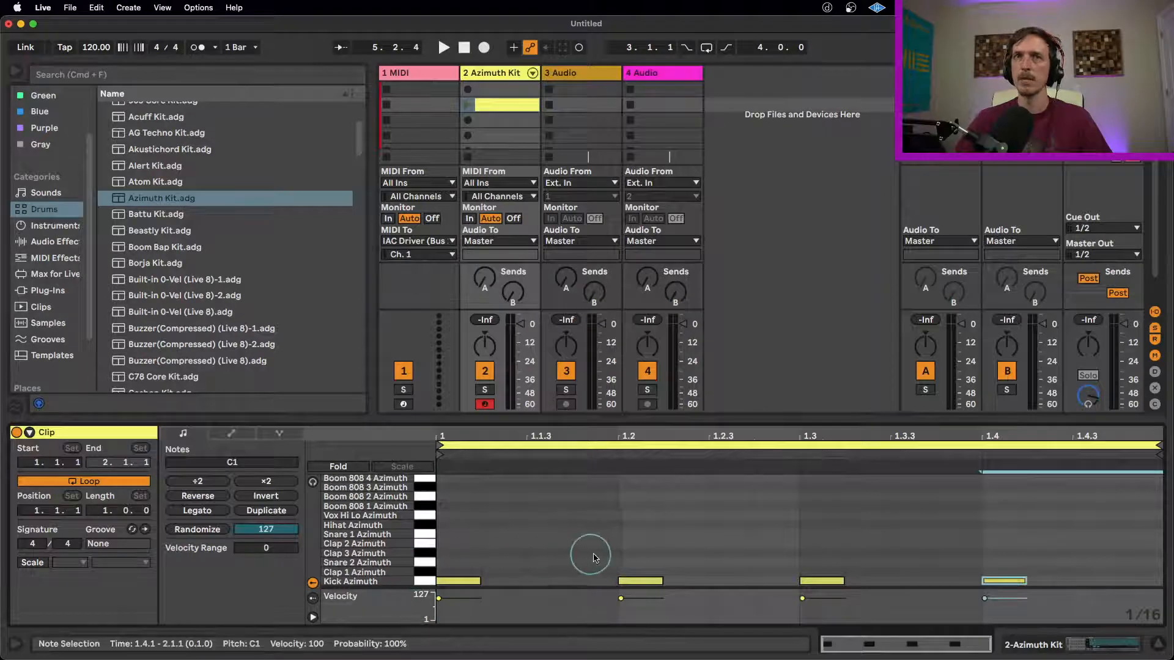
- Add Snare 2 Azimuth notes on beats 2 and 4 of the drum clip
double_click(639, 561)
left_click(790, 523)
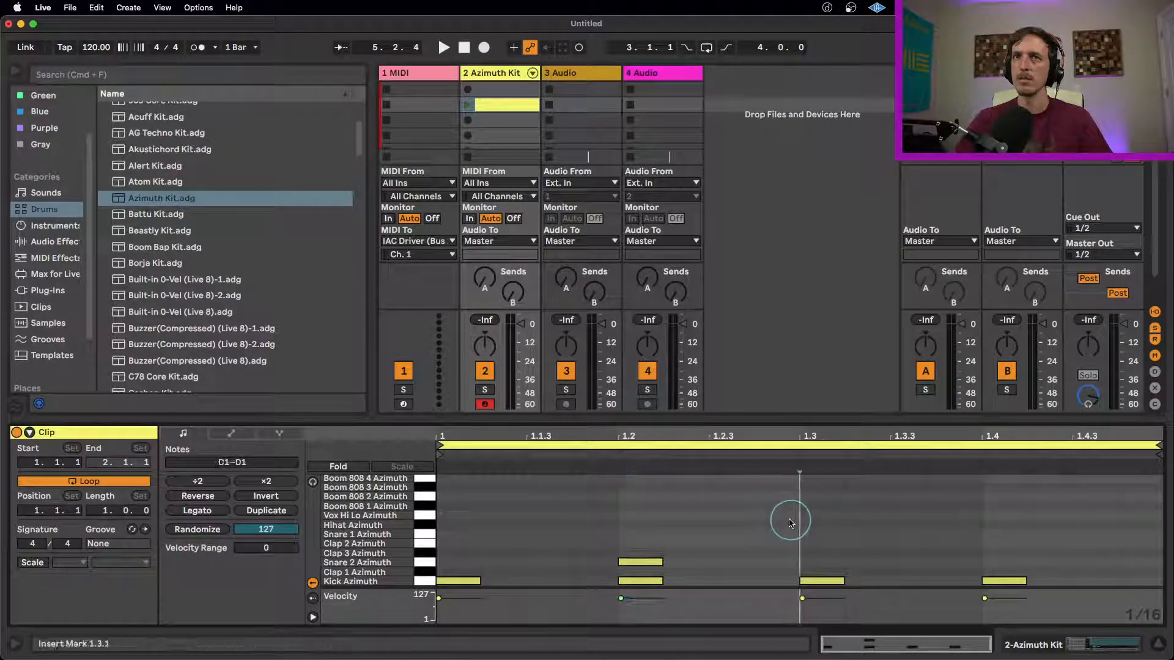
left_click_drag(790, 523, 449, 567)
key("super+d")
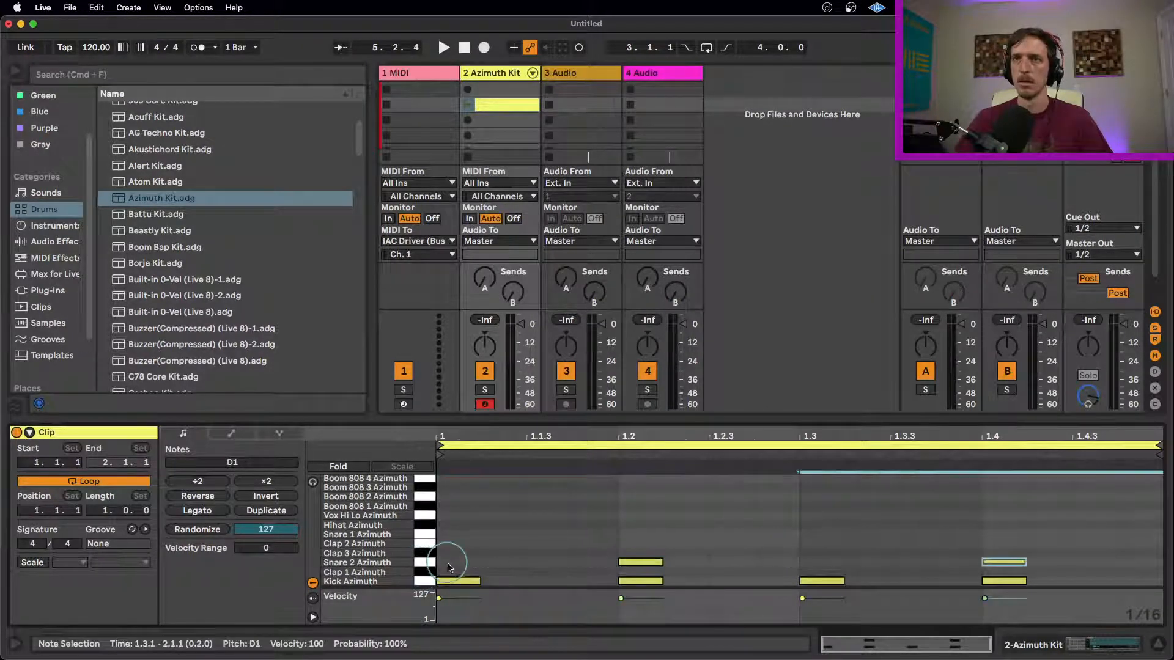
- Add Hihat Azimuth notes on every offbeat of the bar, at 1.1.3, 1.2.3, 1.3.3 and 1.4.3
left_click(538, 533)
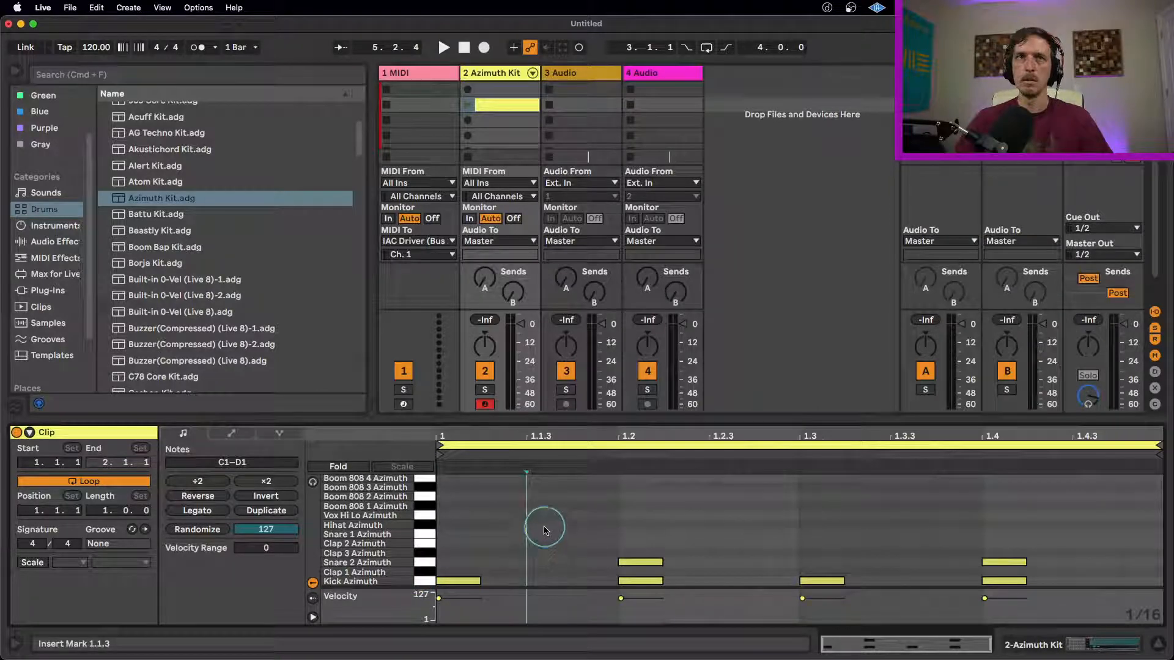
double_click(545, 525)
left_click(438, 467)
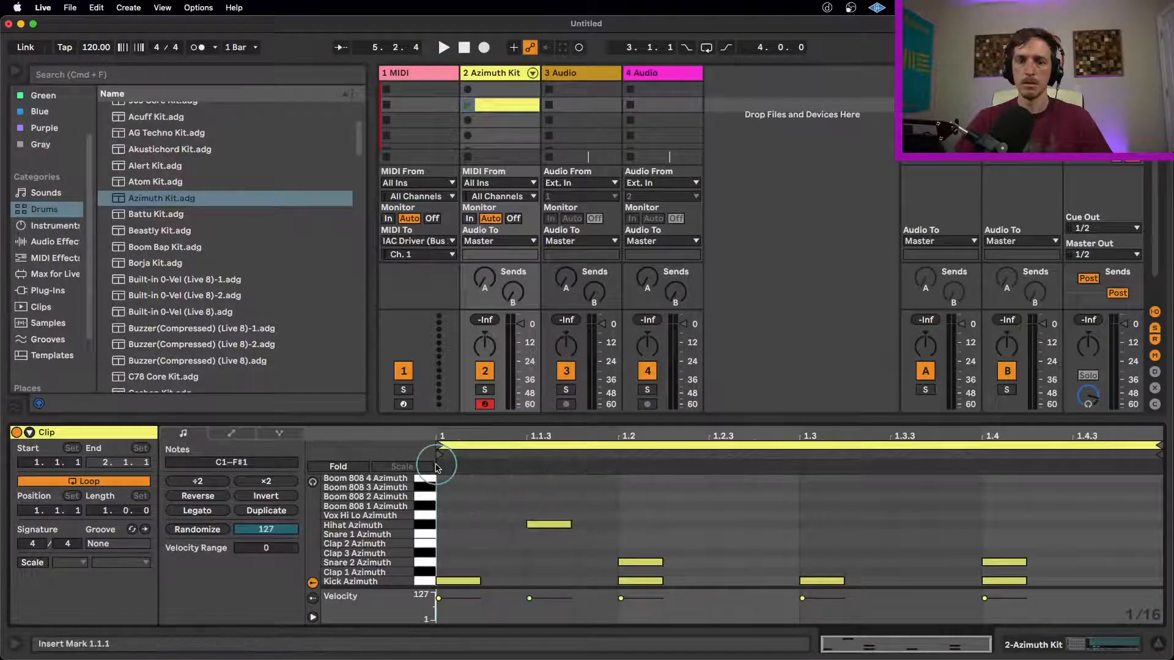
left_click(600, 494)
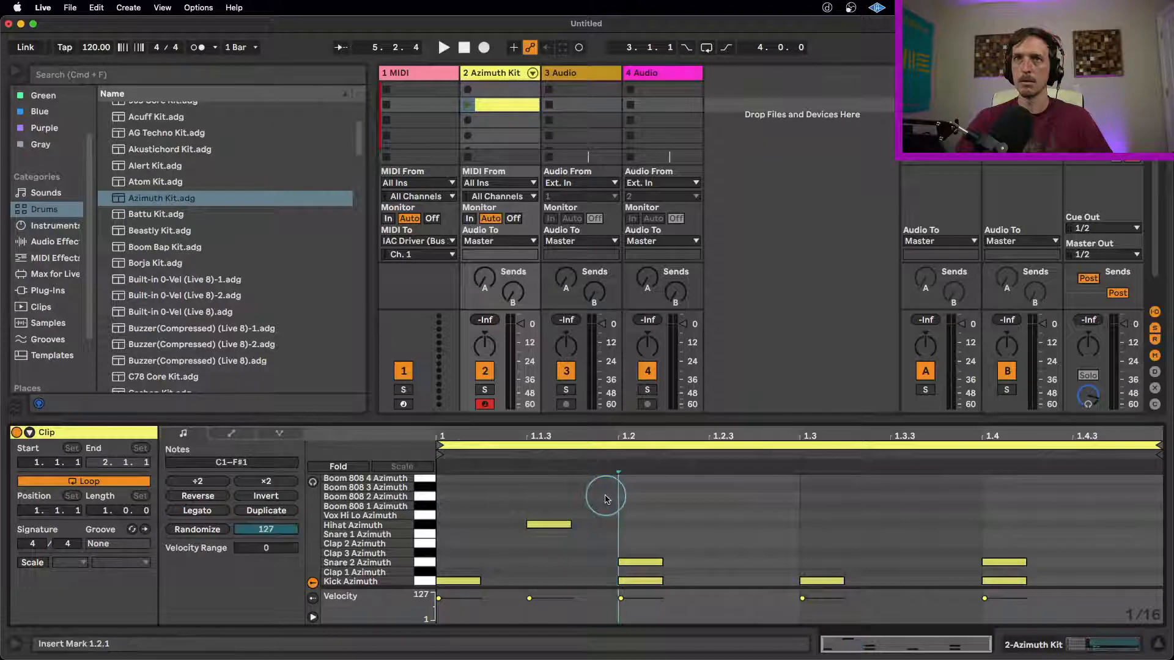
left_click_drag(605, 498, 452, 532)
key("super+d")
key("super+d")
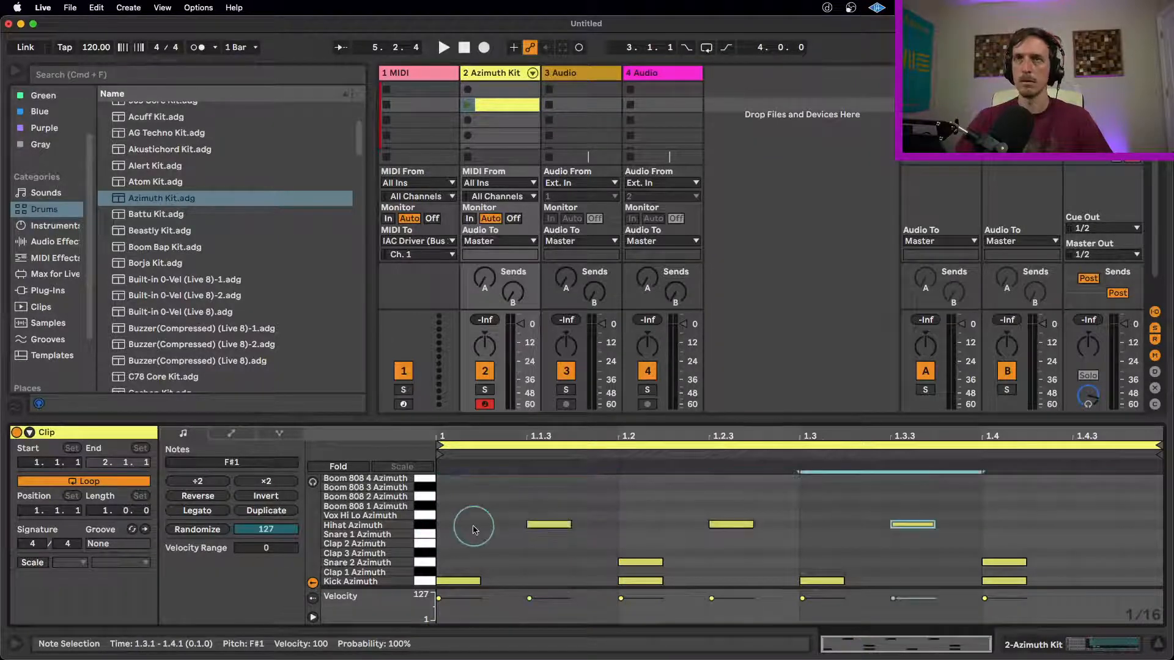
key("super+d")
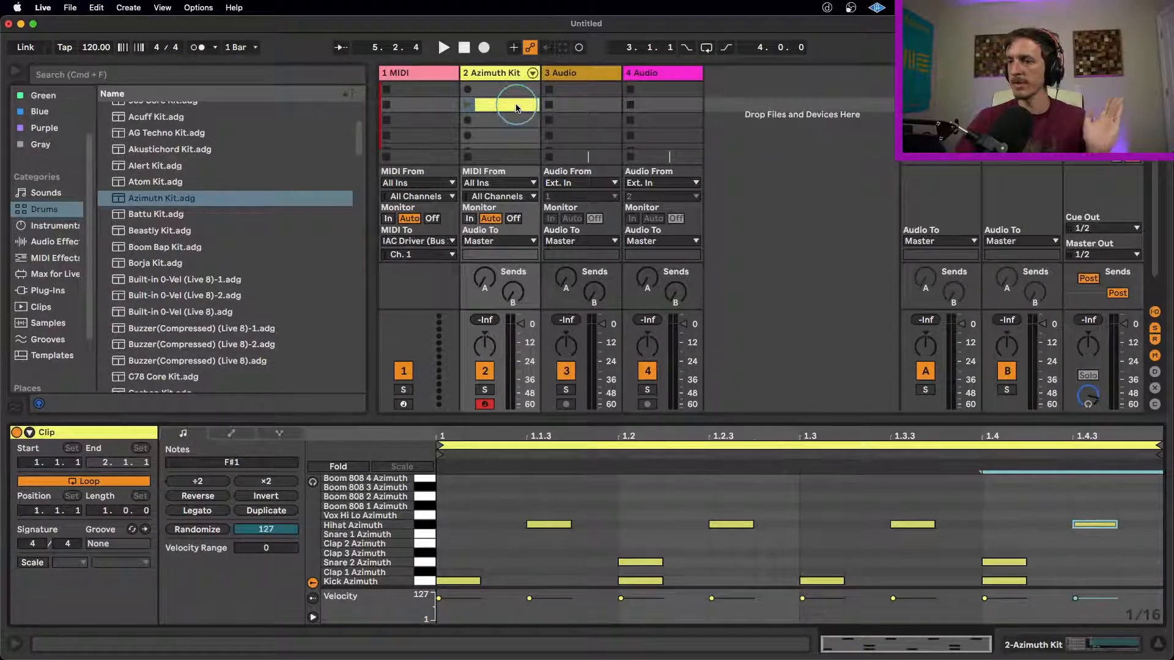
- Show the Azimuth Kit drum rack's devices and look over its pads and mixer channel
double_click(497, 72)
left_click(190, 538)
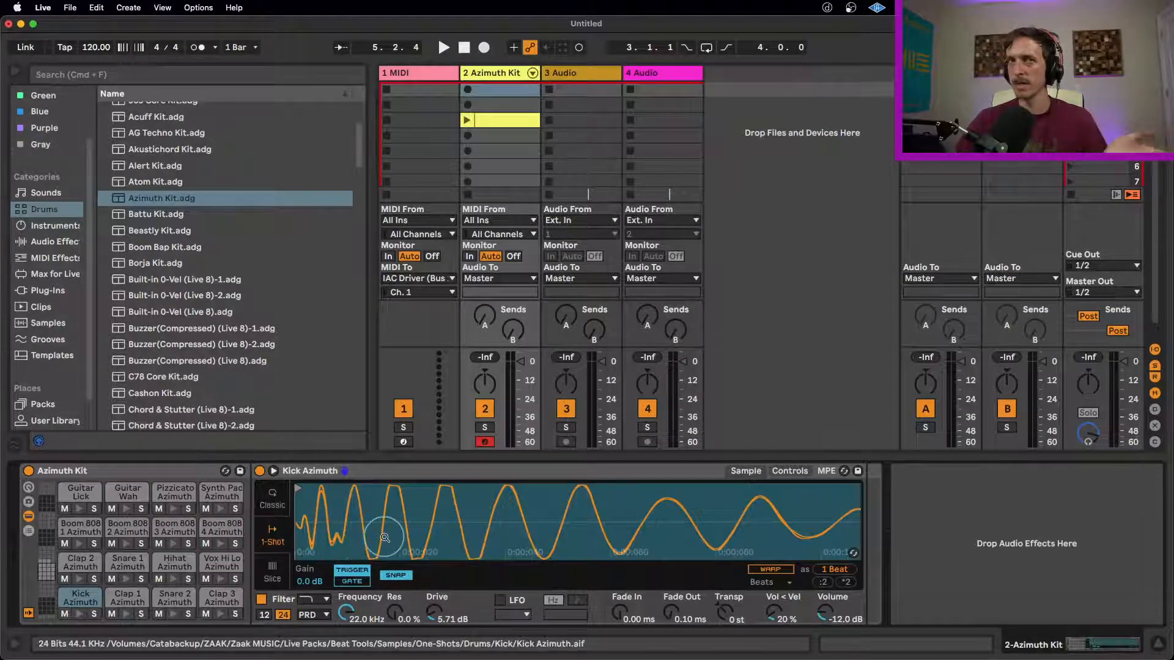
left_click(488, 381)
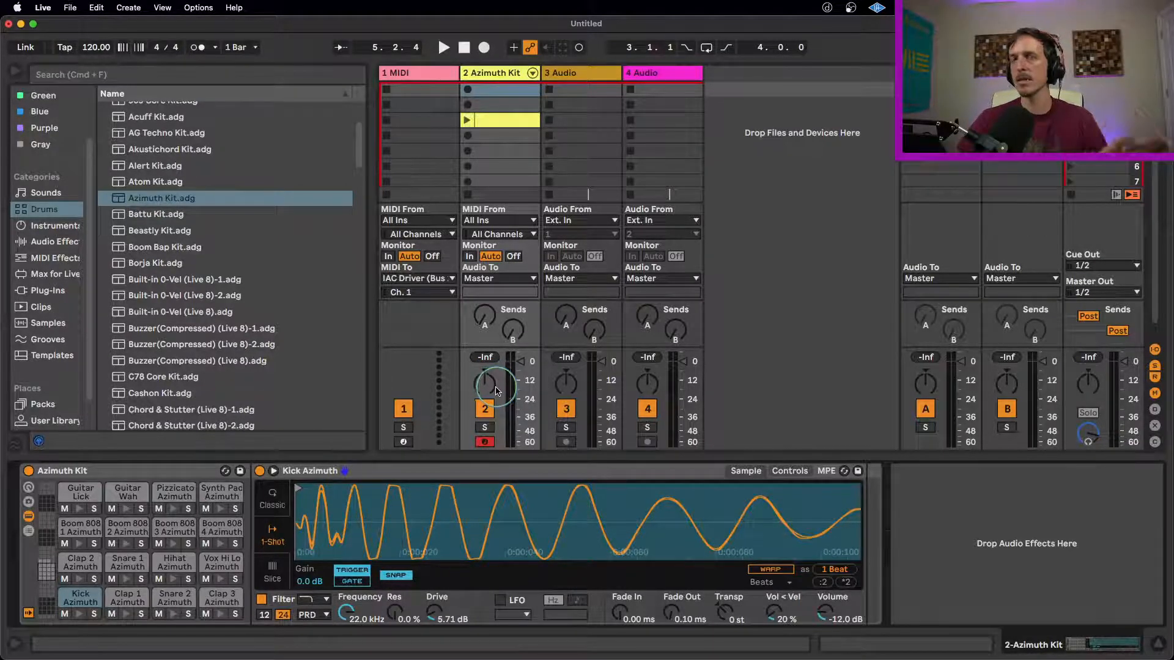
- Copy the drum clip into the Arrangement on the Azimuth Kit track, repeating it from bar 9 to bar 24, and return to Session View
left_click(507, 120)
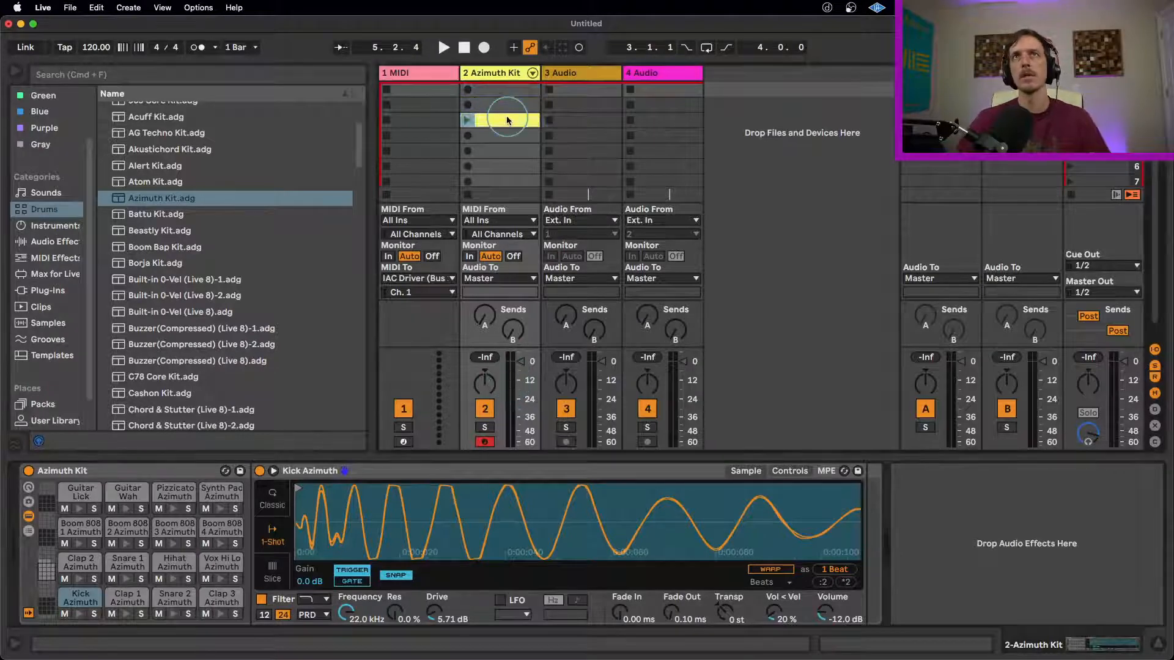
key("Tab")
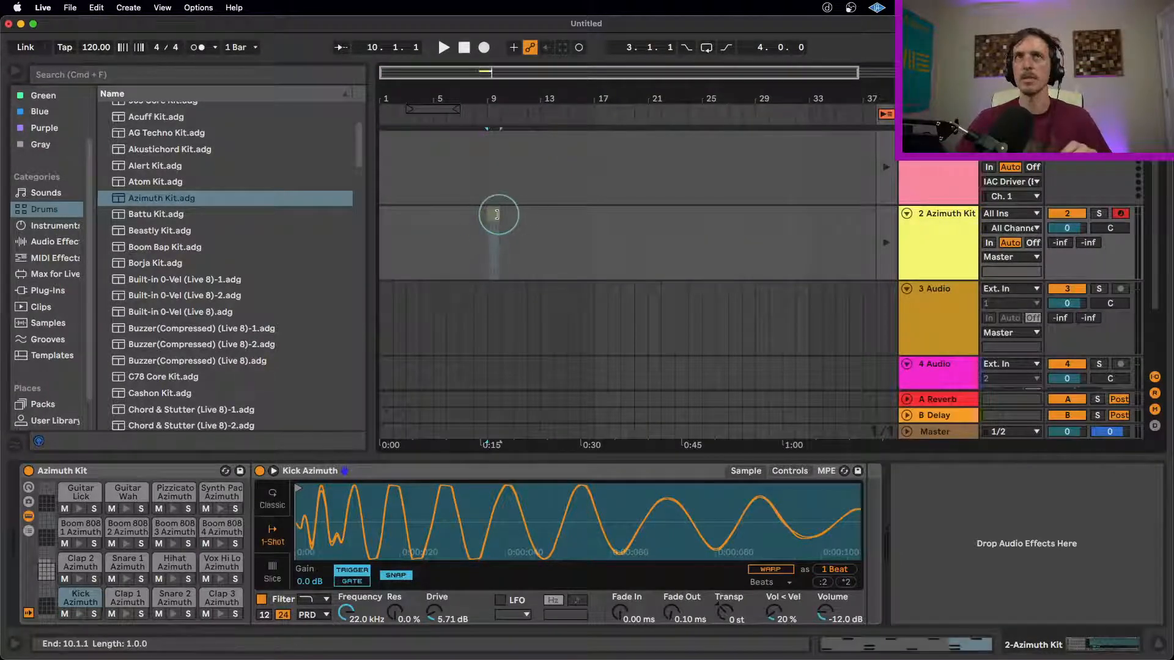
key("super+v")
left_click(886, 242)
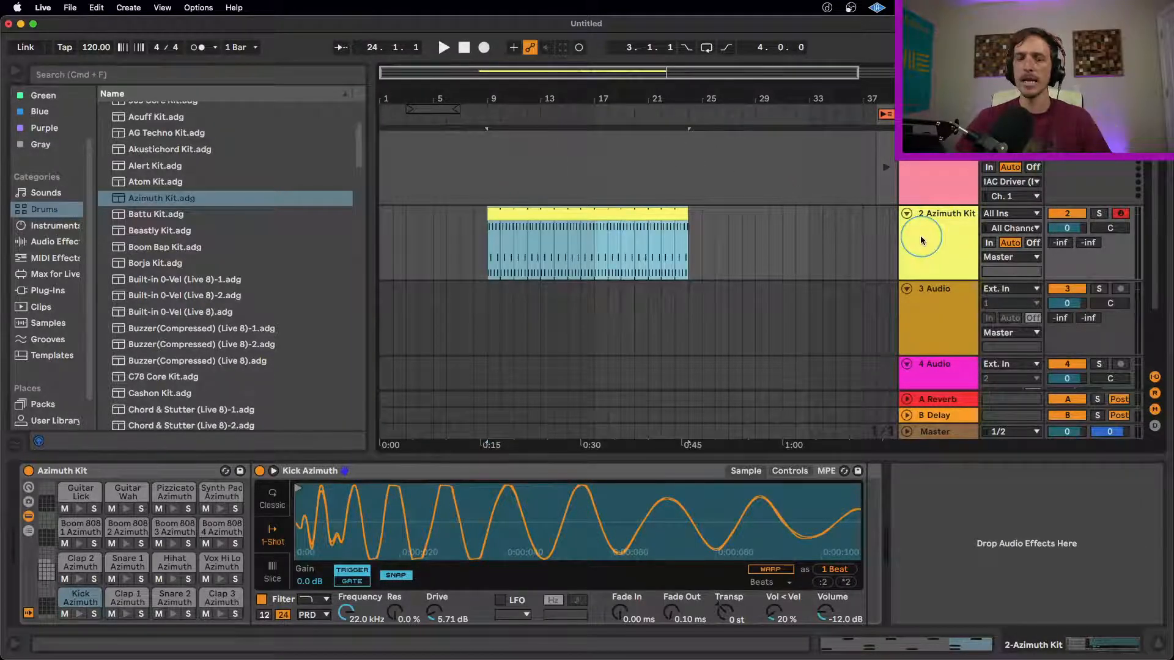
key("Tab")
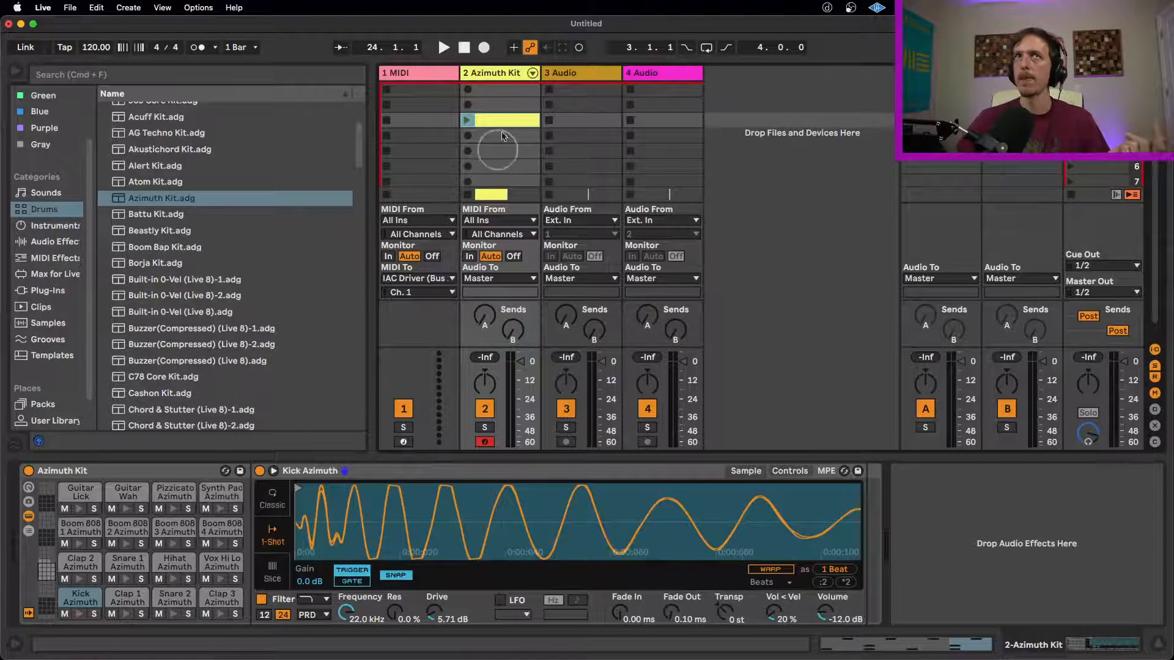
- Unfold the Azimuth Kit track's chains and inspect the Kick, Clap 1, Snare 2, Clap 3 and Clap 2 chains
left_click(533, 75)
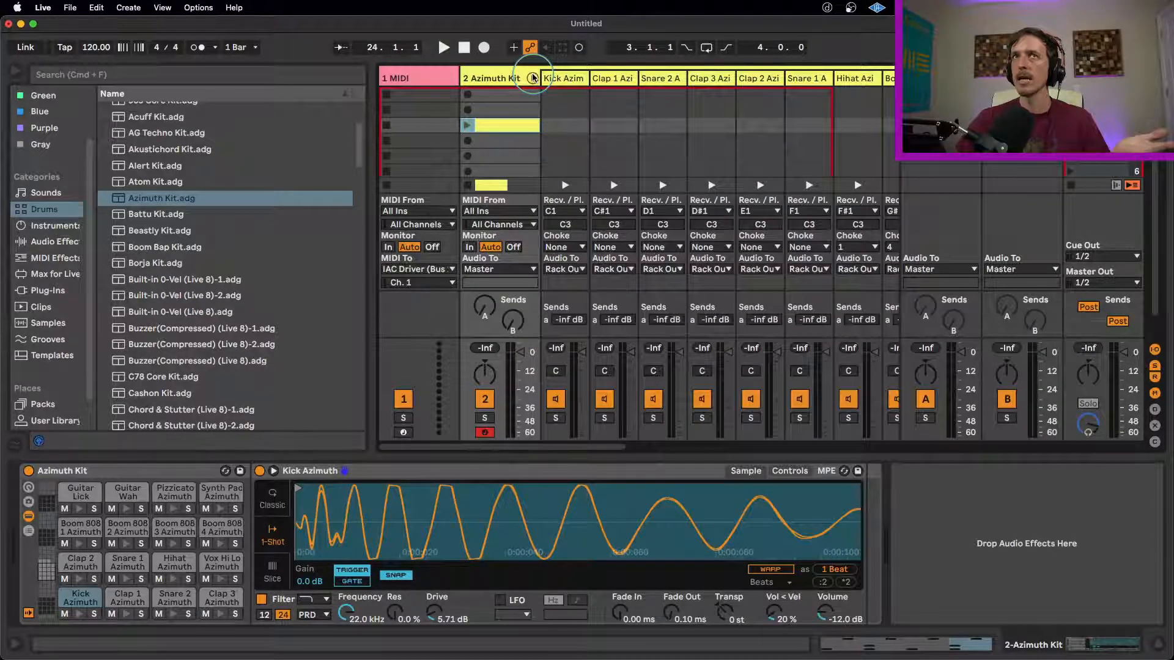
left_click(533, 77)
left_click(533, 77)
left_click(532, 77)
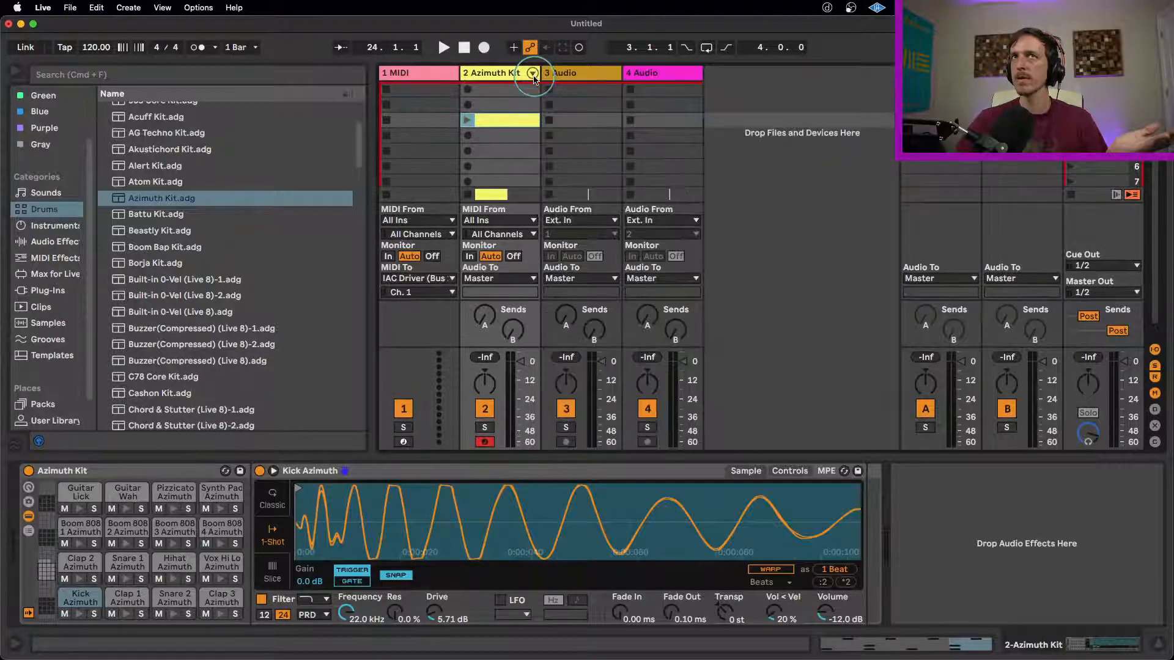
left_click(532, 74)
left_click(559, 78)
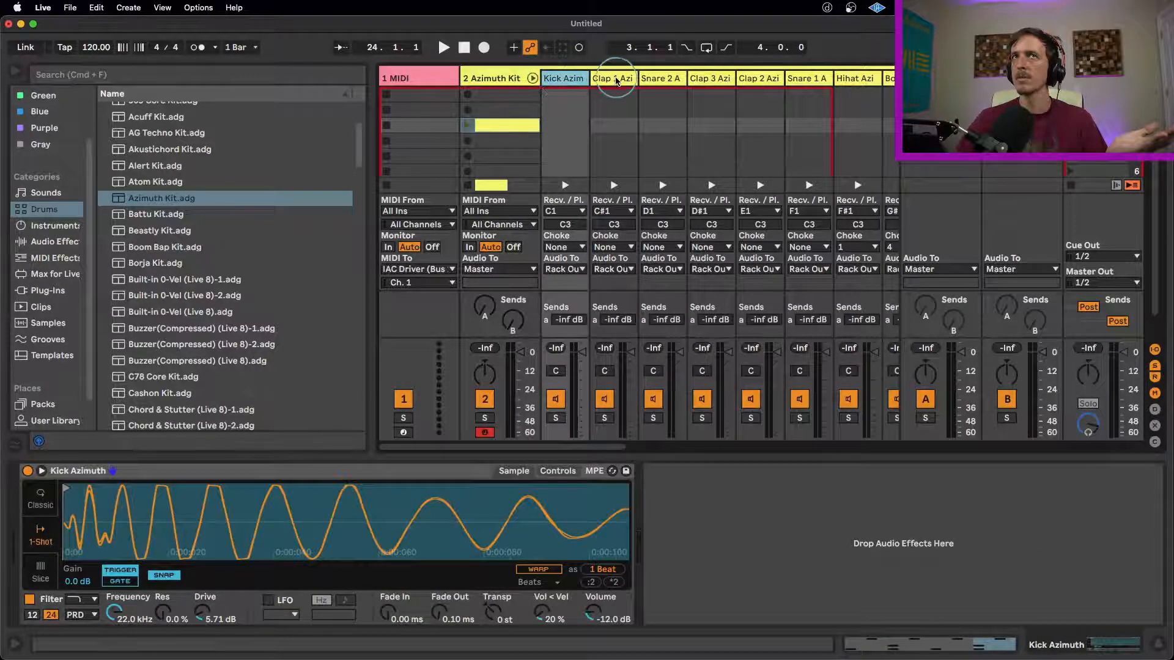
left_click(616, 79)
left_click(657, 79)
left_click(709, 78)
left_click(746, 80)
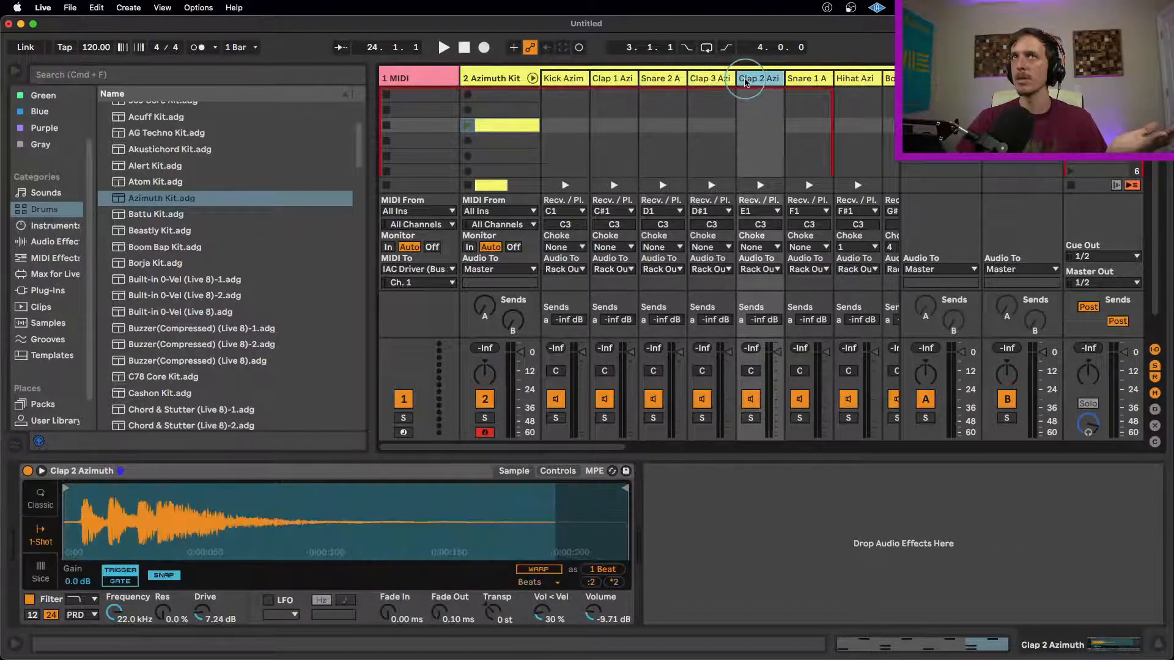
- Extract the Kick Azimuth chain from the drum rack into its own track
left_click(563, 79)
right_click(573, 83)
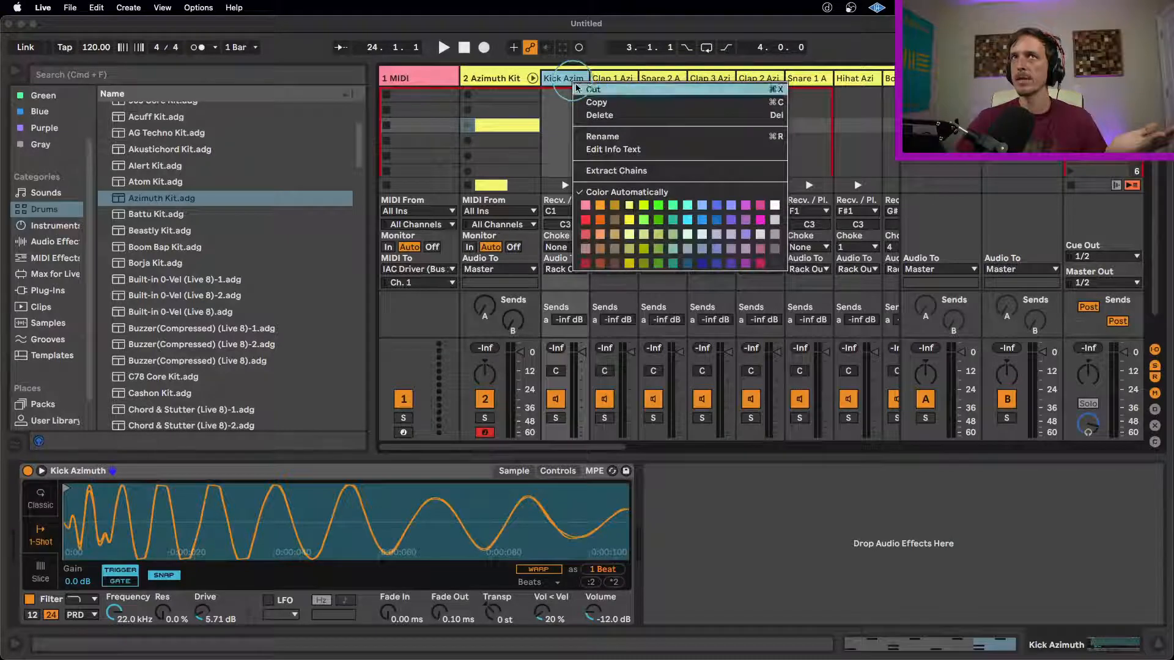
left_click(609, 171)
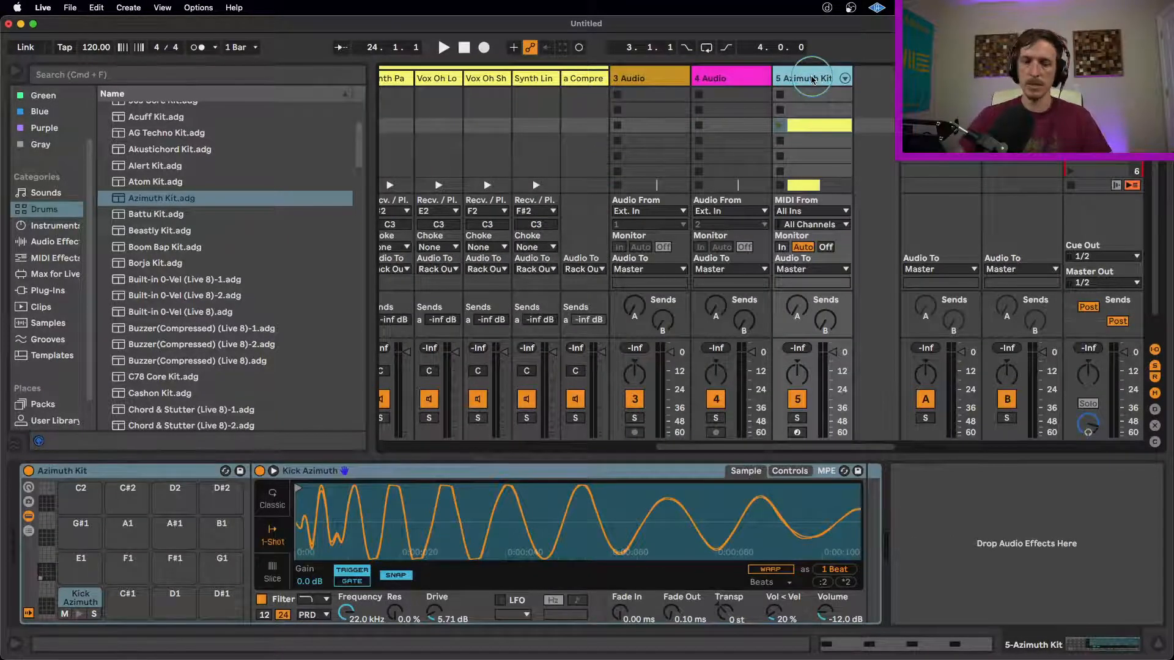
- Rename the extracted track as Kick
key("super+r")
type("ick")
key("Return")
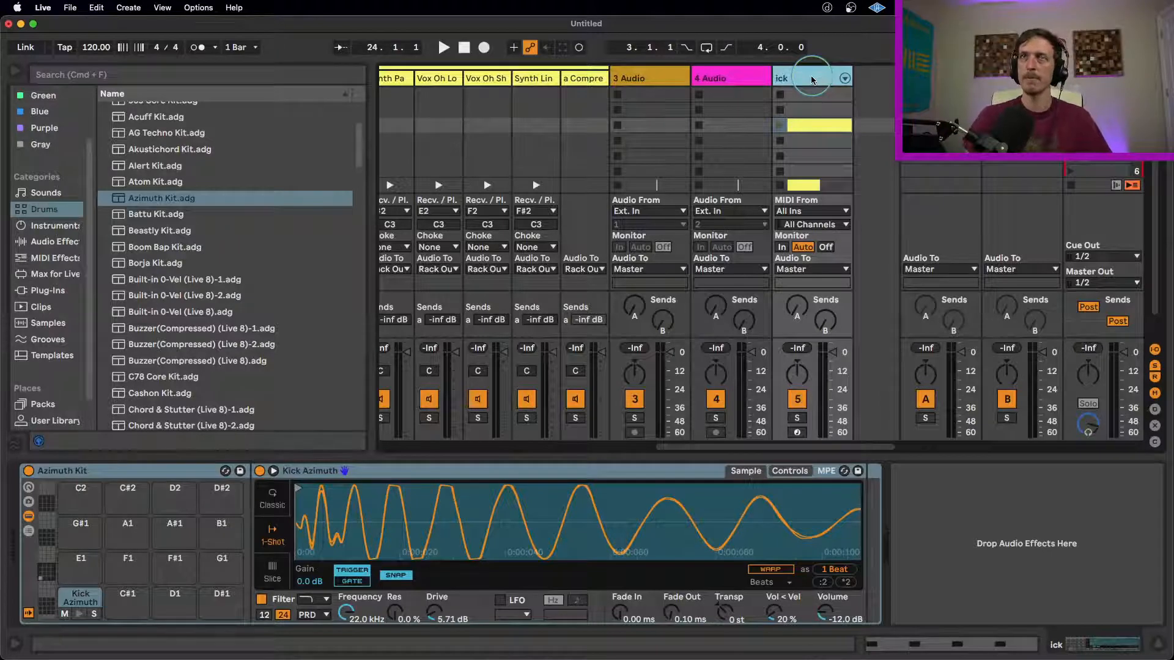
type("k")
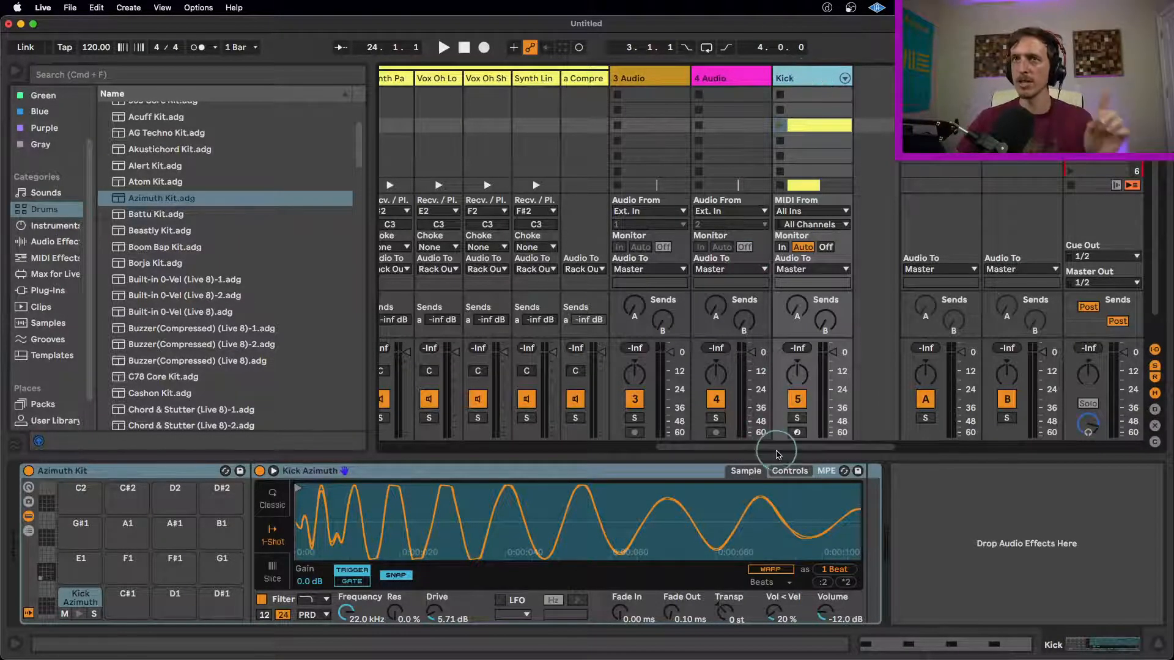
left_click_drag(780, 450, 500, 291)
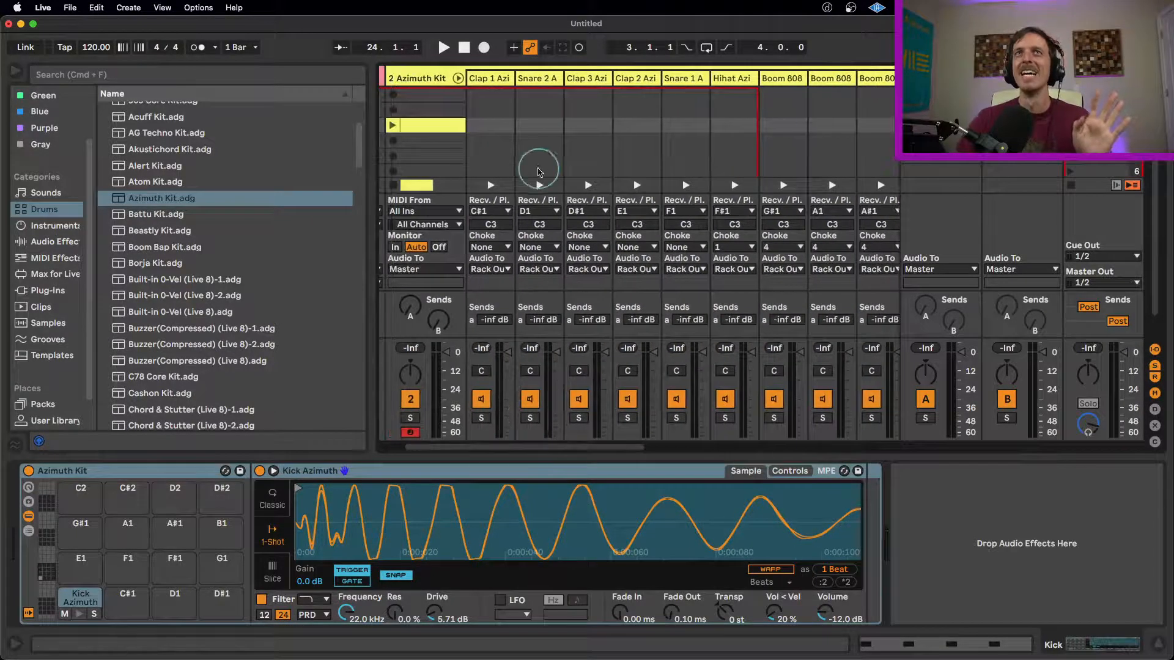
- Extract the Snare 2 Azimuth chain from the Azimuth Kit drum rack into its own track
left_click(544, 79)
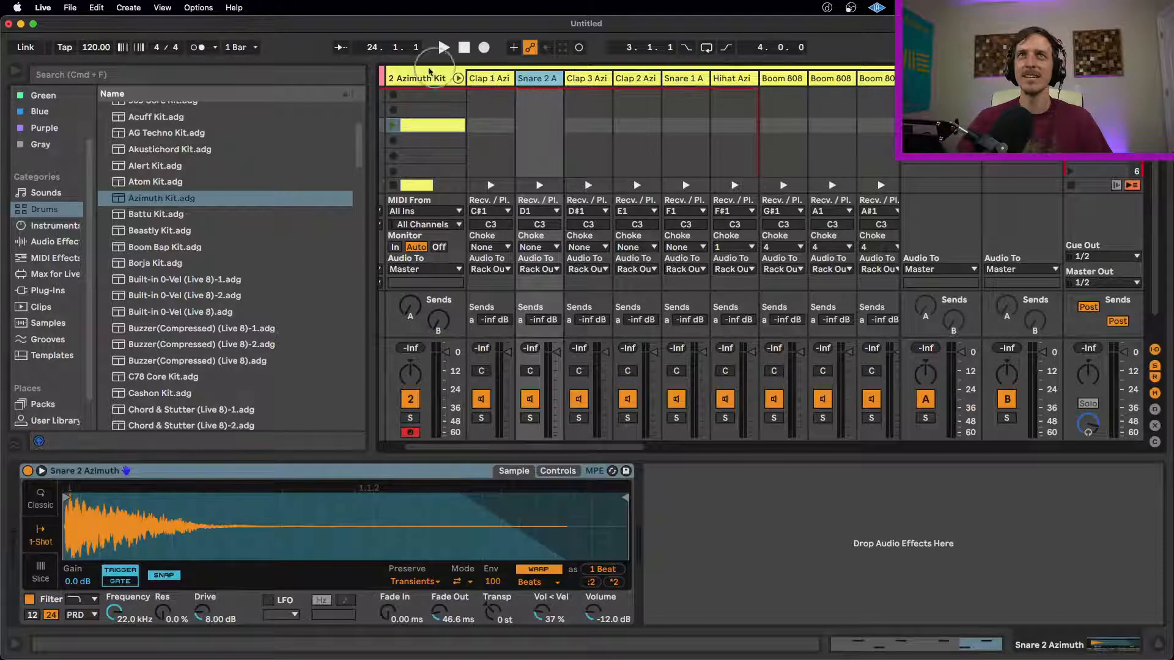
left_click(439, 125)
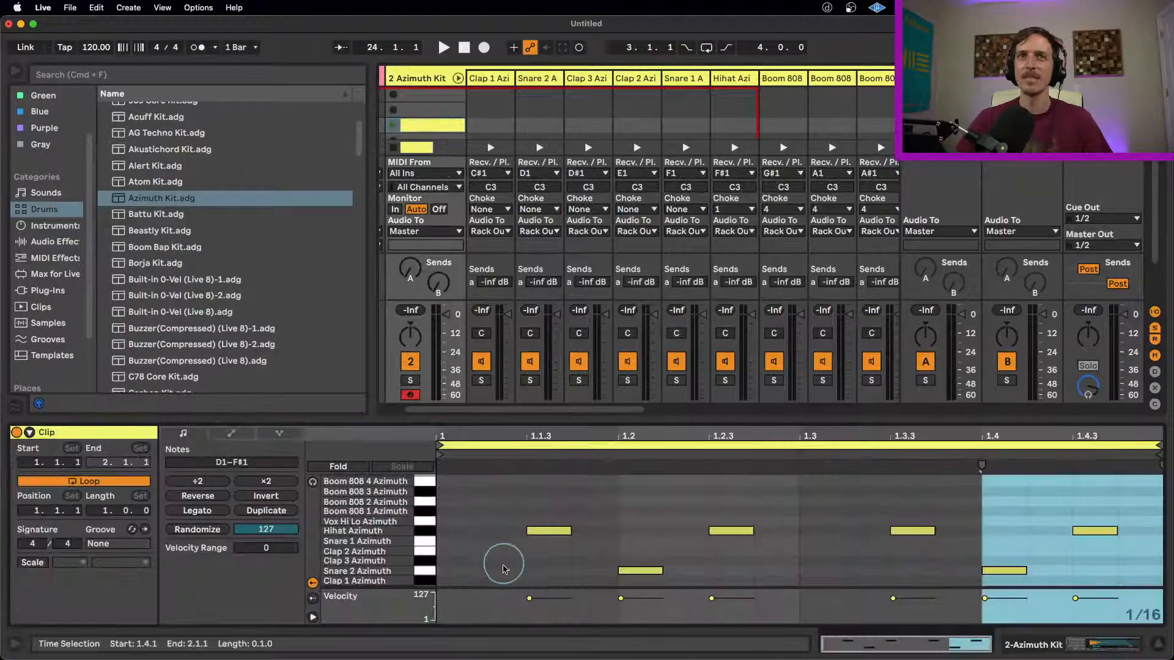
left_click(537, 81)
right_click(537, 81)
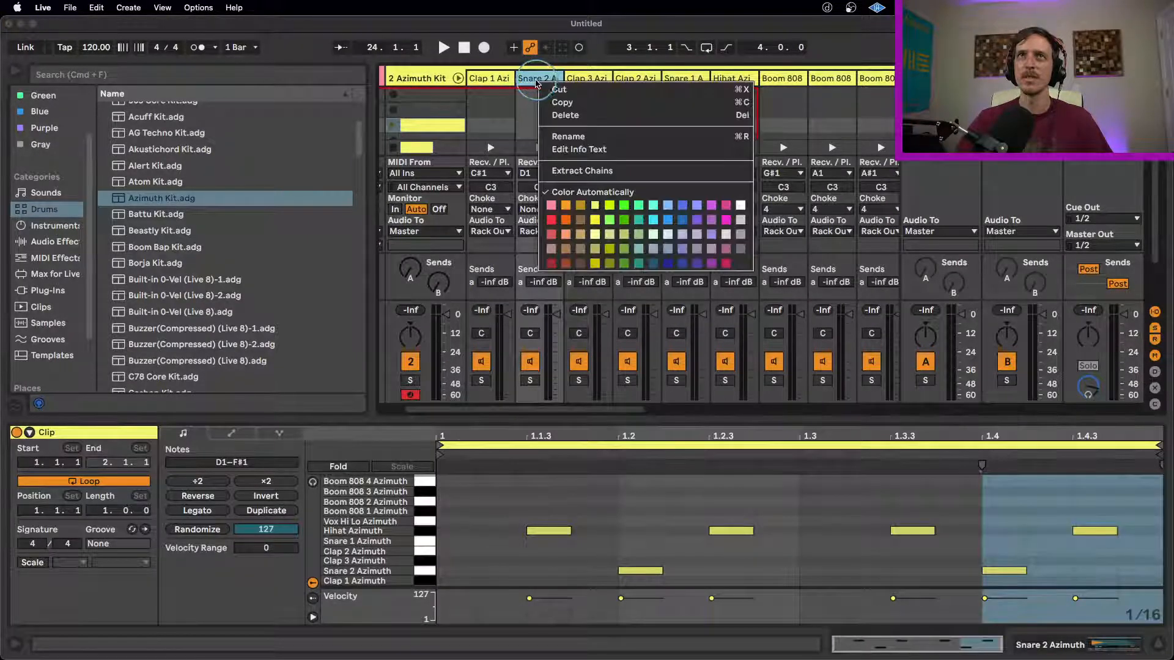
left_click(574, 166)
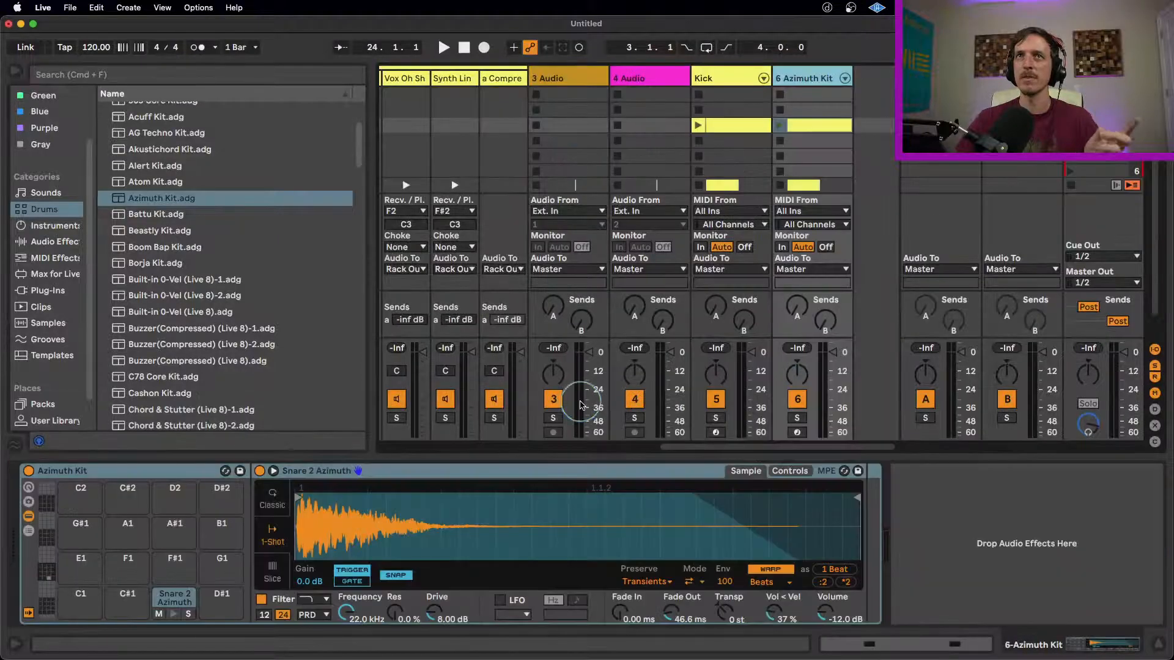
- Fold the Azimuth Kit track's chains and rename the extracted snare track as Snare
left_click_drag(703, 446, 484, 431)
left_click_drag(563, 449, 510, 445)
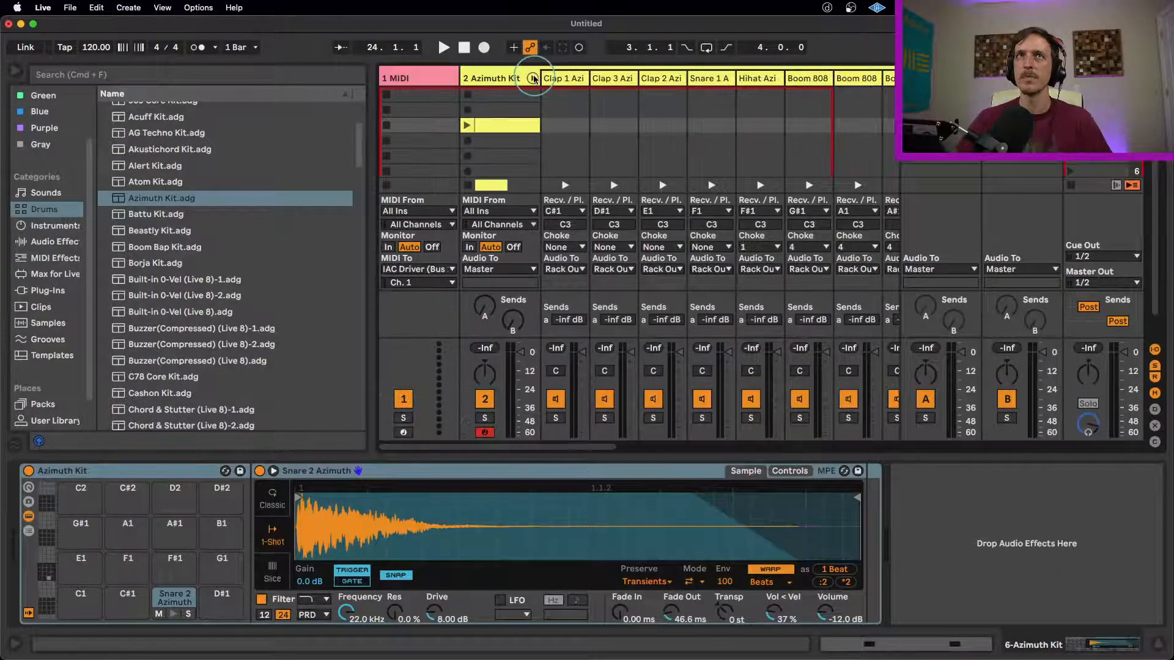
left_click(532, 78)
left_click(498, 75)
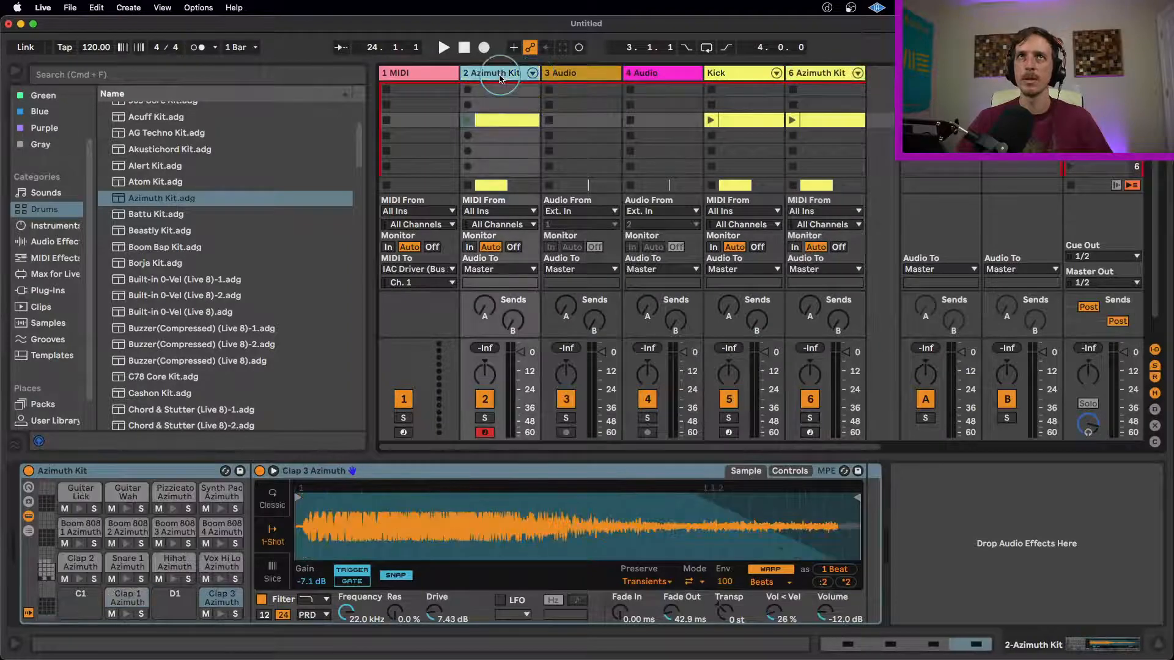
left_click(825, 74)
key("super+r")
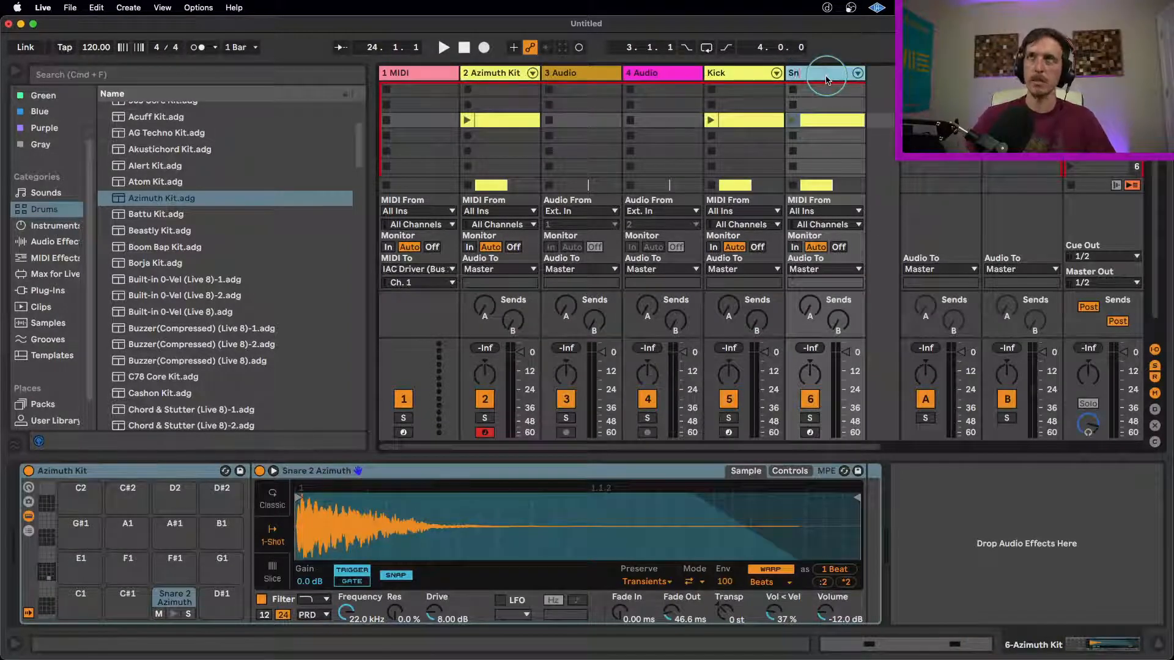
- Rename the original Azimuth Kit track as HH and move the Kick and Snare tracks directly in front of it
left_click(497, 76)
key("super+r")
type("H")
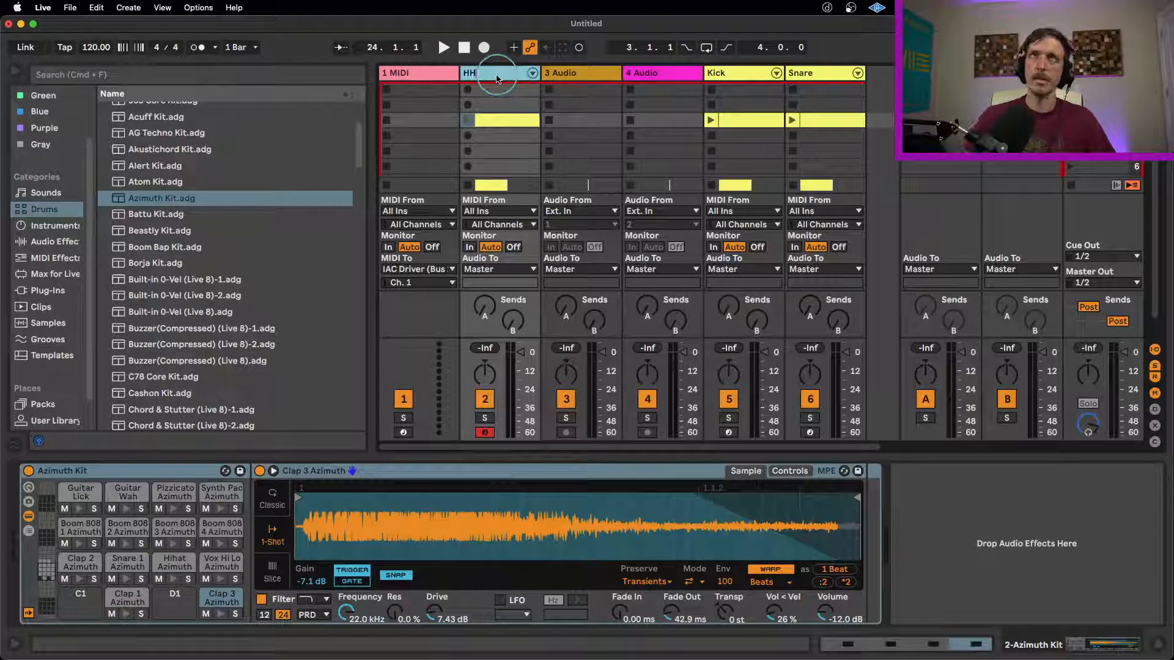
left_click(757, 77)
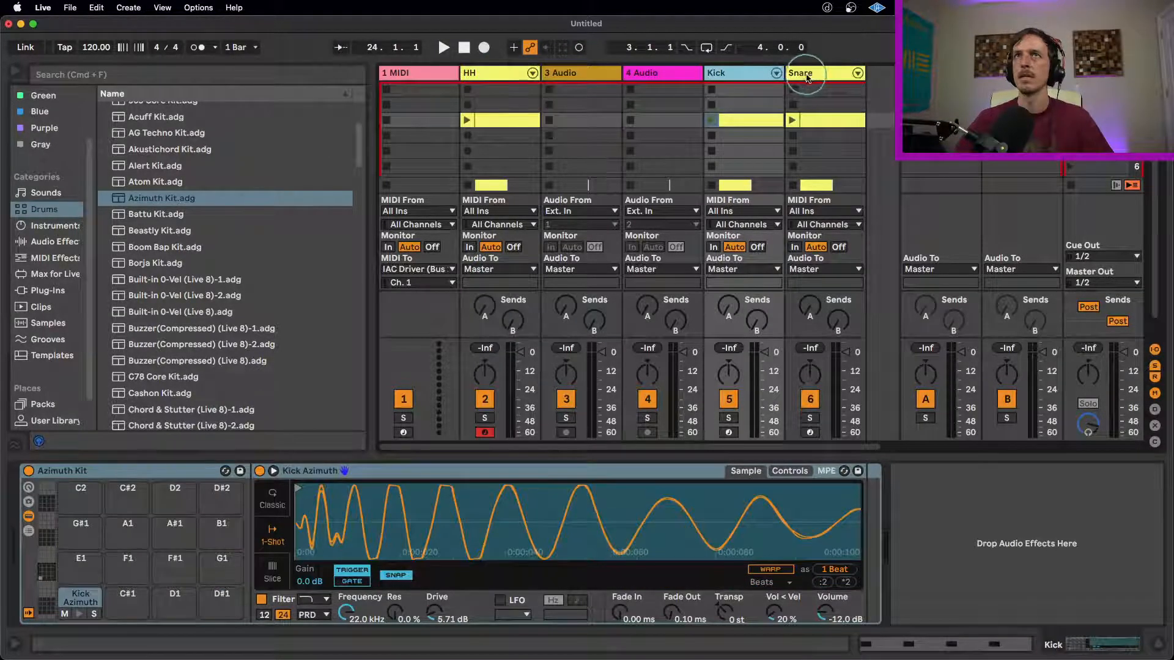
left_click_drag(763, 83, 487, 79)
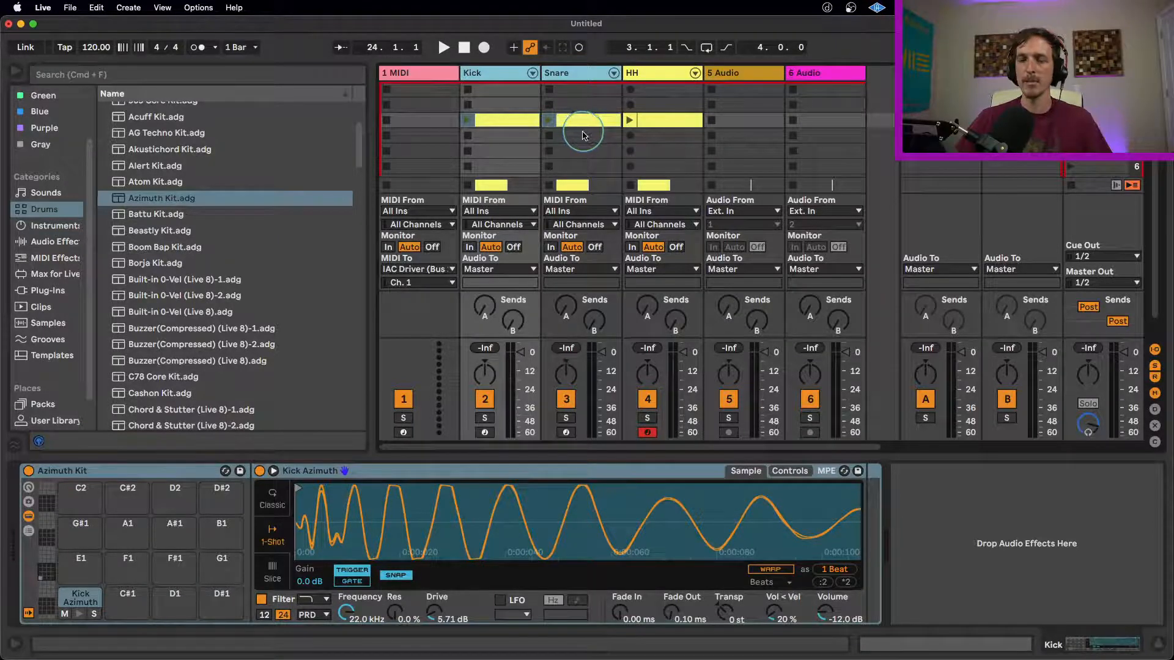
- Switch to Arrangement View and unfold the Snare and Kick tracks
key("Tab")
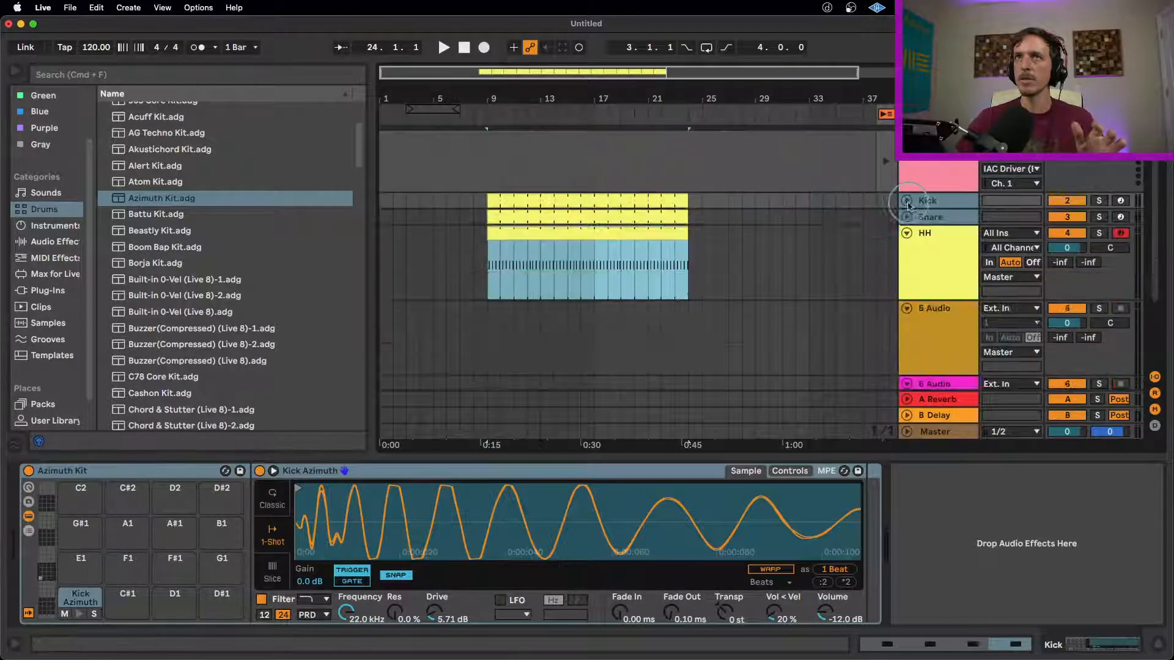
left_click(928, 234)
left_click(907, 217)
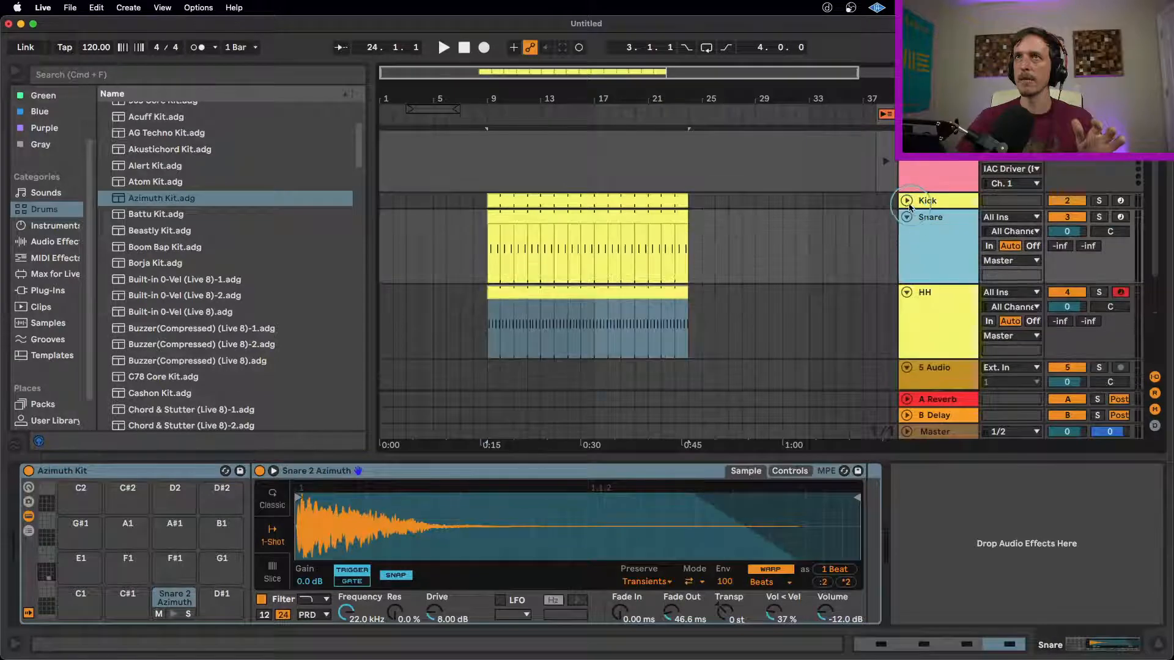
left_click(906, 201)
scroll(836, 239, "down", 2)
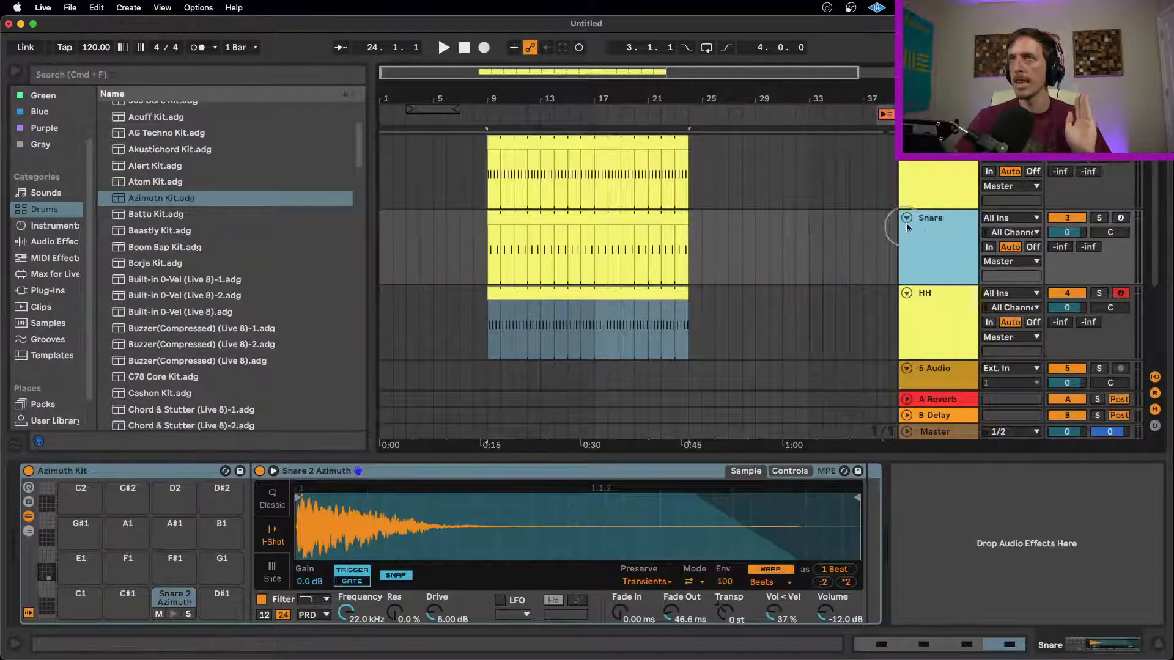
- Group the Kick, Snare and HH tracks and name the group Drum Group
left_click(937, 179)
left_click(947, 296, "shift")
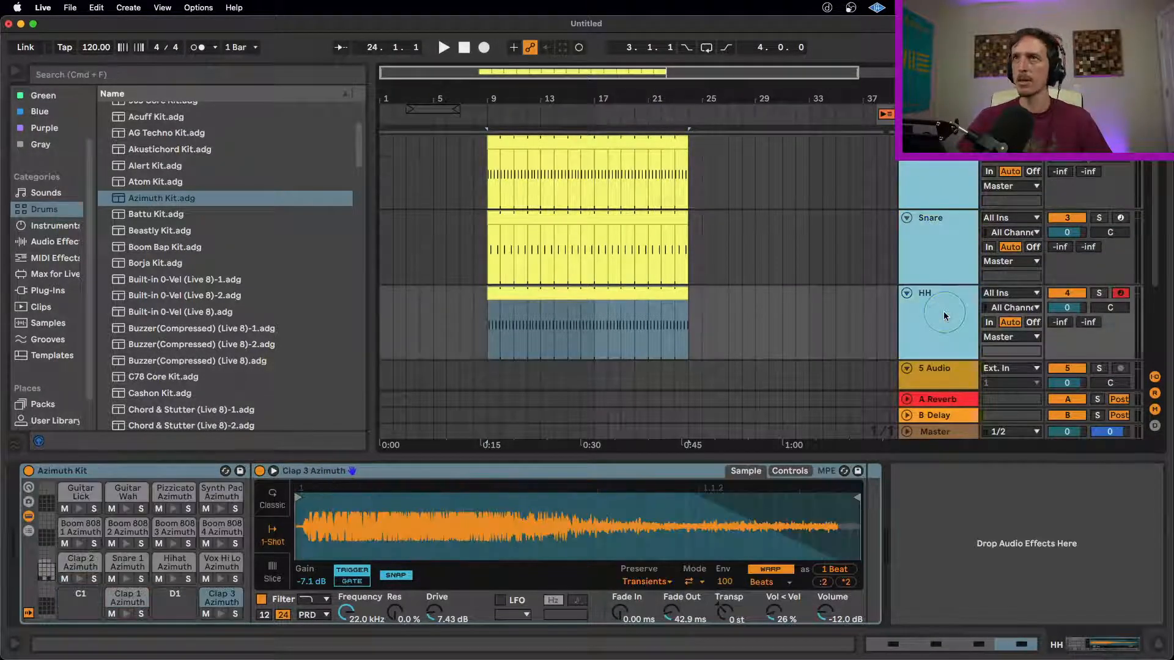
key("super+g")
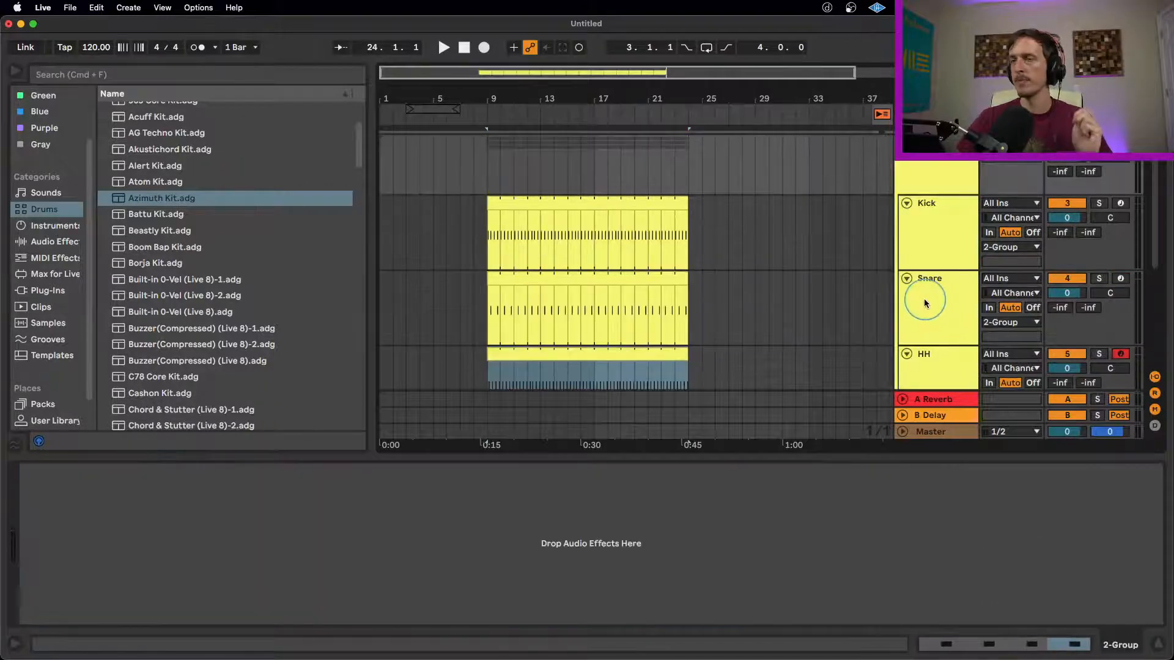
left_click(927, 164)
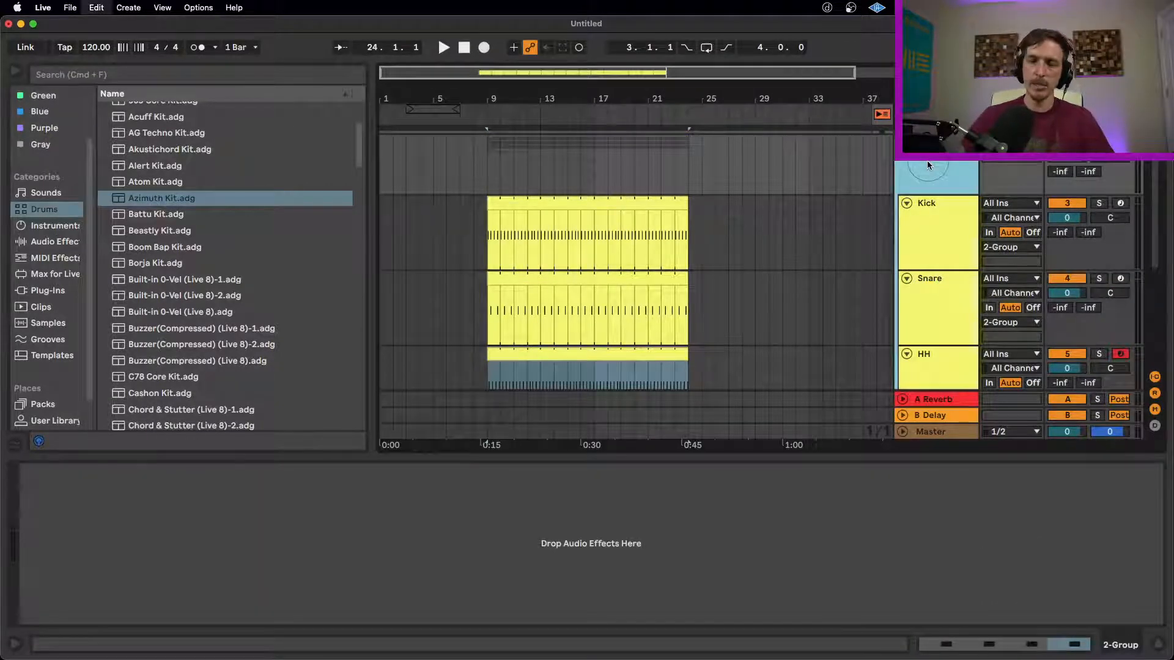
type("Drum Group")
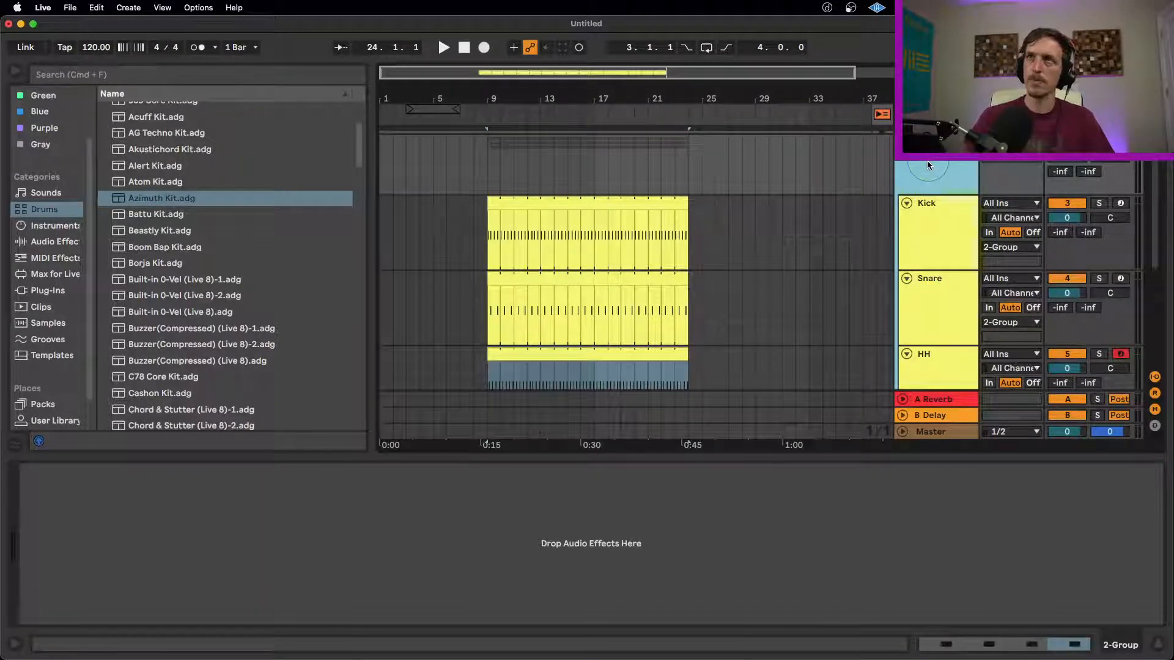
key("Return")
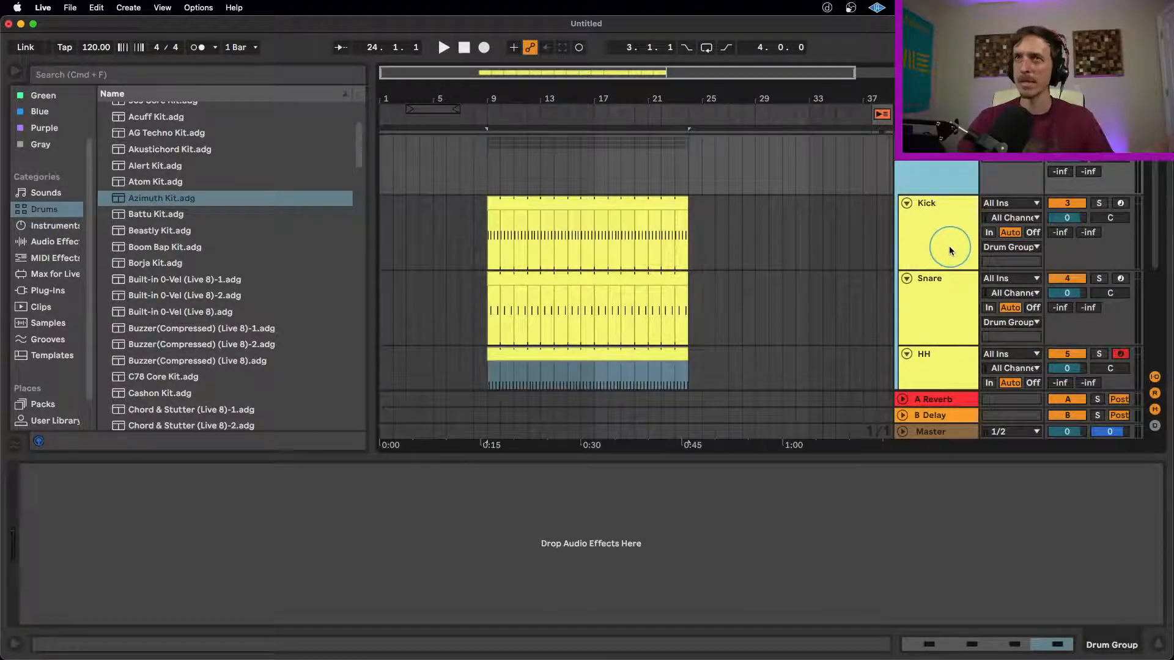
left_click(944, 299)
left_click(948, 345)
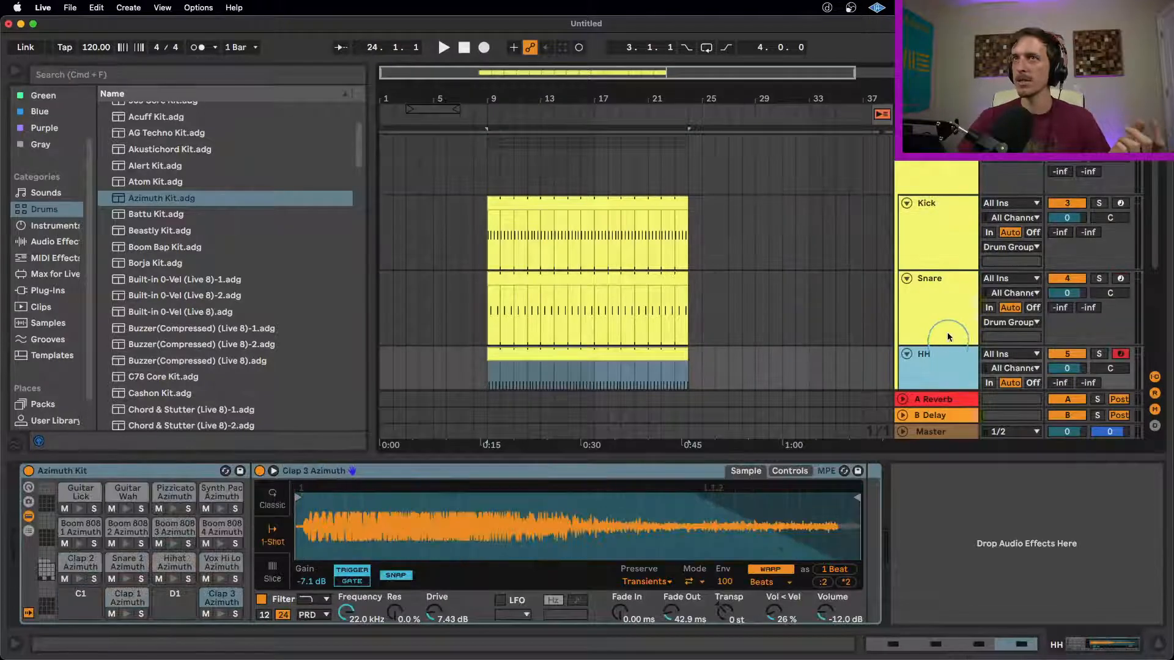
left_click(947, 332)
left_click(944, 266)
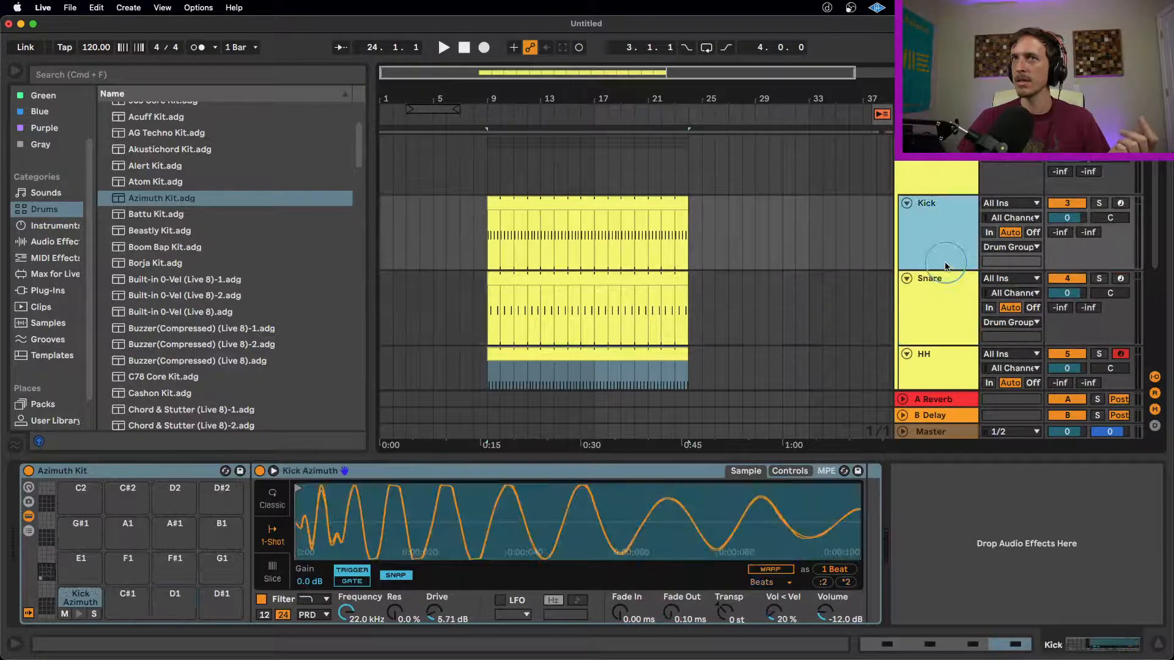
left_click(944, 168)
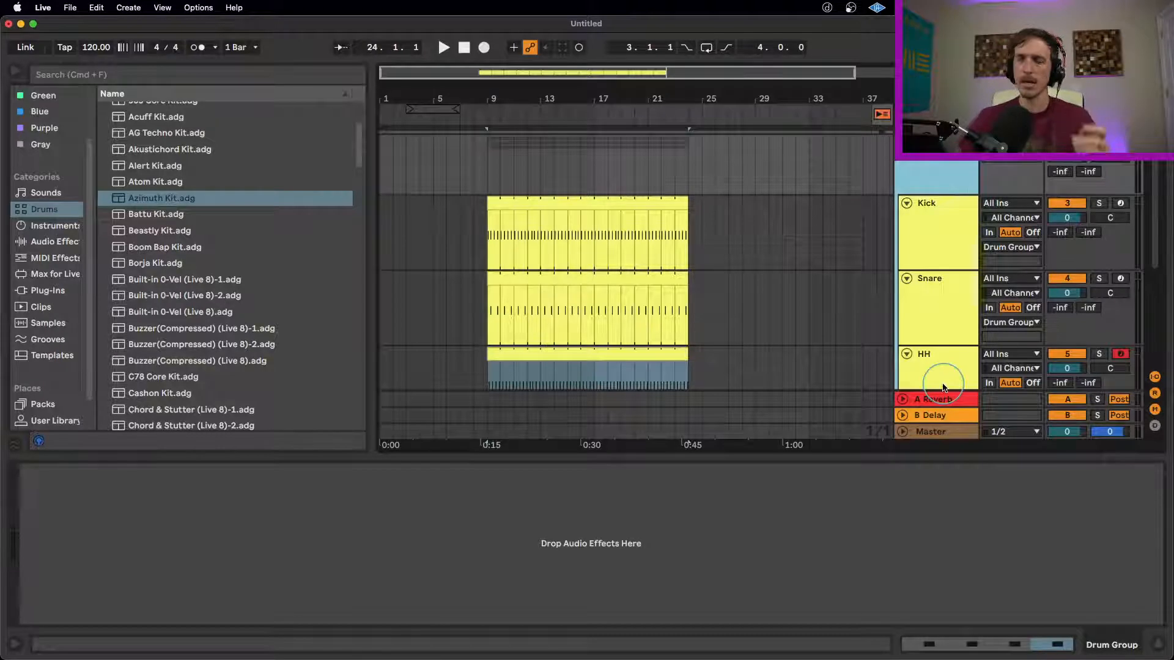
- Insert a new return track and load the Glue Compressor audio effect onto it
key("super+alt+t")
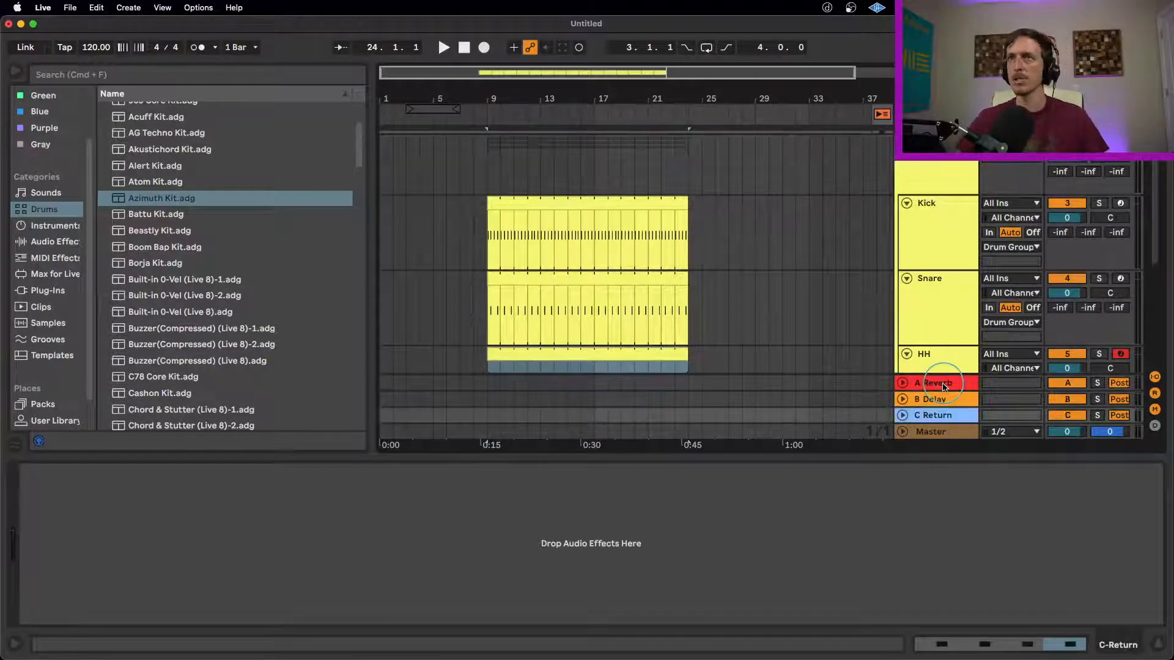
left_click(38, 228)
left_click(54, 241)
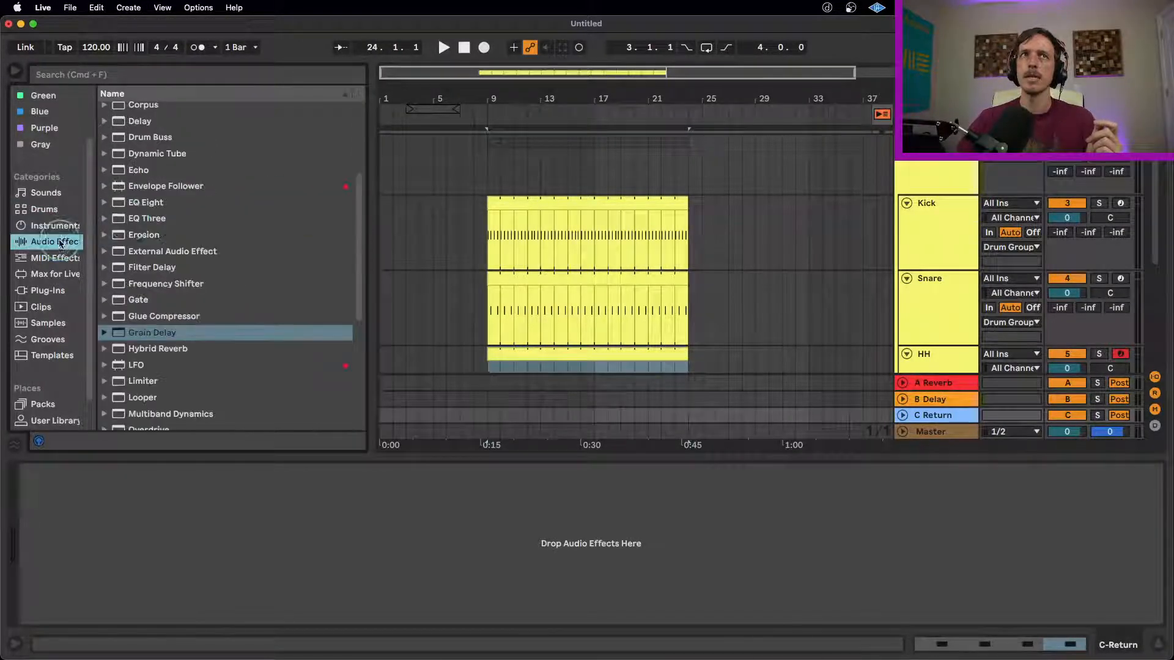
scroll(171, 251, "up", 5)
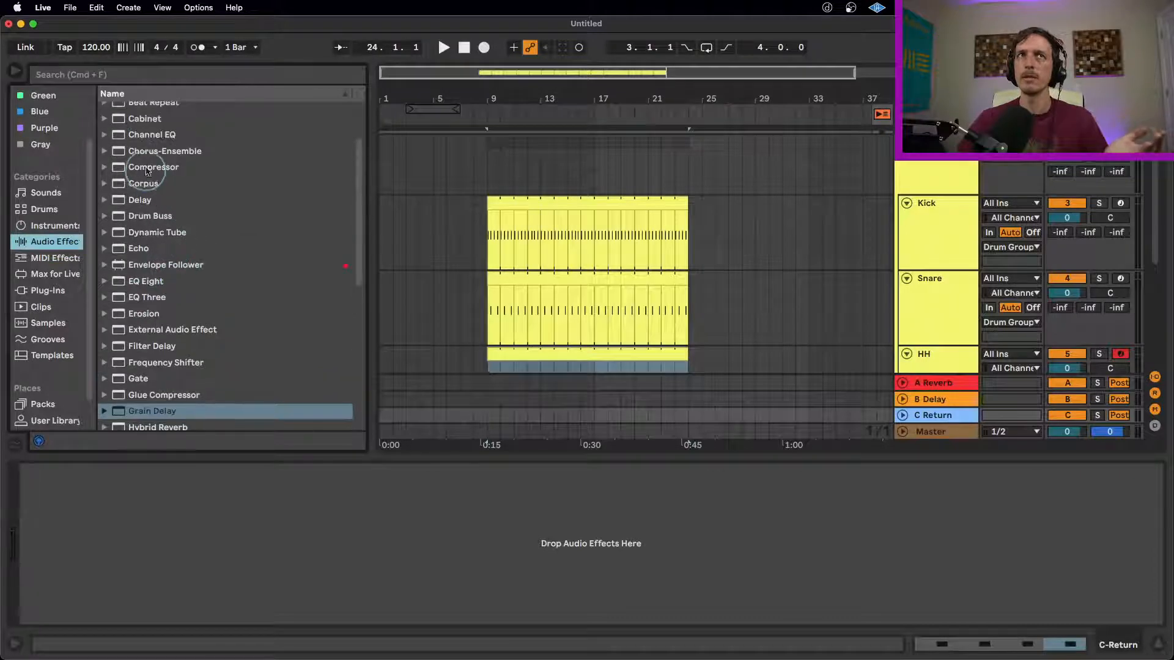
scroll(184, 256, "down", 5)
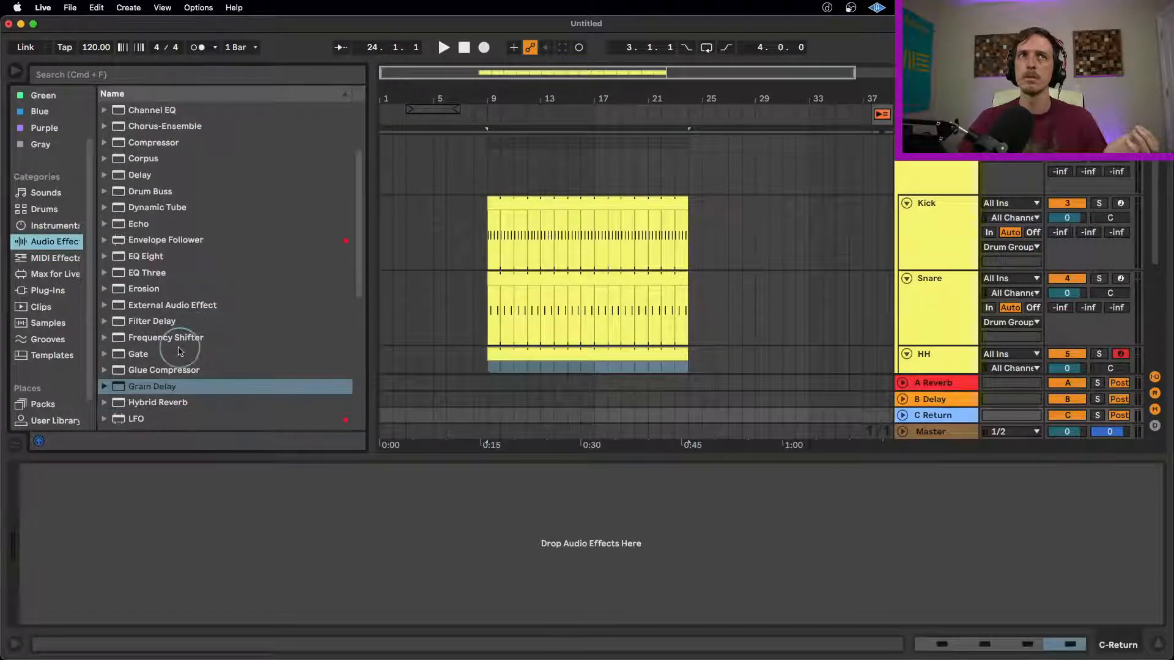
left_click_drag(146, 374, 945, 417)
- Try a send of -18.7 dB from the Drum Group to the Glue Compressor return, and reset it to -inf
left_click(998, 182)
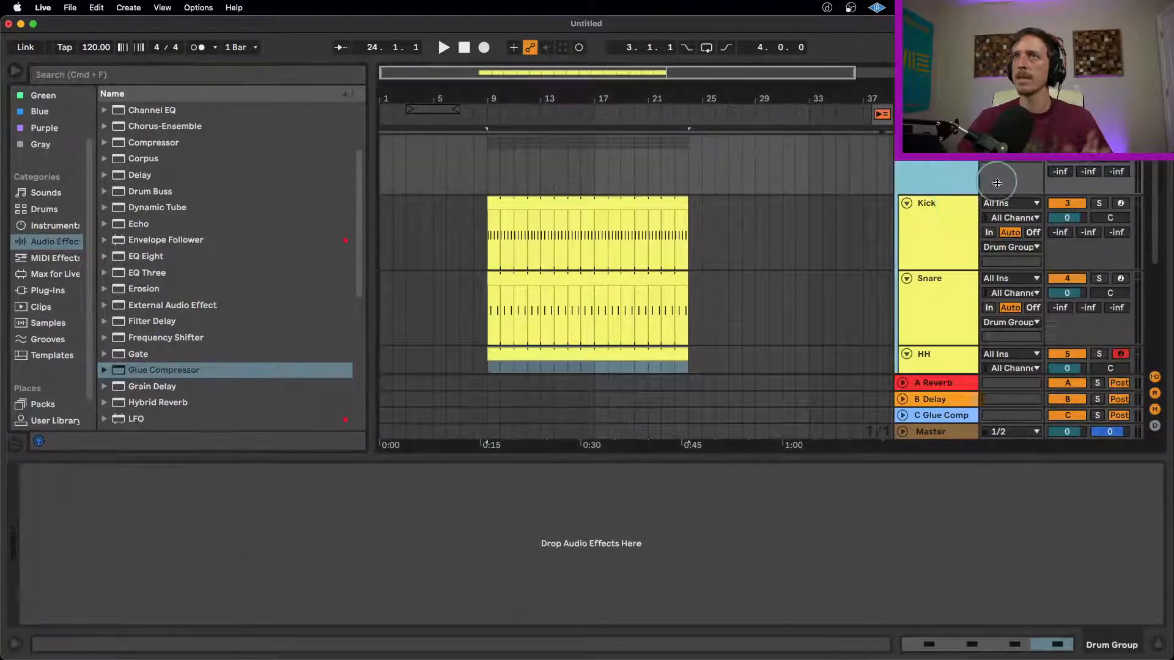
left_click_drag(1115, 179, 1115, 165)
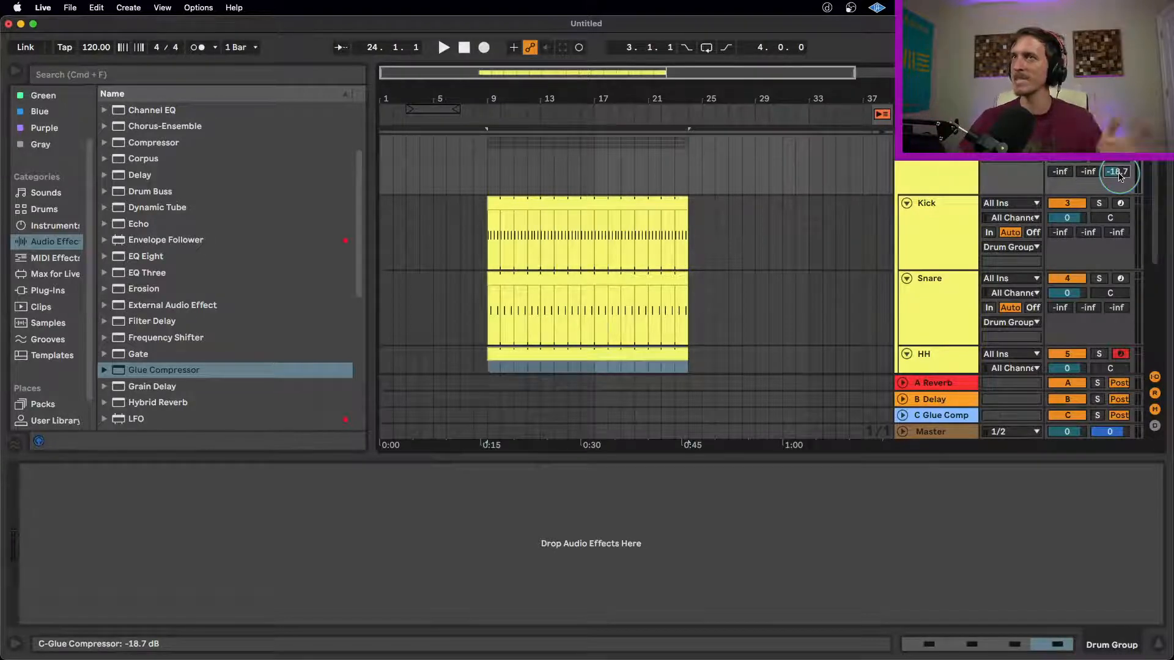
double_click(1119, 175)
- Try Glue Compressor sends of -25.0 dB on the Kick and -9.4 dB on the Snare, and reset both to -inf
left_click_drag(1117, 238, 1116, 231)
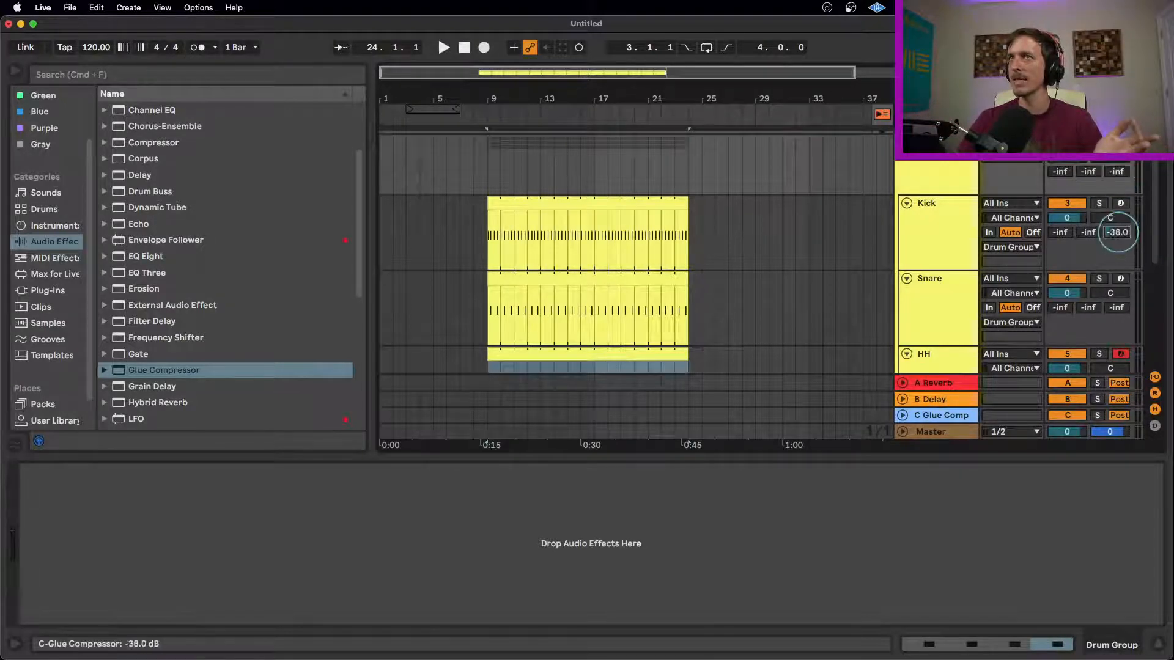
left_click_drag(1117, 308, 1119, 312)
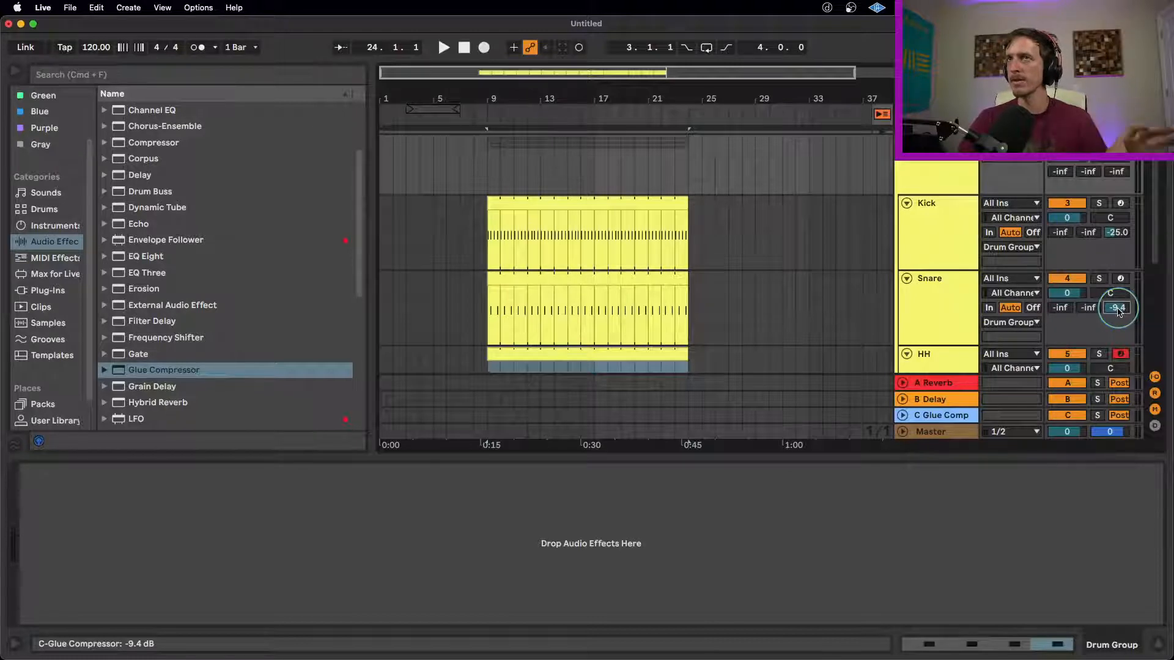
left_click(953, 305)
left_click_drag(1061, 308, 1116, 307)
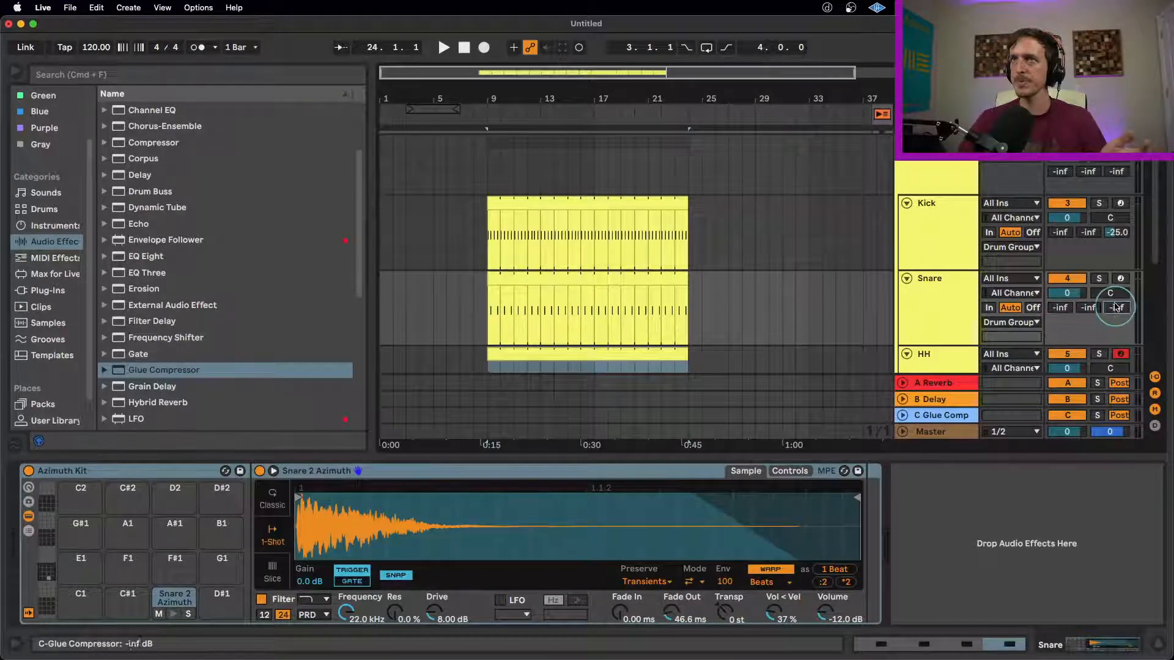
double_click(1119, 232)
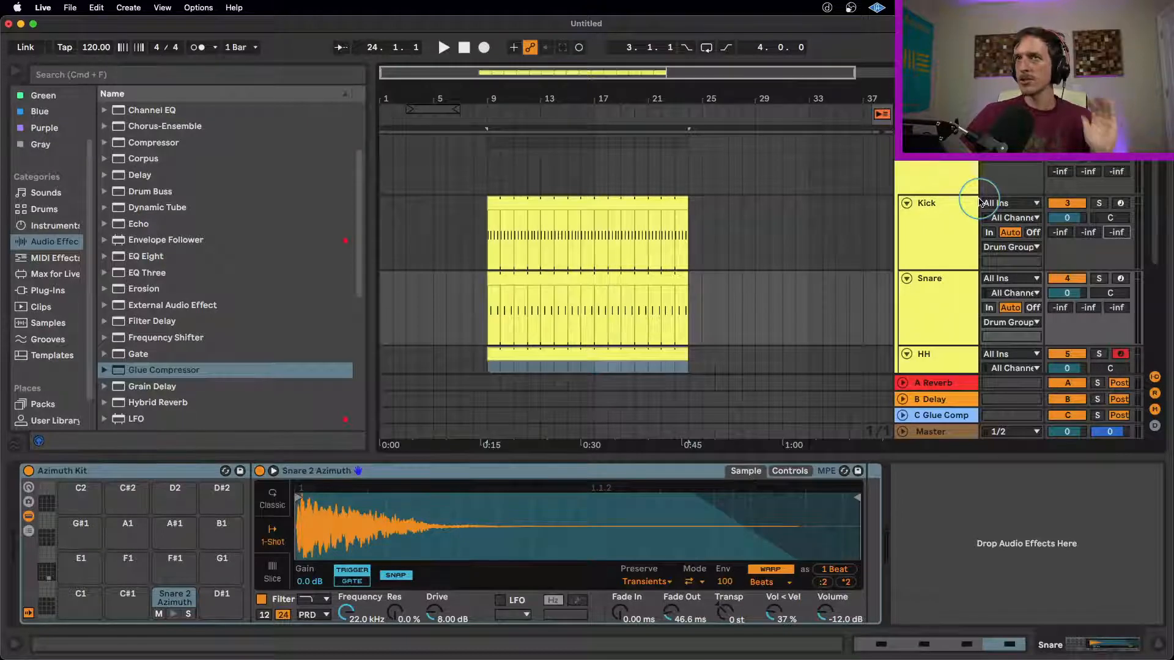
left_click(949, 241)
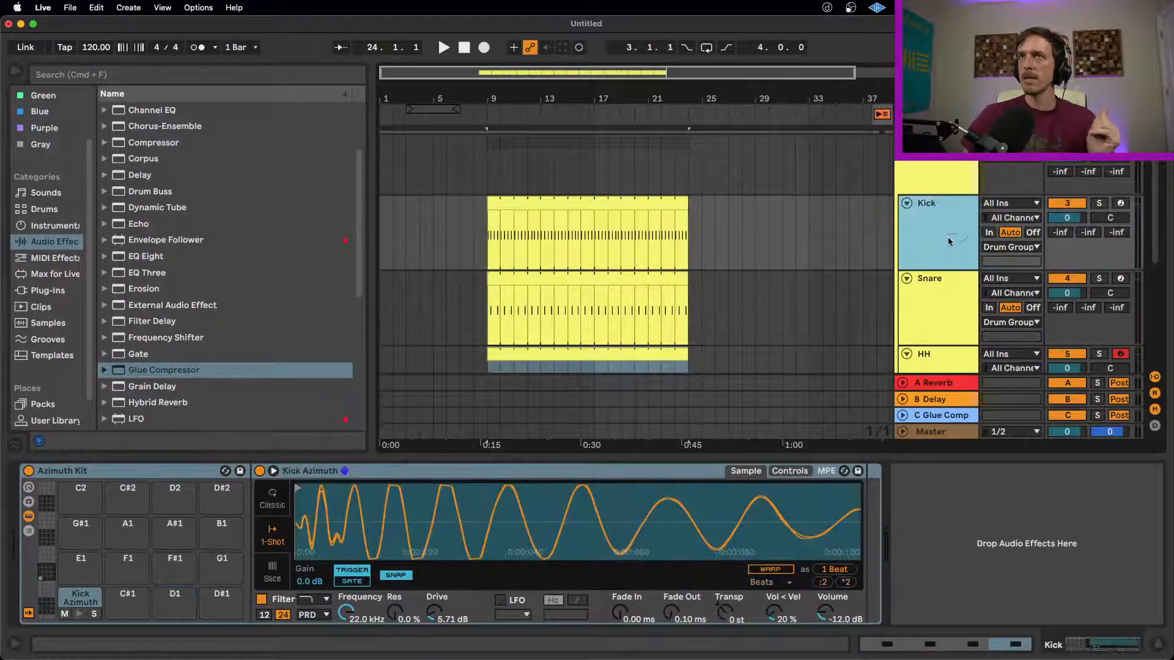
scroll(929, 311, "down", 2)
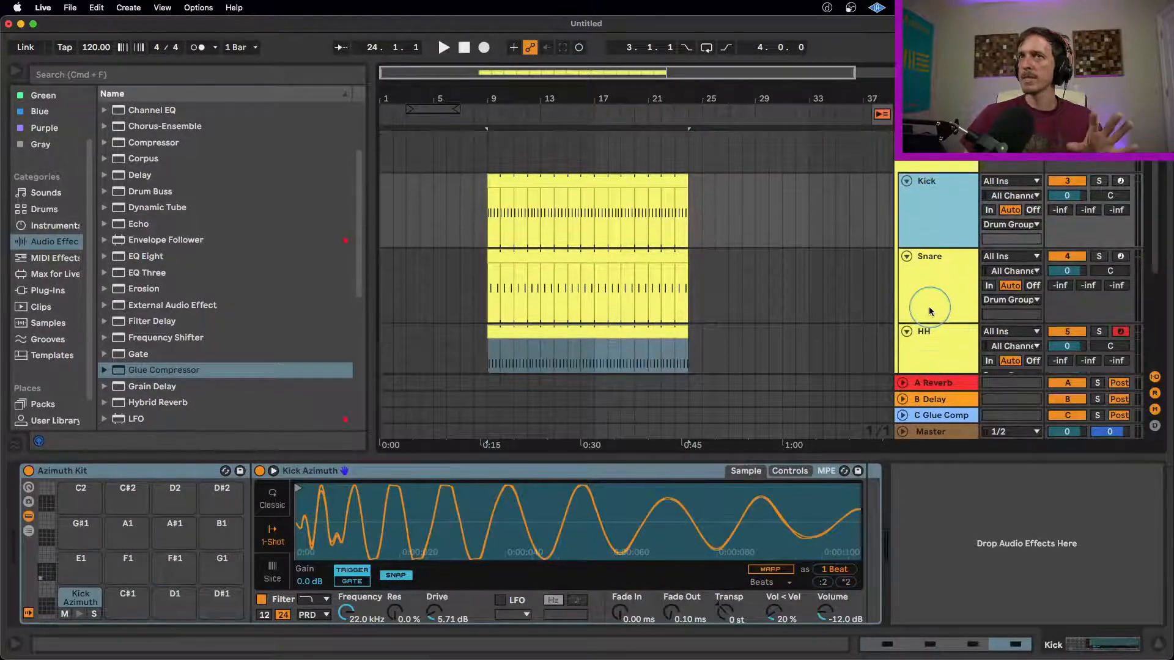
left_click(930, 310)
left_click(941, 331)
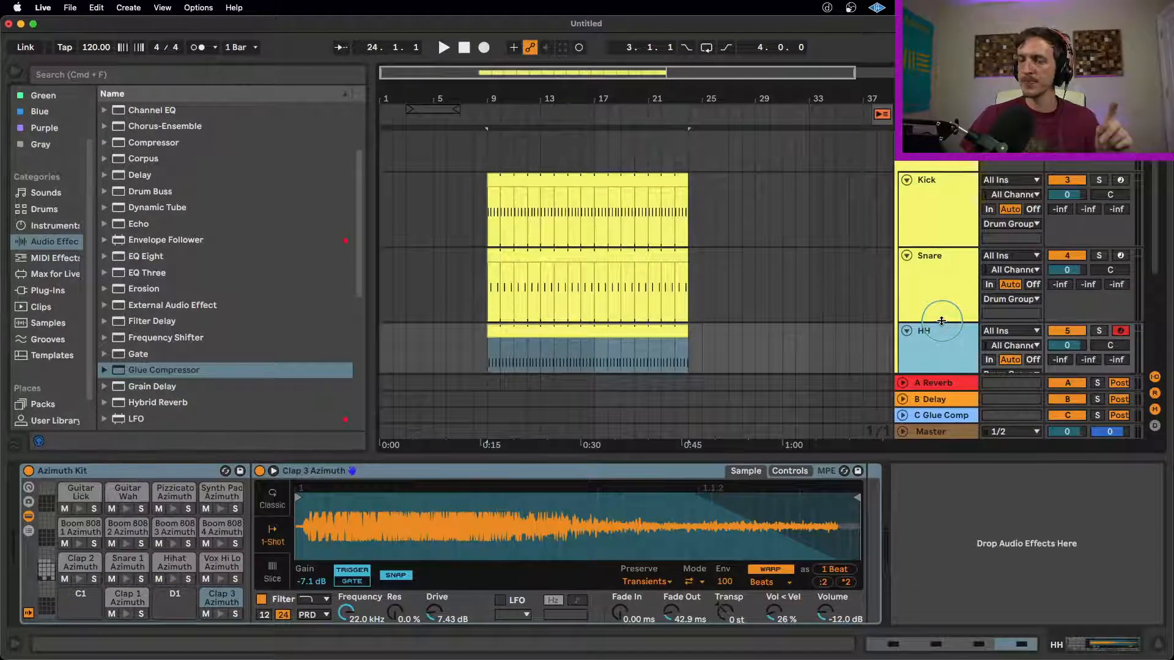
left_click(930, 284)
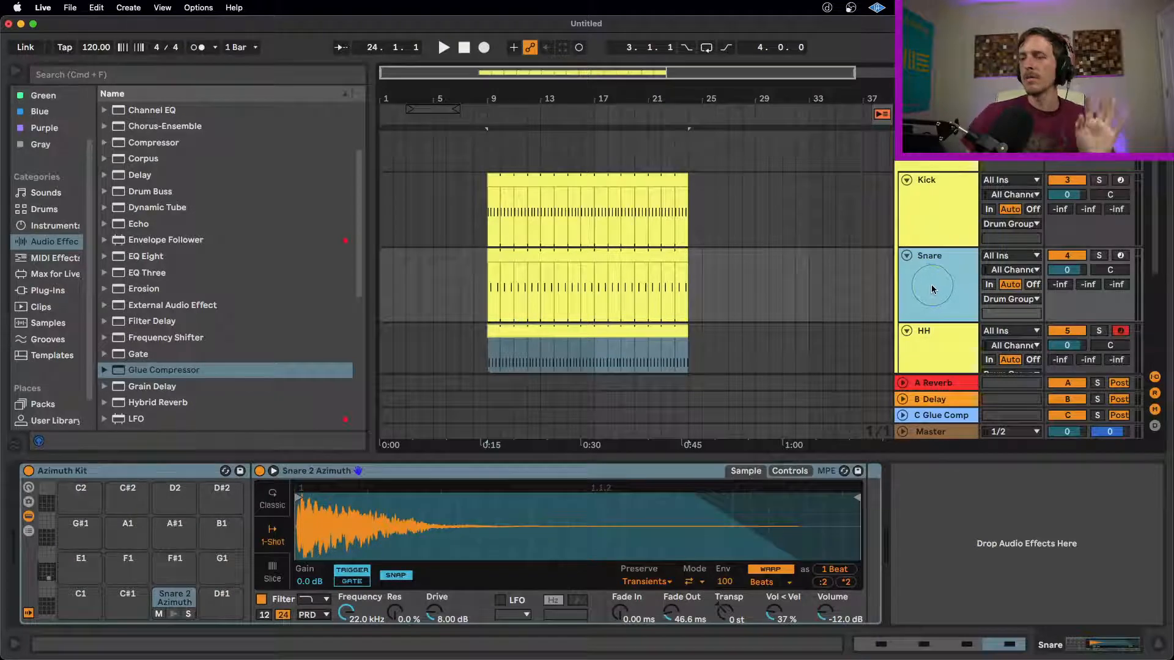
- Look through the device chains of the Kick, Snare, HH and Drum Group tracks and the Drum Group's Glue Compressor send
left_click(942, 225)
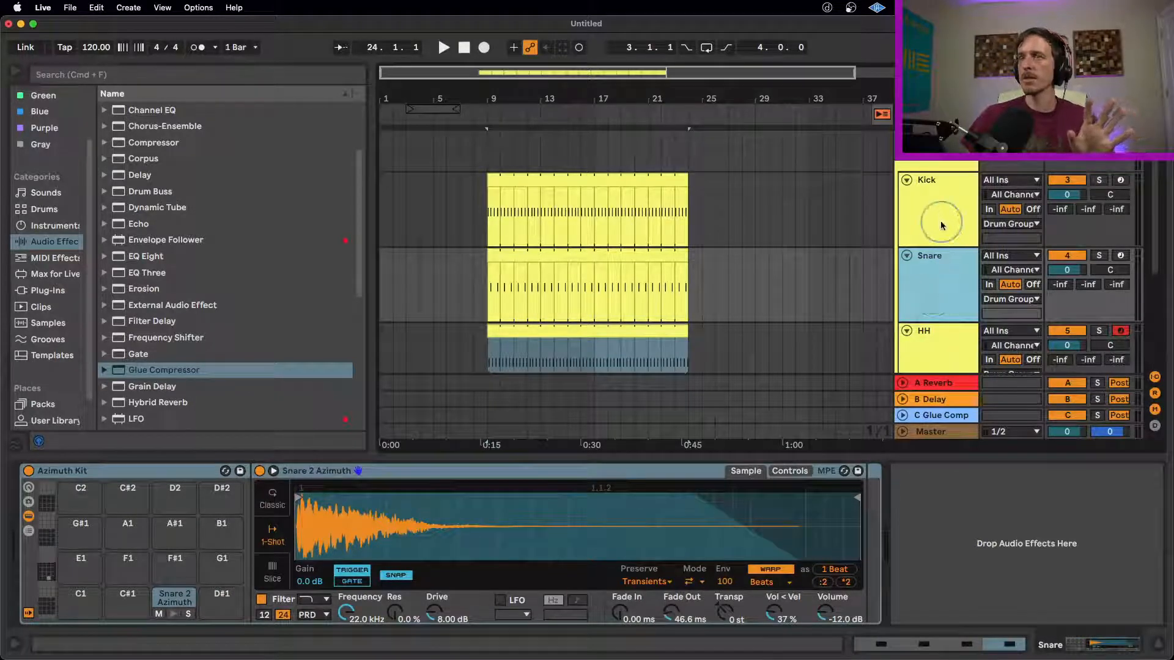
left_click(950, 277)
left_click(937, 350)
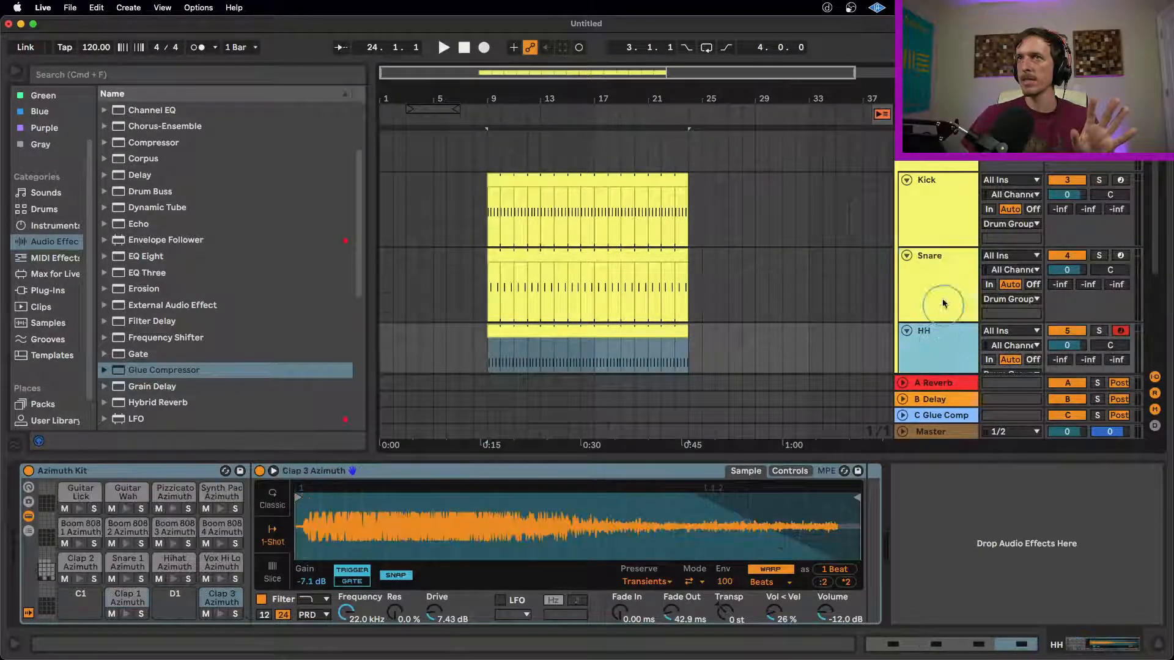
left_click(944, 303)
left_click(947, 239)
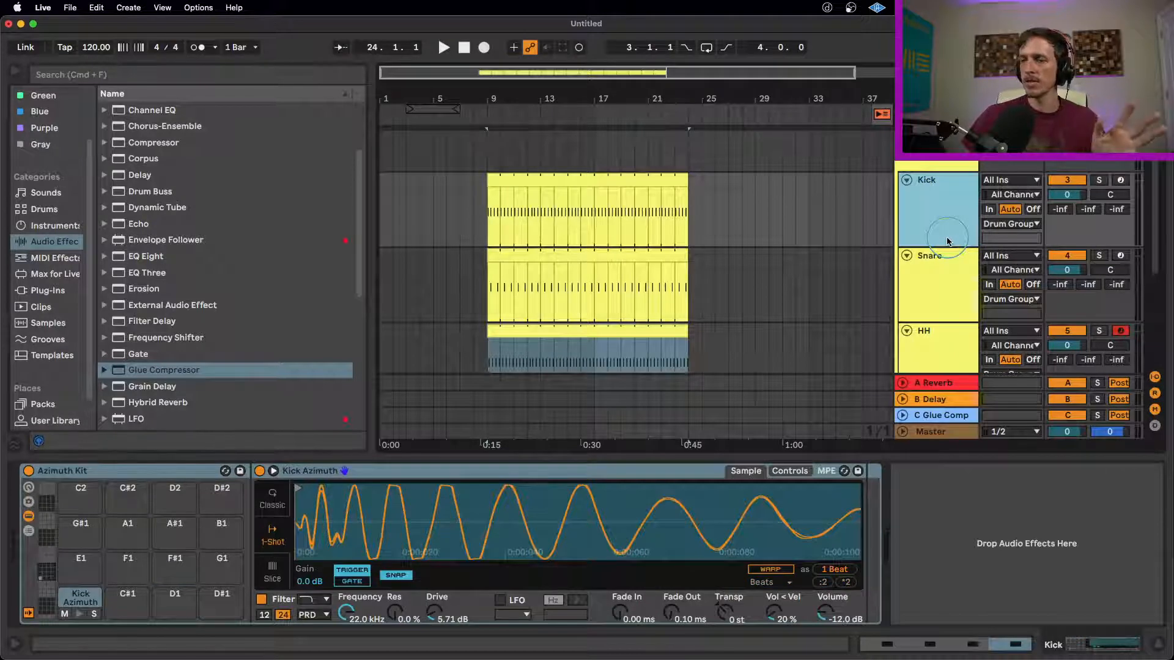
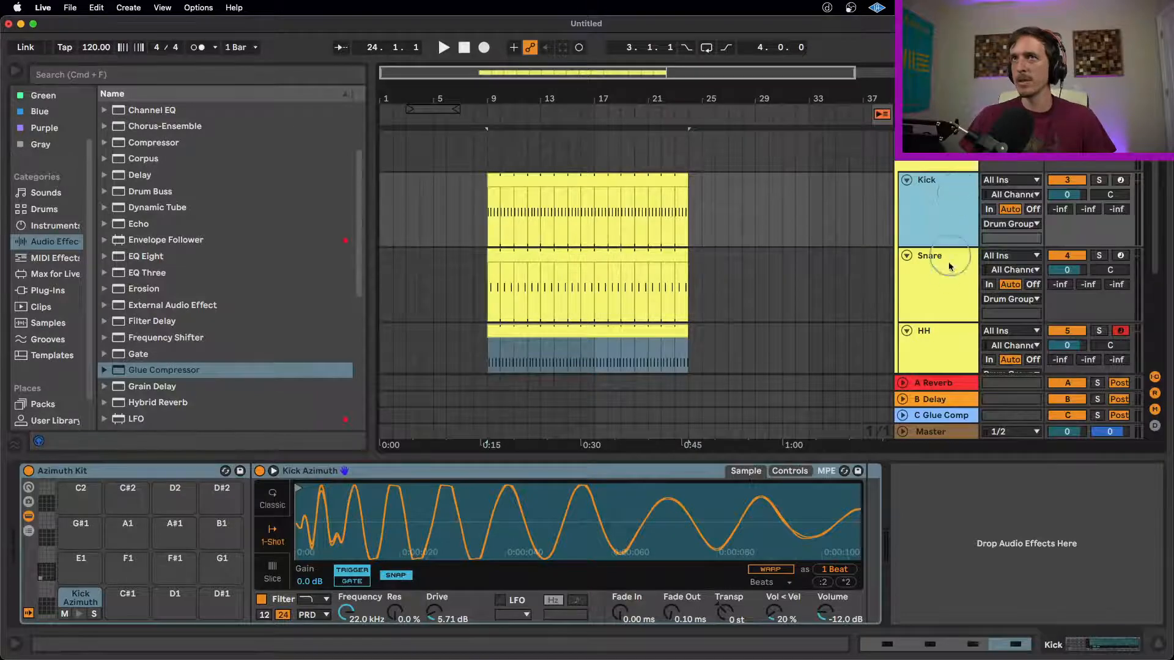
left_click(950, 267)
left_click(949, 334)
left_click(945, 258)
left_click(944, 227)
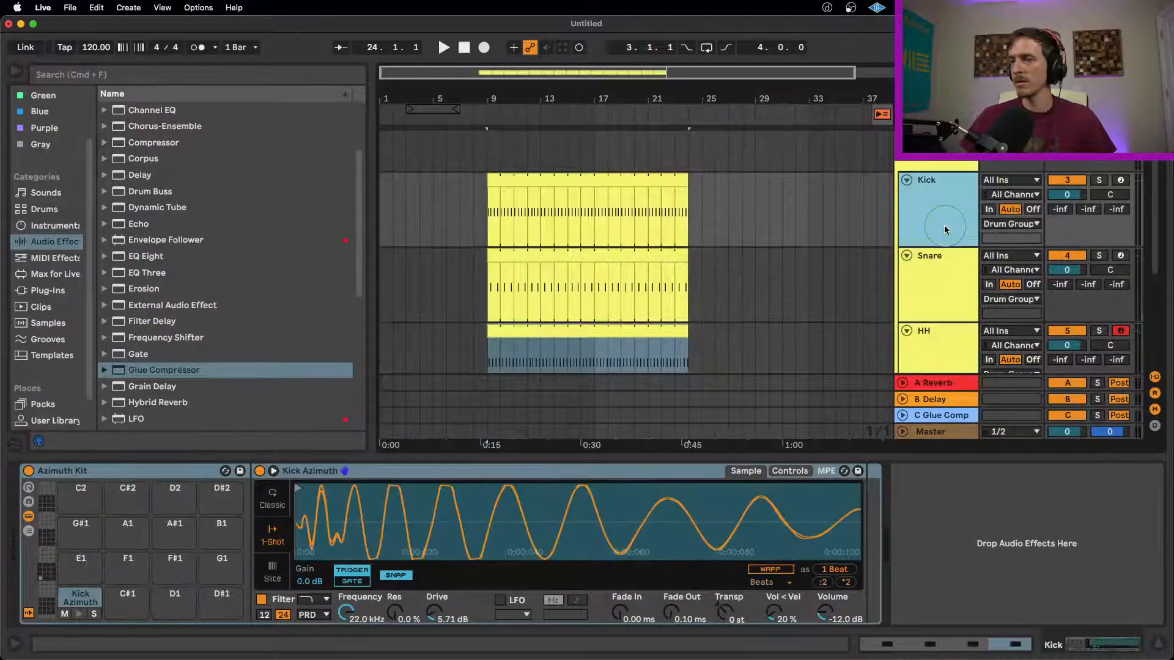
scroll(943, 229, "up", 3)
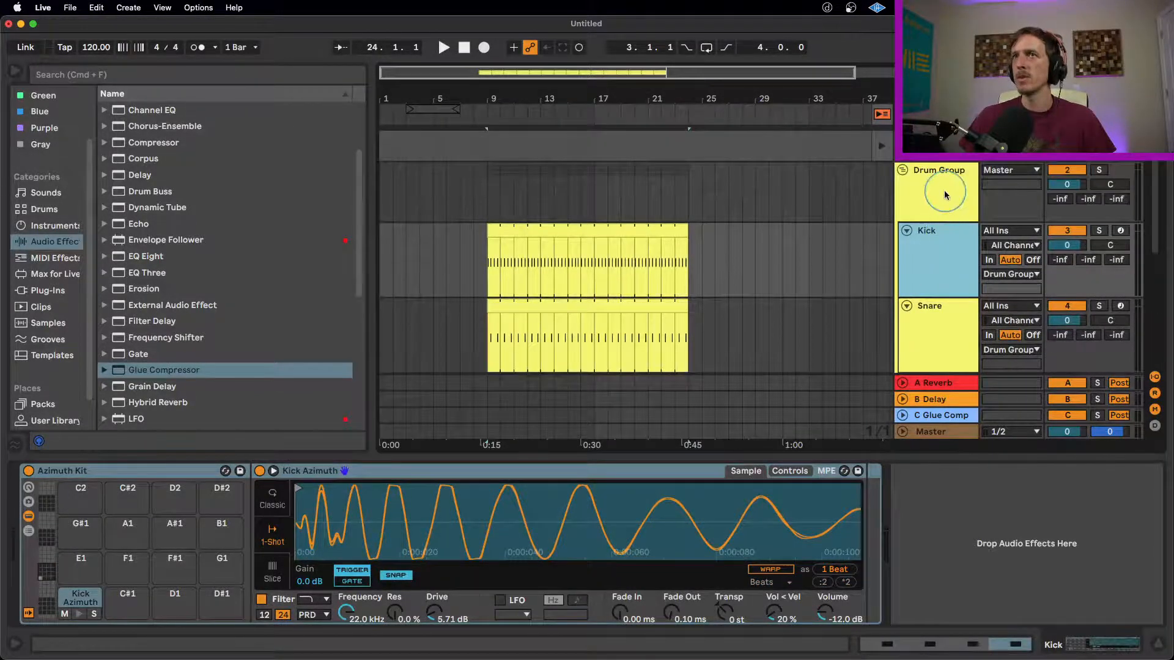
left_click(944, 195)
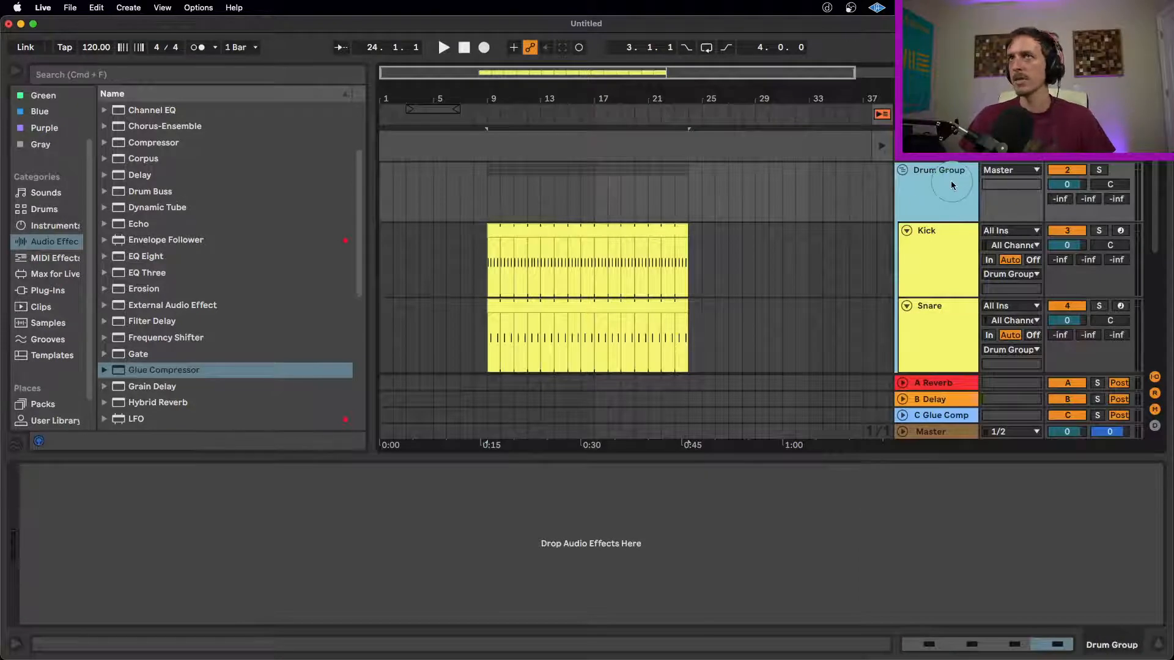
left_click(1117, 199)
left_click_drag(1117, 200, 1118, 204)
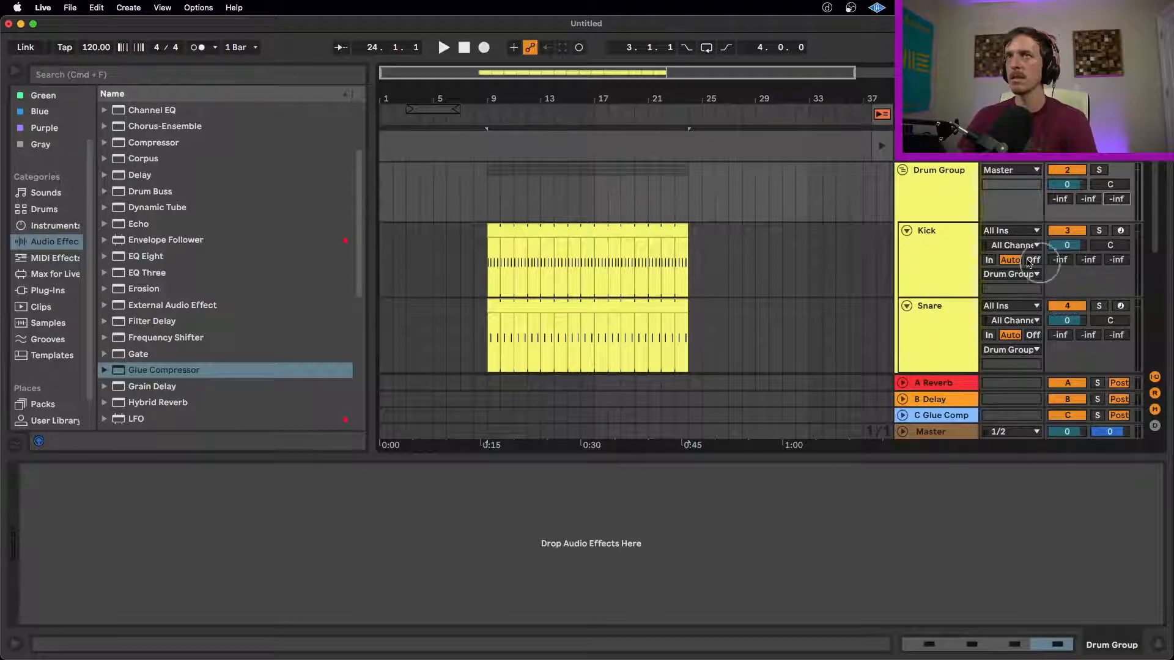
scroll(962, 284, "down", 2)
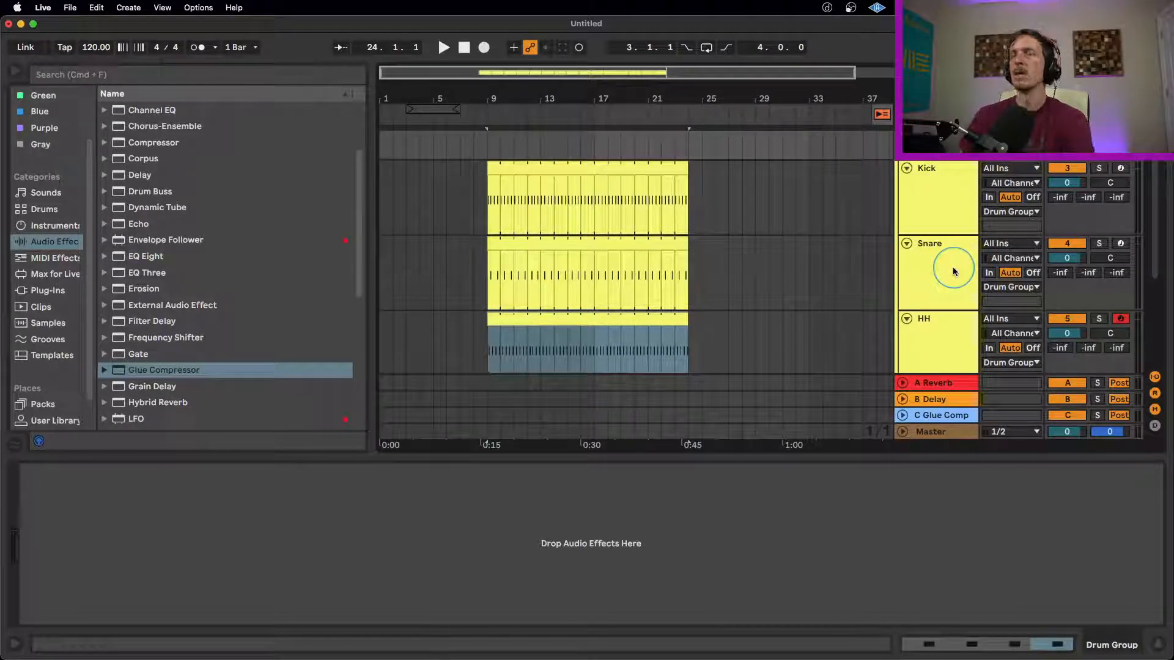
scroll(953, 271, "up", 1)
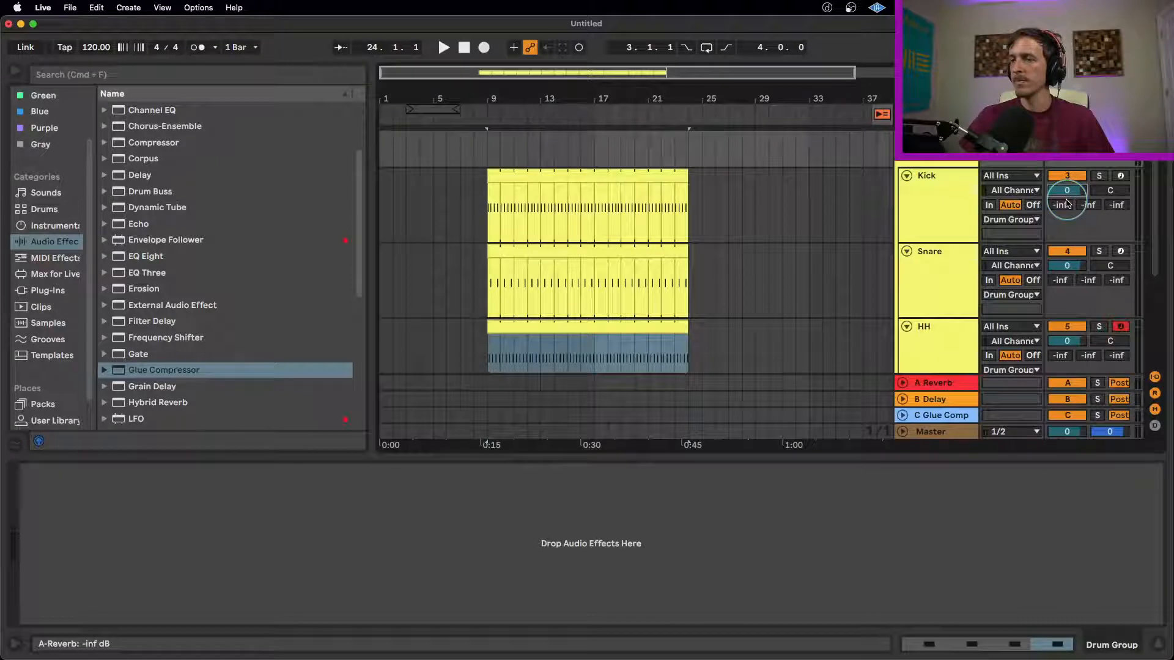
- Switch to Session View and select the HH track
key("Tab")
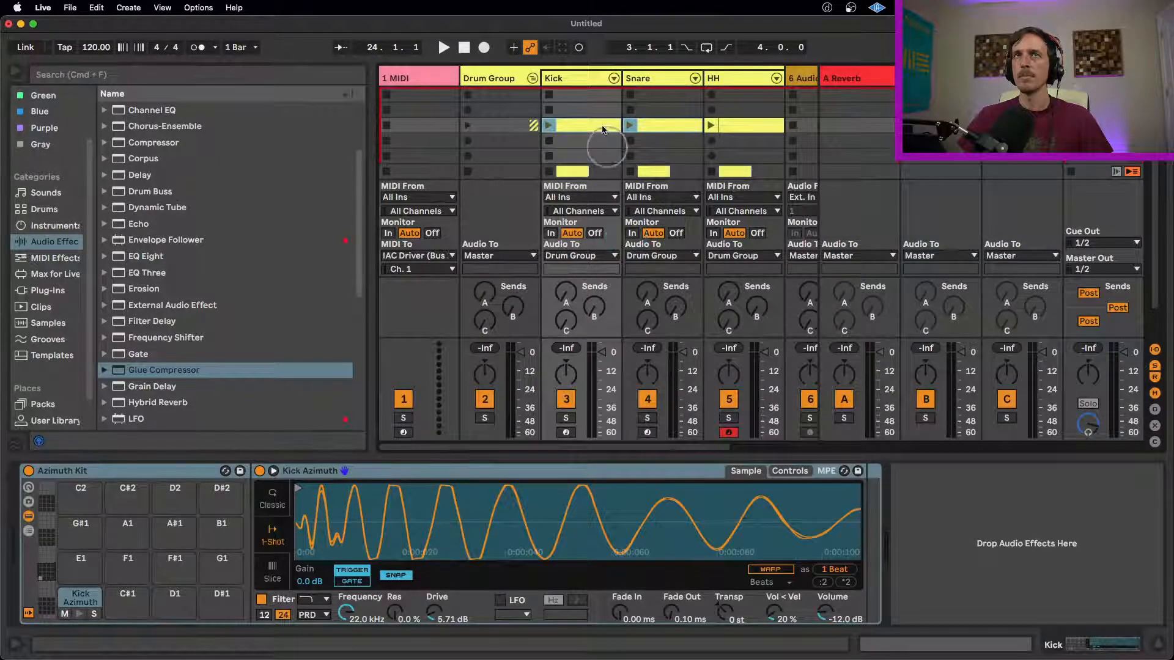
left_click(578, 79)
left_click(738, 78)
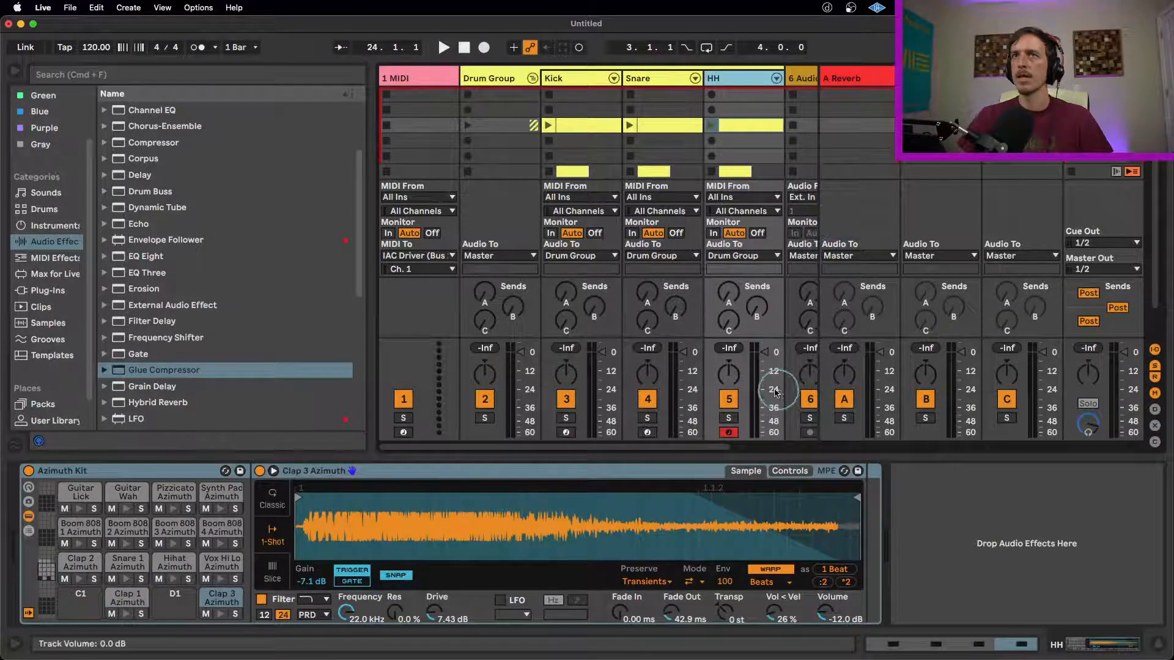
- Try lowering the HH track volume to -16.0 dB, and reset it to 0 dB
left_click_drag(764, 353, 765, 383)
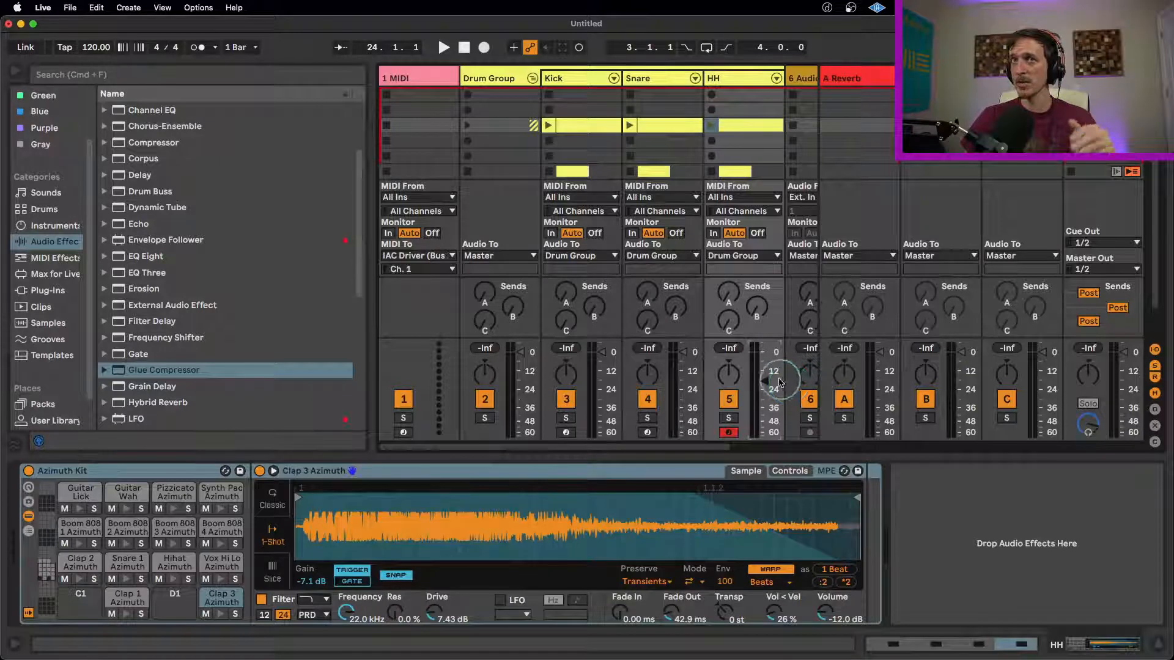
left_click_drag(779, 382, 766, 354)
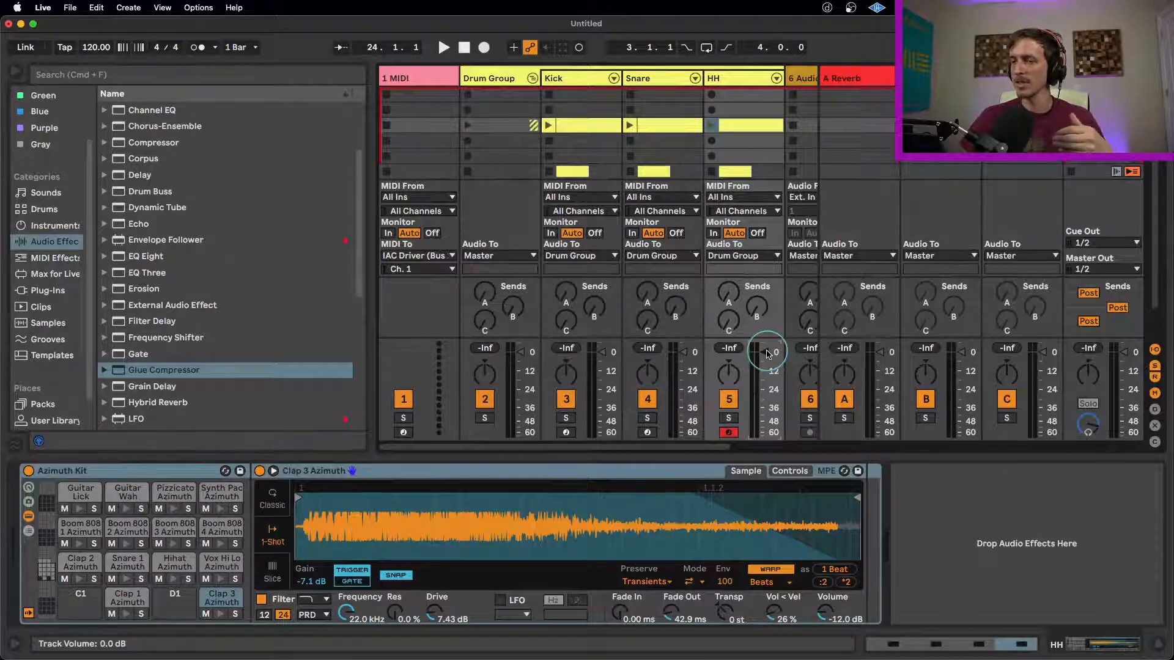
left_click_drag(767, 353, 768, 380)
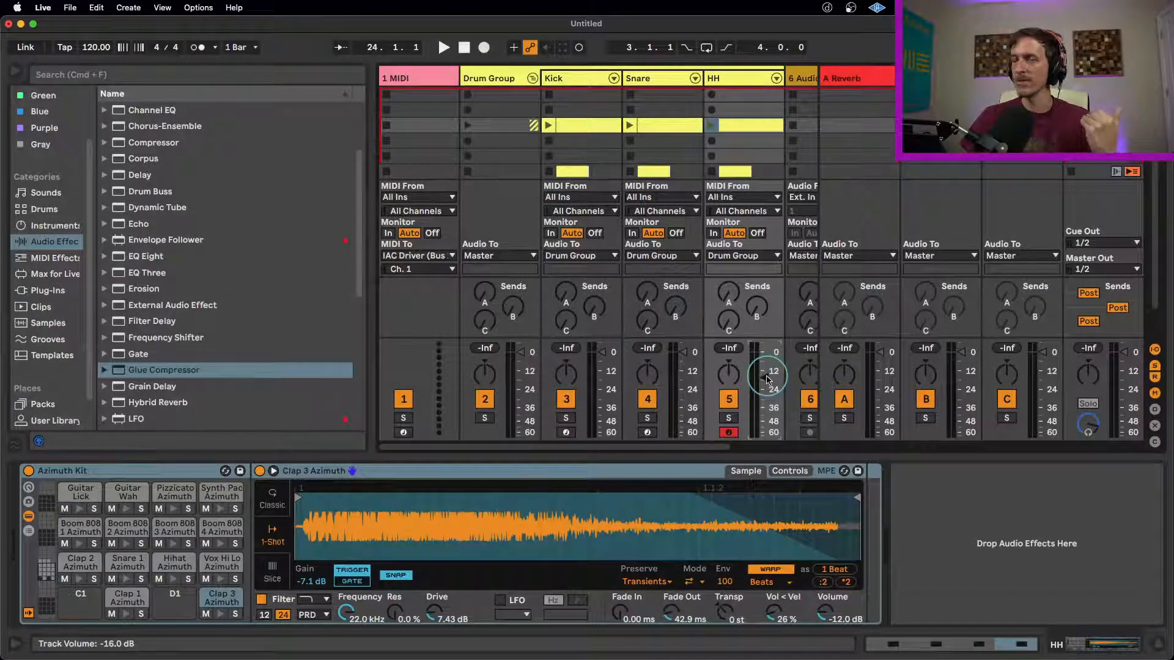
double_click(768, 380)
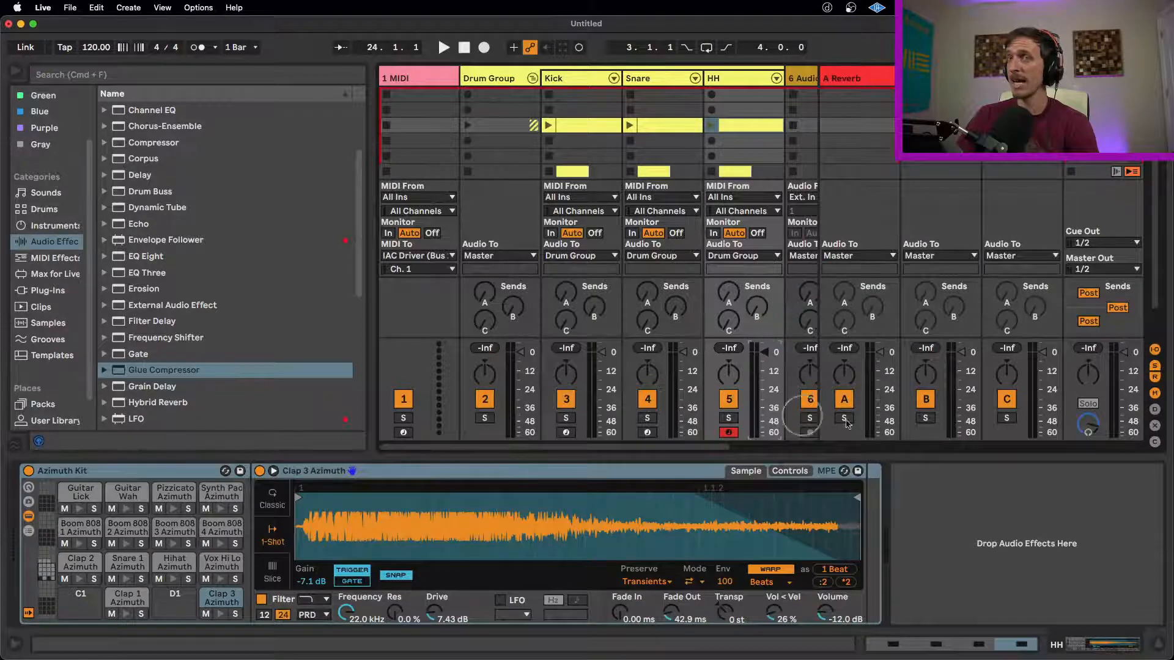
- Load the Filter Delay audio effect onto the HH track and lower the track volume to -9.7 dB
left_click(958, 505)
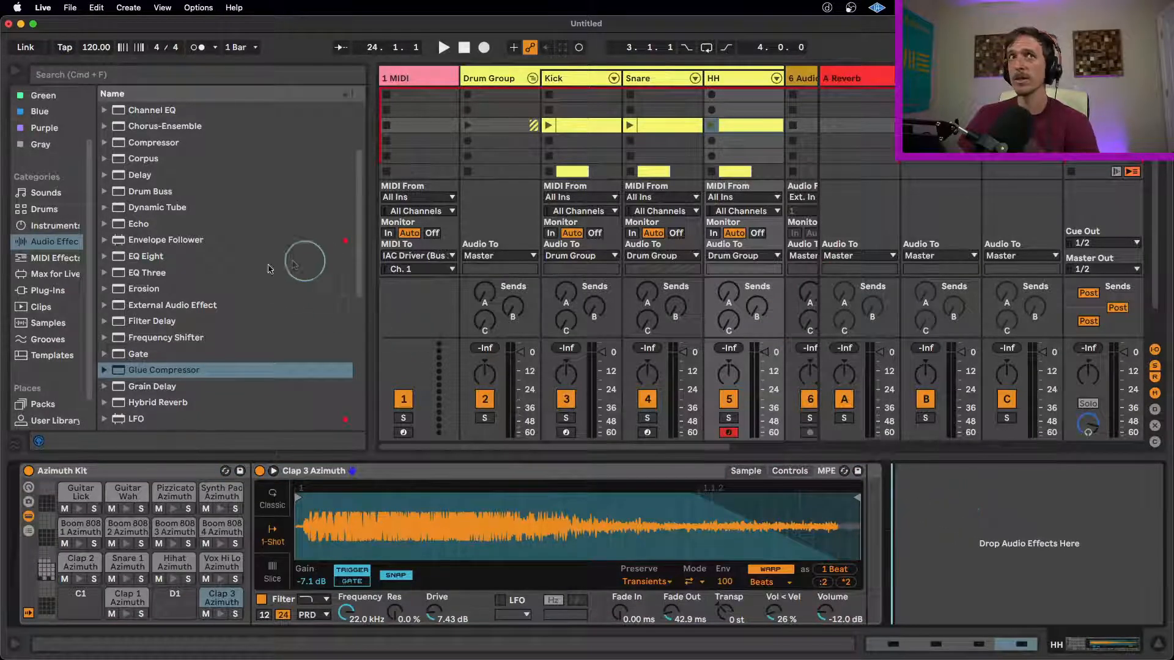
left_click_drag(152, 321, 954, 516)
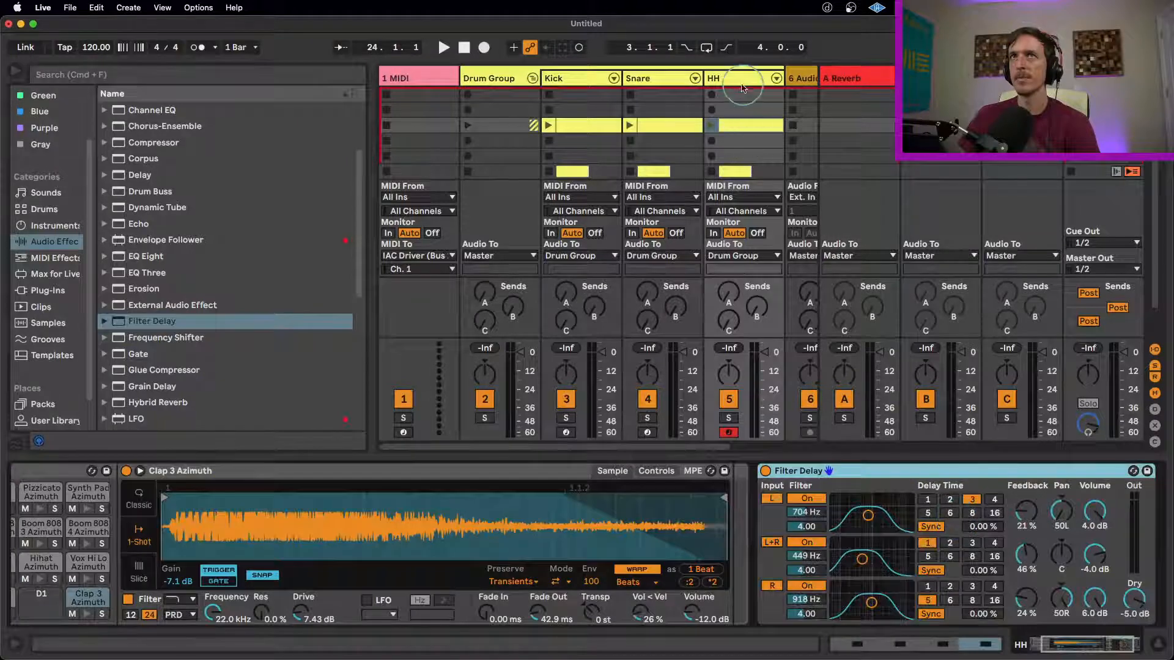
left_click_drag(764, 352, 762, 370)
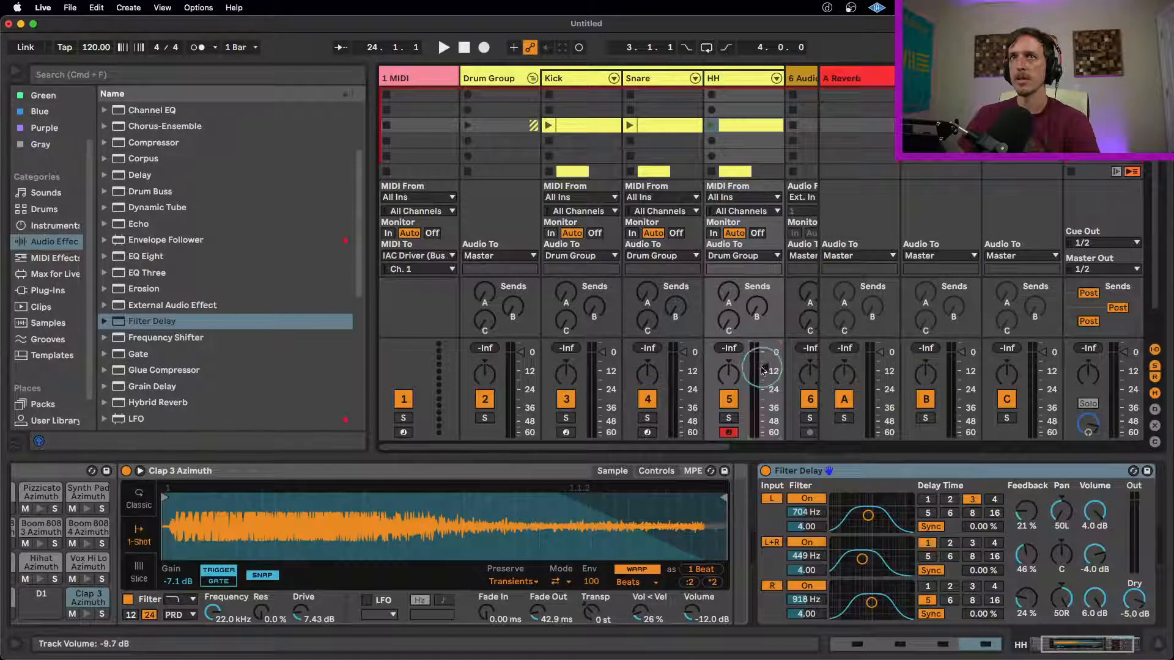
- Unfold the HH track's drum rack chains and extract the Hihat Azimuth chain to its own track
left_click(775, 78)
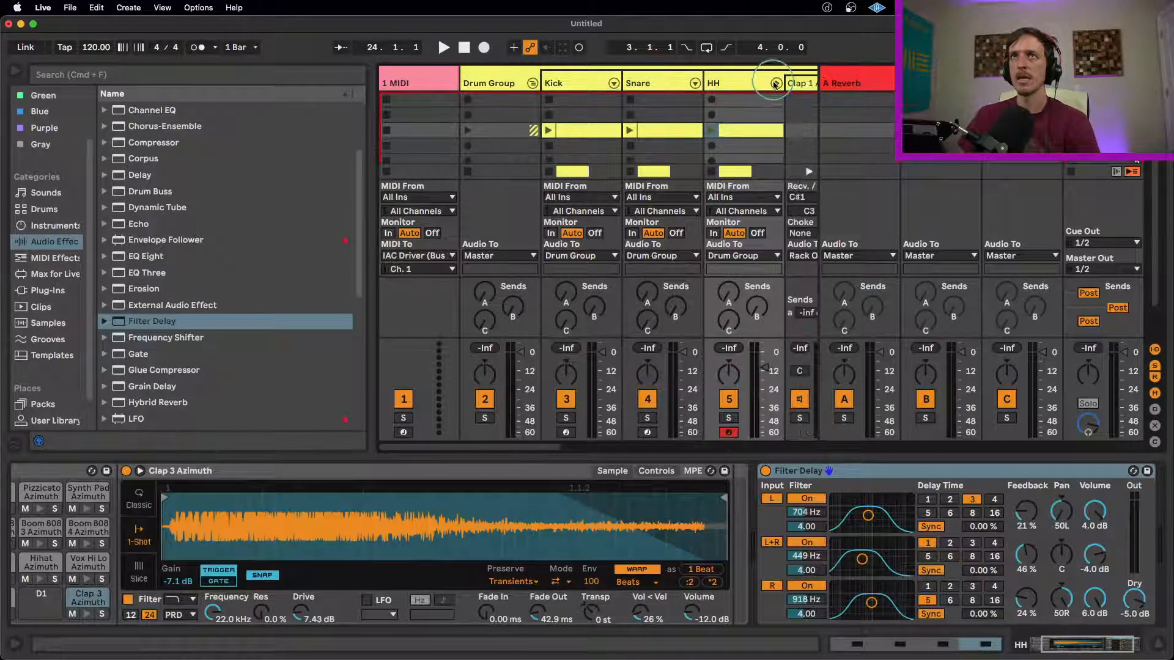
left_click_drag(571, 447, 636, 450)
left_click(641, 83)
right_click(647, 85)
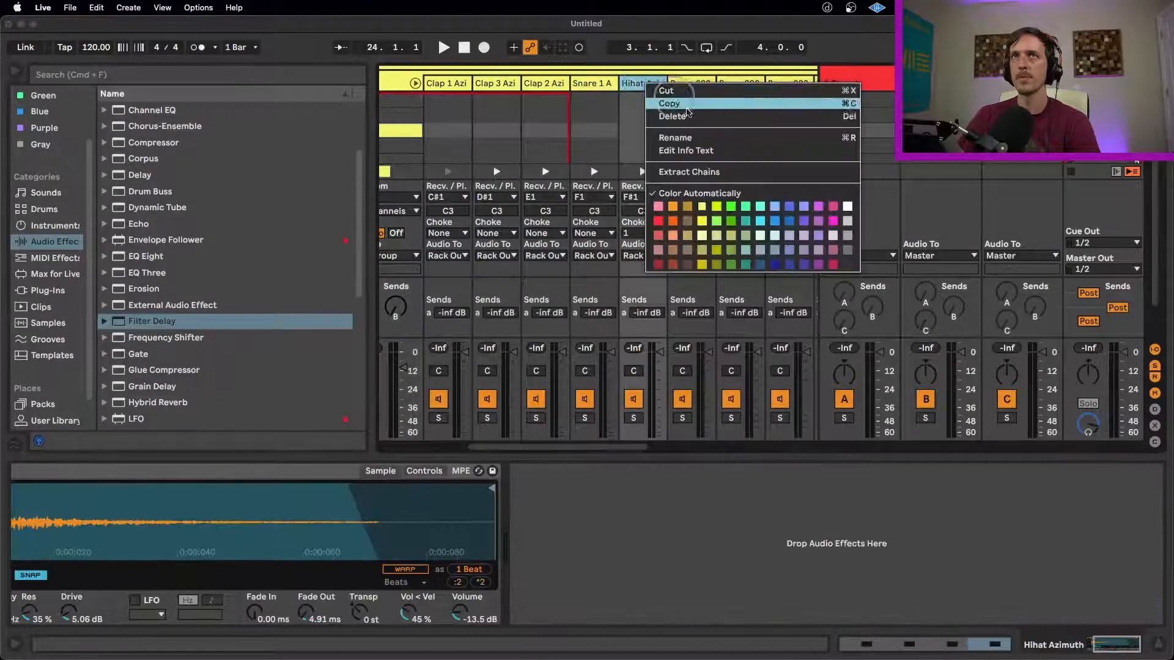
left_click(689, 172)
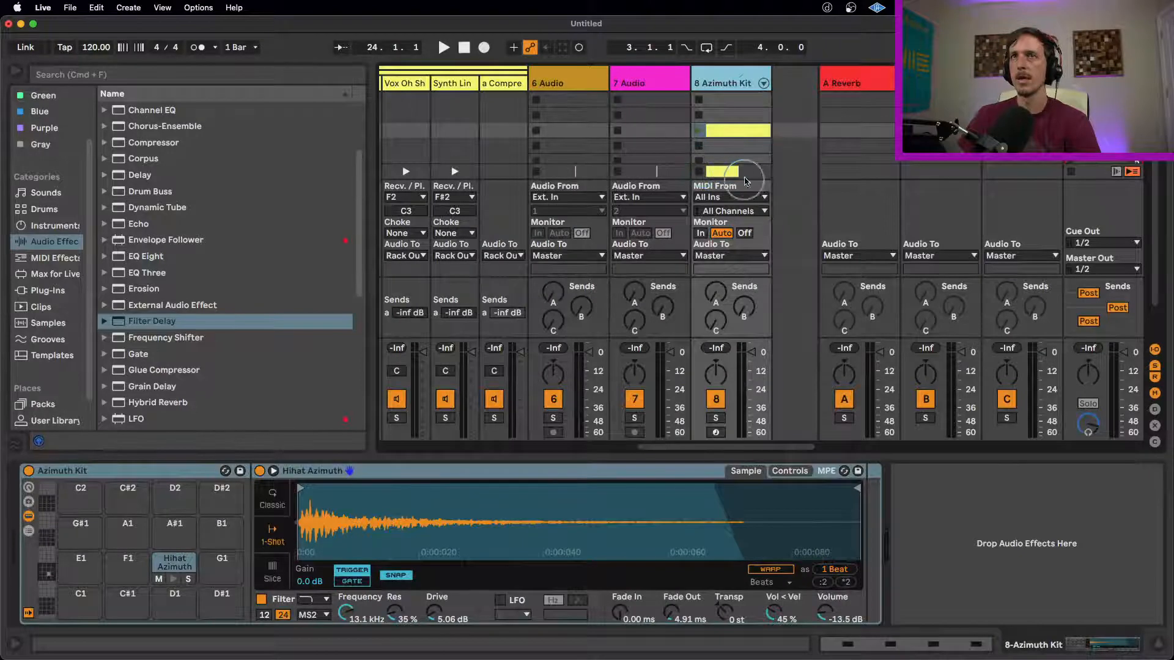
- Check the volume and device chain of the extracted Azimuth Kit hi-hat track, and delete that track
left_click(755, 354)
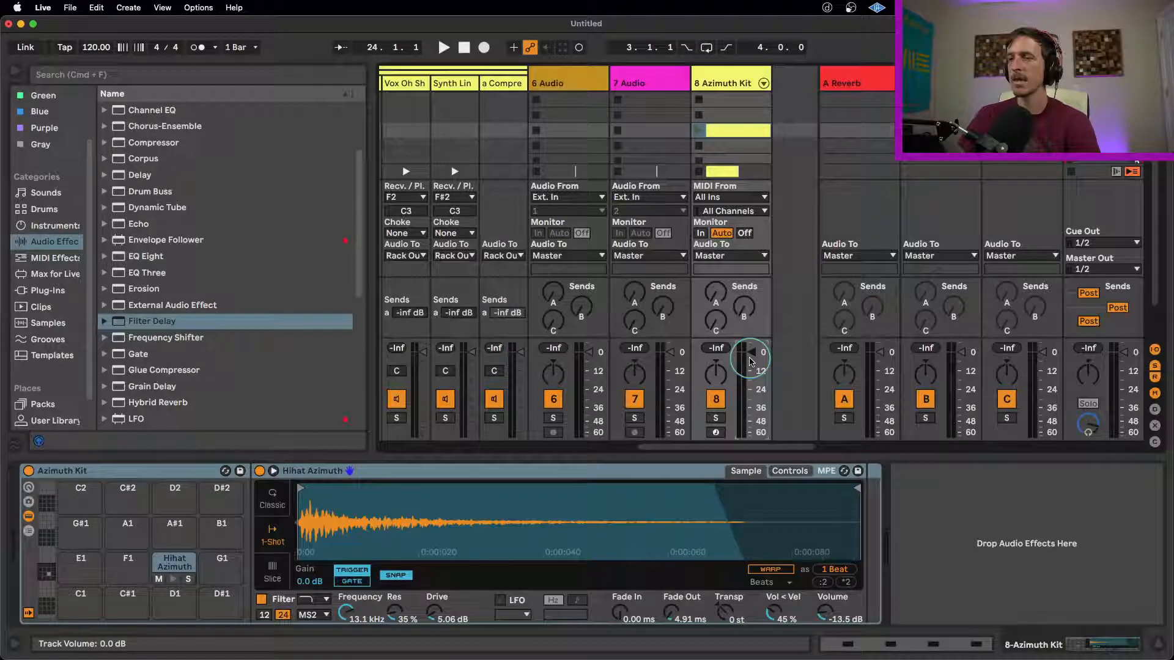
left_click(981, 532)
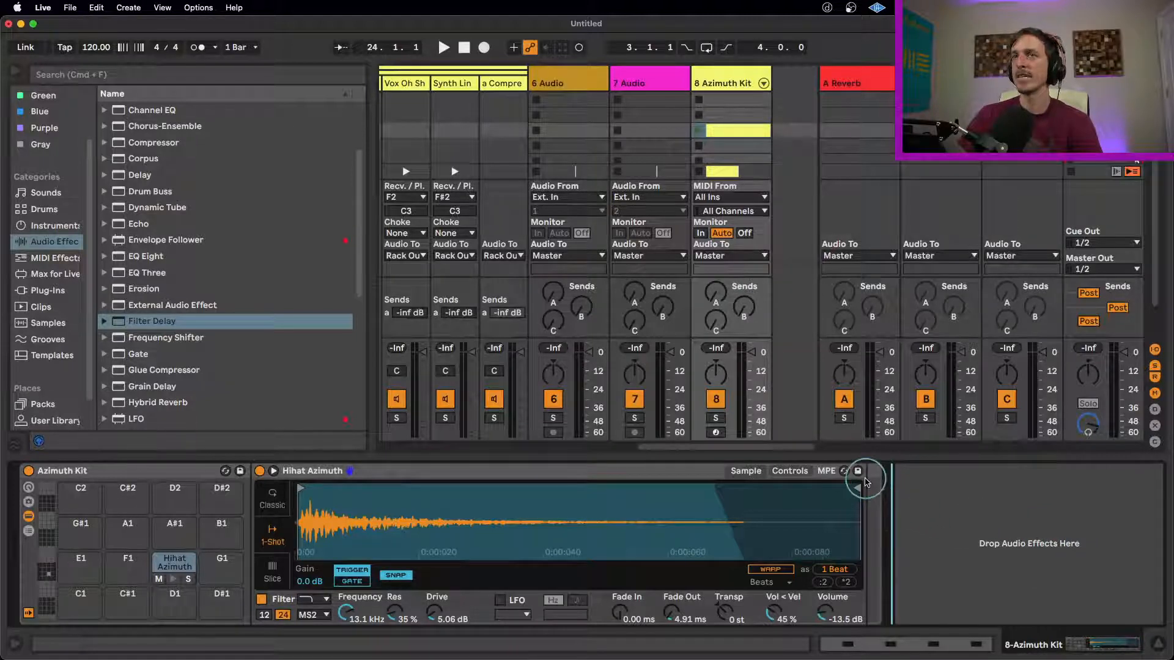
left_click(874, 471)
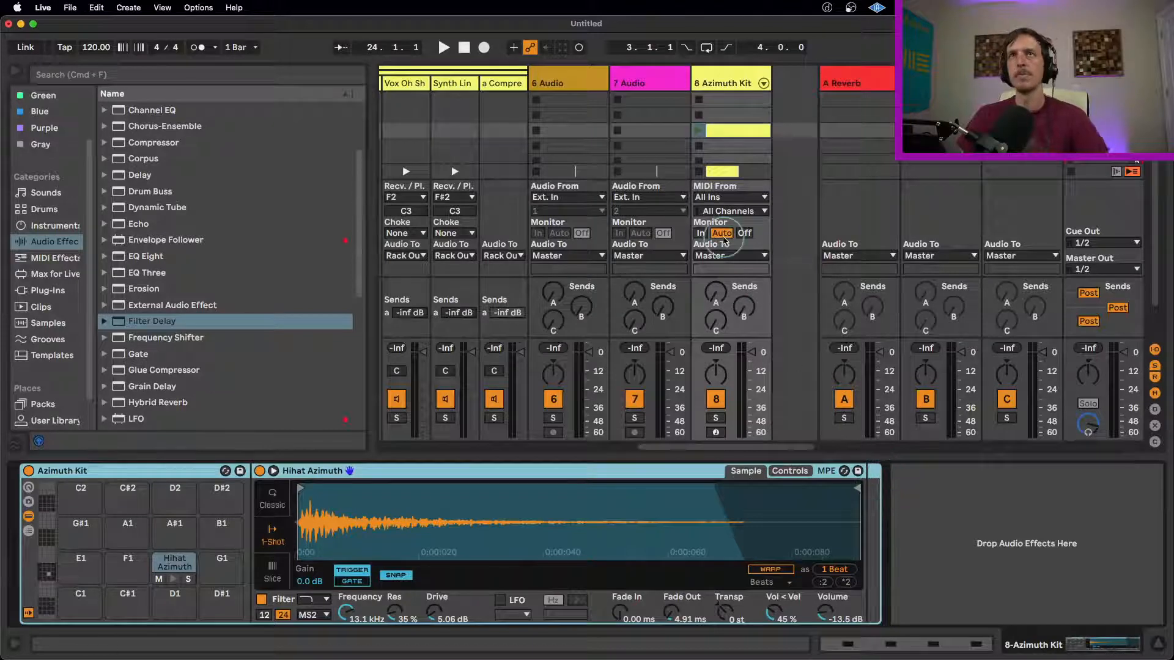
key("BackSpace")
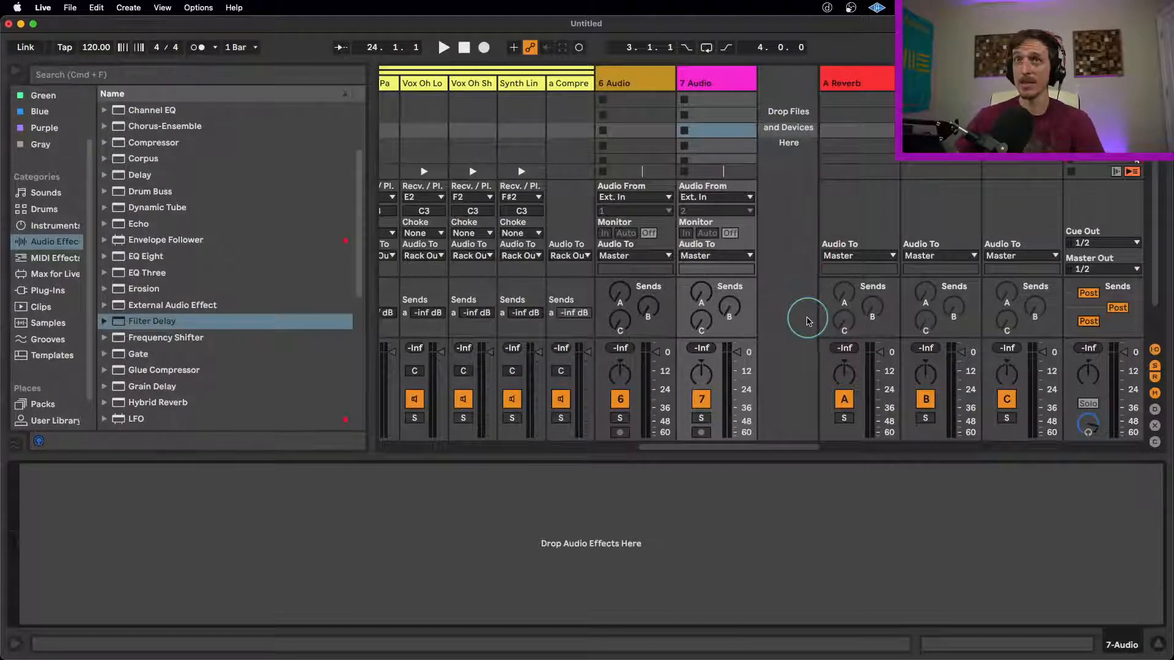
- Return to Arrangement View and bring the Kick, Snare and HH tracks into view
left_click_drag(726, 446, 718, 447)
key("Tab")
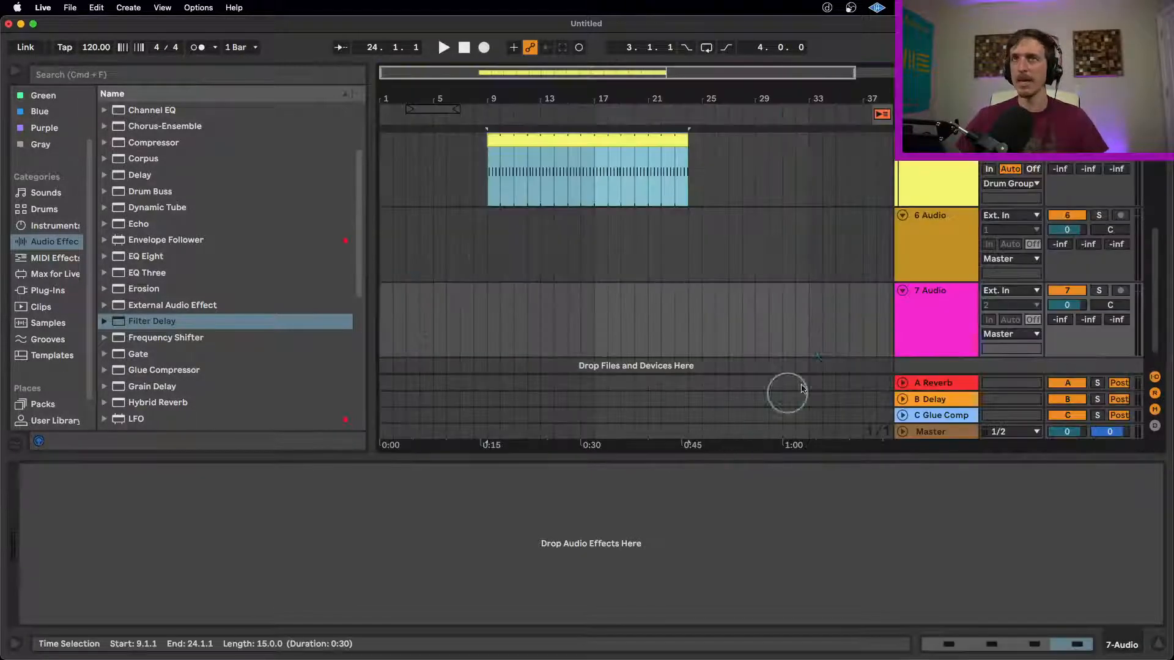
scroll(872, 291, "up", 5)
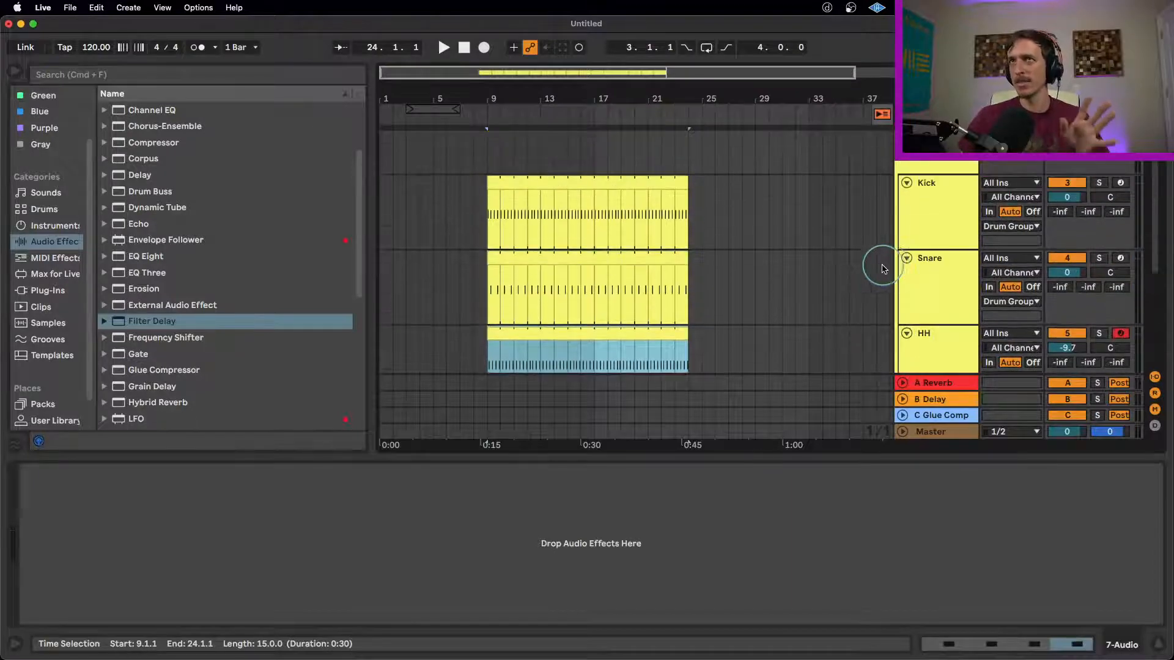
- Compare the devices on the individual Kick, Snare and HH tracks with the Drum Group's own device chain
left_click(943, 229)
left_click(944, 300)
left_click(945, 333)
scroll(946, 308, "down", 1)
scroll(946, 308, "up", 2)
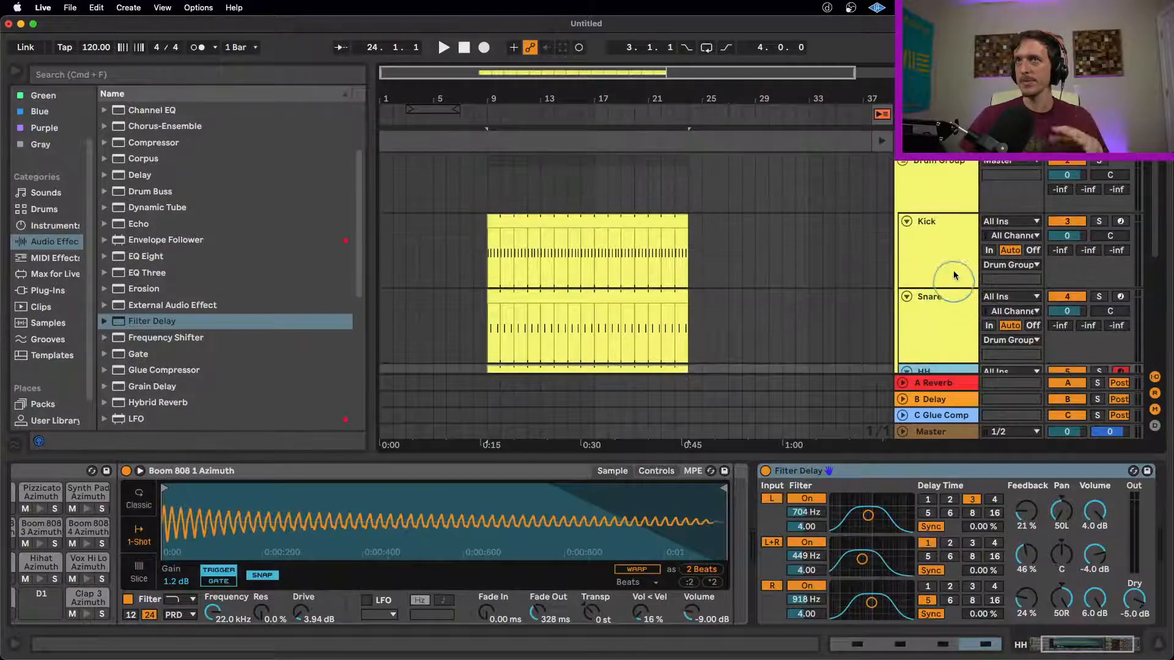
left_click(934, 240)
left_click(939, 192)
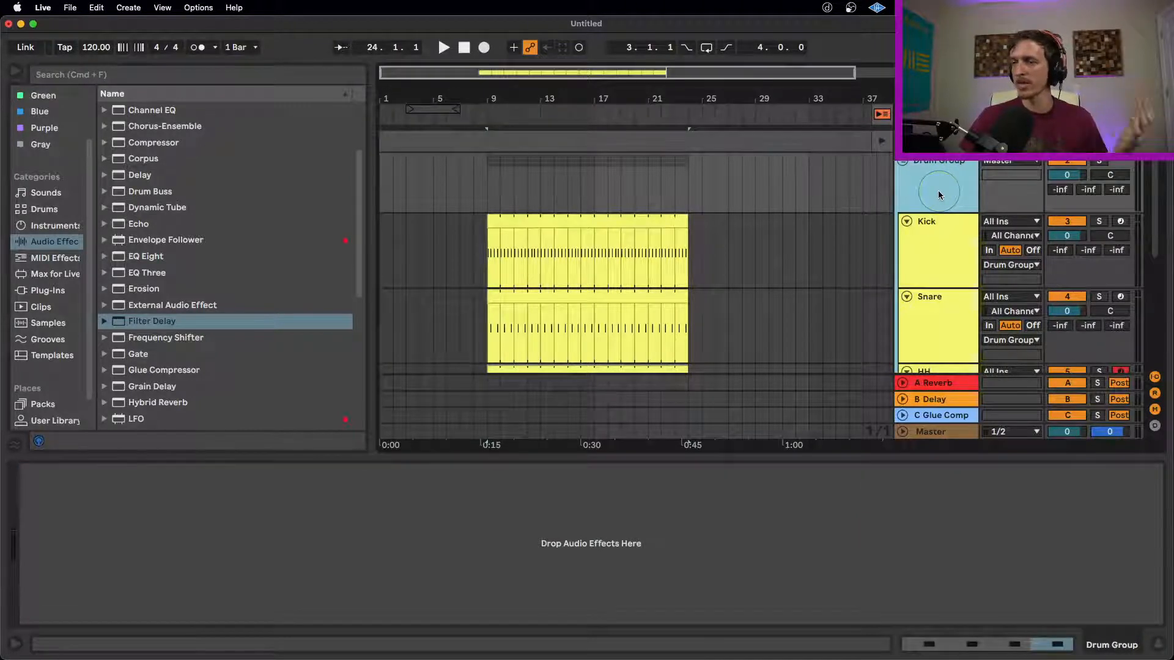
left_click(946, 229)
- Set the Glue Compressor sends to -22.8 dB on the Kick, -20.6 dB on the Snare and -20.0 dB on the HH
scroll(948, 257, "down", 2)
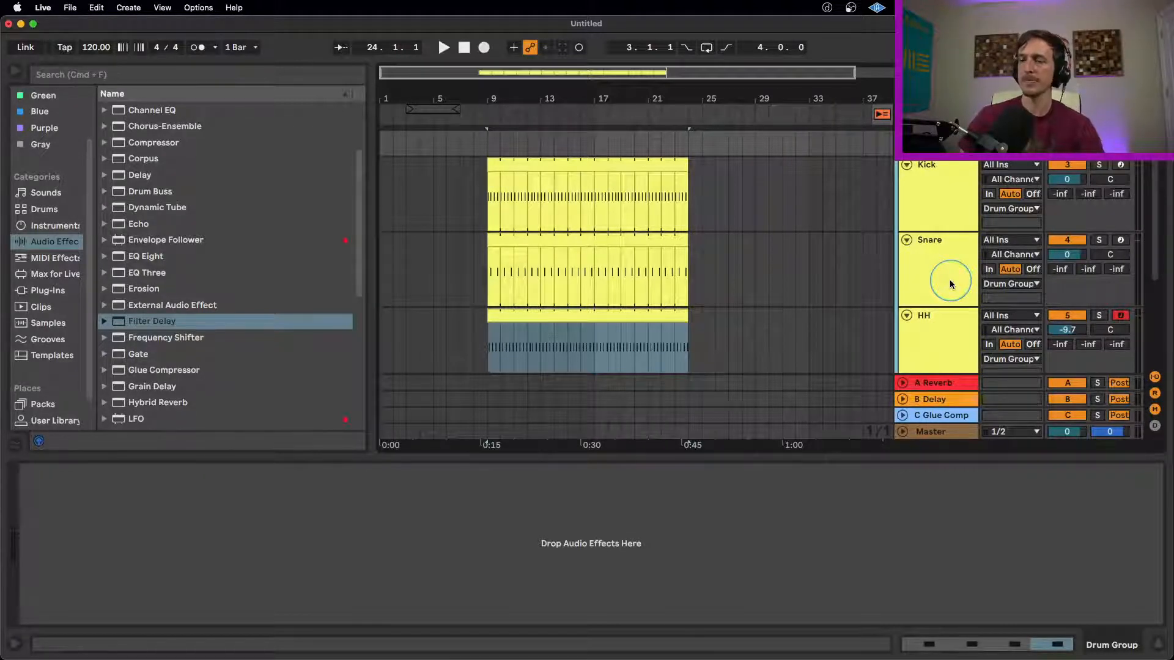
scroll(947, 280, "down", 1)
left_click(946, 209)
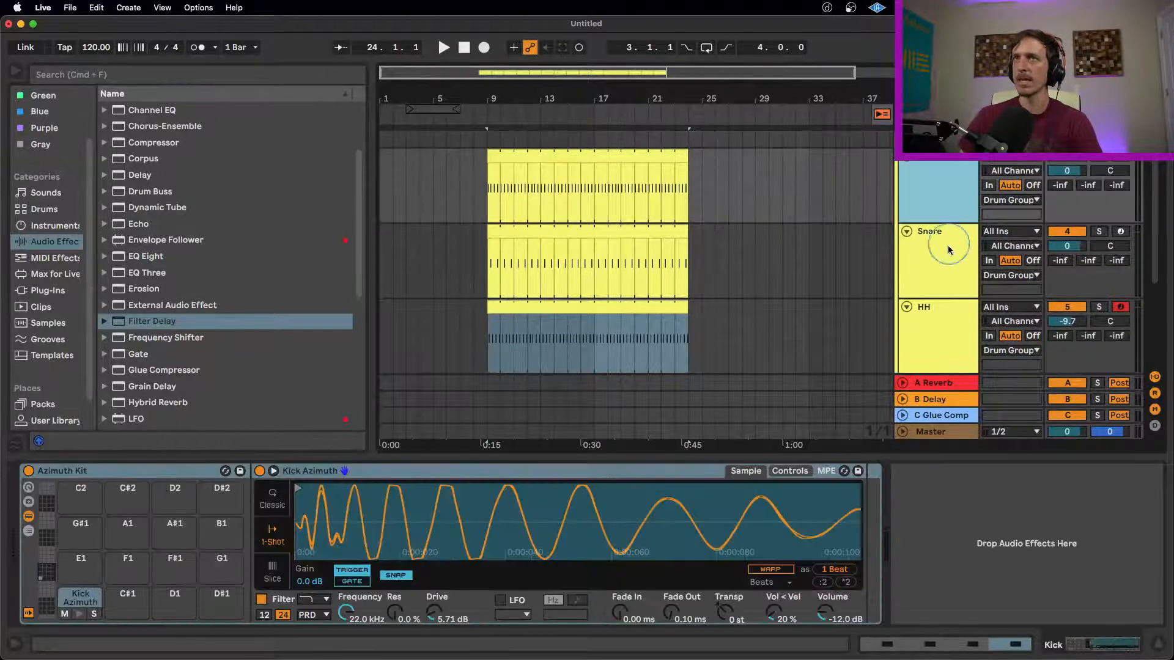
left_click(949, 252)
left_click(950, 320)
left_click(946, 253)
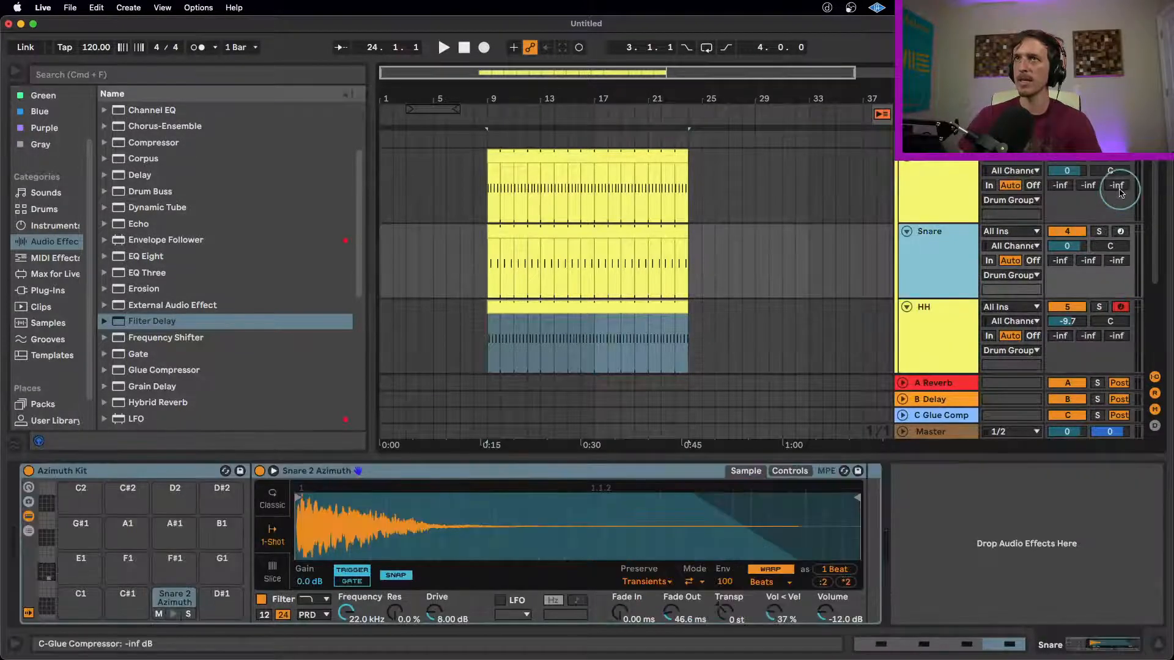
left_click_drag(1119, 192, 1120, 177)
left_click_drag(1116, 261, 1116, 257)
left_click_drag(1117, 336, 1117, 335)
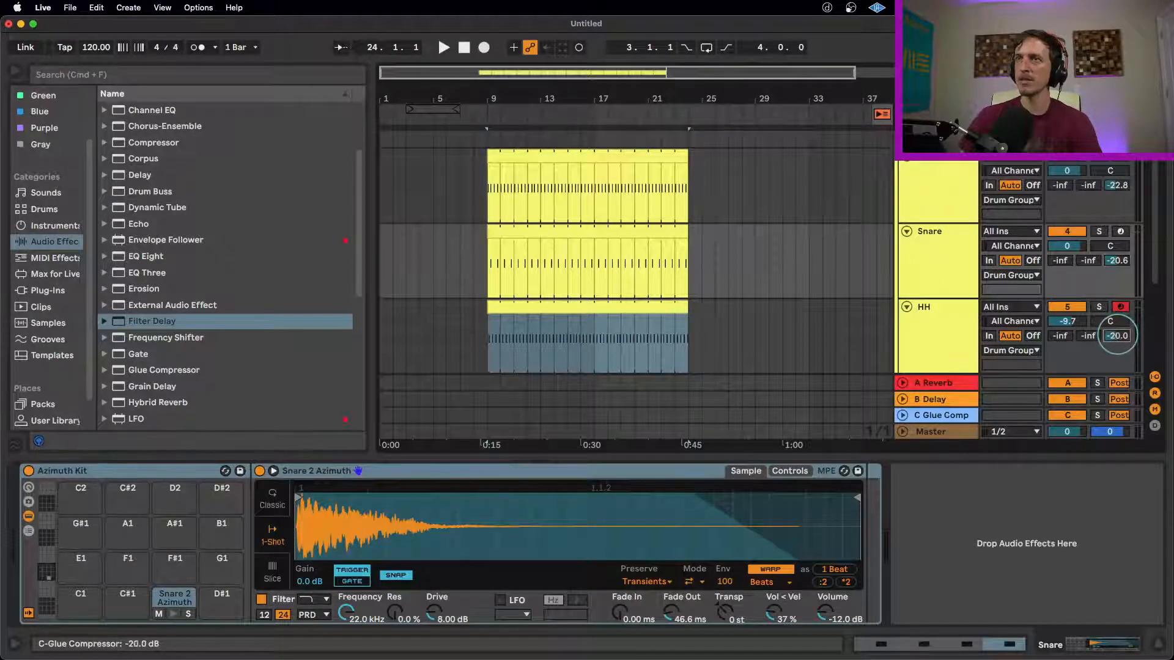
scroll(1109, 252, "up", 2)
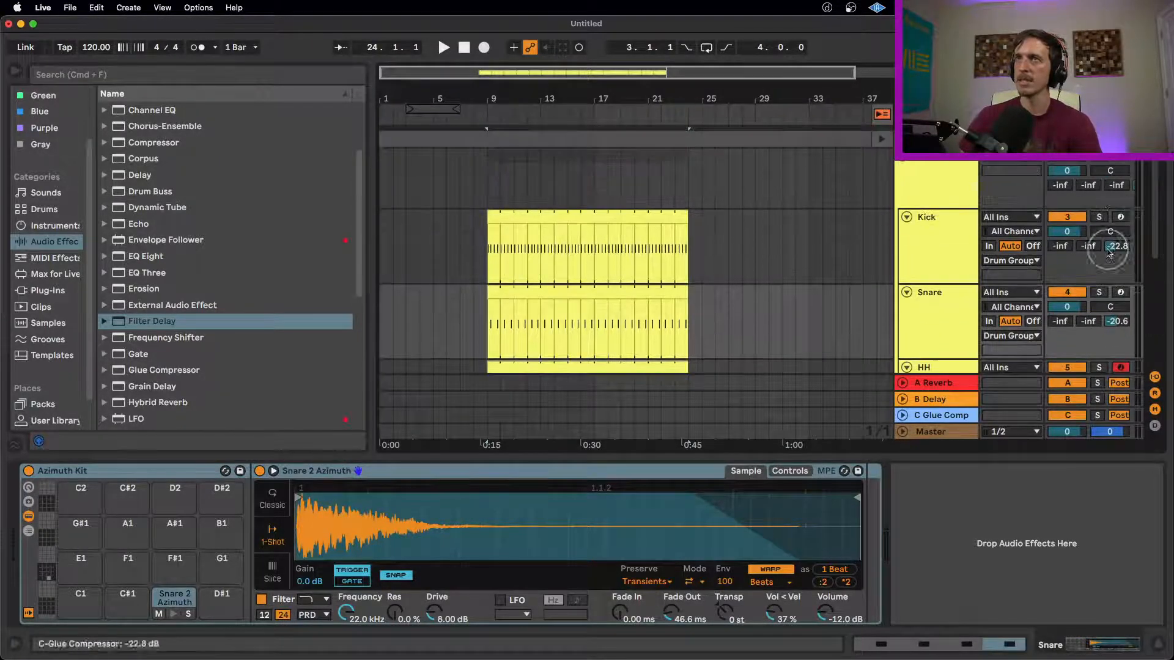
- Reset the Glue Compressor sends to -inf dB on the HH, Snare and Kick tracks
left_click(1120, 186)
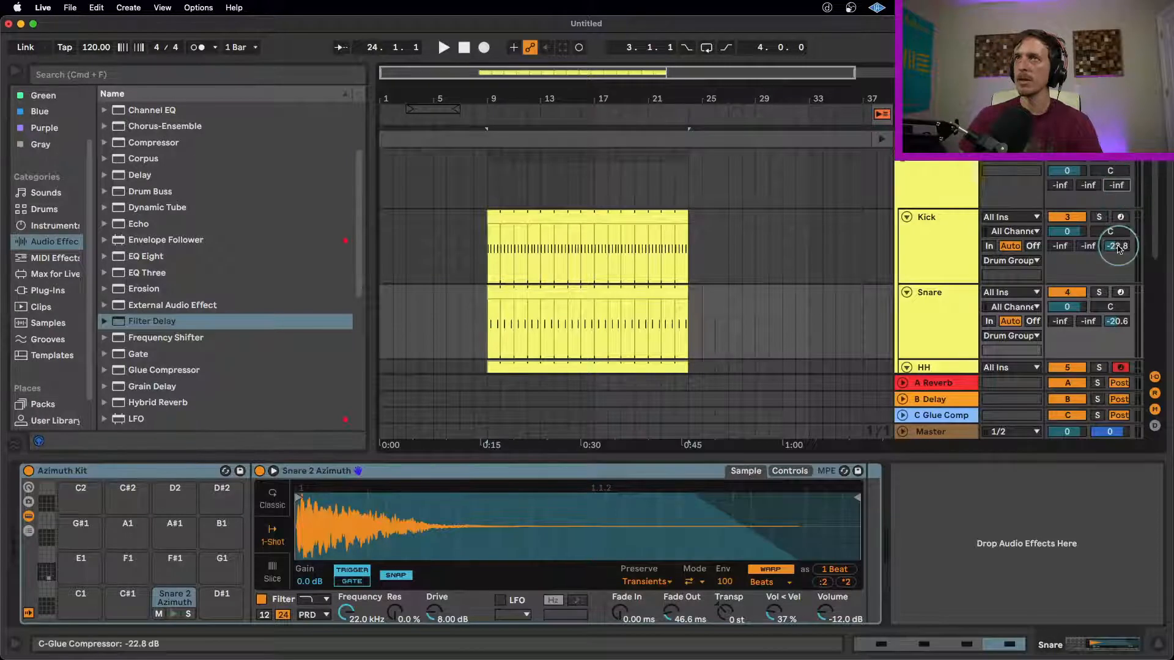
scroll(1118, 320, "down", 1)
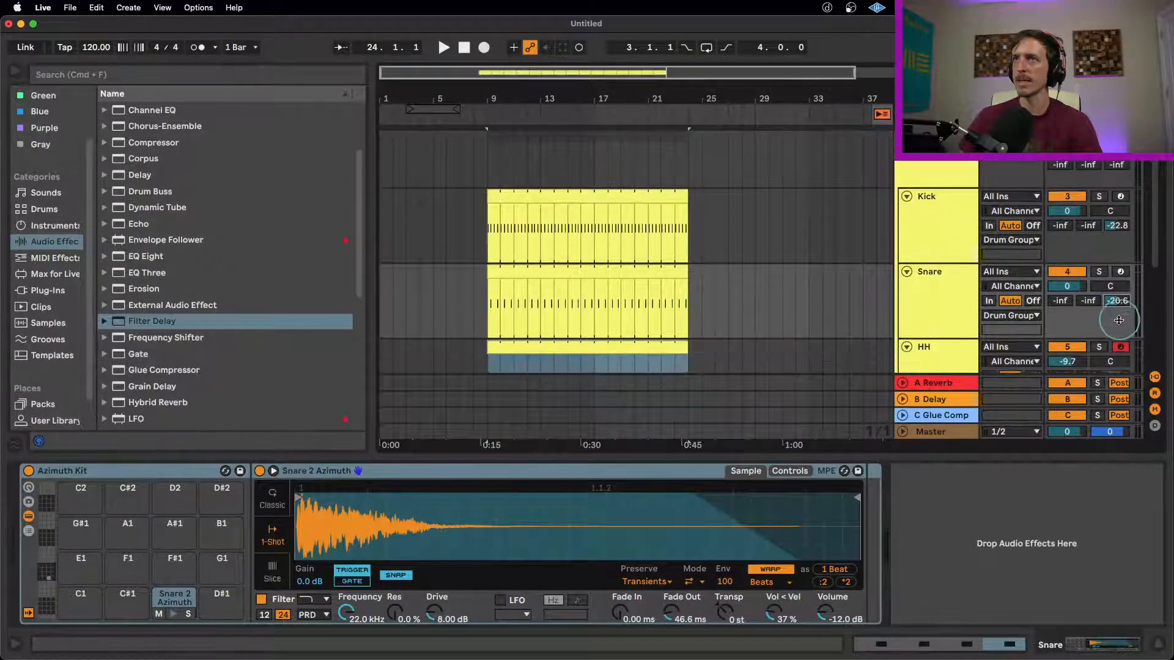
scroll(1119, 319, "down", 1)
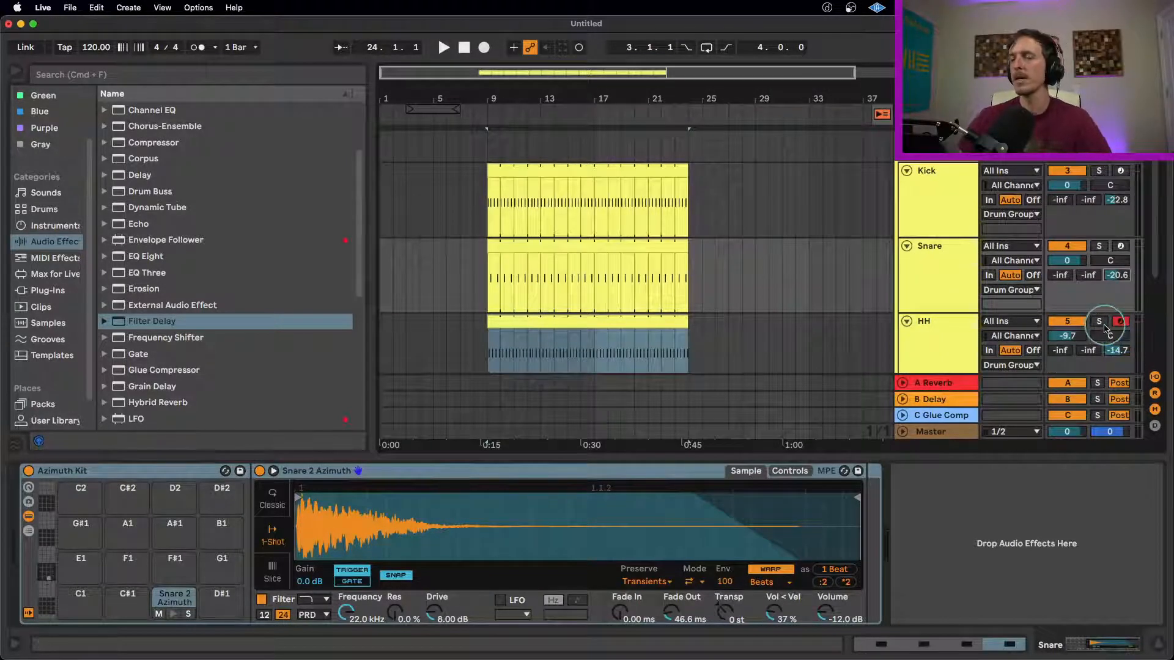
left_click_drag(1117, 350, 1120, 370)
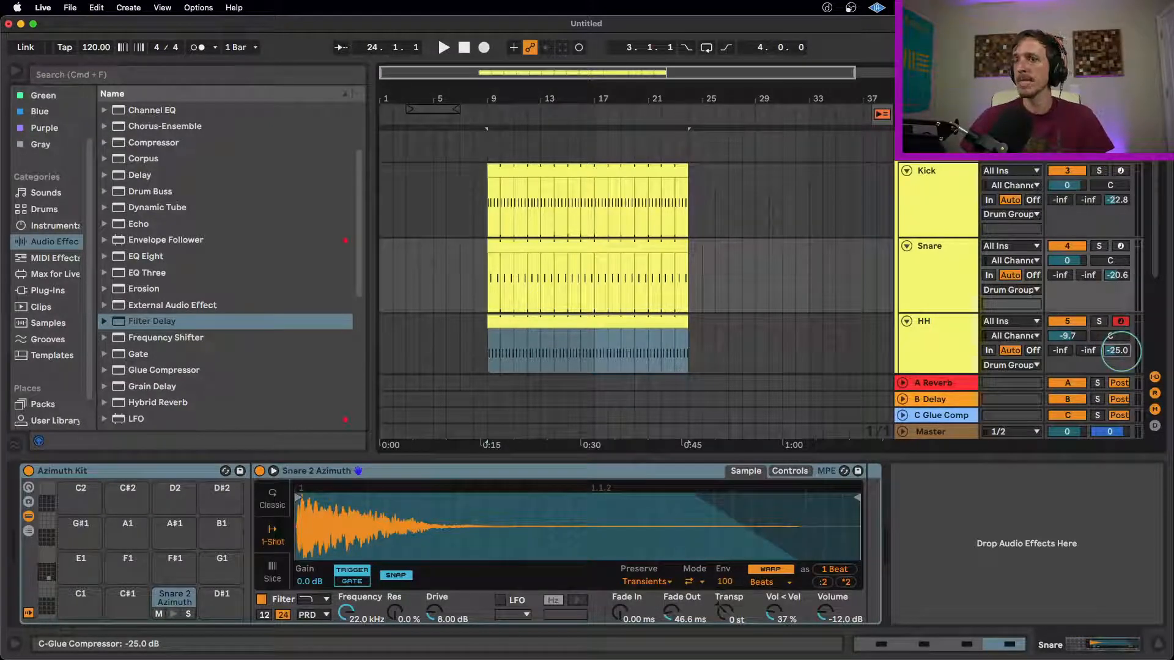
double_click(1121, 351)
double_click(1120, 276)
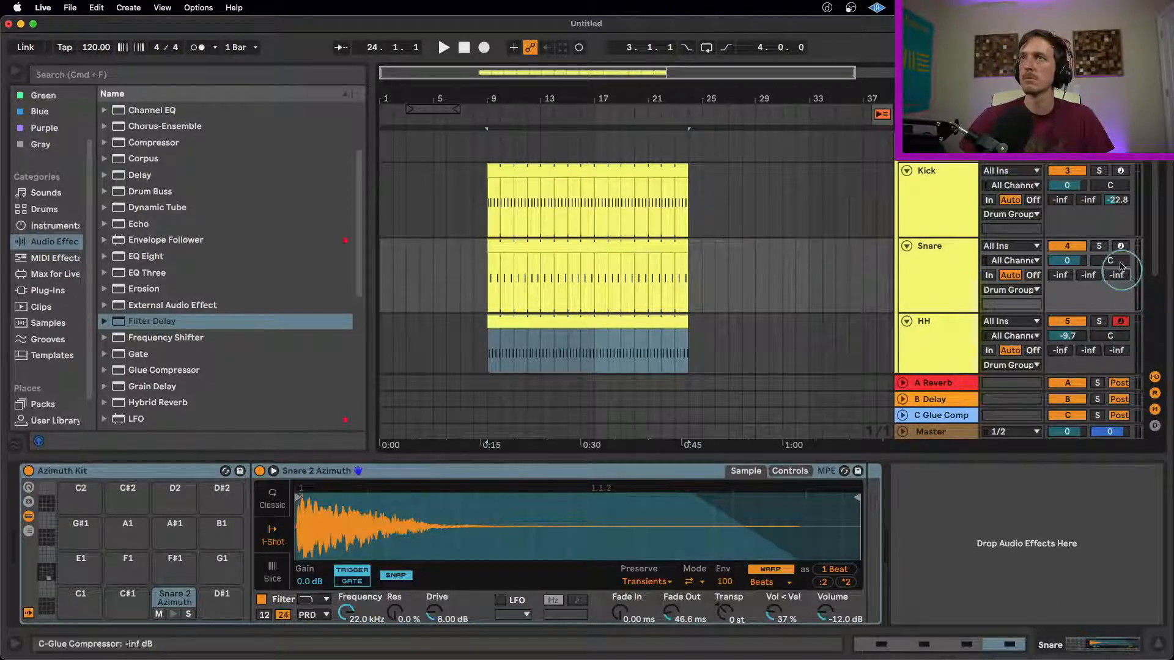
double_click(1117, 200)
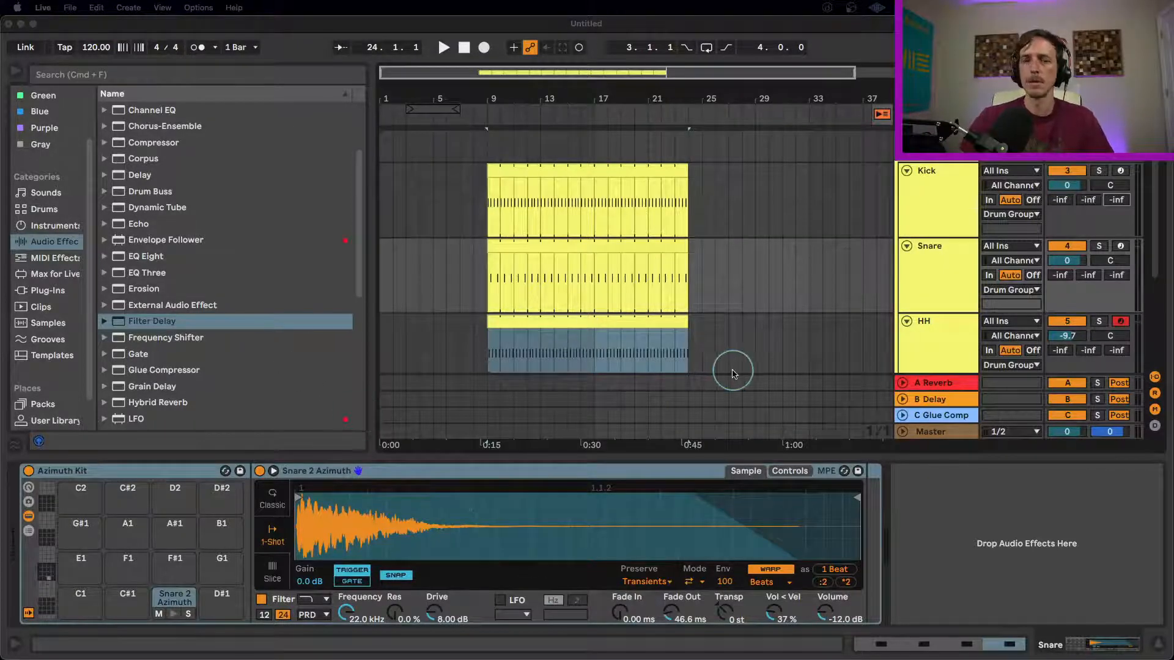
- Switch to Session View, fold the HH track's rack chains and select an empty Drum Group slot
key("Tab")
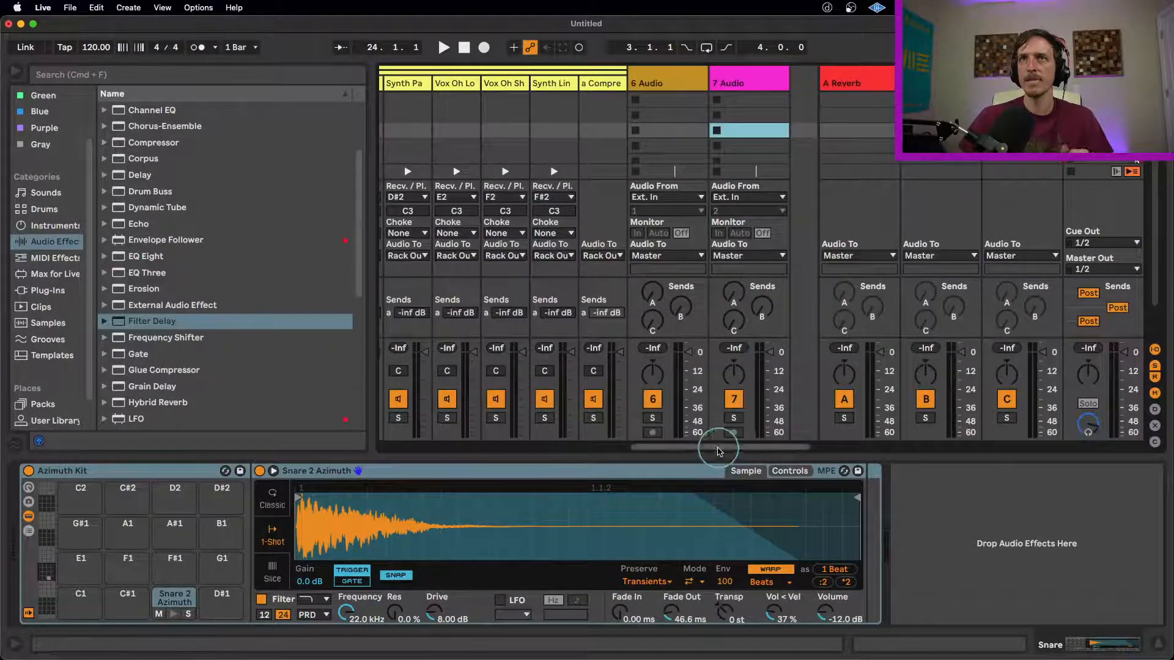
scroll(713, 449, "left", 10)
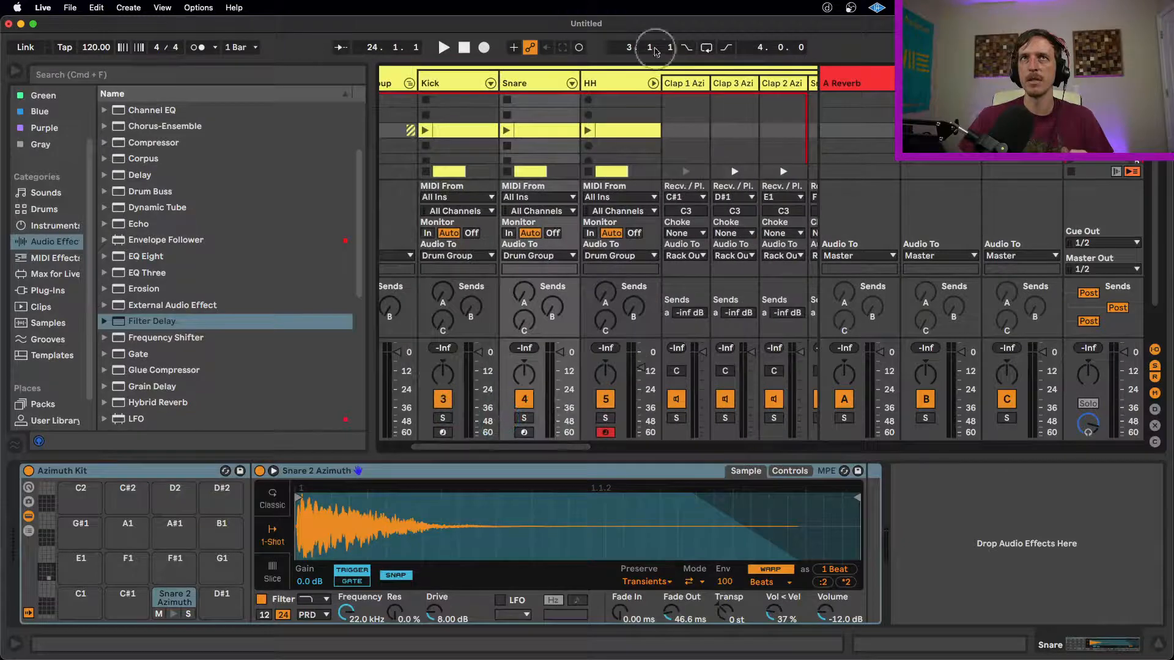
left_click(653, 83)
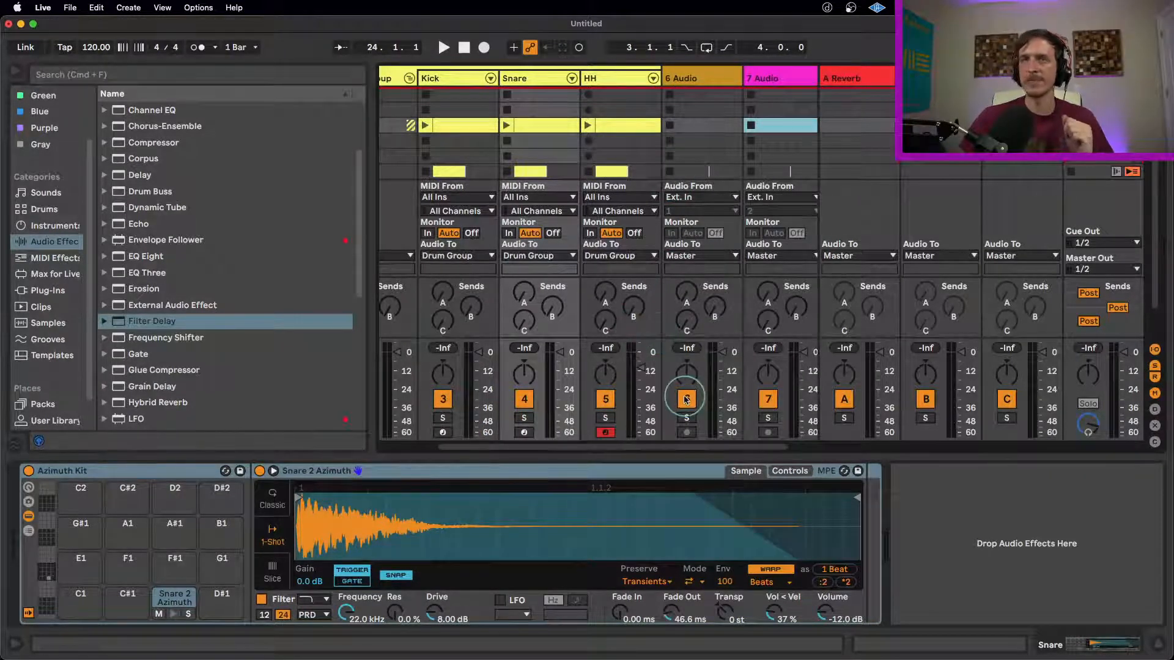
left_click_drag(691, 446, 622, 443)
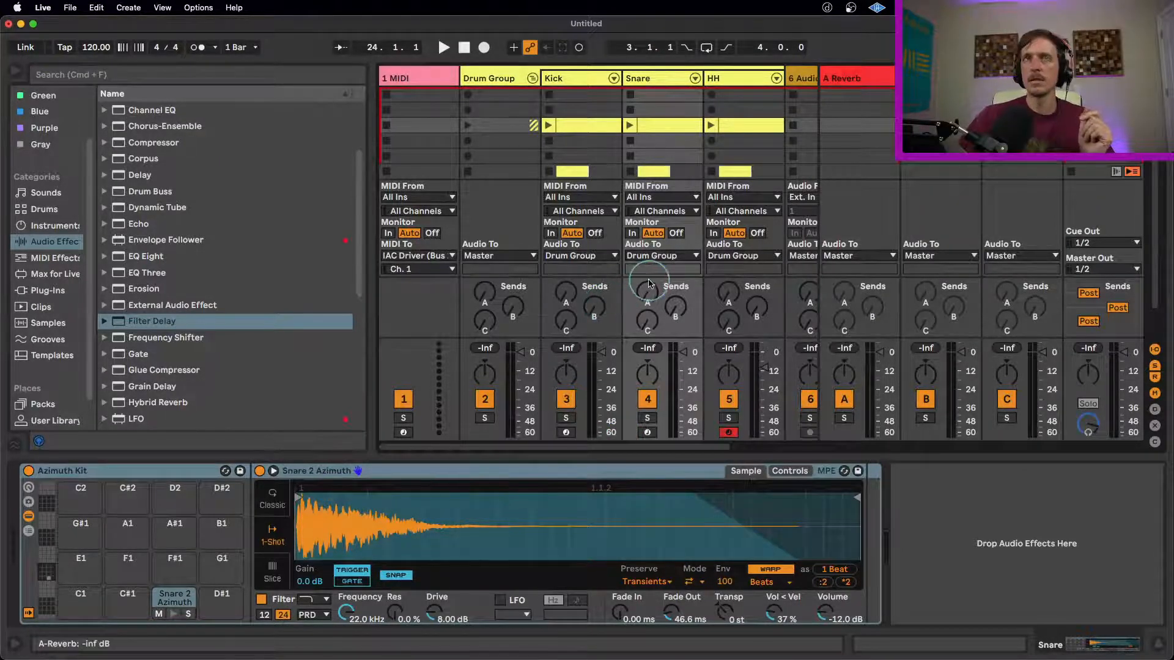
left_click(498, 110)
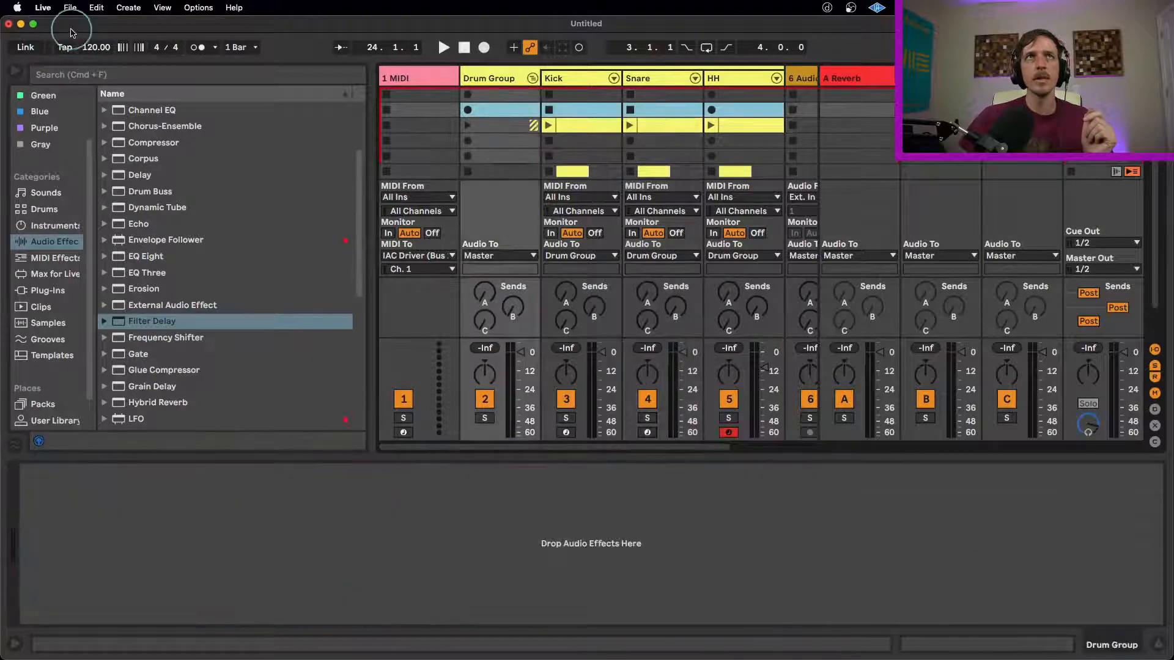
- Open the recent Live Set "Sampel Pack Challenge 2" without saving the untitled set
left_click(70, 7)
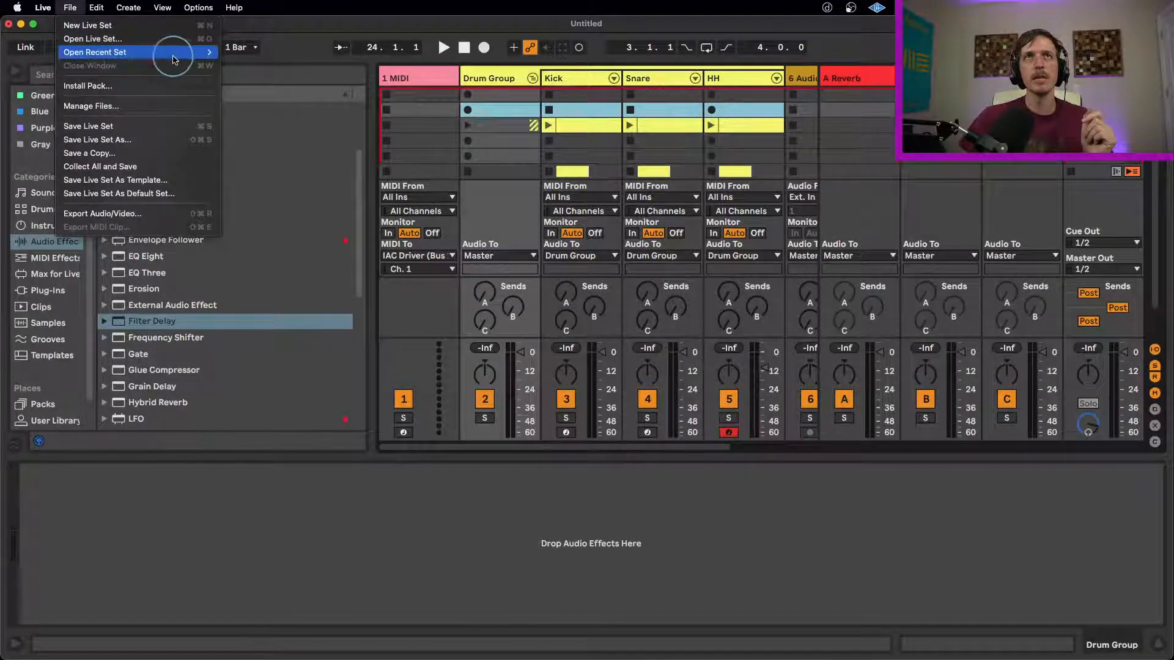
mouse_move(190, 54)
left_click(246, 53)
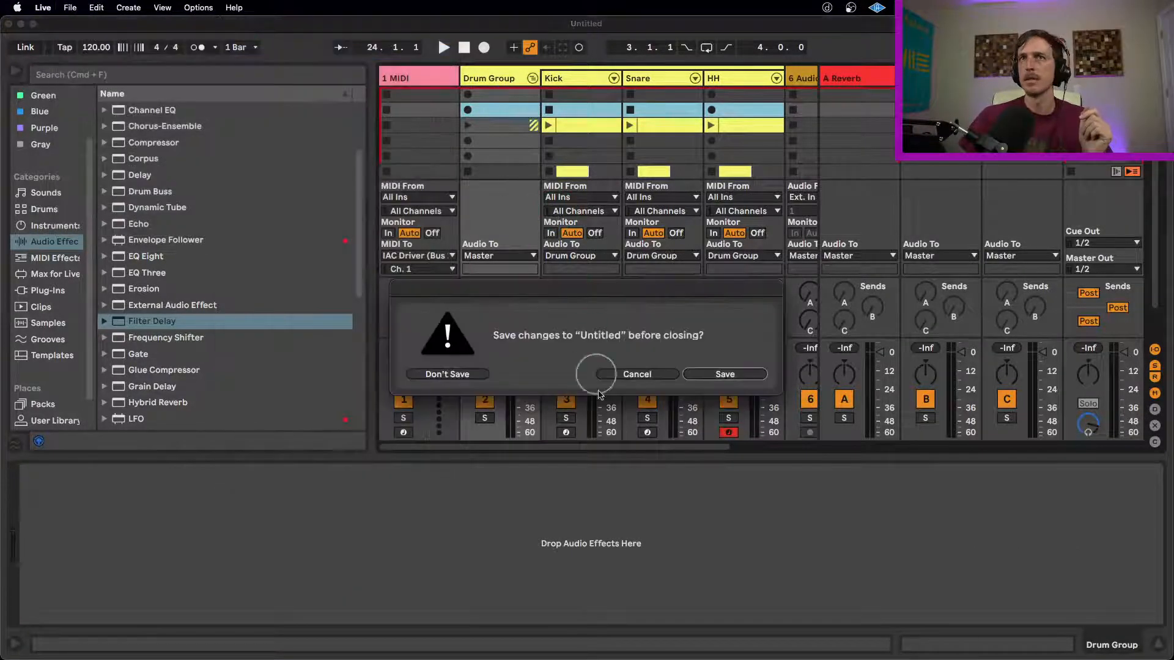
left_click(453, 375)
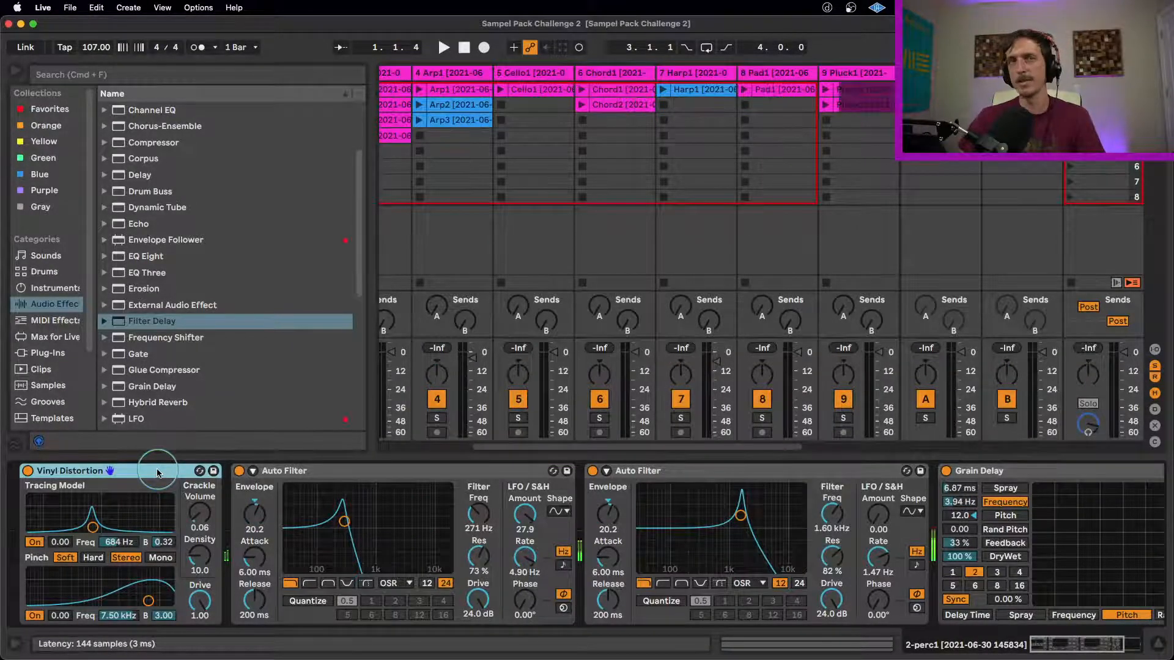
- Clear the perc1 track's device chain, deleting Vinyl Distortion, both Auto Filters and Grain Delay
key("BackSpace")
key("BackSpace")
key("BackSpace")
key("BackSpace")
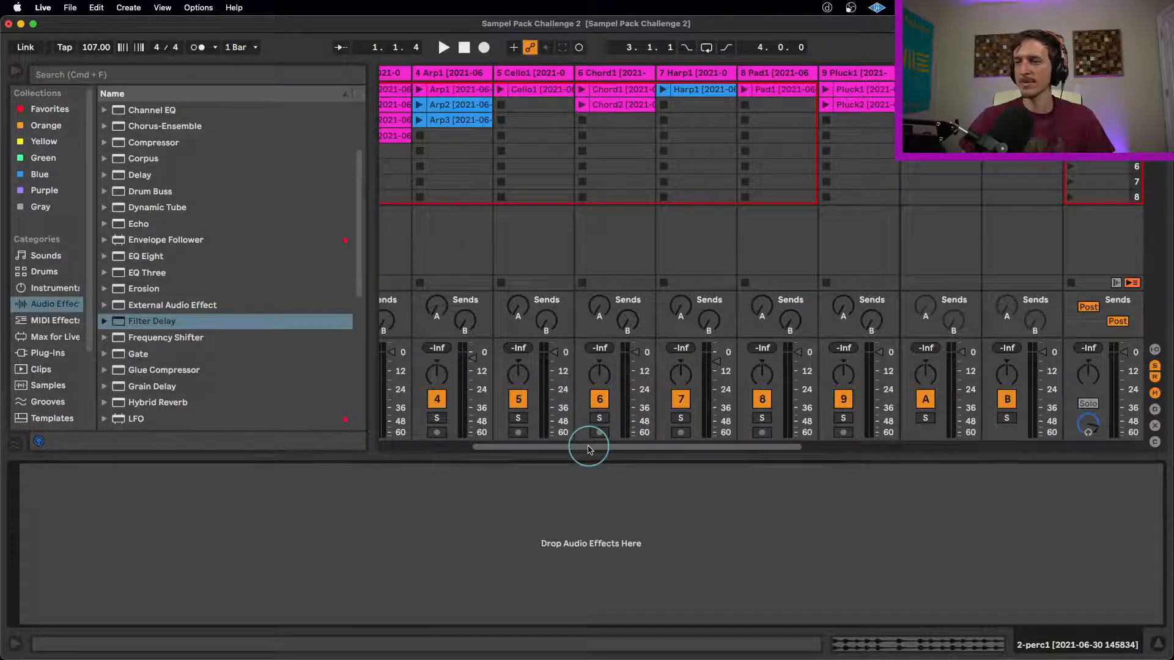
- Open the perc3 clip on the perc1 track, play it and set the track volume to -5.0 dB
left_click_drag(588, 449, 484, 422)
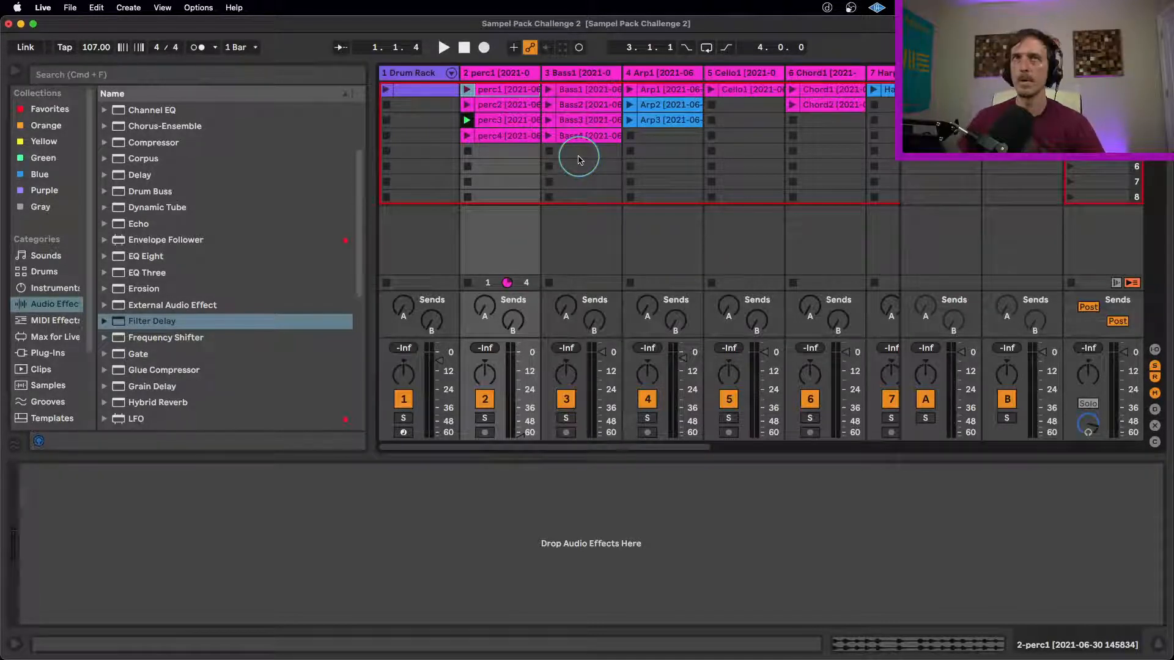
left_click(508, 126)
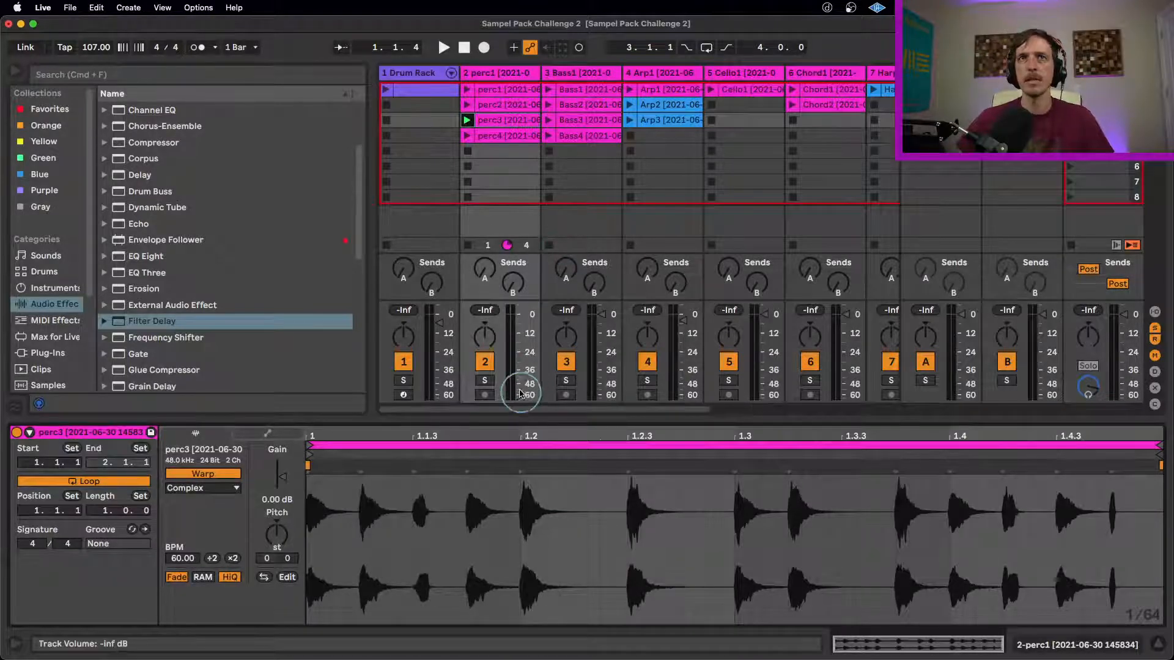
key("space")
left_click_drag(520, 393, 520, 379)
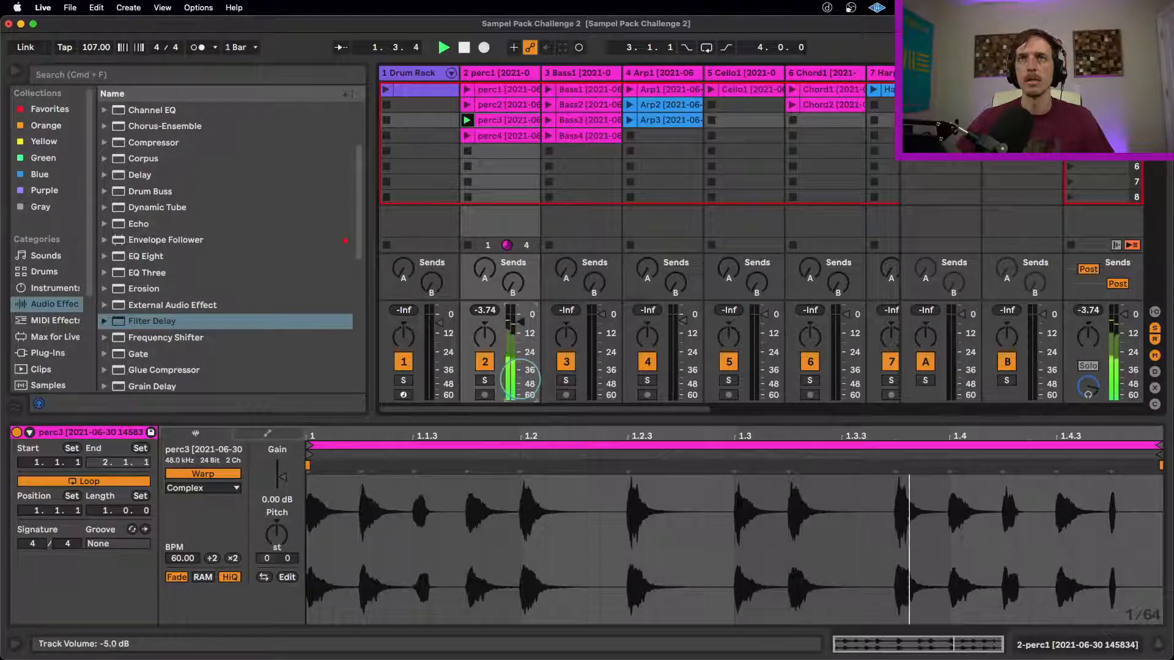
key("space")
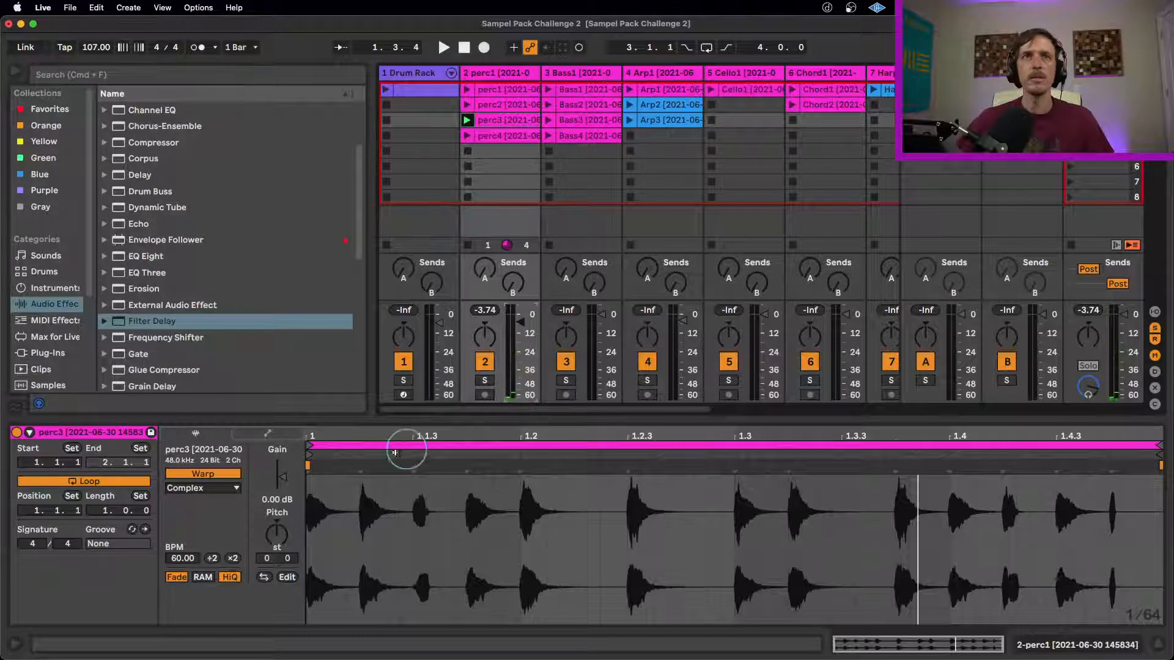
- Transpose the perc3 clip up 6 semitones, audition it and show the perc1 track's device chain
left_click_drag(277, 536, 277, 521)
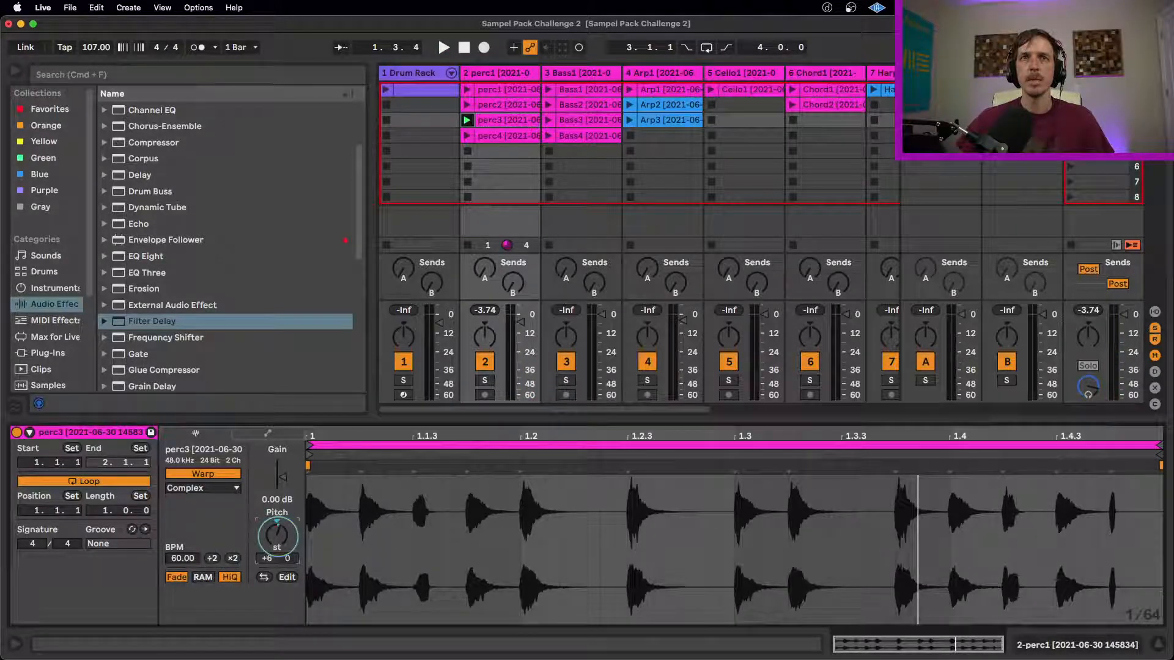
key("space")
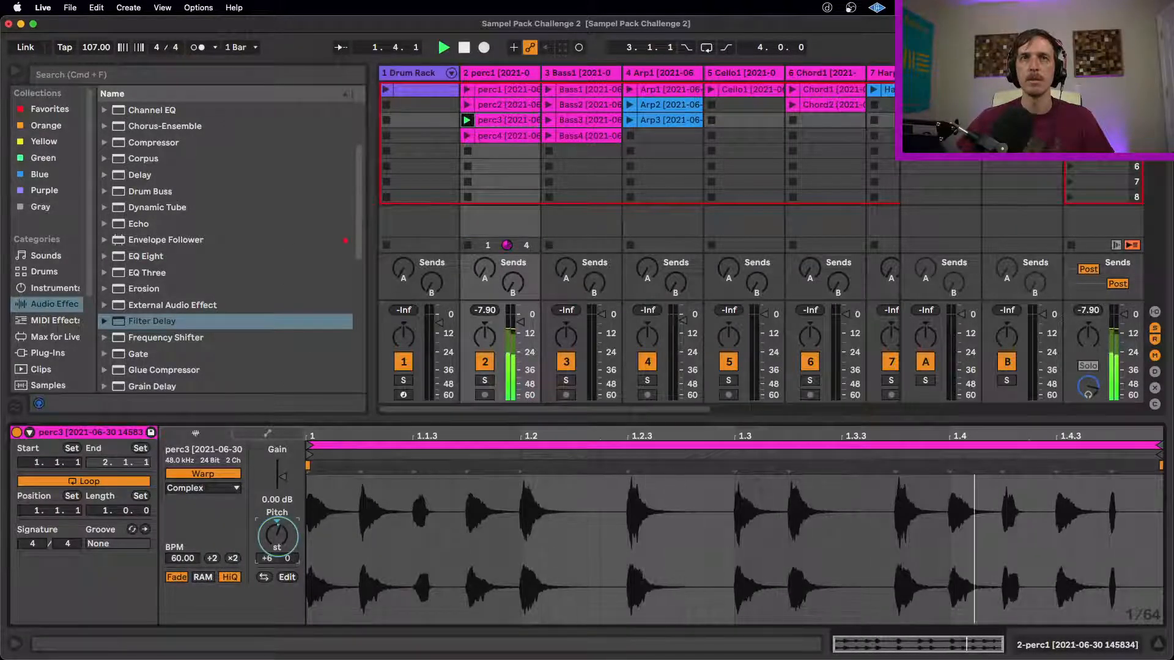
left_click(500, 73)
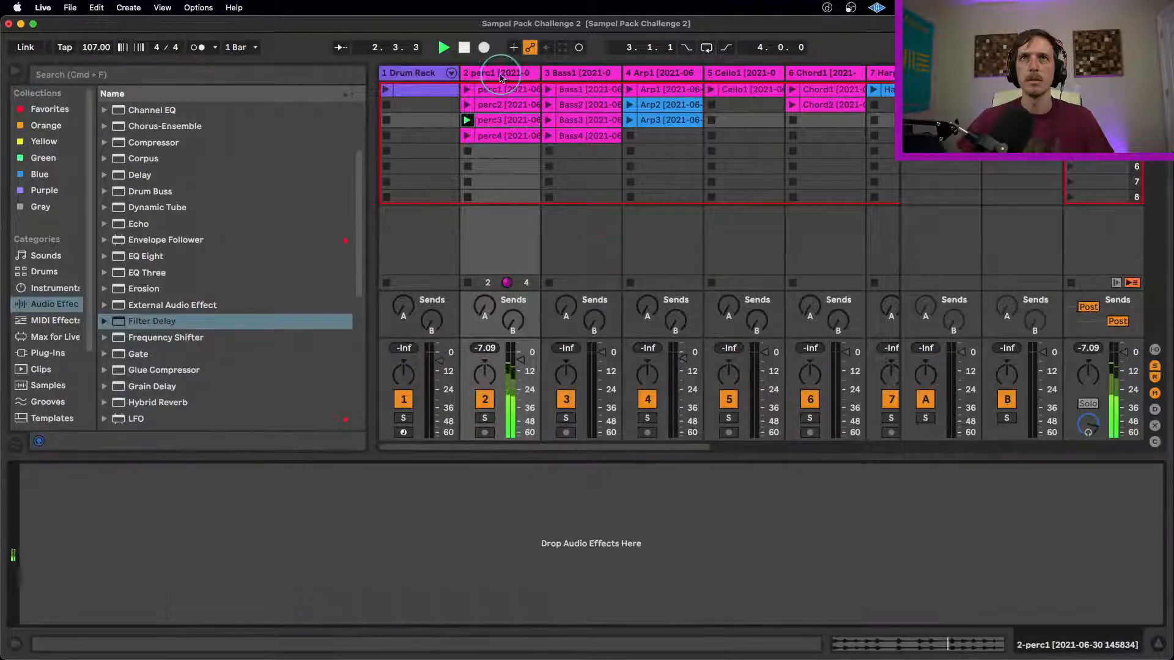
key("space")
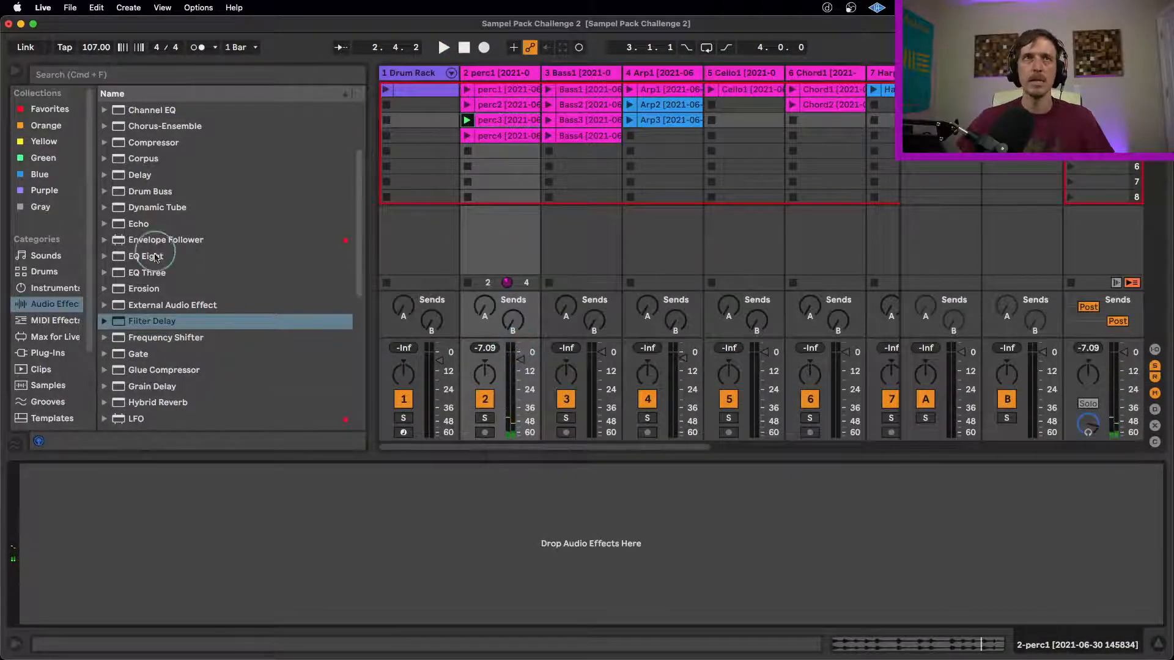
- Add an EQ Eight to the perc1 track, with its low cut at about 1.74 kHz and high cut at 17.4 kHz
left_click_drag(157, 256, 333, 578)
key("space")
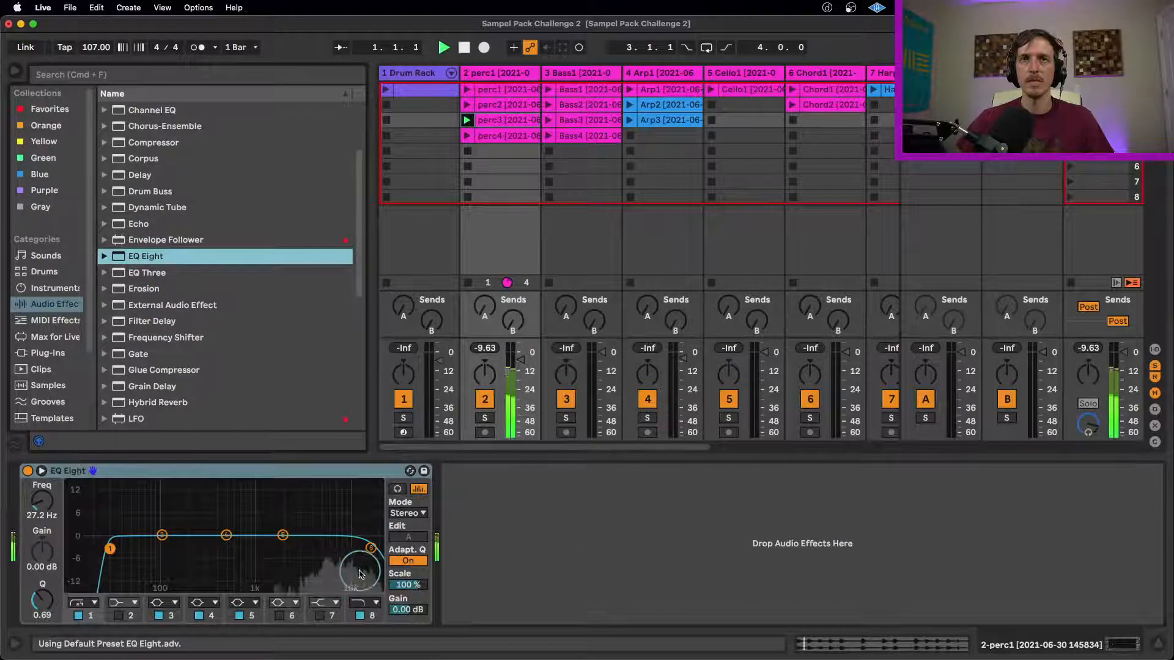
left_click(126, 553)
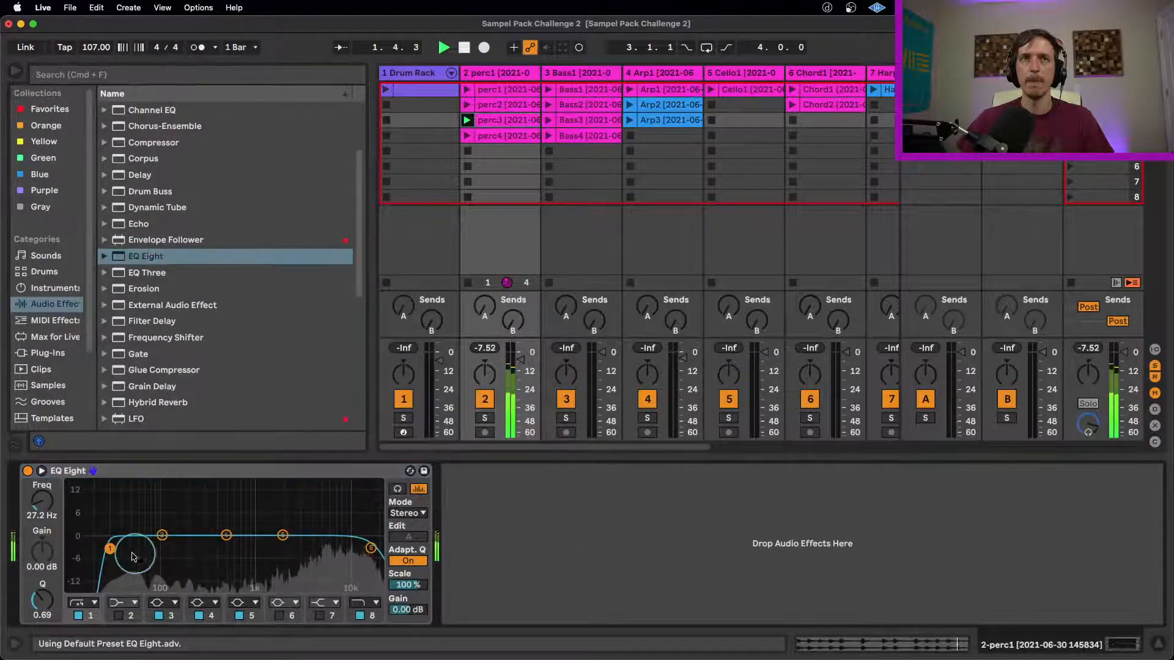
left_click_drag(113, 549, 276, 552)
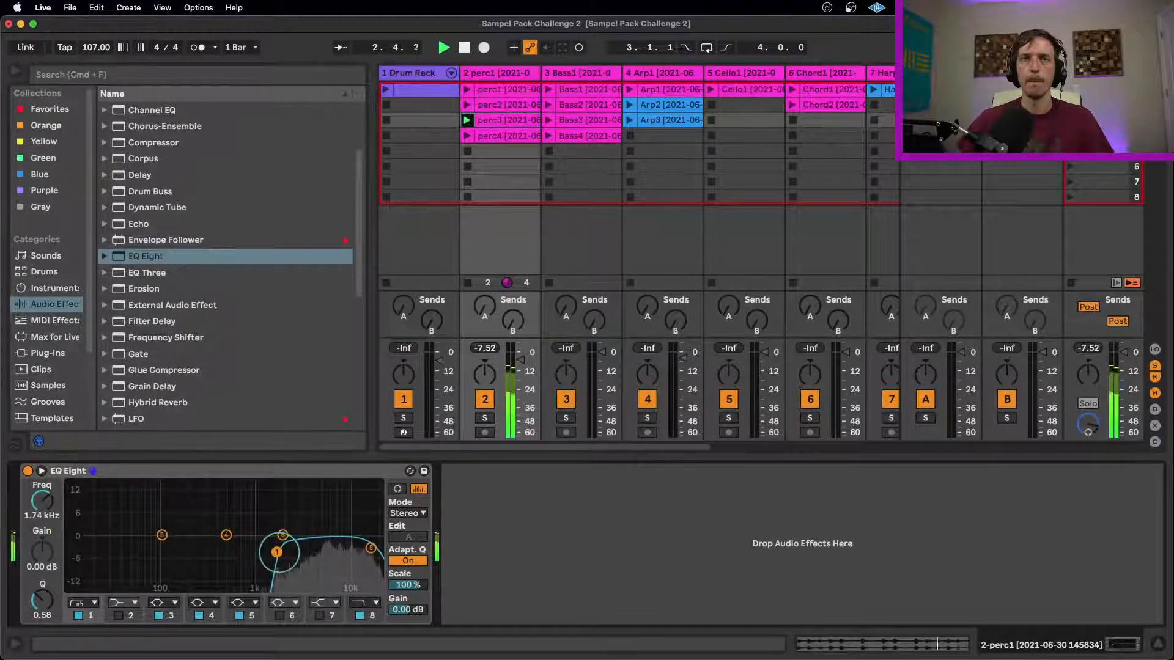
left_click_drag(371, 547, 369, 554)
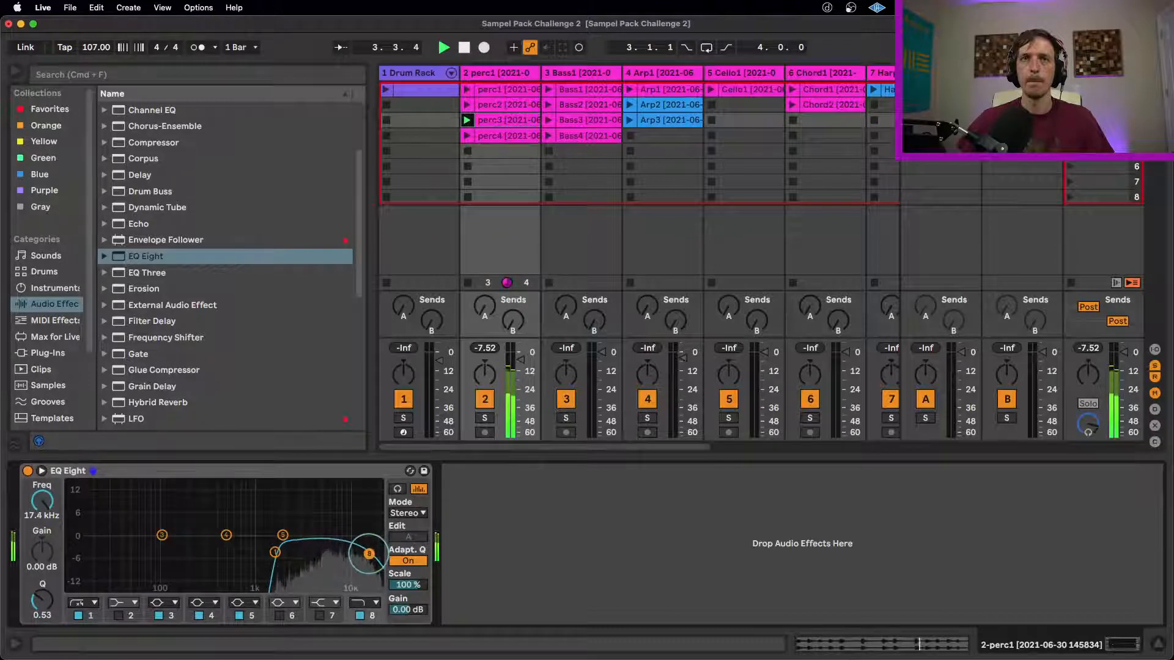
key("space")
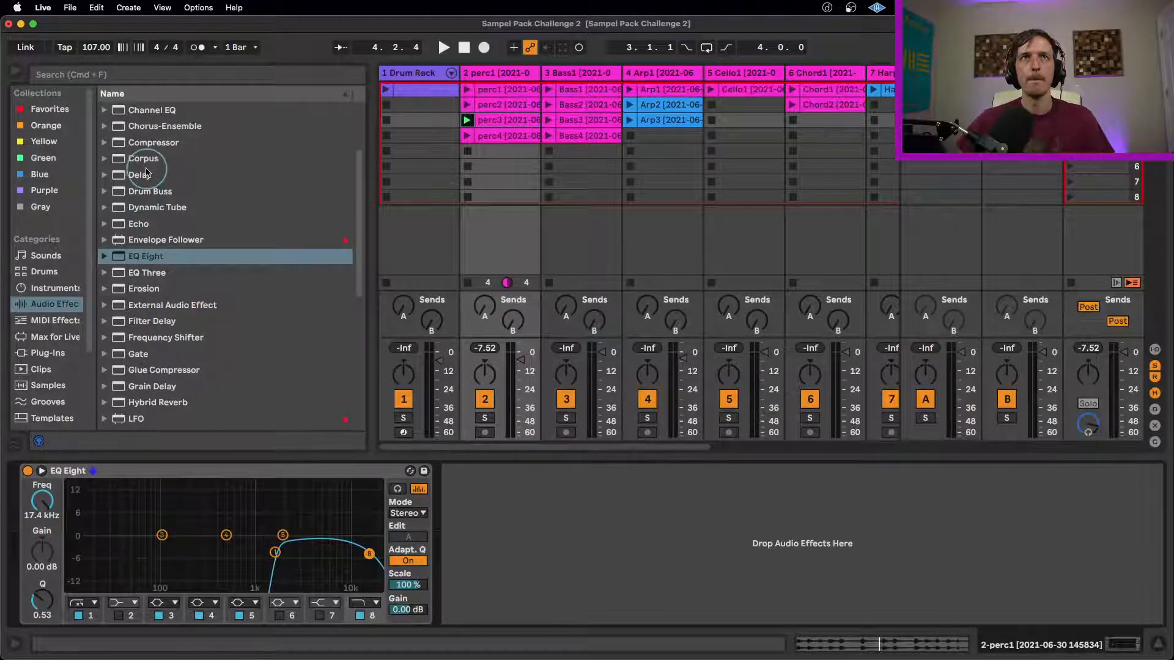
- Add a Delay after the EQ Eight with filter 3.00 kHz, width 4.41, feedback 25% and dry/wet 22%
left_click_drag(139, 175, 492, 580)
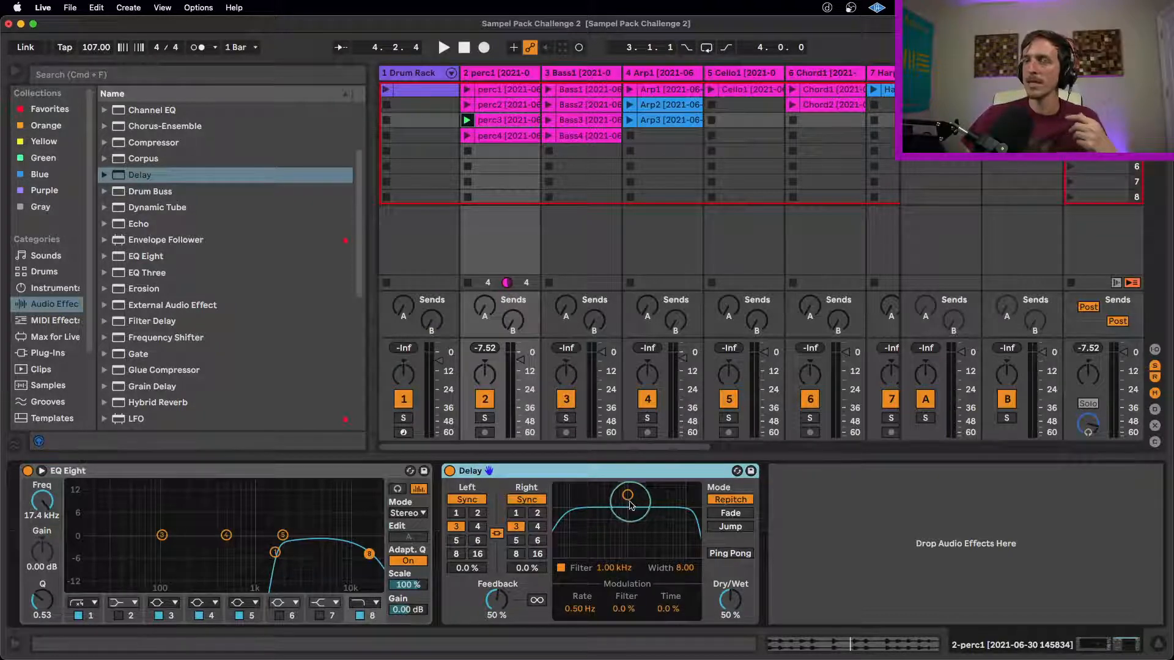
key("space")
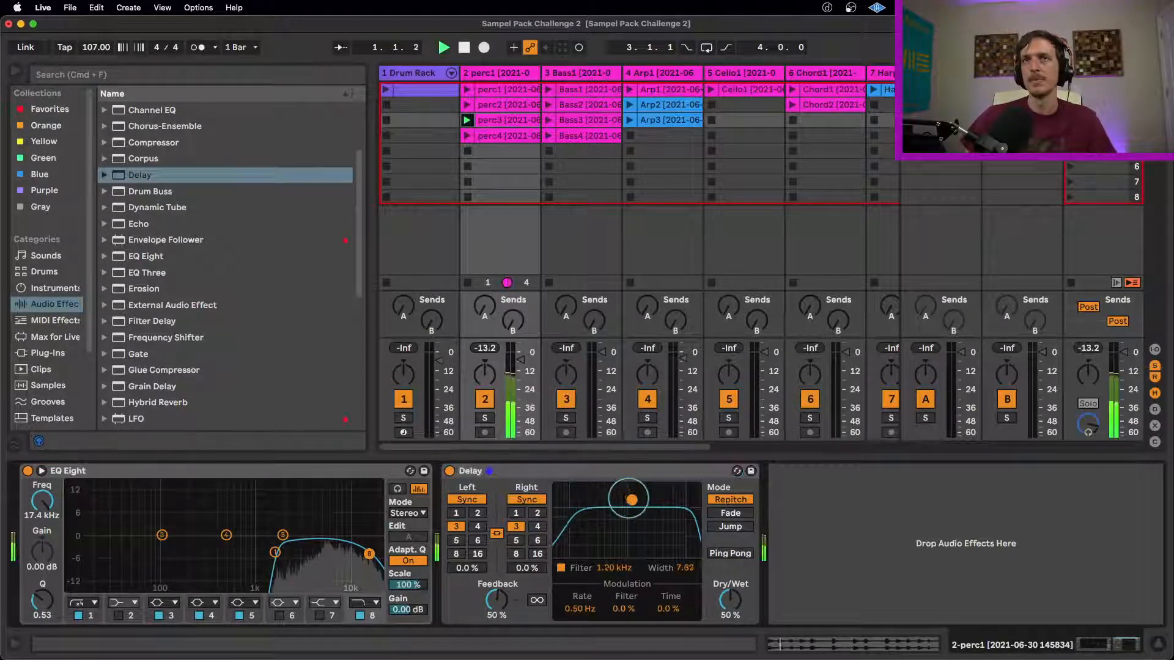
left_click_drag(627, 495, 653, 523)
left_click_drag(496, 599, 497, 636)
left_click_drag(743, 601, 743, 630)
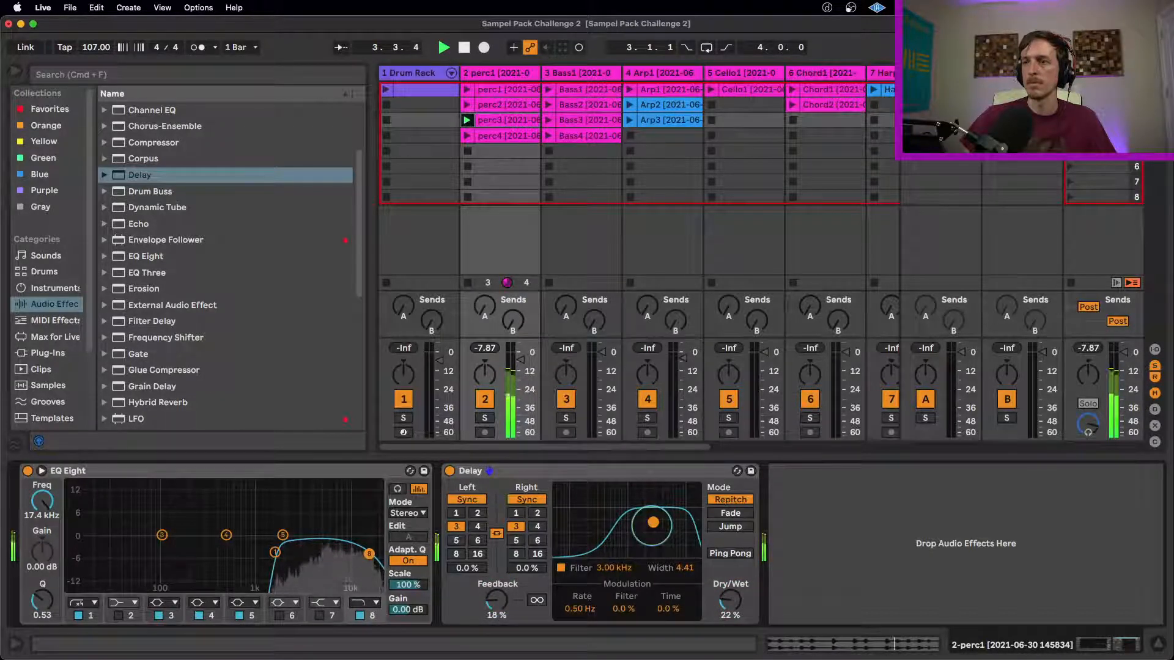
left_click_drag(497, 602, 496, 593)
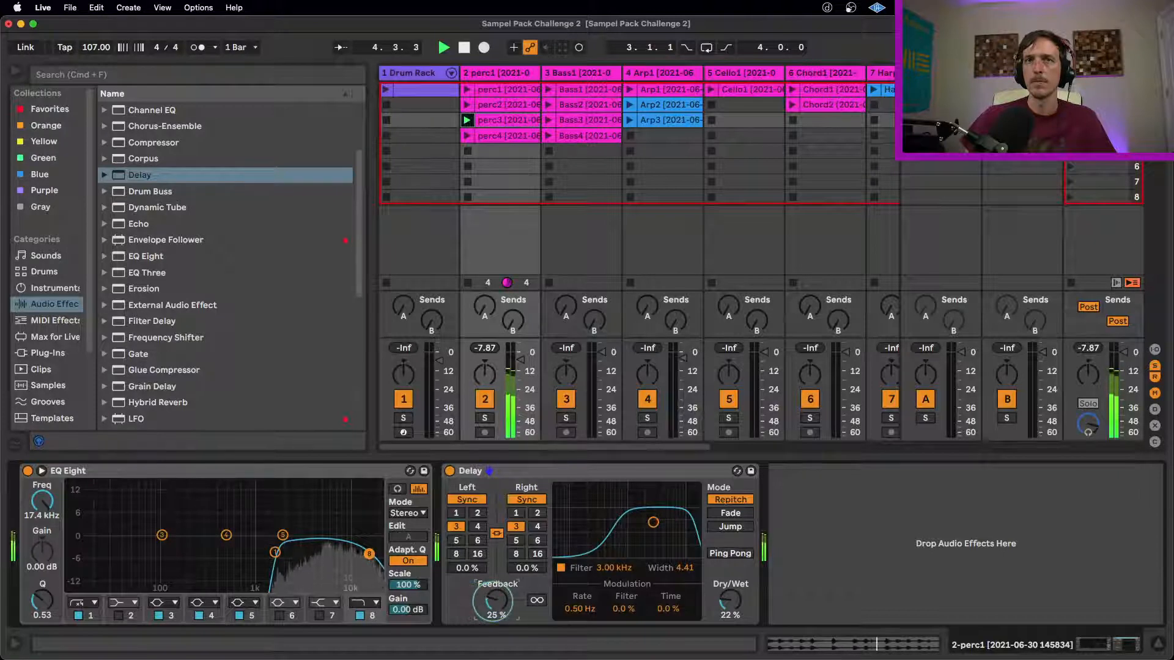
- Show the Drum Rack track's devices and browse the Purple collection and the Drums category
left_click(416, 110)
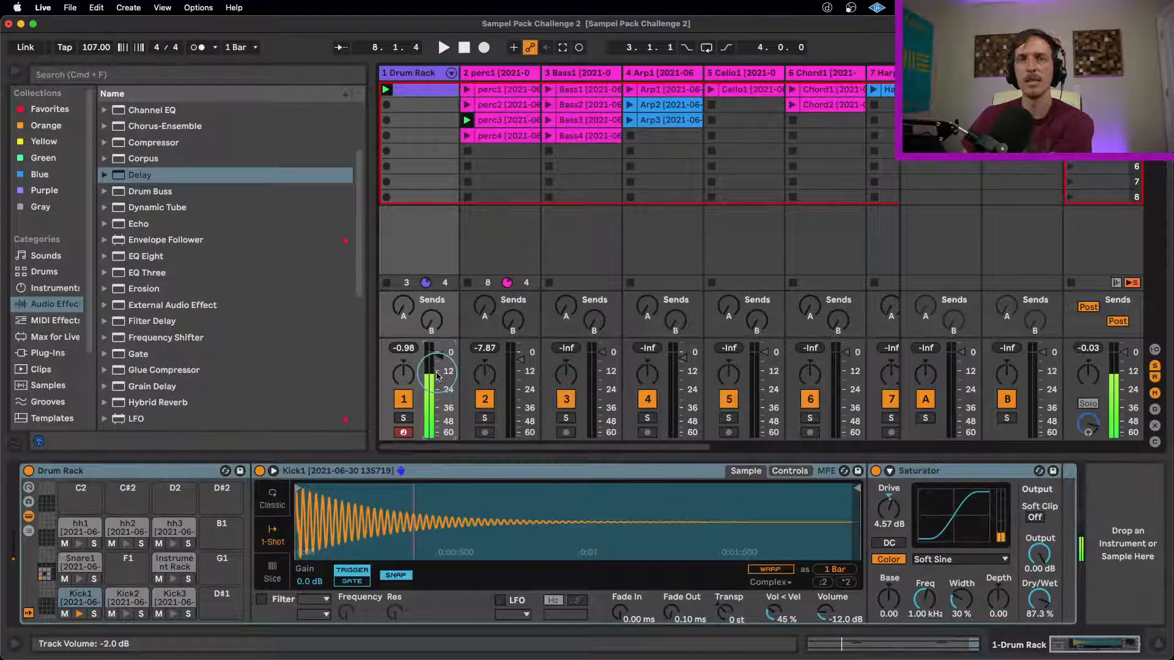
left_click(51, 188)
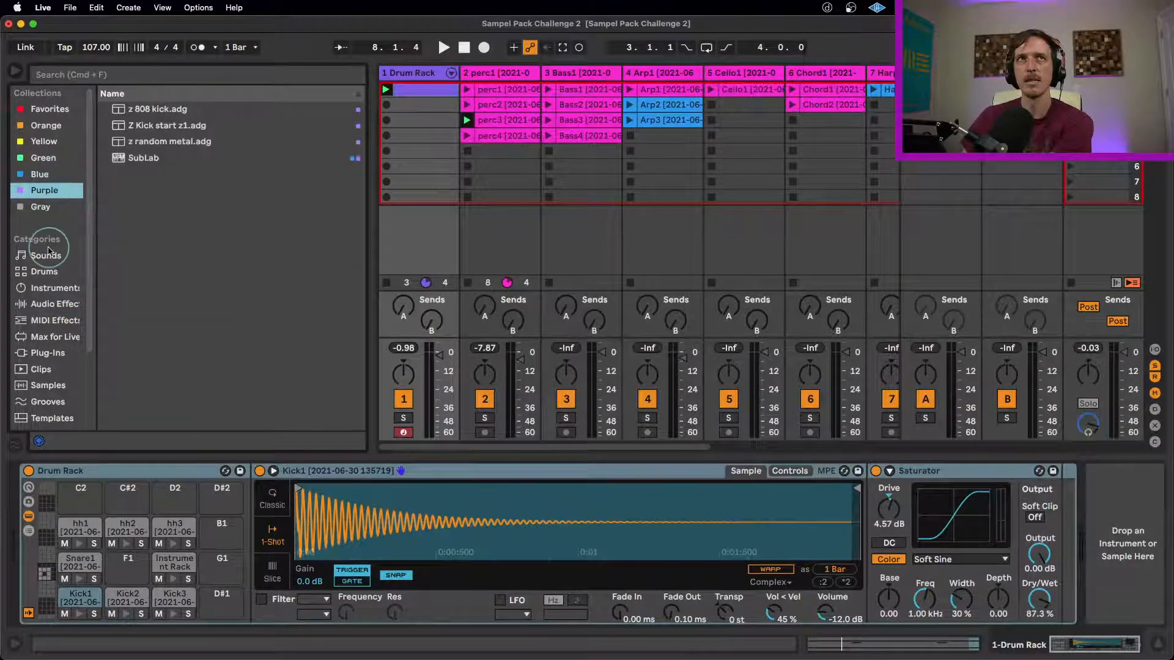
left_click(53, 272)
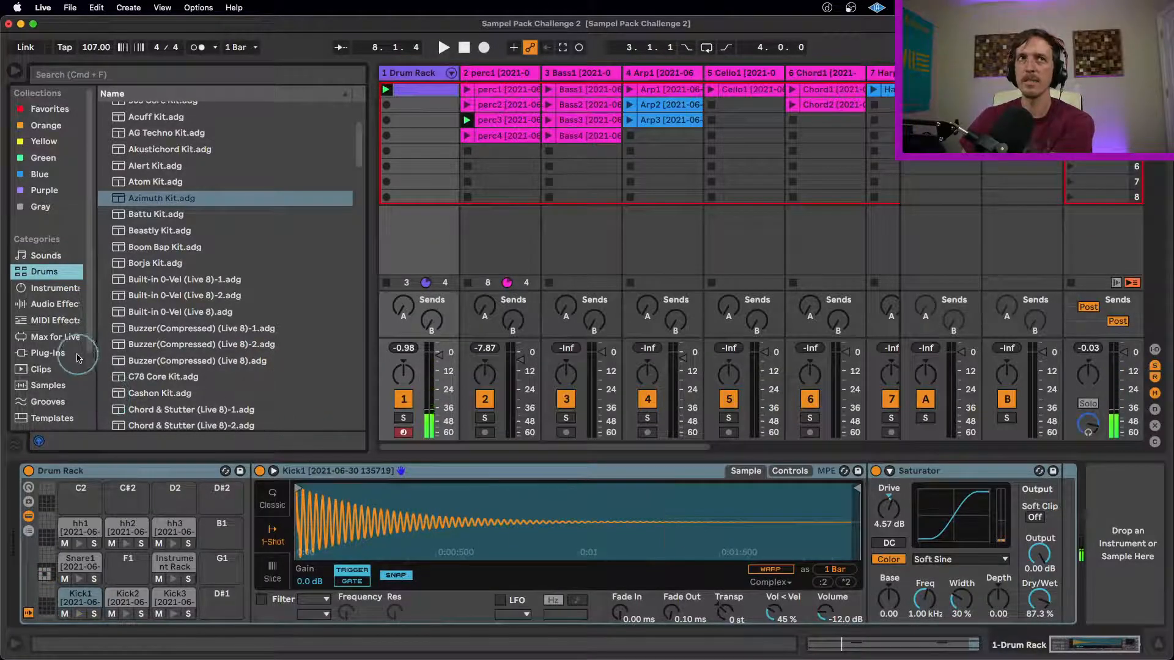
- Search the Samples category for "kic" and preview several of the kick samples
scroll(55, 370, "down", 1)
left_click(49, 369)
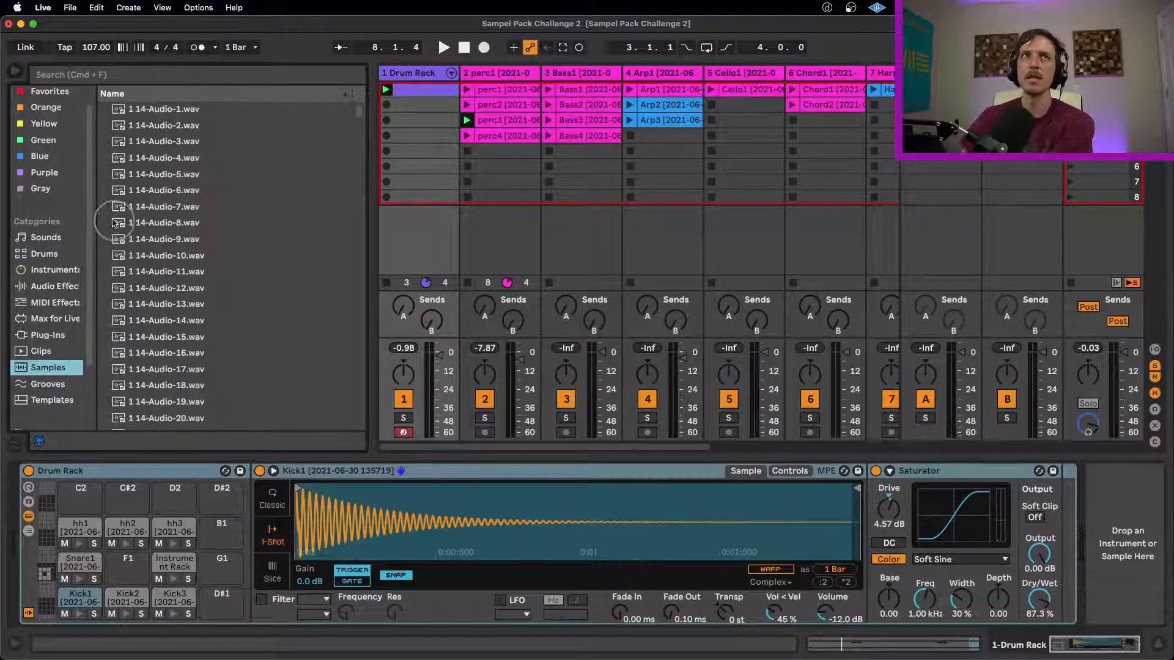
left_click(98, 75)
type("kic")
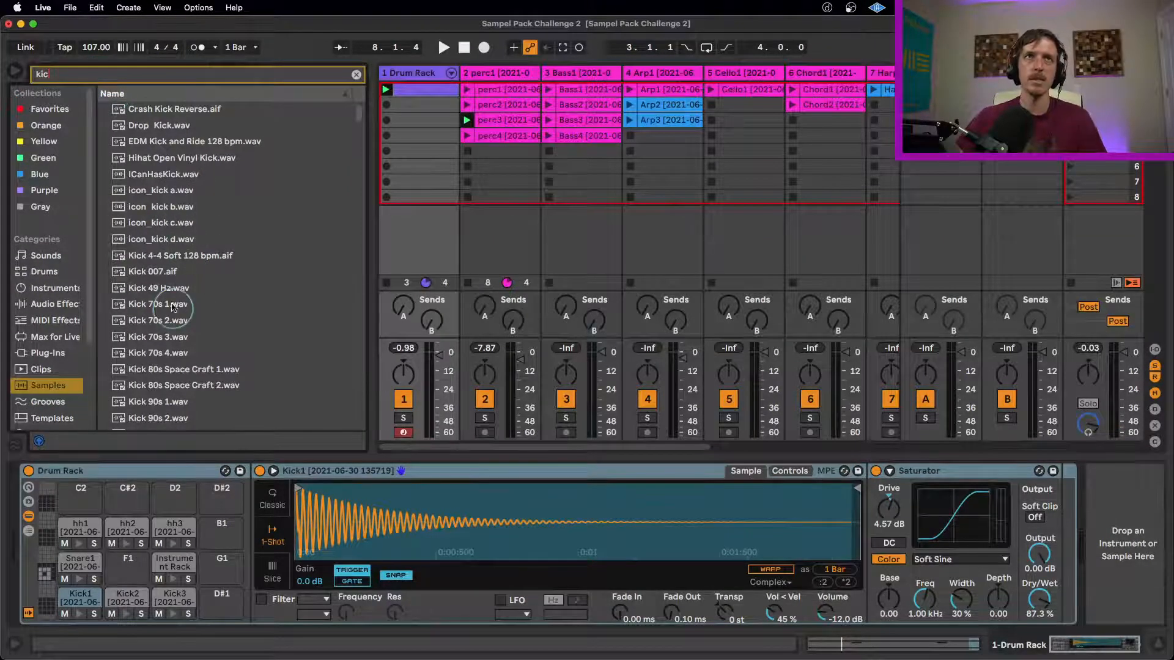
left_click(149, 207)
left_click(166, 224)
left_click(164, 141)
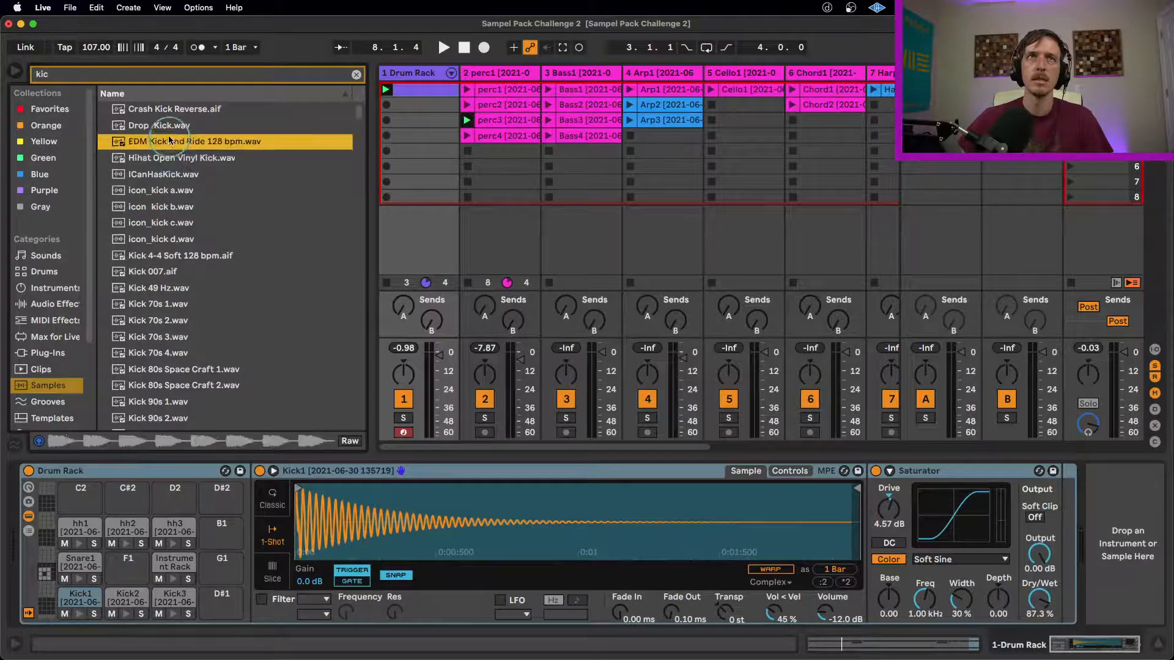
- Layer Drop_Kick.wav with Kick1 on its drum pad, audition the beat and give the Kick1 layer a 61.0 ms fade-in
left_click(170, 126)
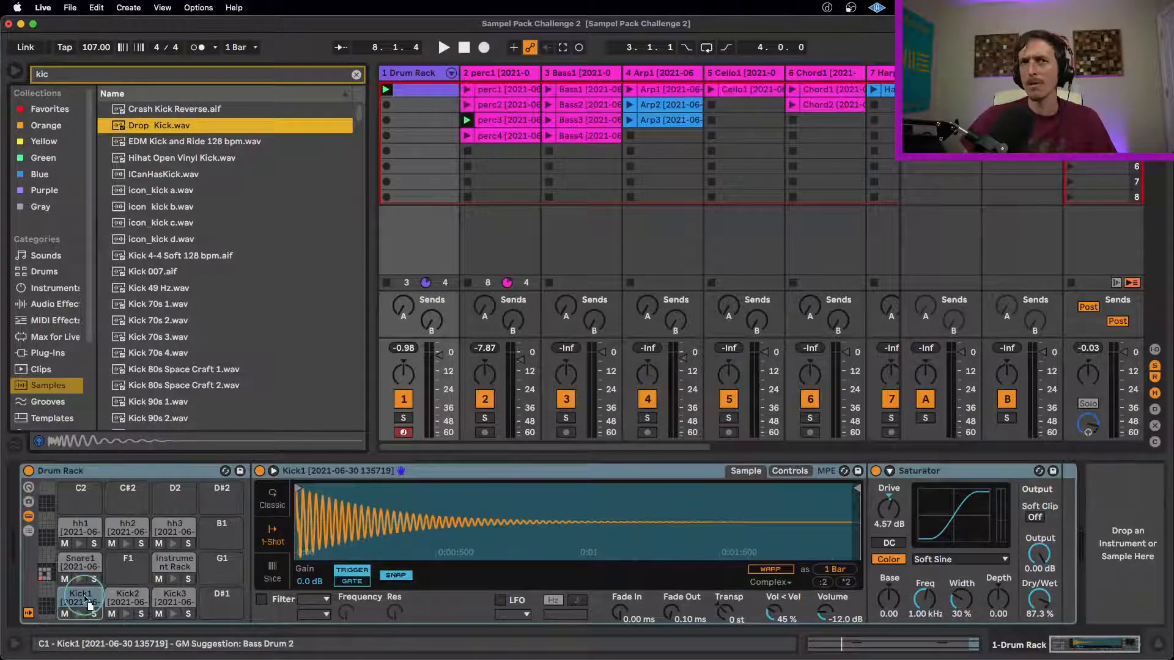
left_click_drag(83, 596, 85, 599)
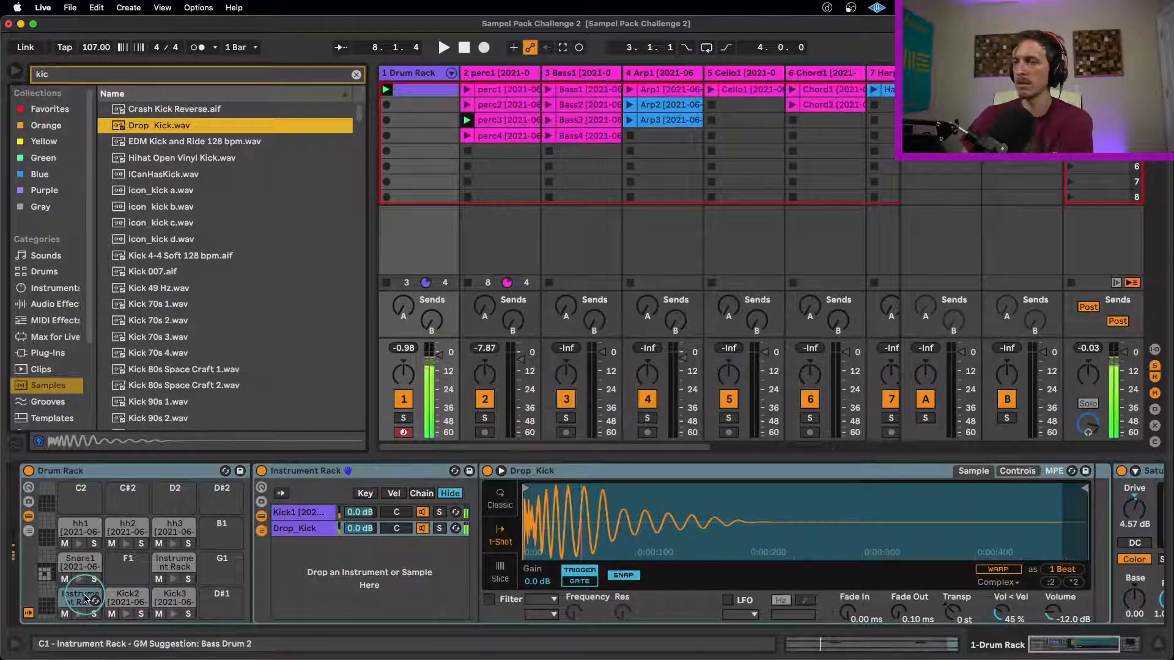
key("space")
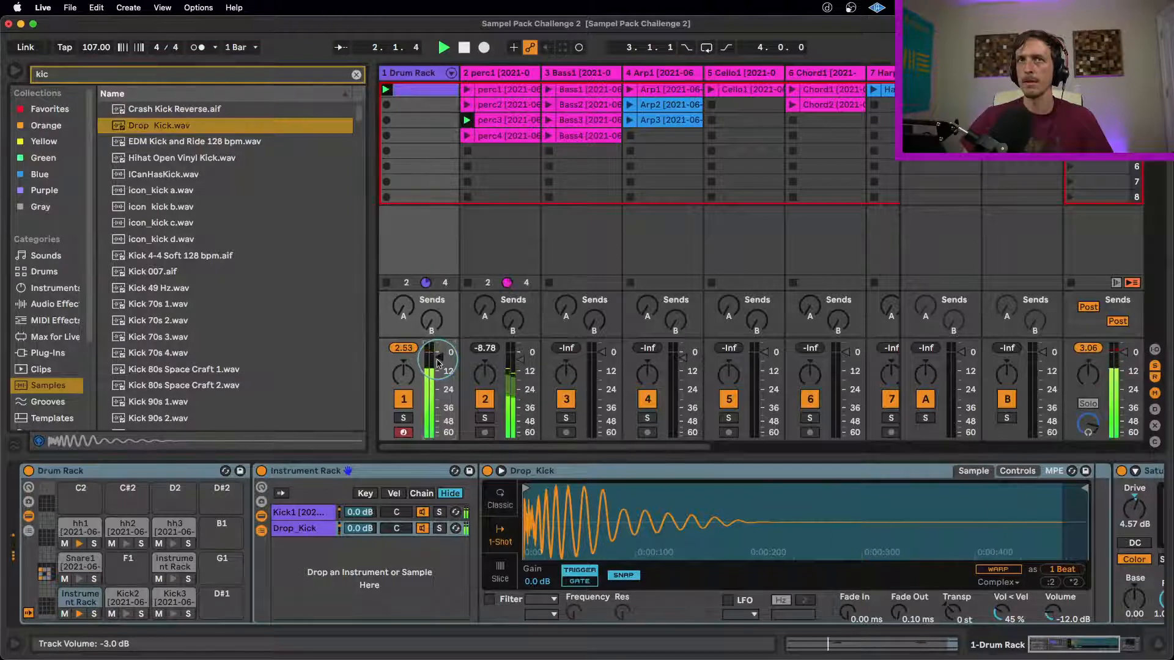
key("space")
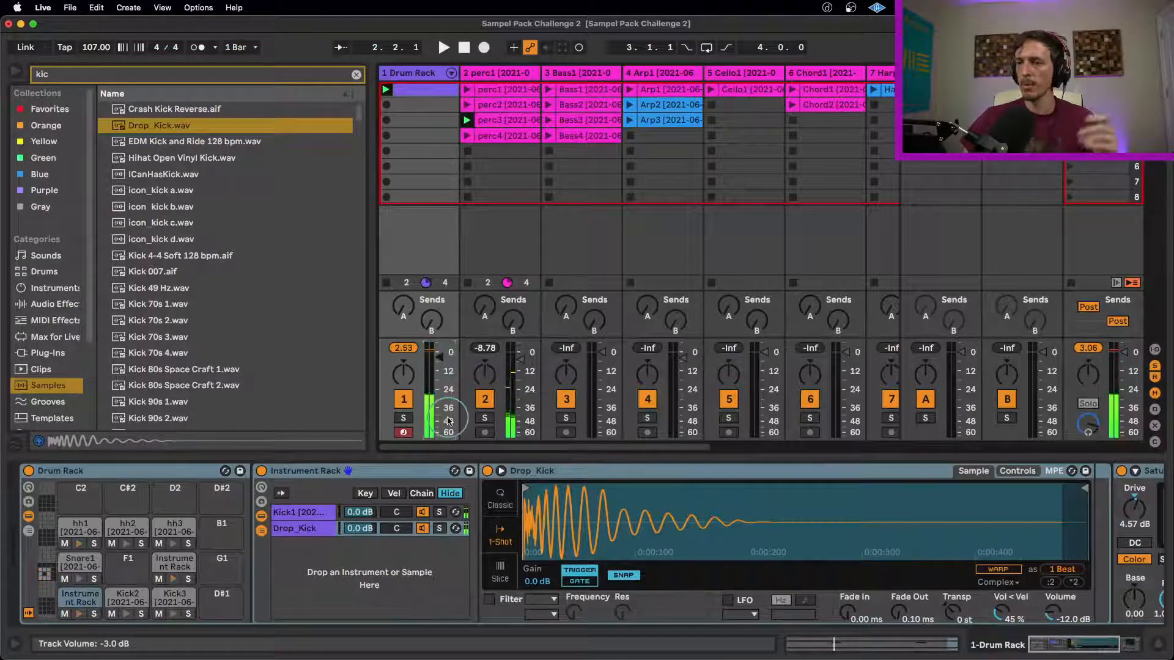
left_click(309, 518)
left_click_drag(848, 611, 849, 619)
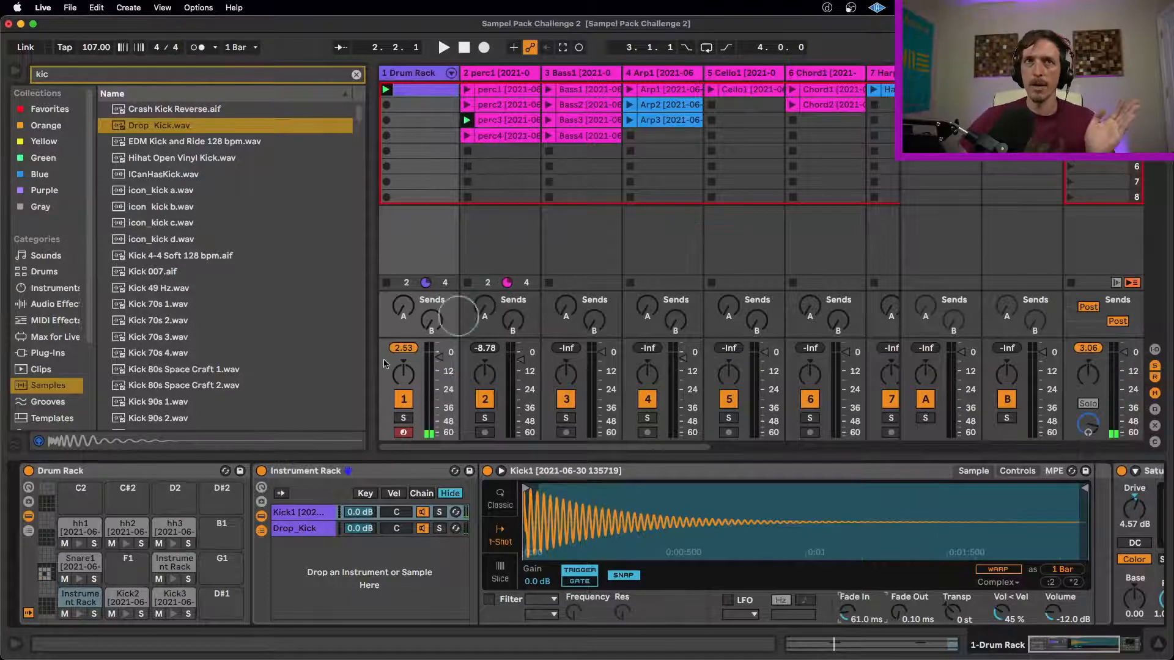
- For the snare rack's Snare2 layer, set Hybrid Reverb dry/wet to 28% and the Glue Compressor's threshold to -22.9 dB and makeup to 14.1 dB
left_click(174, 562)
left_click(305, 528)
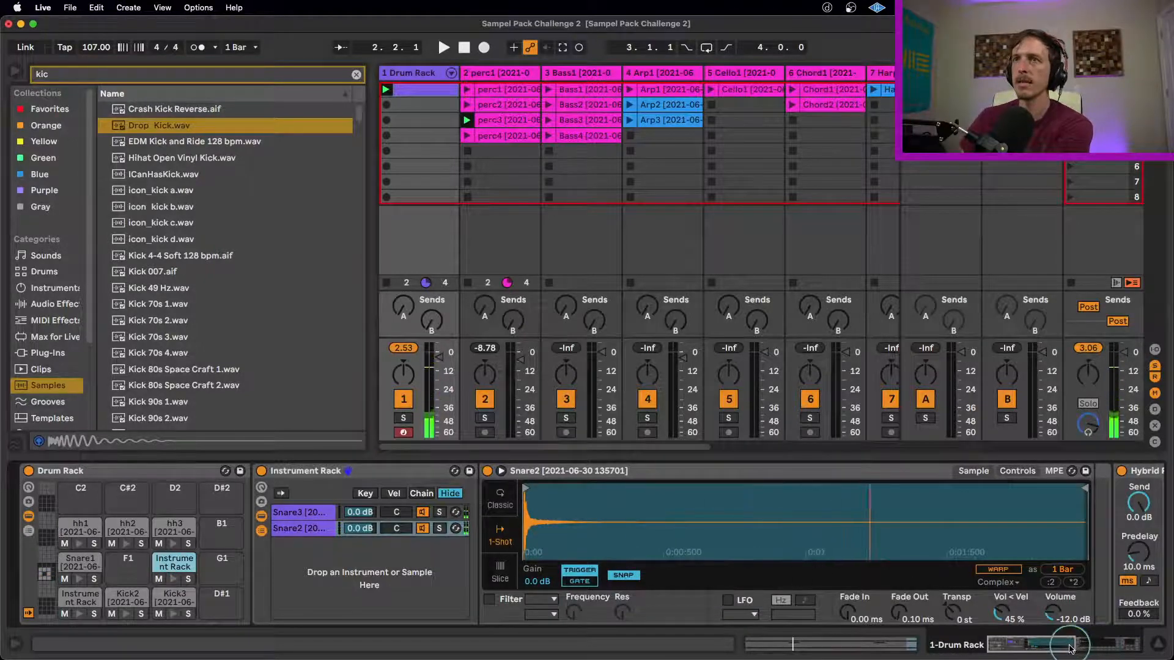
left_click_drag(1070, 648, 1121, 646)
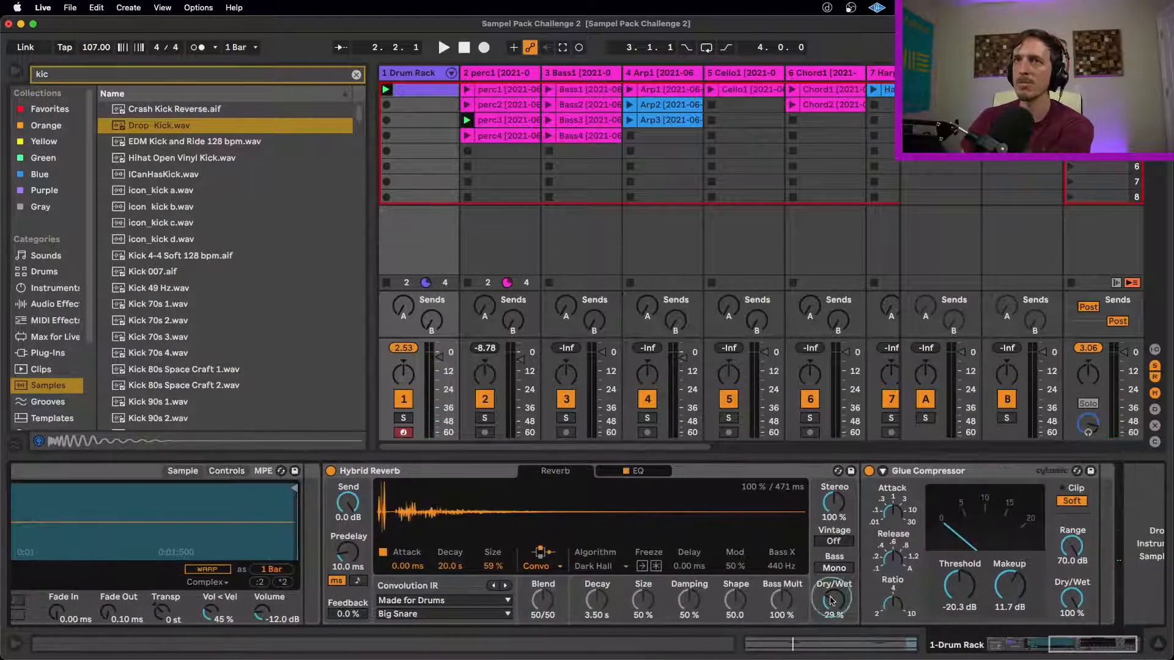
left_click_drag(832, 601, 832, 603)
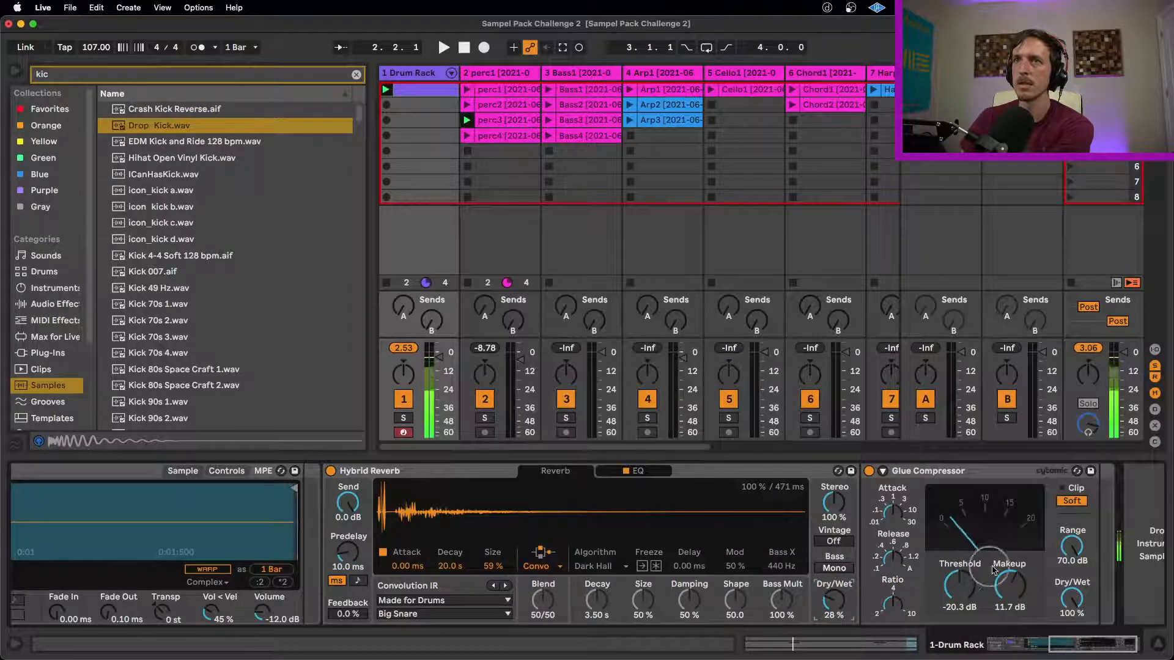
left_click_drag(993, 570, 960, 596)
left_click(892, 511)
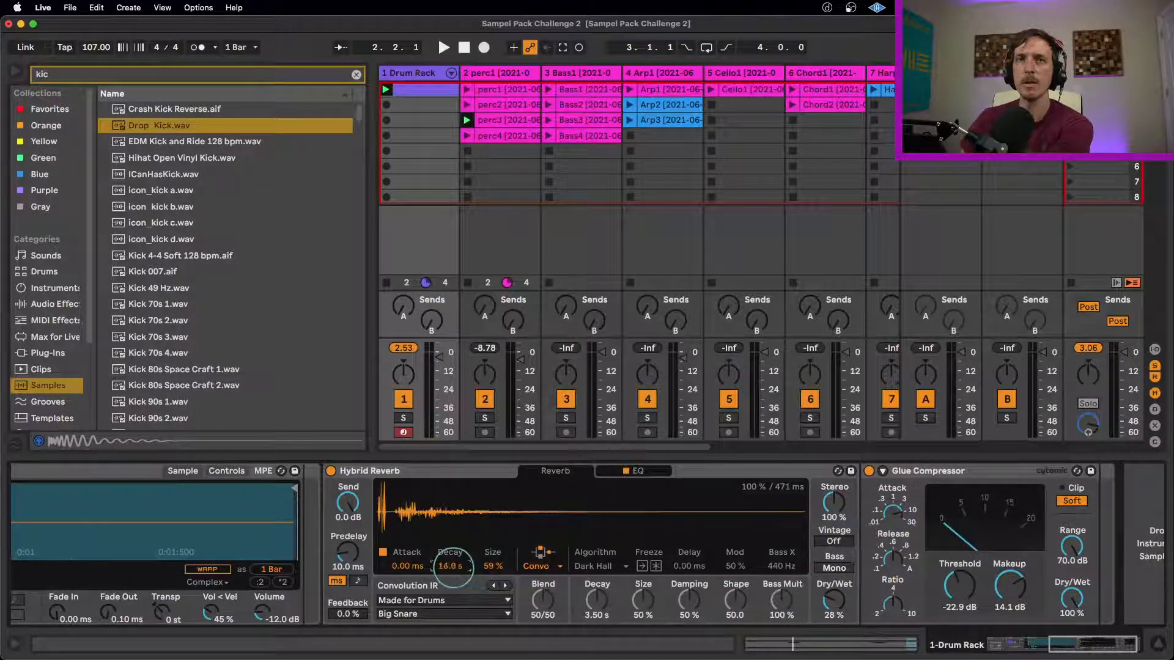
- Shorten the Hybrid Reverb's convolution decay to 11.4 s and its size to 41%, and audition the beat
left_click_drag(453, 569, 492, 574)
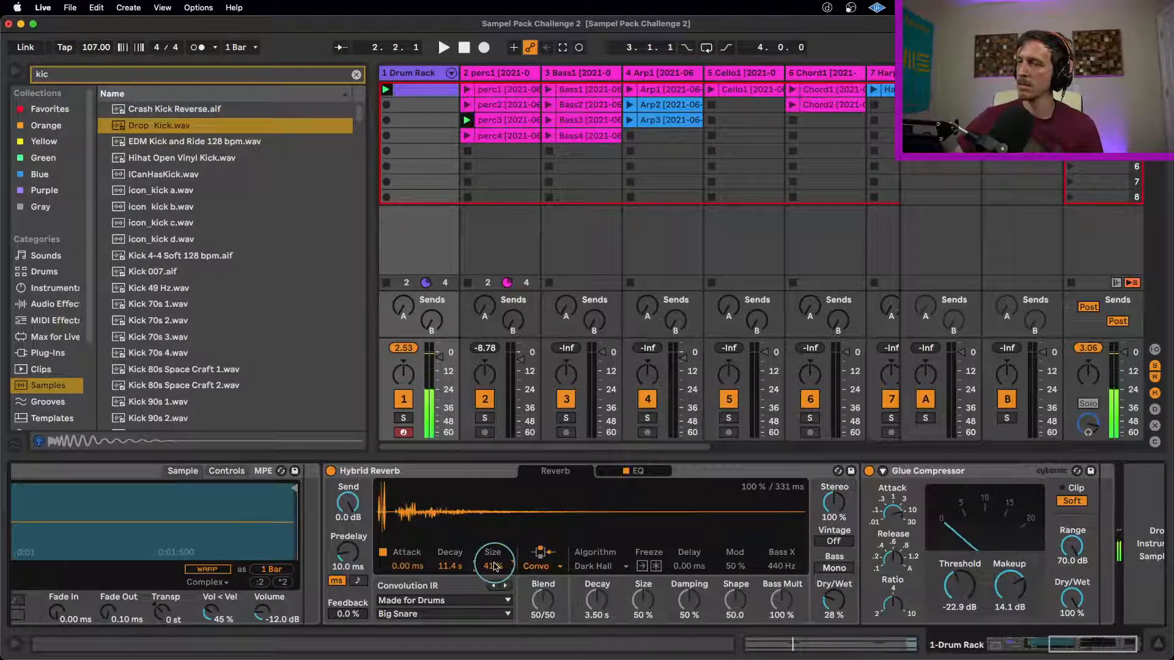
key("space")
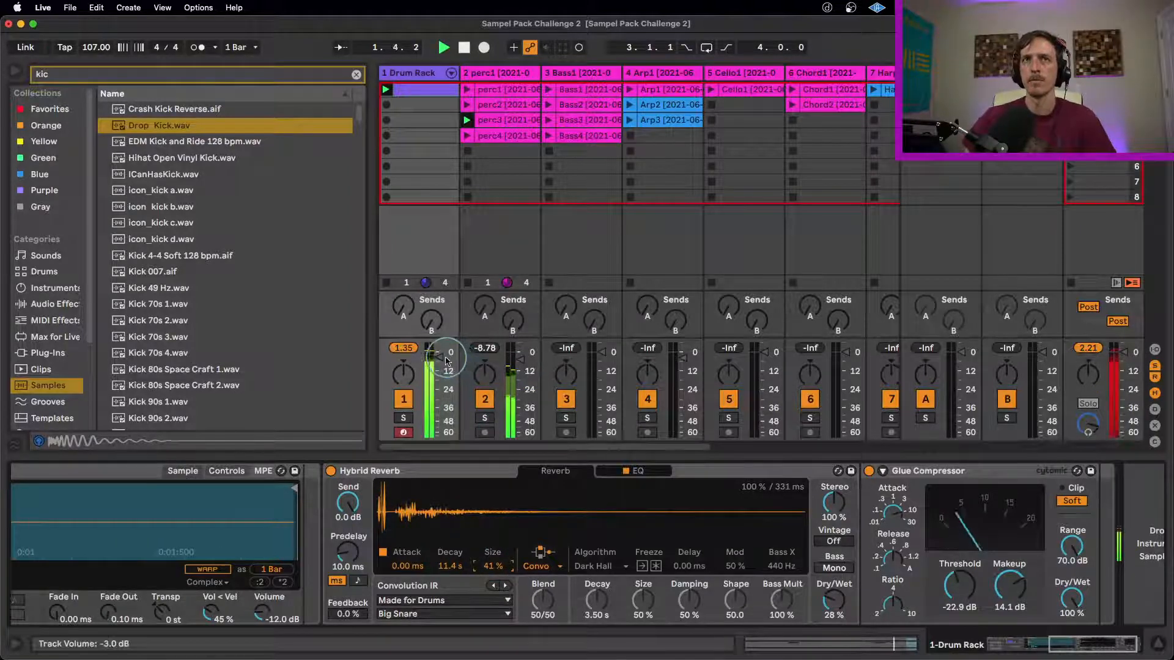
key("space")
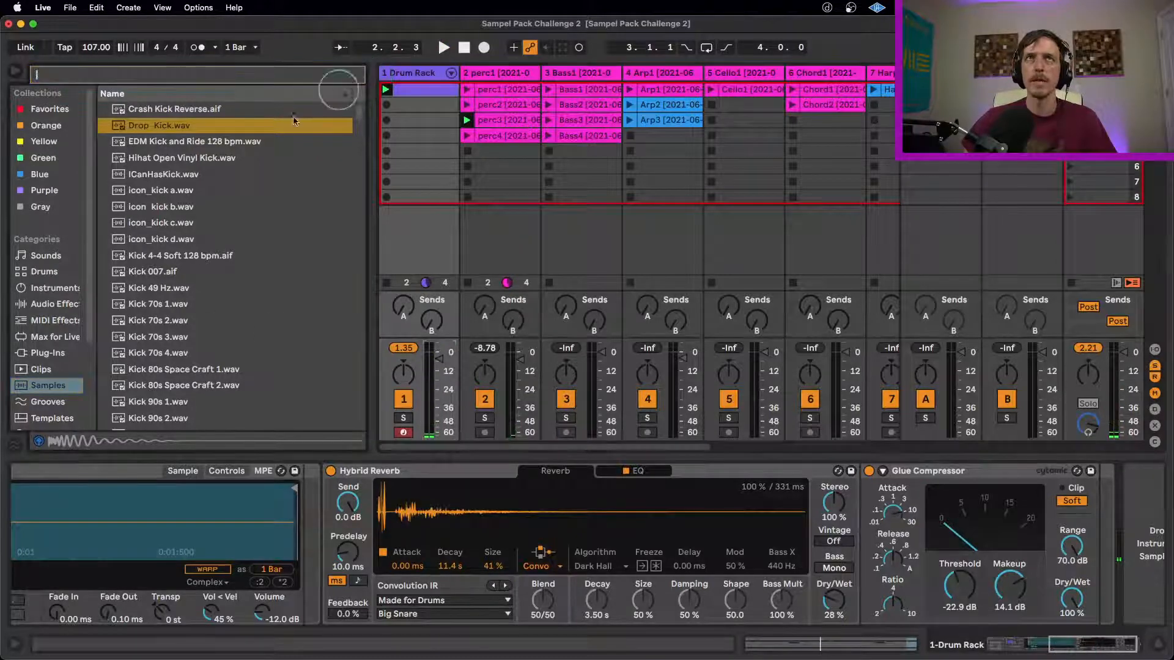
- Clear the sample search, list the audio effects and show the perc3 clip's details
left_click(356, 74)
left_click(69, 304)
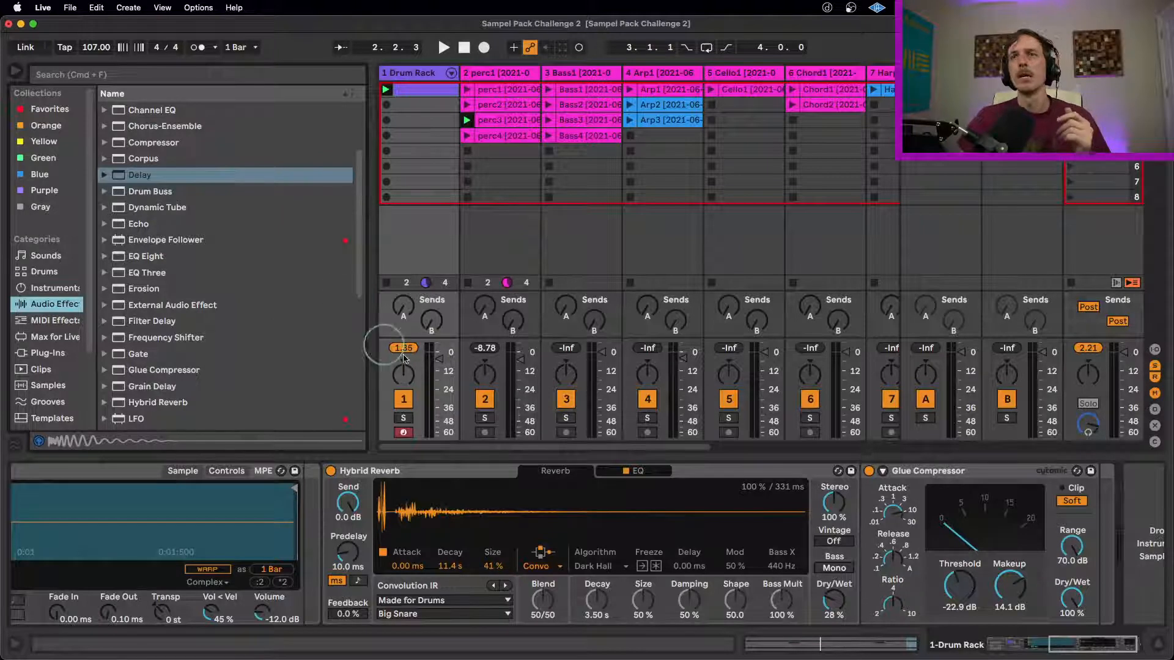
left_click_drag(1064, 645, 1015, 644)
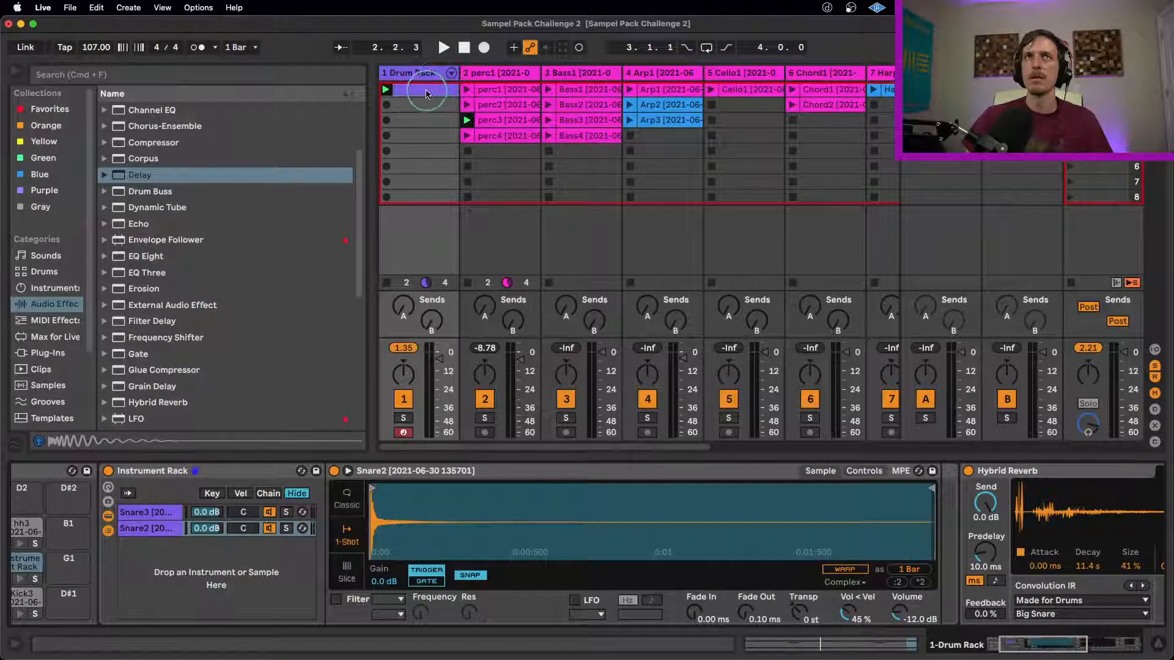
left_click(503, 121)
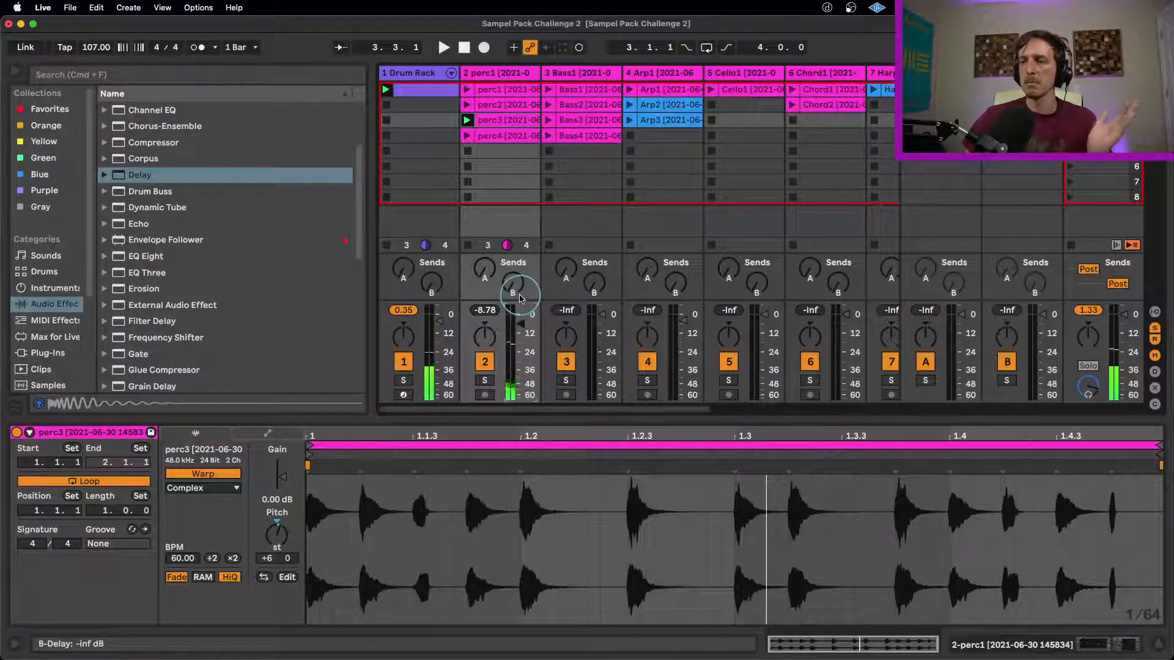
- Launch the Arp3 clip and balance it by lowering the Arp1 track's volume and setting the Drum Rack track's volume to -4.0 dB
left_click(651, 123)
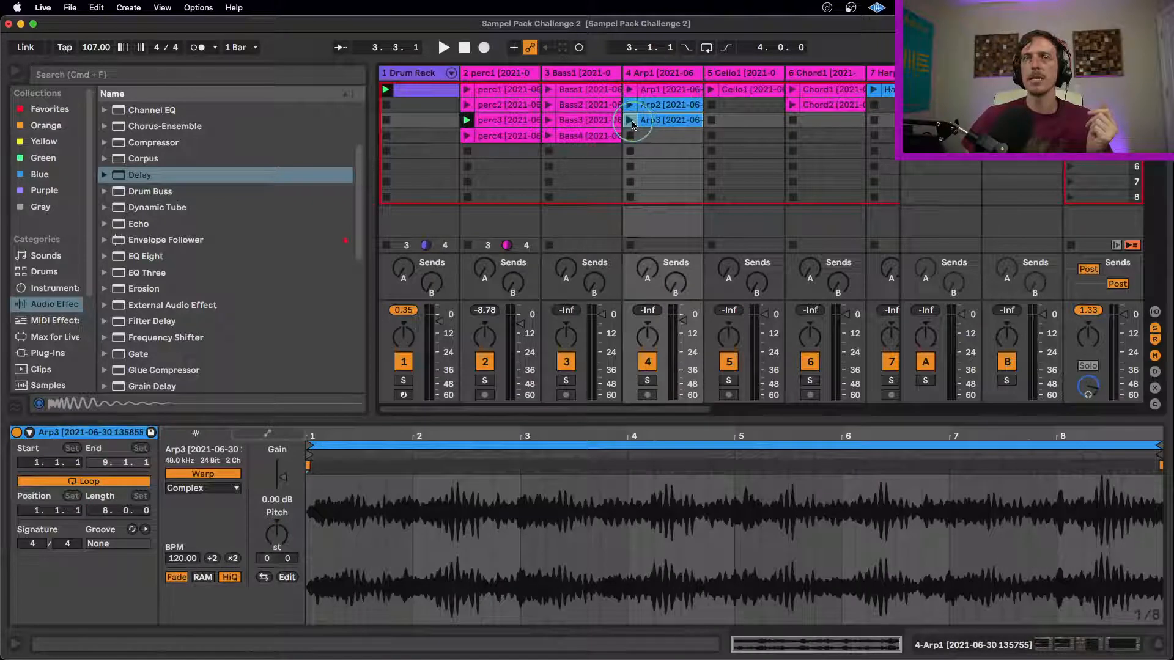
left_click(681, 322)
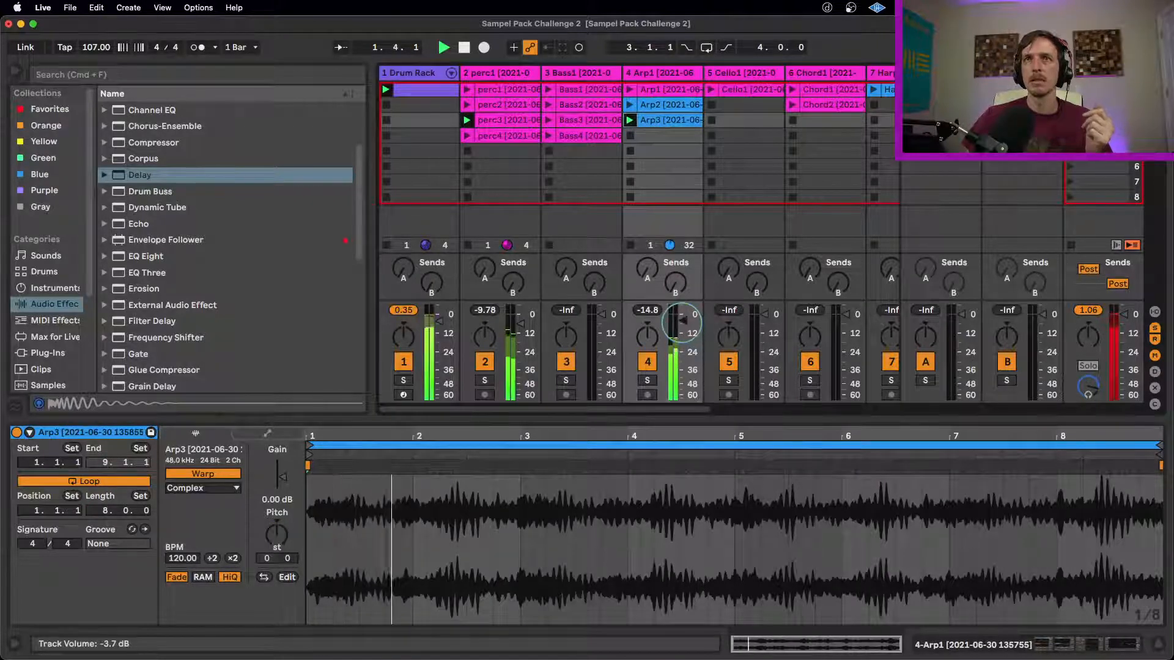
left_click_drag(682, 322, 681, 323)
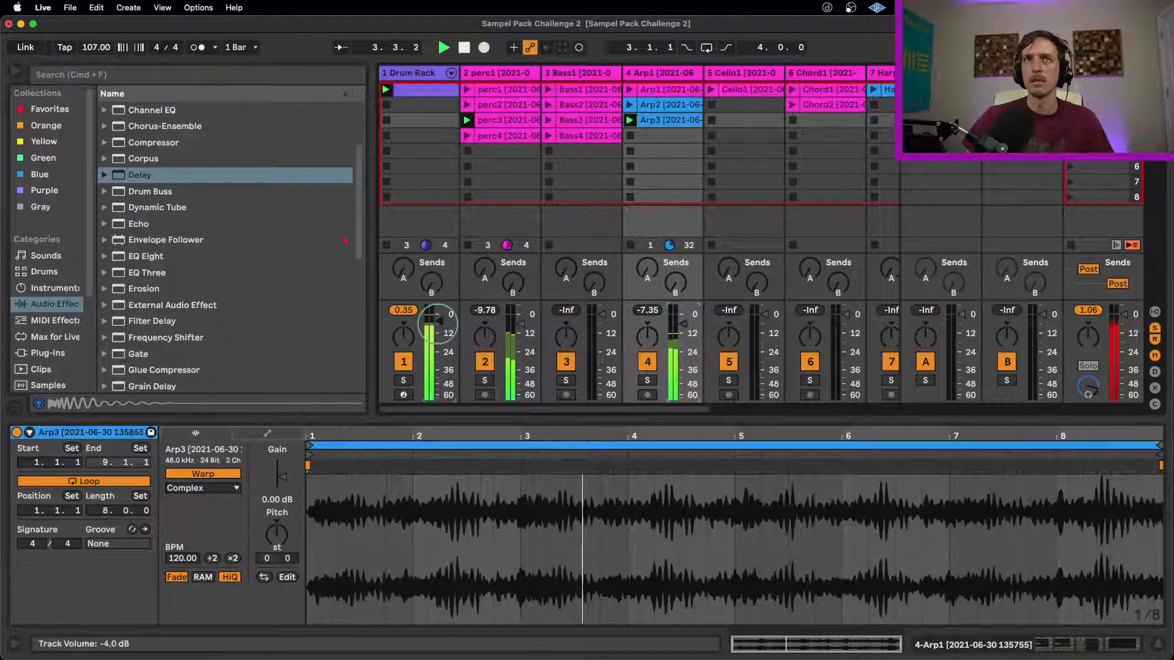
- Audition the song at 100 and 111 BPM, and return the tempo to 107 BPM
left_click_drag(87, 45, 86, 47)
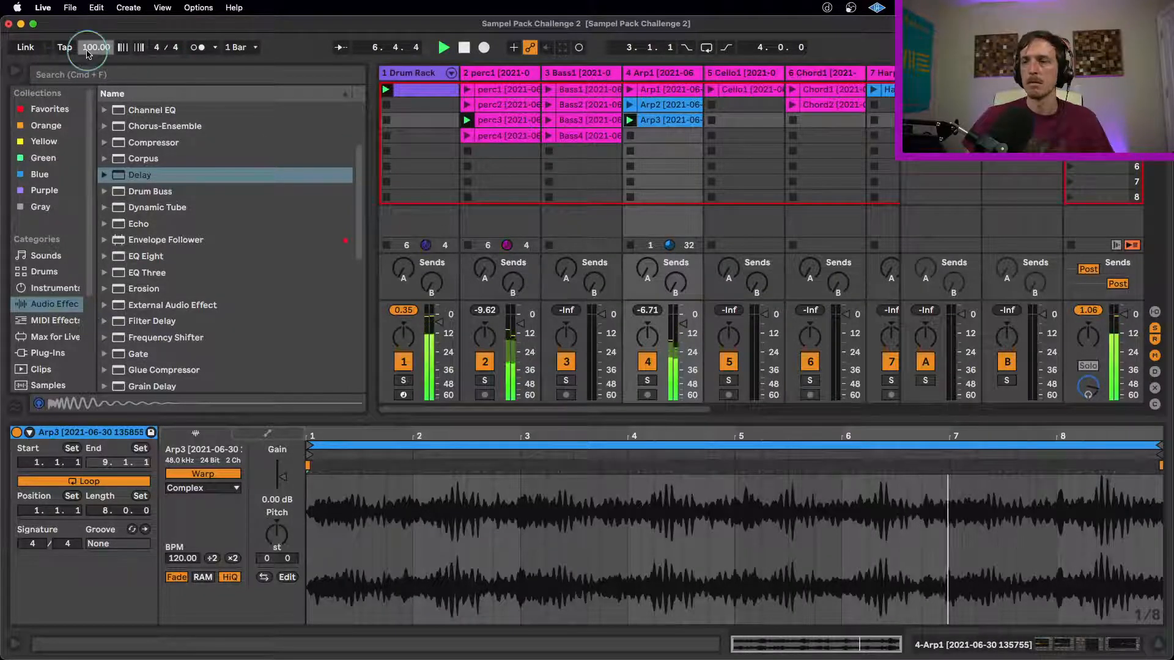
left_click_drag(87, 47, 87, 45)
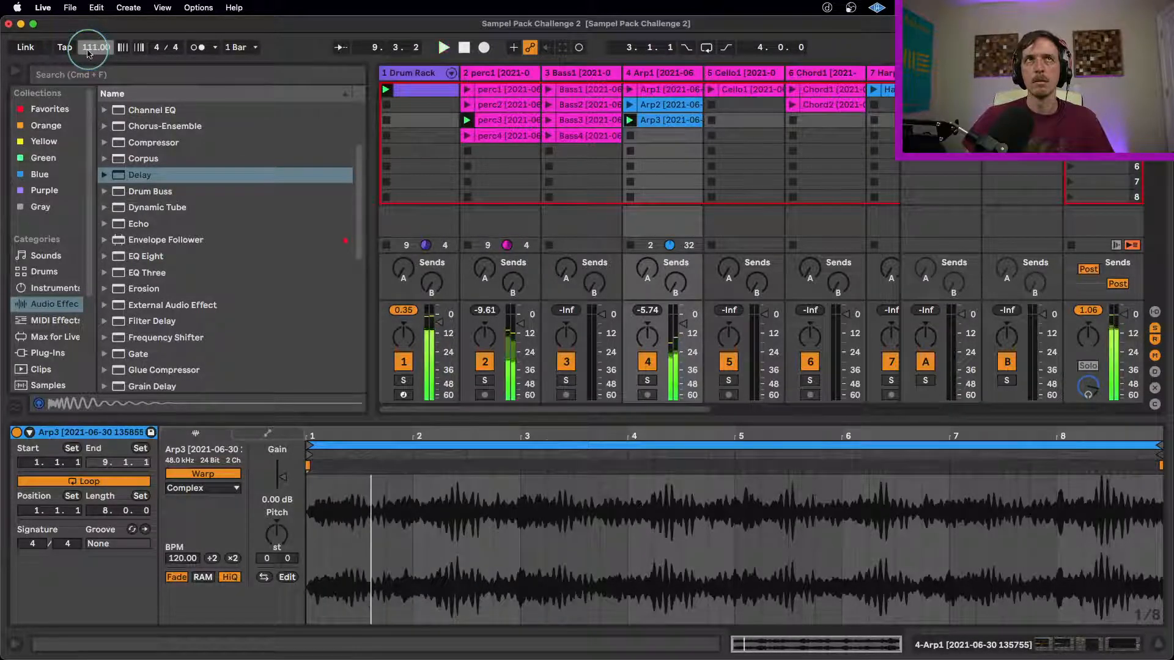
left_click_drag(91, 49, 96, 55)
- Restart playback, raise the Arp1 track's reverb send to -5.4 dB and slow the song to 92 BPM
key("space")
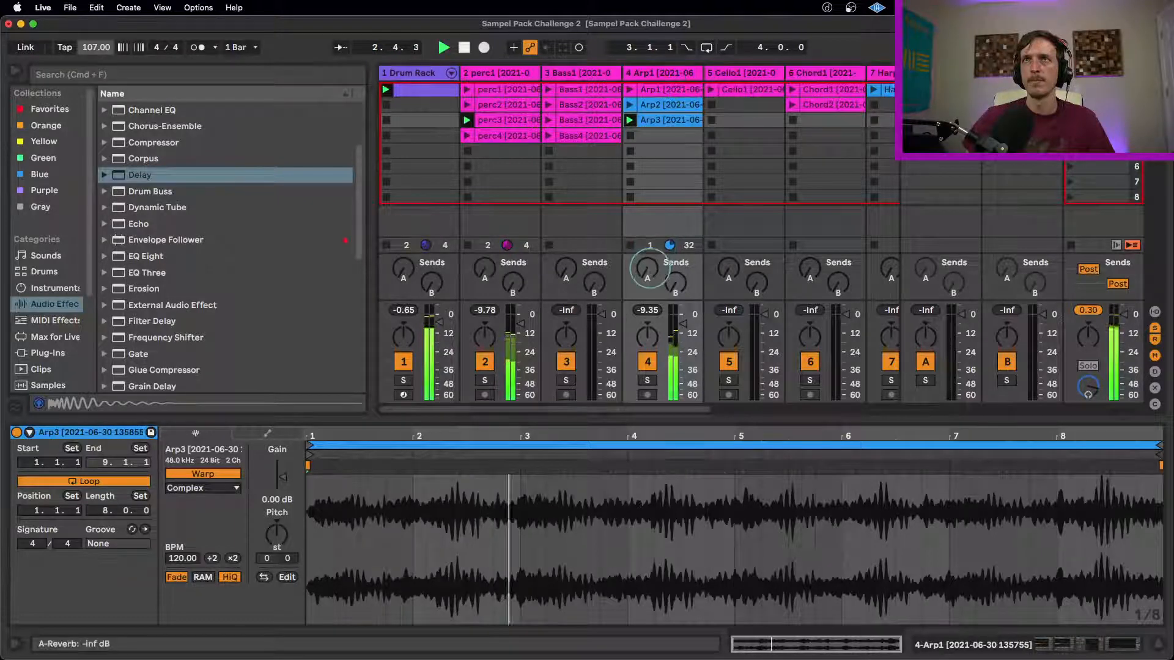
left_click_drag(650, 270, 648, 260)
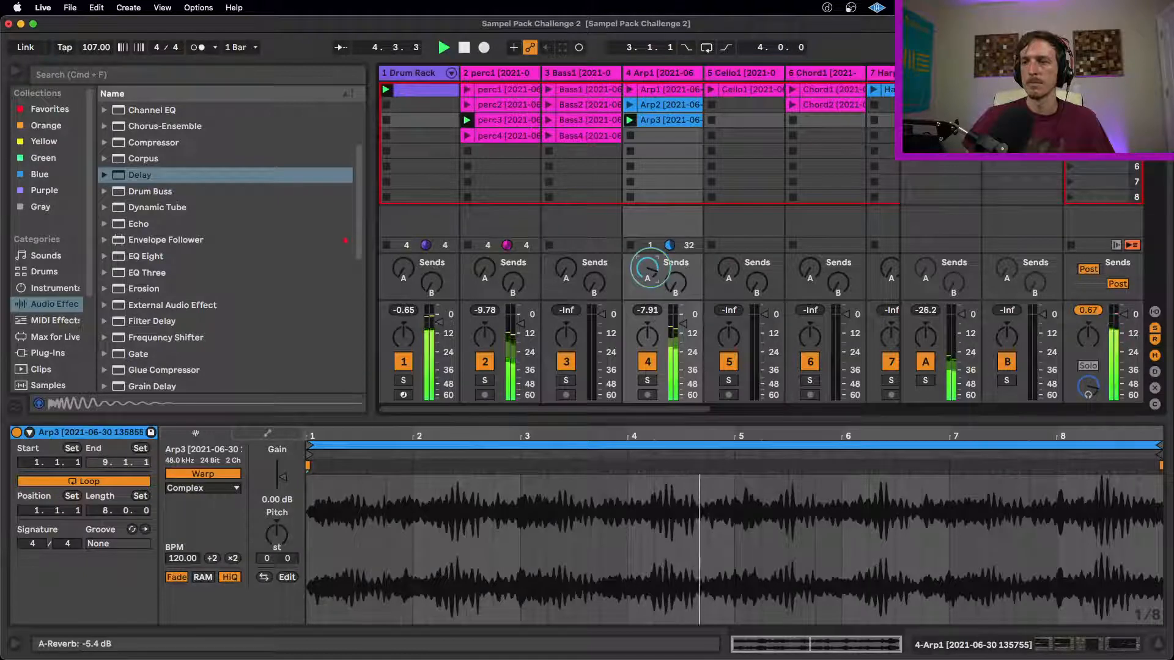
left_click_drag(95, 46, 92, 50)
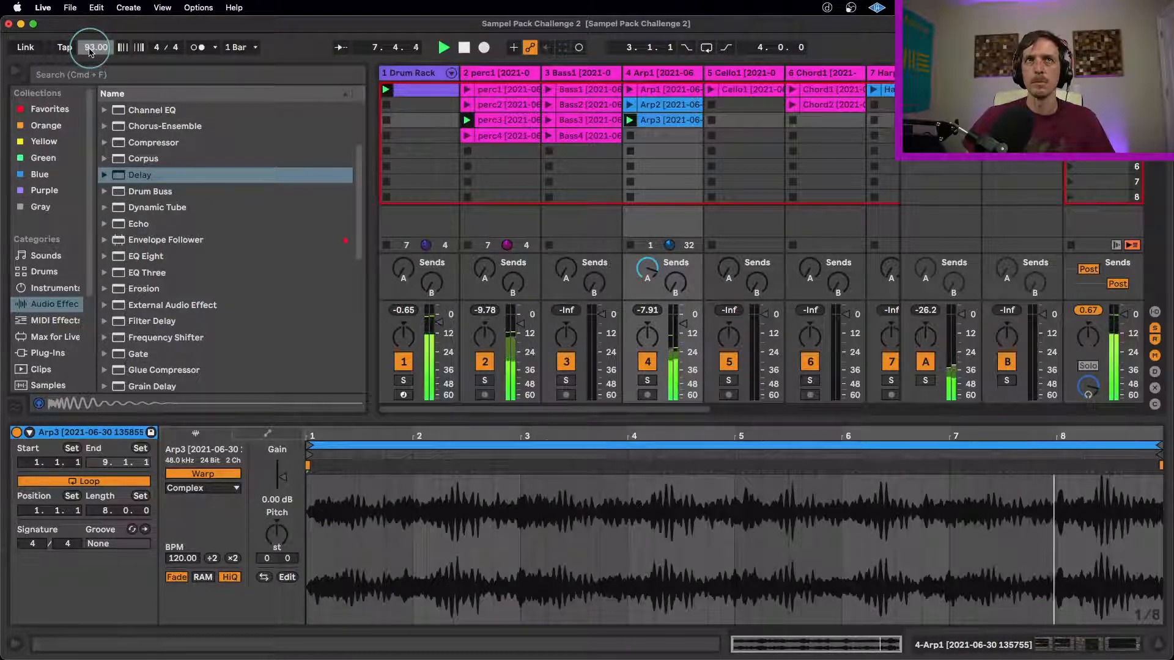
left_click_drag(92, 48, 91, 49)
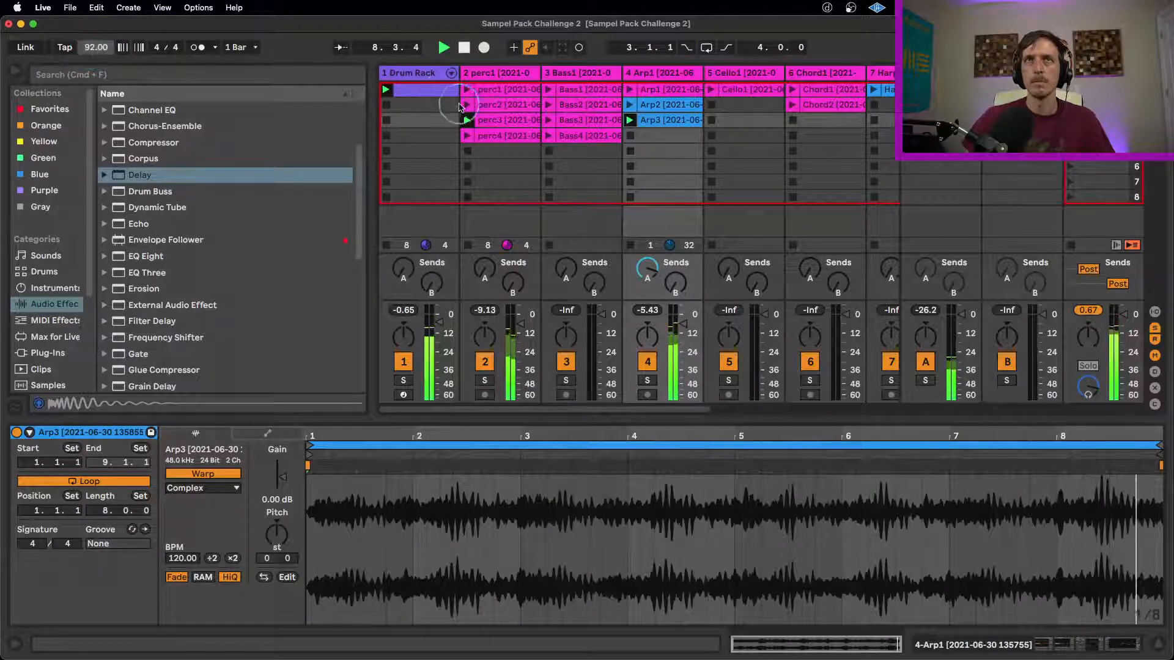
- Duplicate the Drum Rack track's clip into the slot below and launch the copy
left_click(438, 93)
key("super+d")
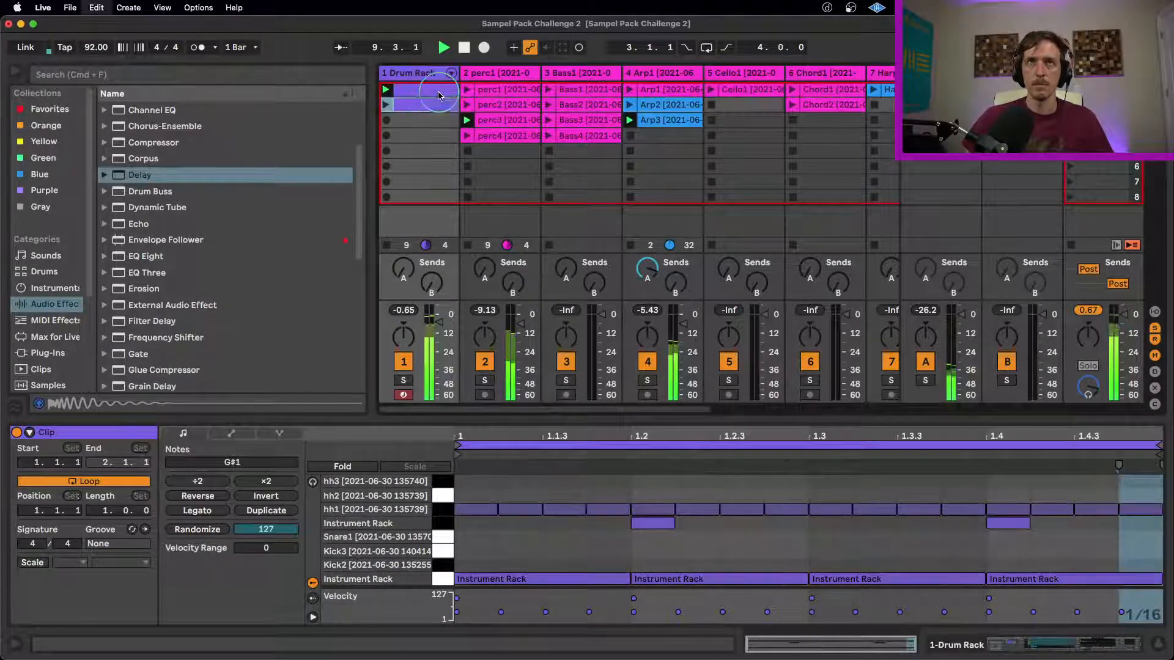
left_click(386, 105)
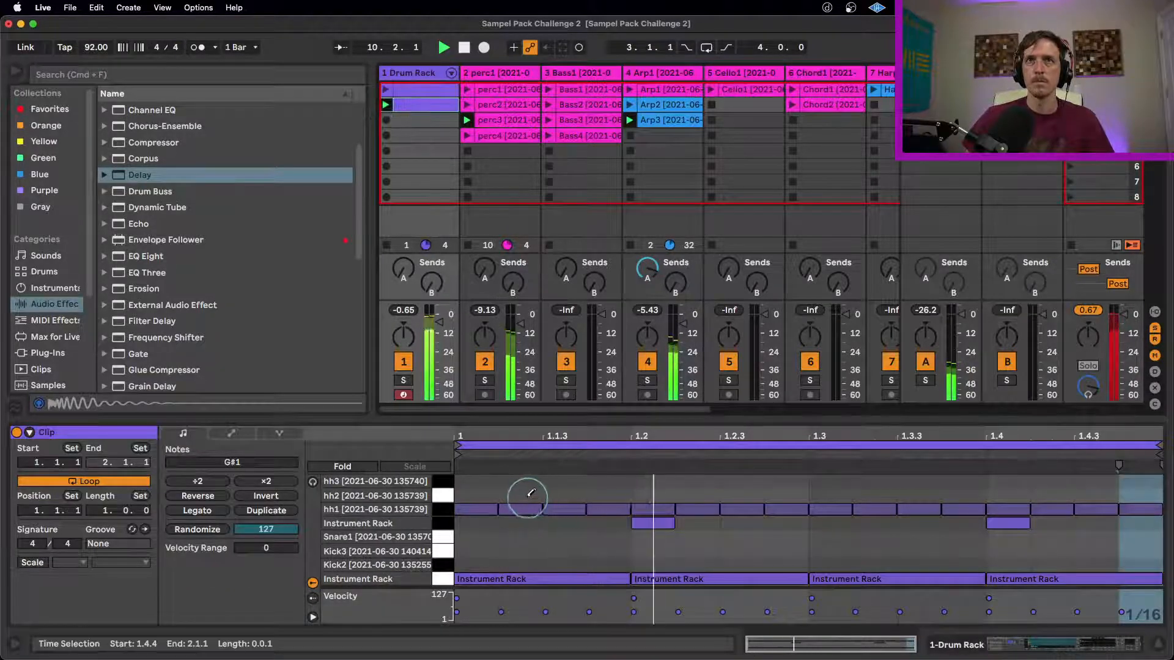
- Delete all hh1 notes in the duplicated drum clip except the one at 1.1.3
left_click_drag(525, 492, 471, 515)
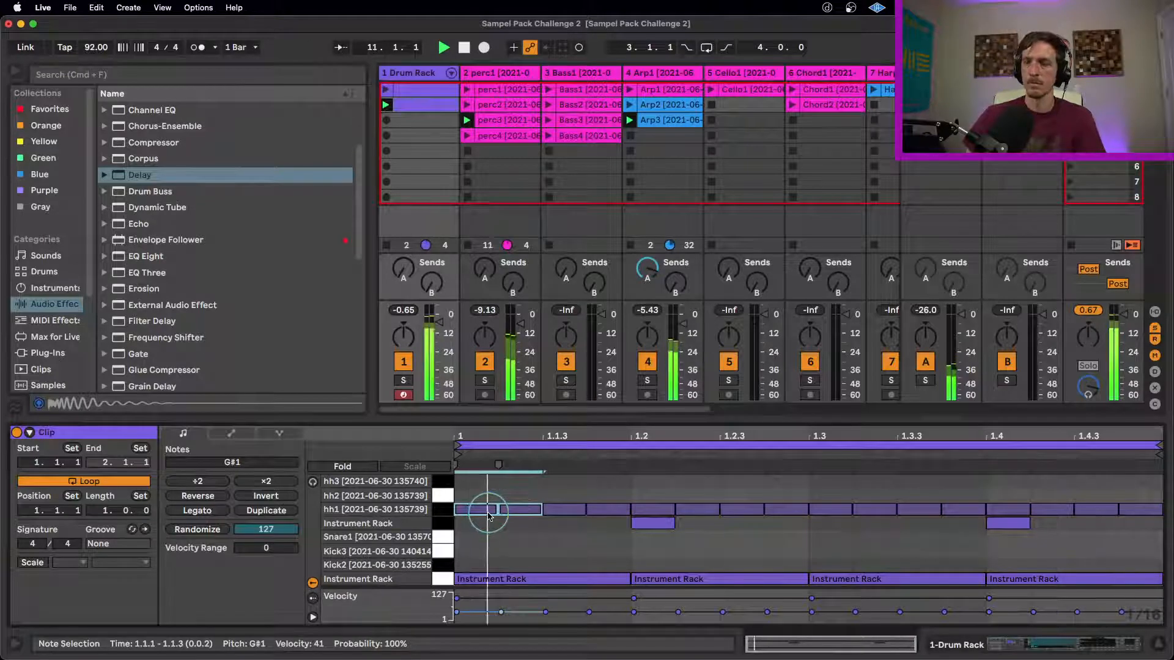
key("Delete")
left_click(610, 511)
key("Delete")
left_click_drag(640, 490, 1120, 514)
key("Delete")
- Duplicate the first beat's hh1 note onto the three following beats and slightly raise the velocity of all hh1 notes
left_click_drag(626, 490, 474, 519)
key("super+d")
key("super+d")
key("super+d")
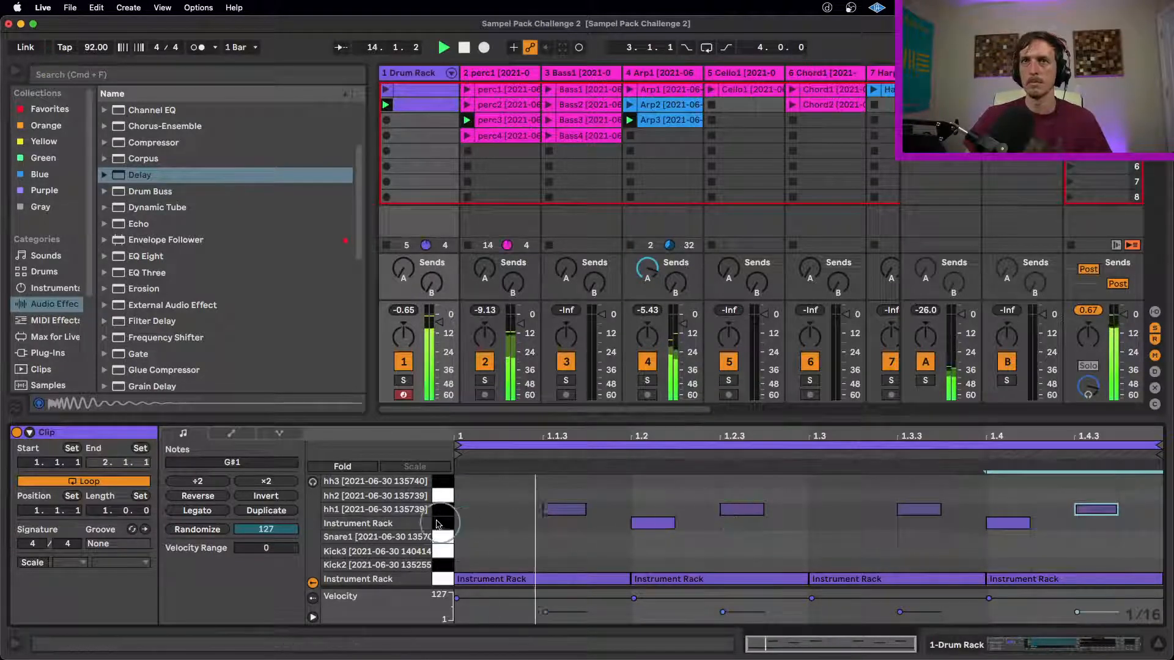
left_click(442, 509)
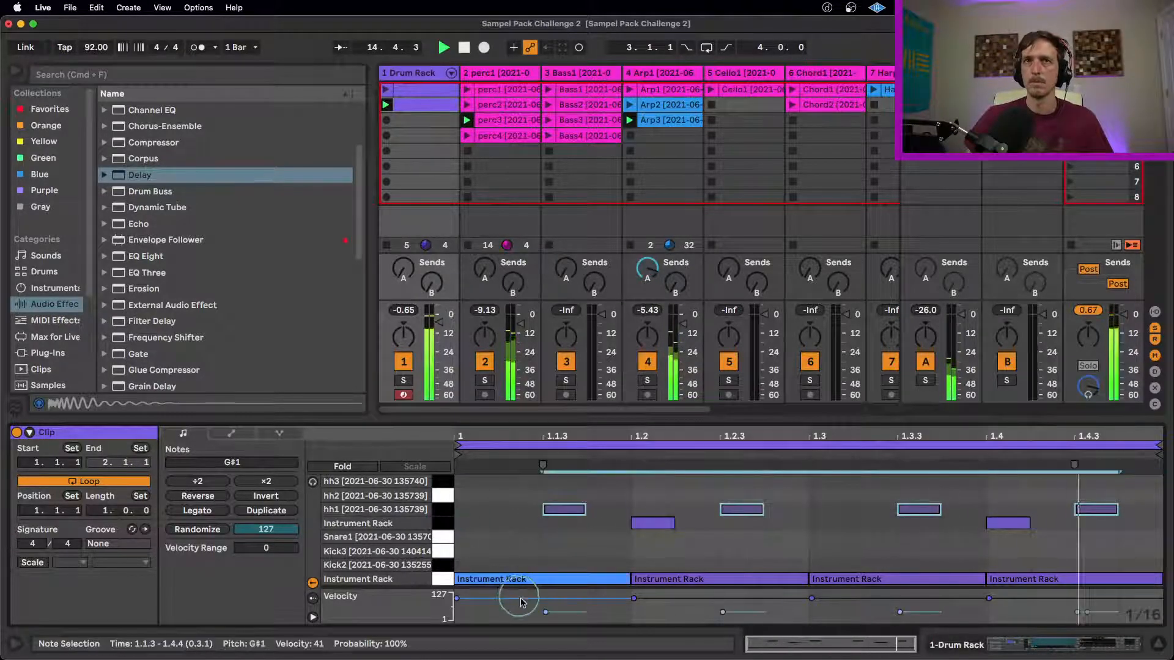
left_click_drag(545, 613, 545, 611)
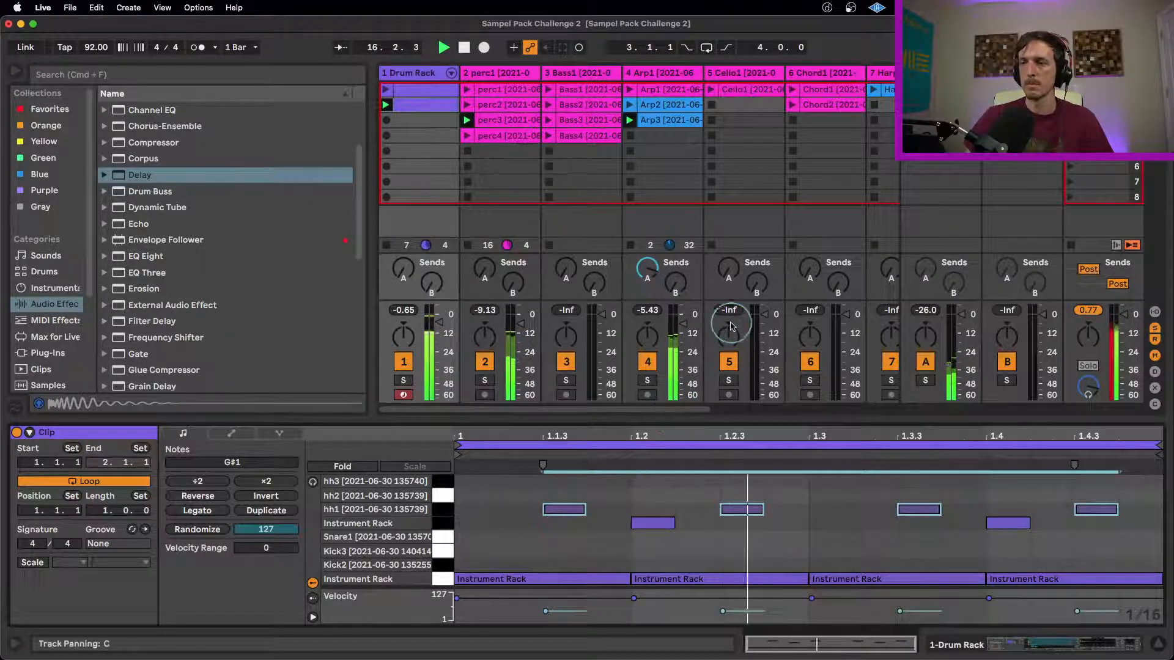
- Audition the Arp2 and Arp1 clips against the drum pattern
left_click(632, 105)
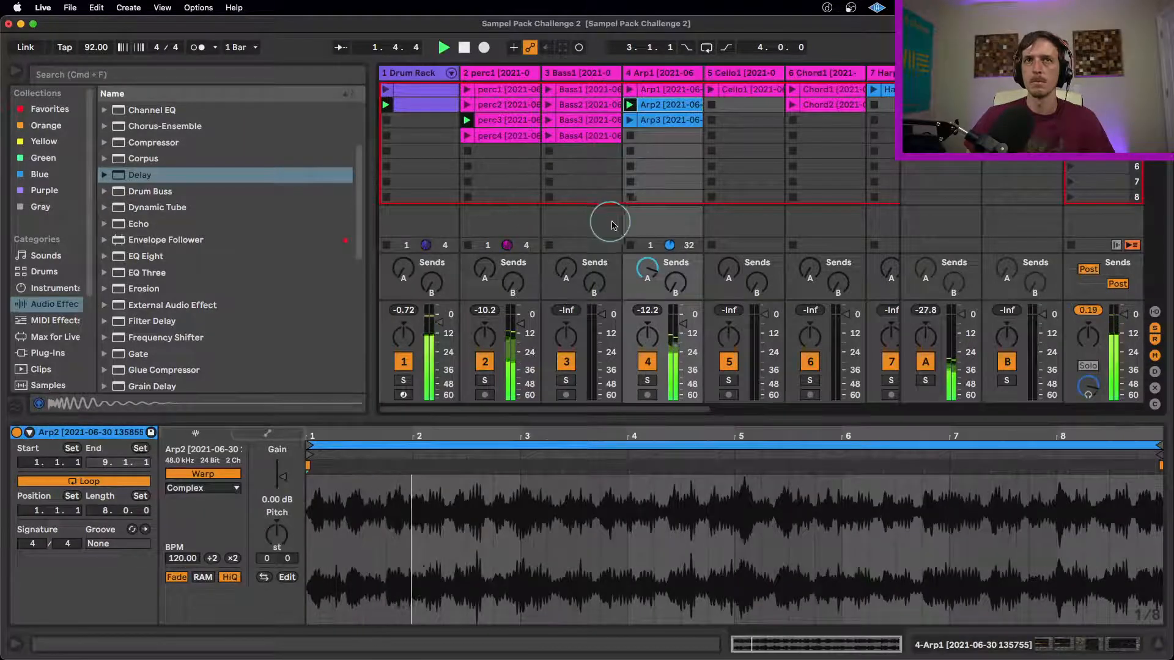
left_click(630, 90)
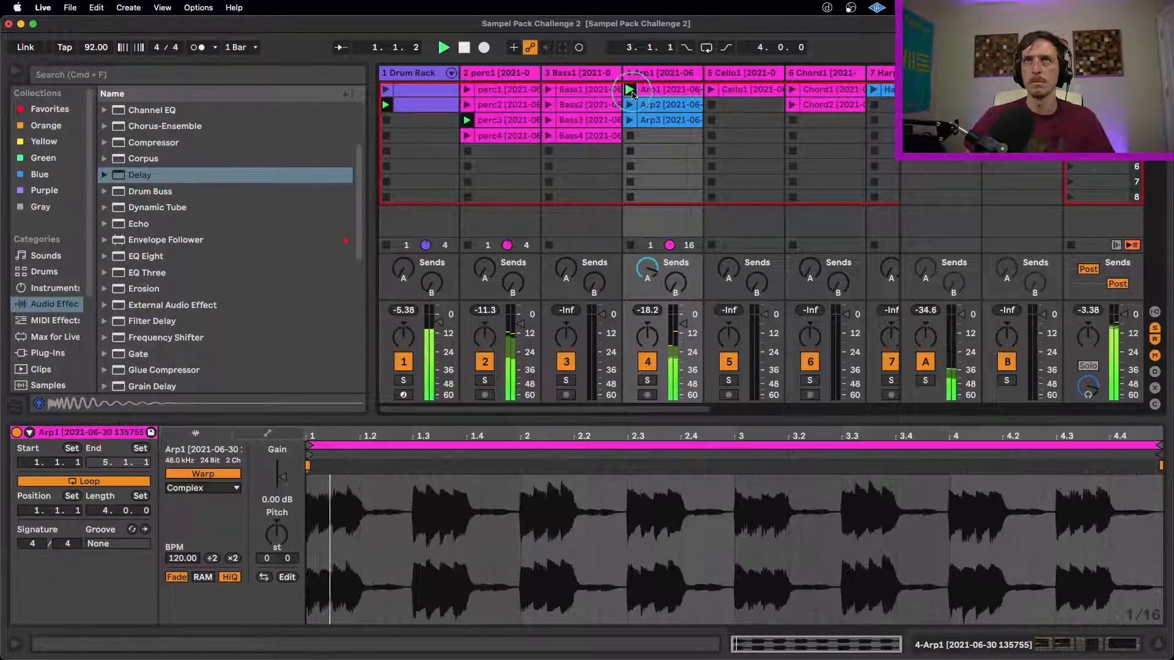
- Audition the Cello1, Chord1 and Chord2 clips in turn against the drum pattern
left_click(632, 136)
left_click(711, 90)
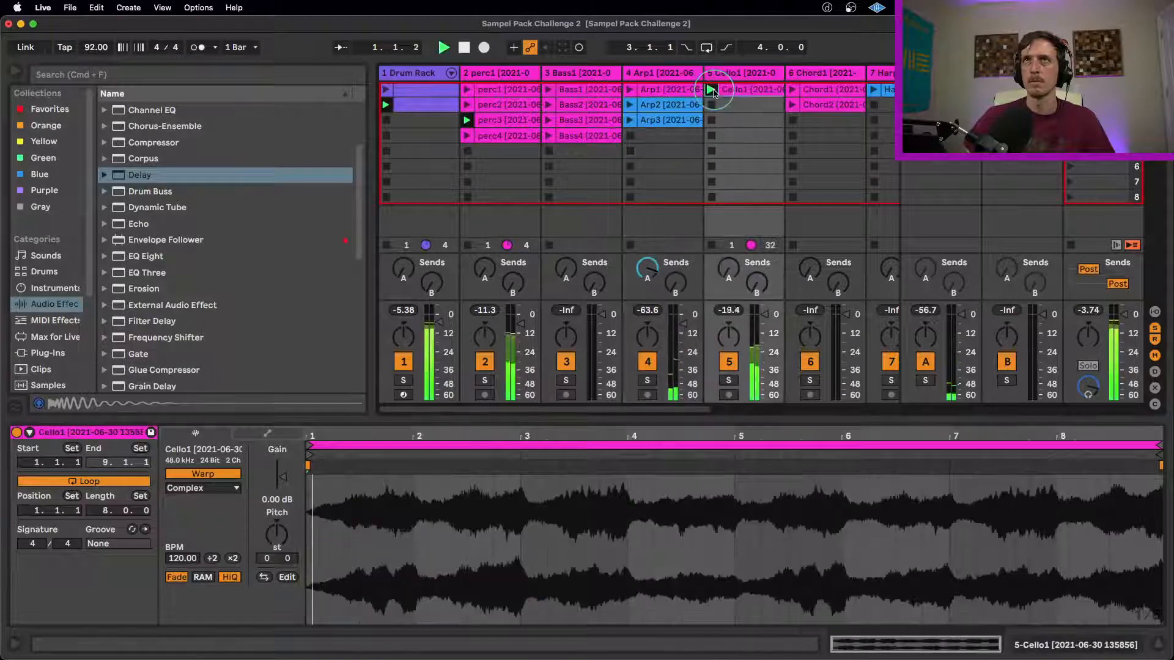
left_click(712, 105)
left_click(792, 90)
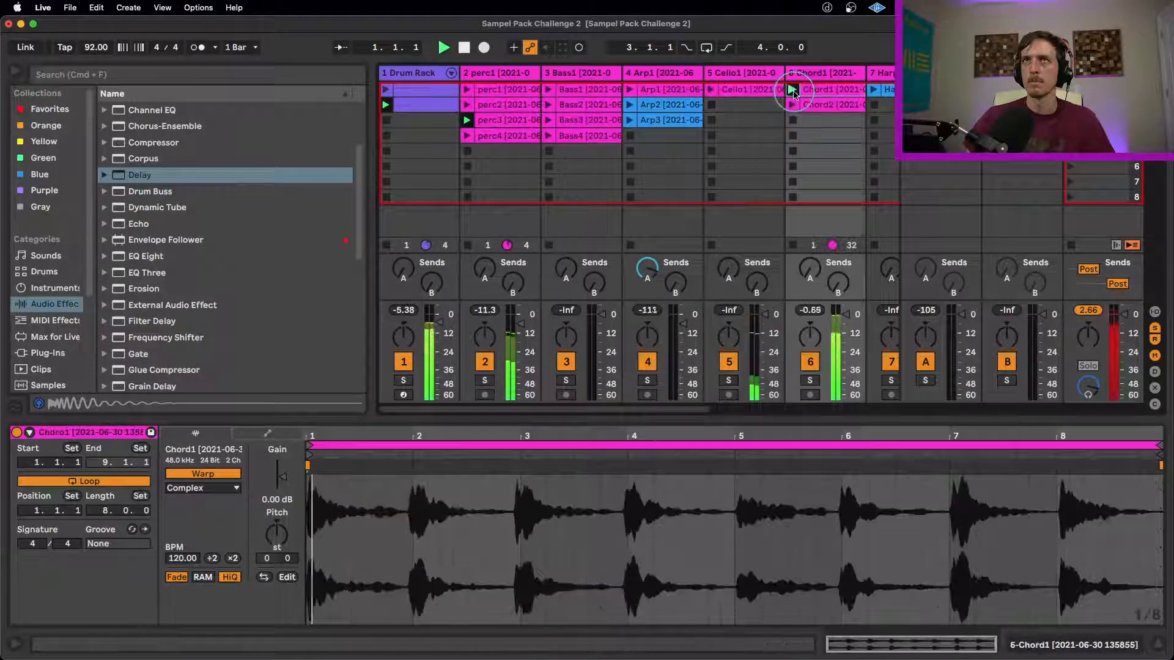
left_click(793, 105)
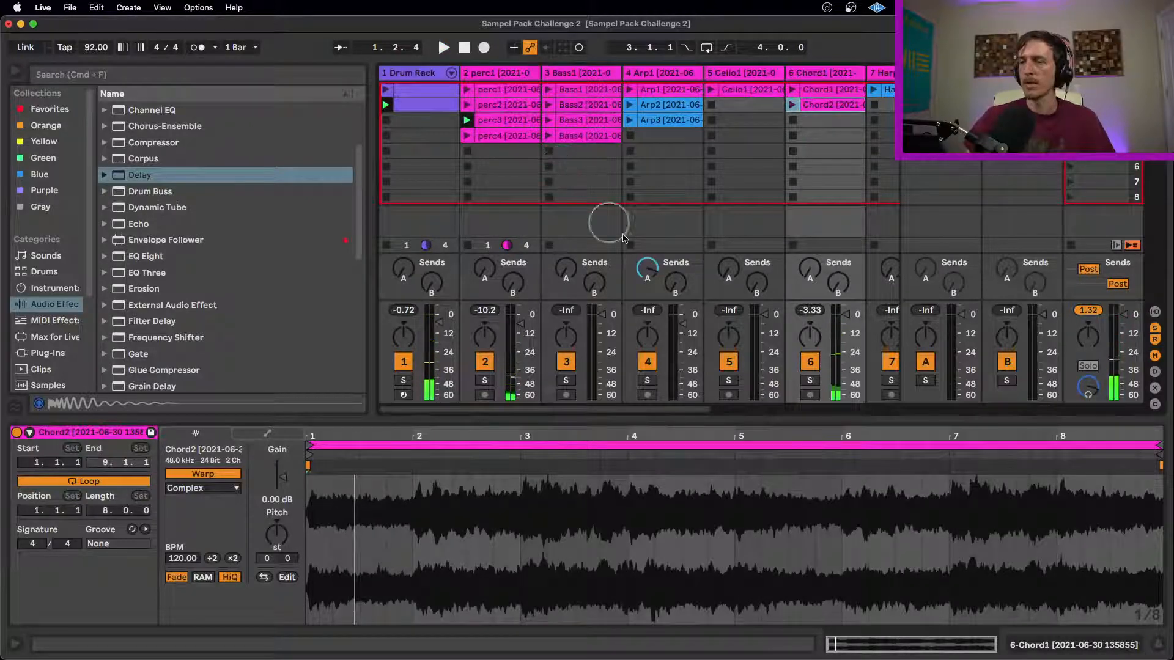
- Audition the Harp1 clip on its own at a tempo of 97 BPM
left_click_drag(574, 411, 659, 414)
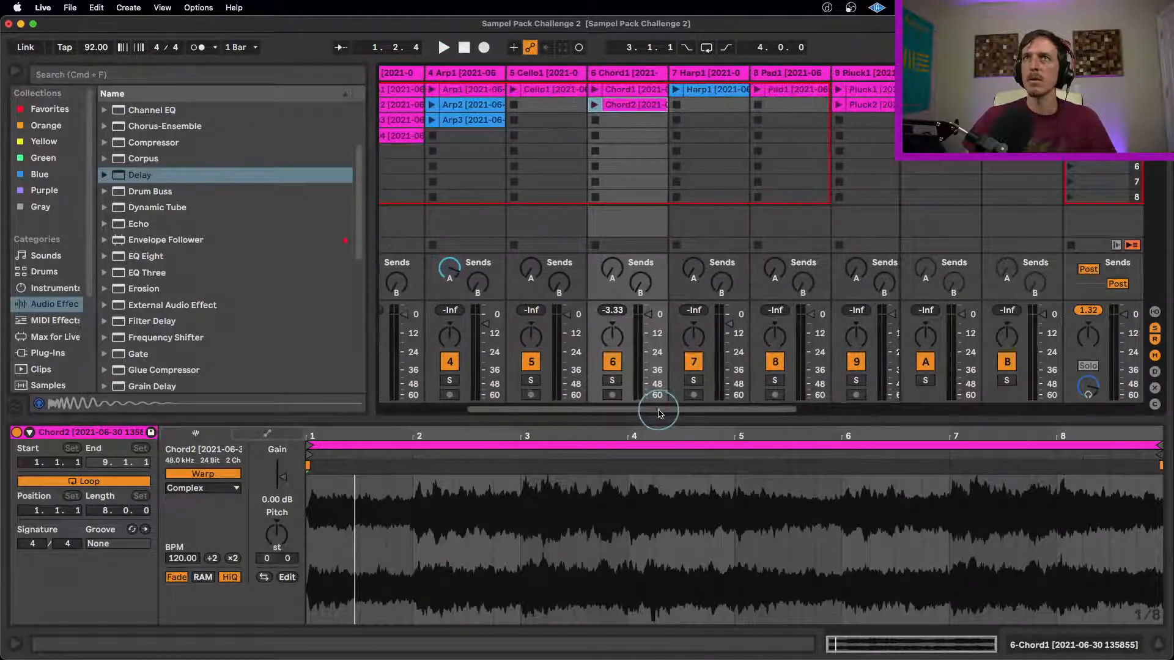
left_click(674, 92)
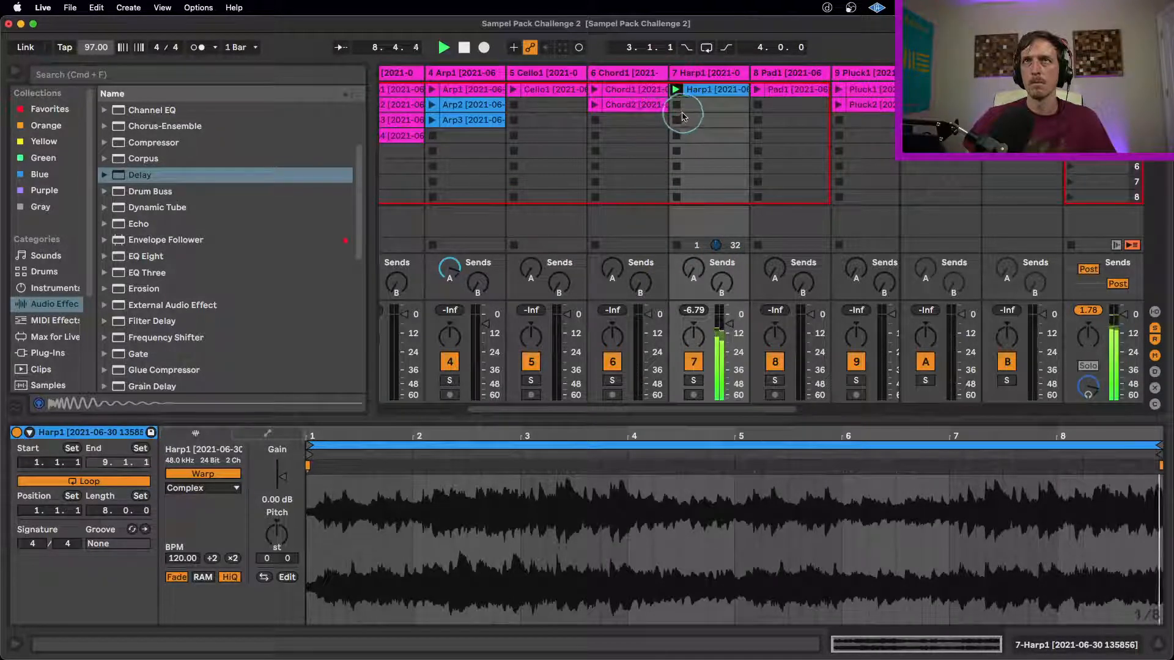
key("space")
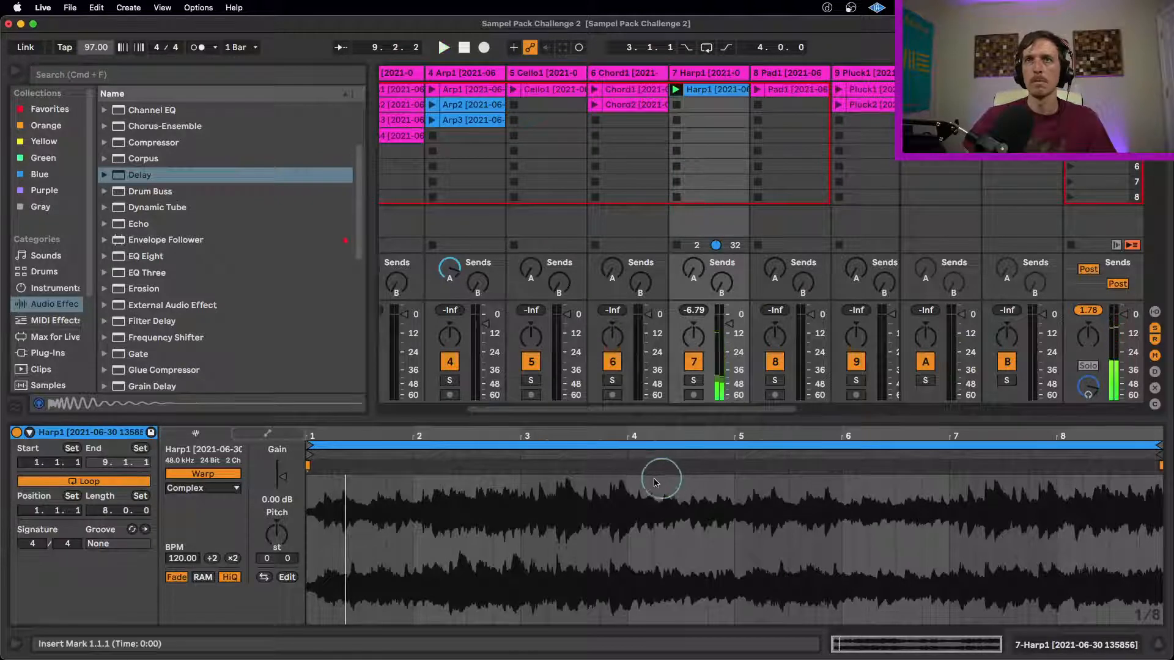
- Loop only the second four bars of the Harp1 clip, from 5.1.1, and reverse the clip
left_click_drag(310, 445, 736, 471)
key("space")
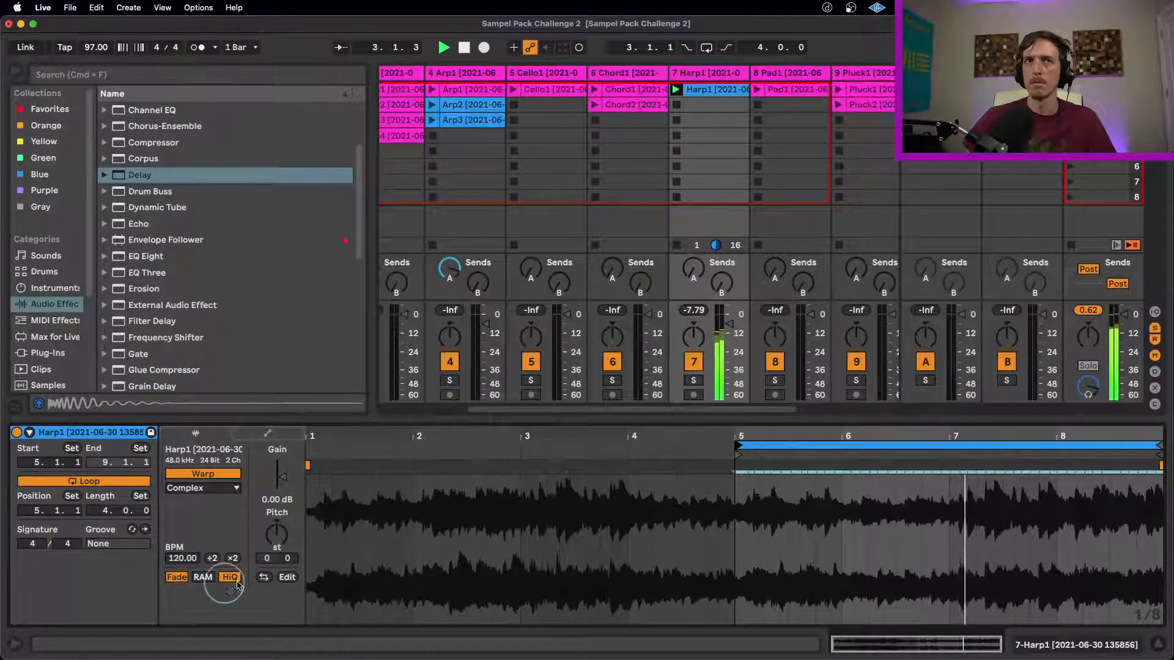
left_click(263, 577)
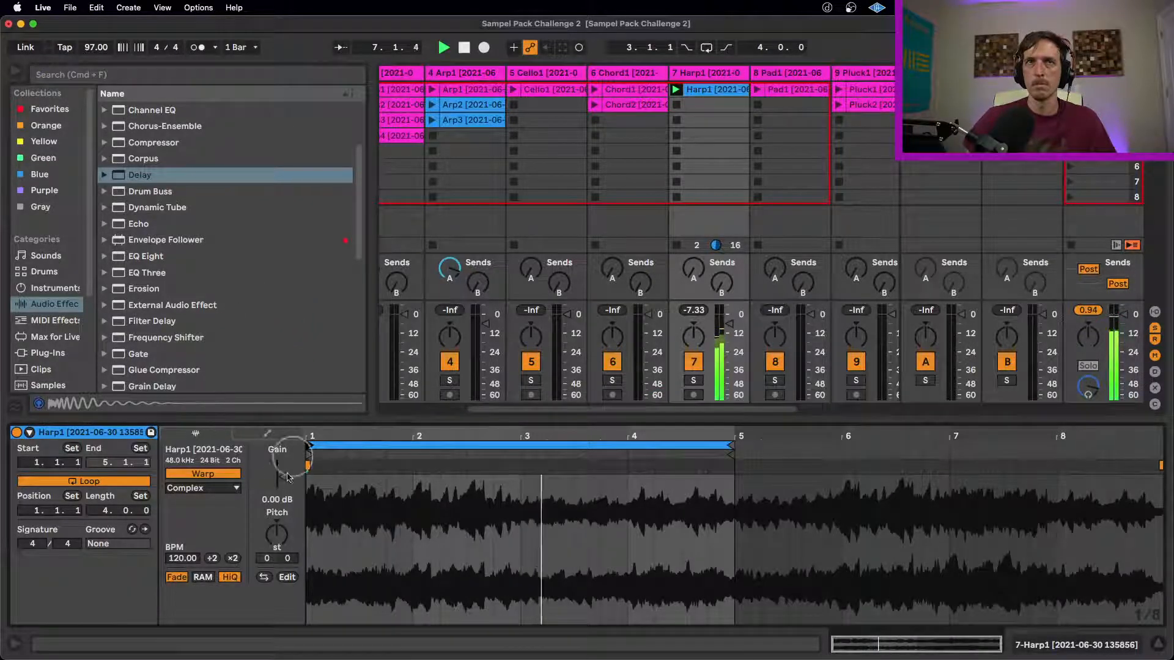
- Set the Harp1 clip's warp mode to Beats, preserving 1/8, with transient looping off and the transient envelope at 82
left_click(201, 487)
left_click(207, 514)
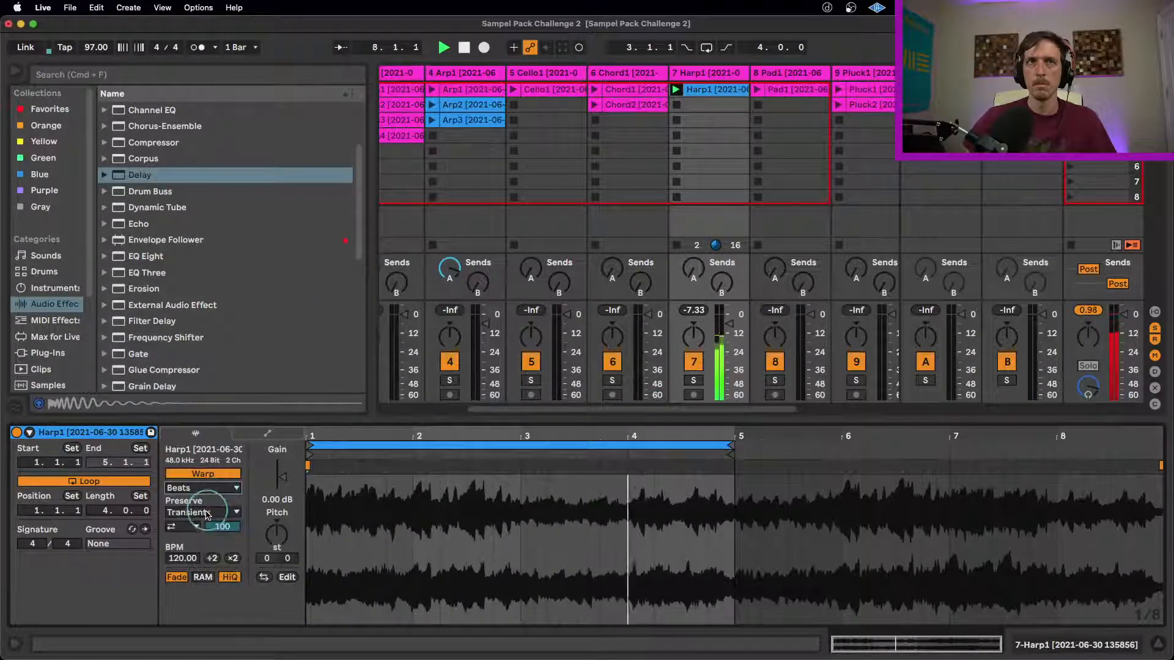
left_click(207, 512)
left_click(186, 531)
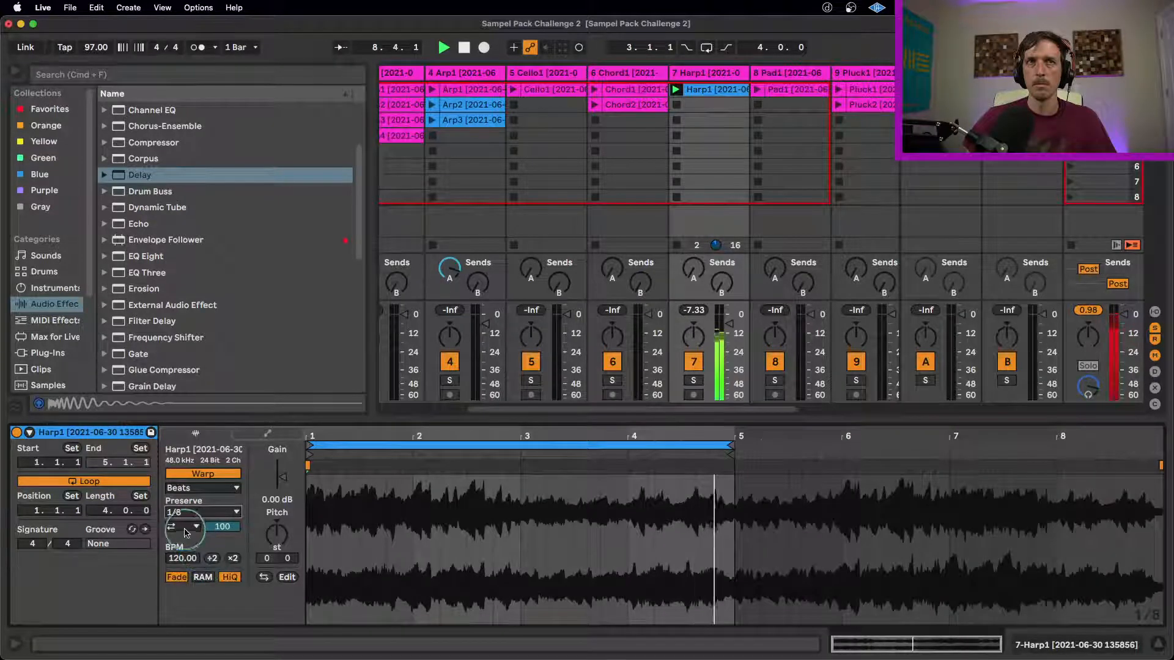
left_click(185, 530)
left_click(183, 539)
left_click(223, 526)
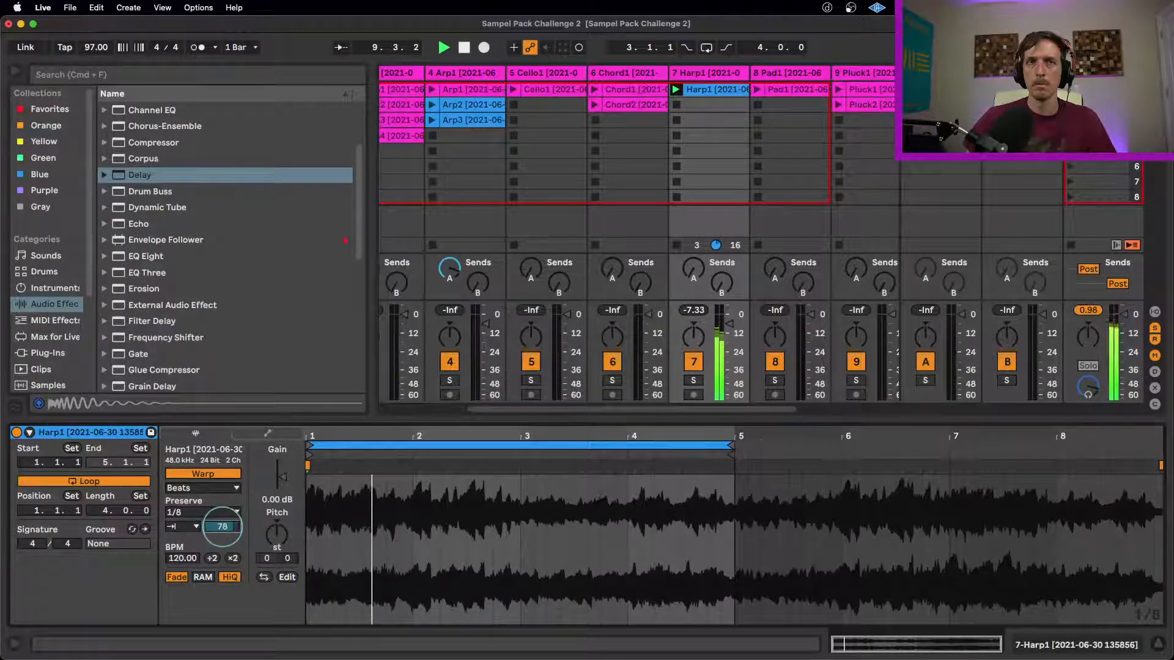
left_click_drag(222, 527, 223, 526)
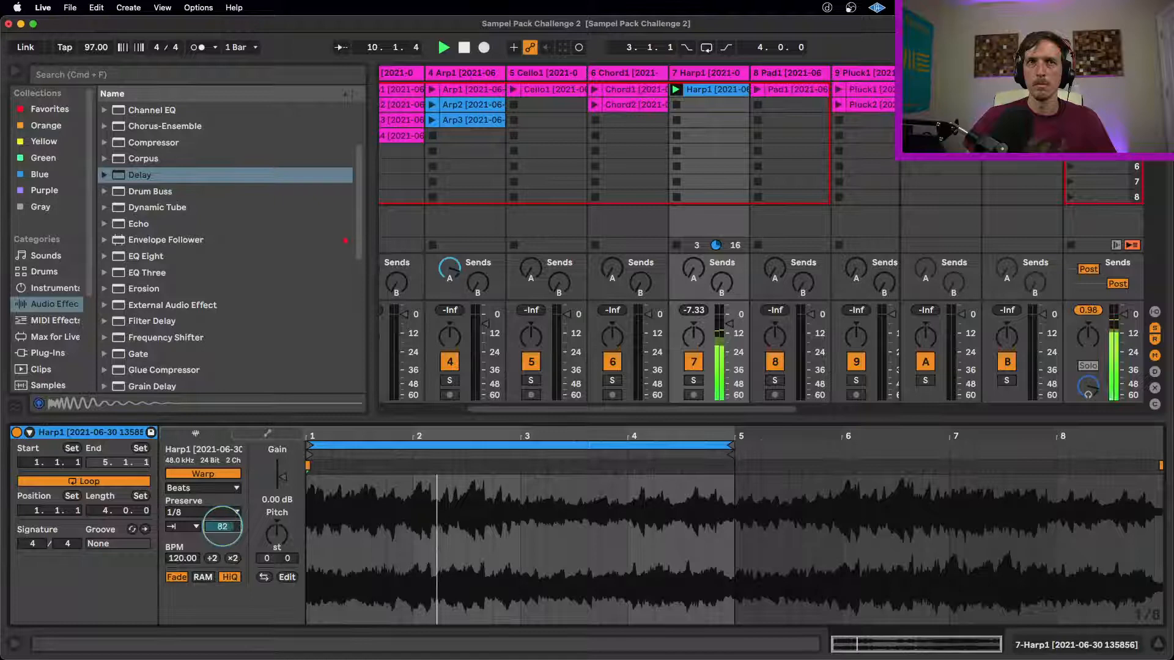
- Try the Harp1 clip with Preserve at 1/16 and the transient envelope at 92
left_click(206, 514)
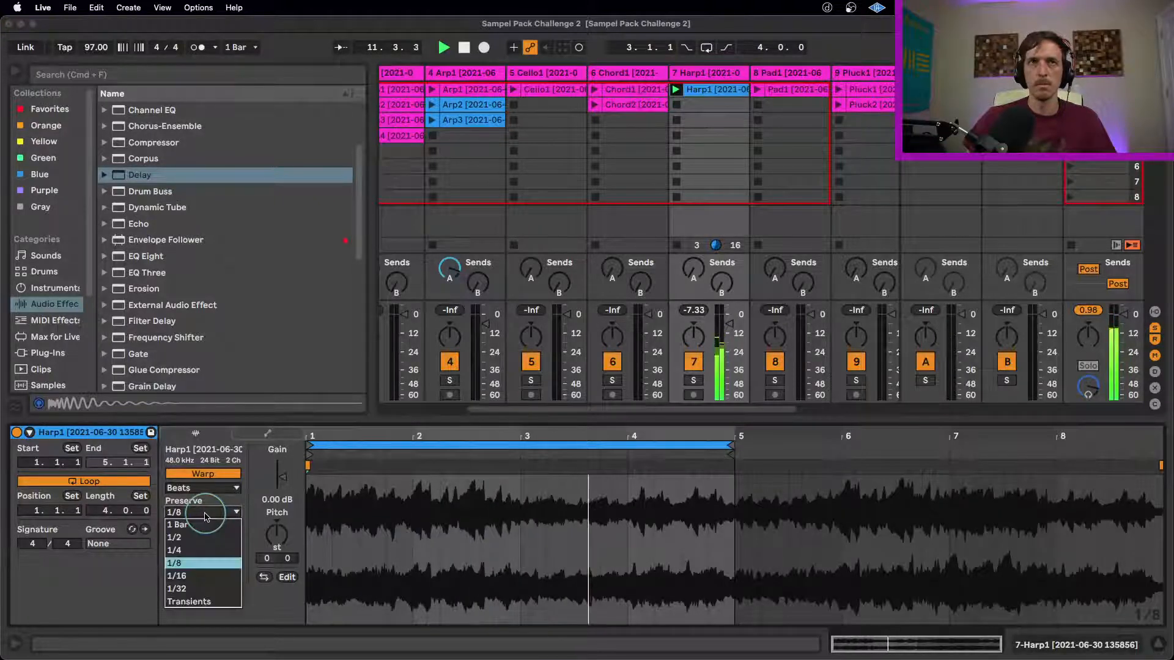
left_click(198, 575)
left_click_drag(222, 524, 225, 530)
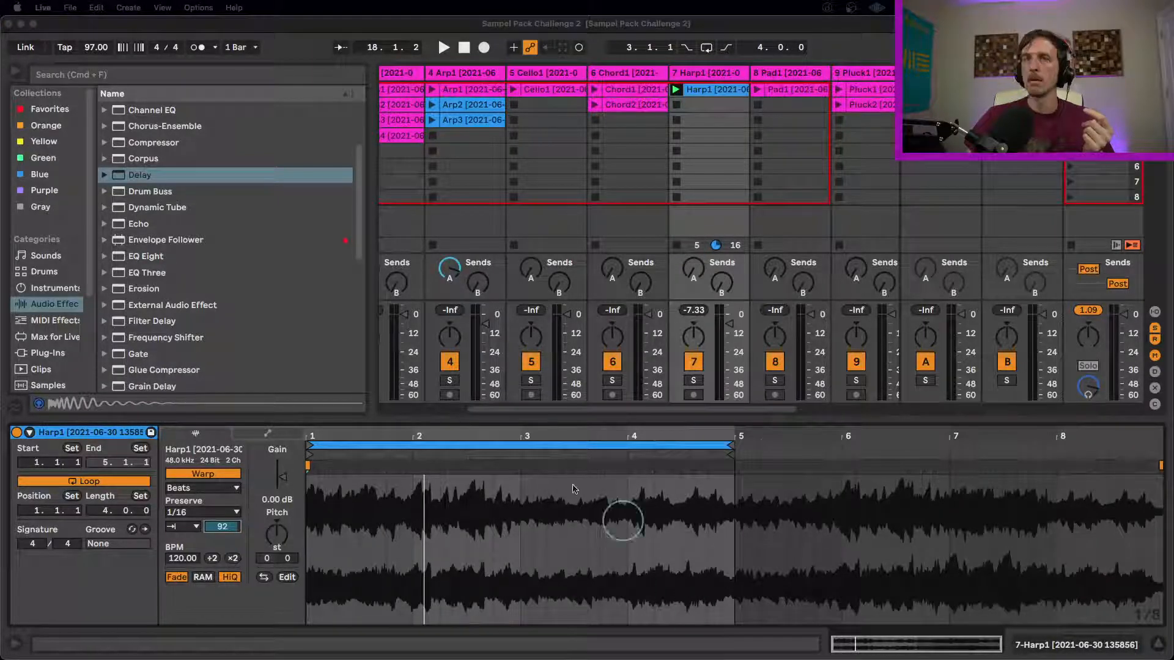
left_click(717, 415)
key("space")
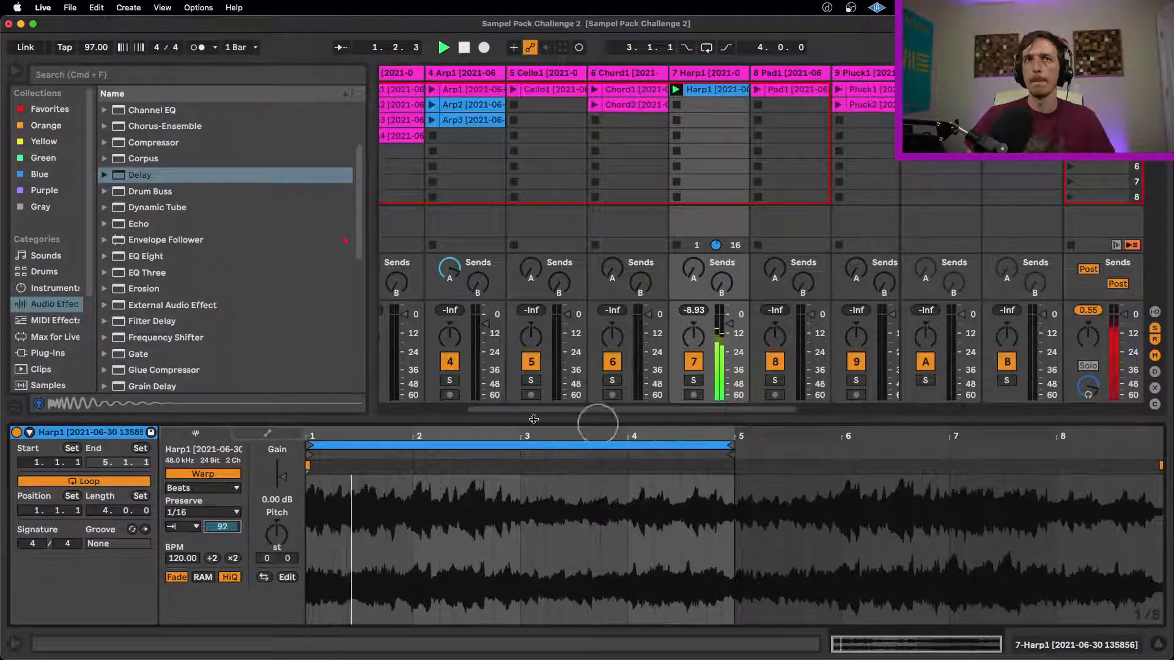
- Set the Harp1 clip's Preserve value to 1/4 and its transient envelope to 90
left_click_drag(227, 524, 228, 523)
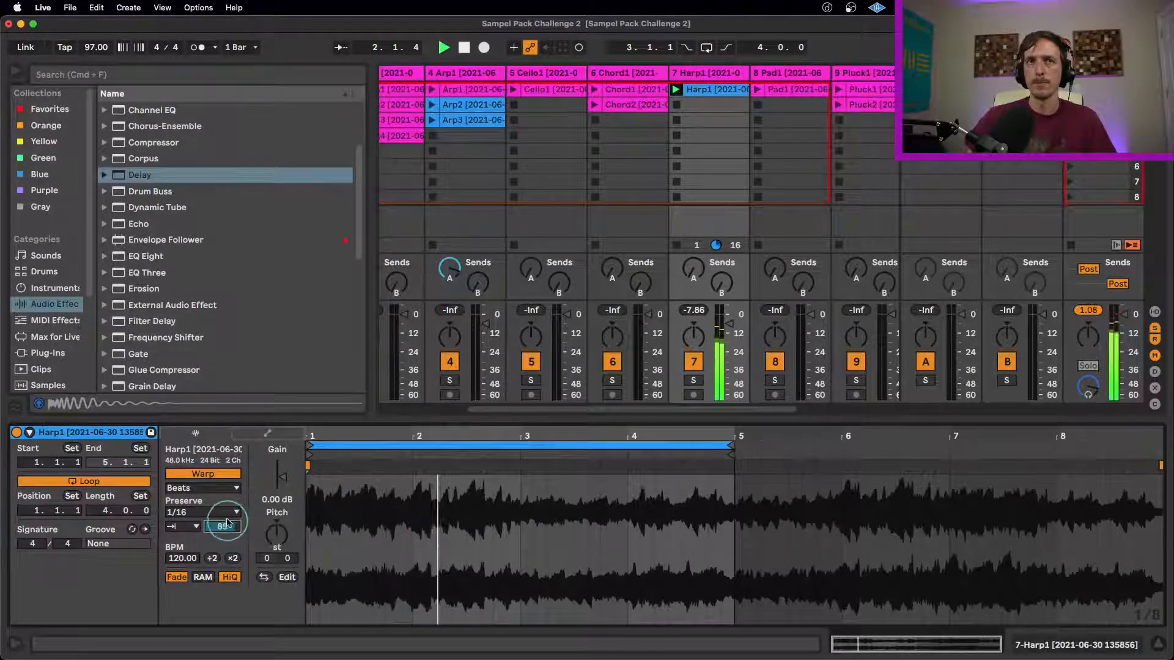
left_click(228, 515)
left_click(226, 532)
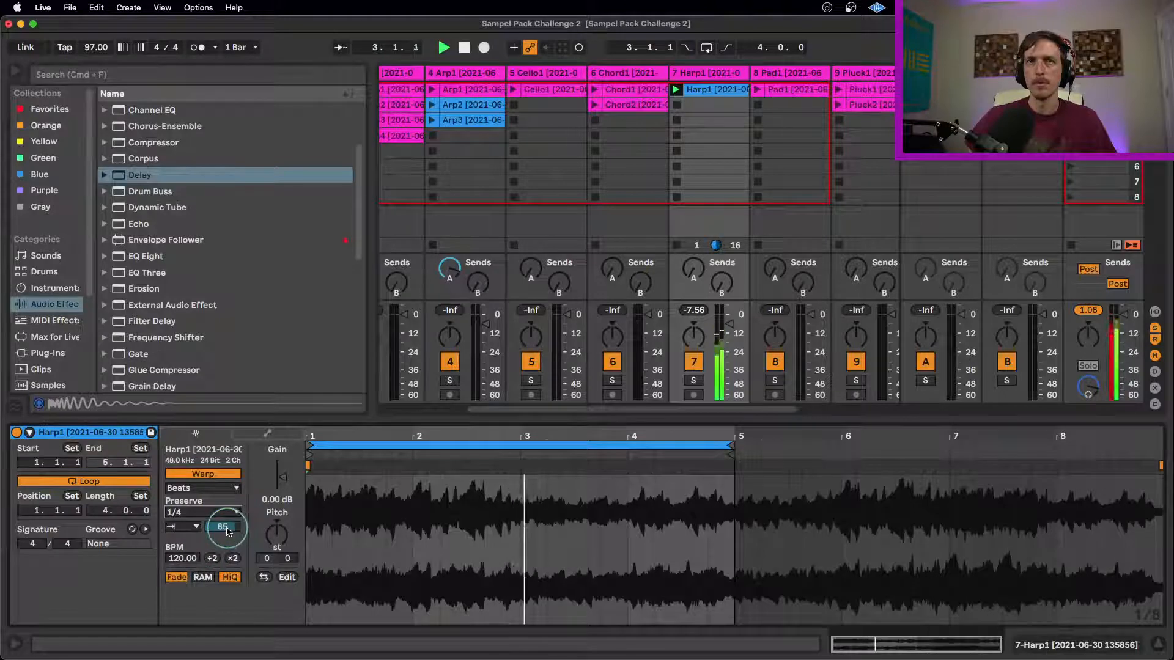
left_click_drag(227, 531, 229, 518)
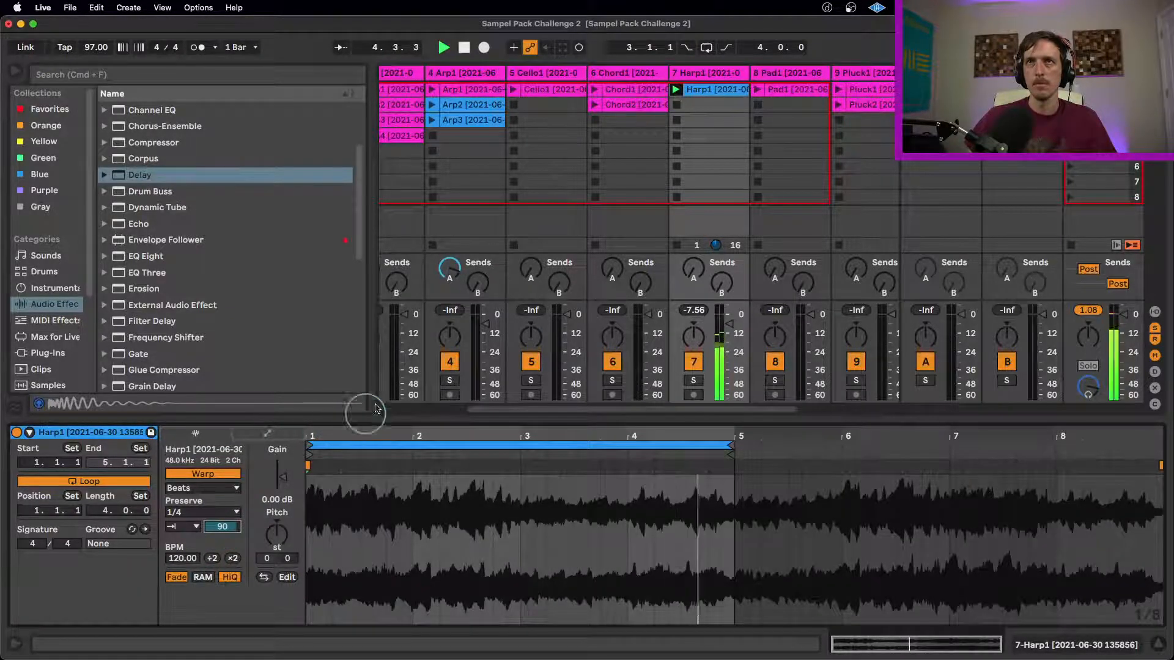
- Add a Delay to the Harp1 track with its filter at 1.73 kHz, width 4.97, Ping Pong on and 43% feedback
left_click(702, 74)
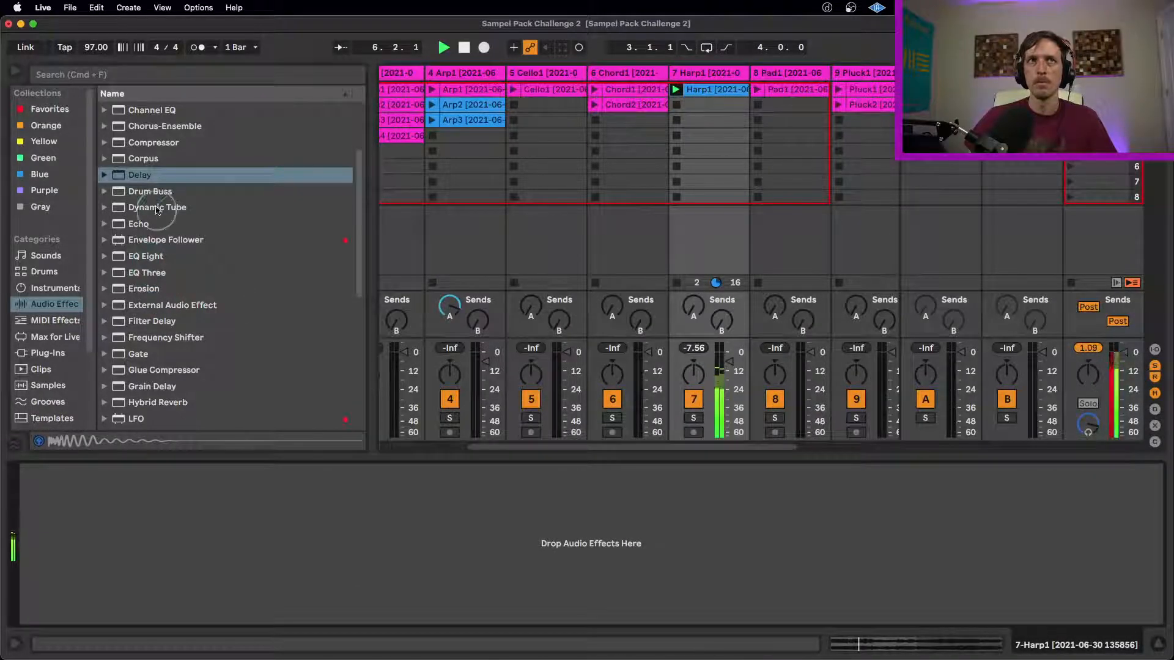
double_click(139, 175)
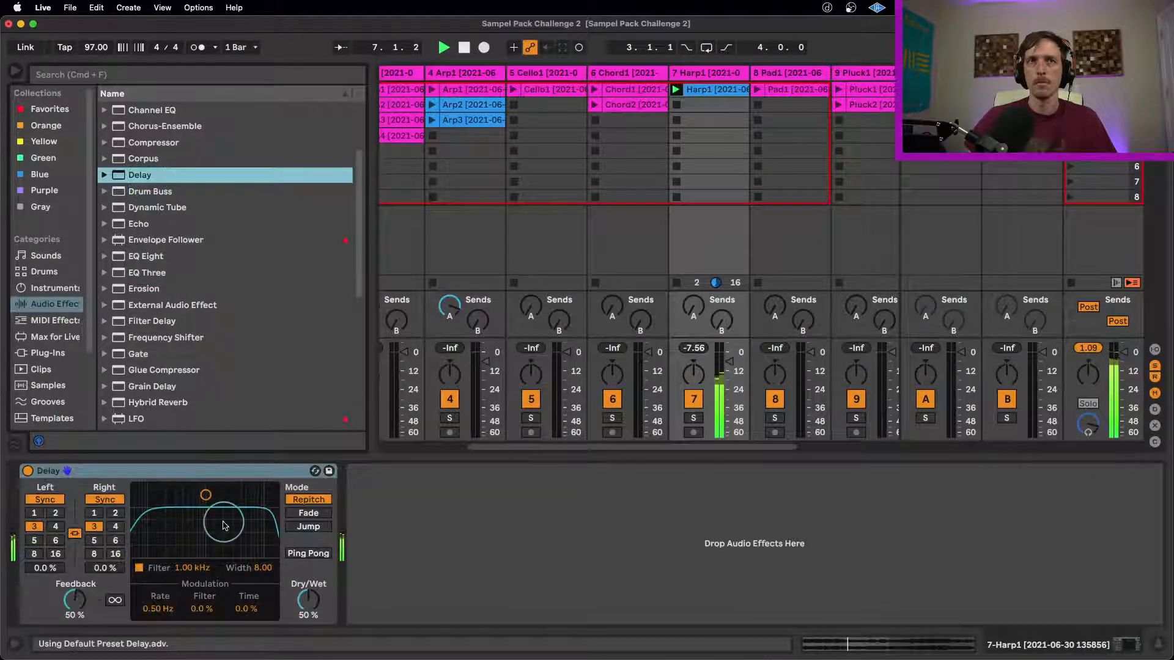
left_click_drag(207, 496, 218, 517)
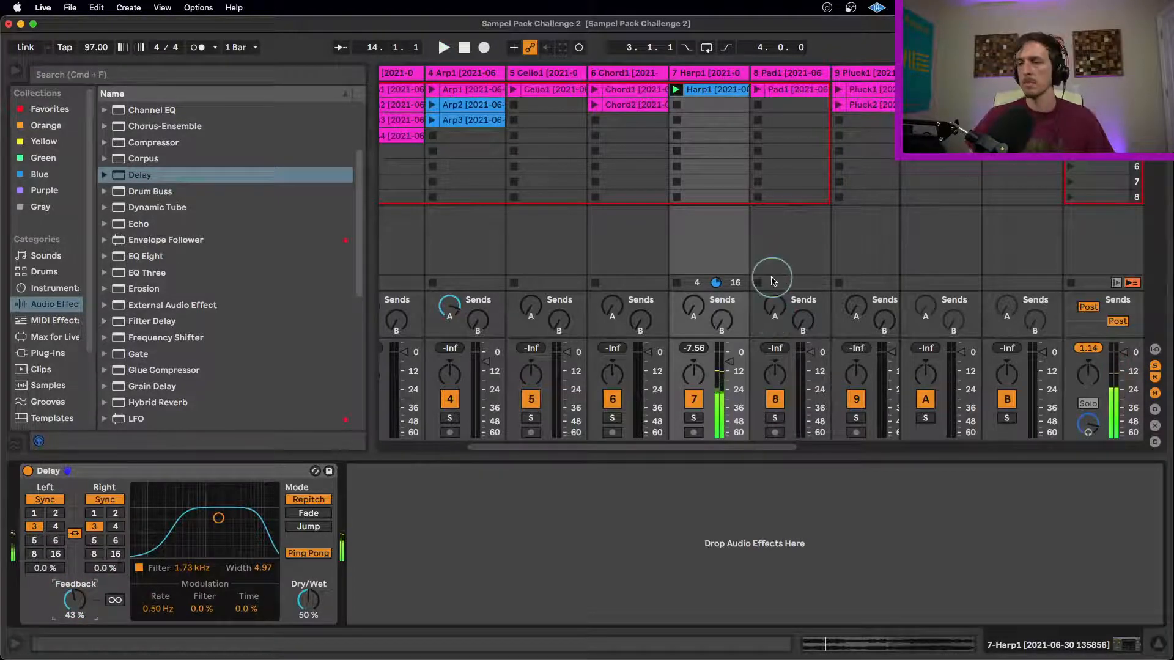
- Move the Harp1 clip to the track's sixth slot and play it with the second Piano1 clip, harp track volume at -3.7 dB
left_click_drag(712, 90, 712, 164)
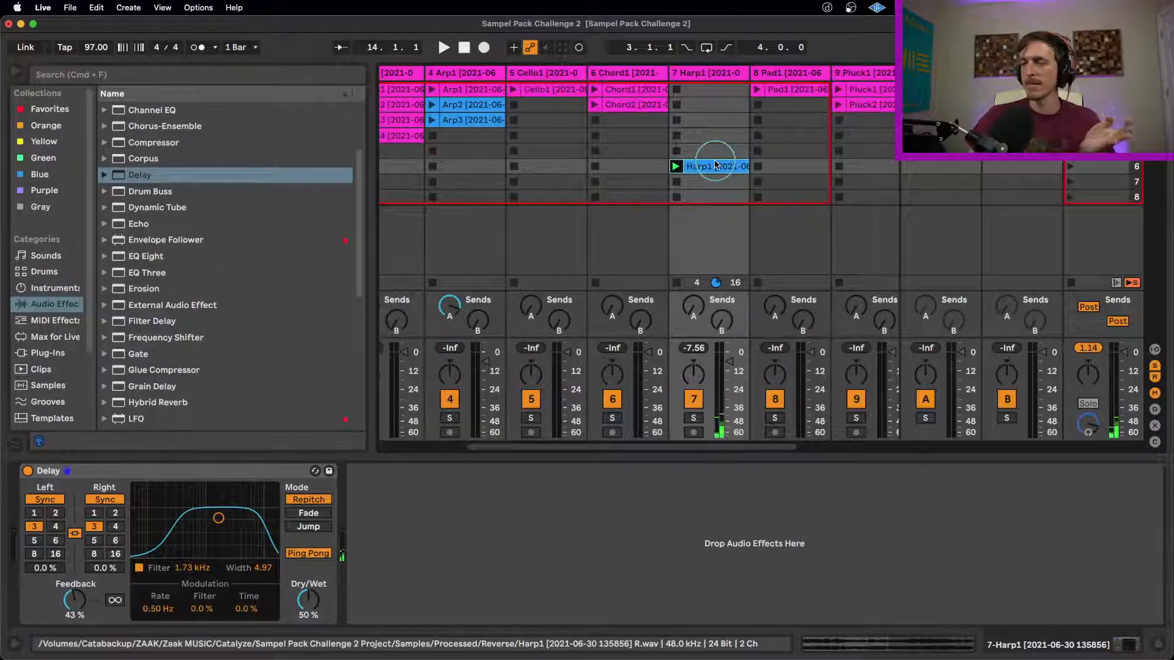
key("space")
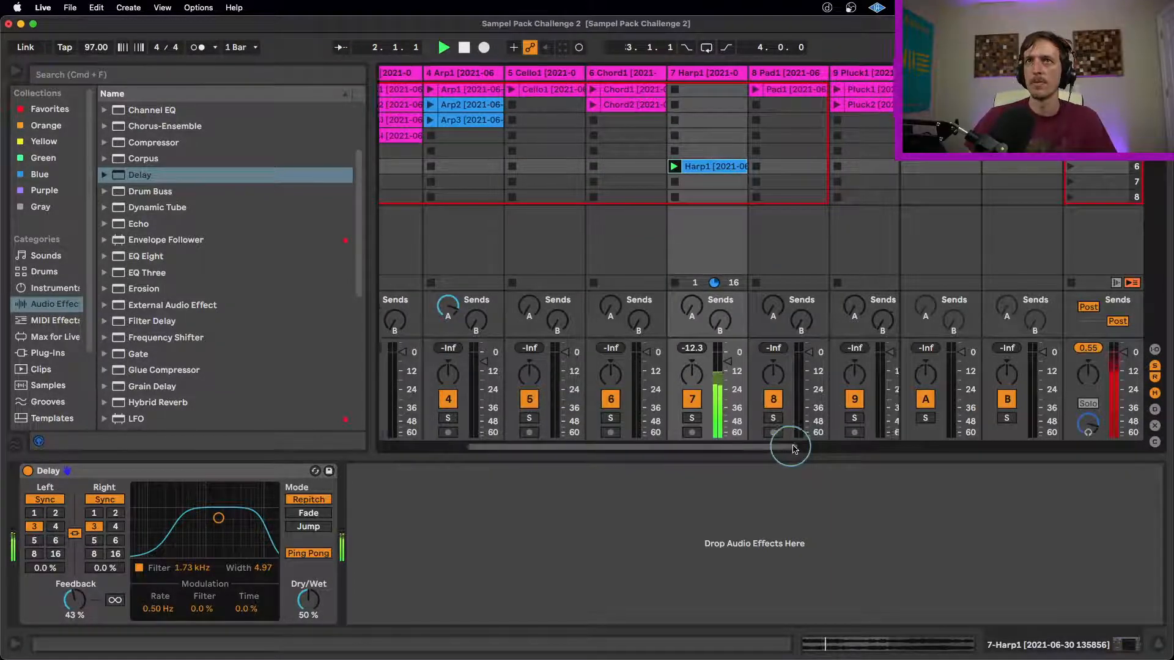
left_click_drag(789, 447, 870, 440)
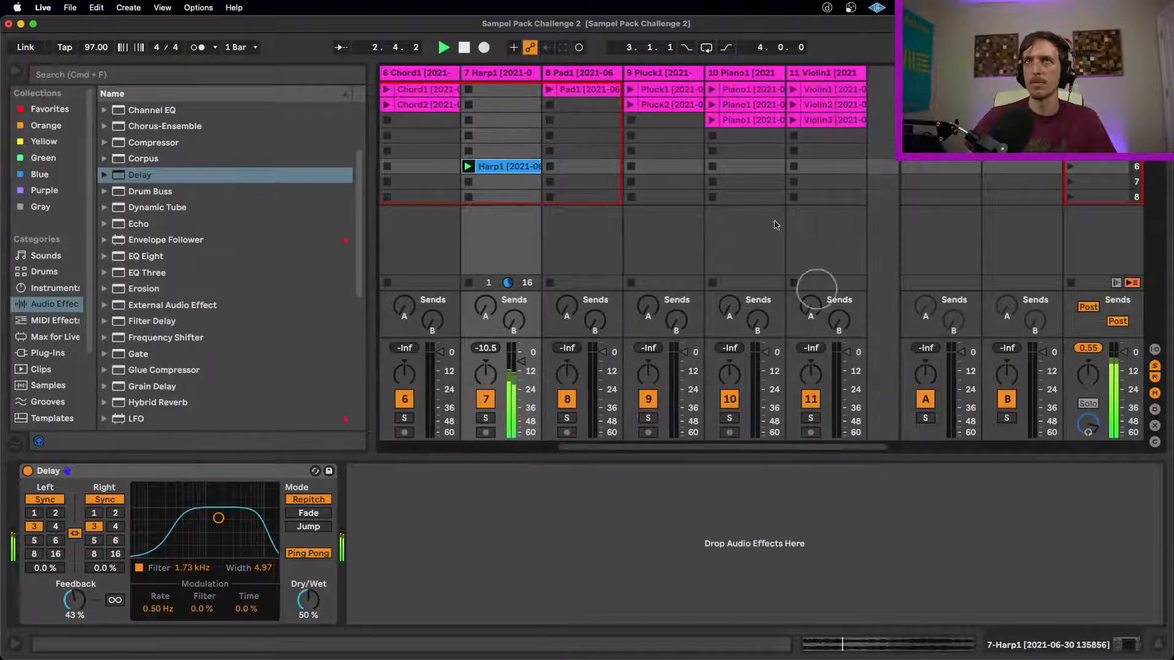
left_click(713, 106)
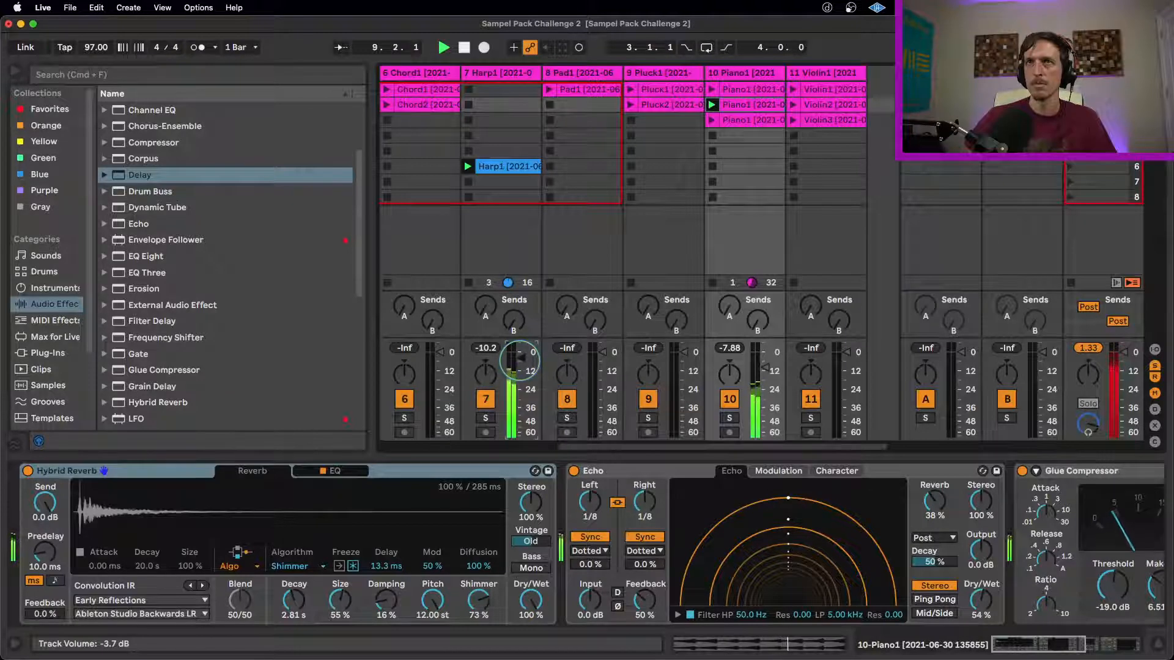
- Set the Harp1 clip's transient envelope to 80 and play the piano track's third clip at a track volume of -10 dB
left_click(528, 169)
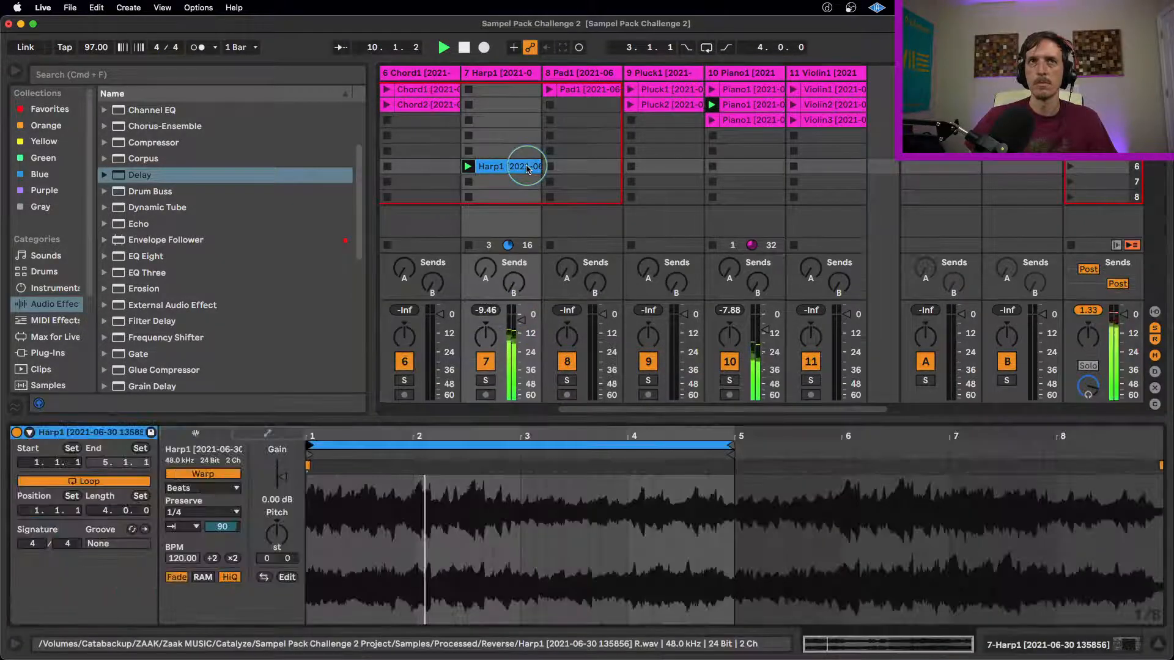
left_click_drag(225, 527, 224, 533)
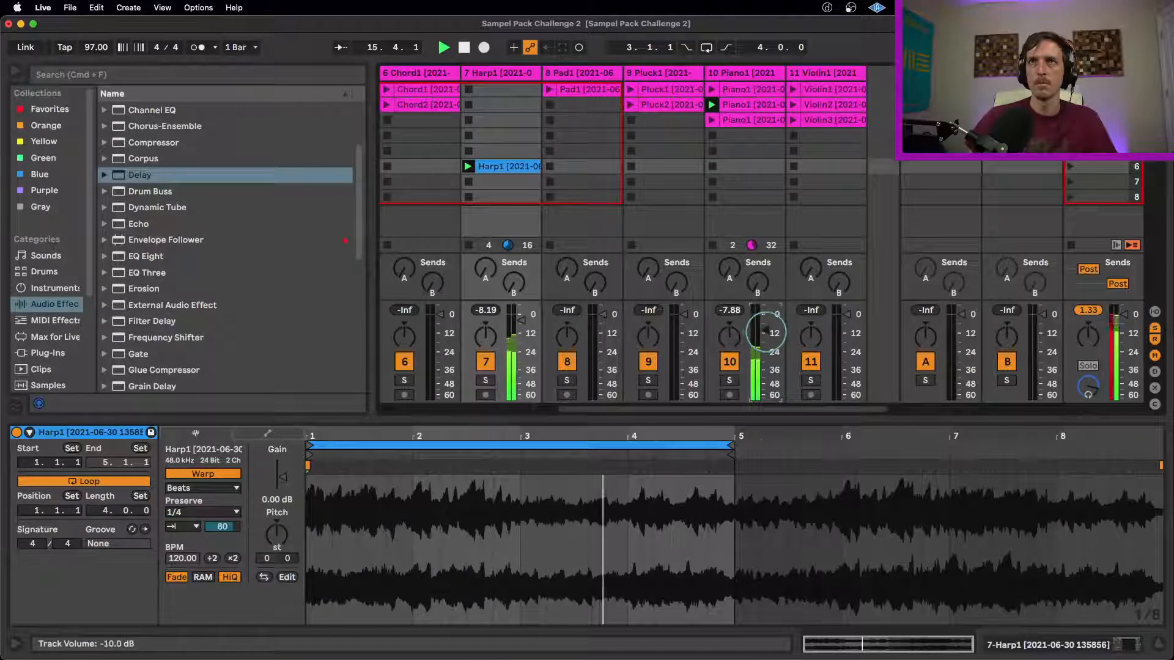
left_click(712, 119)
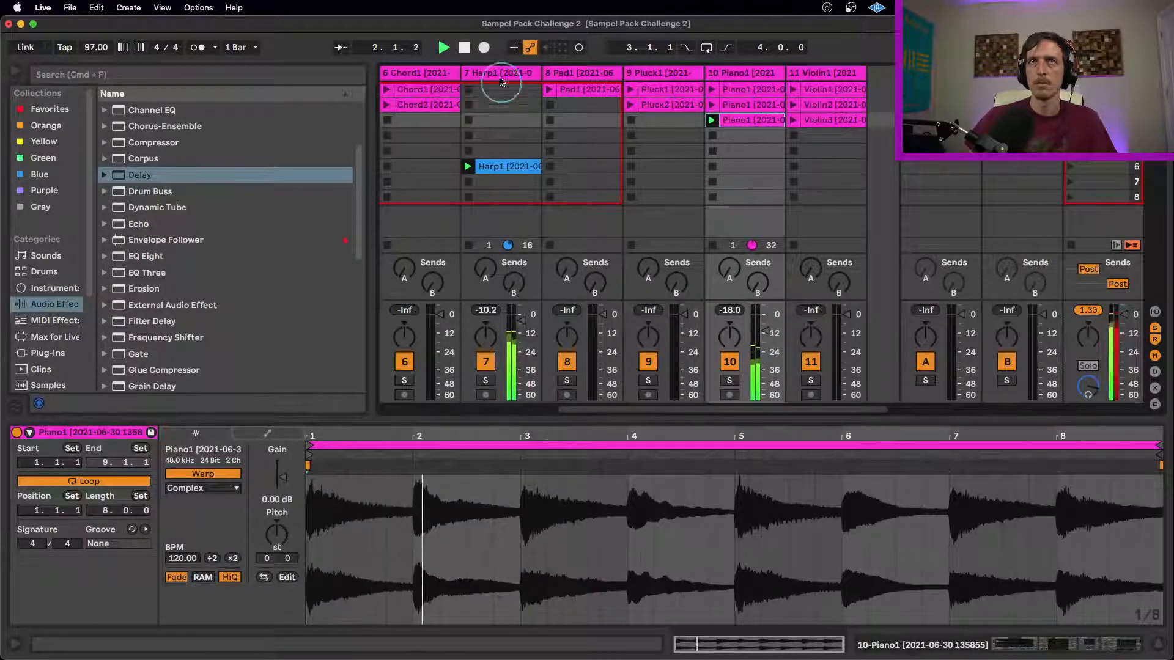
- Duplicate the Harp1 track and briefly audition the original in solo before selecting the duplicate
left_click(500, 74)
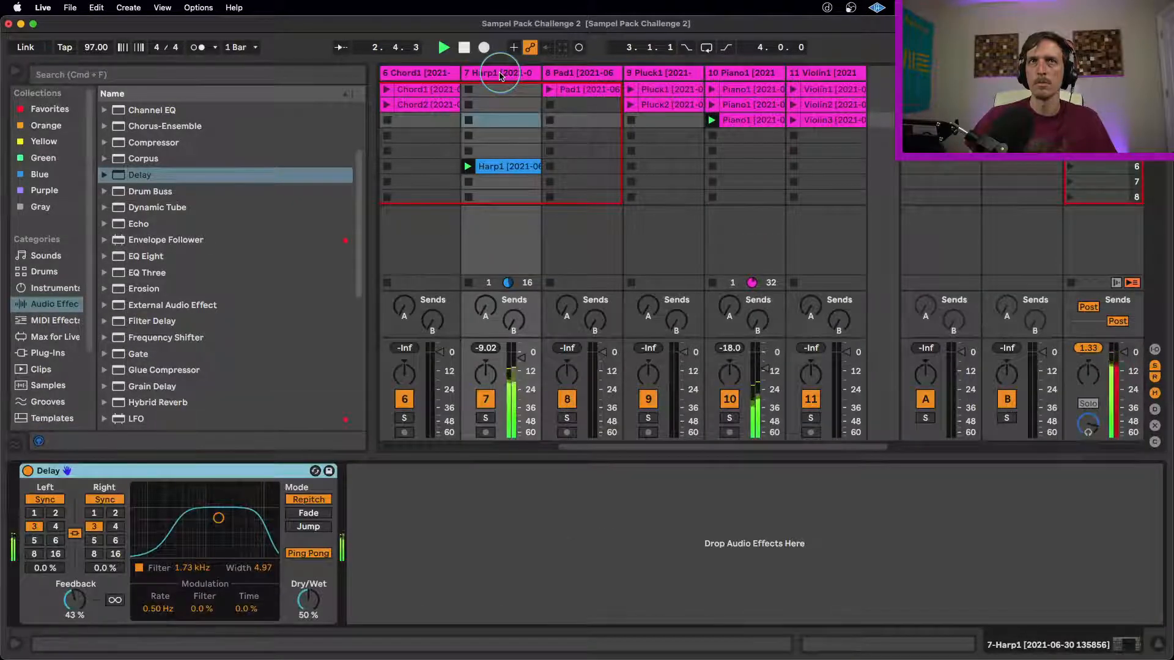
key("super+d")
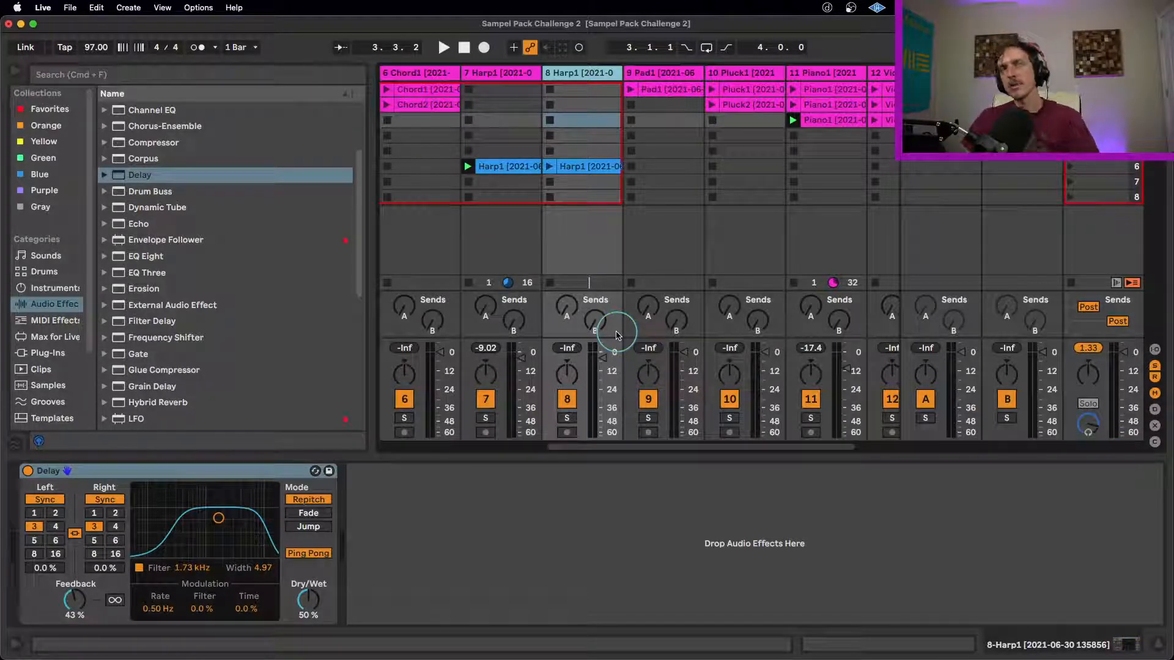
left_click(486, 418)
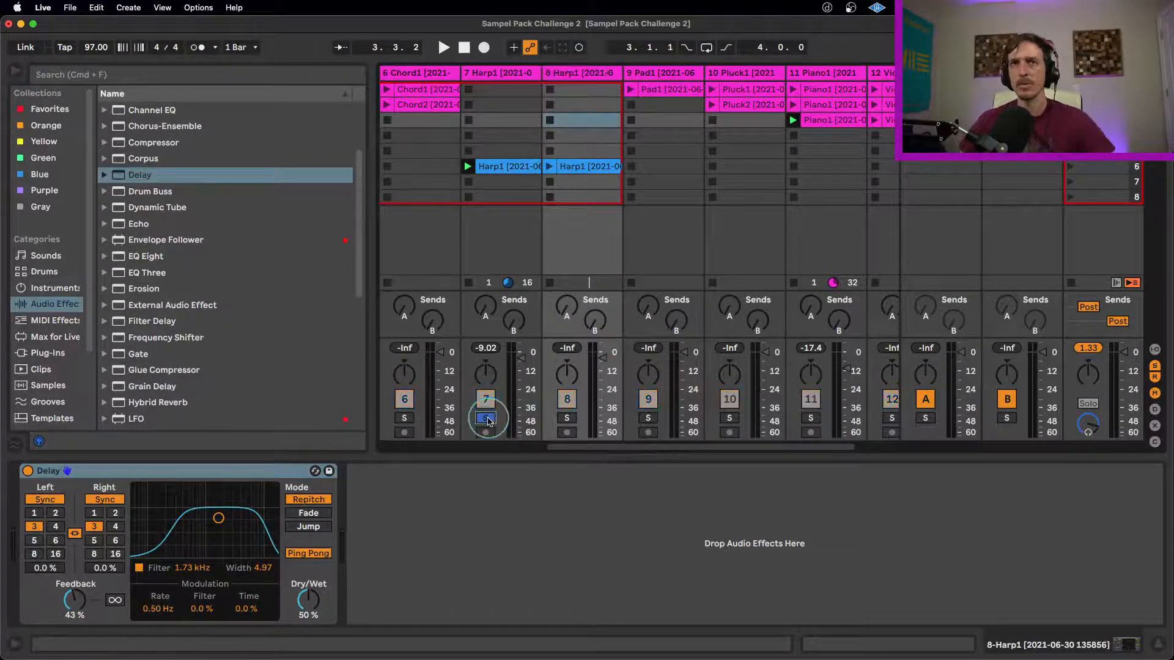
key("space")
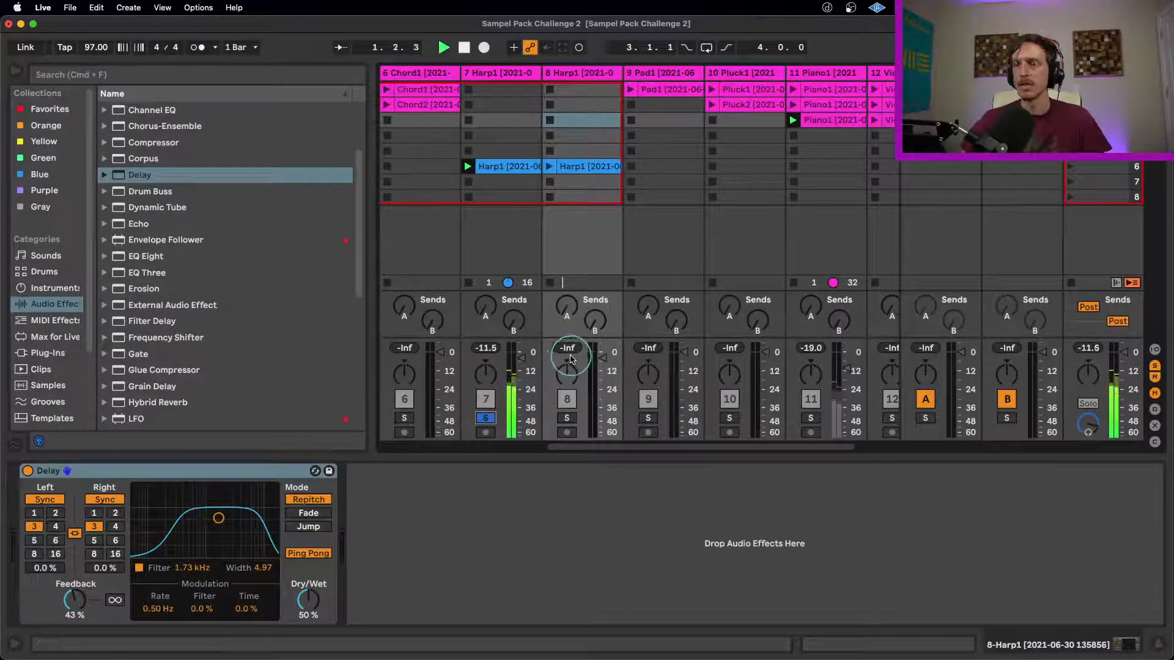
key("space")
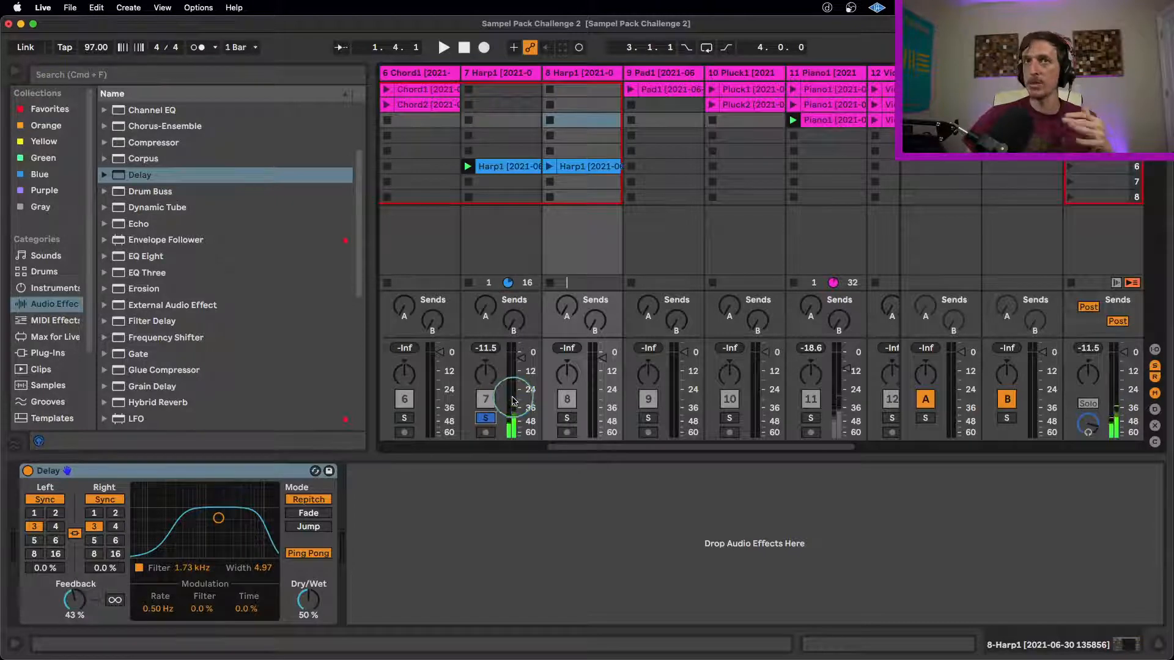
left_click(486, 419)
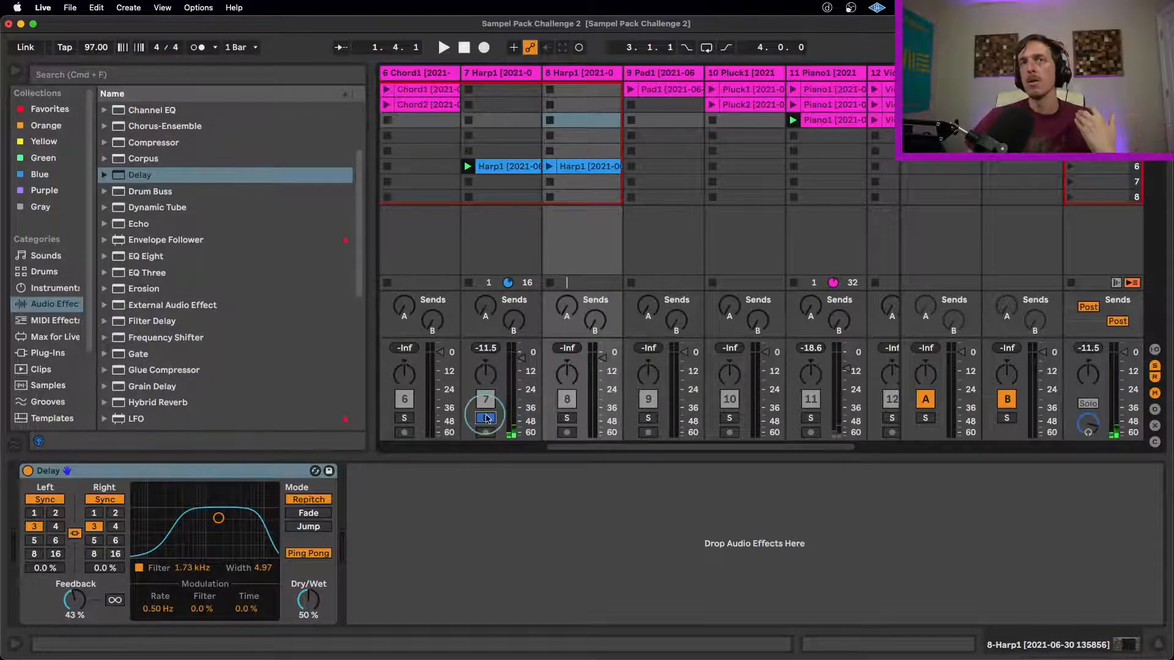
left_click(536, 78)
left_click(573, 76)
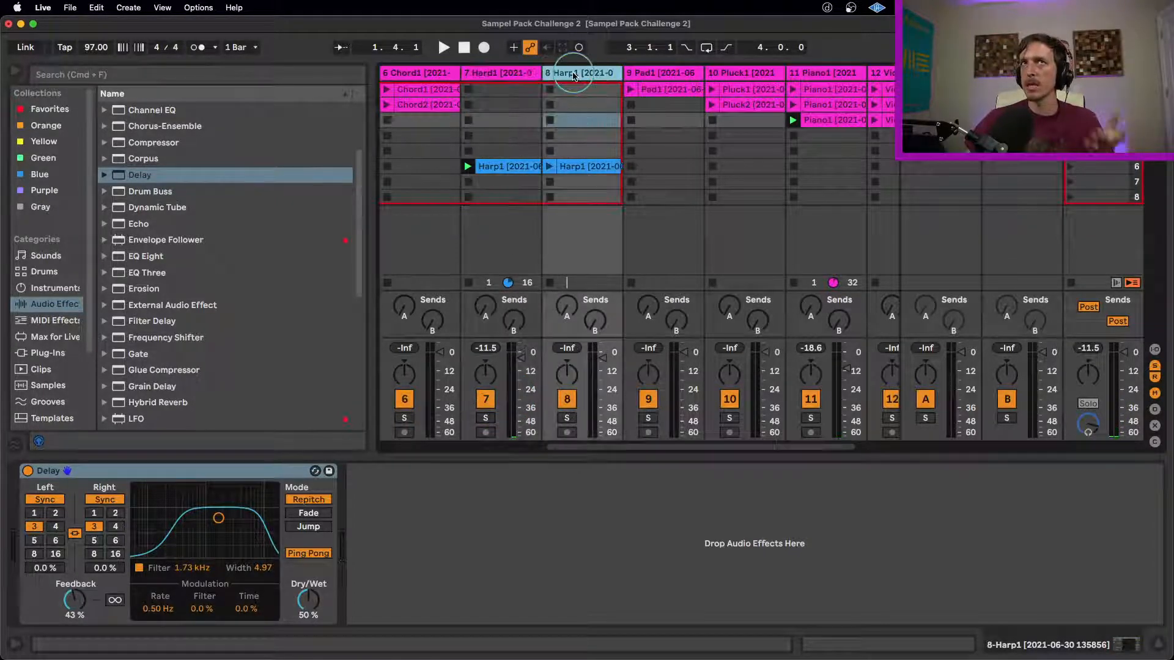
- Stop the clip on the original Harp1 track and select the copied clip on the duplicate track
left_click(530, 169)
left_click(589, 168)
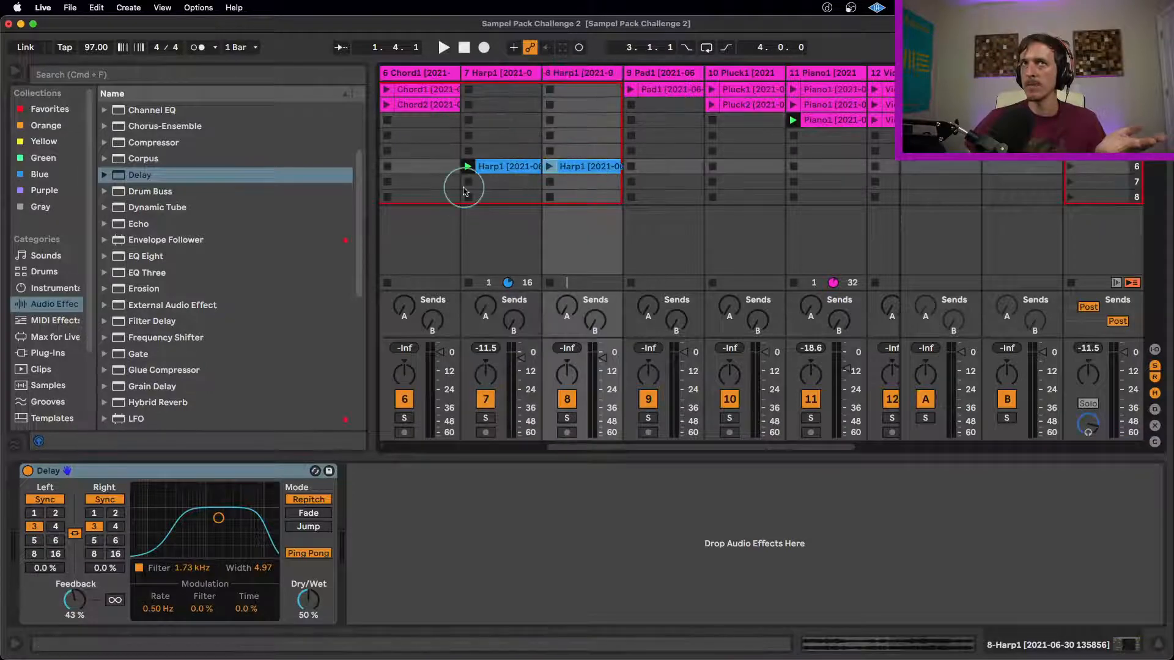
left_click(470, 182)
left_click(555, 170)
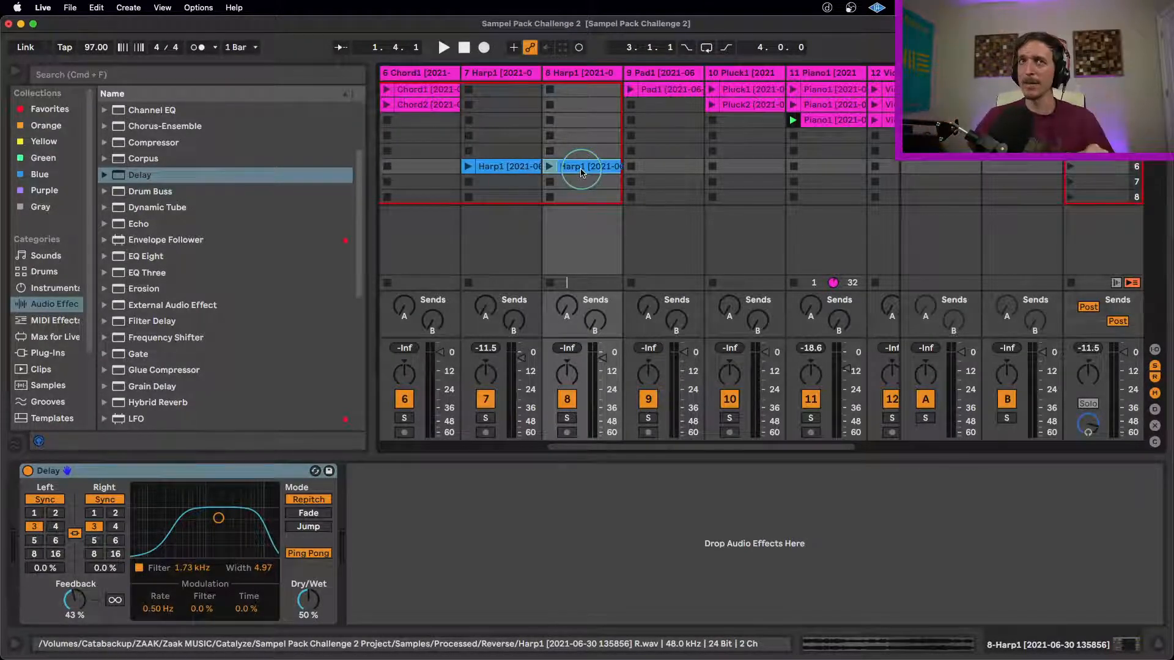
left_click(533, 171)
left_click(505, 95)
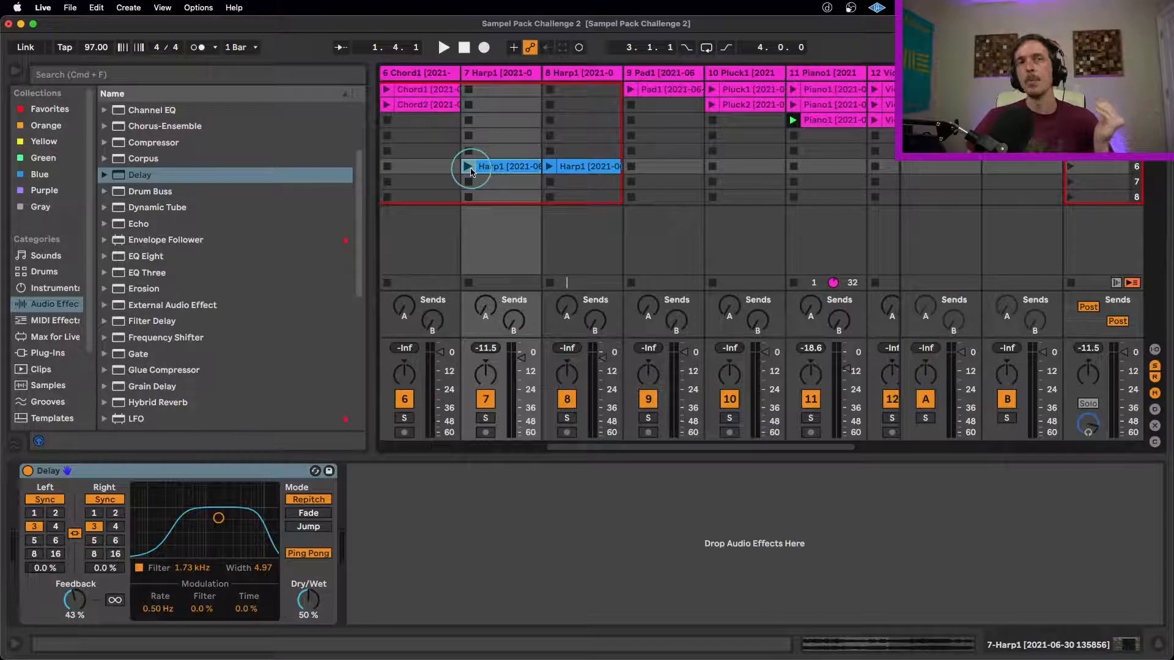
left_click(500, 172)
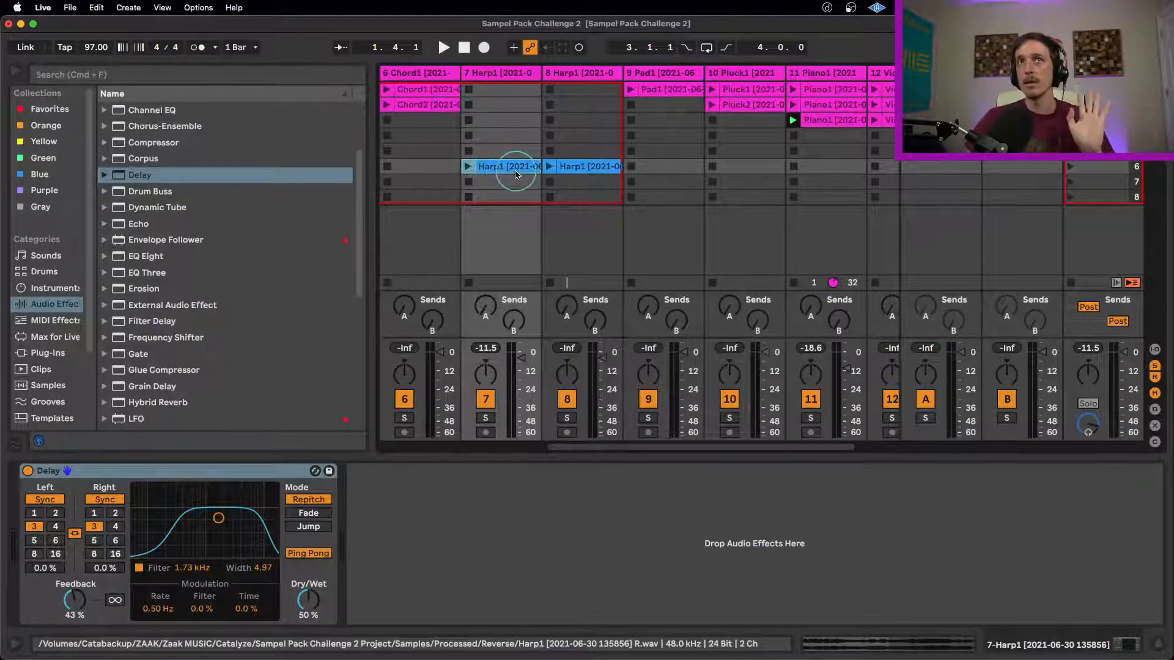
left_click(578, 171)
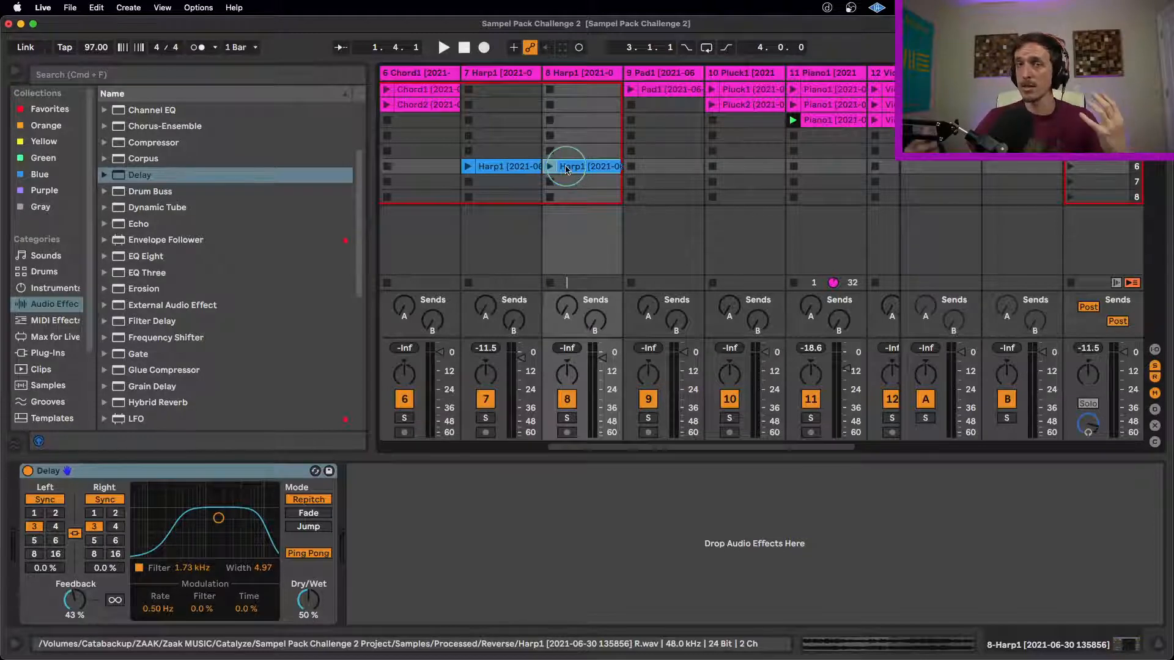
- Open the duplicate Harp1 clip's sample settings and play it with the Piano1 track deactivated
double_click(571, 168)
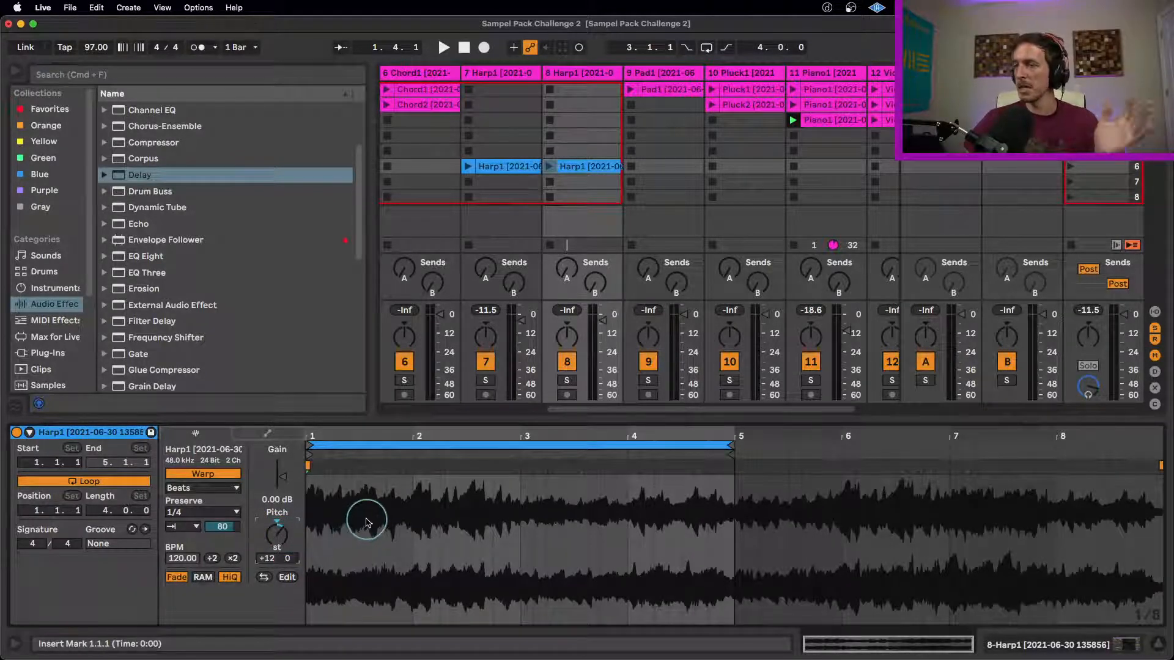
left_click(549, 167)
left_click(811, 361)
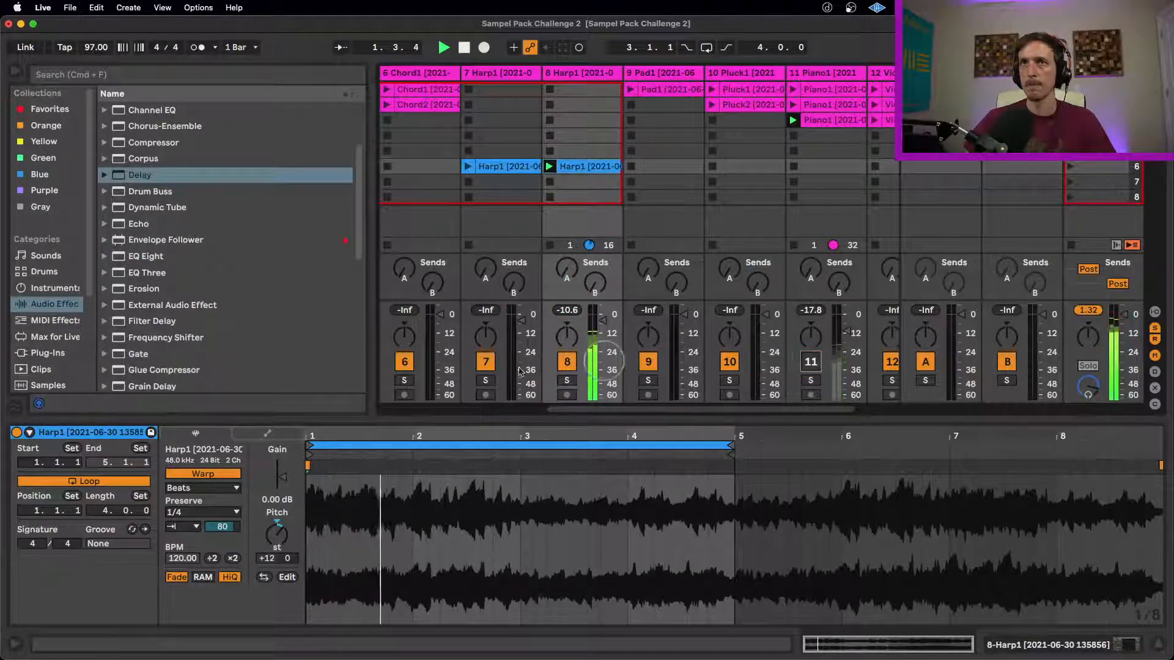
- Try a Beats preserve value of 1/8 with a transient envelope of 39 on the playing Harp1 duplicate
left_click(208, 513)
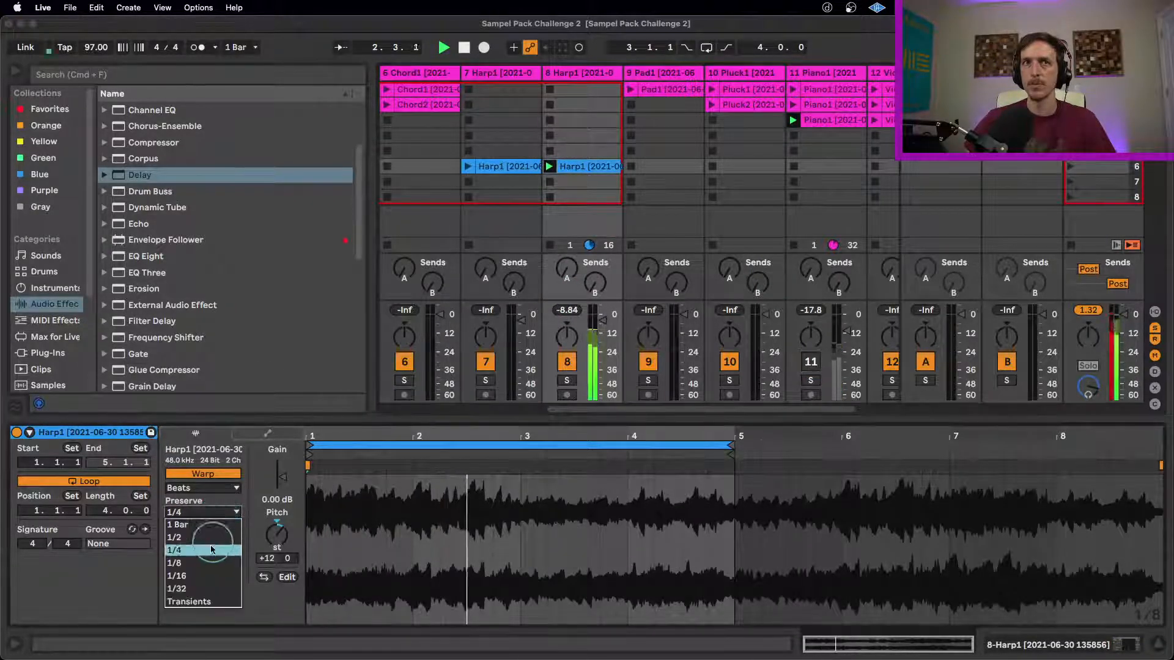
left_click(210, 564)
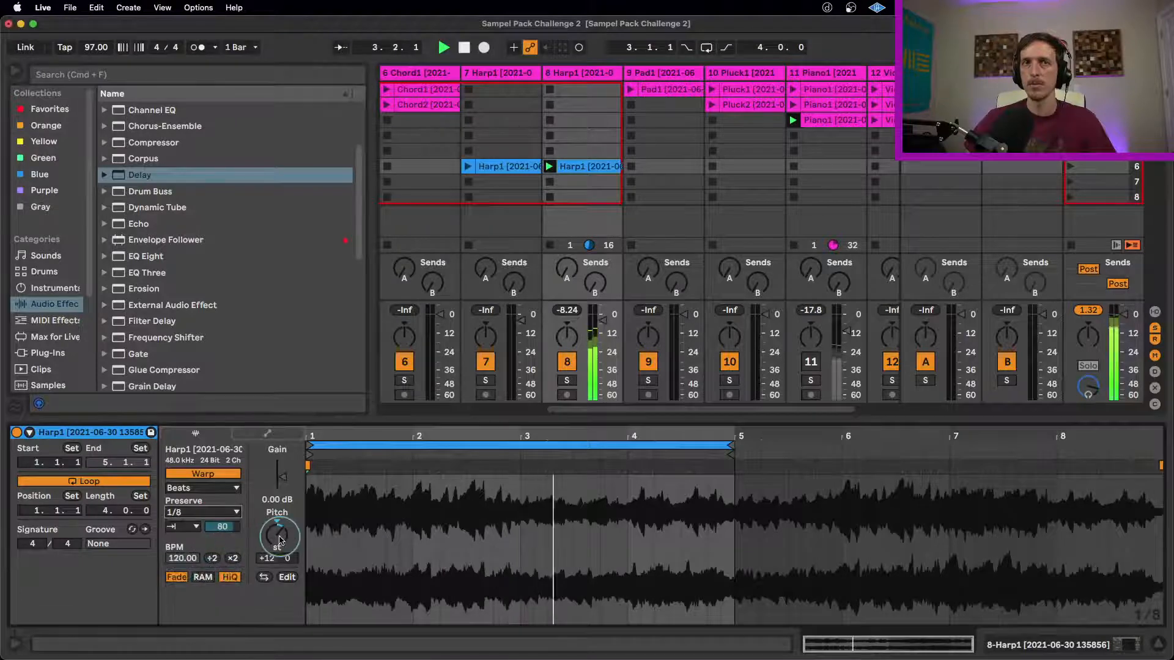
left_click_drag(222, 526, 222, 553)
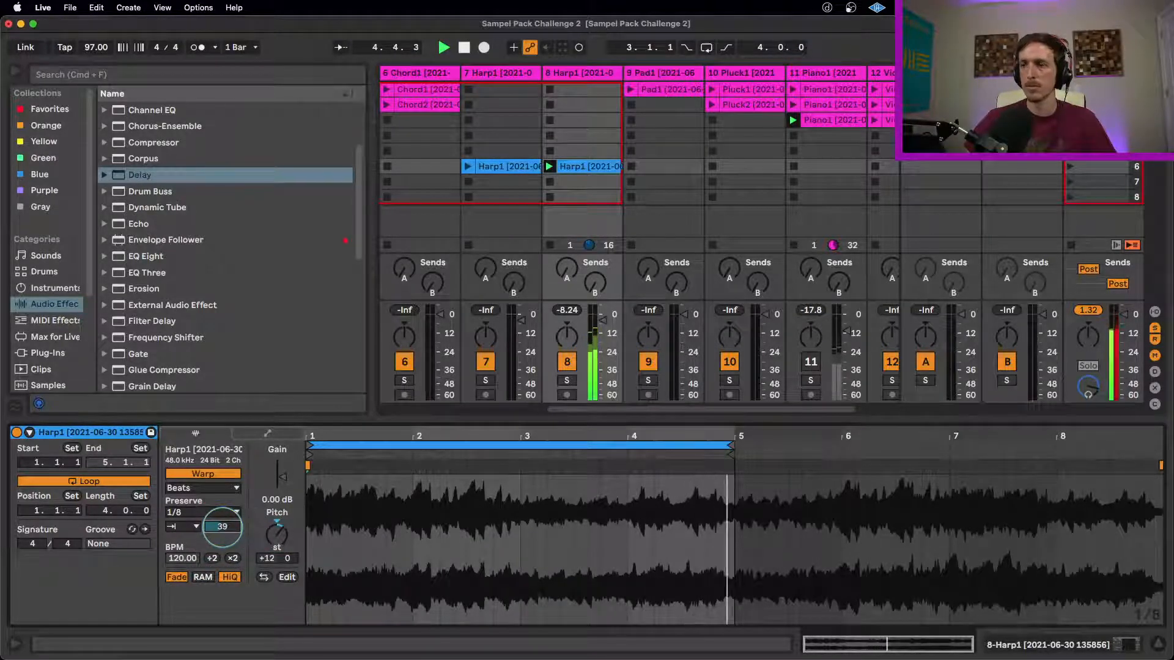
- Try preserve 1/16 on the duplicate Harp1 clip with a transient envelope of 31 and pitch at +24 st
left_click(201, 513)
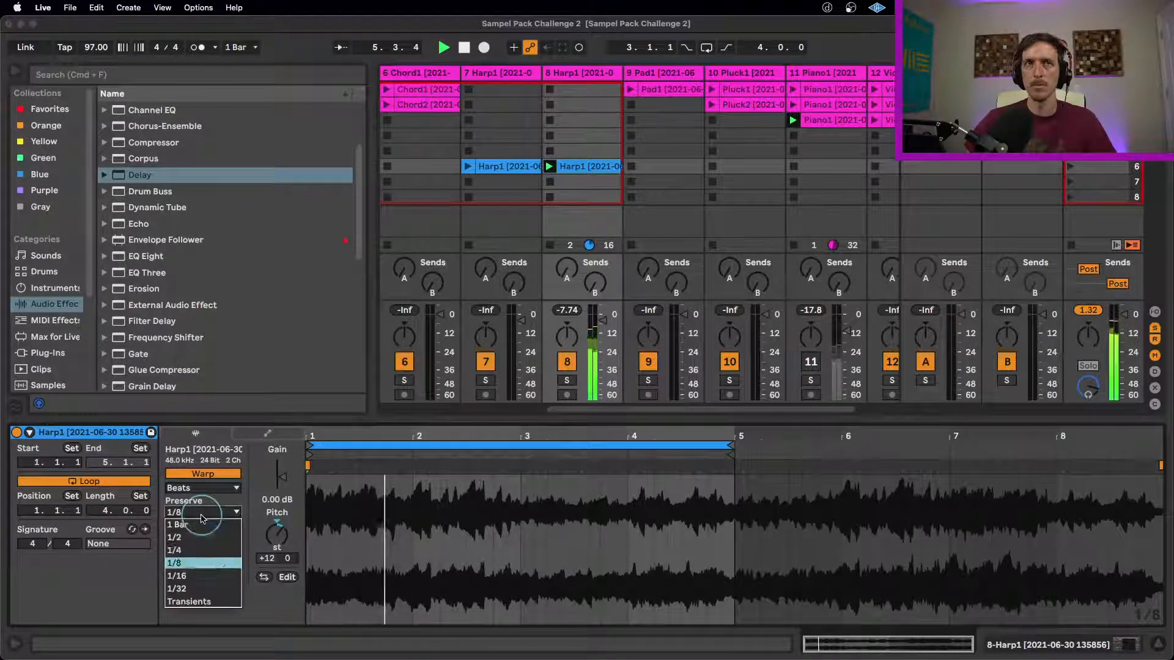
left_click(183, 575)
left_click_drag(221, 527, 222, 534)
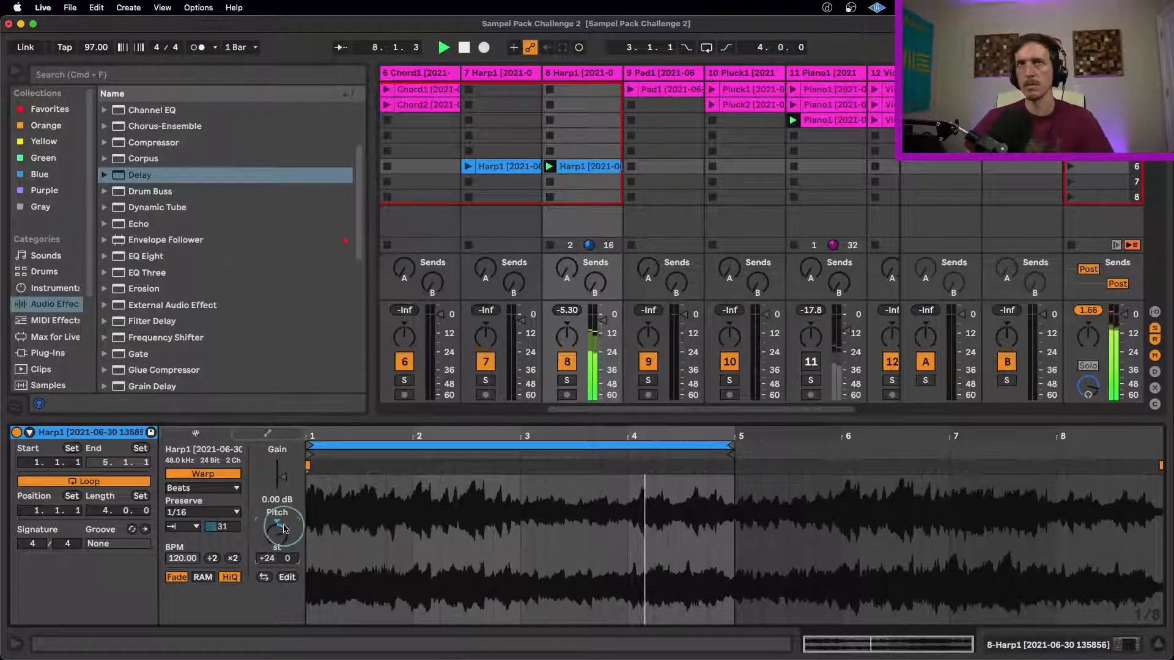
left_click_drag(283, 536, 337, 442)
- Set the duplicate Harp1 clip's transient envelope to 74, preserve to 1/8 and pitch to -12 st
left_click_drag(222, 527, 221, 525)
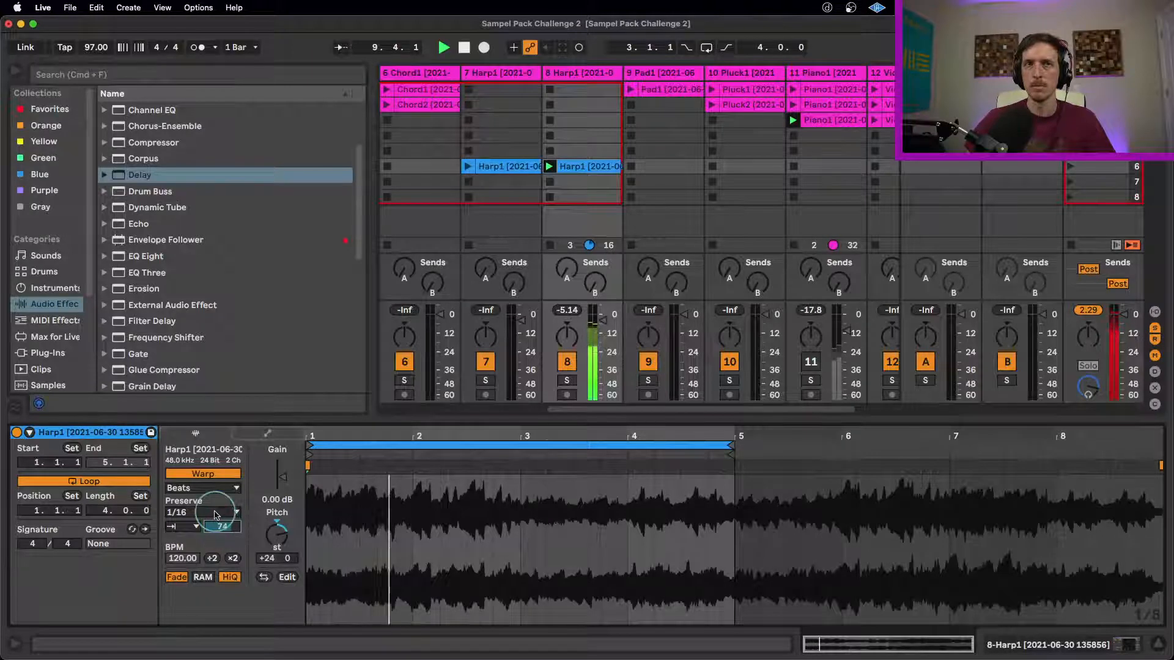
left_click(226, 512)
left_click(233, 539)
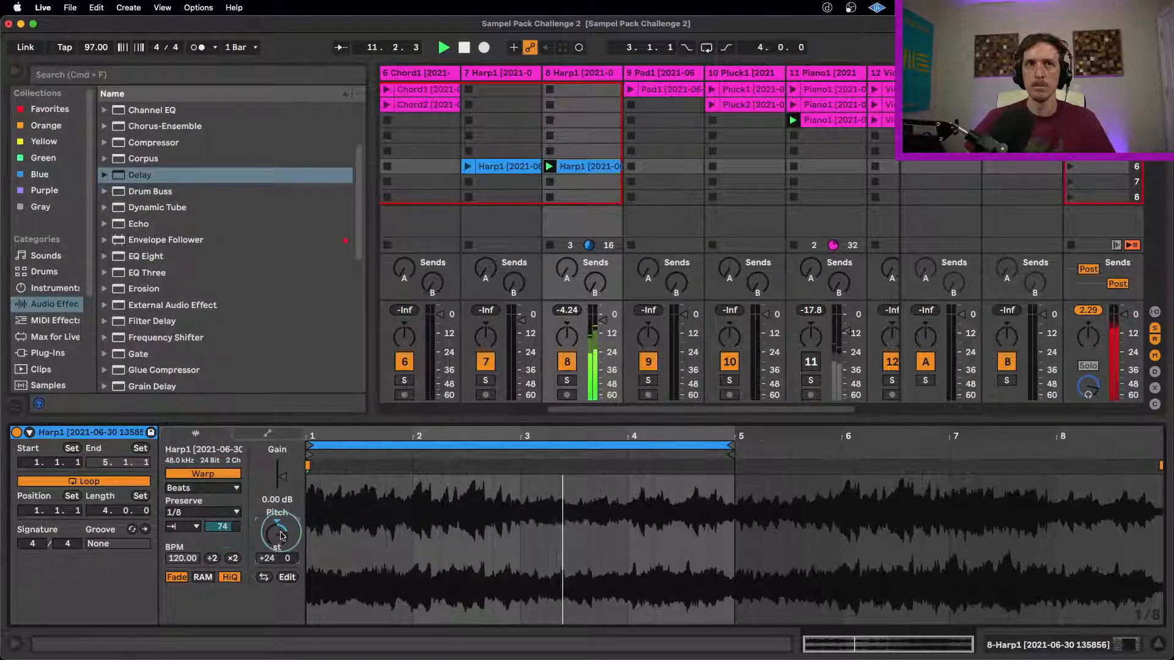
left_click_drag(283, 535, 281, 533)
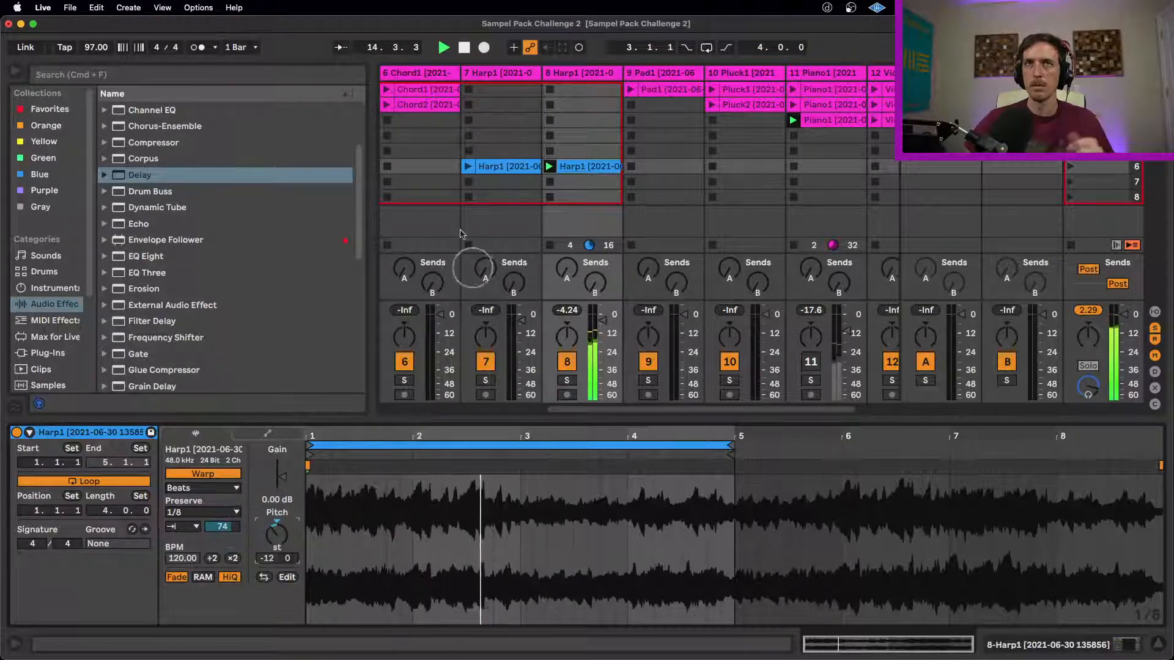
- Launch the original Harp1 clip alongside its lower copy and duplicate the second Harp1 track
left_click(502, 169)
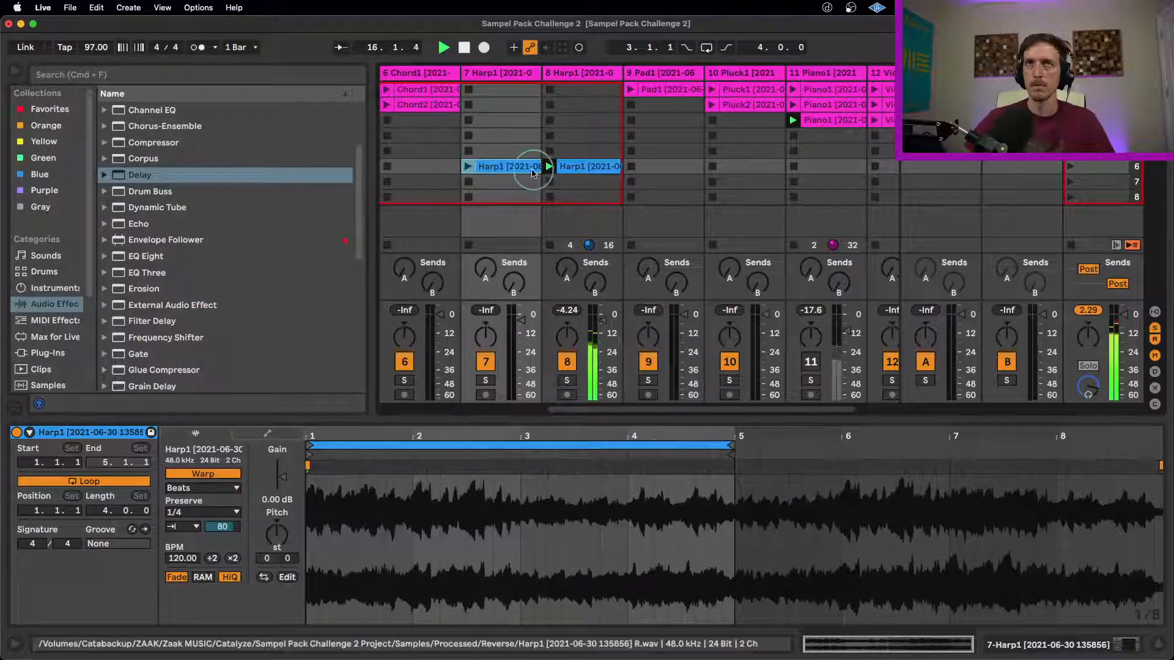
left_click(467, 167)
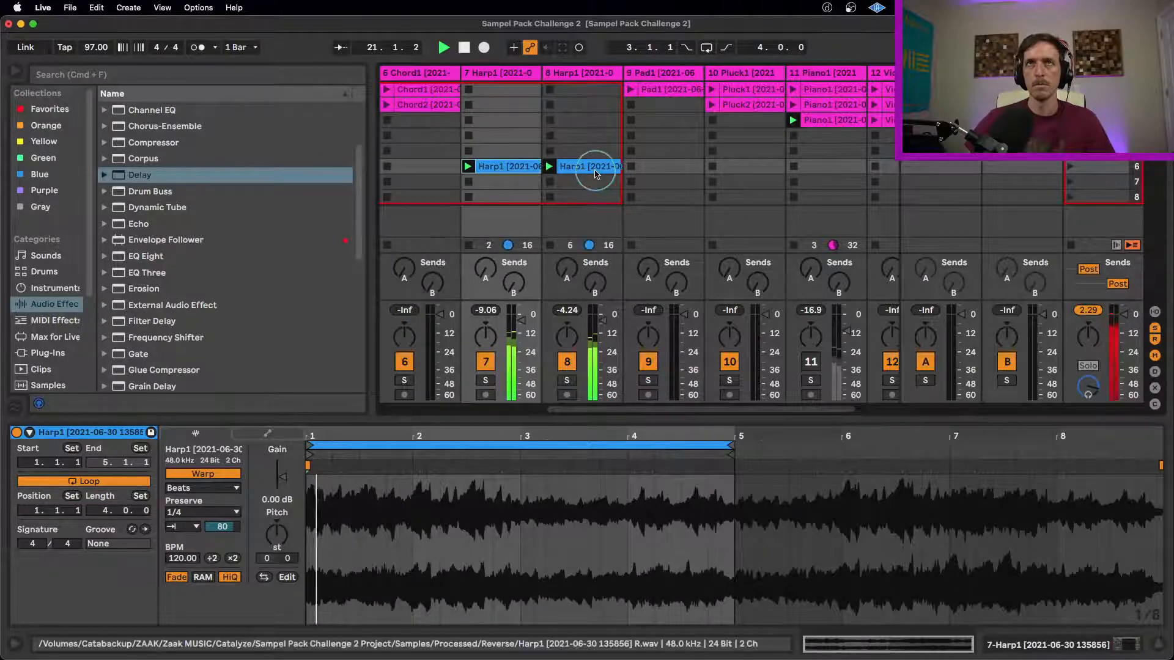
left_click(576, 75)
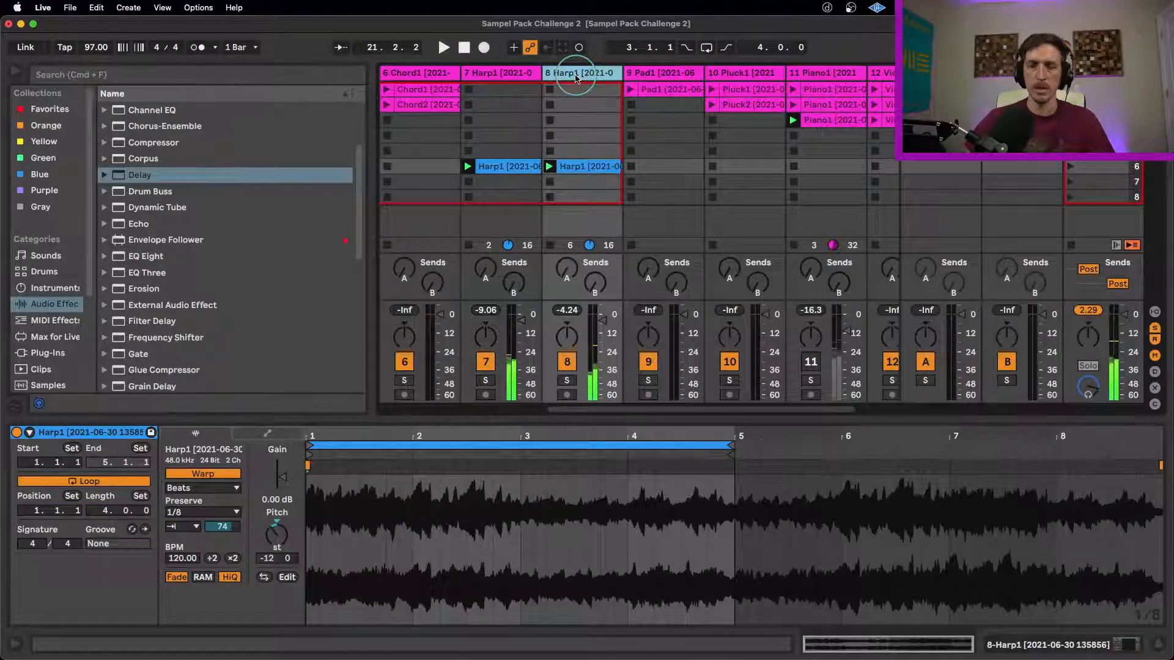
key("super+d")
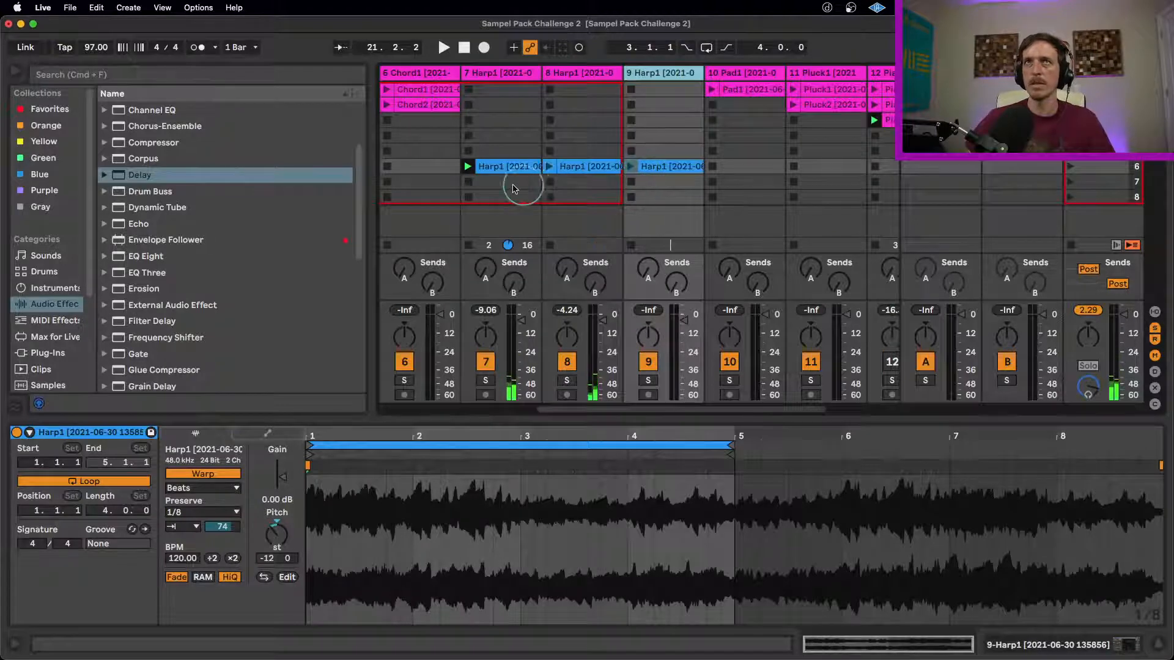
- Play the third Harp1 track's clip and set its preserve to 1/16, transient envelope to 31 and pitch to +12 st
left_click(629, 167)
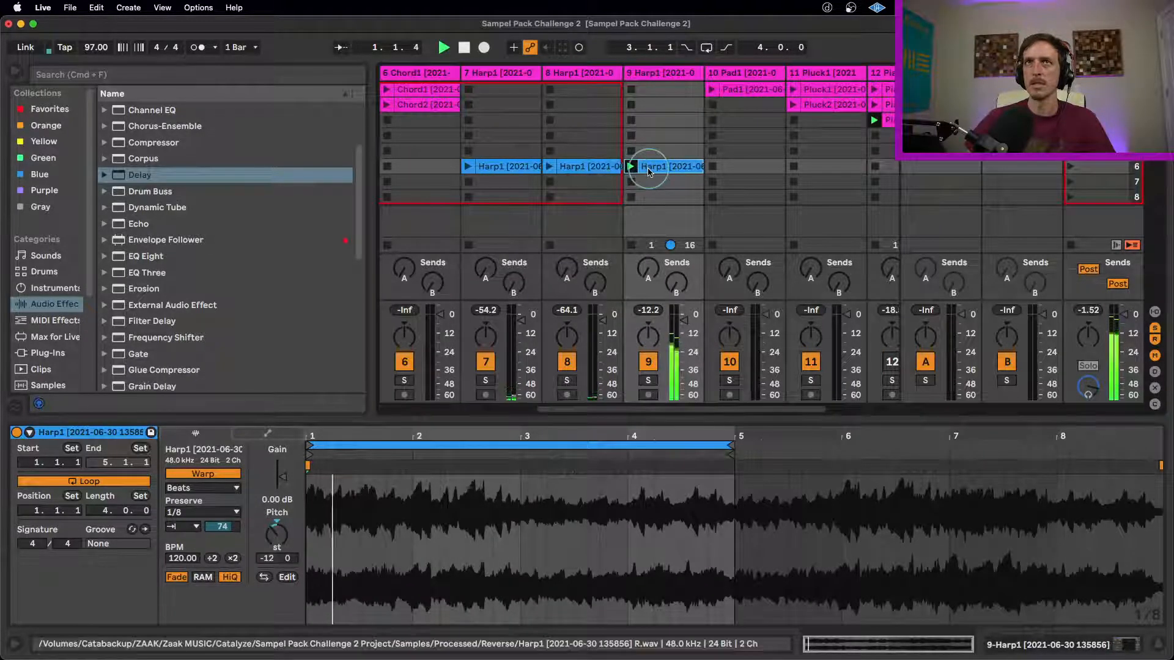
left_click(202, 512)
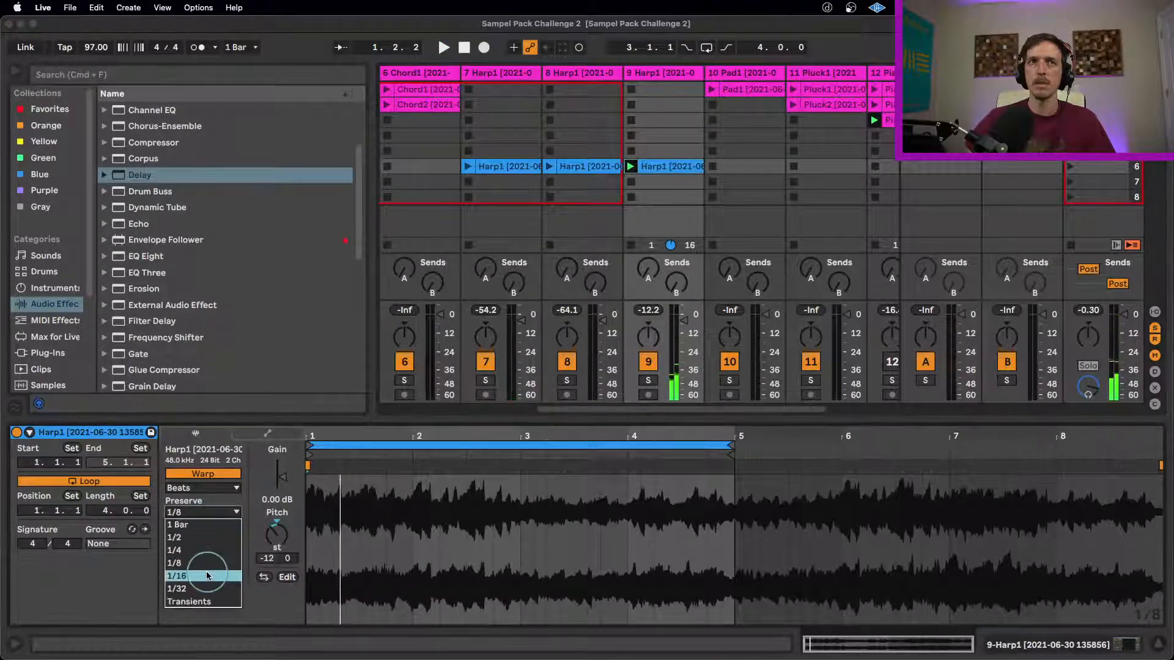
left_click(207, 576)
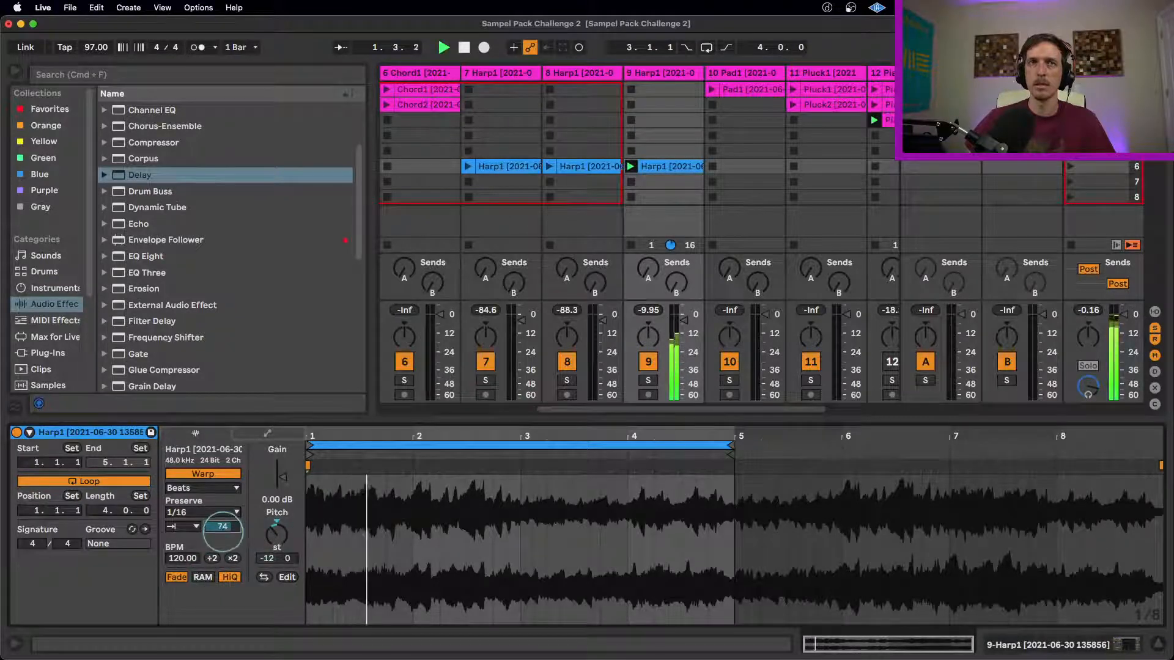
left_click_drag(222, 526, 223, 536)
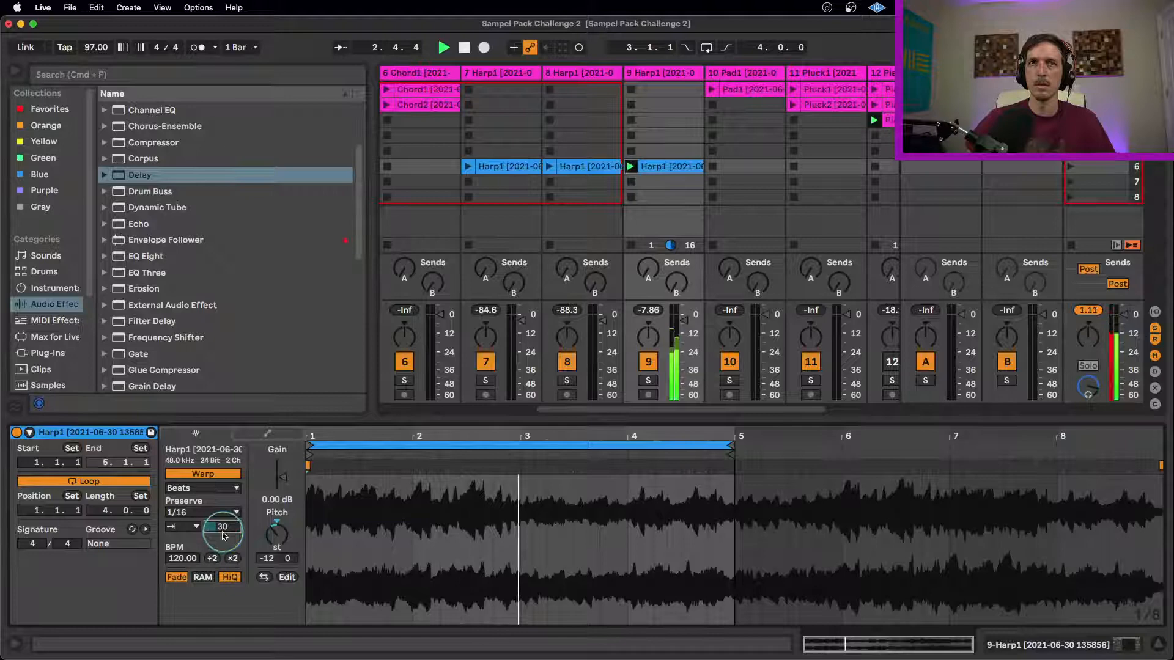
double_click(277, 539)
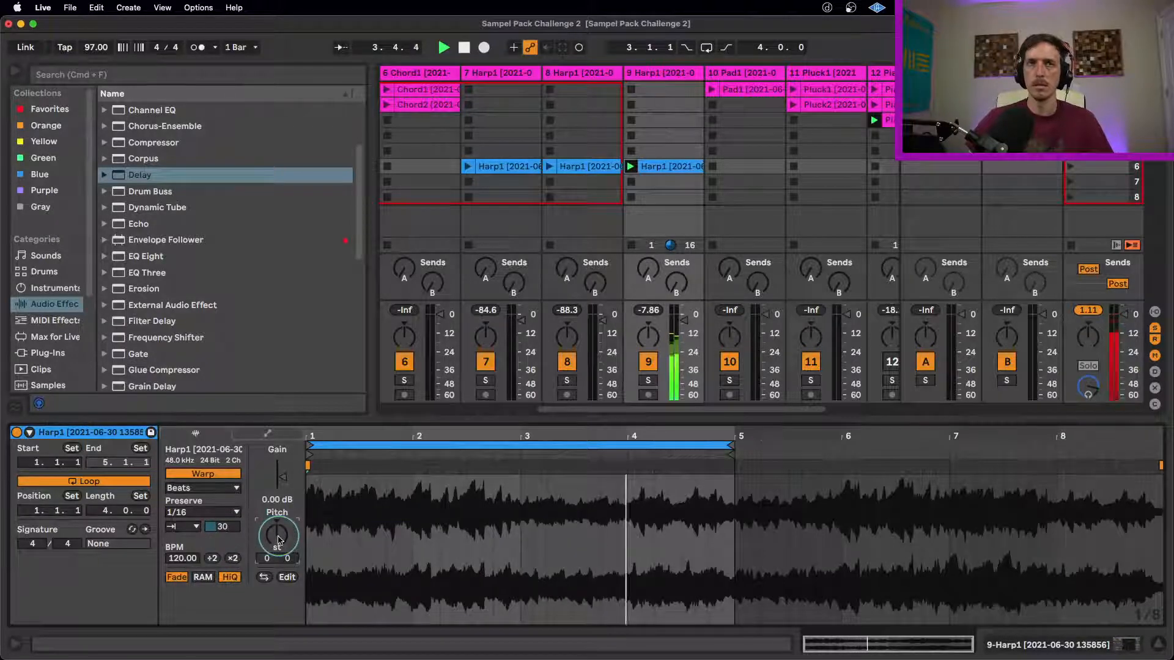
left_click_drag(278, 540, 279, 538)
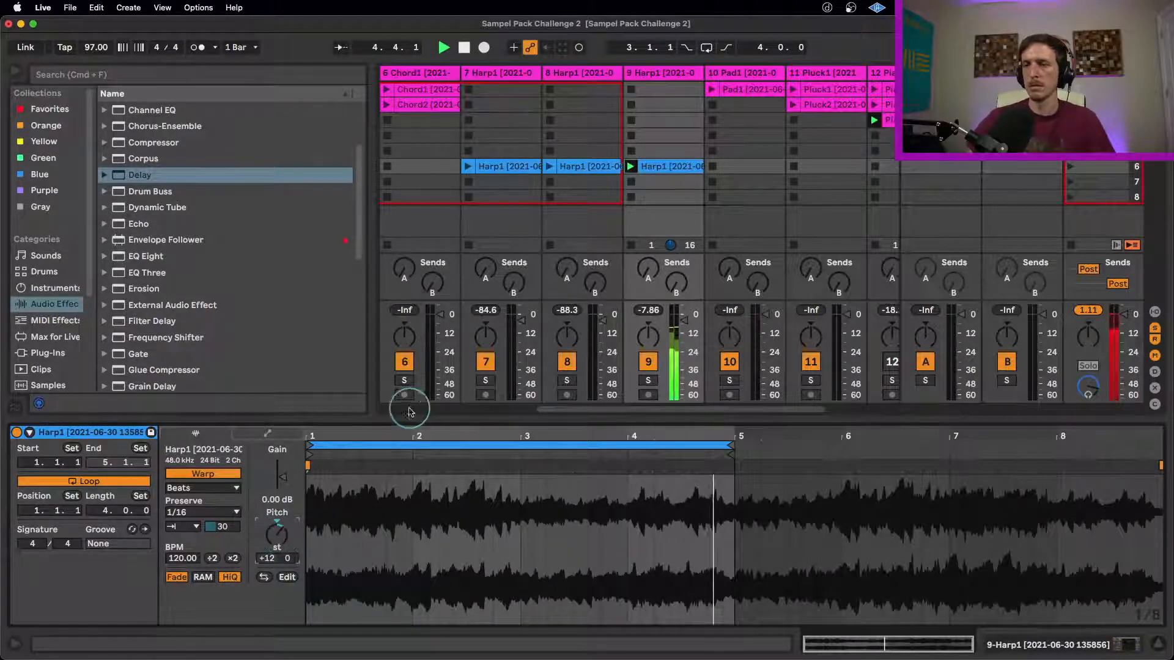
left_click_drag(225, 528, 225, 527)
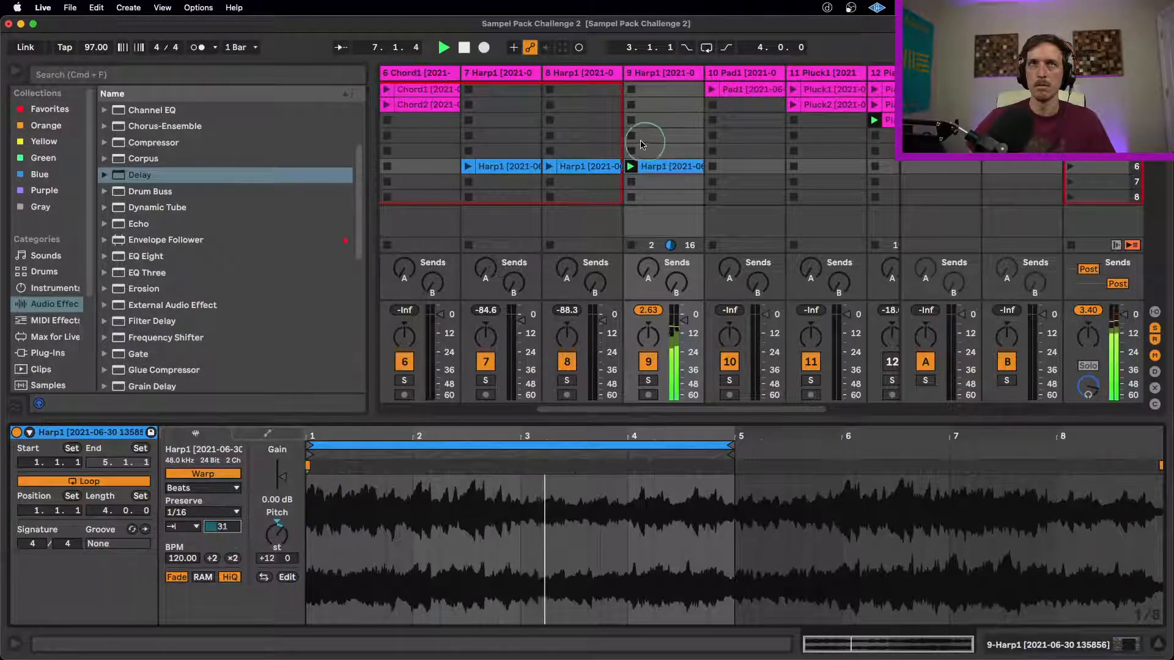
- Set the third Harp1 track's Delay to 2 sixteenths on both sides, 62% dry/wet, and filter at 2.59 kHz with width 4.30
left_click(658, 72)
left_click(41, 513)
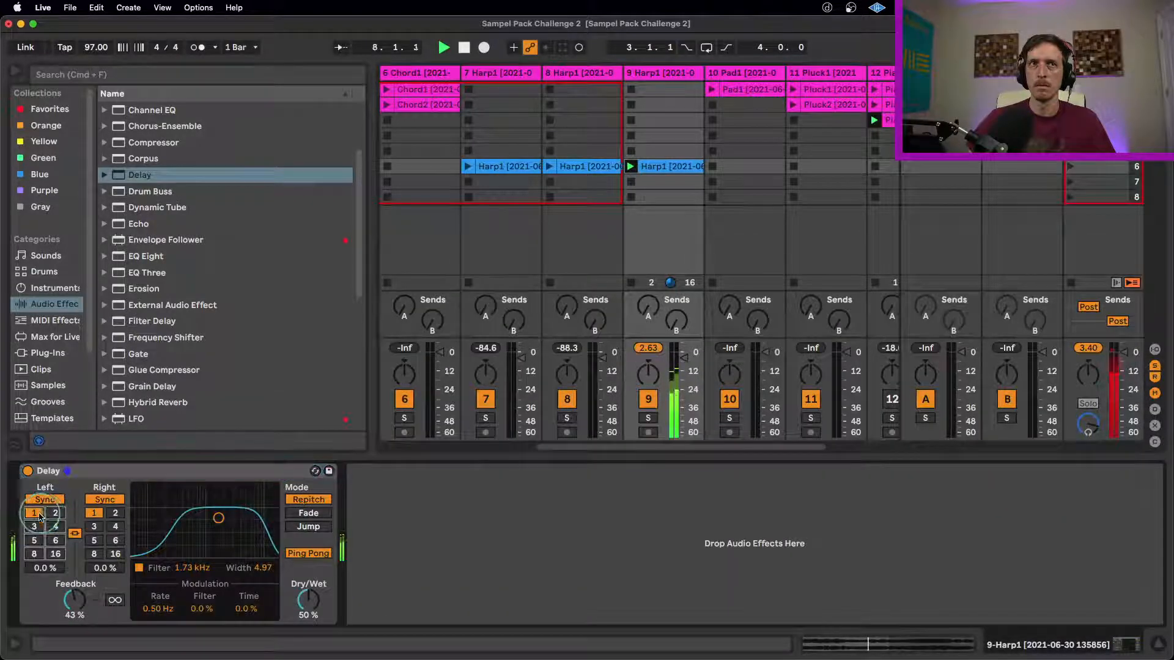
left_click(94, 512)
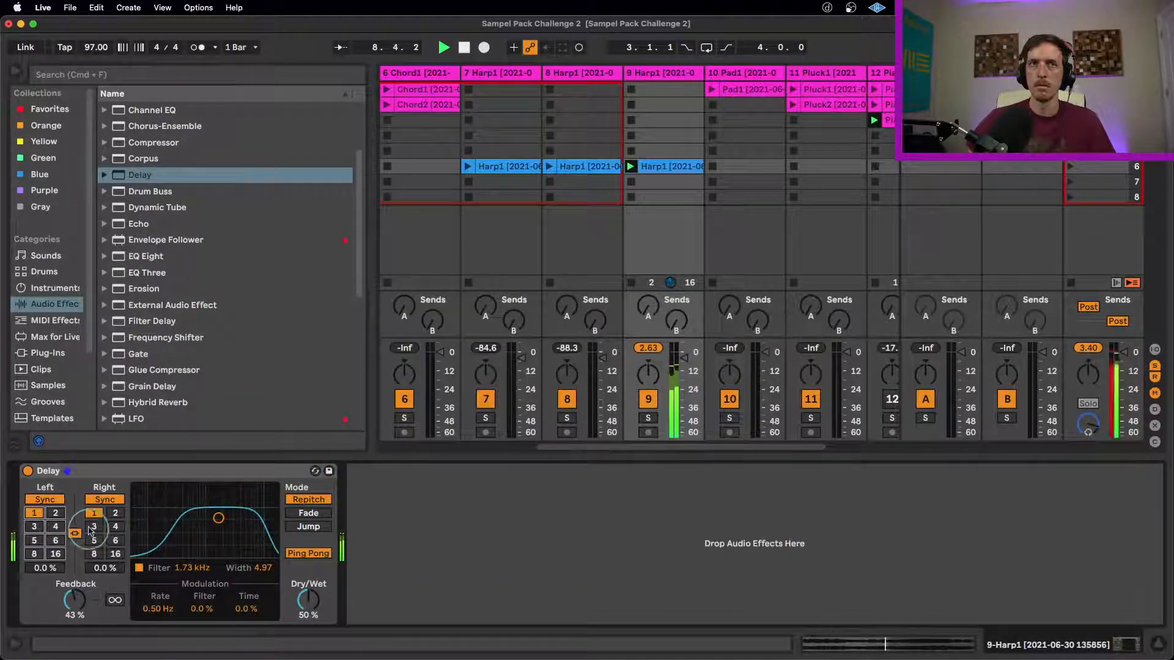
left_click(115, 513)
left_click_drag(308, 601, 308, 590)
left_click_drag(231, 535, 240, 540)
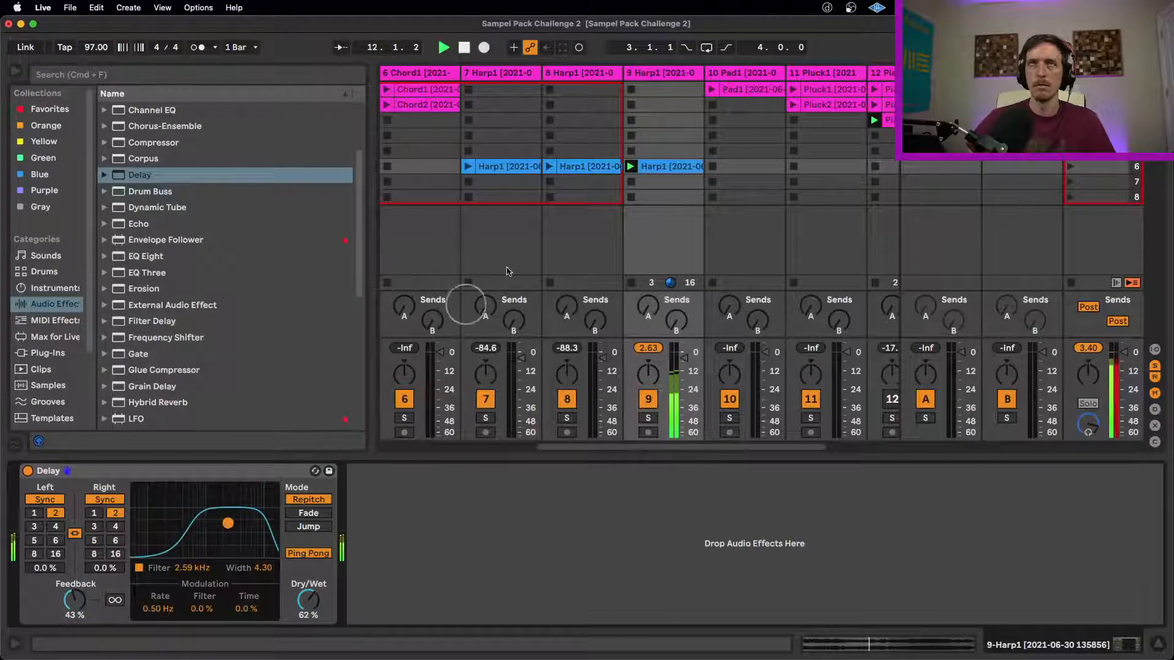
- Set the third Harp1 clip's transient envelope to 11 and launch the original Harp1 clip alongside it
left_click(672, 167)
left_click_drag(233, 539, 223, 528)
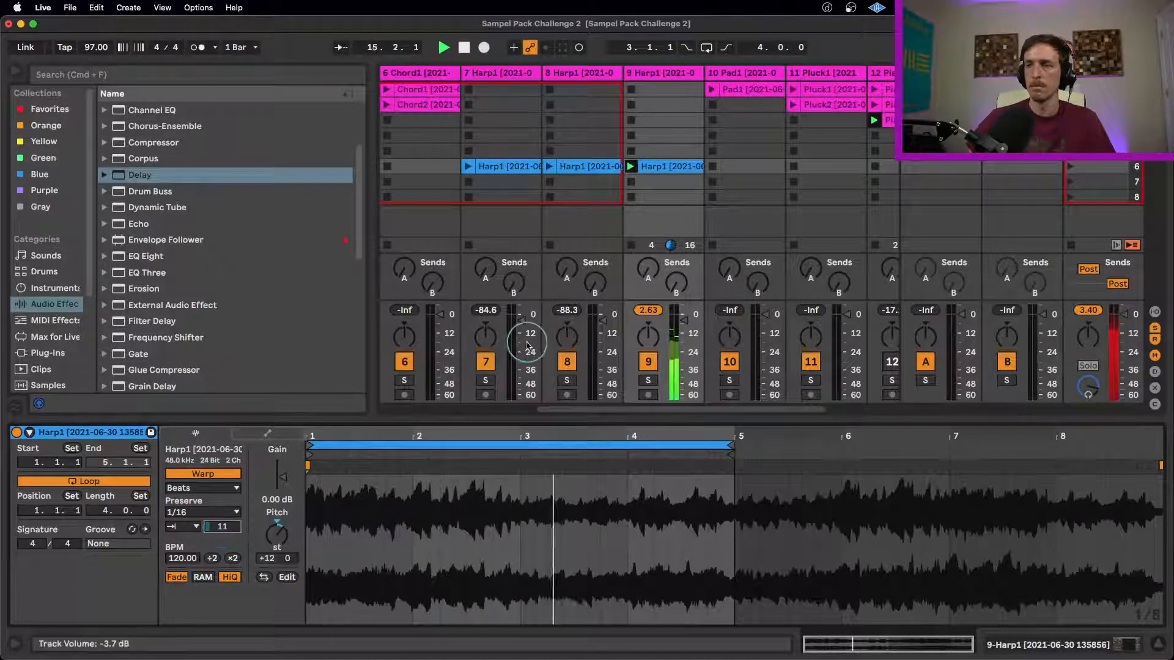
left_click(469, 170)
left_click(468, 166)
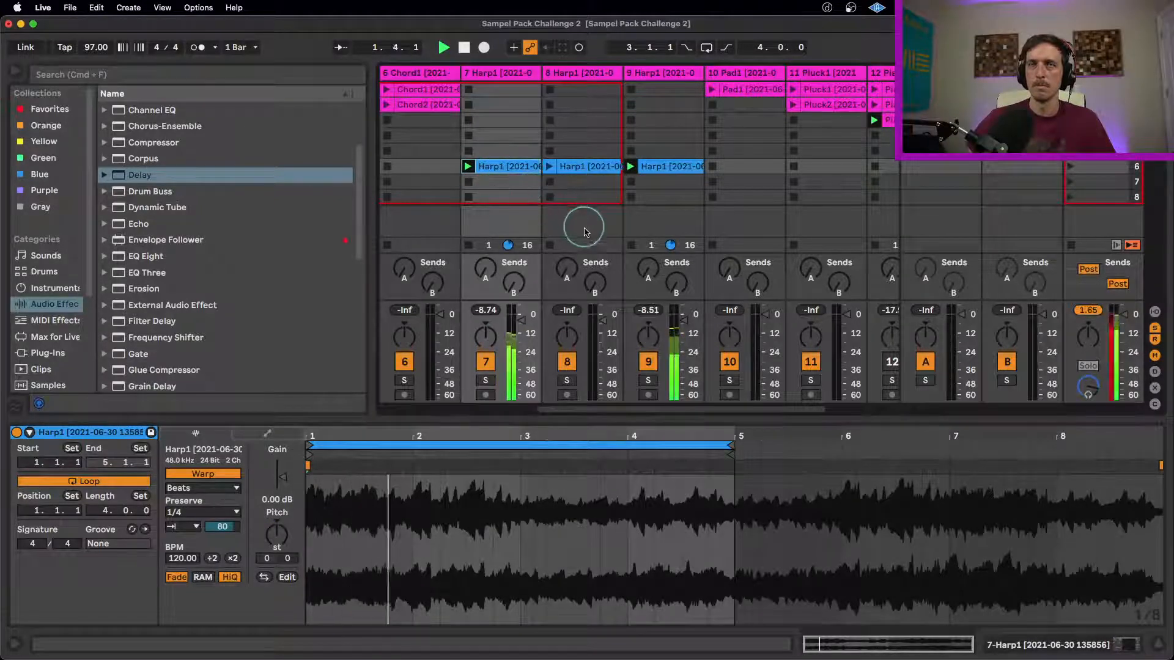
- Solo the third Harp1 track and set its Delay to 58% feedback, 81% dry/wet, and filter at 2.79 kHz with width 4.41
left_click(659, 74)
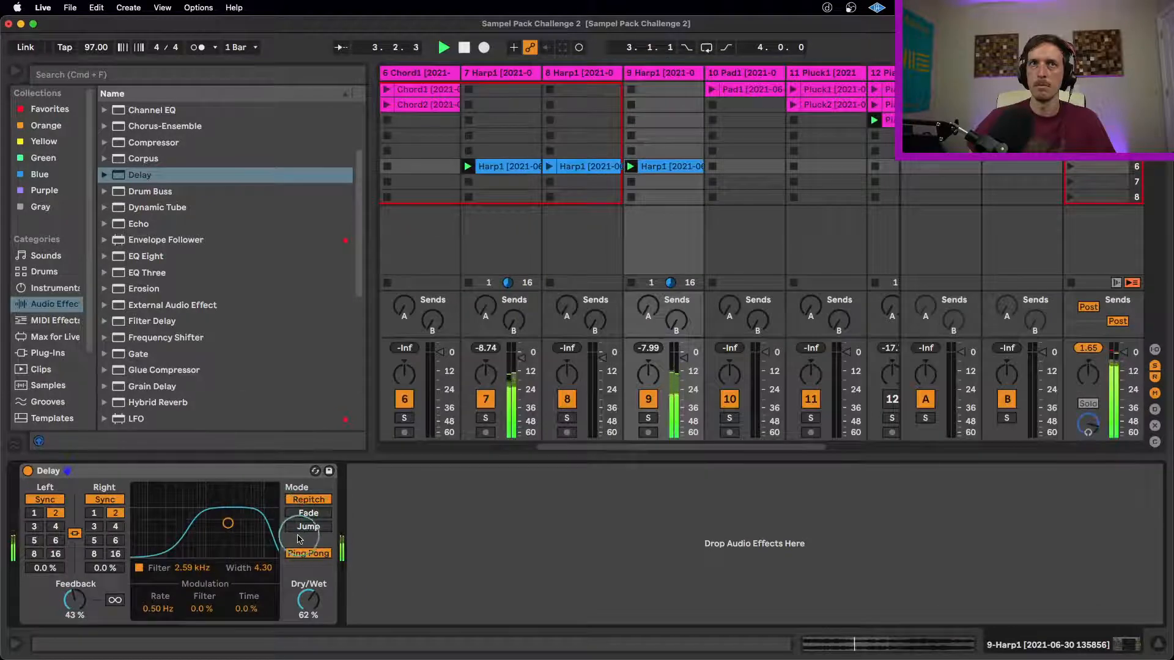
left_click_drag(228, 523, 234, 522)
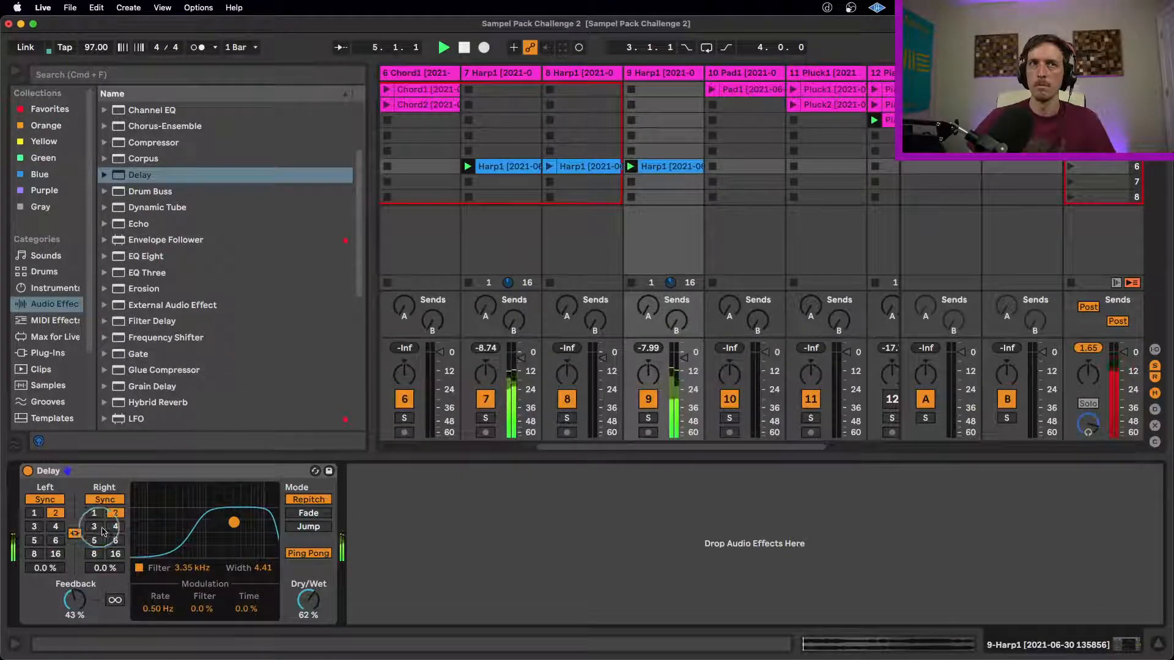
left_click_drag(86, 602, 87, 594)
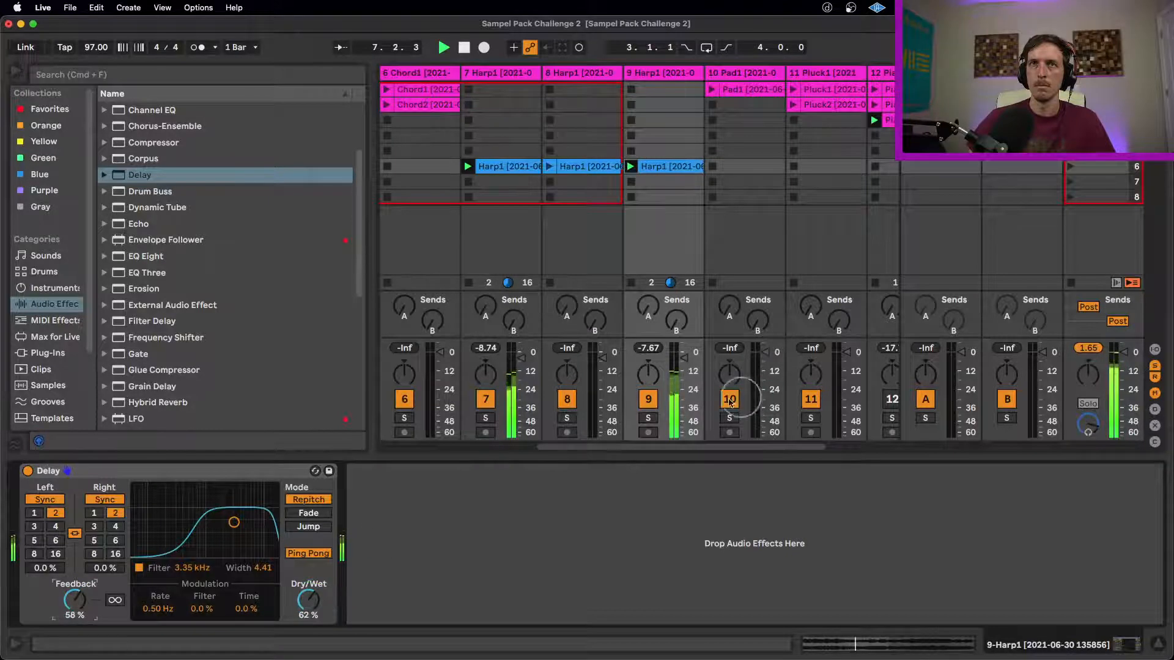
left_click(653, 420)
left_click_drag(309, 605, 311, 578)
left_click(669, 82)
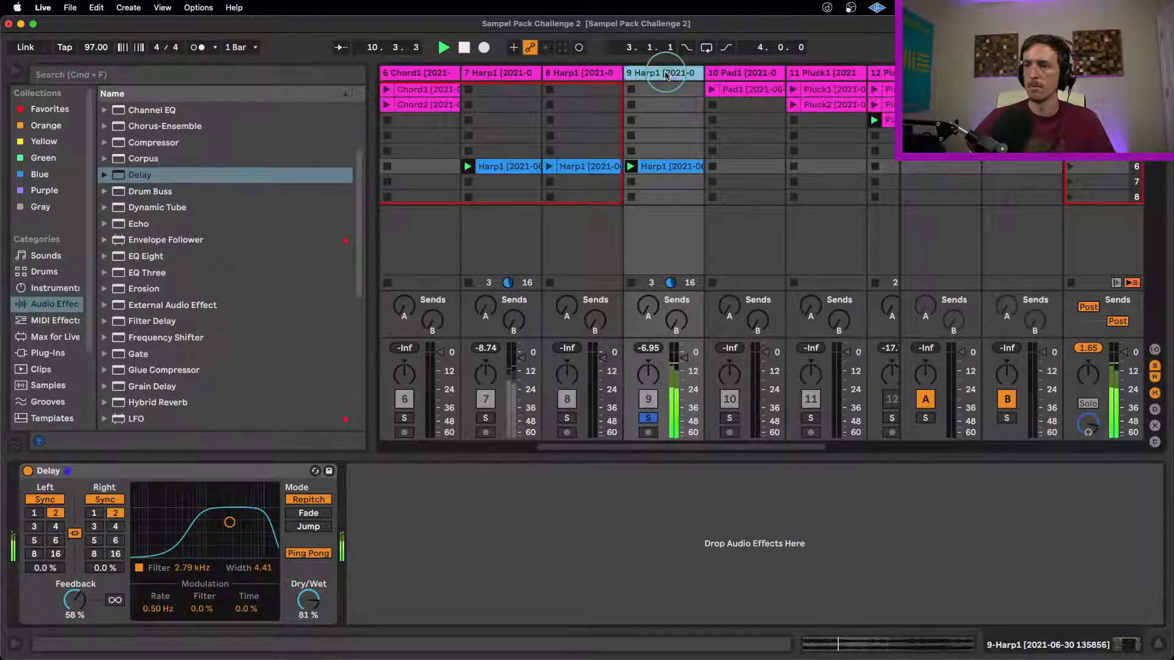
- Set the third Harp1 clip's transient envelope to 62 while it plays soloed
left_click(494, 237)
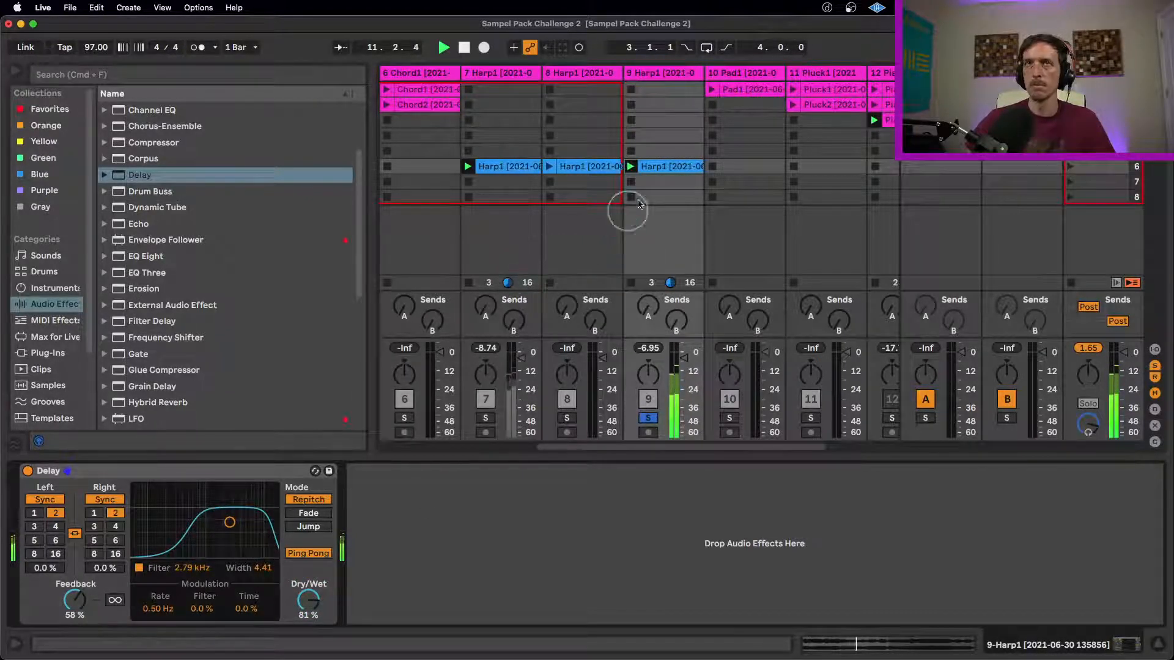
left_click(659, 175)
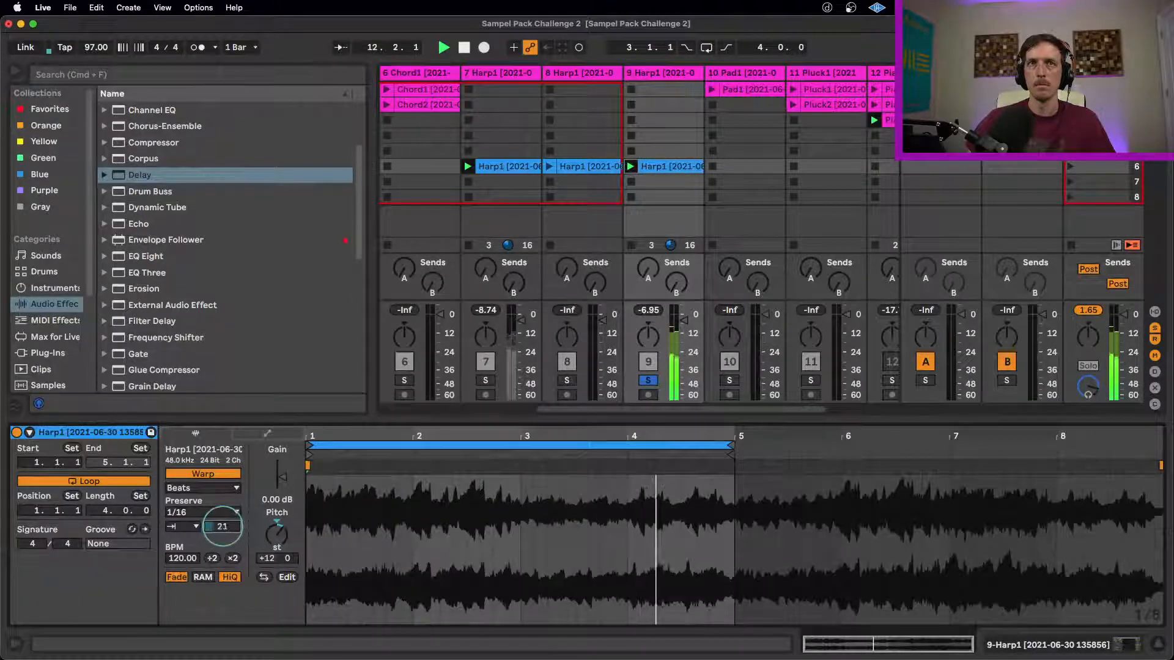
left_click(223, 526)
left_click_drag(223, 526, 223, 517)
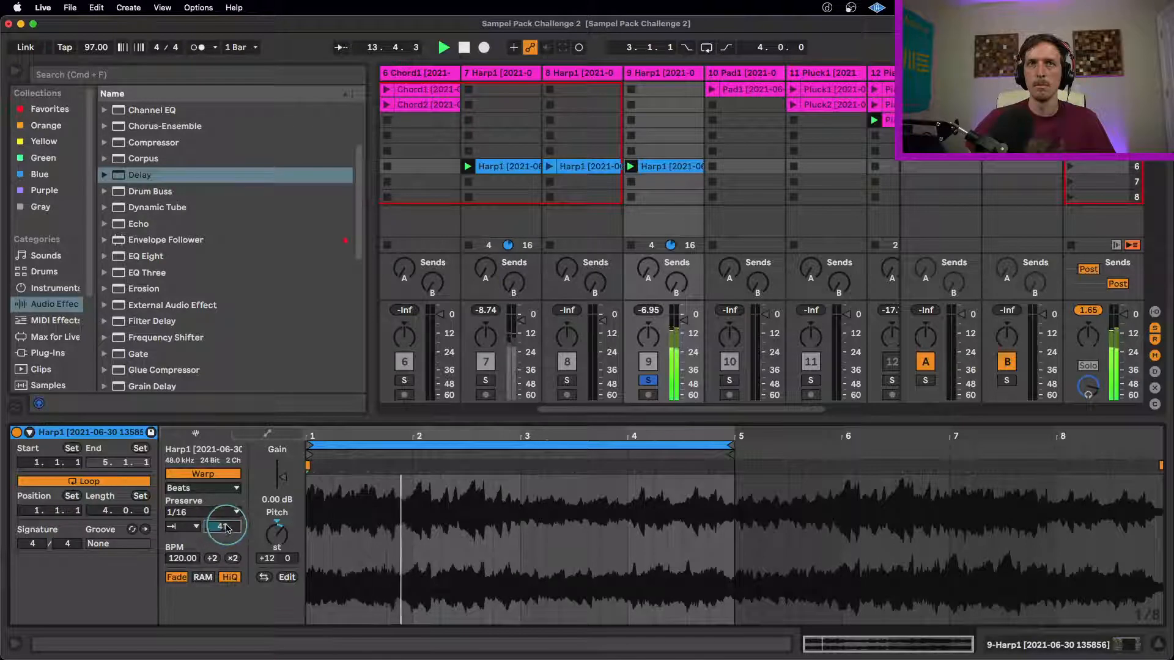
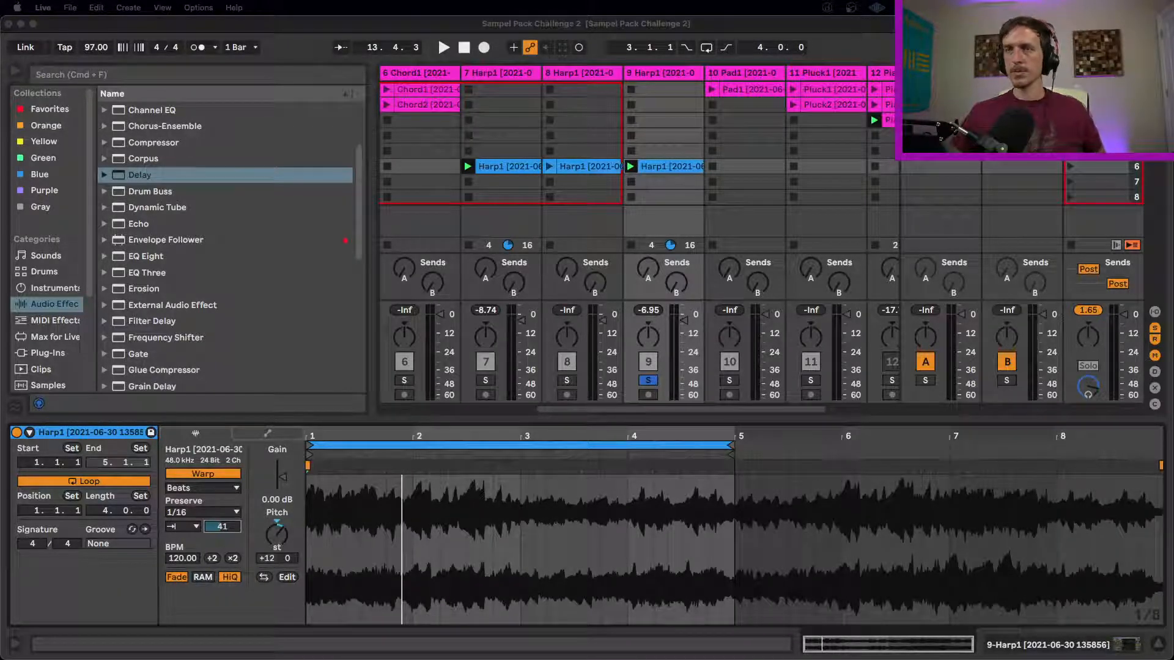
left_click(497, 419)
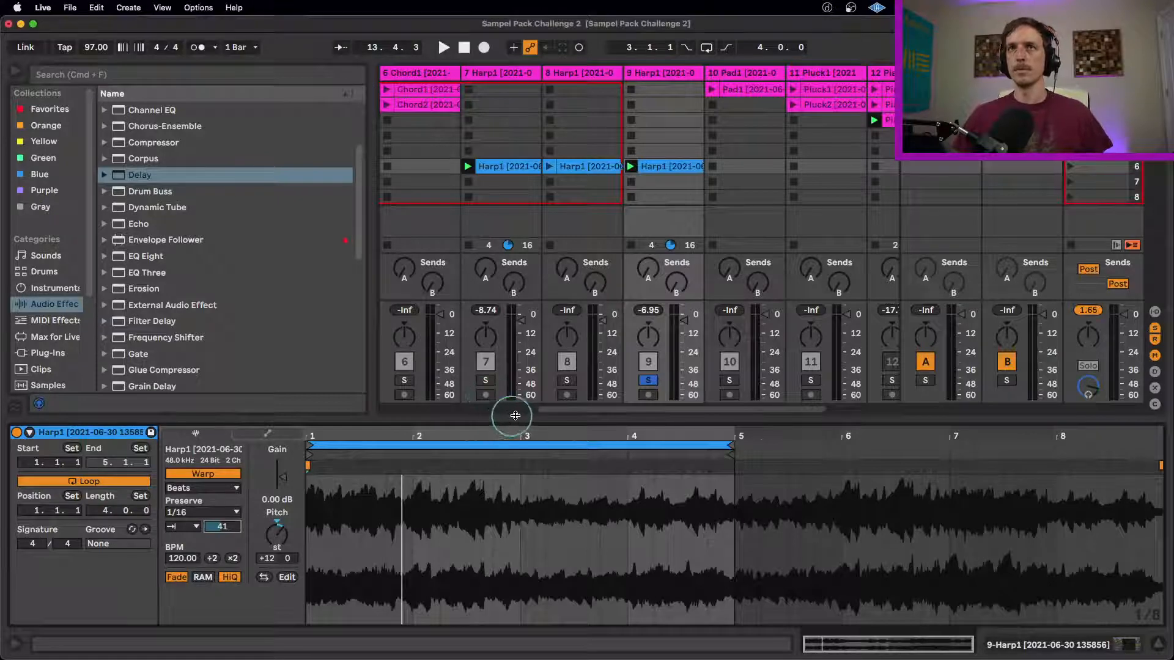
key("space")
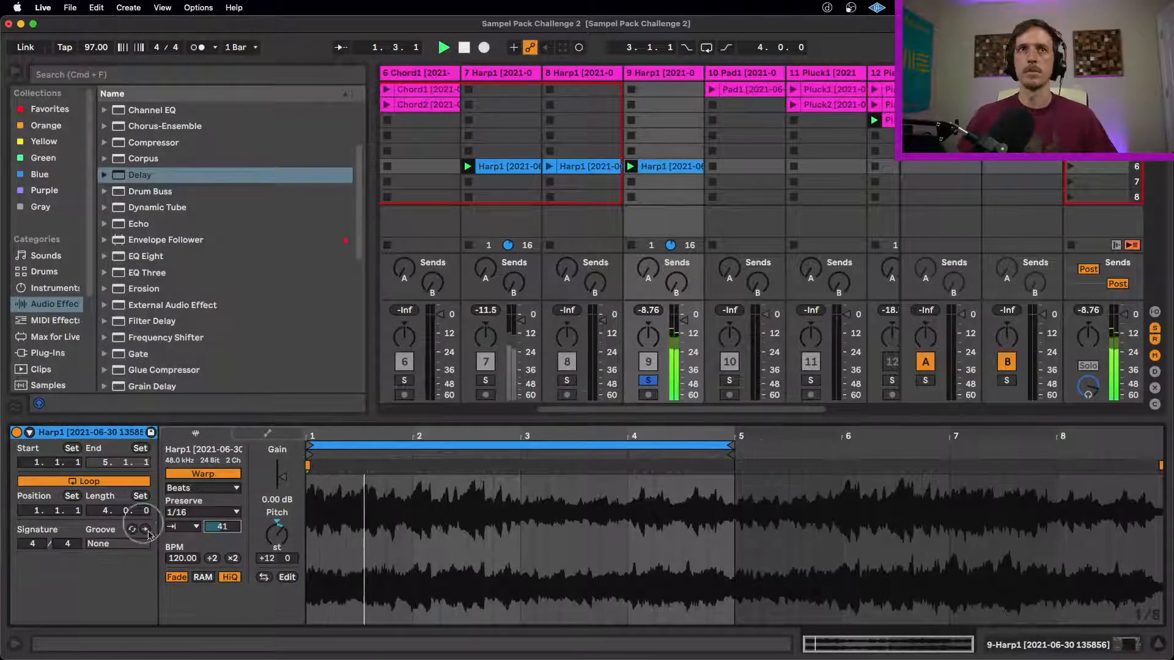
left_click_drag(221, 530, 217, 507)
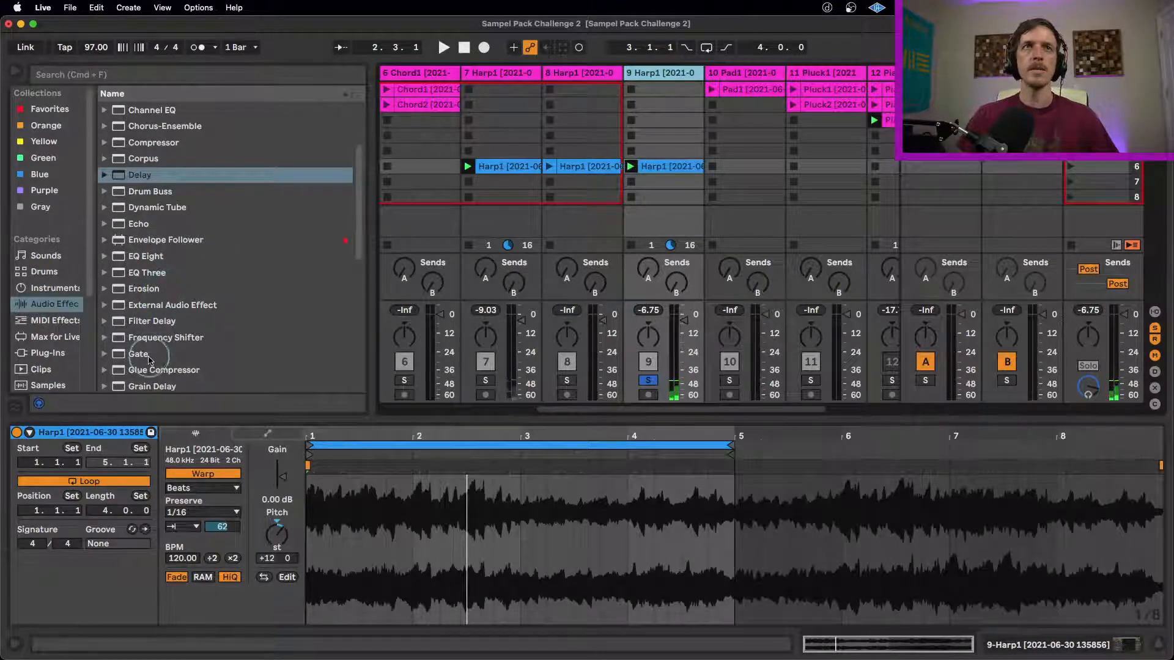
- Add a Grain Delay to the third Harp1 track, switch off its Delay and start playback
left_click(153, 387)
left_click_drag(152, 386, 671, 116)
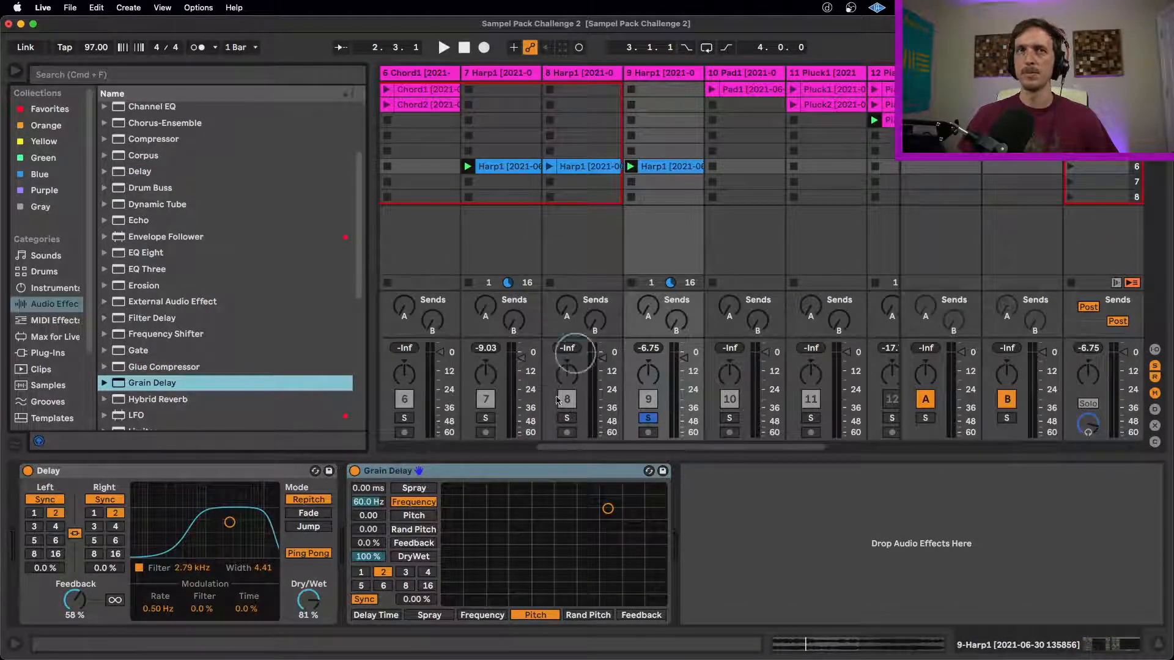
left_click(27, 471)
key("space")
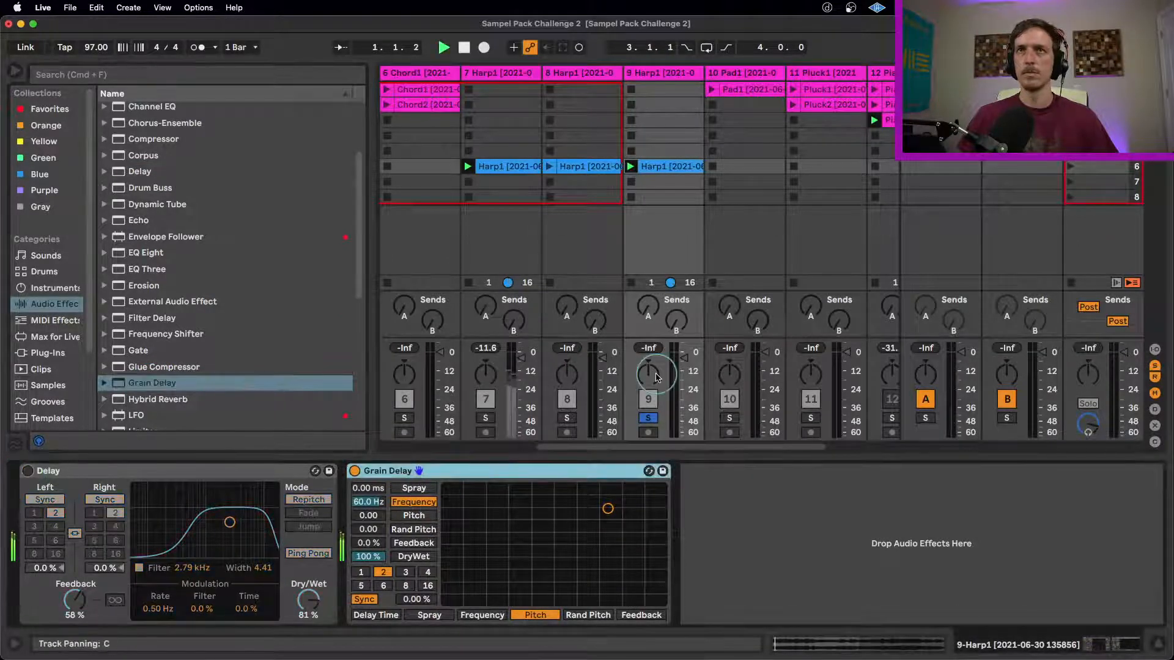
- Set the Grain Delay to 6.87 ms spray, 3.24 Hz frequency, pitch 12.0, 17% feedback and 55% dry/wet
mouse_move(369, 543)
left_mouse_down()
mouse_move(369, 529)
mouse_move(373, 541)
left_mouse_up()
left_click_drag(373, 500, 372, 555)
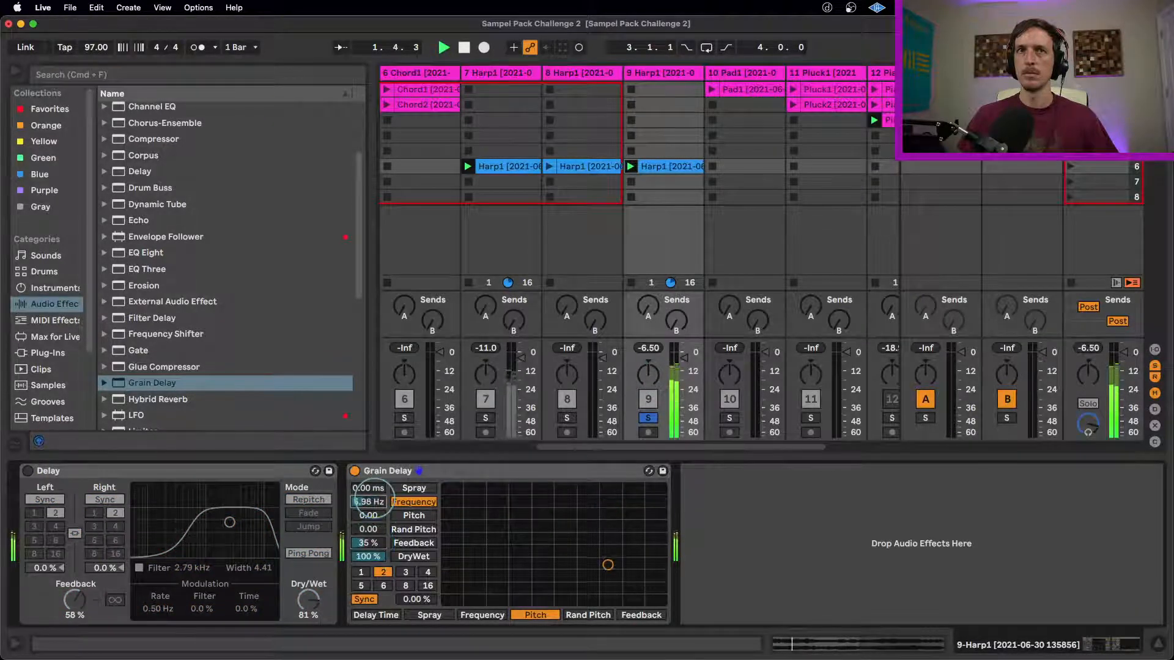
mouse_move(372, 492)
left_mouse_down()
mouse_move(373, 481)
mouse_move(378, 510)
mouse_move(372, 481)
left_mouse_up()
left_click_drag(372, 498, 370, 572)
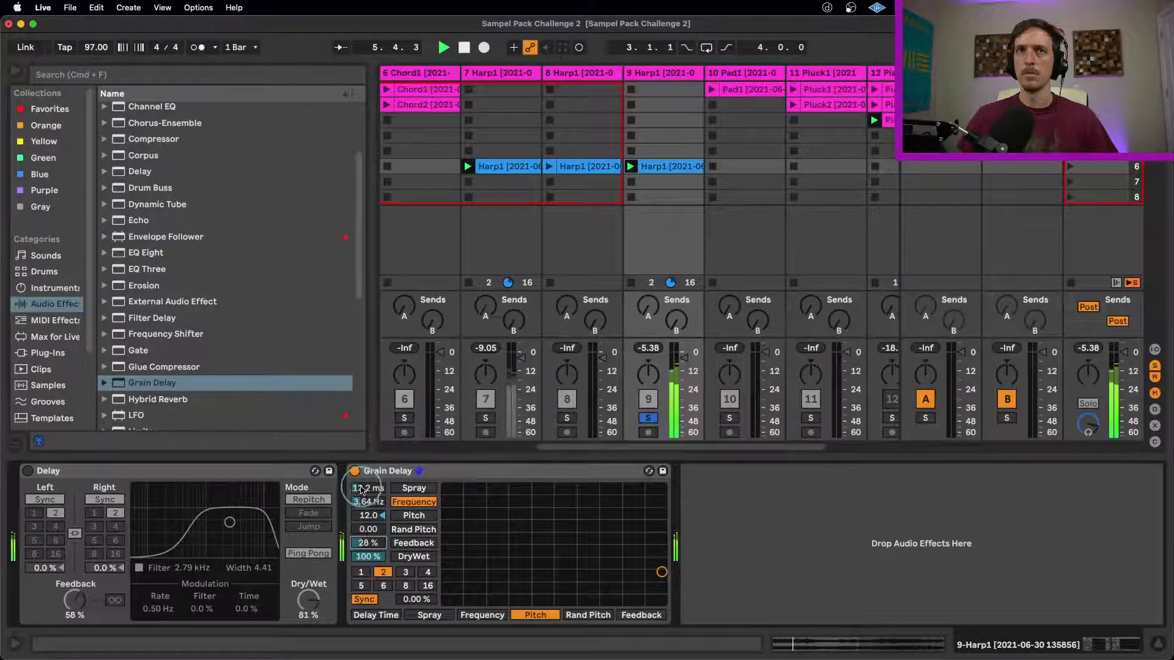
left_click_drag(362, 486, 370, 574)
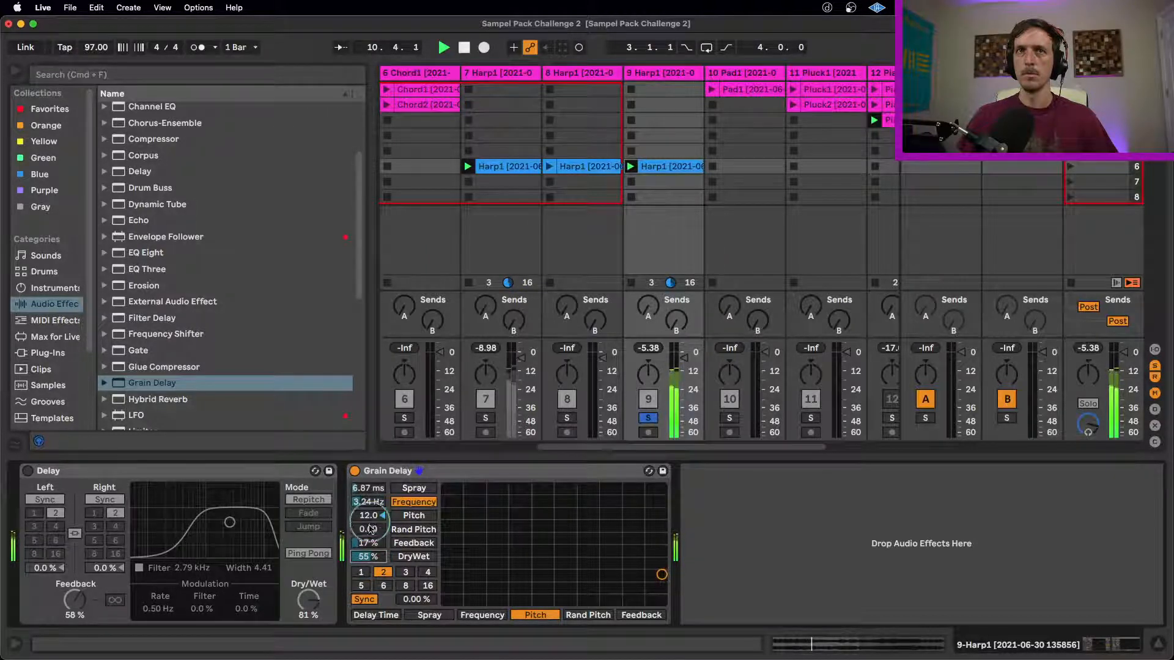
- Set the Grain Delay's delay time to 3 sixteenths, frequency to 5.38 Hz and spray to 35.3 ms
left_click(361, 574)
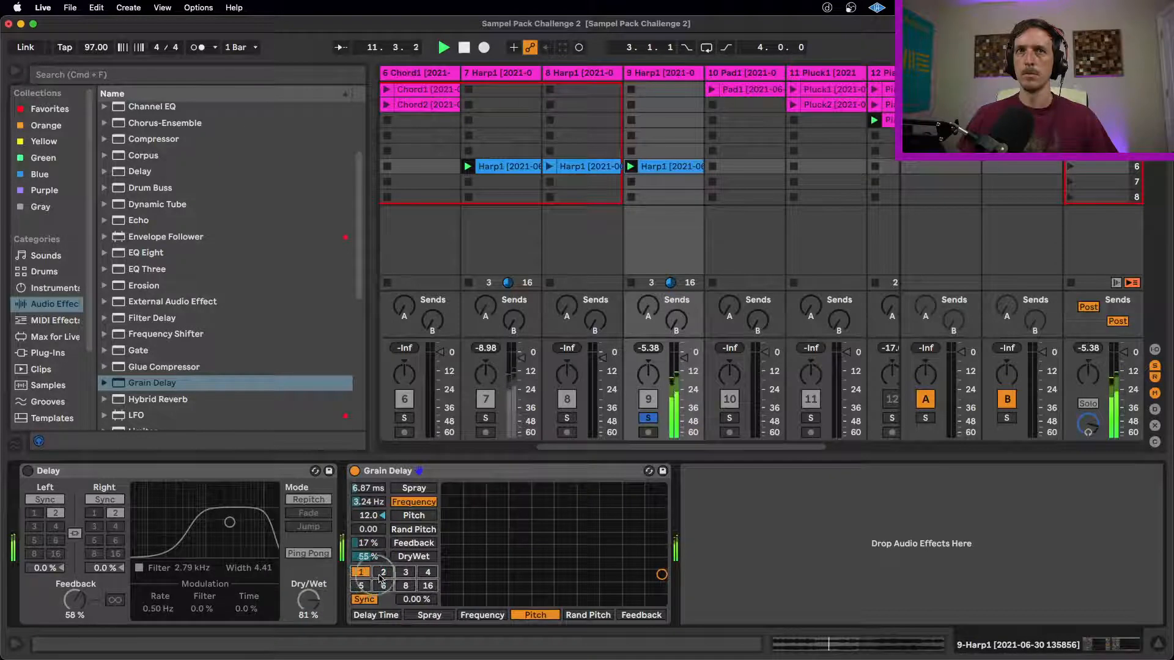
left_click(405, 574)
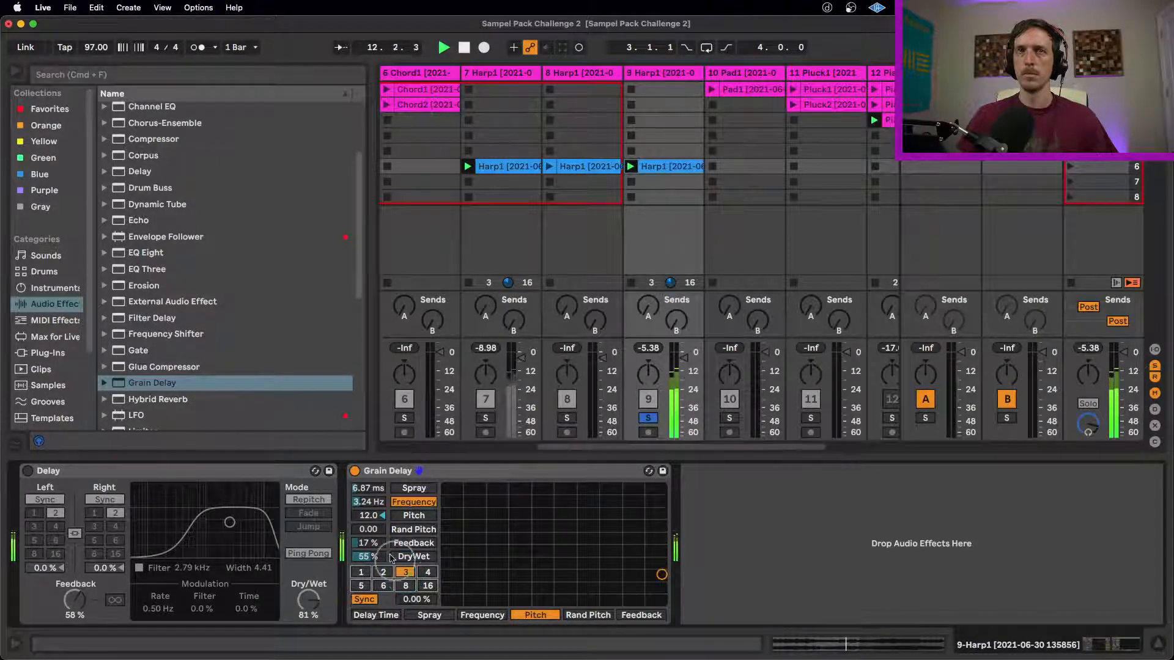
left_click_drag(369, 504, 369, 492)
left_click(369, 489)
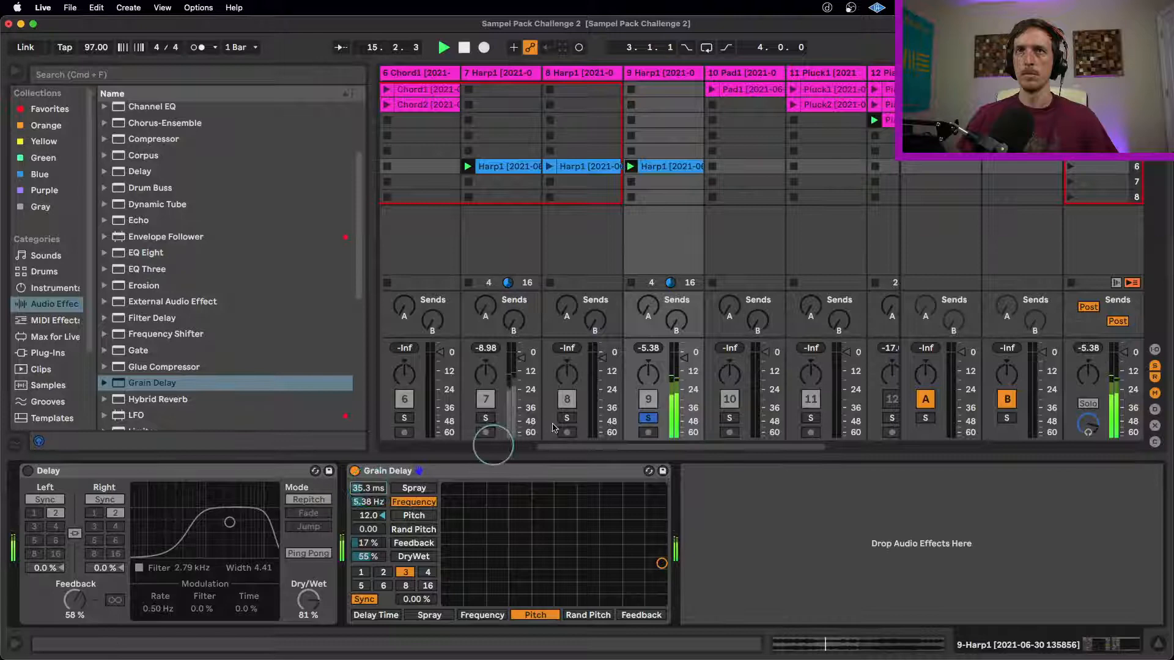
- Unsolo the third Harp1 track, set its Grain Delay frequency to 4.09 Hz and stop playback
left_click(648, 418)
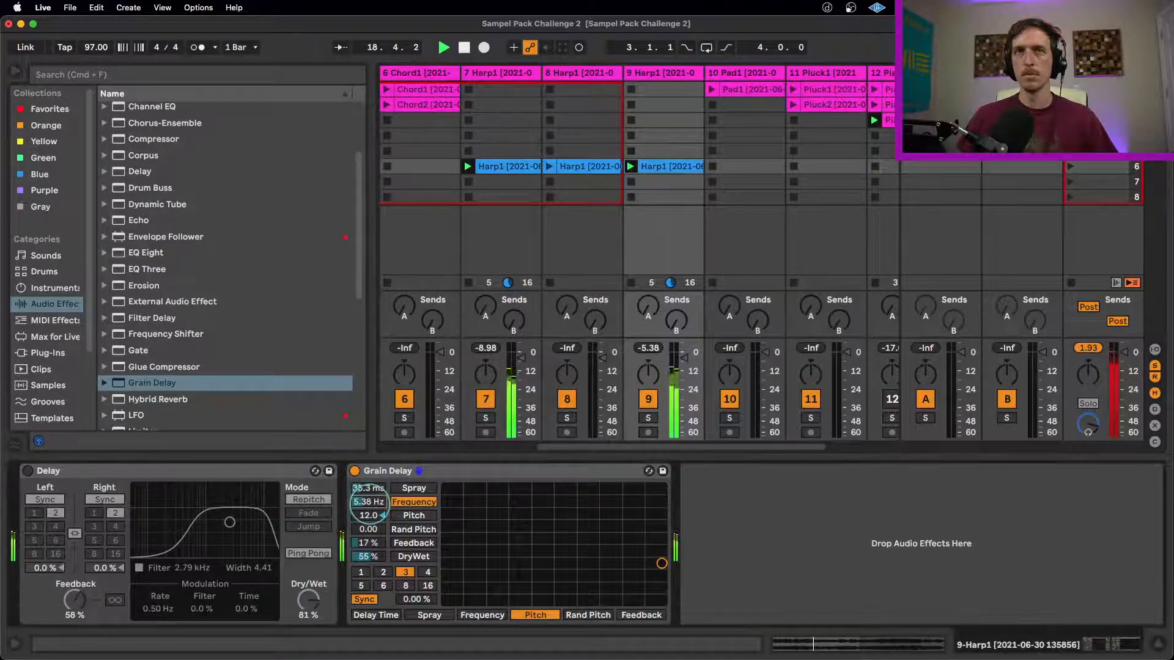
scroll(370, 507, "down", 5)
key("space")
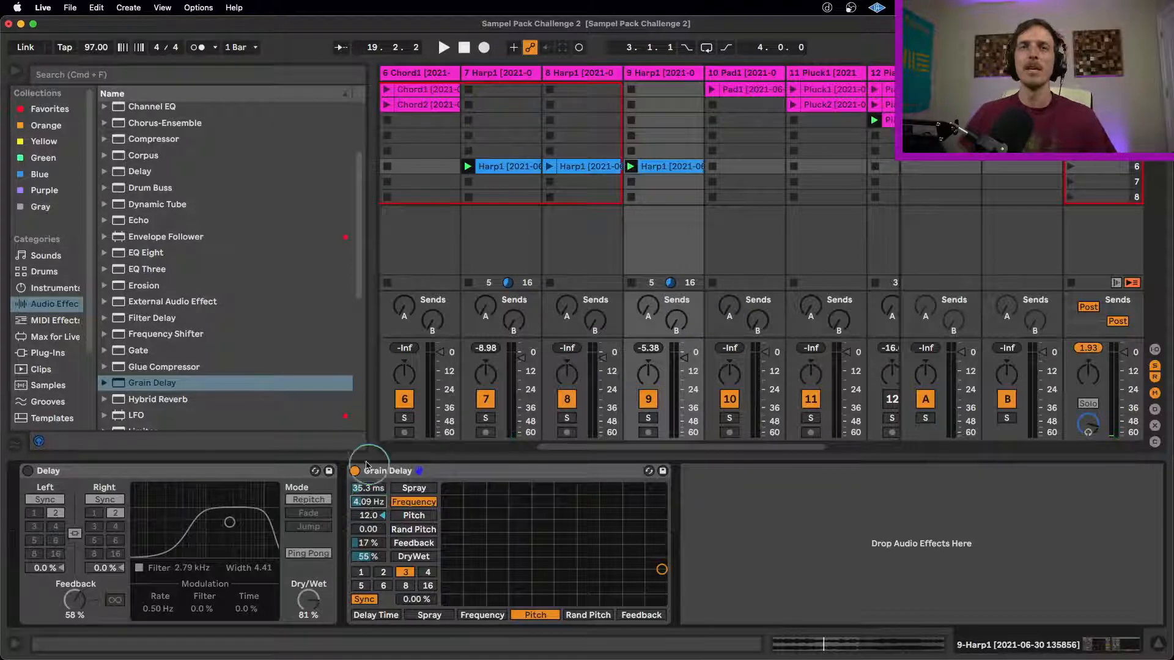
- Play the third Harp1 track soloed and set its Grain Delay to 1.60 Hz frequency and 70.3 ms spray
left_click(649, 418)
key("space")
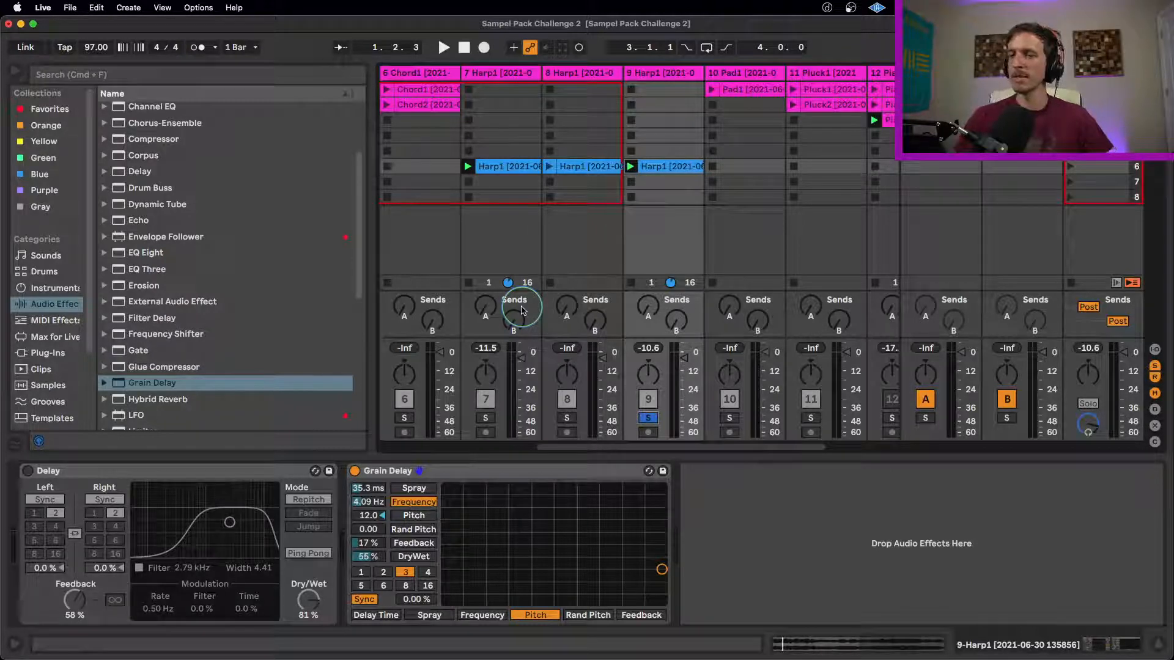
key("space")
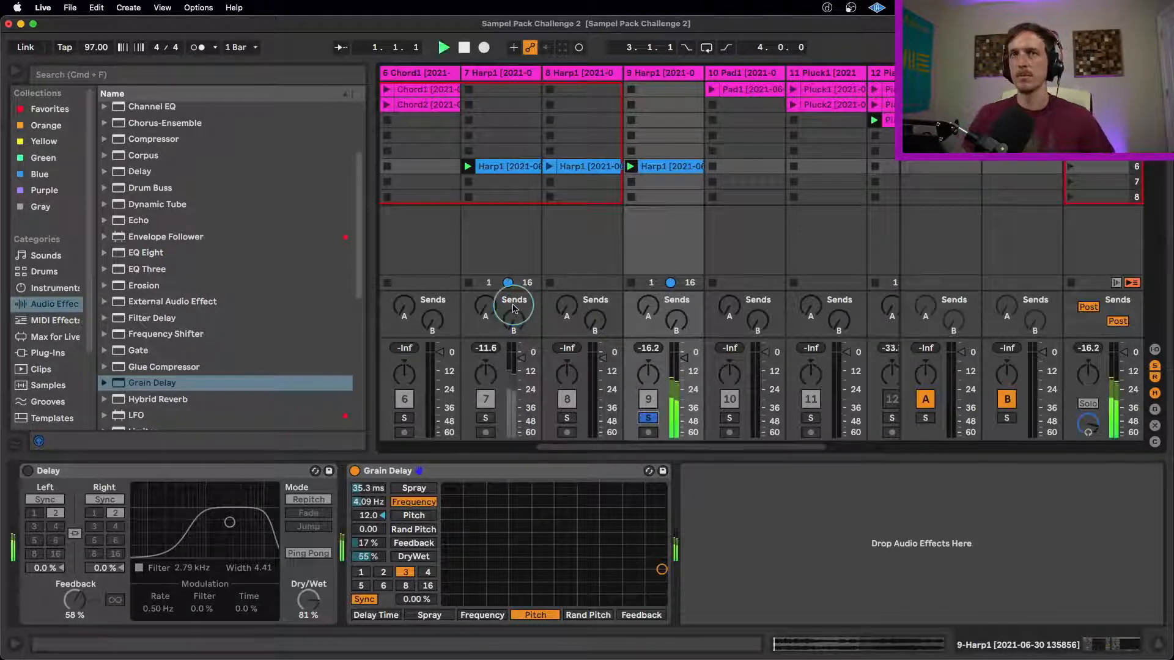
mouse_move(369, 507)
left_mouse_down()
mouse_move(369, 529)
mouse_move(371, 493)
left_mouse_up()
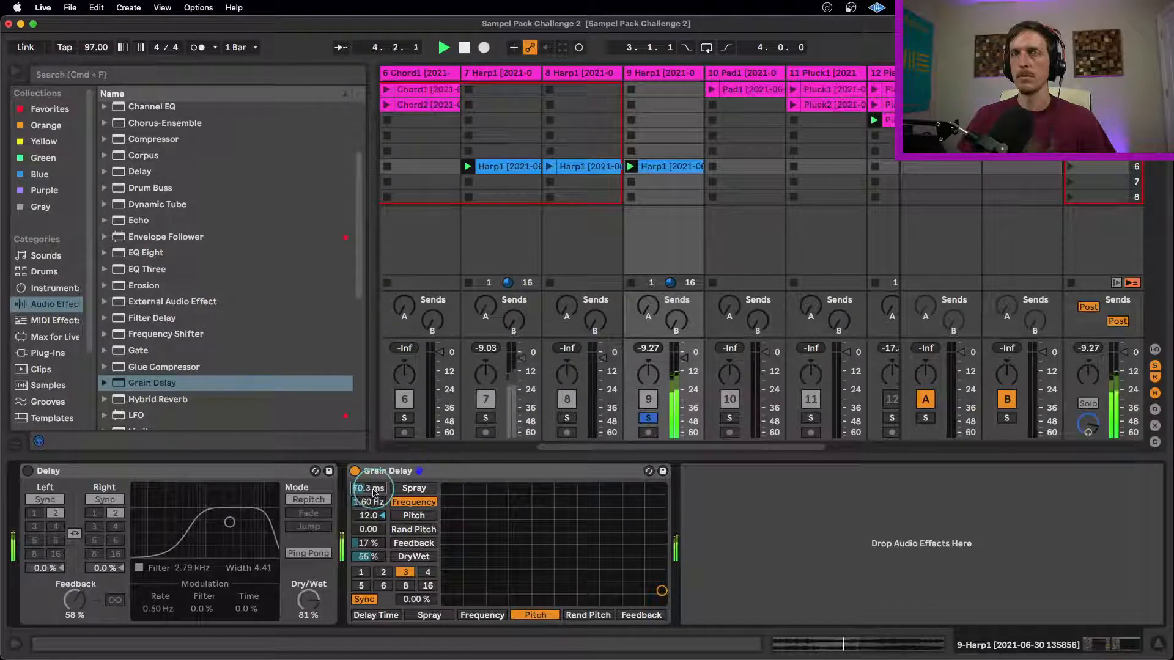
- Solo the first Harp1 track as well and set the third track's Grain Delay dry/wet to 56% and volume to -7.5 dB
left_click(486, 418)
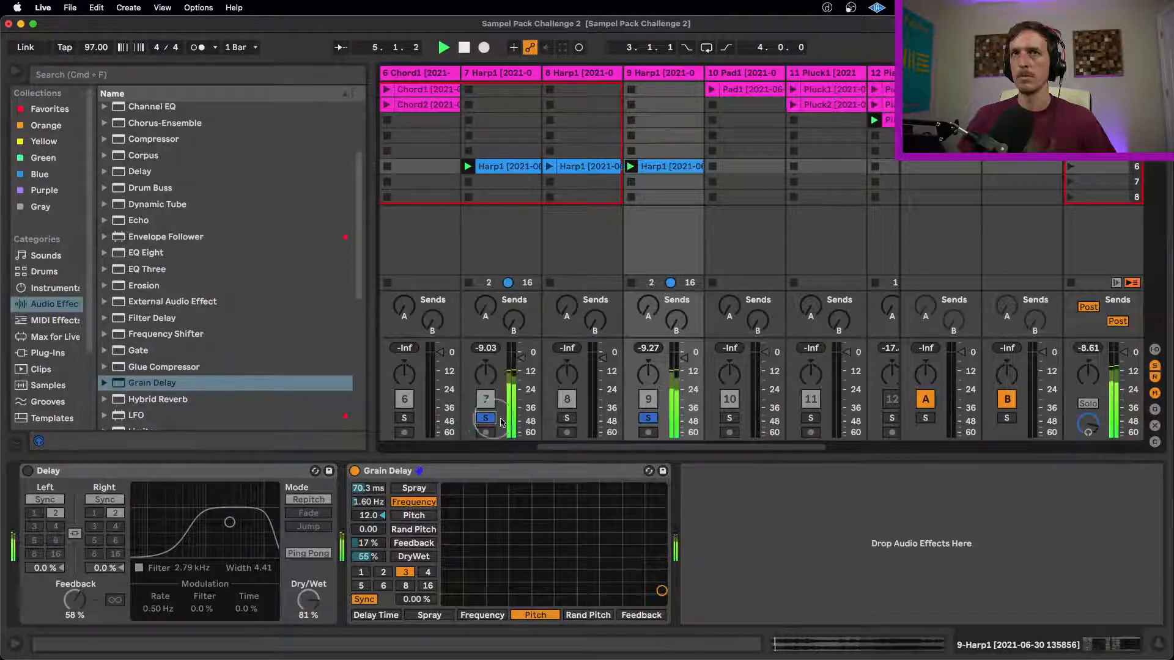
left_click(372, 557)
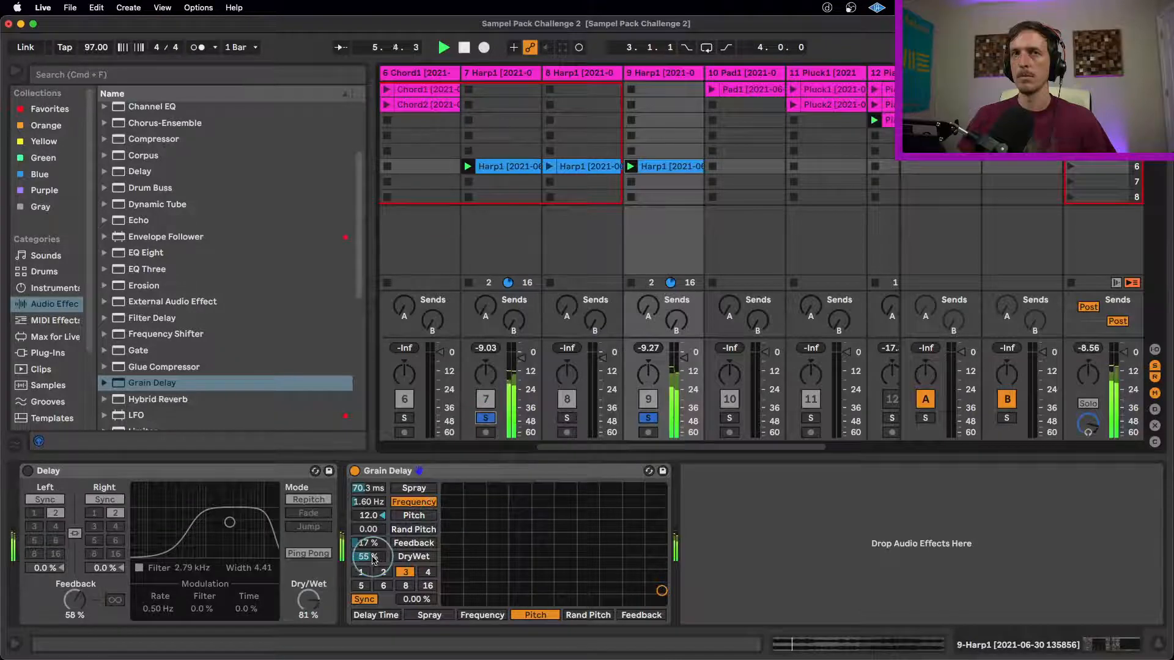
left_click_drag(371, 556, 406, 573)
left_click(406, 572)
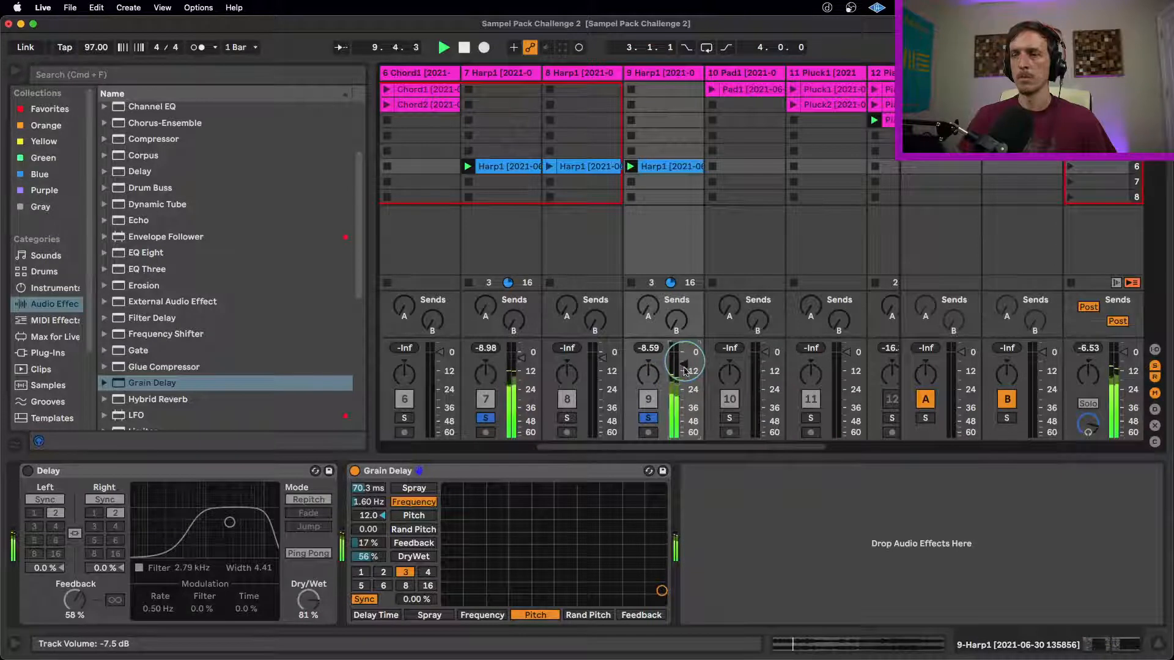
- Clear the solos, launch the second Harp1 clip and lower the third Harp1 track's volume slightly
left_click(647, 418)
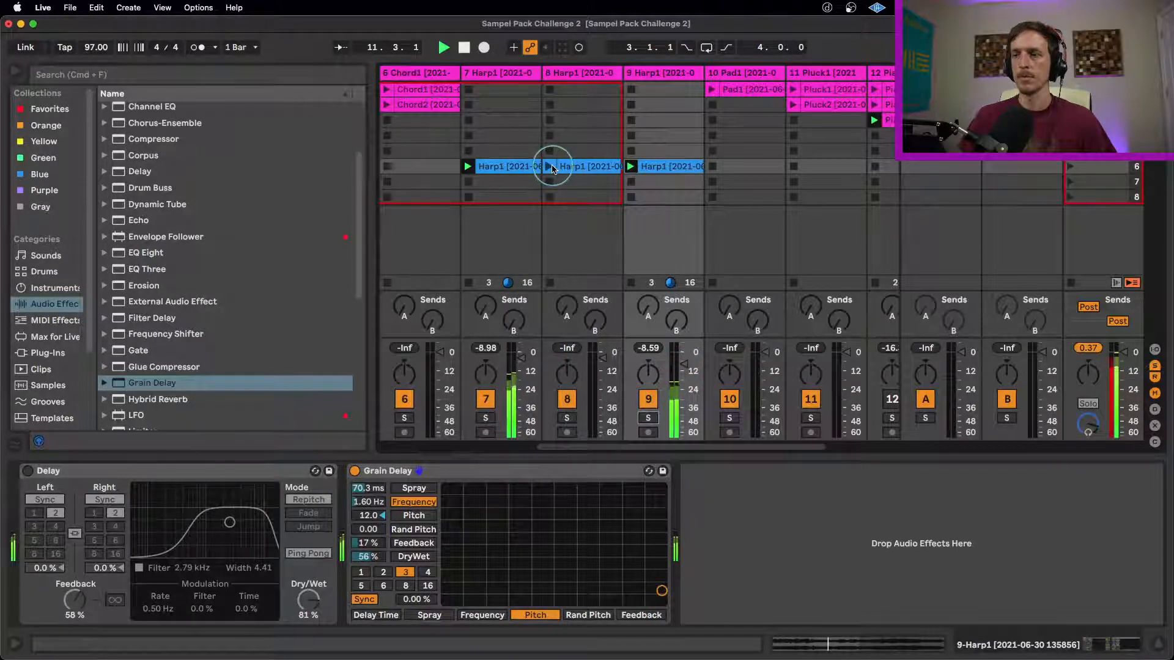
left_click(550, 167)
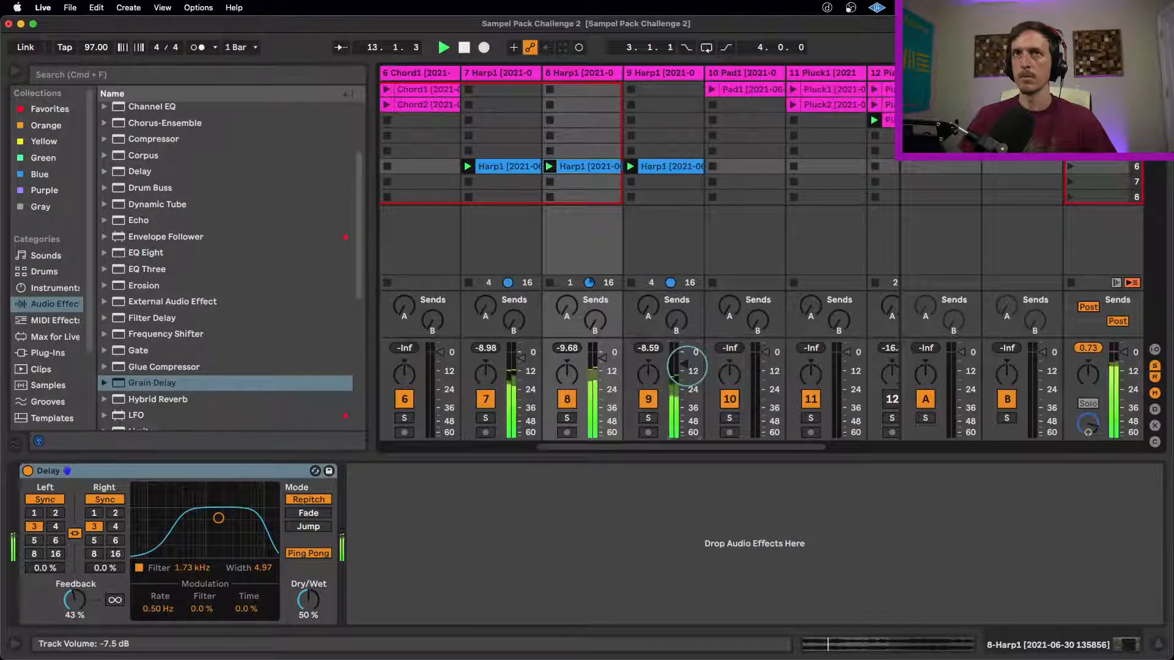
left_click_drag(690, 366, 684, 369)
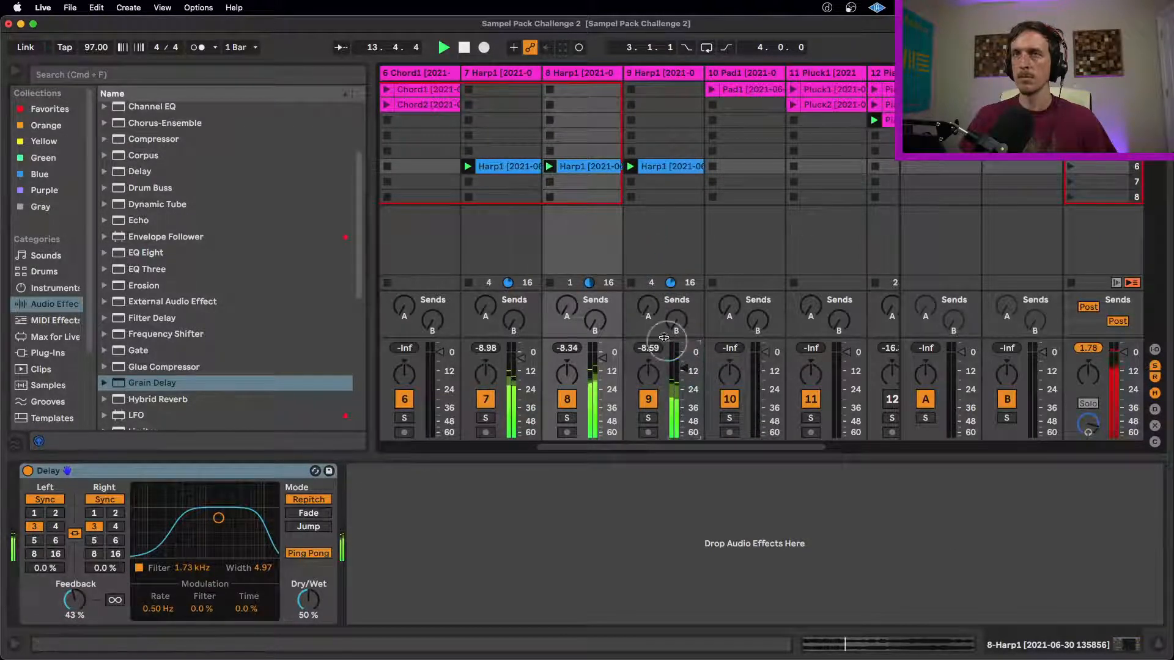
- Solo the third Harp1 track to set its Grain Delay to 1.17 Hz frequency and 7.81 ms spray, stop playback and unsolo it
left_click(648, 417)
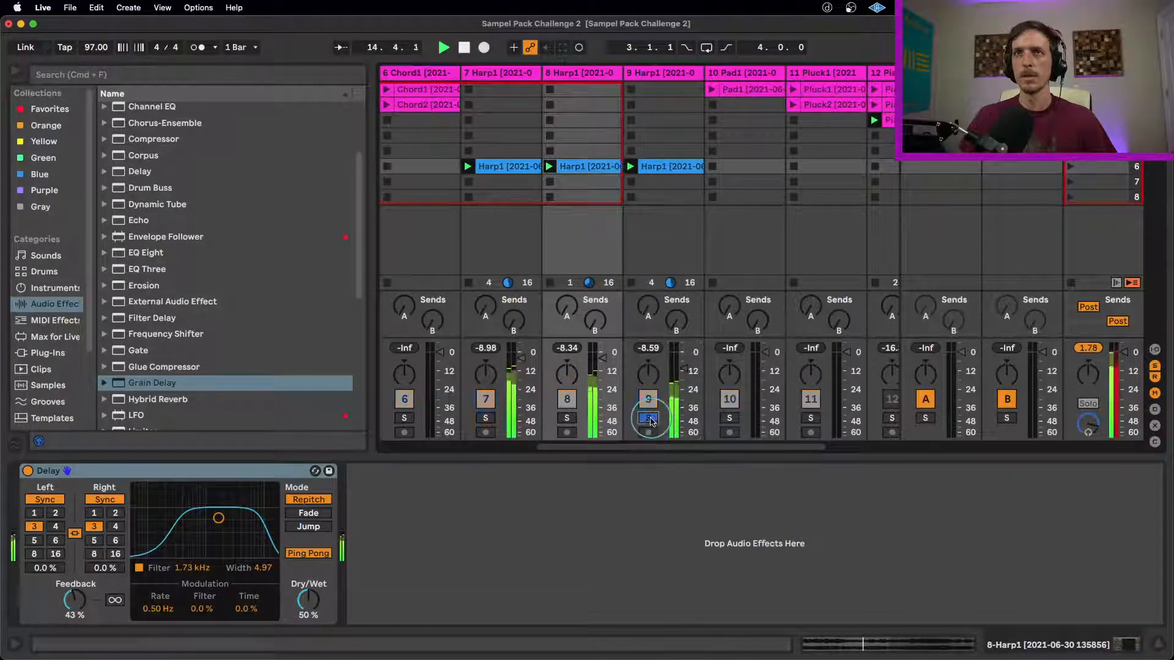
left_click(673, 74)
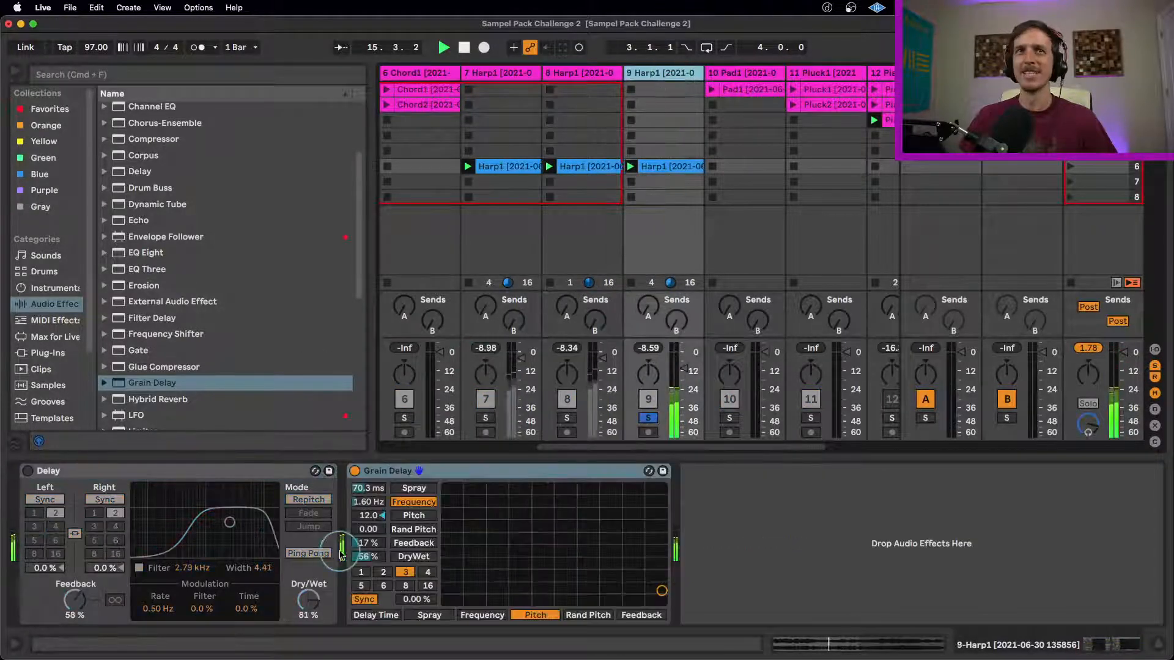
left_click(366, 506)
left_click_drag(365, 504, 368, 516)
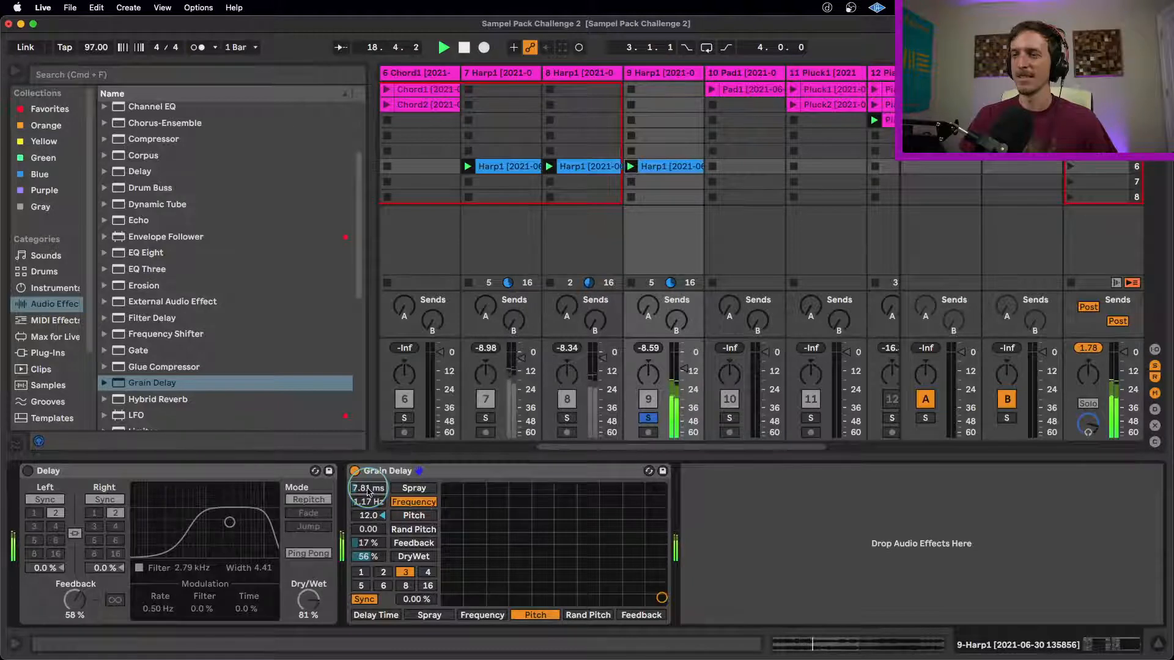
key("space")
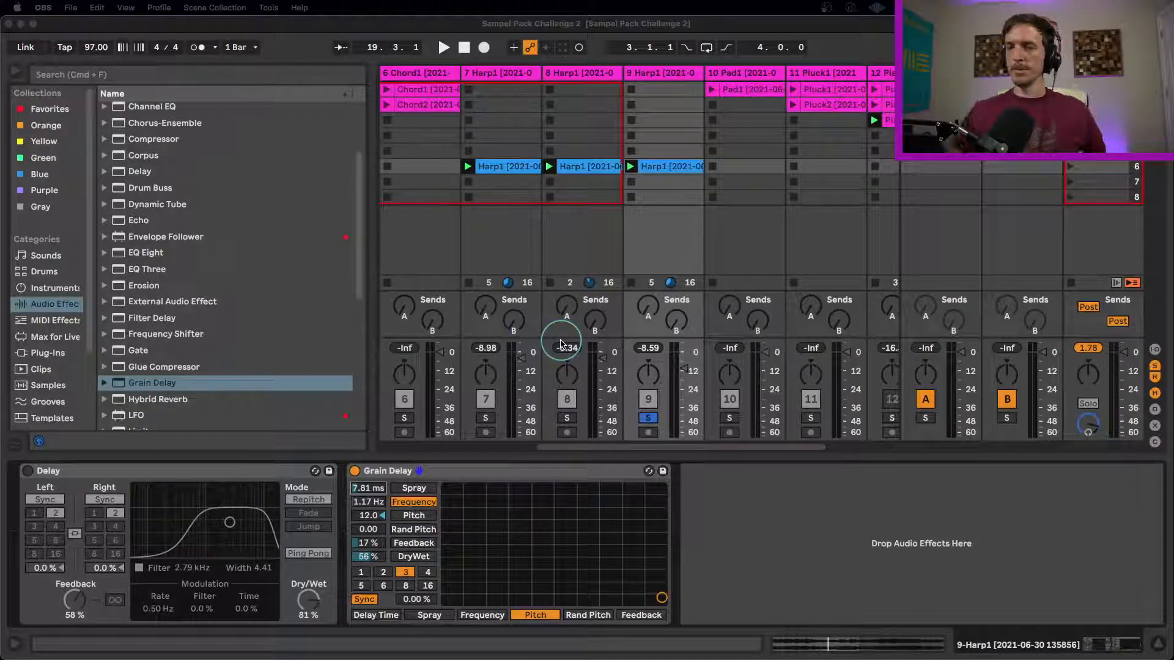
left_click(648, 418)
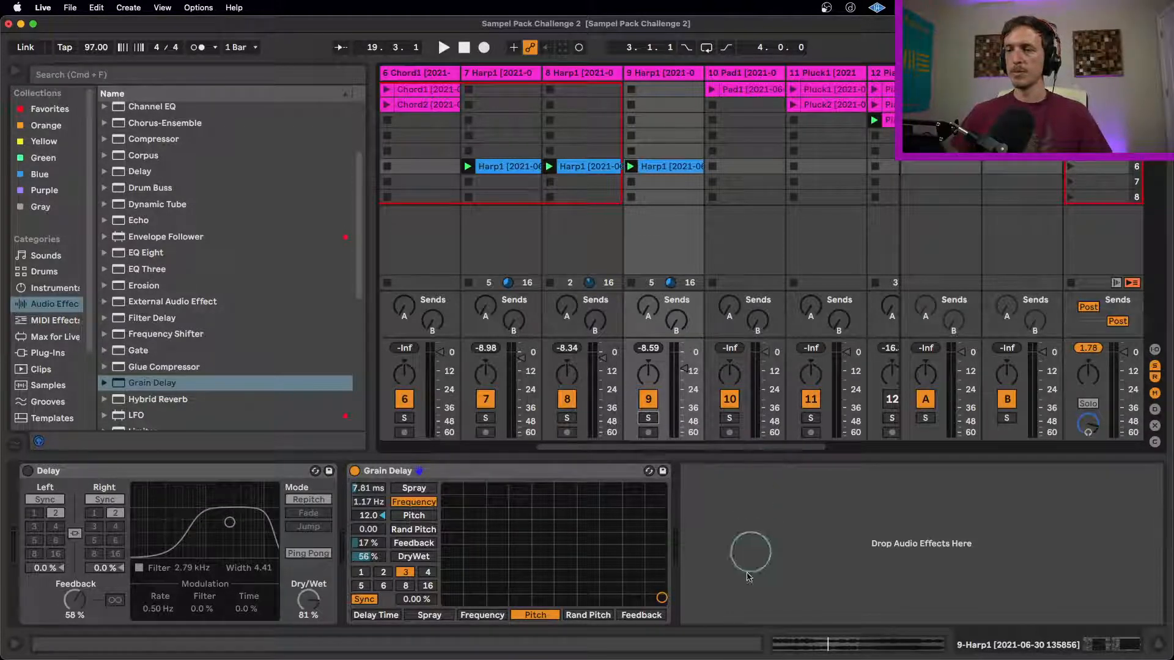
- Create a new Live Set and show the User Library in the browser
left_click(751, 503)
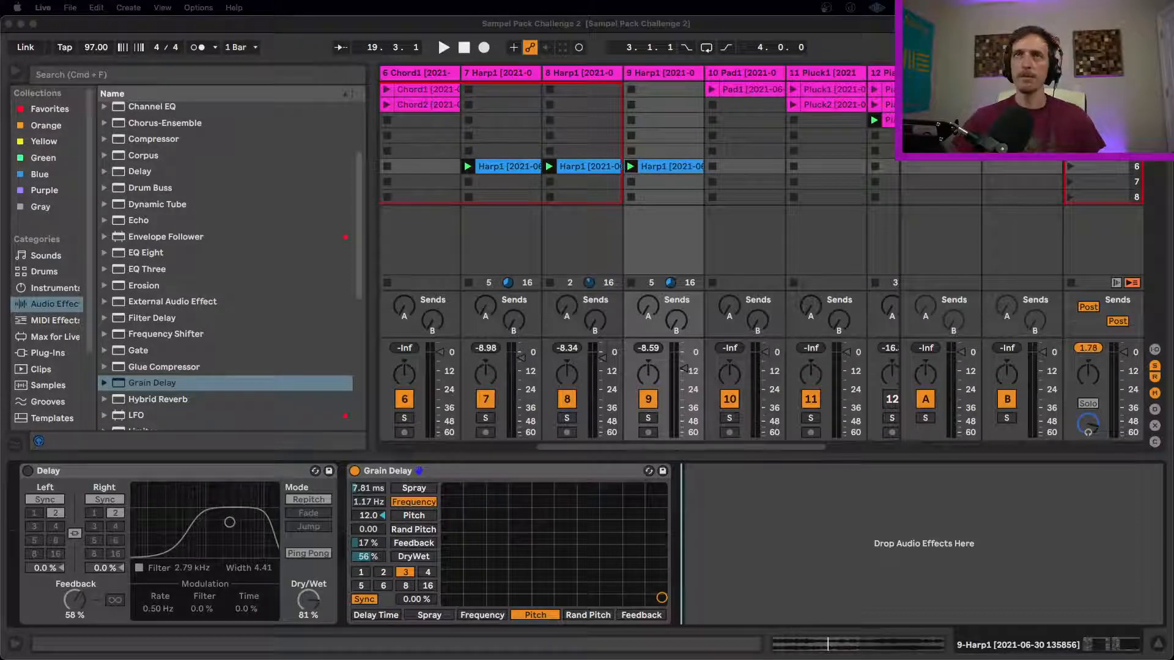
left_click(780, 517)
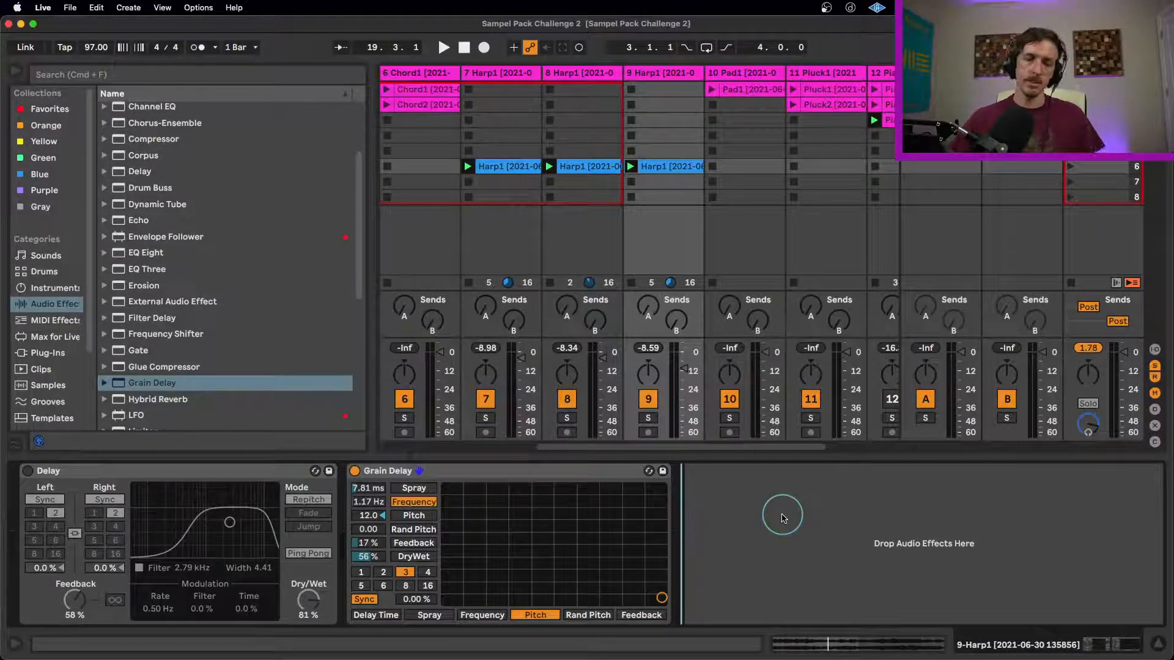
key("super+n")
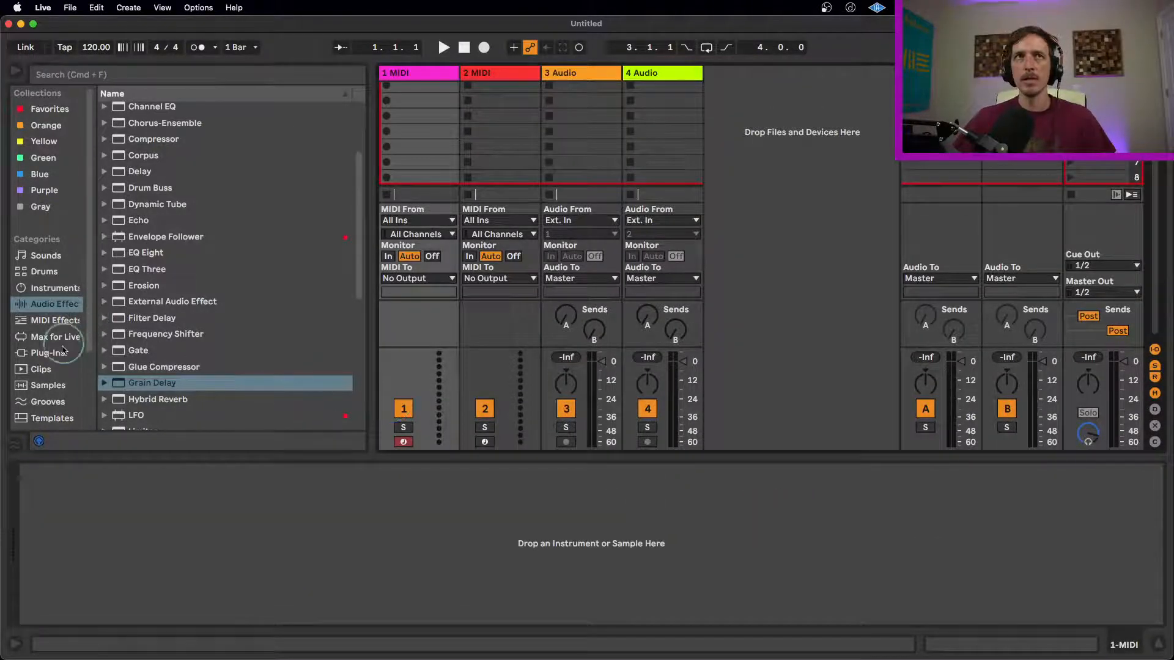
scroll(62, 352, "down", 1)
scroll(62, 351, "down", 3)
left_click(52, 389)
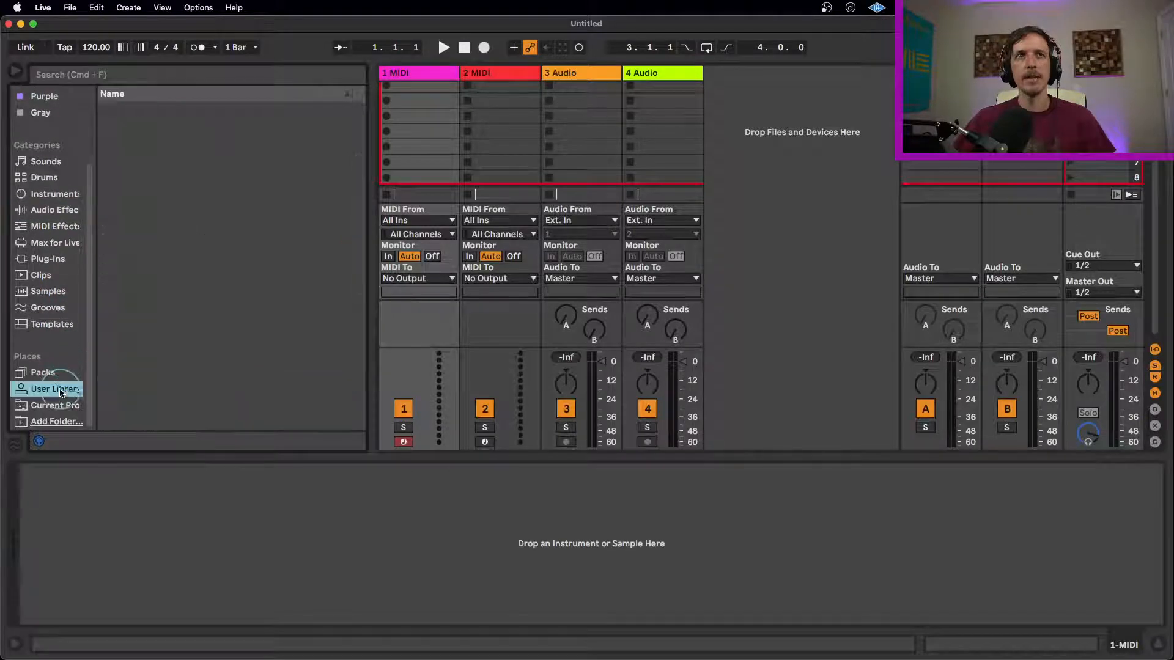
- Search the User Library for "vizz" and expand the matching presets down to the Max Audio Effect folder
scroll(147, 313, "down", 1)
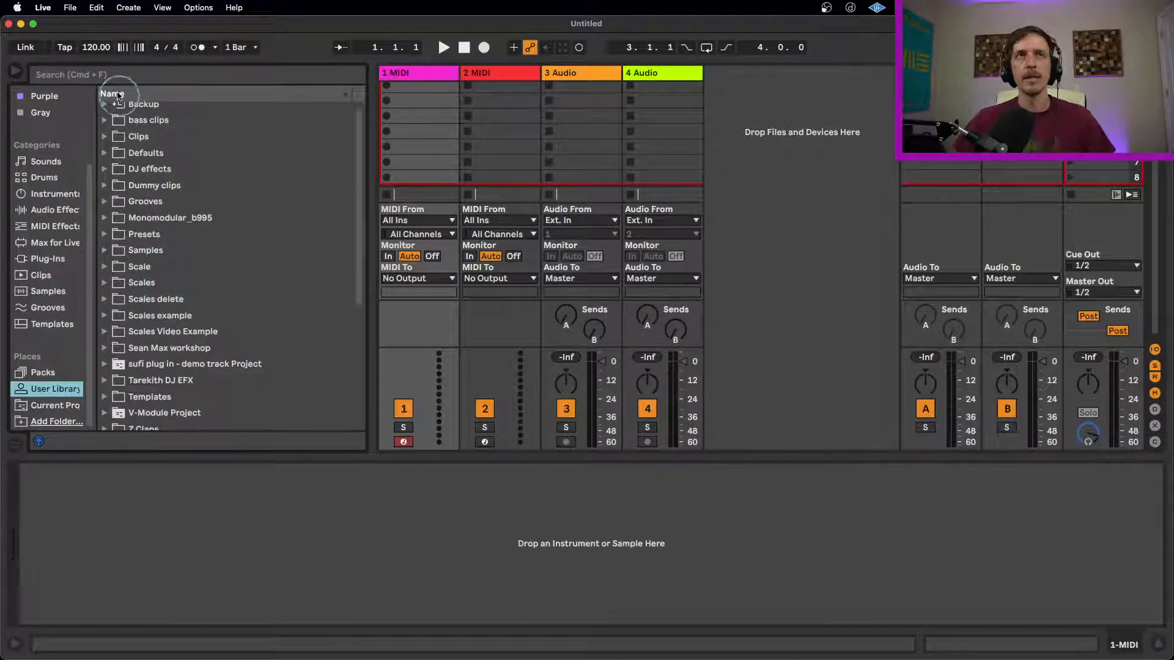
left_click(107, 76)
type("vizz")
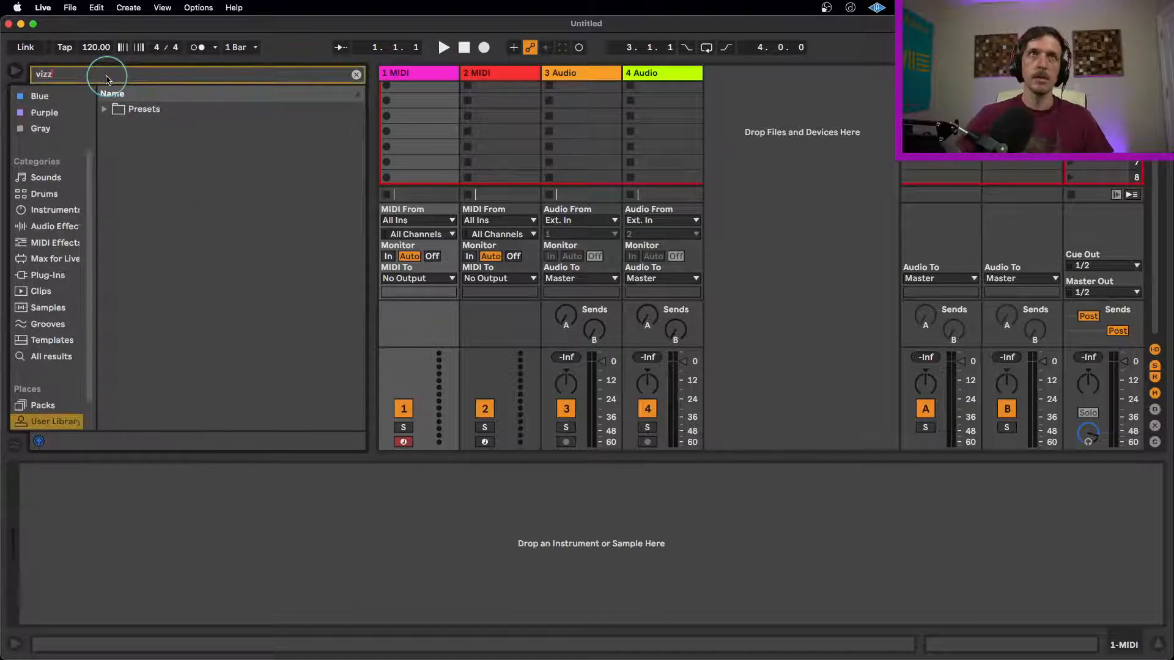
left_click(104, 108)
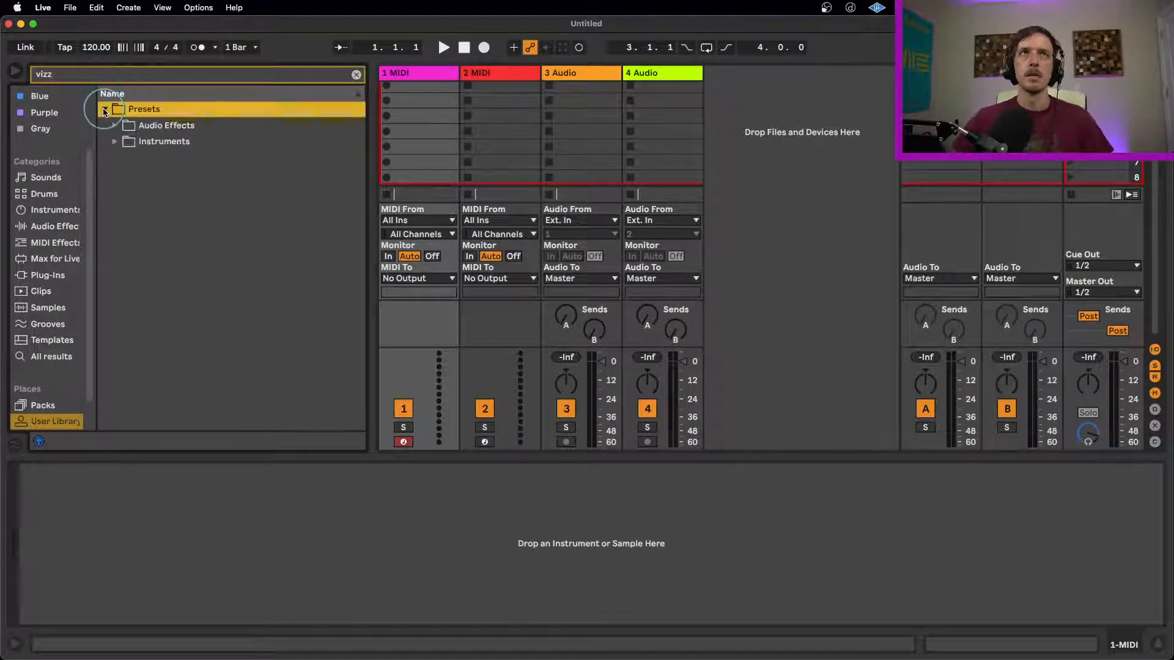
left_click(115, 126)
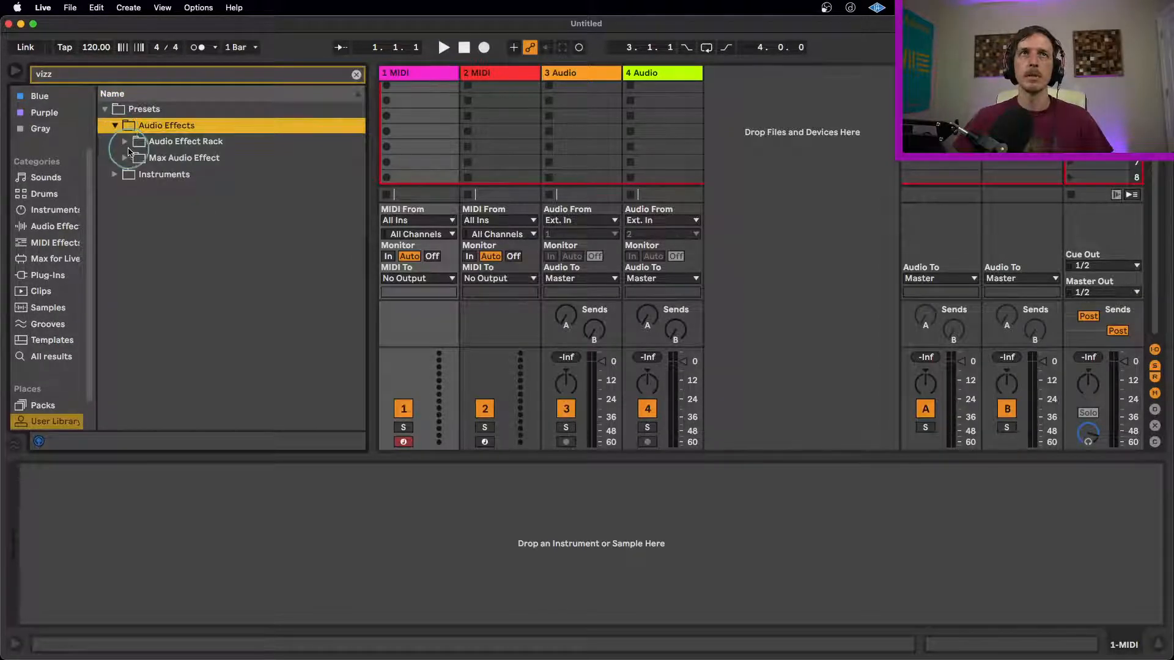
left_click(126, 159)
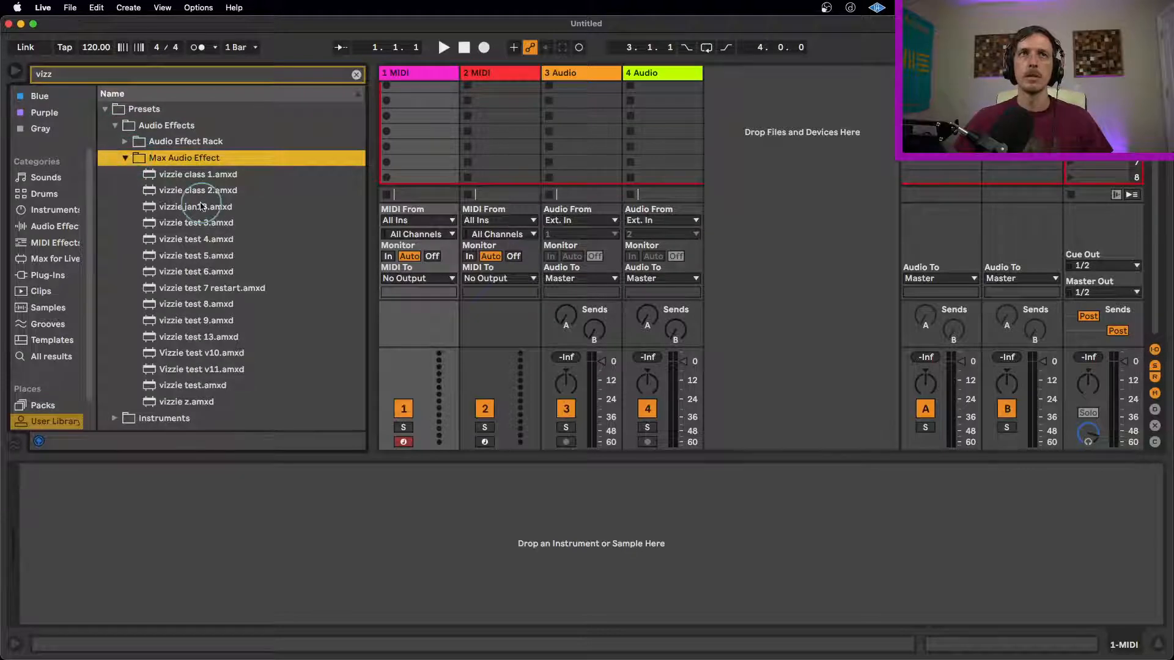
- Replace the Reverb on return track A with Vizzie test v11.amxd and enlarge its PROJECTR window
left_click_drag(179, 374, 944, 166)
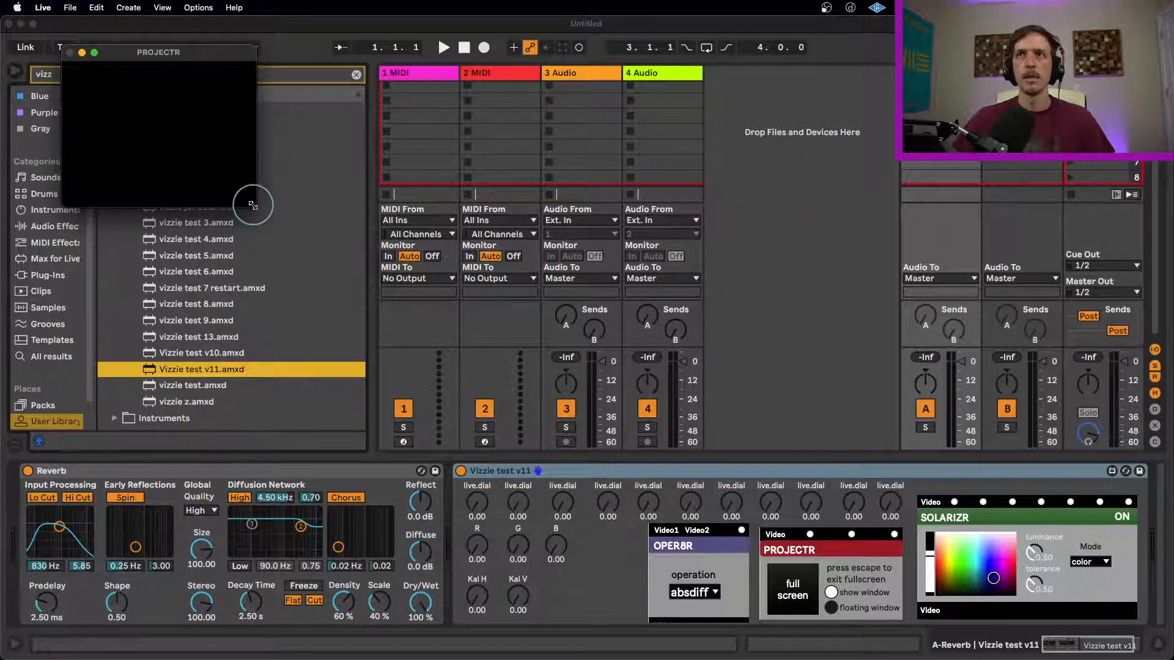
left_click_drag(252, 205, 438, 266)
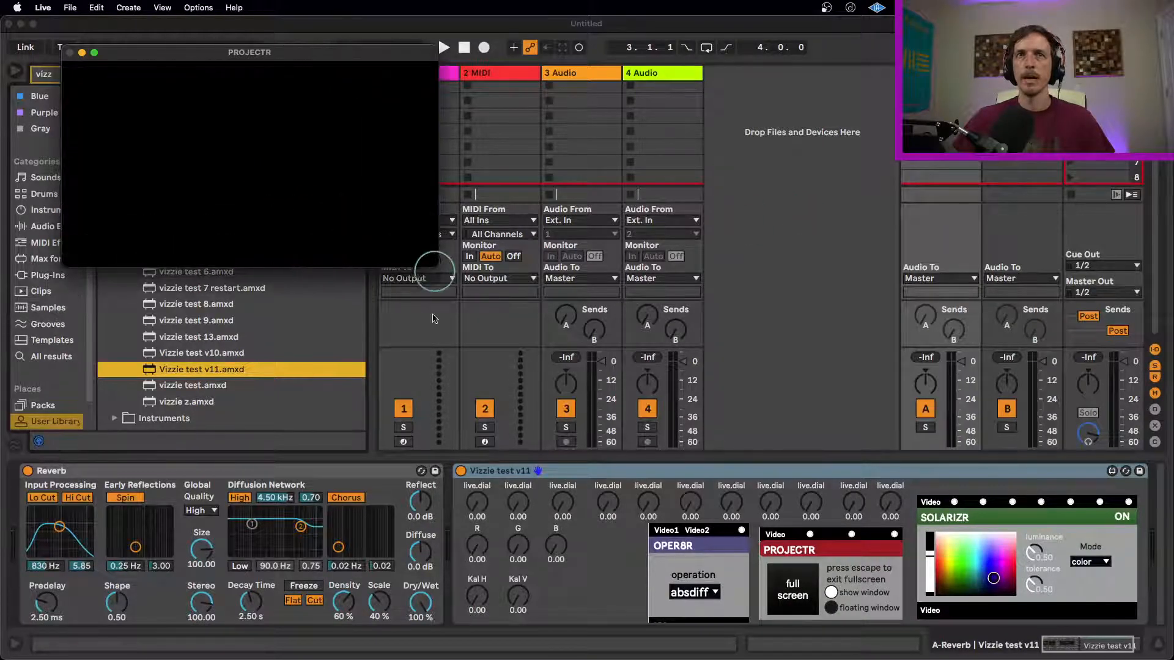
left_click(321, 477)
left_click(319, 472)
key("Delete")
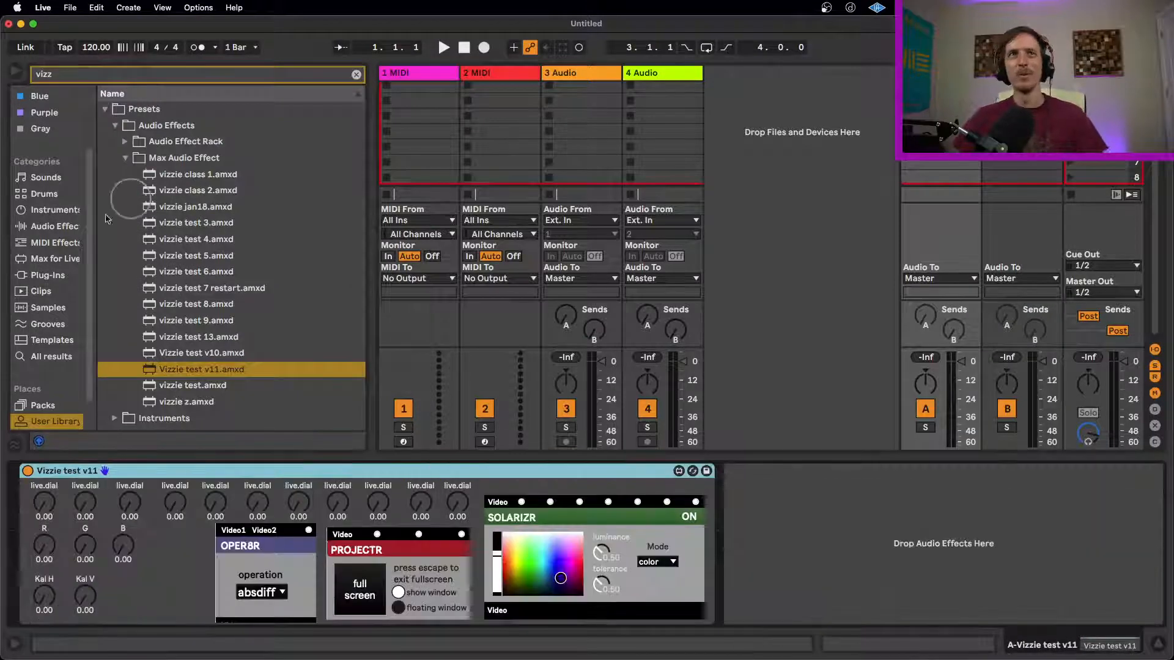
- Clear the browser search and search the Samples category for "drum"
left_click(48, 323)
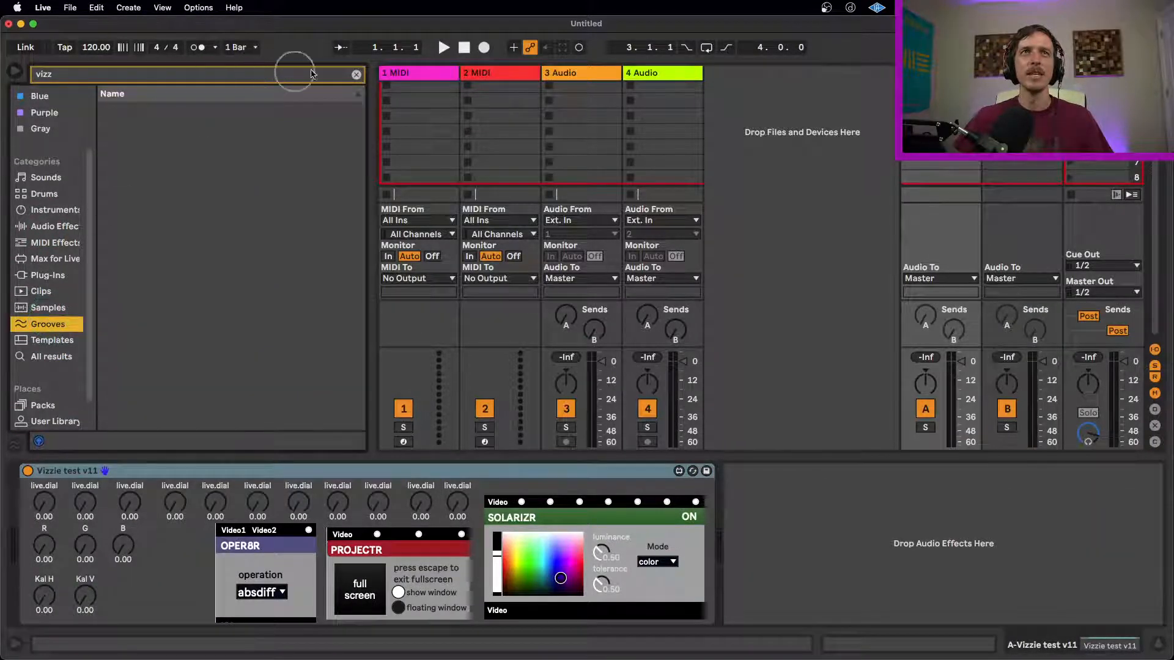
left_click(356, 73)
left_click(49, 384)
scroll(162, 263, "down", 5)
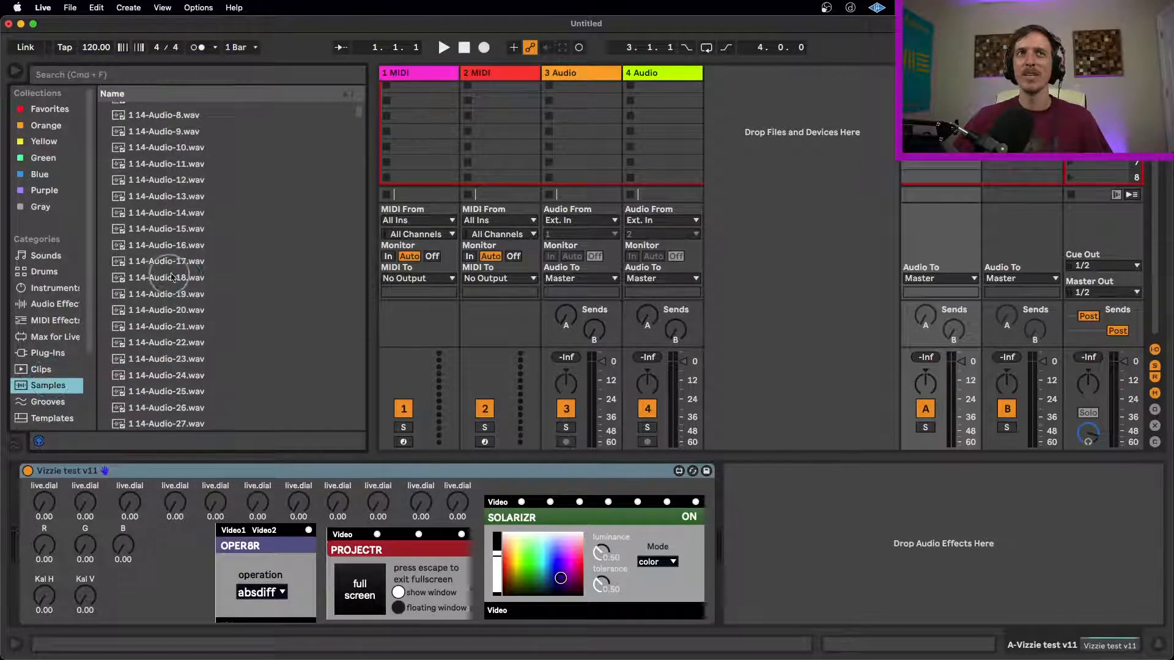
left_click(219, 80)
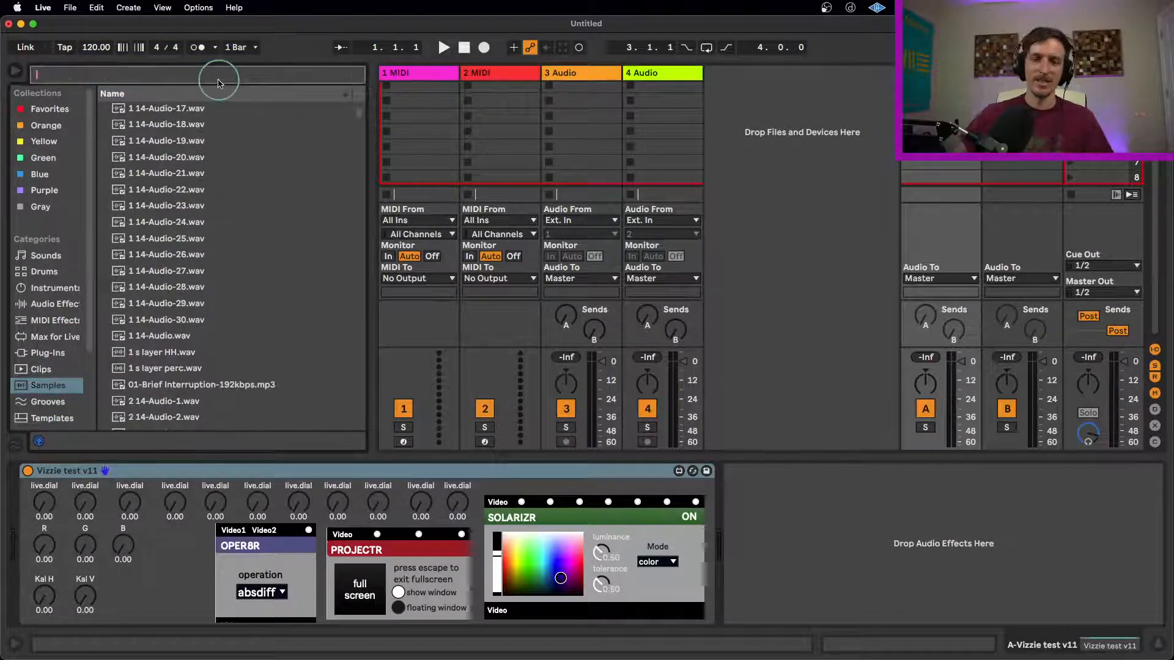
type("drum")
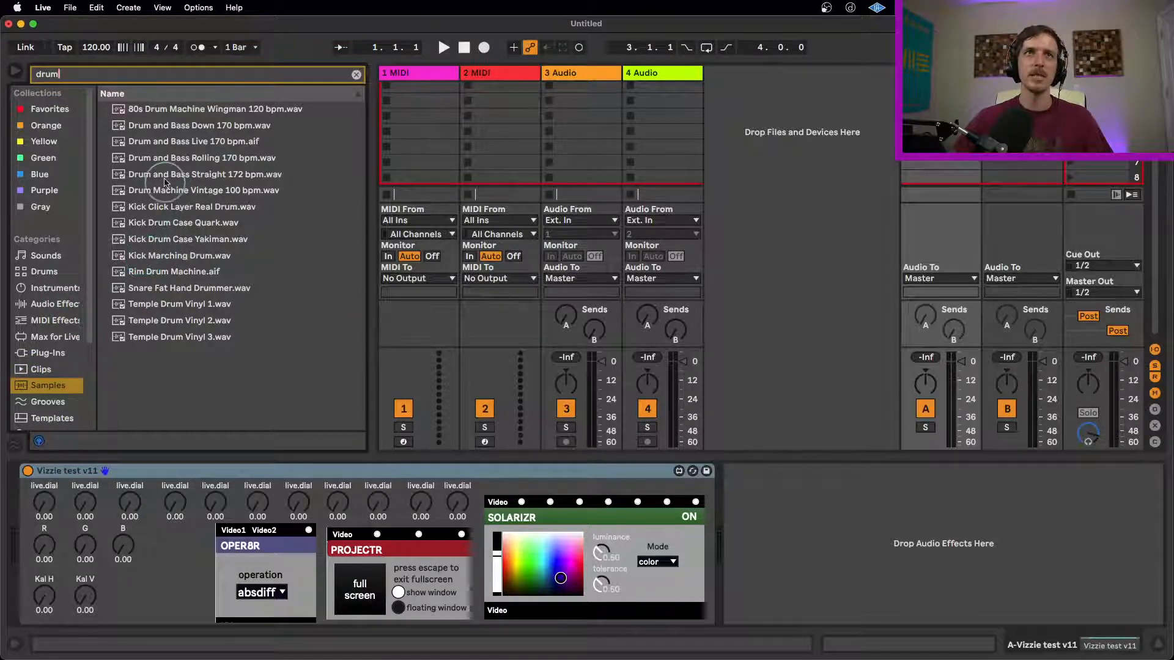
- Play Drum and Bass Rolling 170 bpm.wav on the third track, raising its send to return A and deactivating that return
left_click_drag(176, 160, 577, 115)
left_click(548, 115)
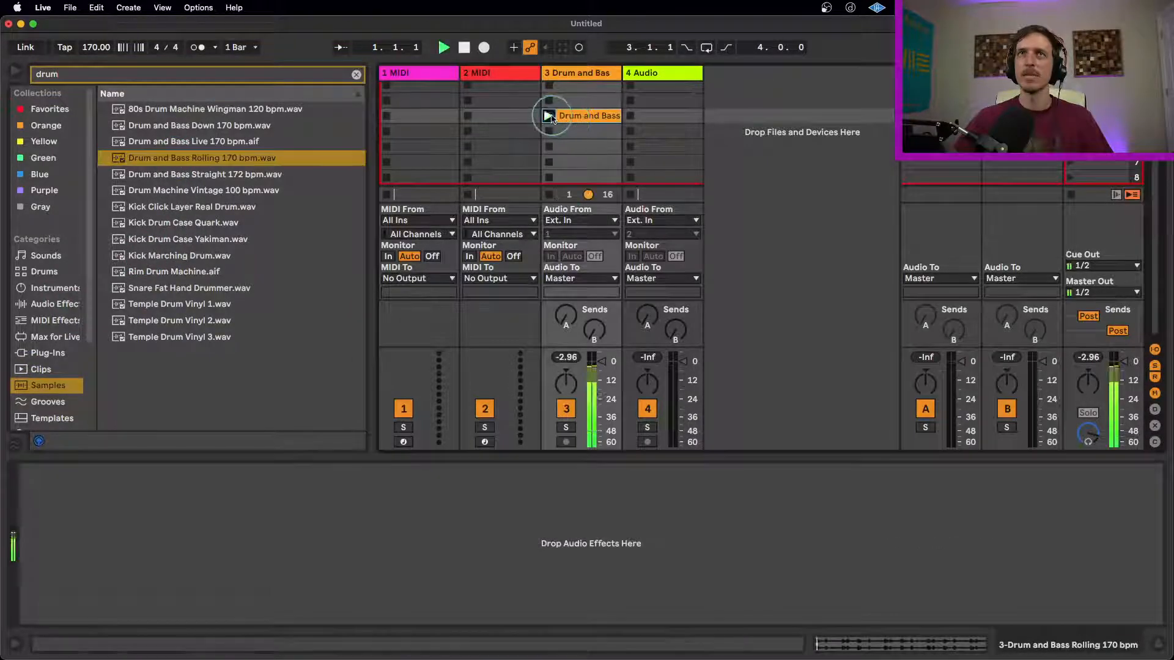
left_click_drag(566, 319, 567, 305)
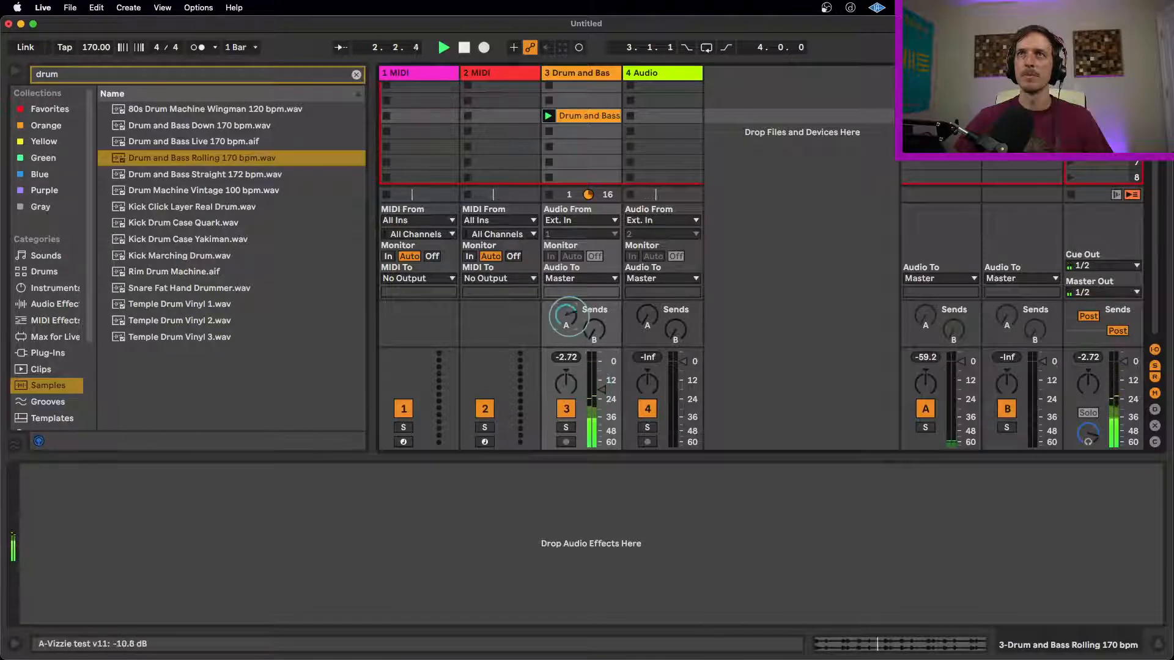
left_click(928, 410)
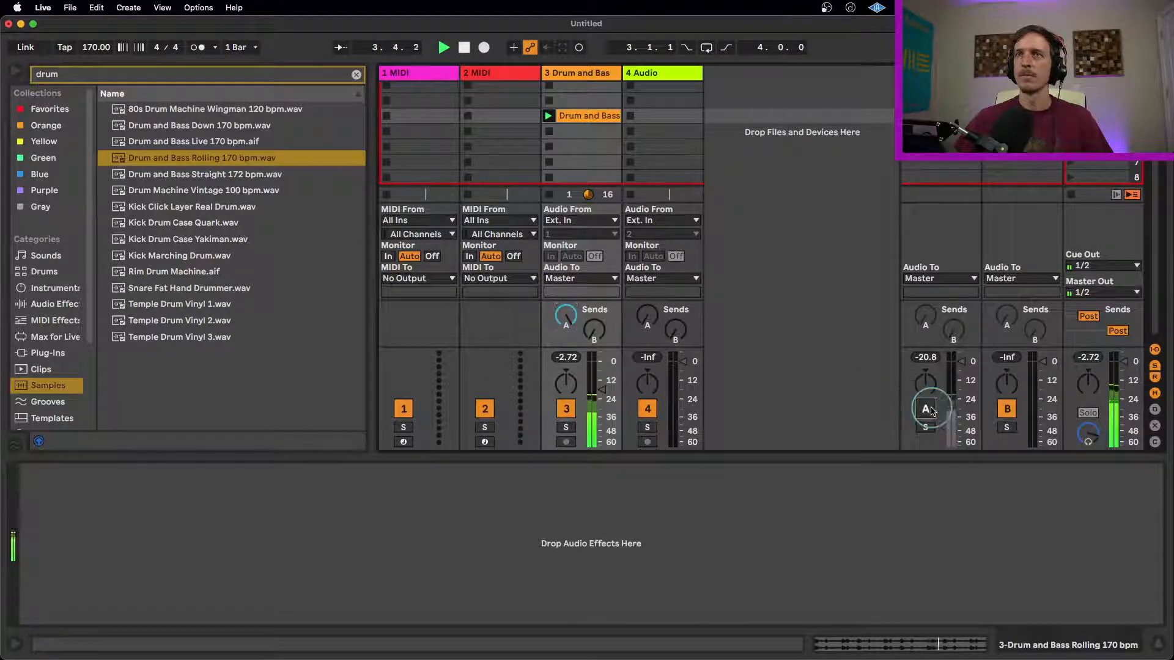
- Show return A's Vizzie test v11 device and preview its projector output in full screen
left_click(935, 235)
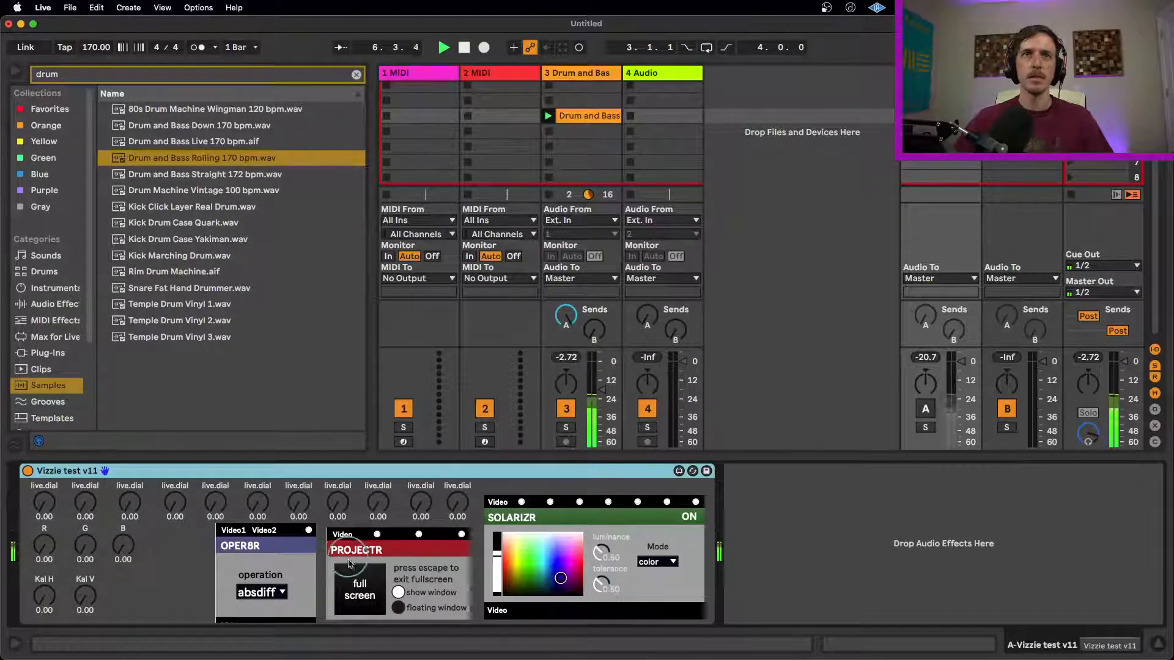
left_click(357, 587)
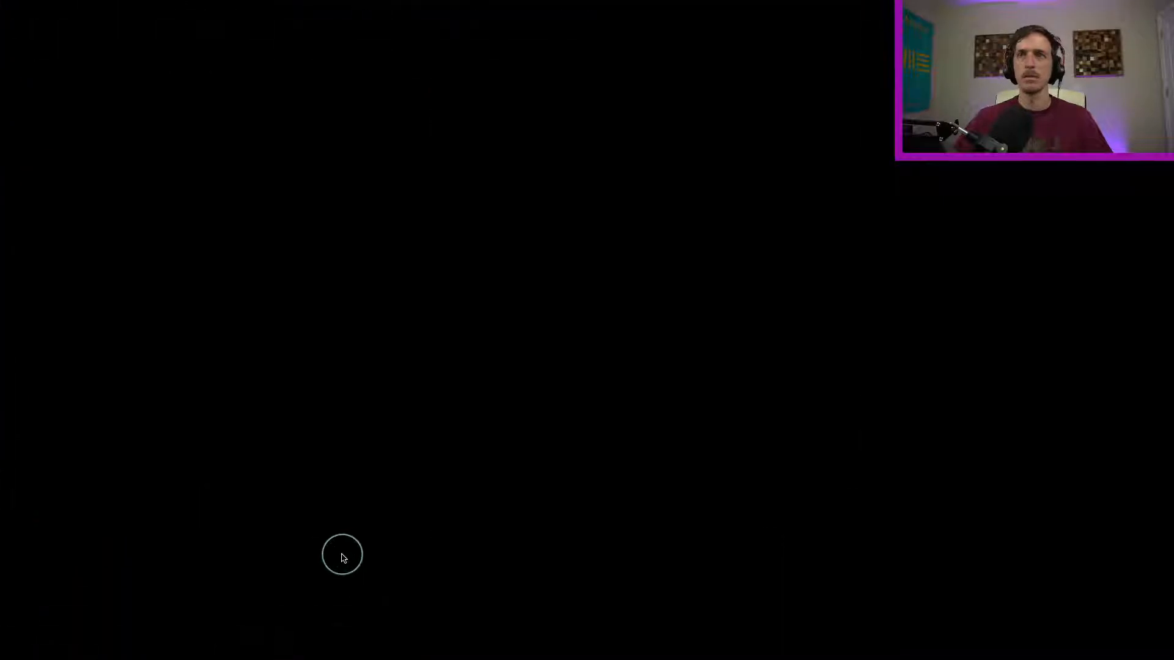
key("Escape")
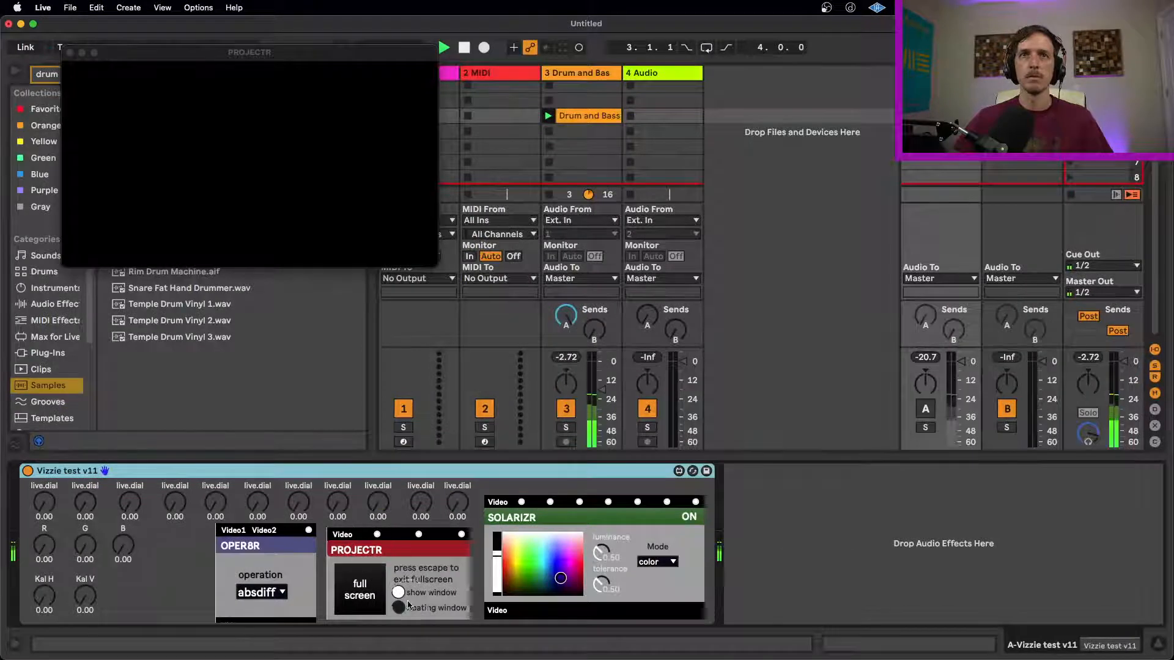
- Set Vizzie test v11's first live.dial to 0.28, with a floating PROJECTR window and the OPER8R operation at max
left_click_drag(44, 503, 44, 489)
left_click(392, 473)
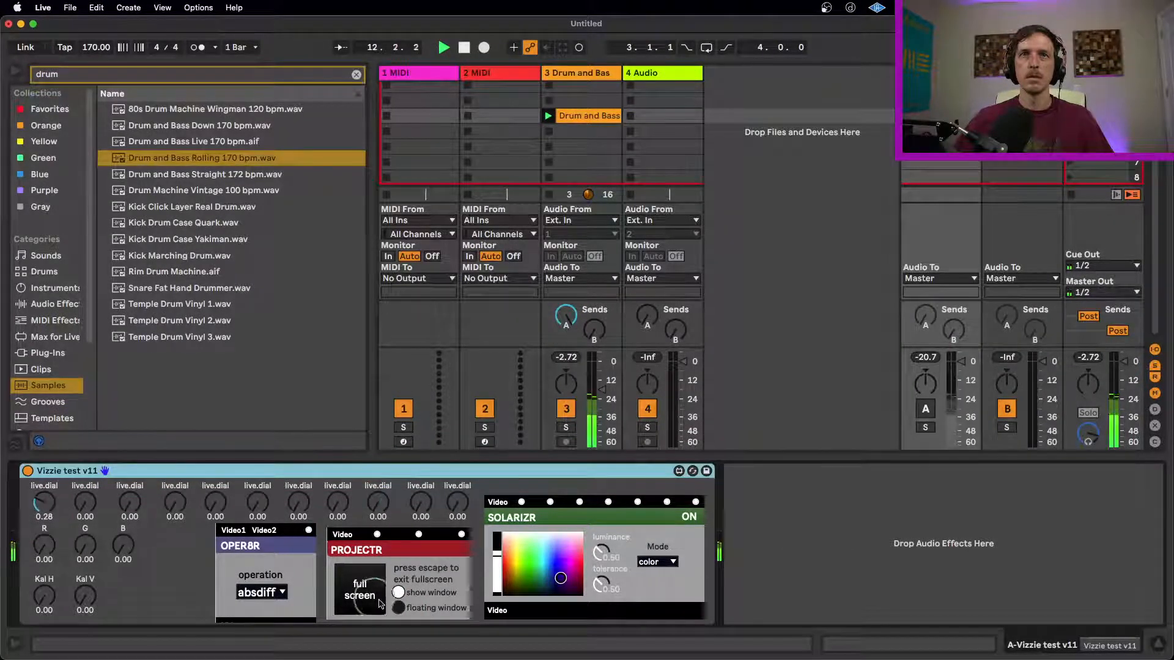
left_click(398, 607)
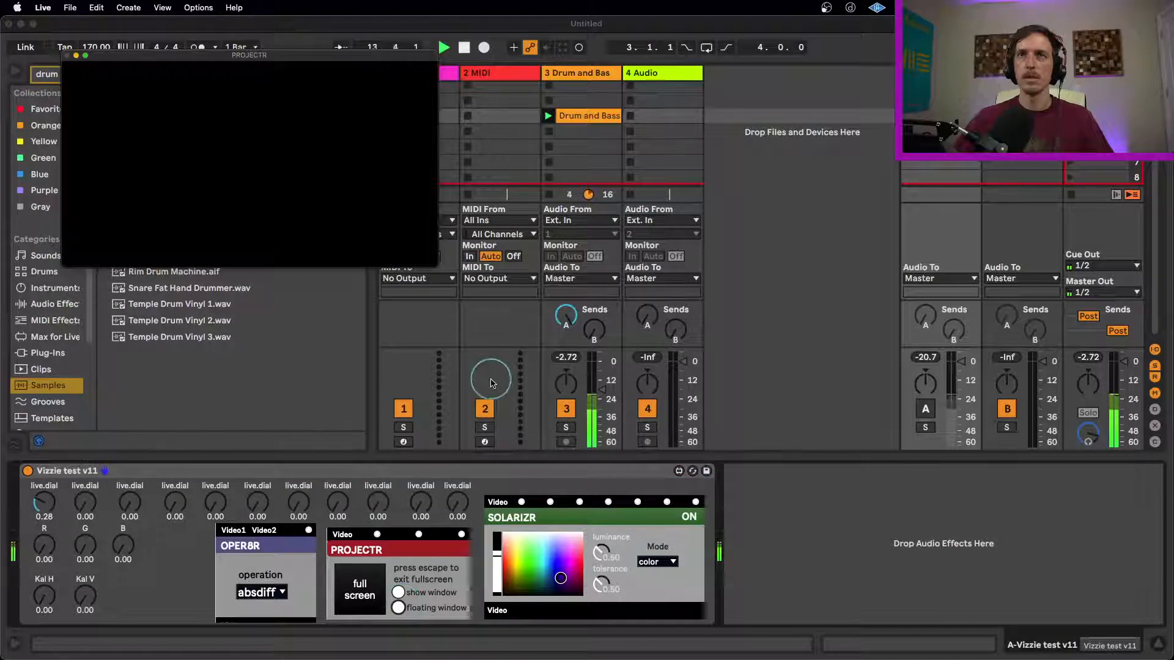
left_click(262, 592)
left_click(272, 435)
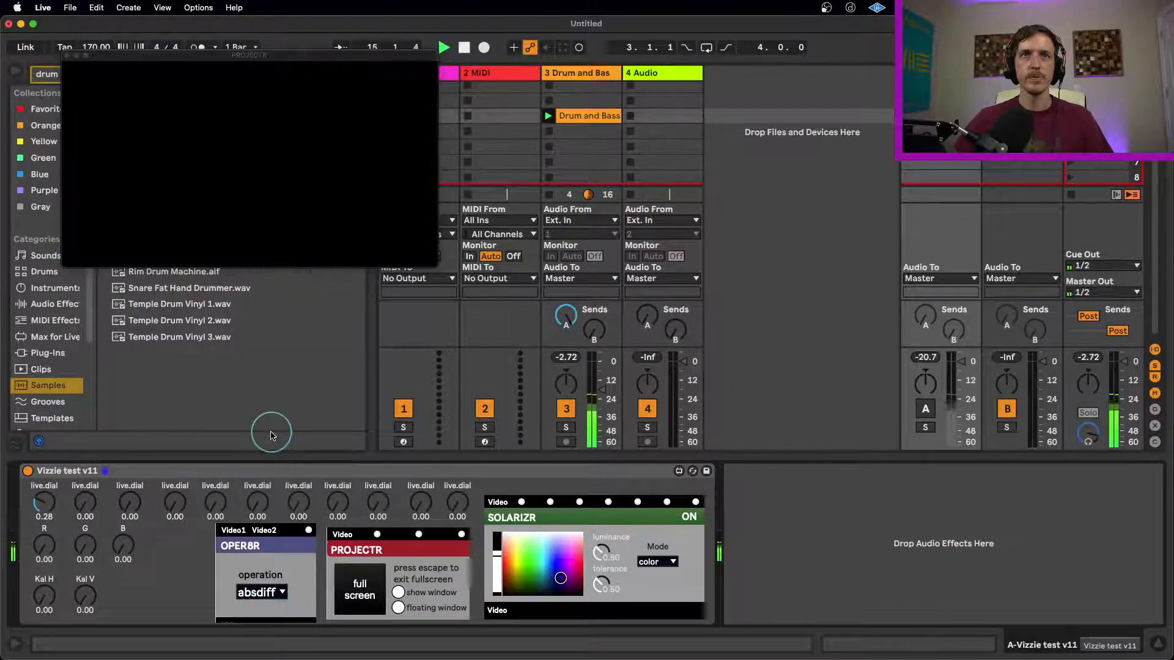
- Delete the Vizzie test v11 device from return track A and stop playback
left_click(376, 479)
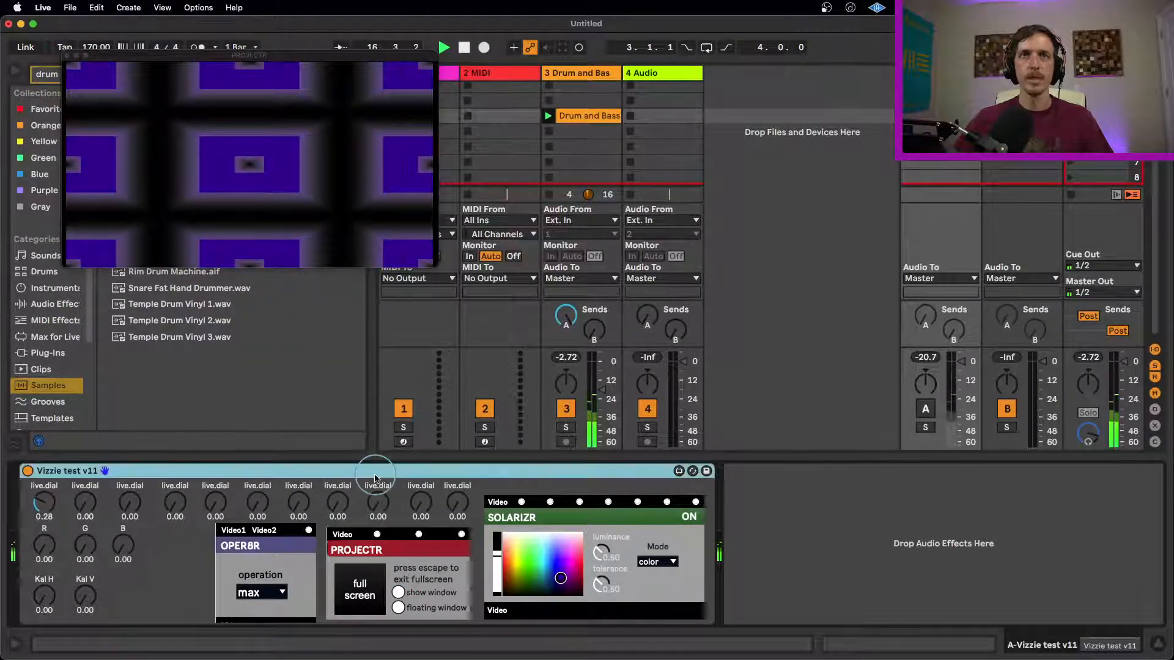
key("Delete")
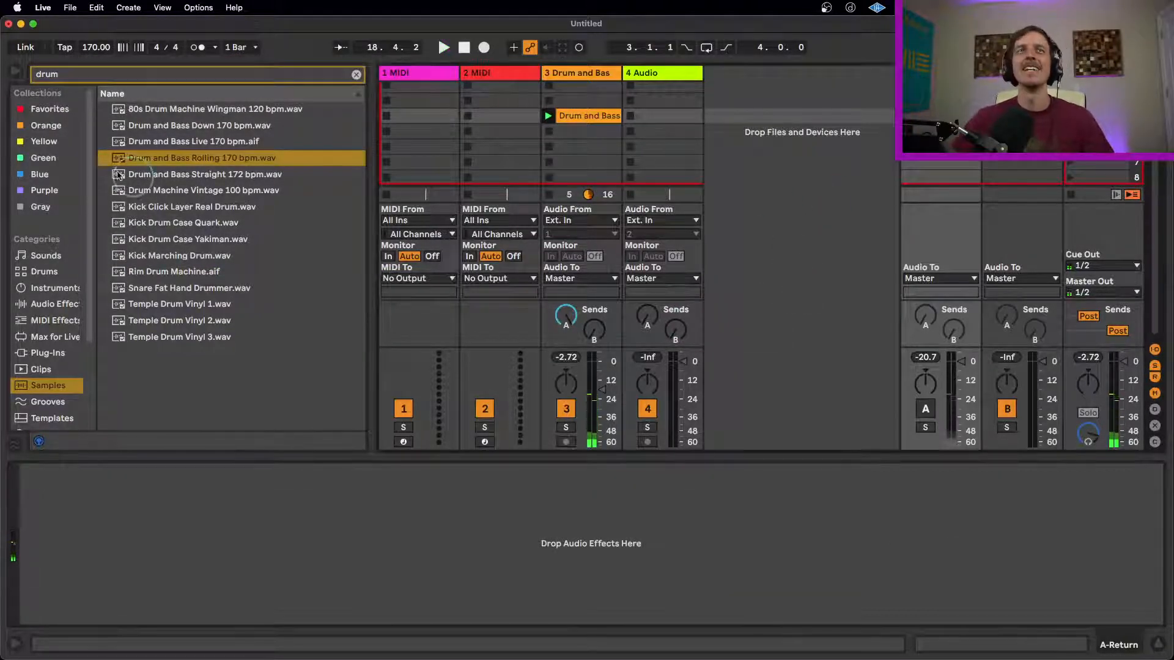
- Search the browser for "vizzie" and show the results from the User Library
scroll(45, 367, "down", 5)
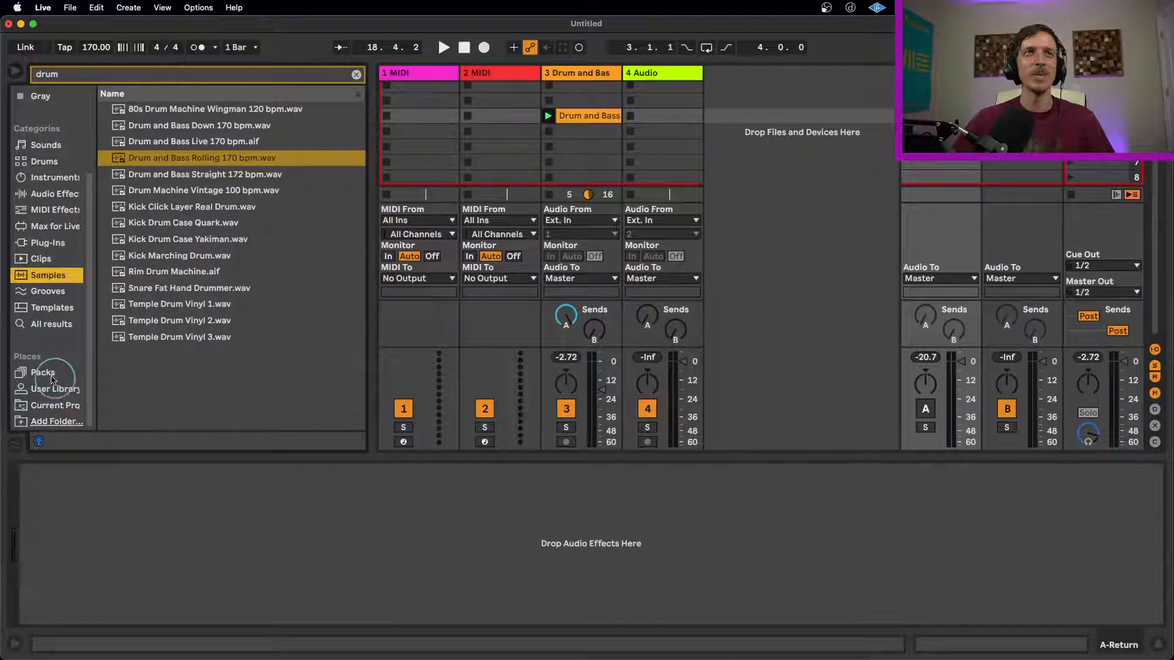
left_click(69, 74)
type("vi")
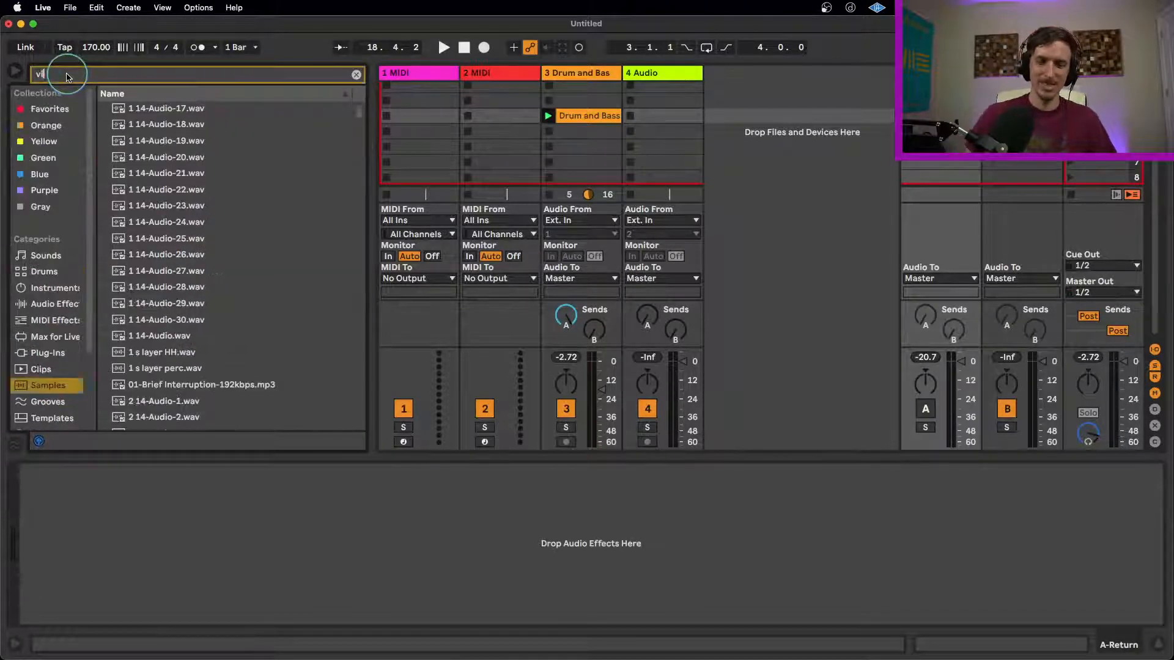
type("zzie")
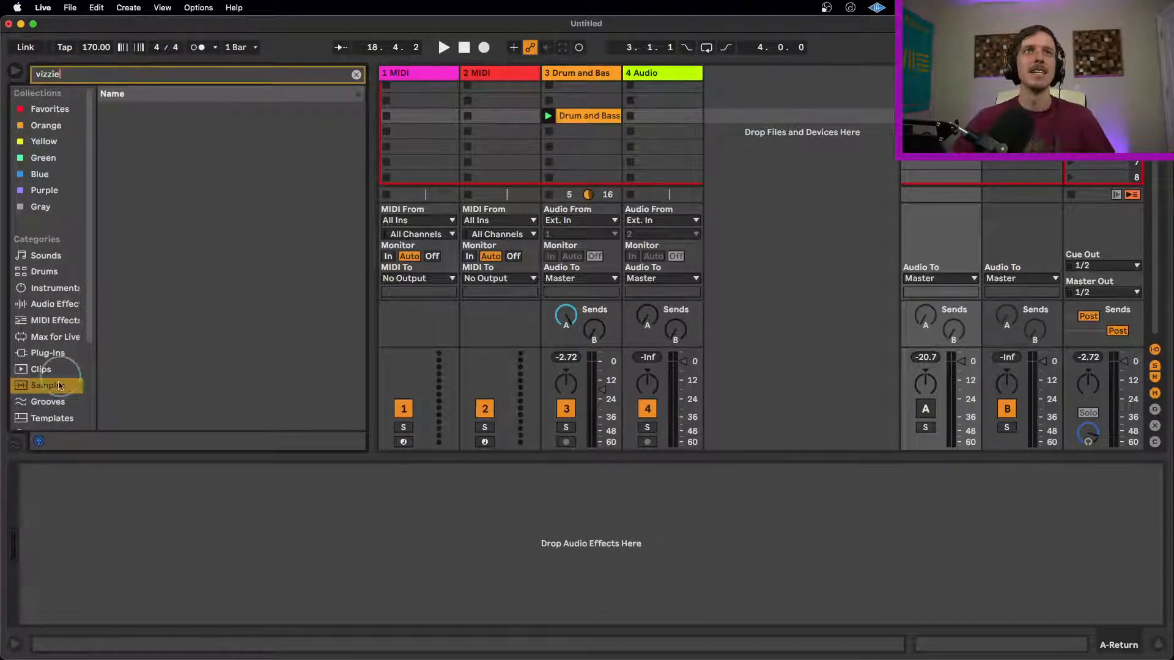
scroll(52, 392, "down", 3)
left_click(55, 405)
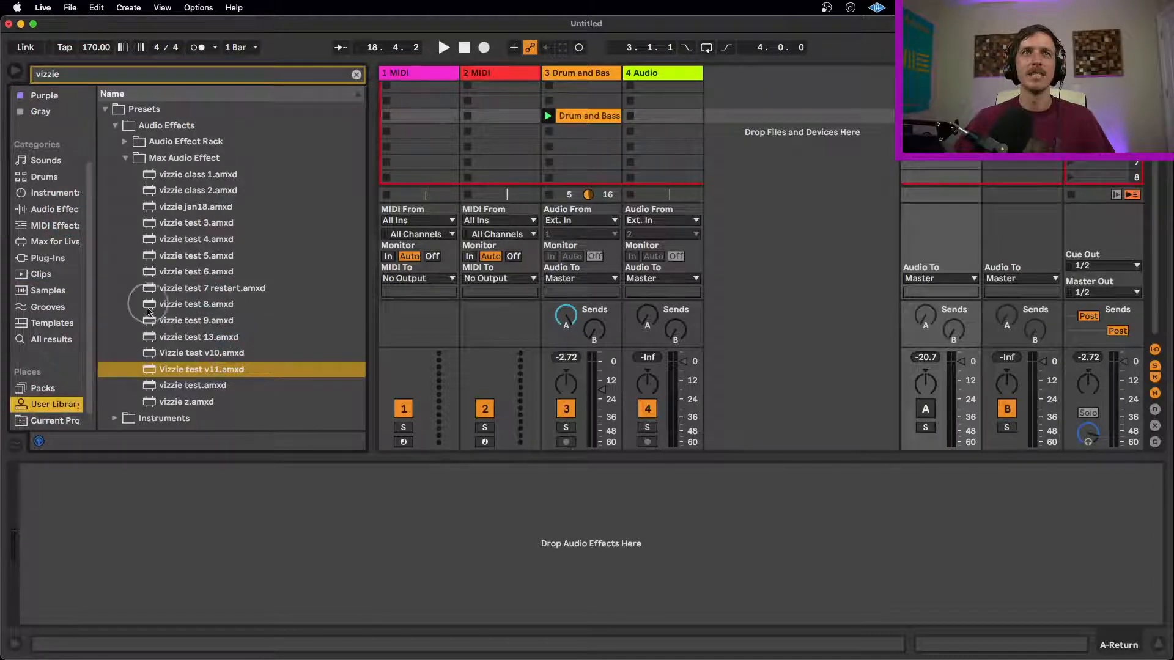
- Load the z vizzie template1.adg rack onto return track A and start playback with its projector window enlarged
left_click_drag(209, 369, 223, 397)
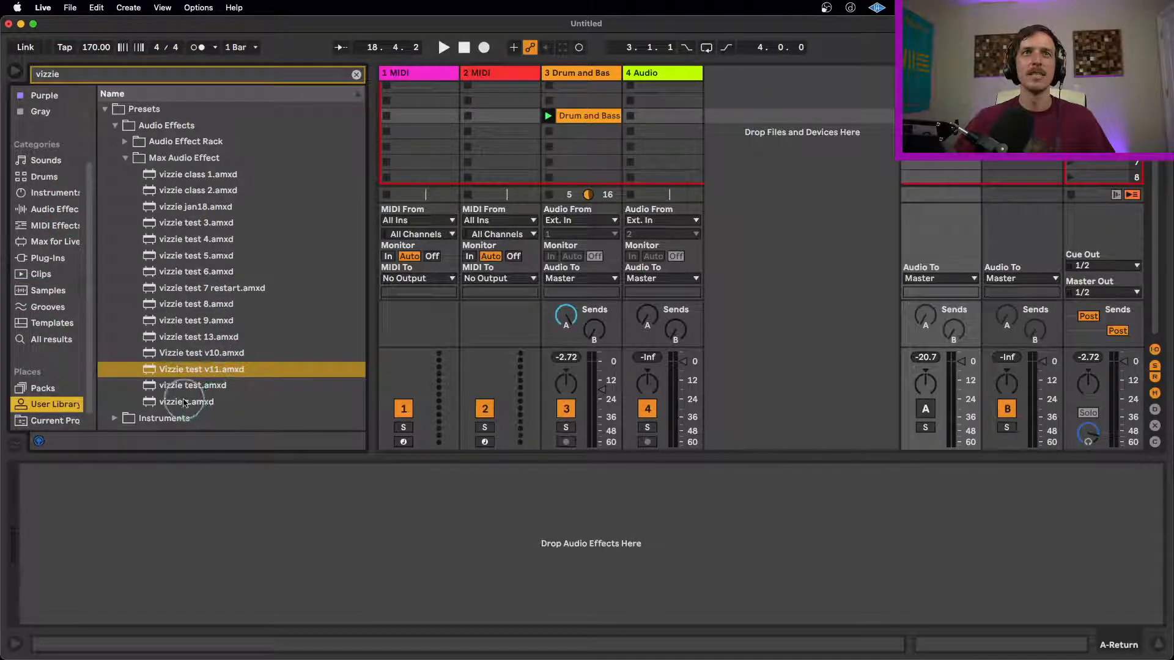
left_click(183, 402)
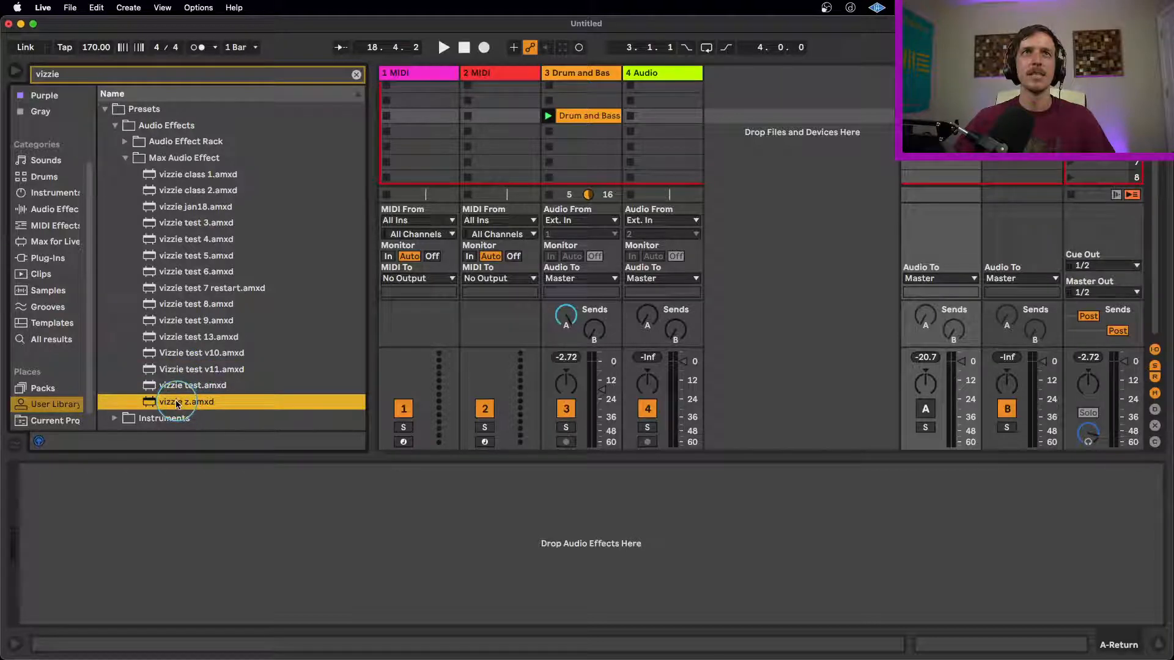
left_click(127, 142)
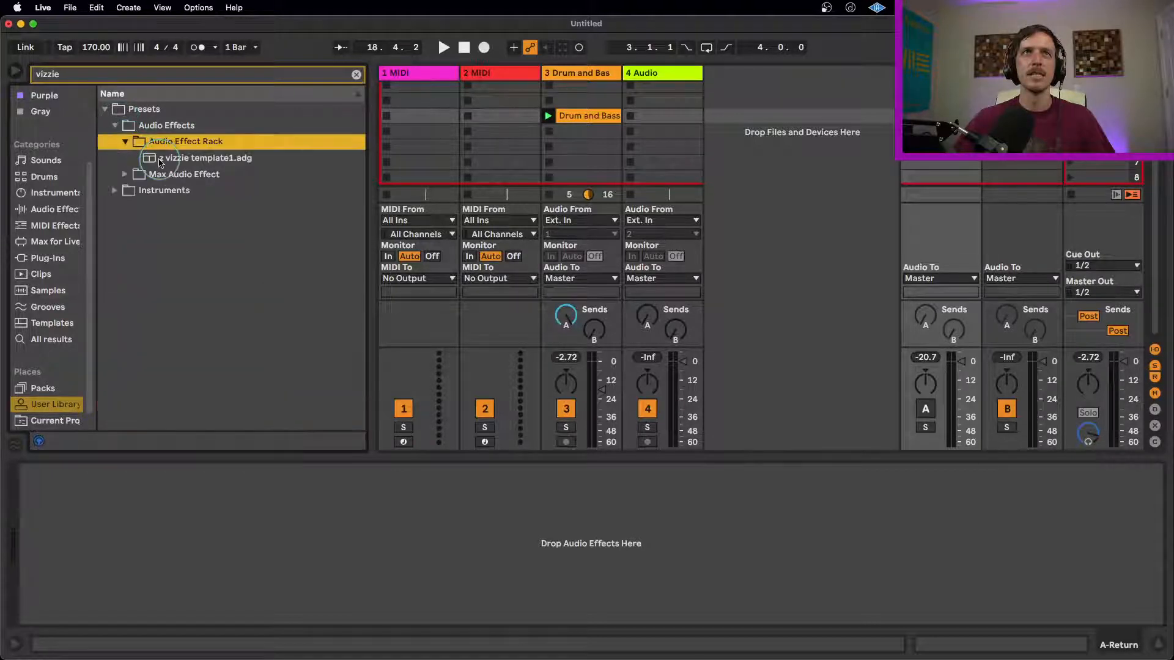
left_click_drag(160, 162, 554, 130)
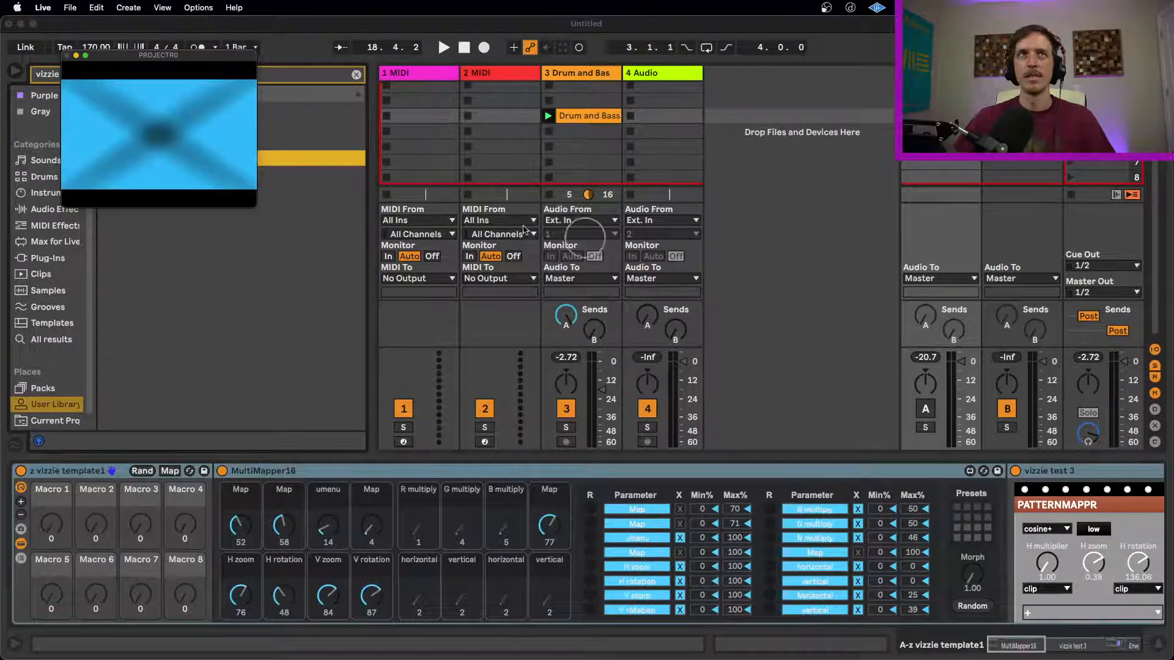
key("space")
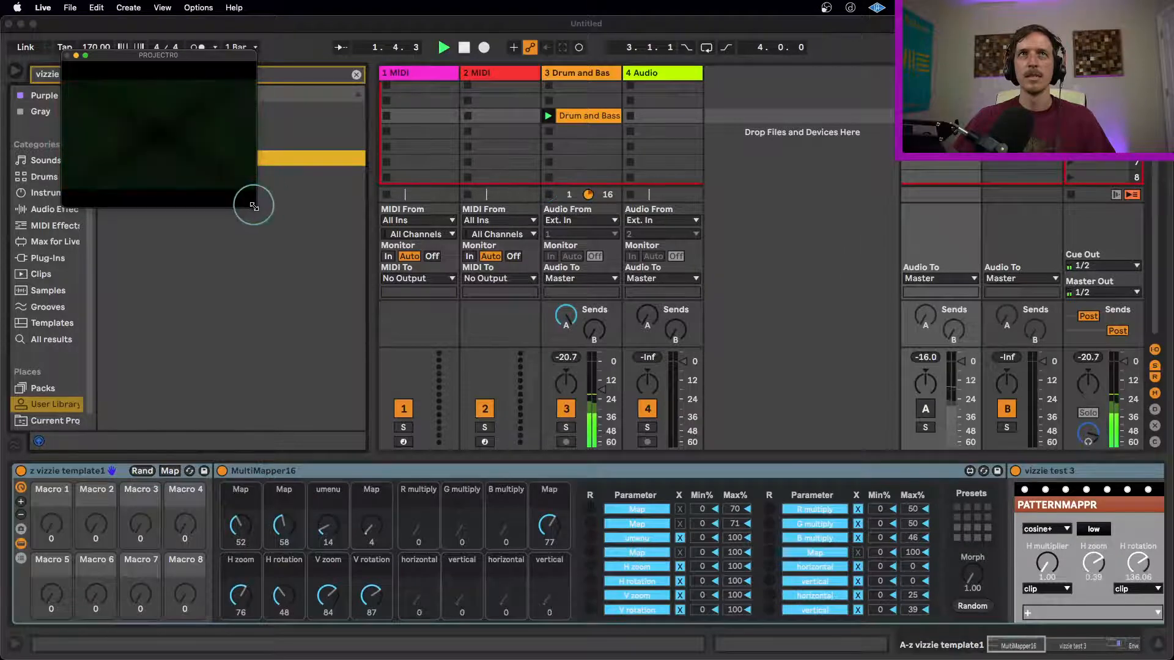
left_click_drag(254, 205, 525, 379)
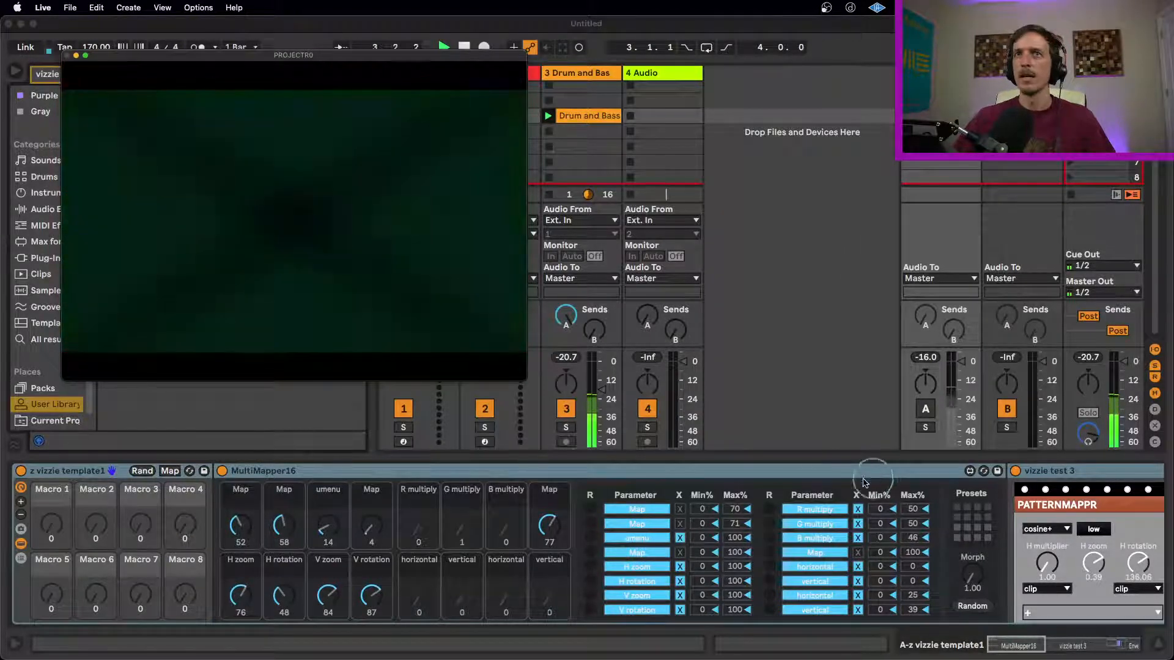
- Set MultiMapper16's first Map dial to 48 and raise PATTERNMAPPR's H multiplier to about 23.85
left_click_drag(240, 524, 237, 528)
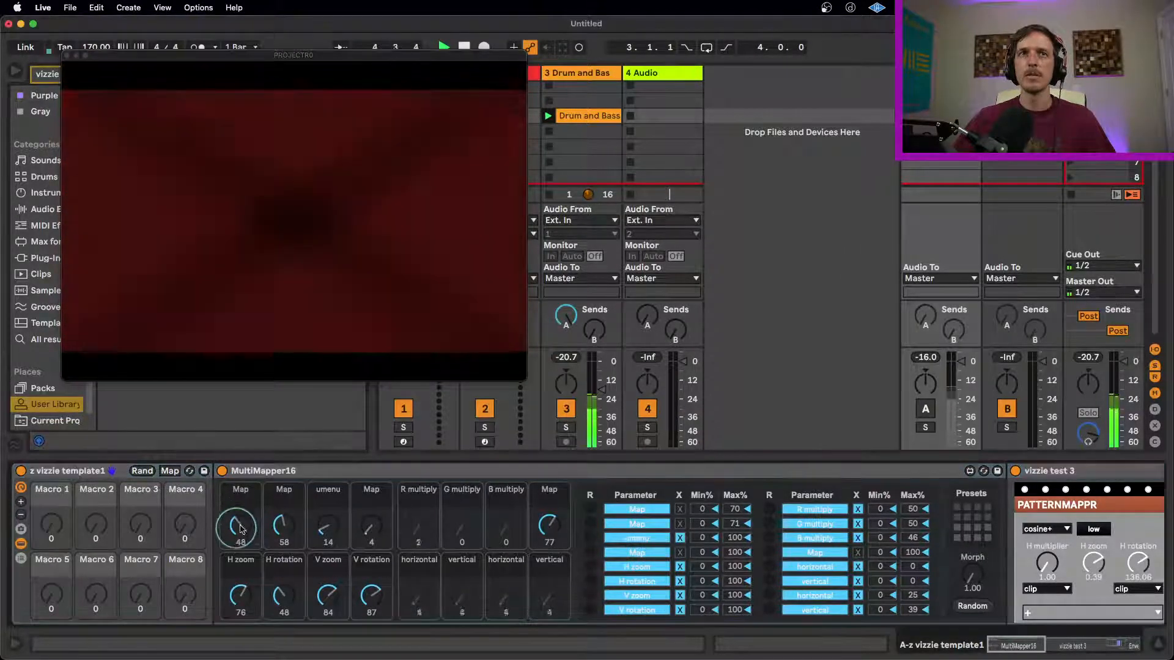
left_click_drag(1013, 645, 1050, 645)
left_click_drag(347, 564, 351, 529)
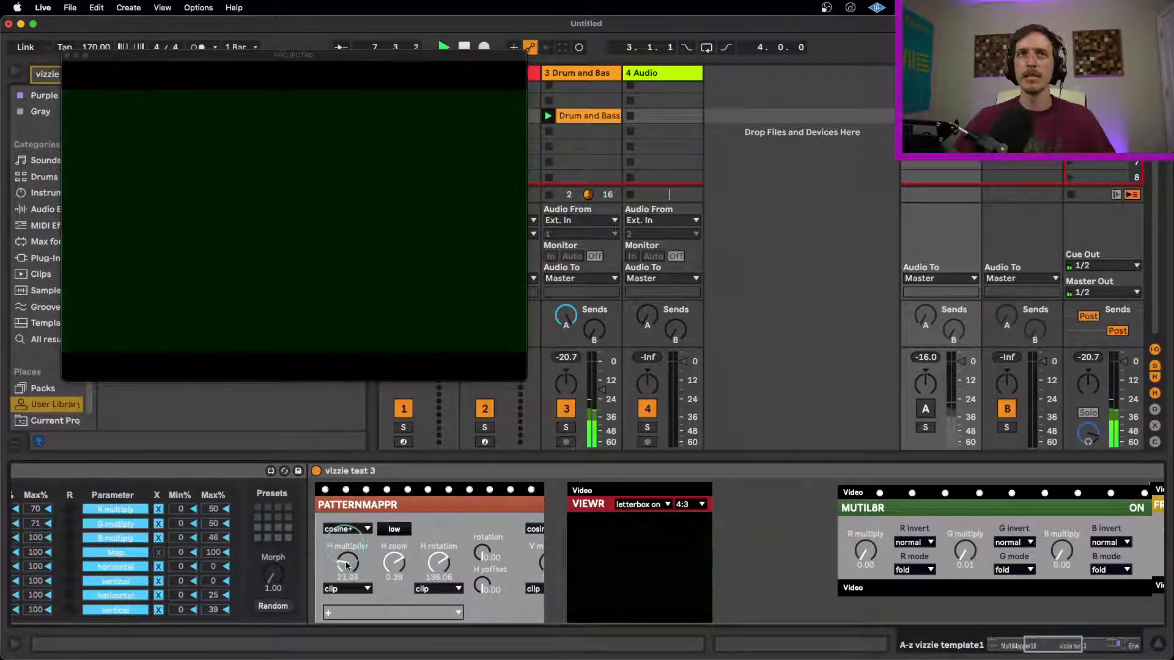
- Set PATTERNMAPPR to the tan- function and high resolution with H zoom about 7.43 and H rotation about -5.67, and stop playback
left_click_drag(389, 574, 429, 592)
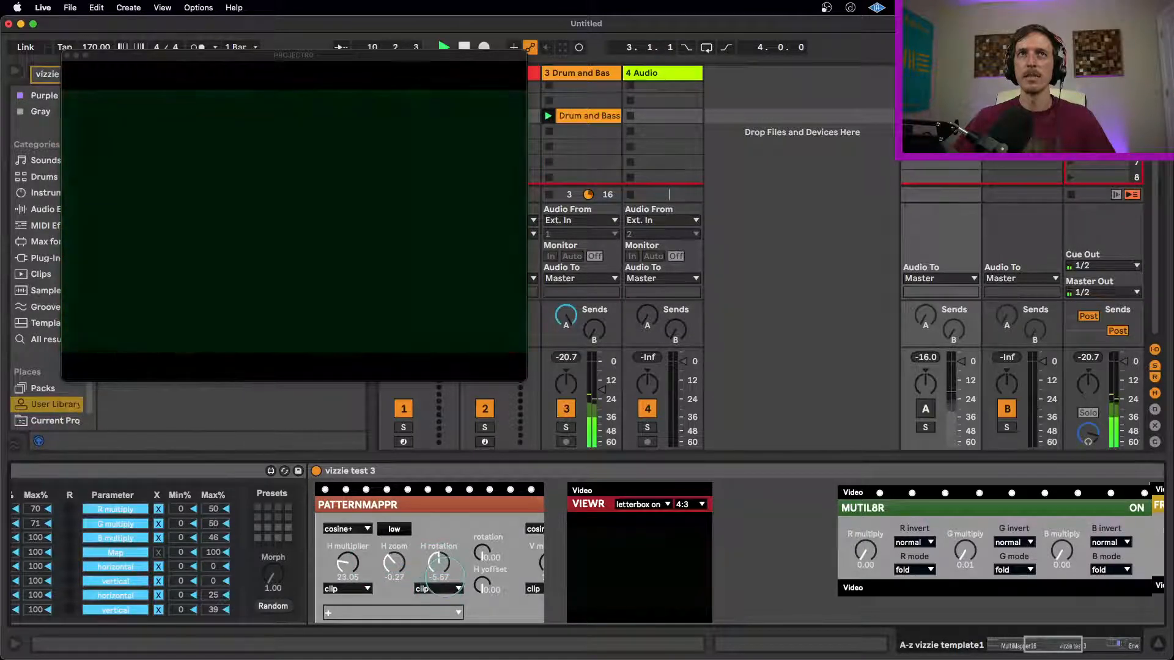
left_click(394, 529)
left_click(357, 529)
left_click(339, 453)
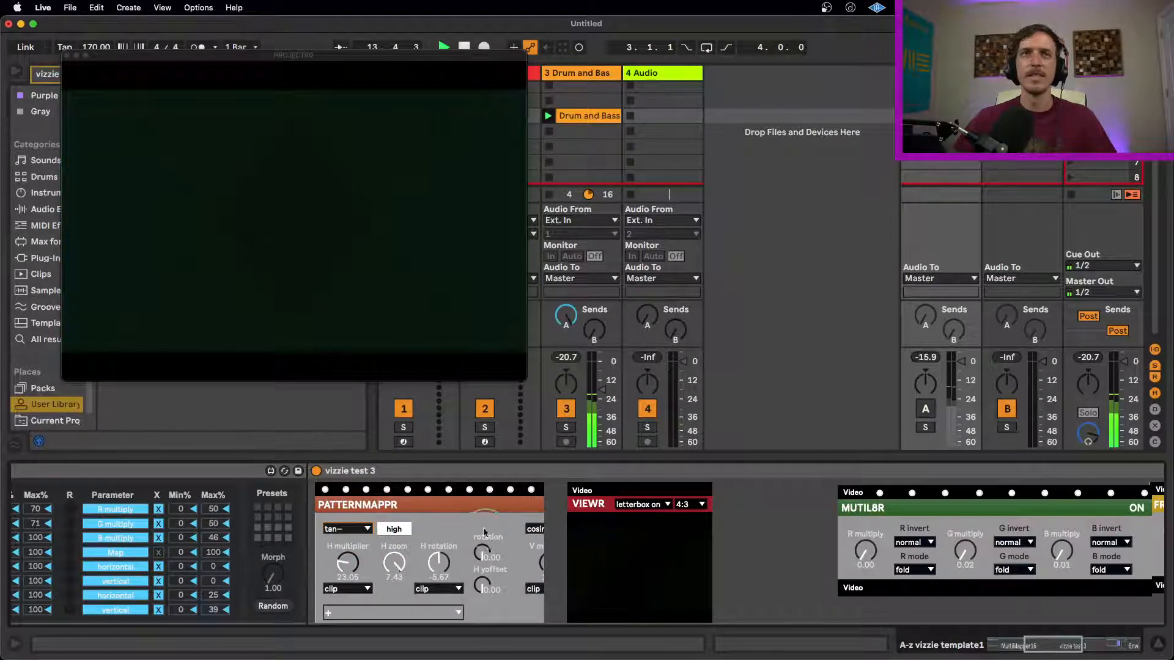
left_click(671, 471)
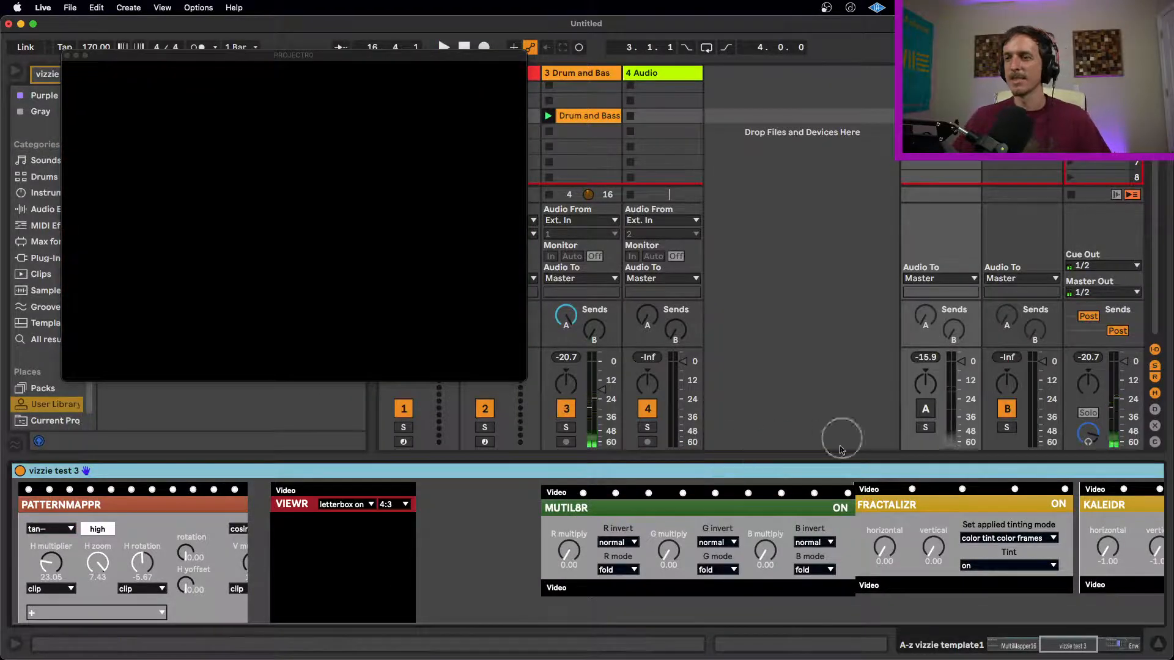
left_click(1109, 649)
left_click_drag(1109, 649, 1039, 651)
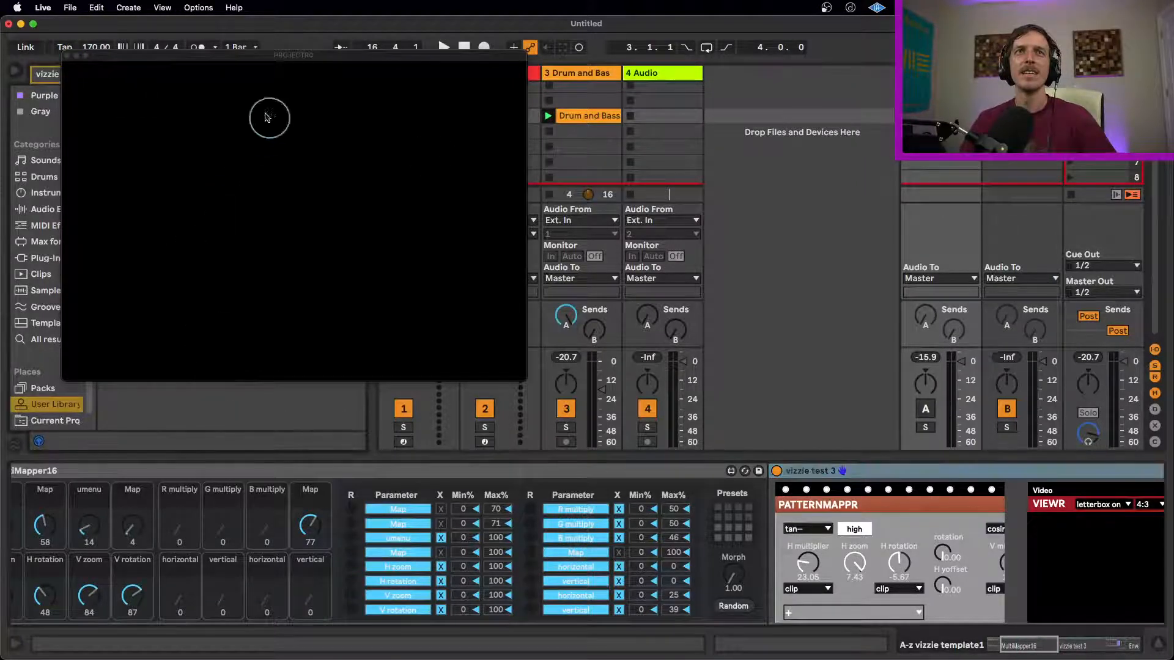
- Uncover the browser, search it for "cata", and load the Catalyze Video test 1.adg rack onto return track A
left_click_drag(189, 55, 638, 196)
left_click(86, 78)
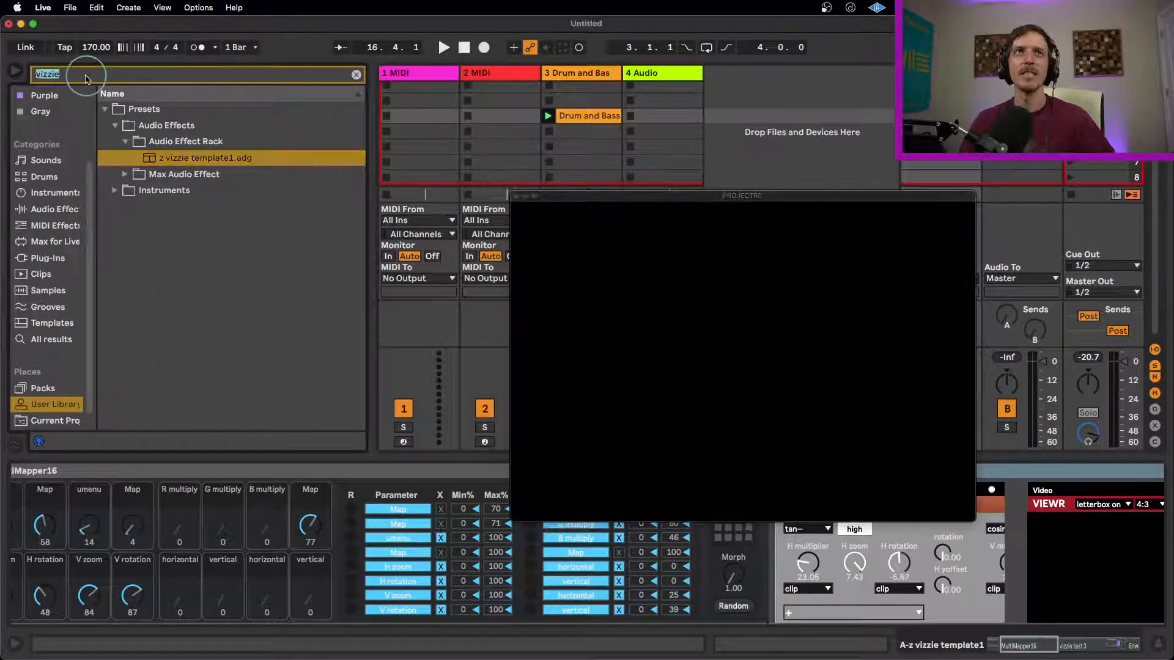
type("cata")
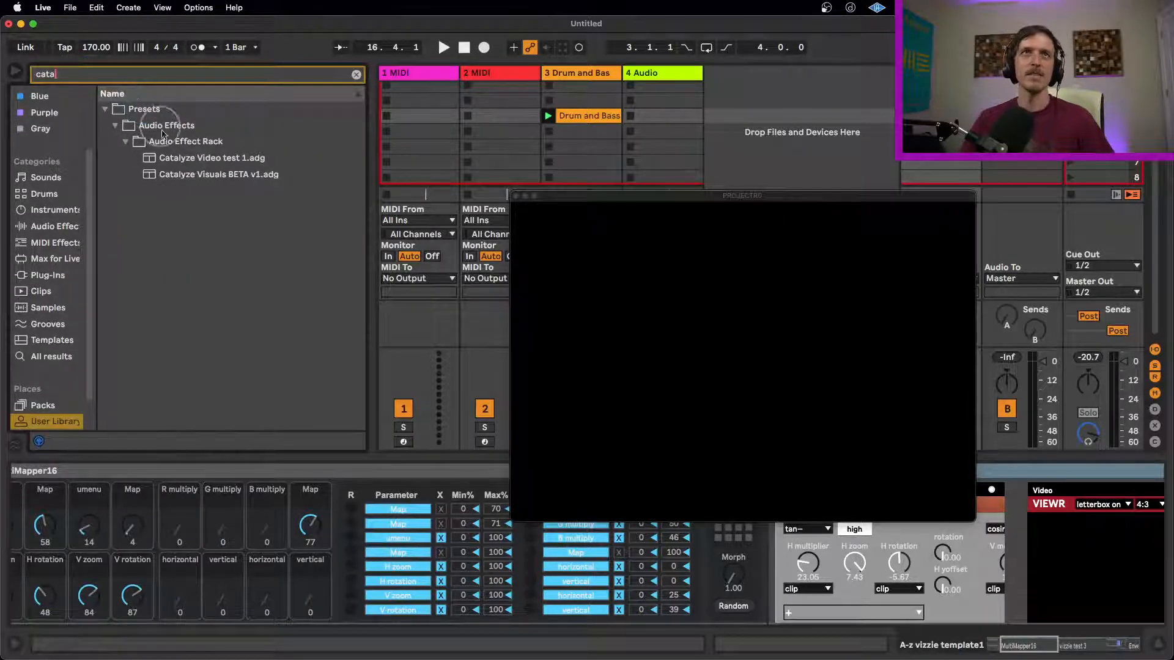
left_click(184, 172)
left_click(182, 159)
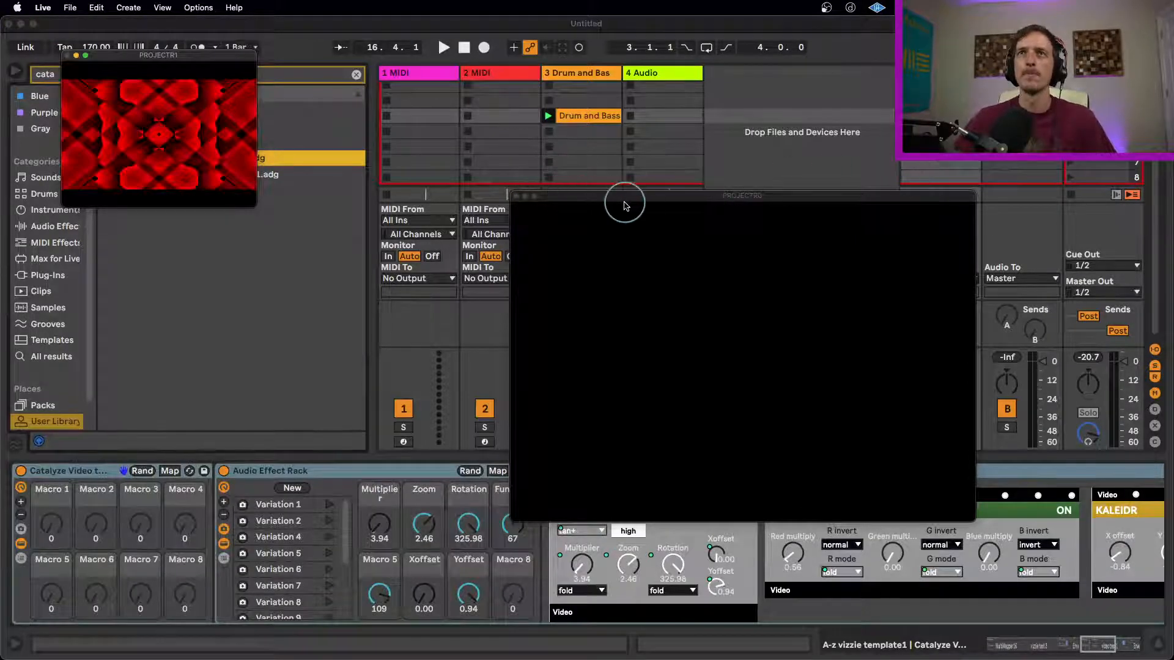
- Delete the MultiMapper16 device and the whole z vizzie template1 rack from return track A
left_click_drag(624, 201, 602, 94)
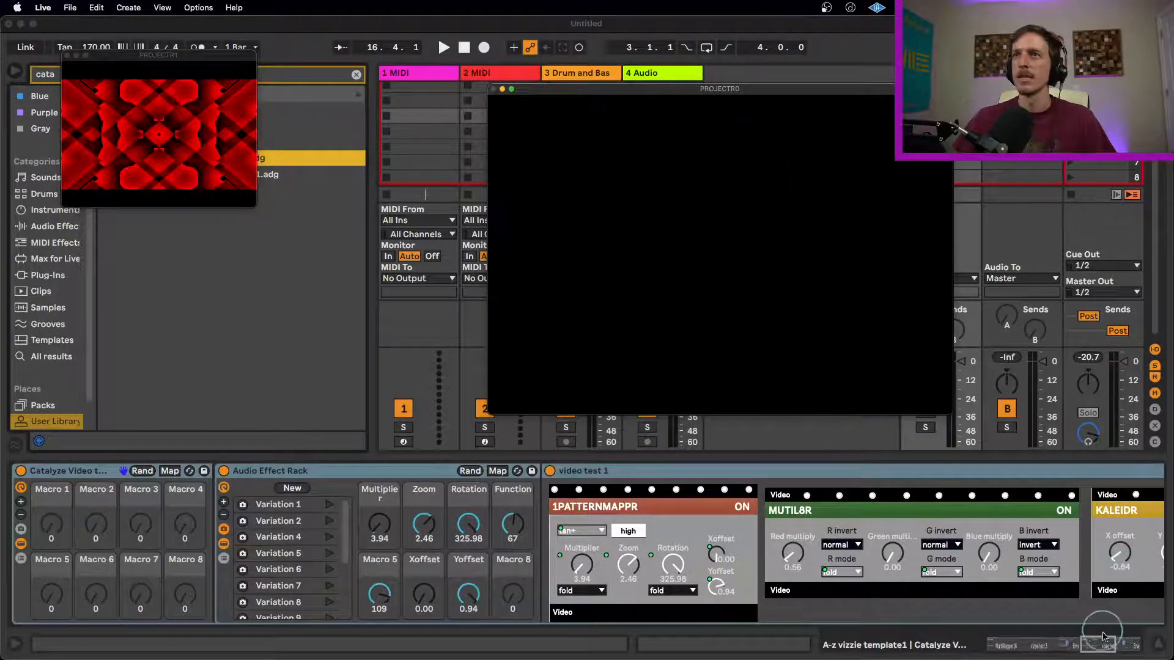
left_click_drag(1104, 636, 999, 645)
left_click(189, 473)
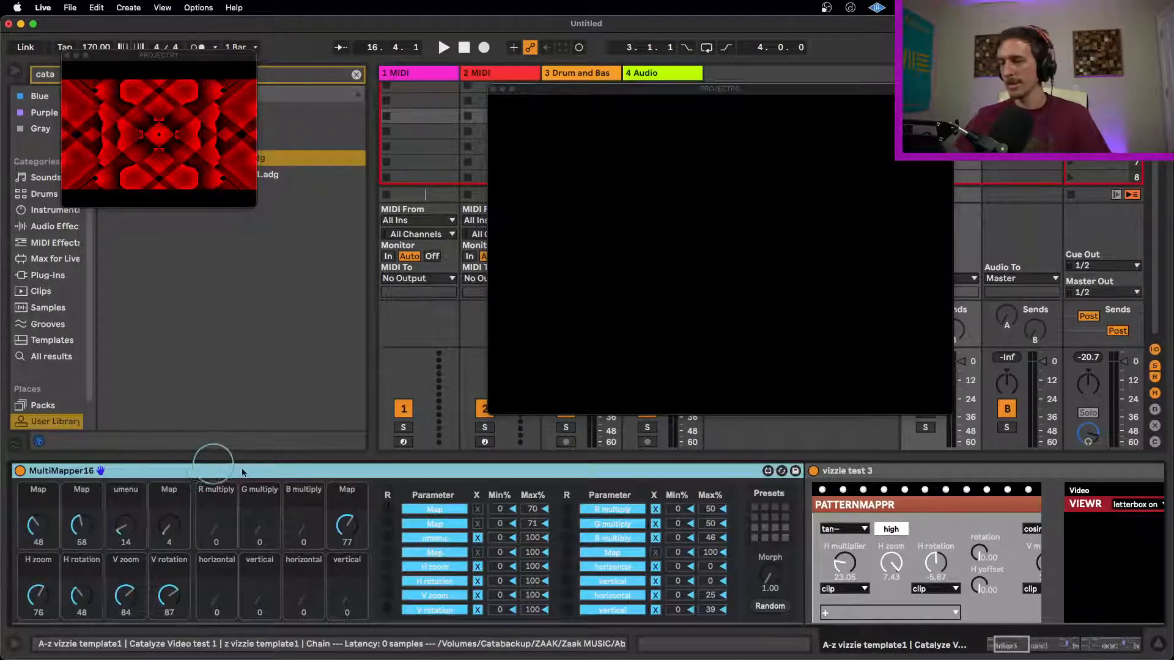
key("Delete")
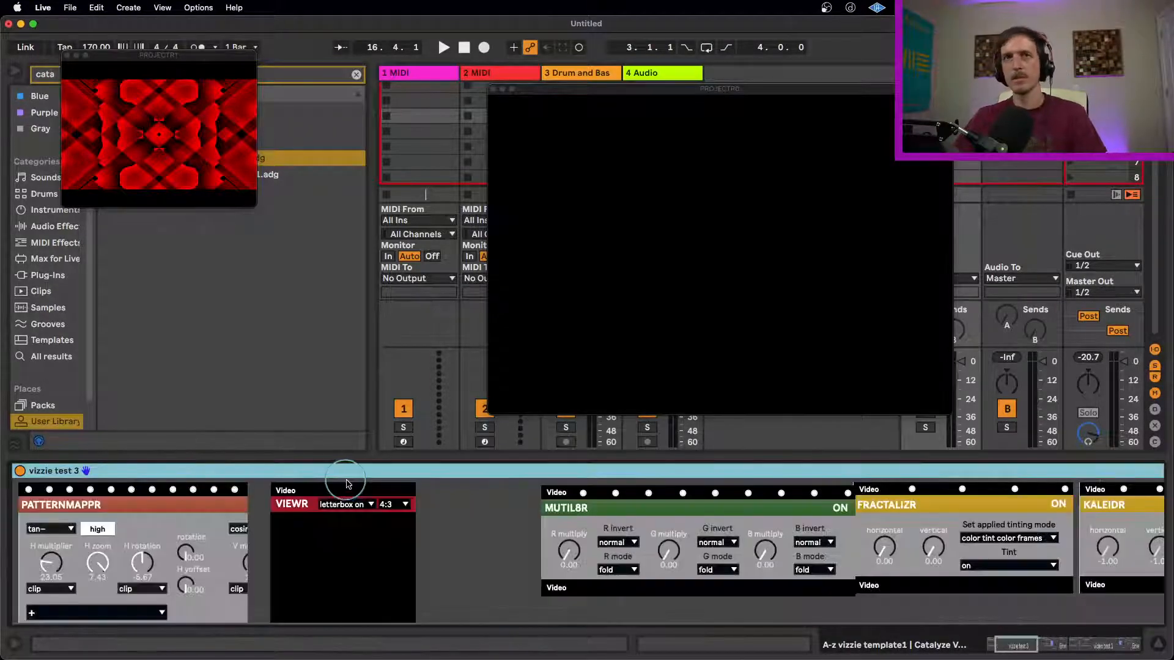
left_click(1010, 650)
left_click(100, 477)
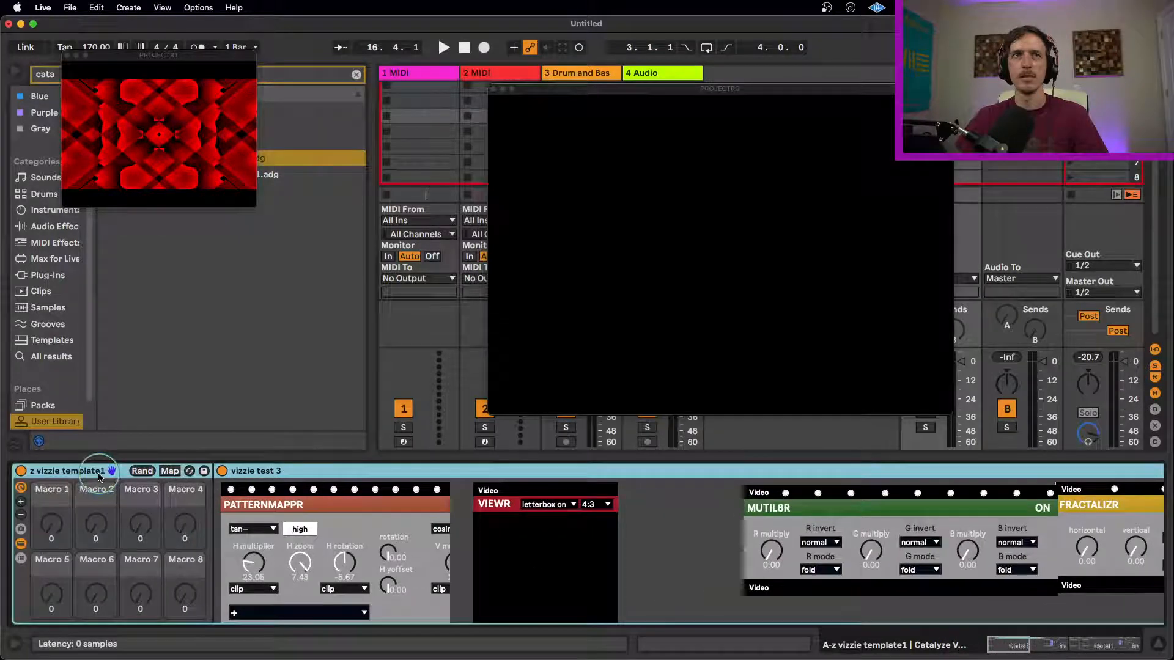
key("Delete")
- Start playback and enlarge the Catalyze rack's projector window
left_click(257, 416)
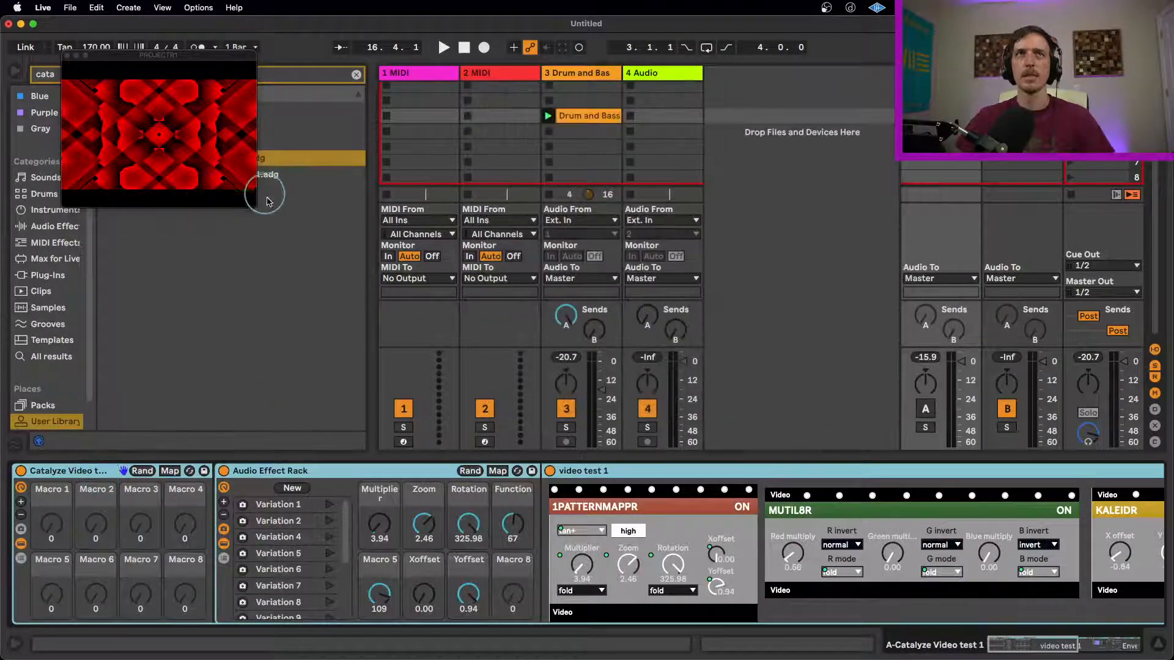
key("space")
left_click_drag(257, 203, 367, 248)
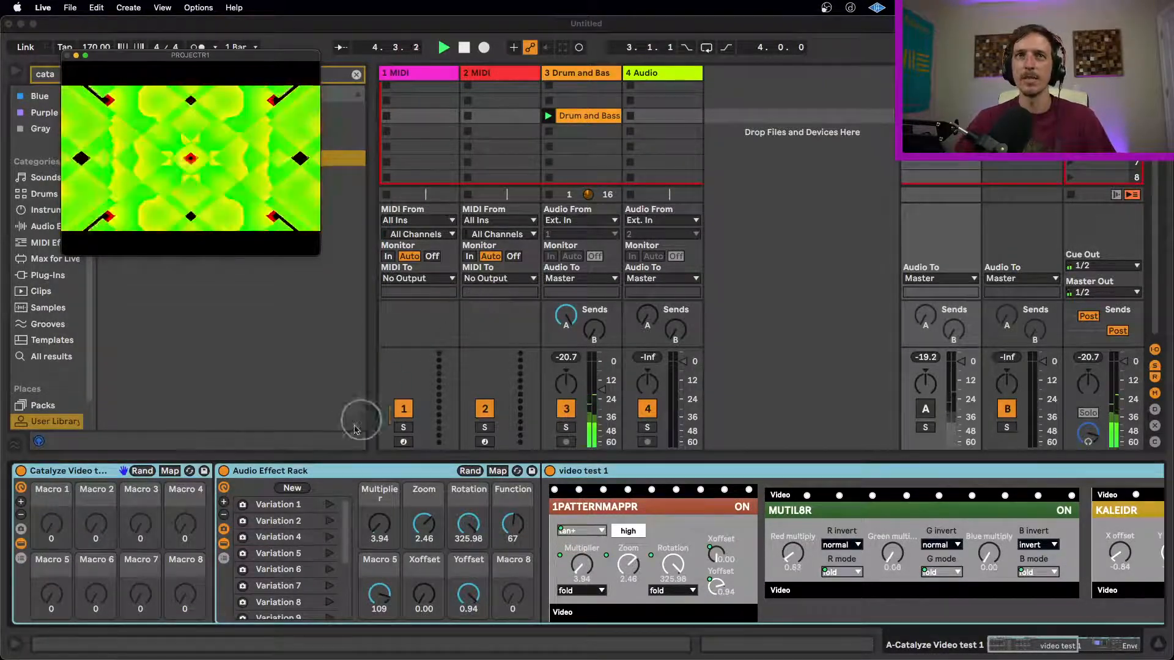
- Set the Audio Effect Rack macros to Zoom -1.07, Rotation 48.19, Function 33 and Yoffset 0.35, and stop playback
left_click(390, 524)
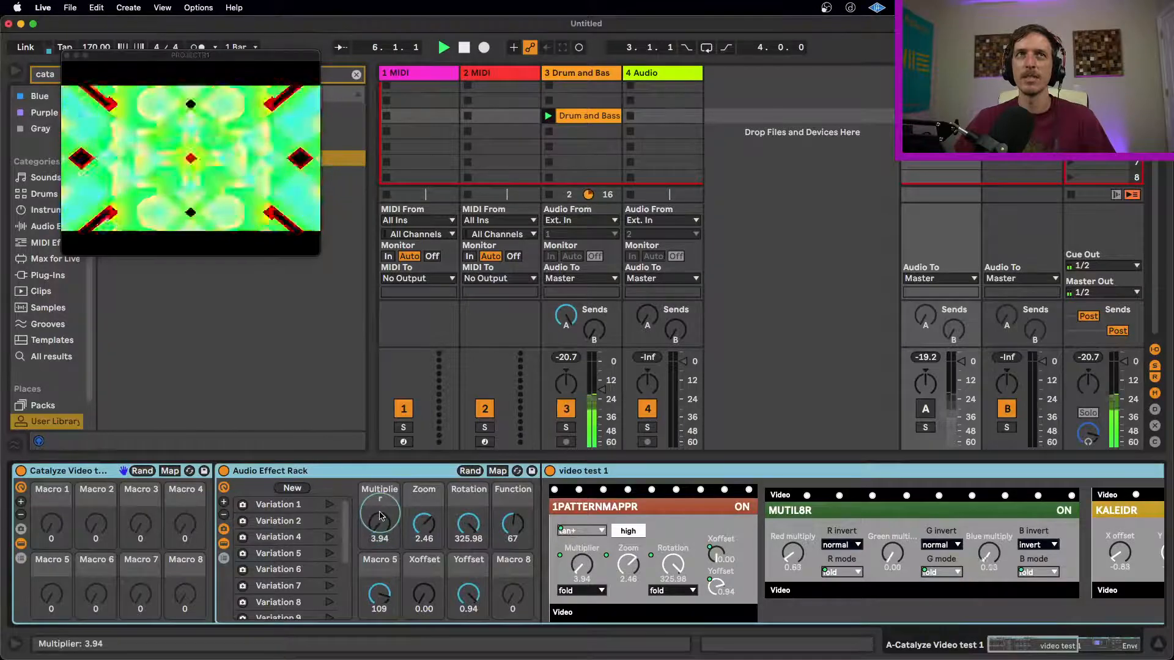
left_click_drag(422, 523, 512, 520)
left_click_drag(468, 590, 468, 601)
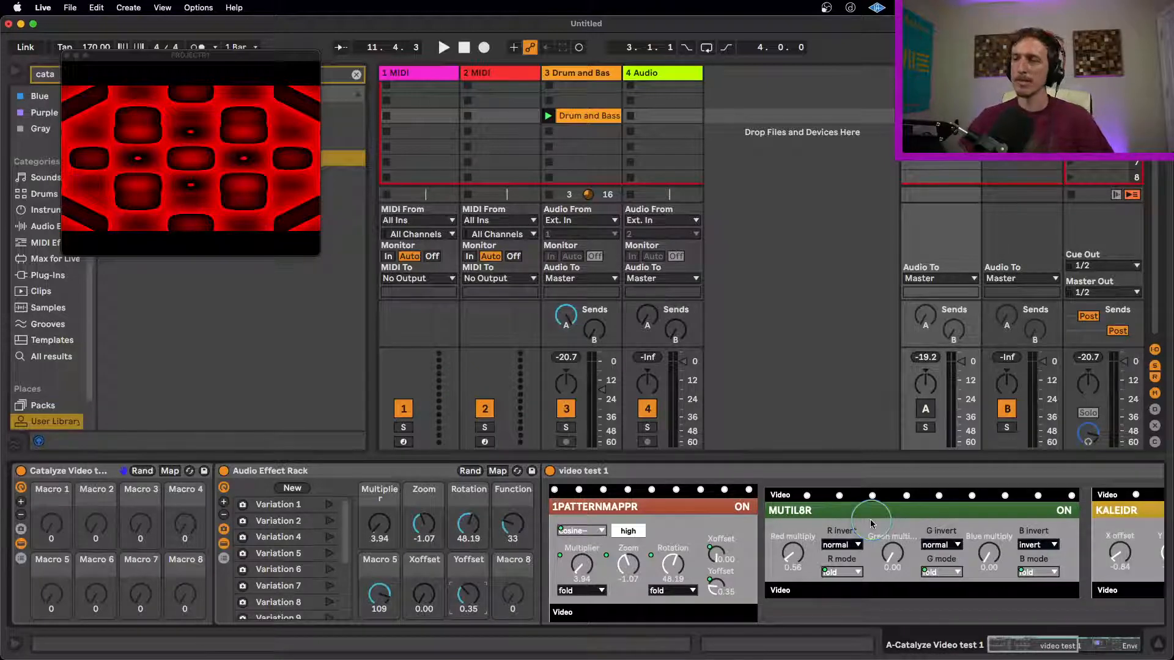
- Open the video test 1 device in the Max editor and switch it from presentation to patching view
mouse_move(871, 523)
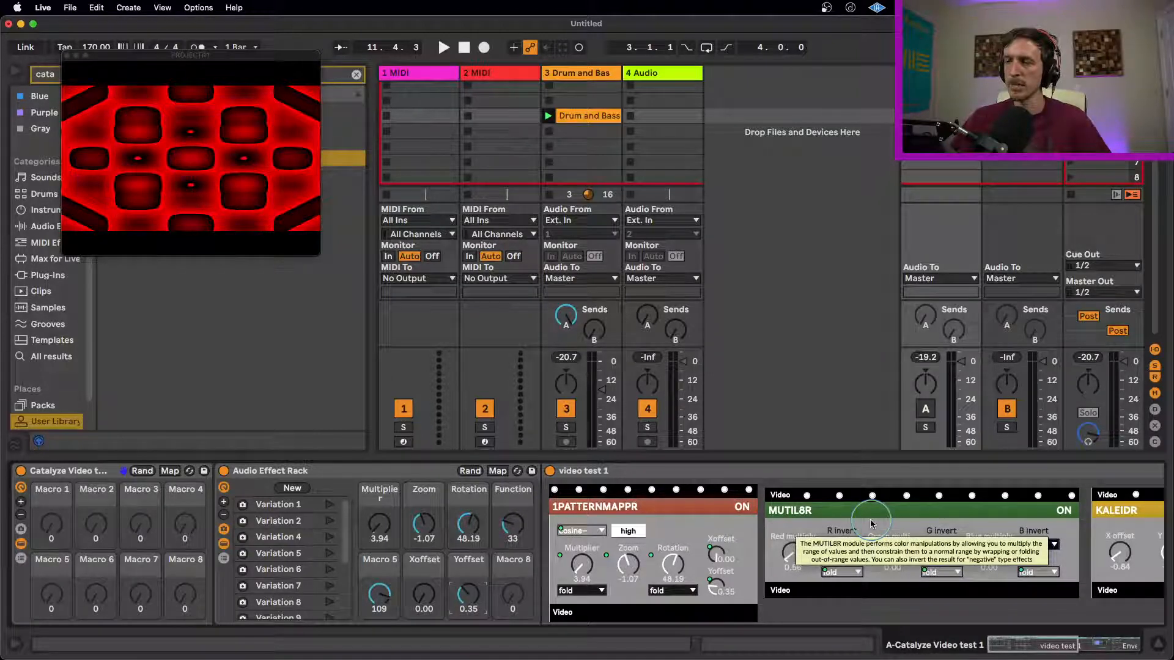
scroll(758, 489, "right", 15)
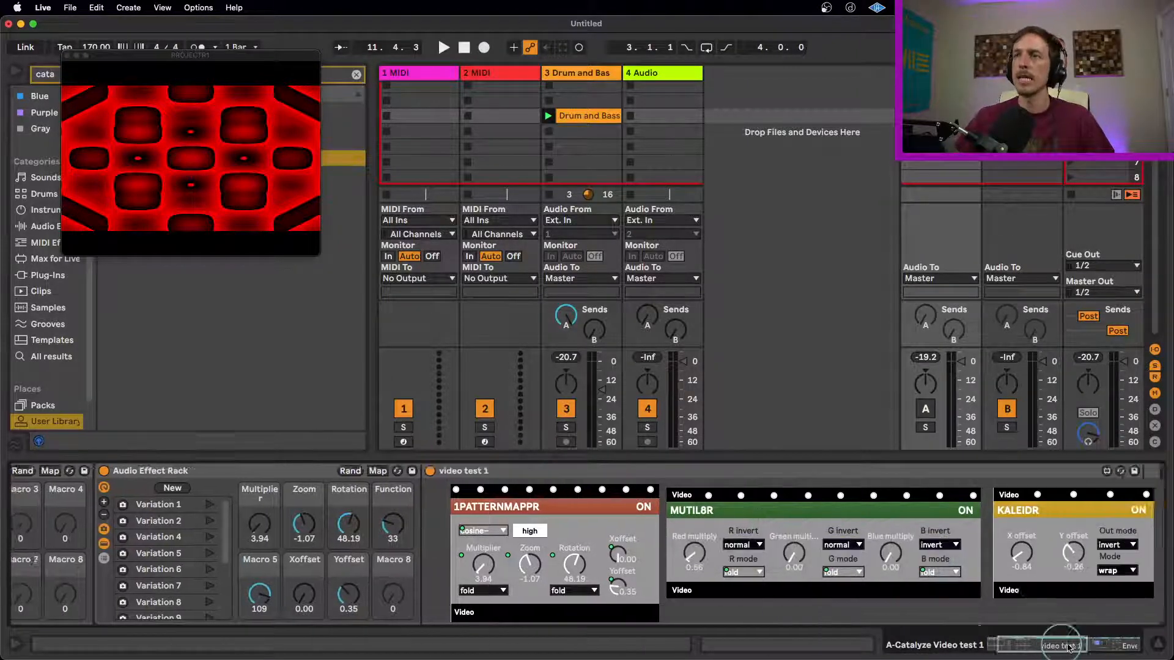
left_click(763, 471)
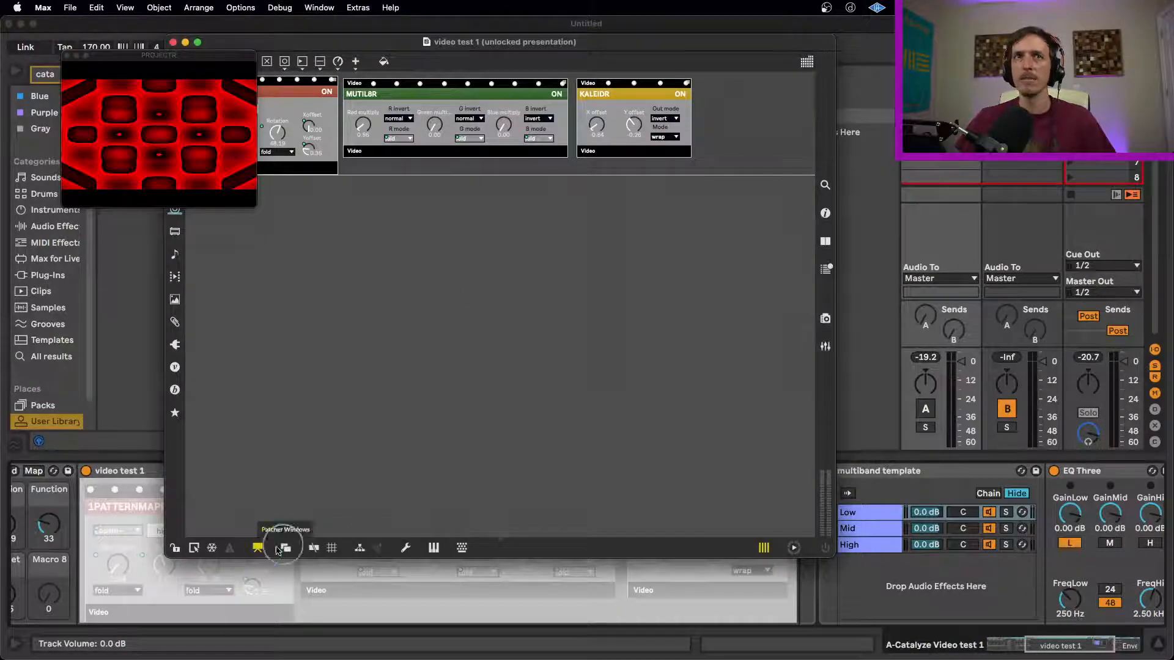
left_click(257, 548)
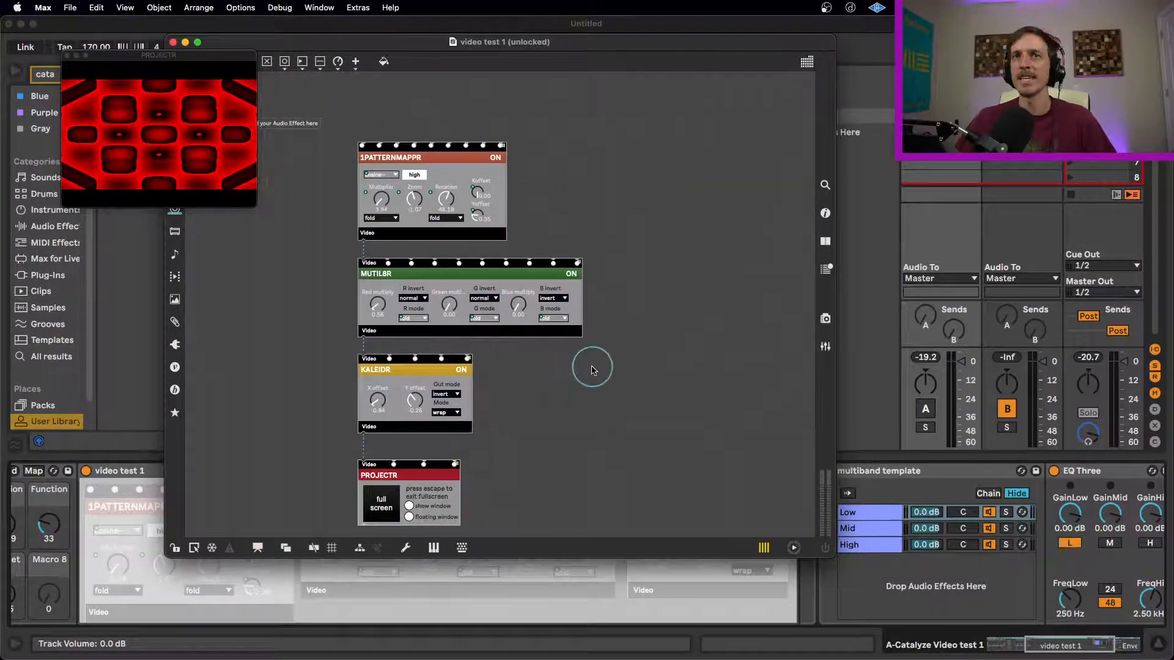
- Show the patcher inspector's View settings and point out the Open in Presentation option, leaving it enabled
left_click(826, 214)
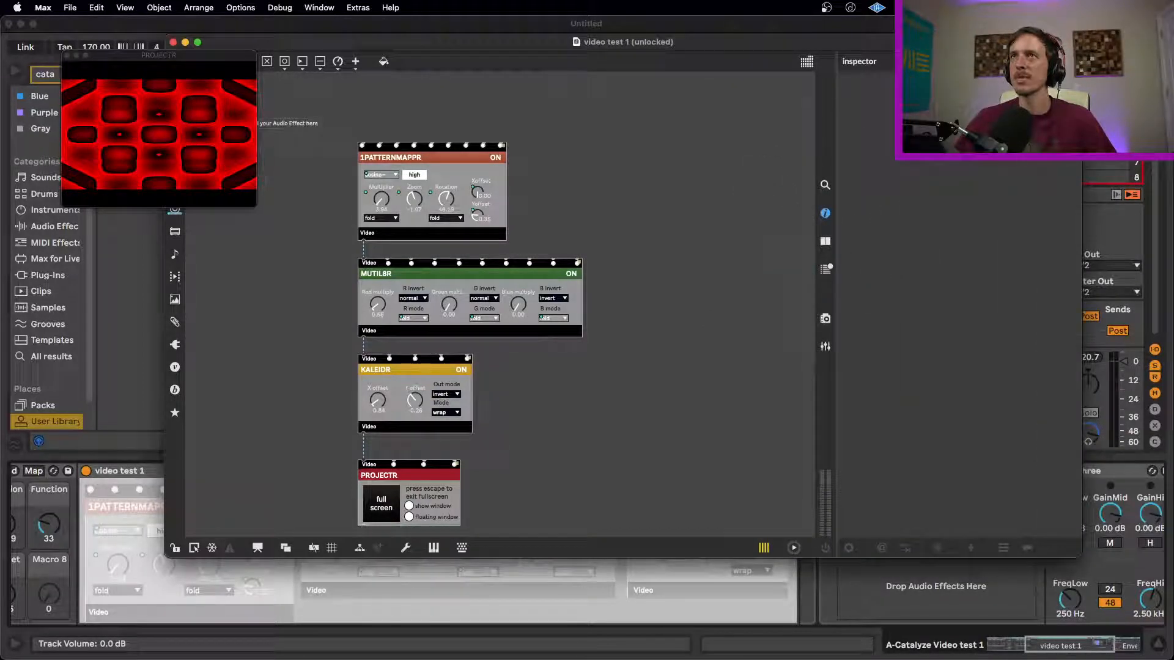
key("super+shift+i")
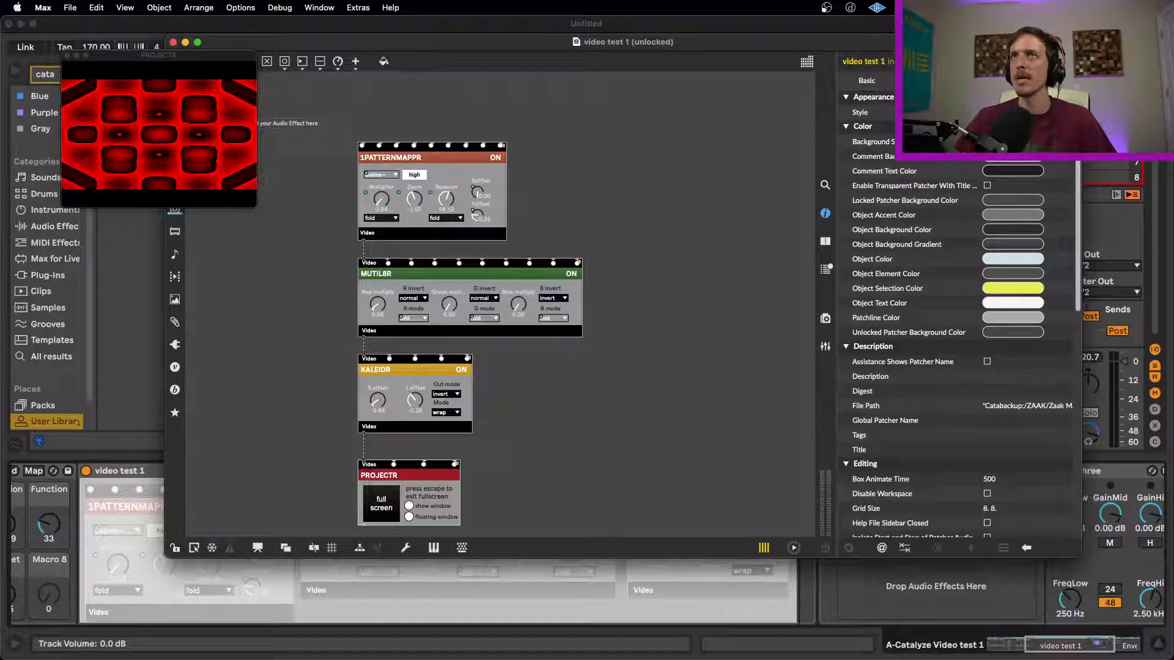
scroll(954, 275, "down", 10)
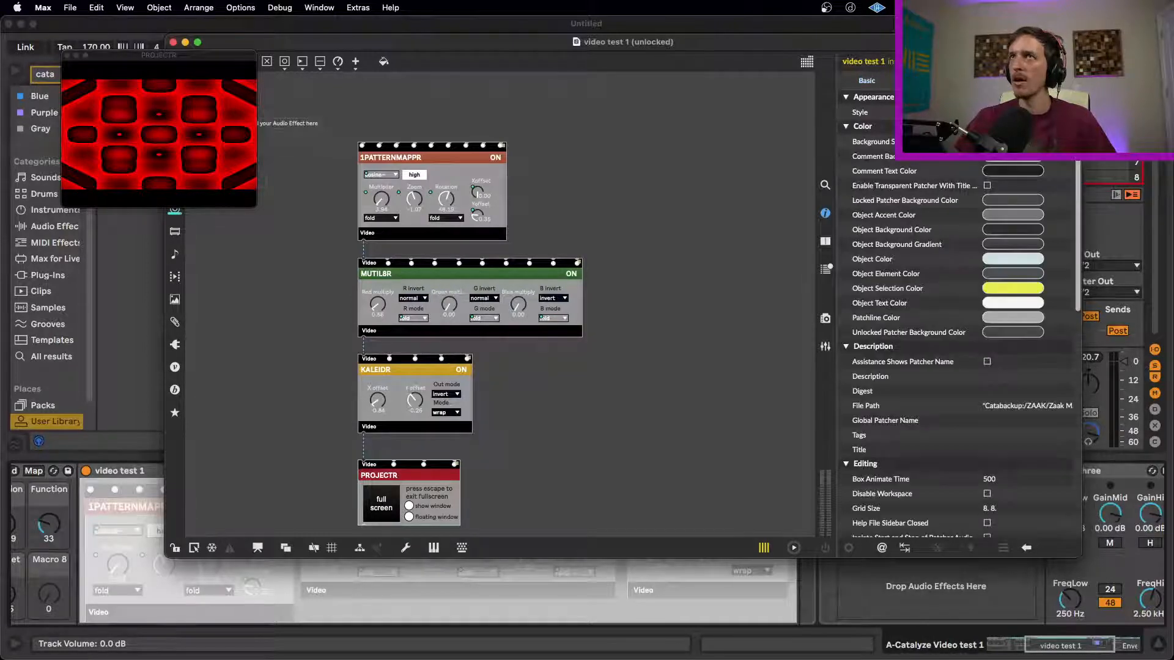
scroll(950, 300, "down", 5)
scroll(948, 332, "down", 3)
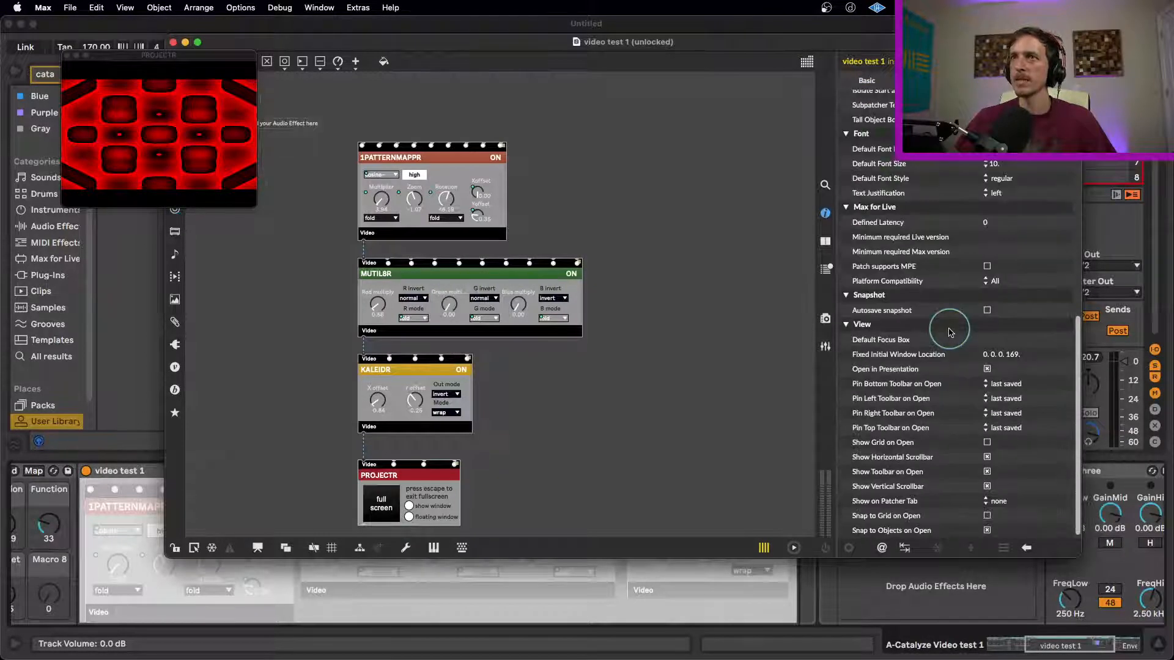
left_click(988, 370)
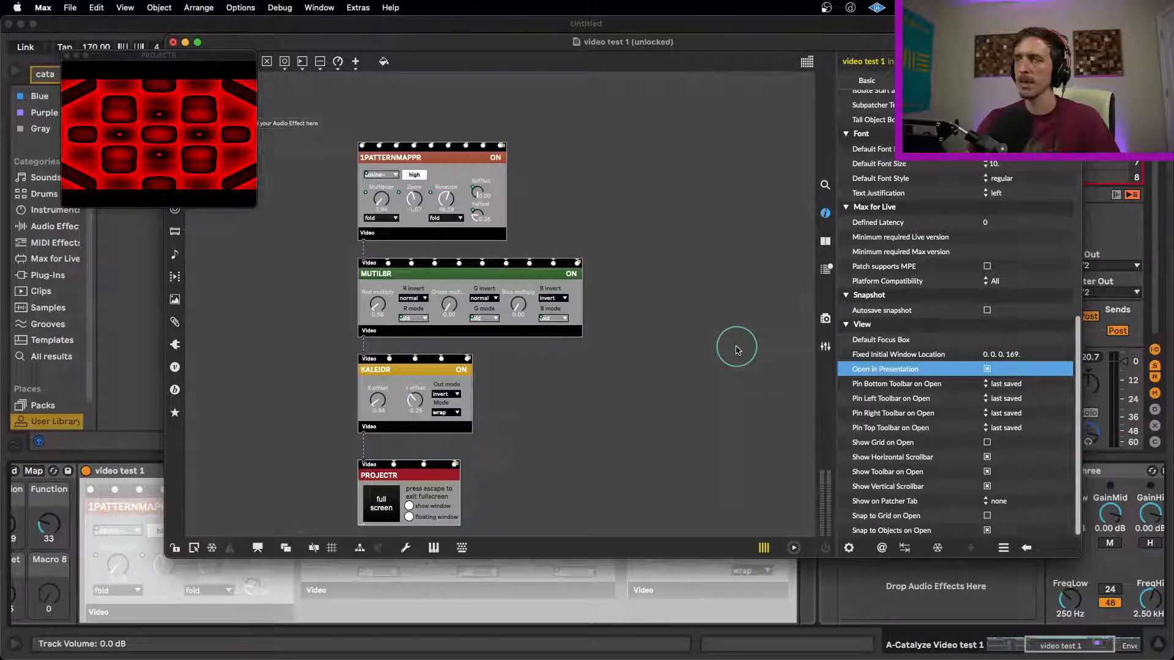
left_click(987, 369)
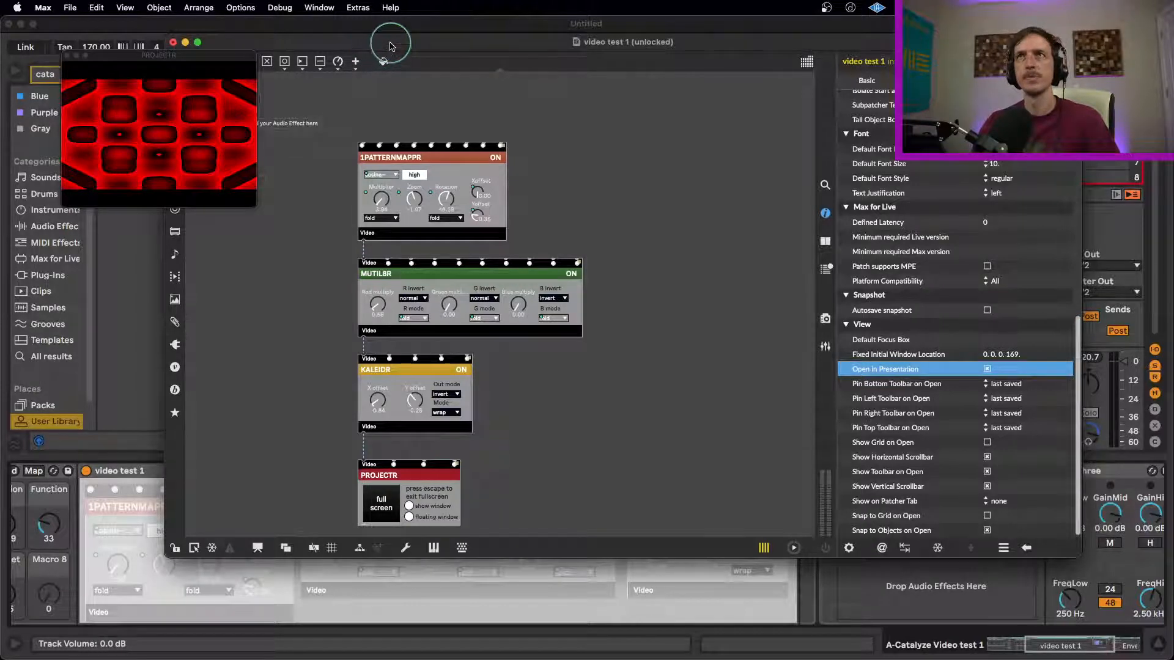
- Close the video test 1 editor without saving changes
left_click_drag(387, 40, 386, 63)
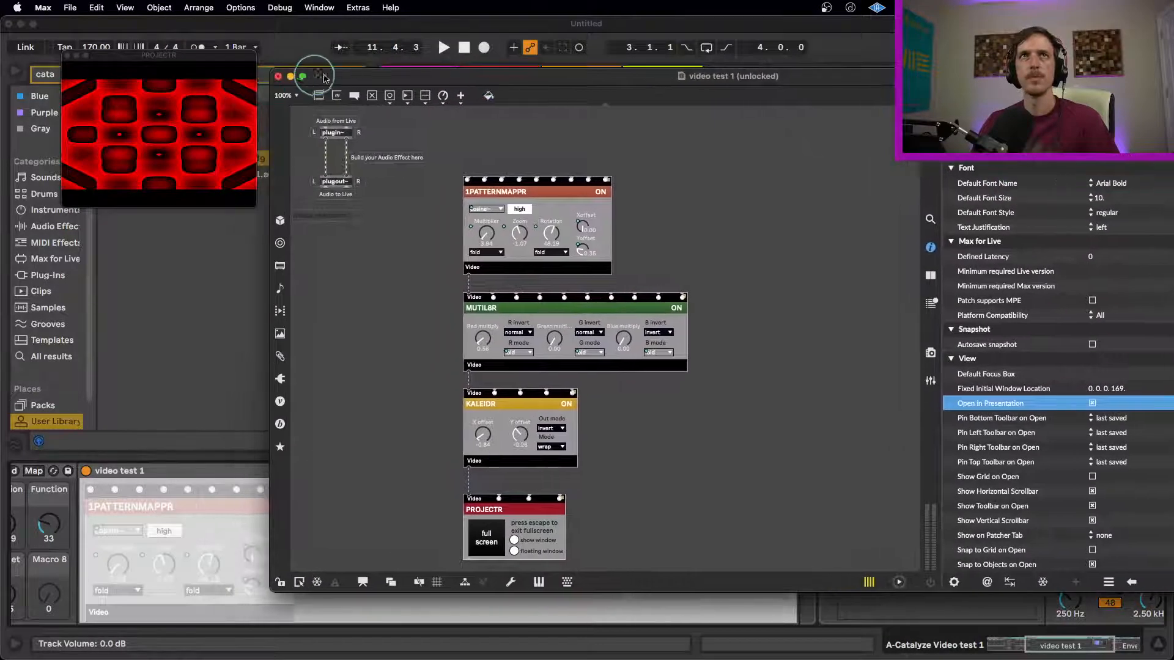
left_click(278, 76)
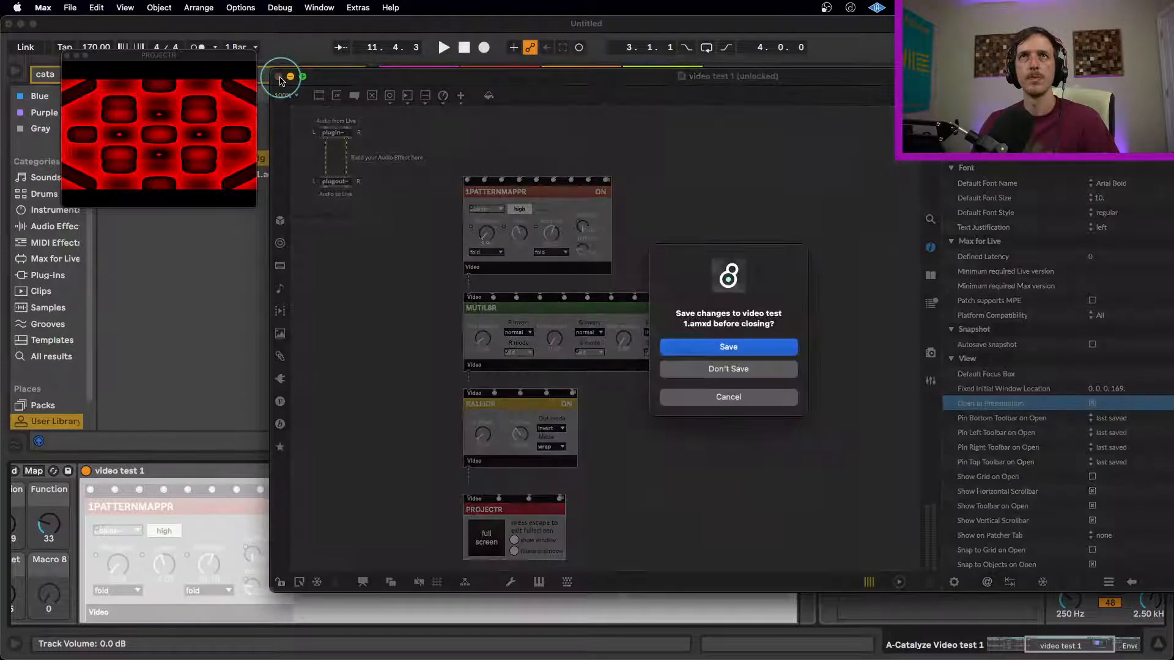
left_click(743, 369)
- Restart playback and set the rack macros to Multiplier 3.15, Zoom 0.44, Macro 5 77, Xoffset 0.45 and Yoffset 0.68
left_click(633, 116)
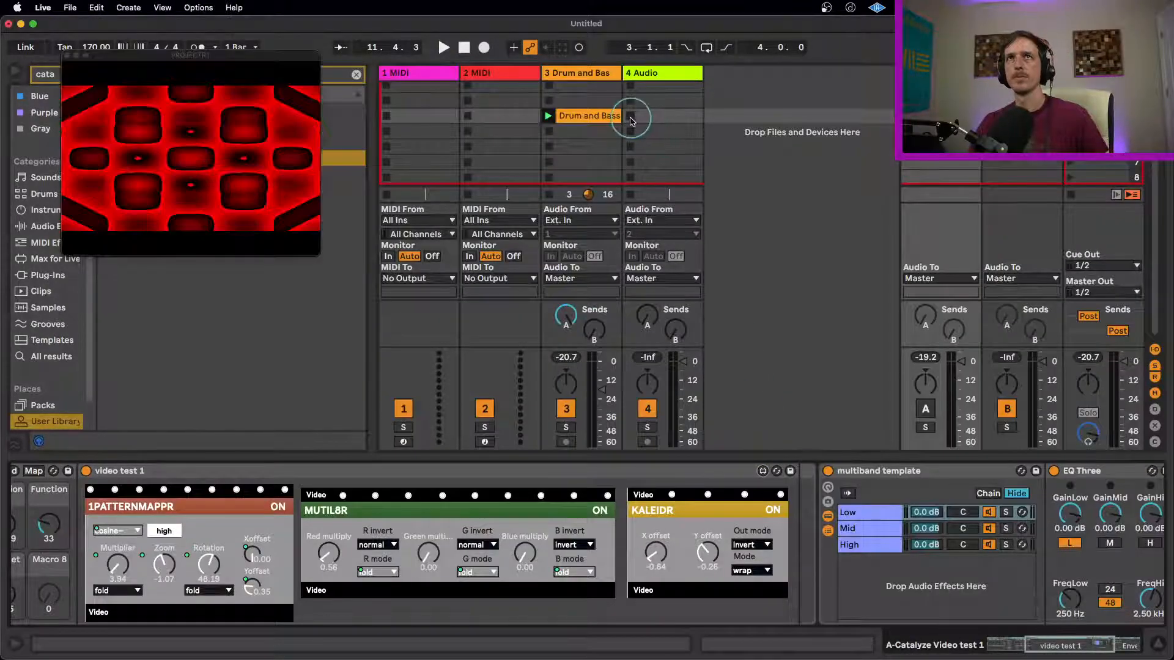
key("space")
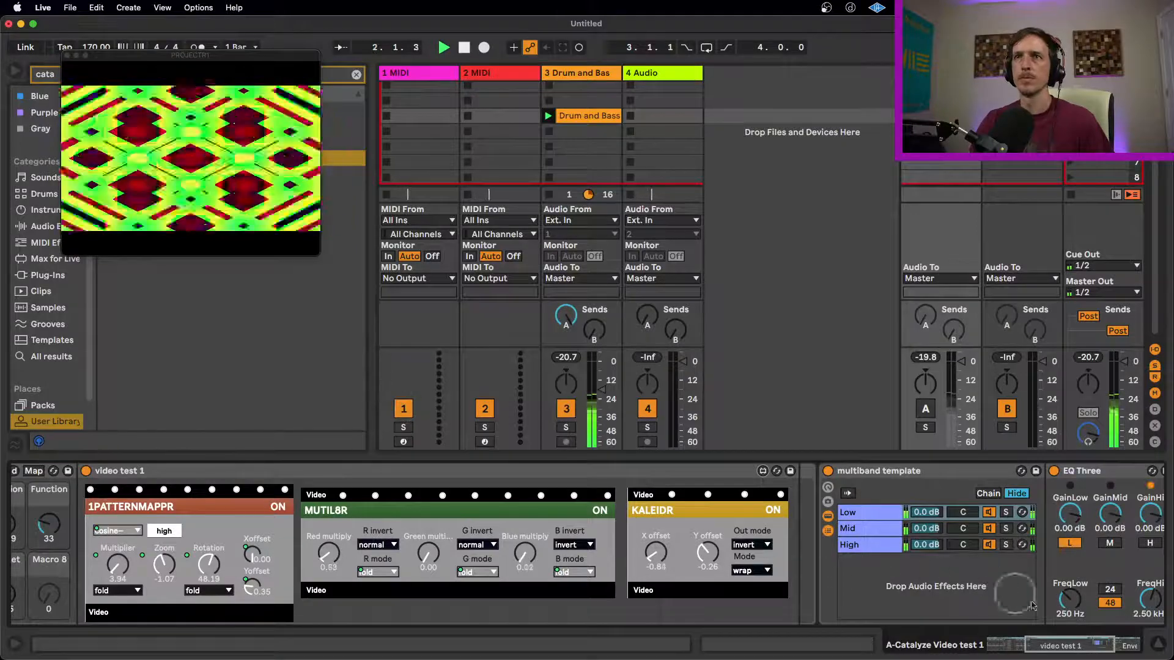
left_click_drag(1078, 644, 1049, 645)
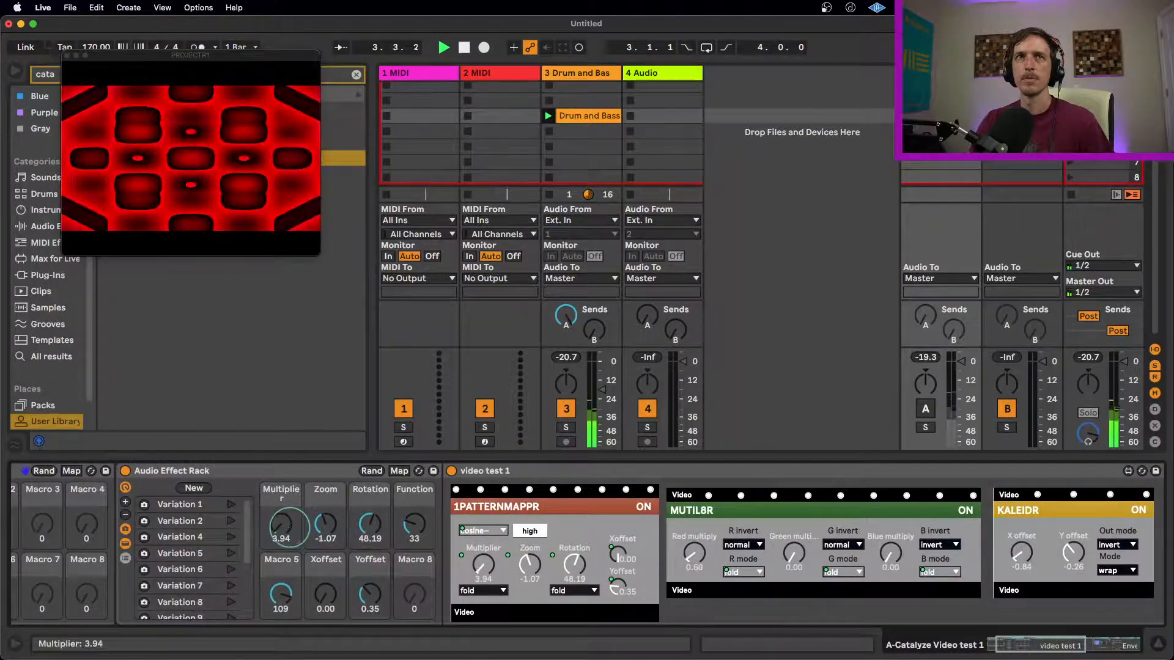
left_click_drag(288, 524, 323, 537)
left_click_drag(326, 594, 285, 616)
left_click_drag(370, 596, 369, 566)
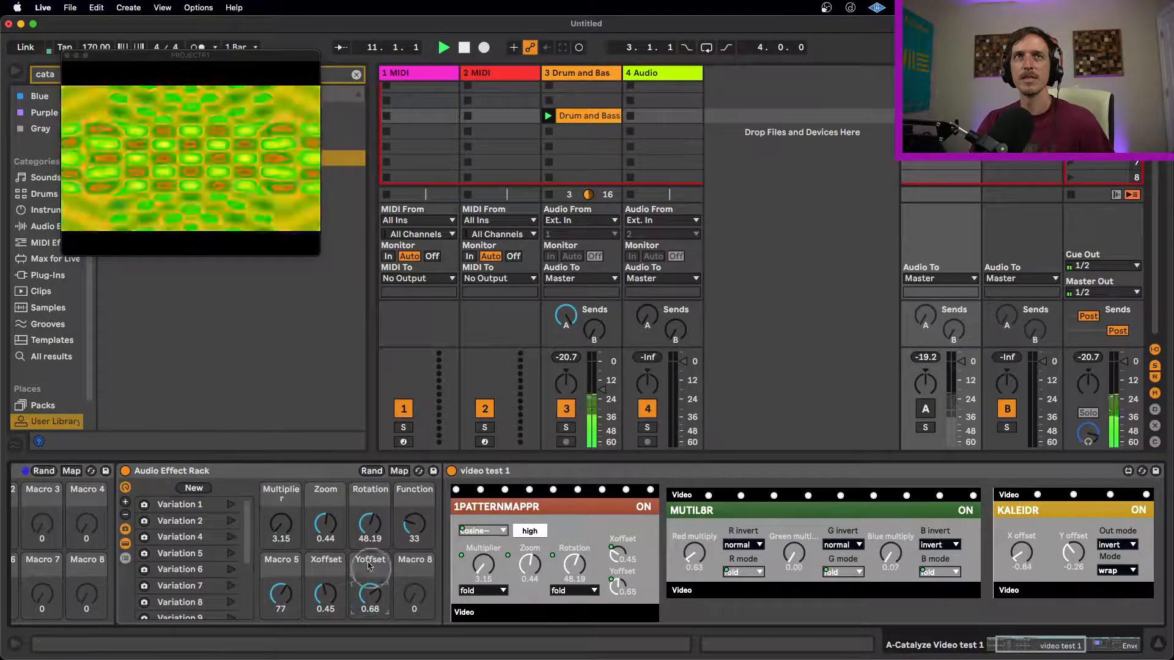
- Recall the rack's macro Variations 4, 5, 6 and 7 in turn while the loop plays
left_click(231, 537)
left_click(231, 552)
left_click(231, 569)
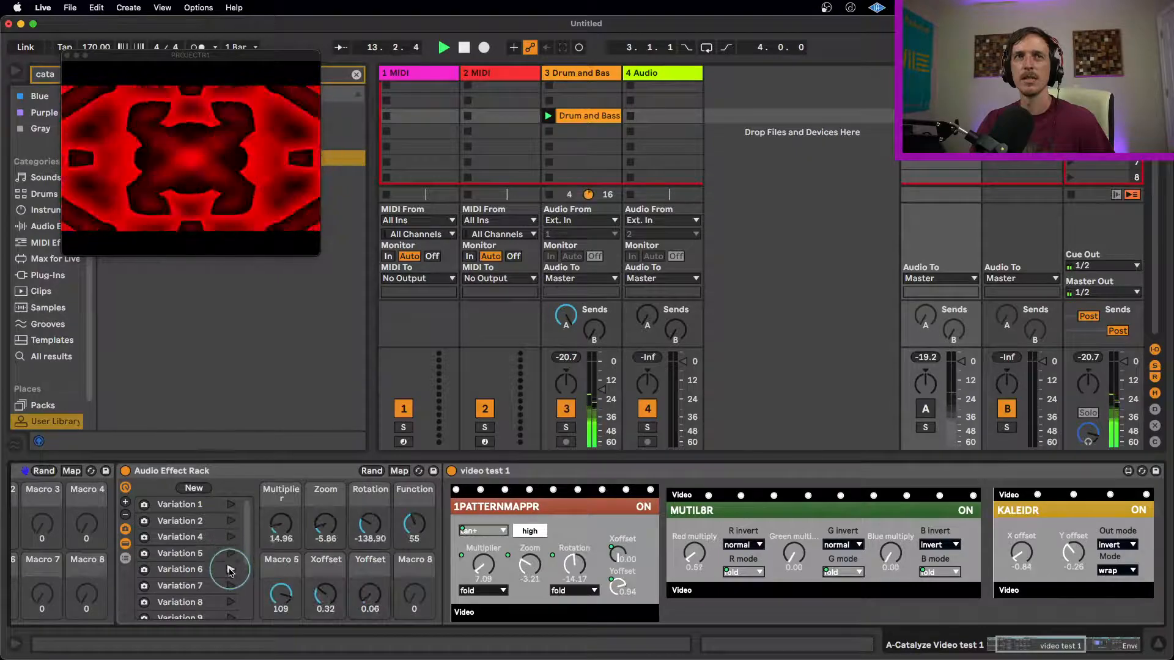
left_click(231, 586)
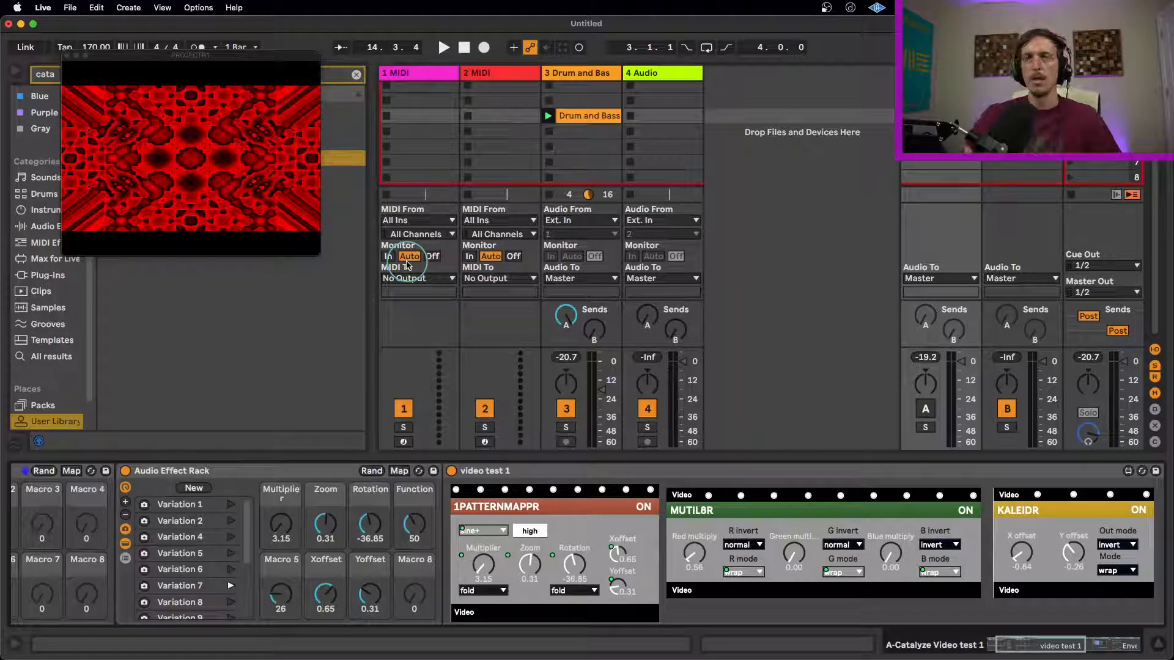
- Reopen the video test 1 device from return track A in the Max editor
left_click(712, 475)
left_click_drag(1036, 644, 1042, 643)
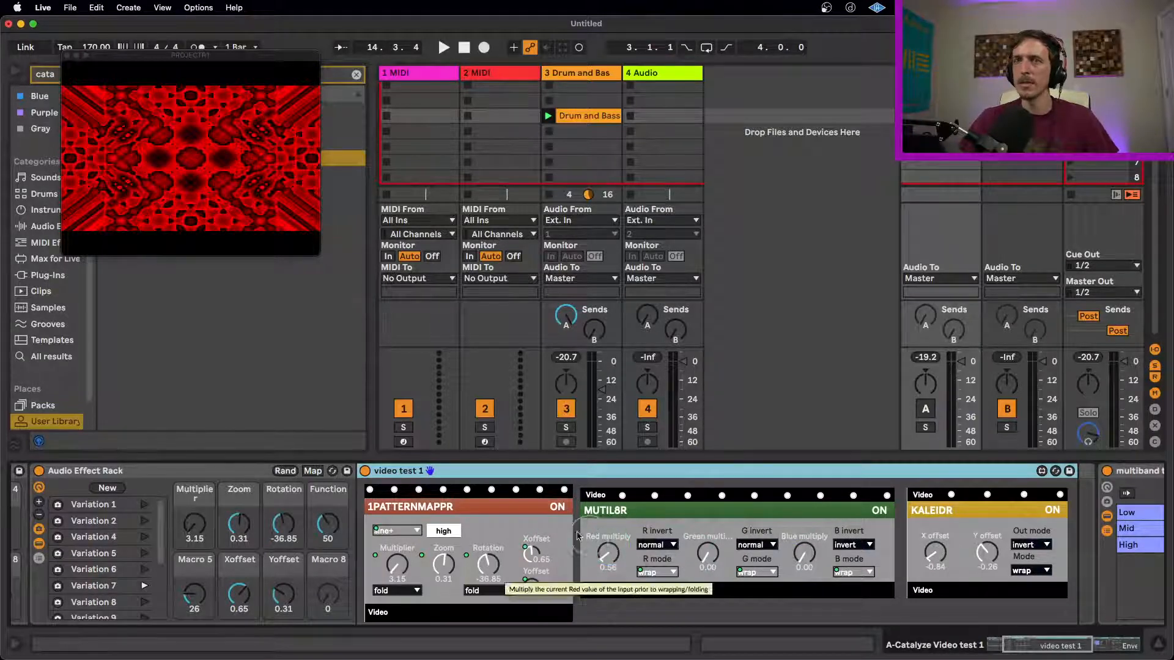
left_click(1042, 472)
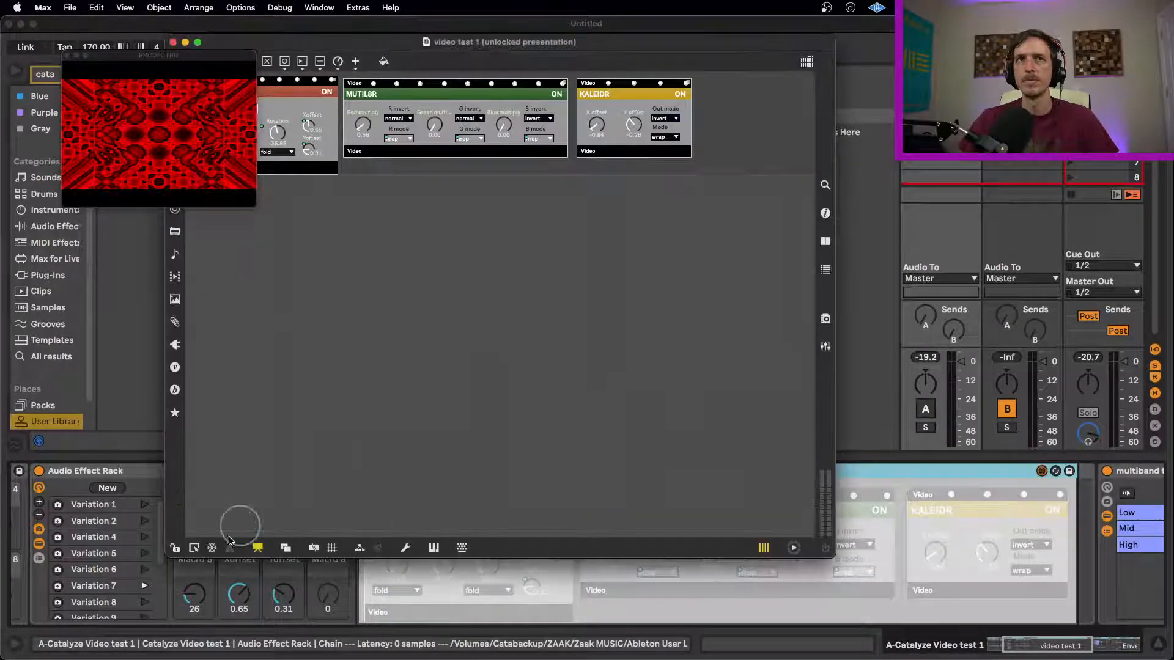
- Switch the video test 1 patch from presentation view to patching view
left_click(258, 548)
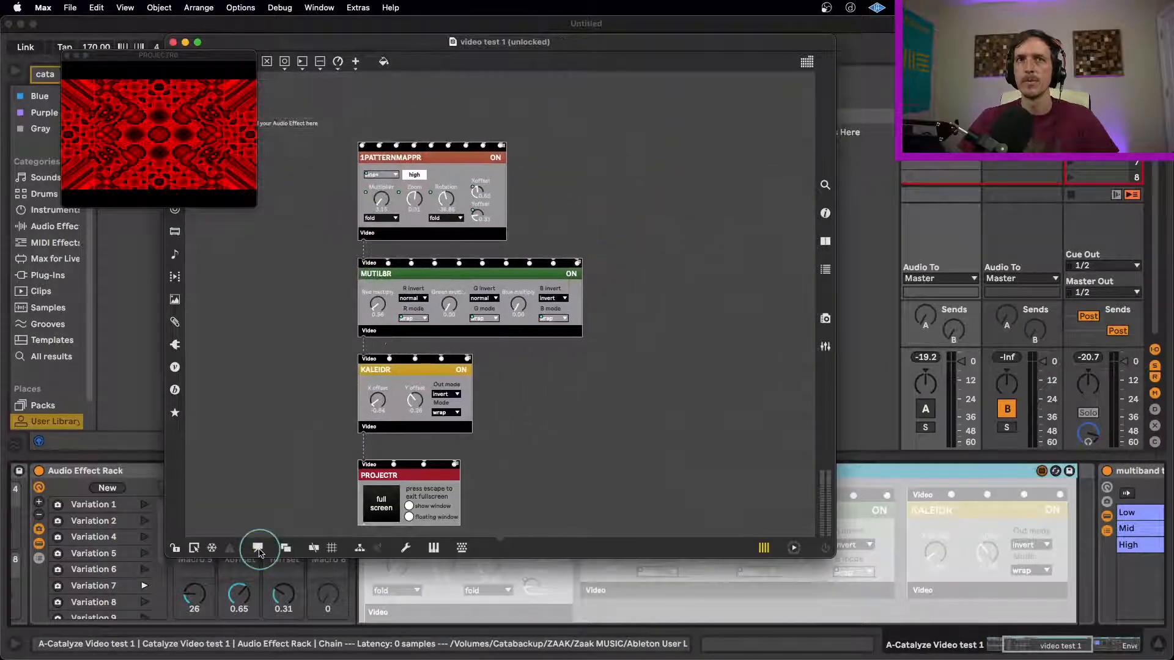
left_click(260, 552)
left_click(259, 552)
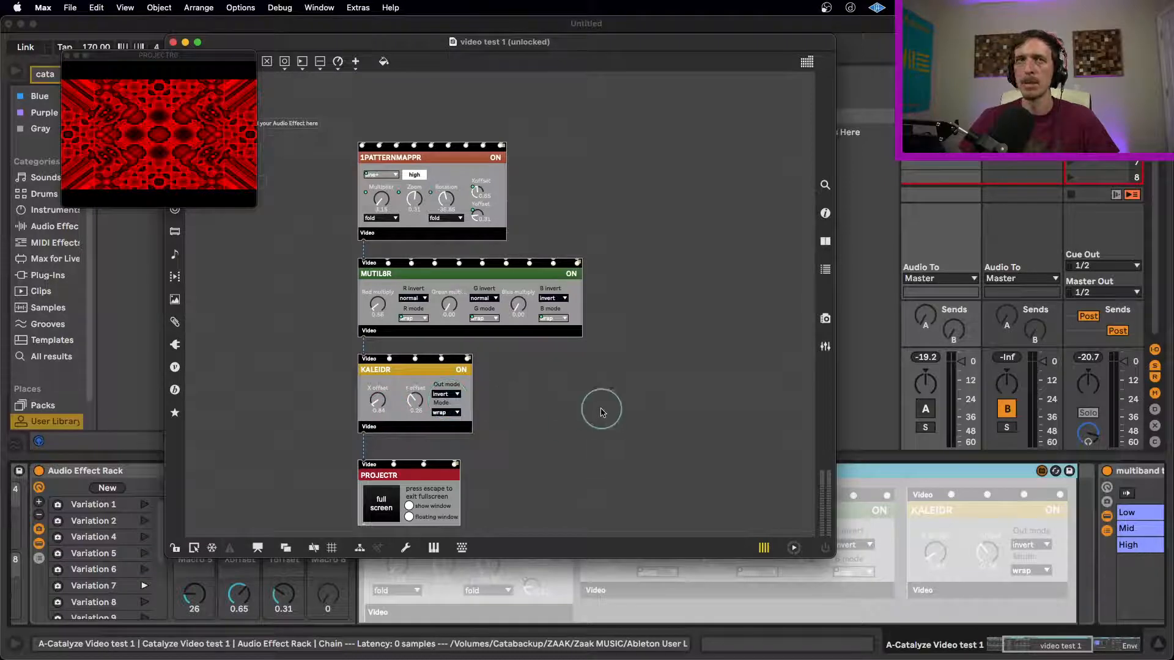
- Select the 1PATTERNMAPPR, MUTIL8R and KALEIDR modules in the patch and remove them from the presentation
left_click_drag(598, 432, 389, 244)
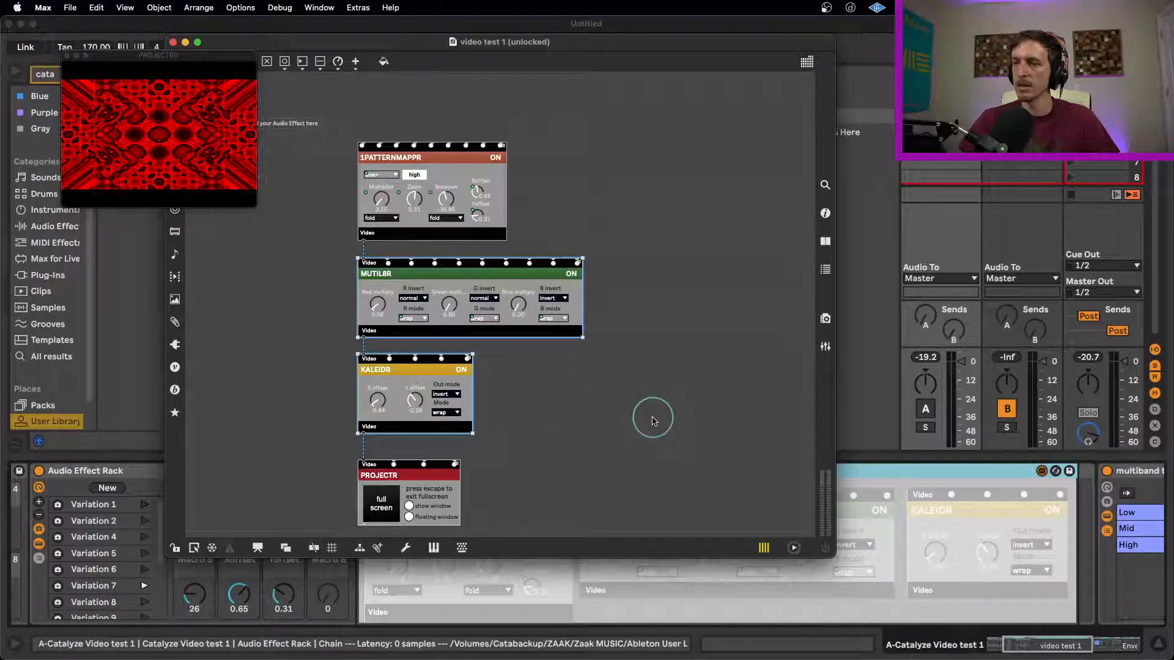
left_click(670, 459)
left_click_drag(642, 440, 357, 142)
right_click(411, 197)
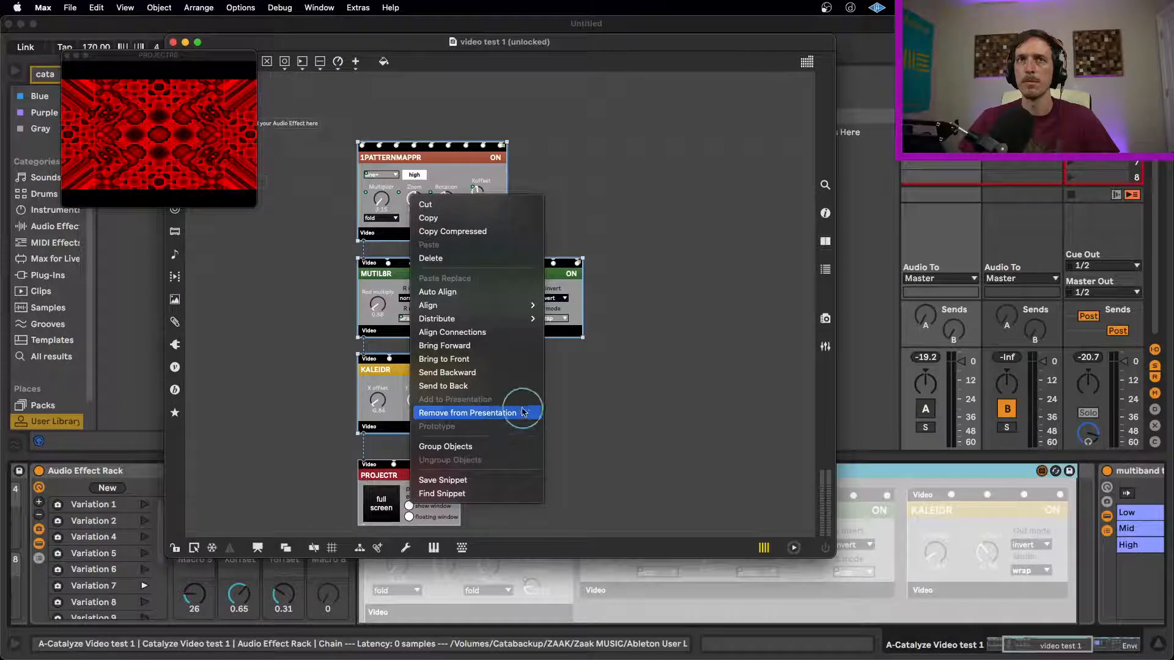
left_click(588, 394)
right_click(457, 300)
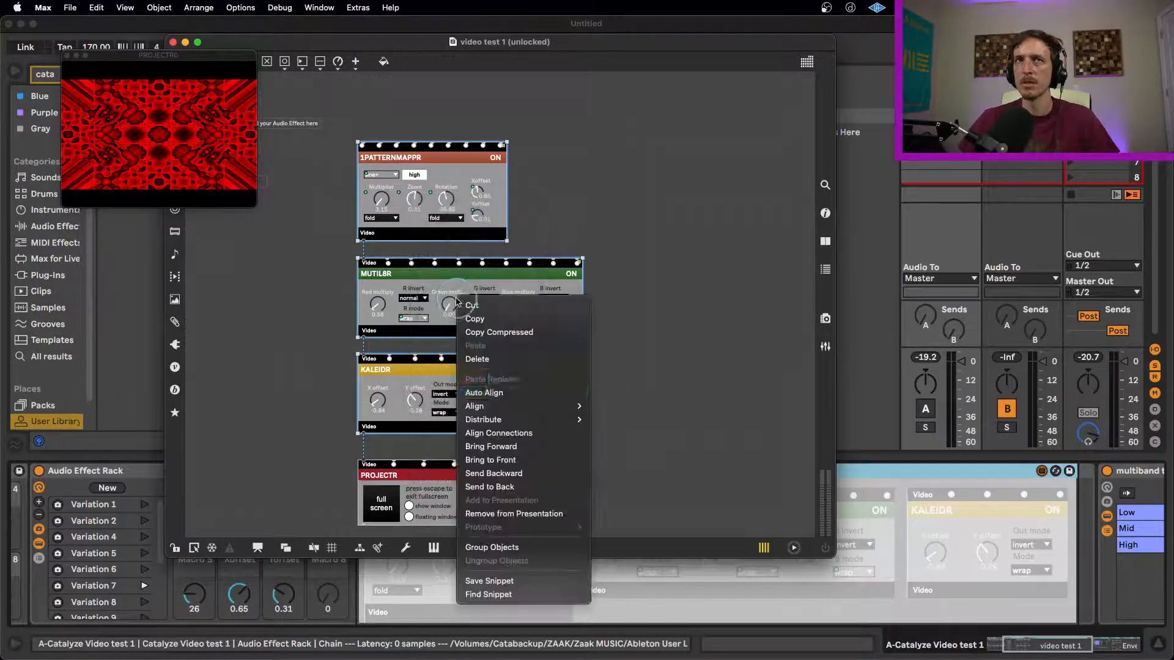
left_click(536, 514)
- Reselect the three video modules and look at the option for adding them to the presentation
left_click_drag(639, 421, 380, 177)
right_click(395, 177)
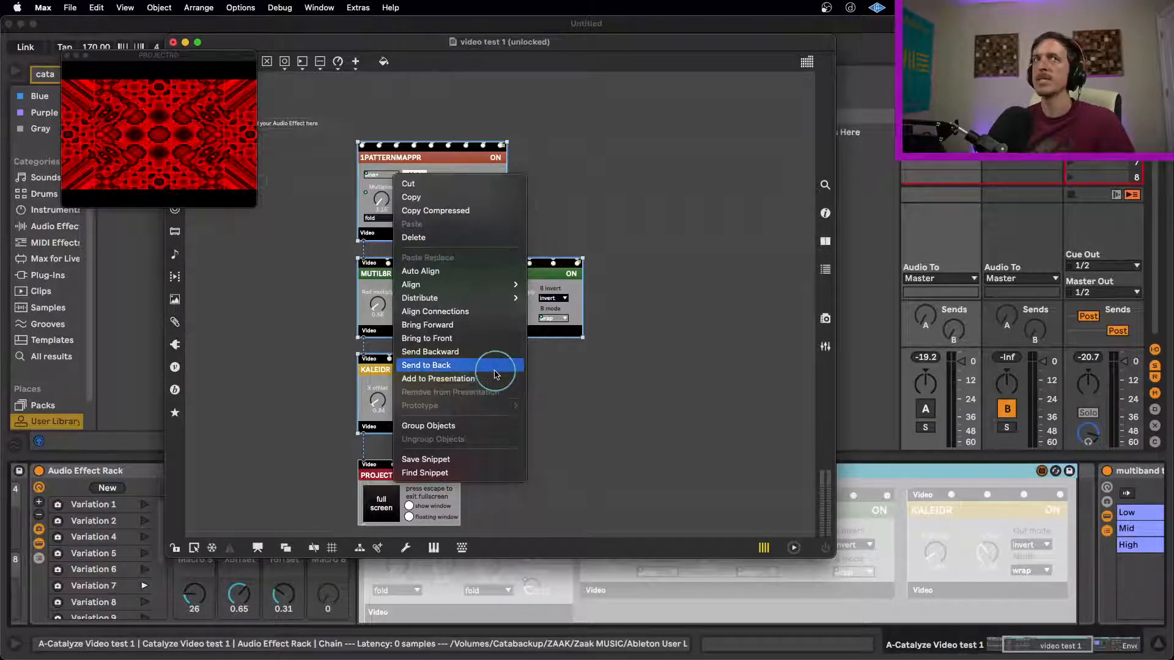
left_click(309, 246)
- Close the video test 1 editor and discard the patch changes
left_click_drag(308, 47, 328, 52)
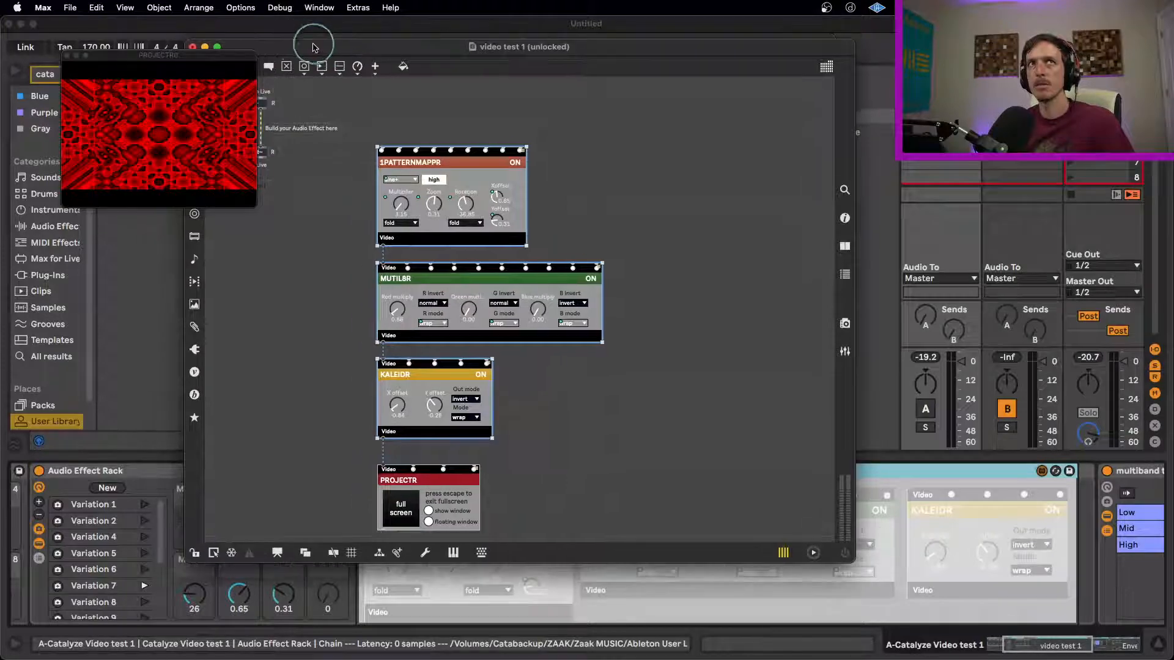
left_click(192, 47)
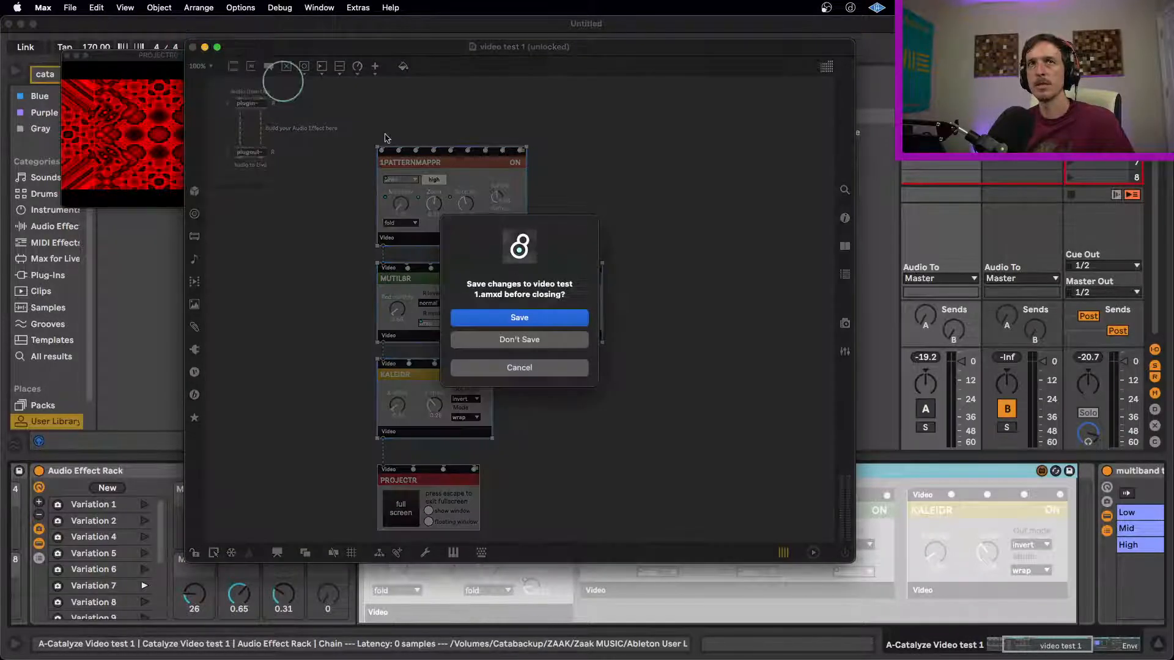
left_click(515, 340)
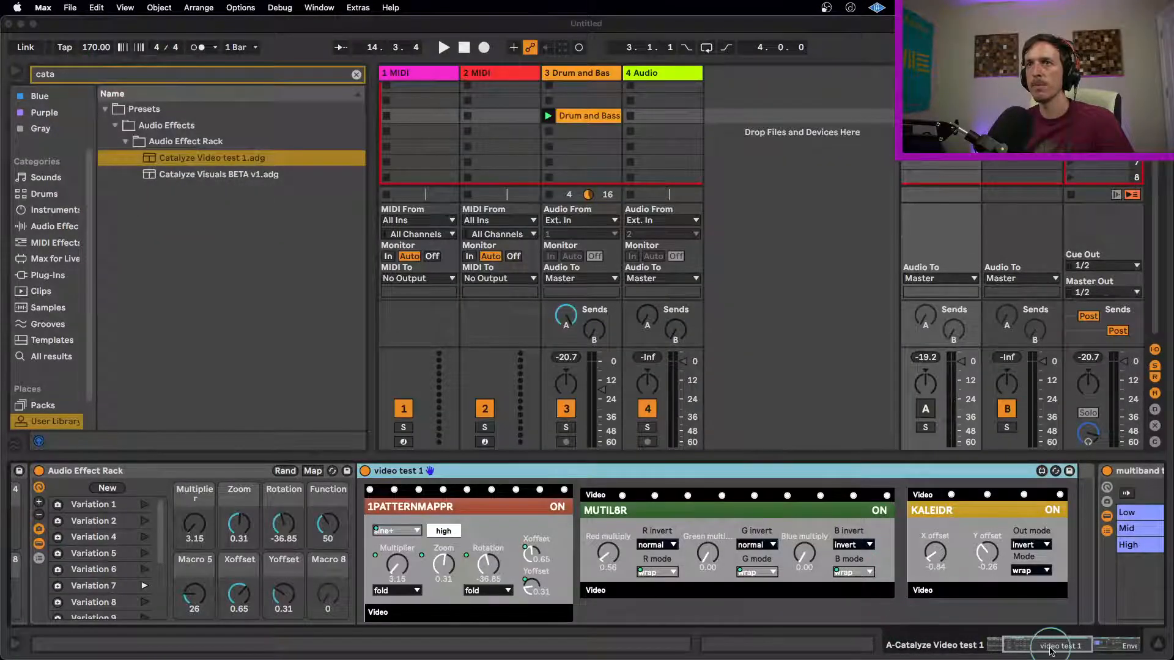
- Bring the full video test 1 device on return track A into view and select it
scroll(905, 622, "right", 5)
left_click(900, 474)
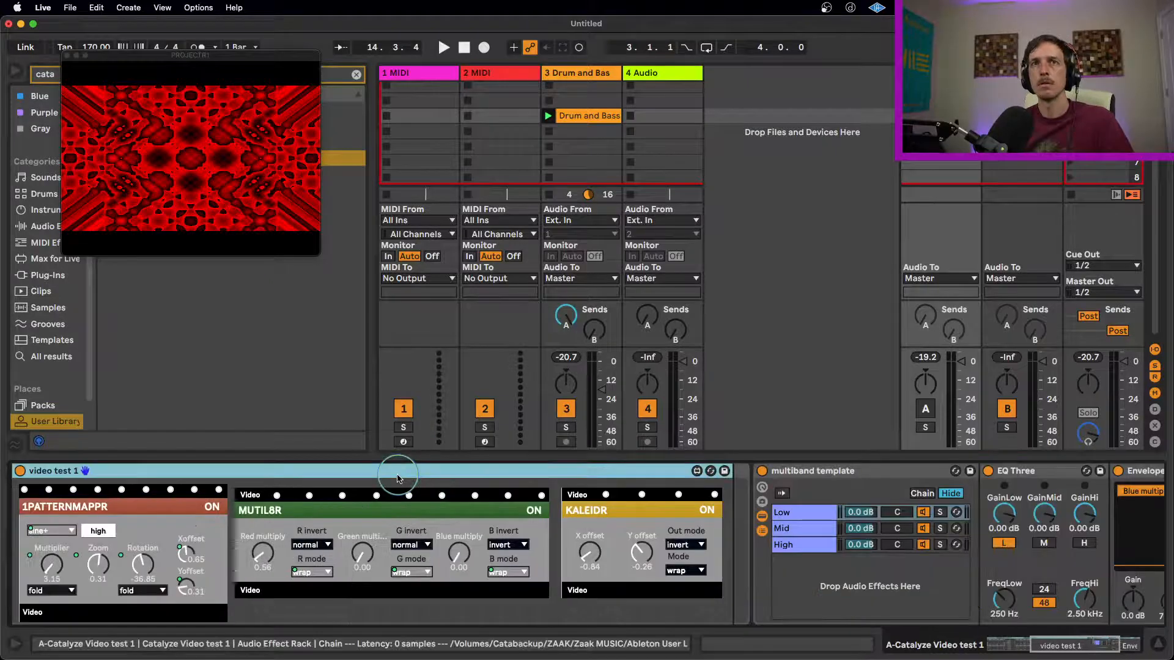
left_click(431, 469)
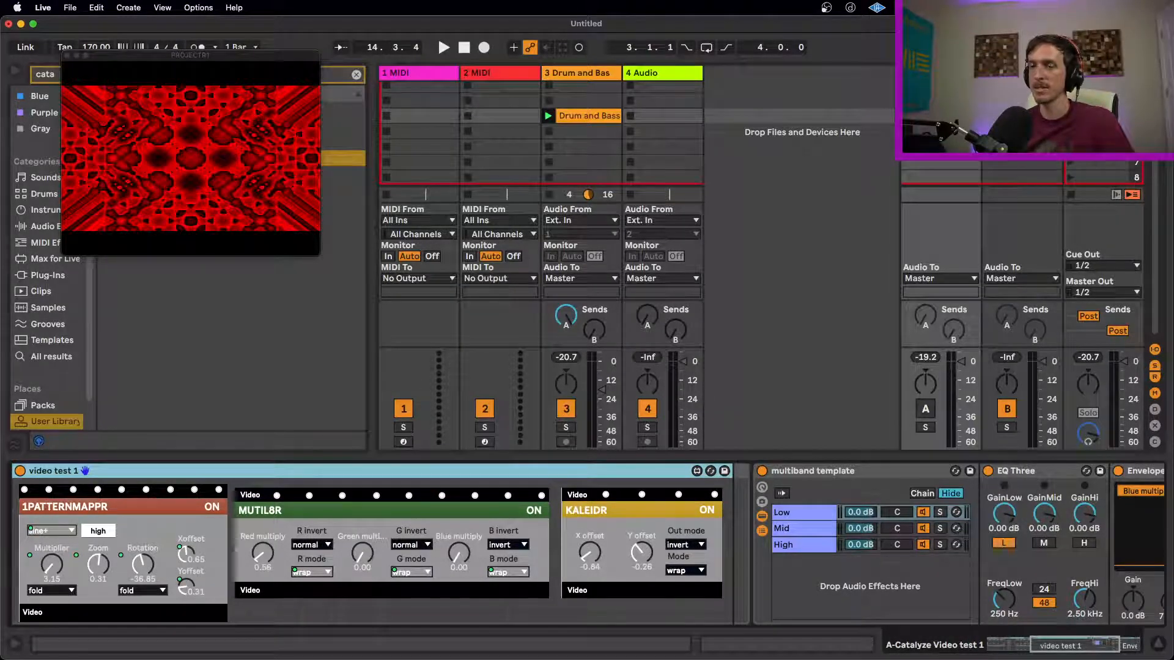
key("super+Tab")
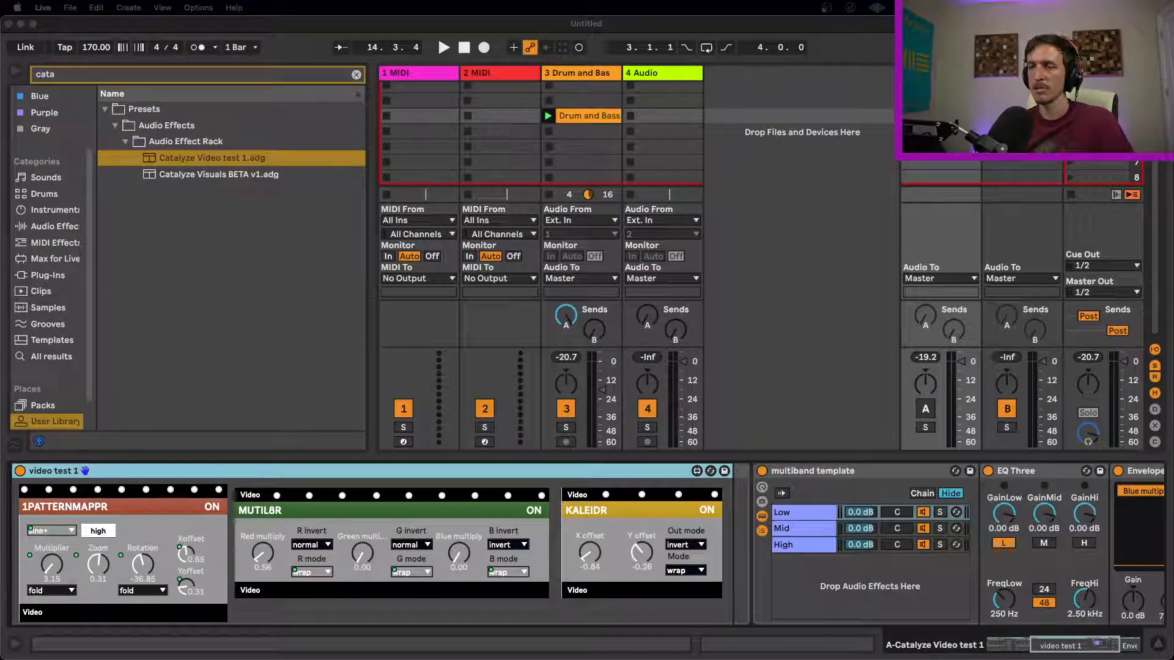
left_click(354, 465)
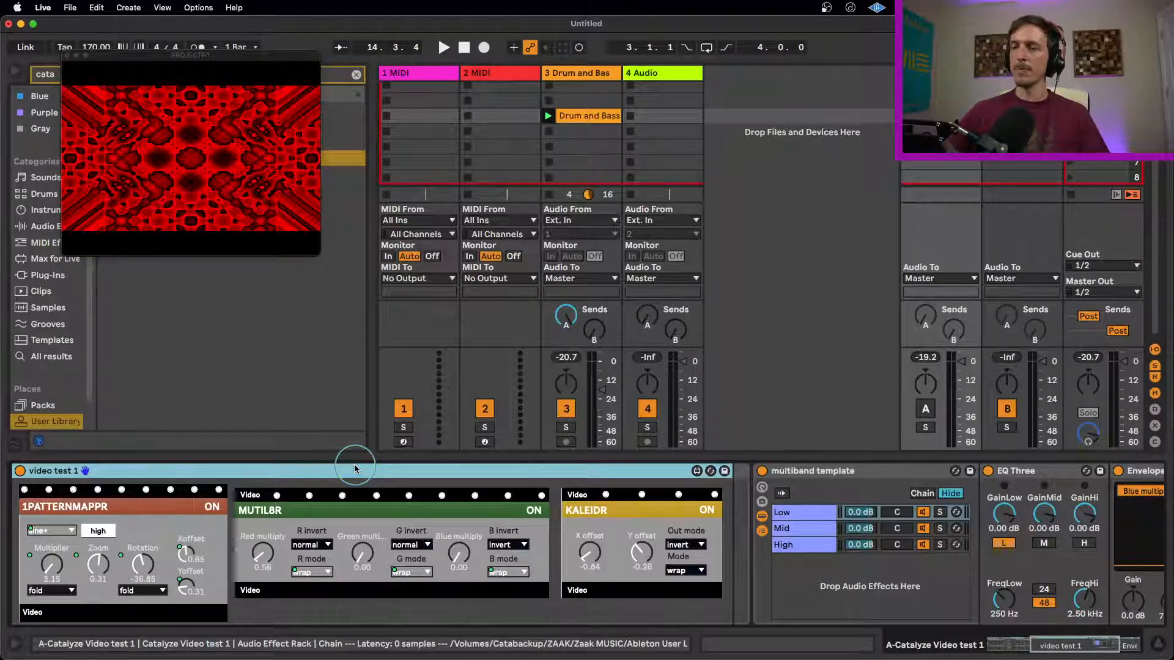
key("super+Tab")
key("super+Tab")
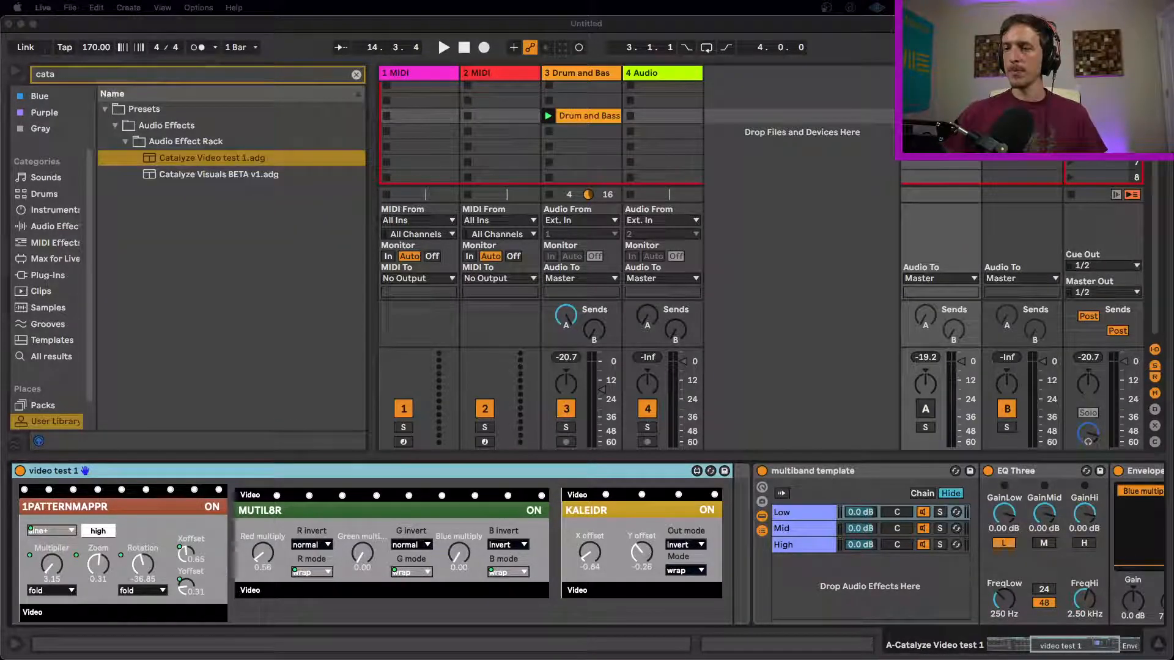